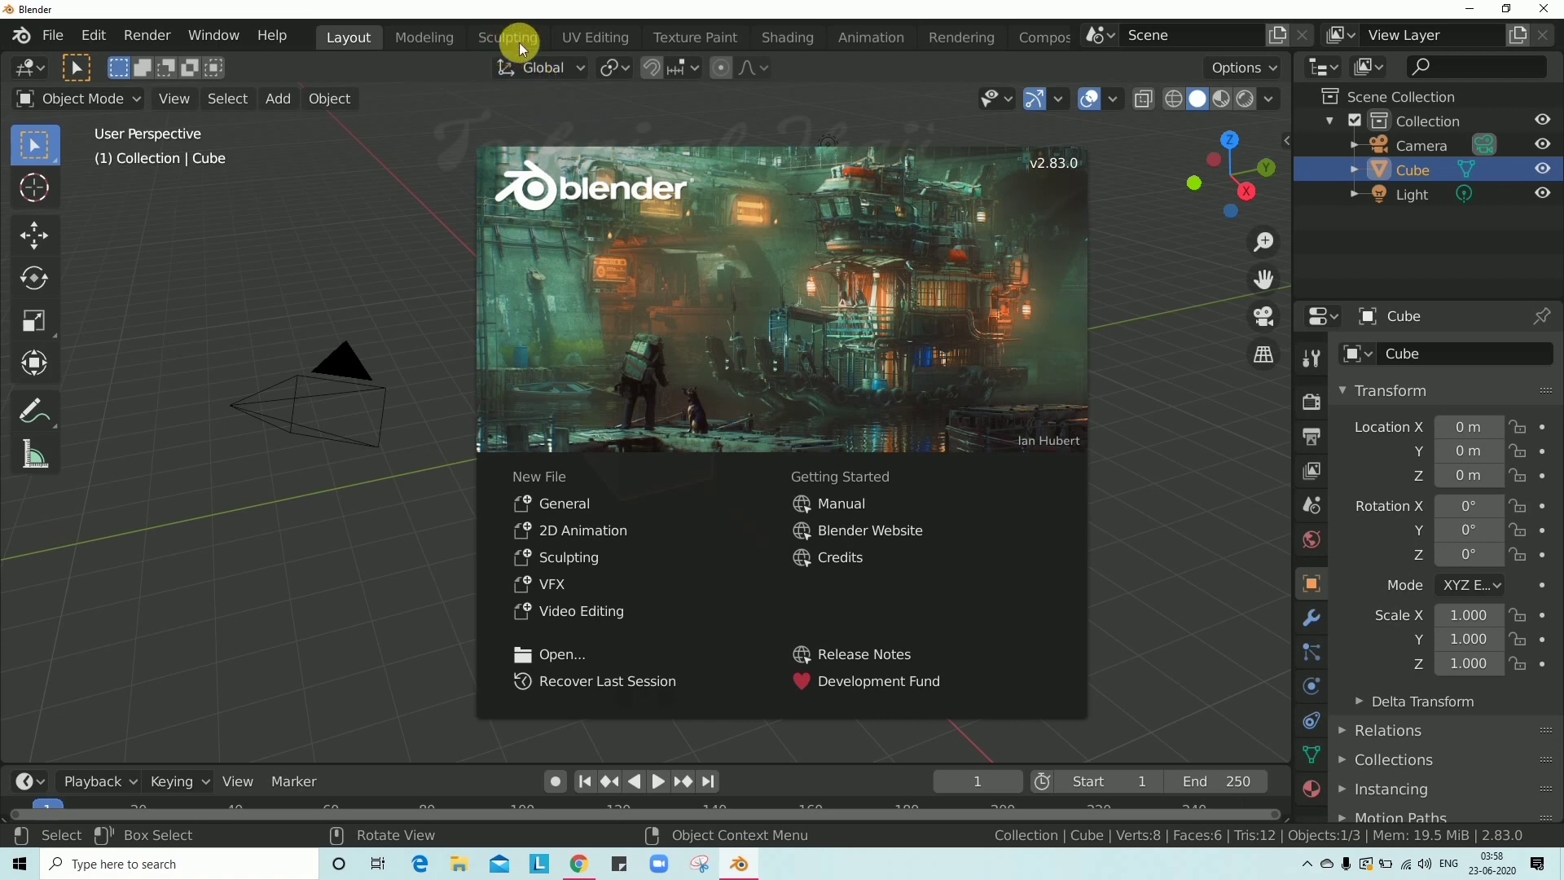
Dismiss the splash screen to work in the default scene.
{"action": "left_click", "coordinate": [457, 308]}
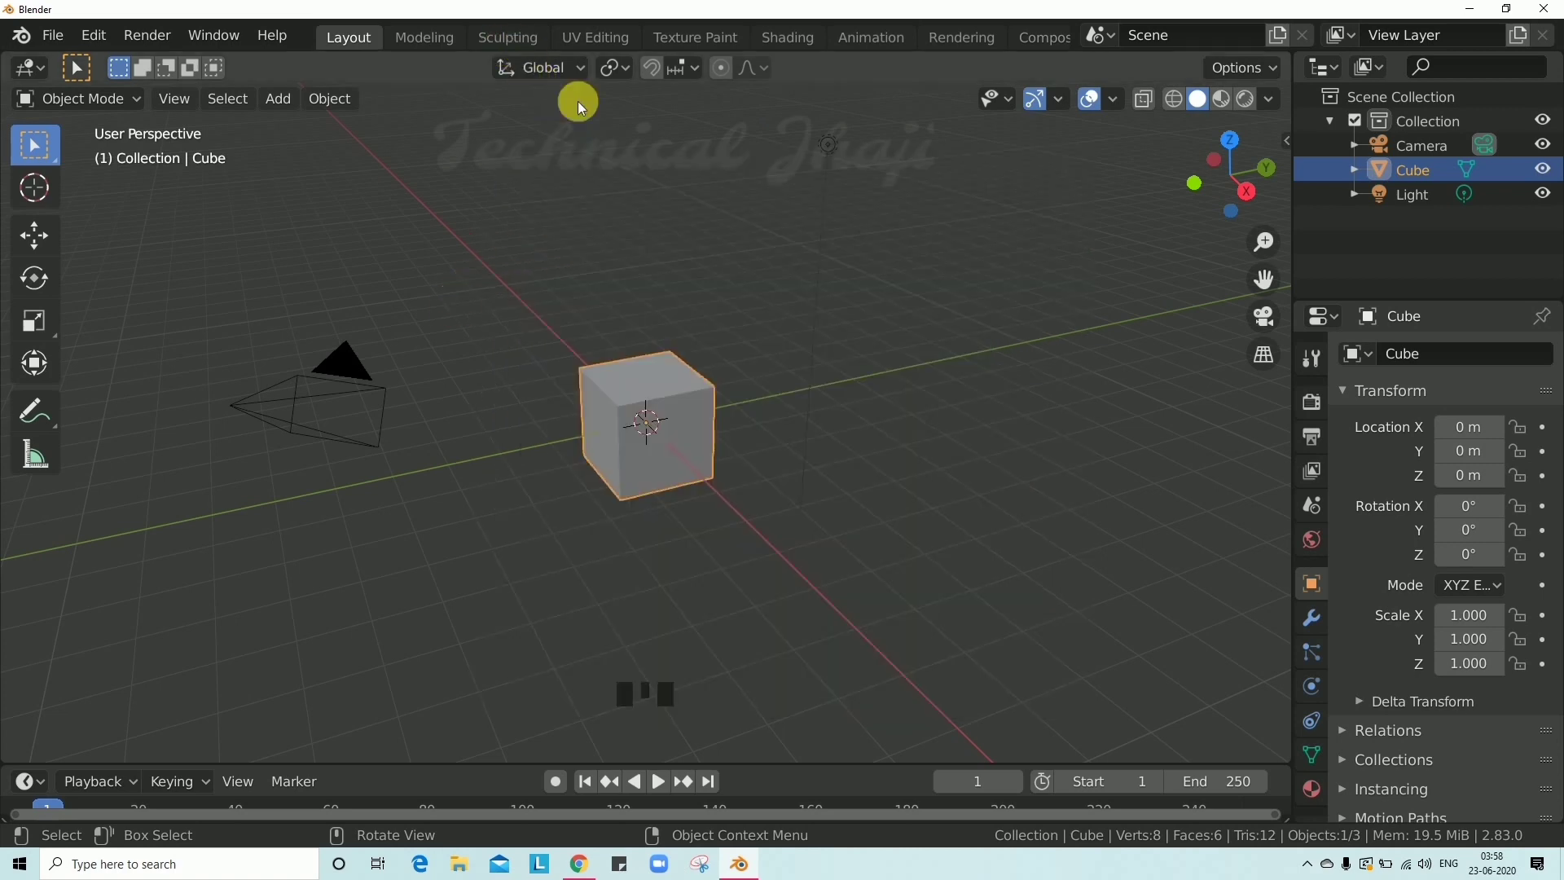
{"action": "left_click", "coordinate": [505, 38]}
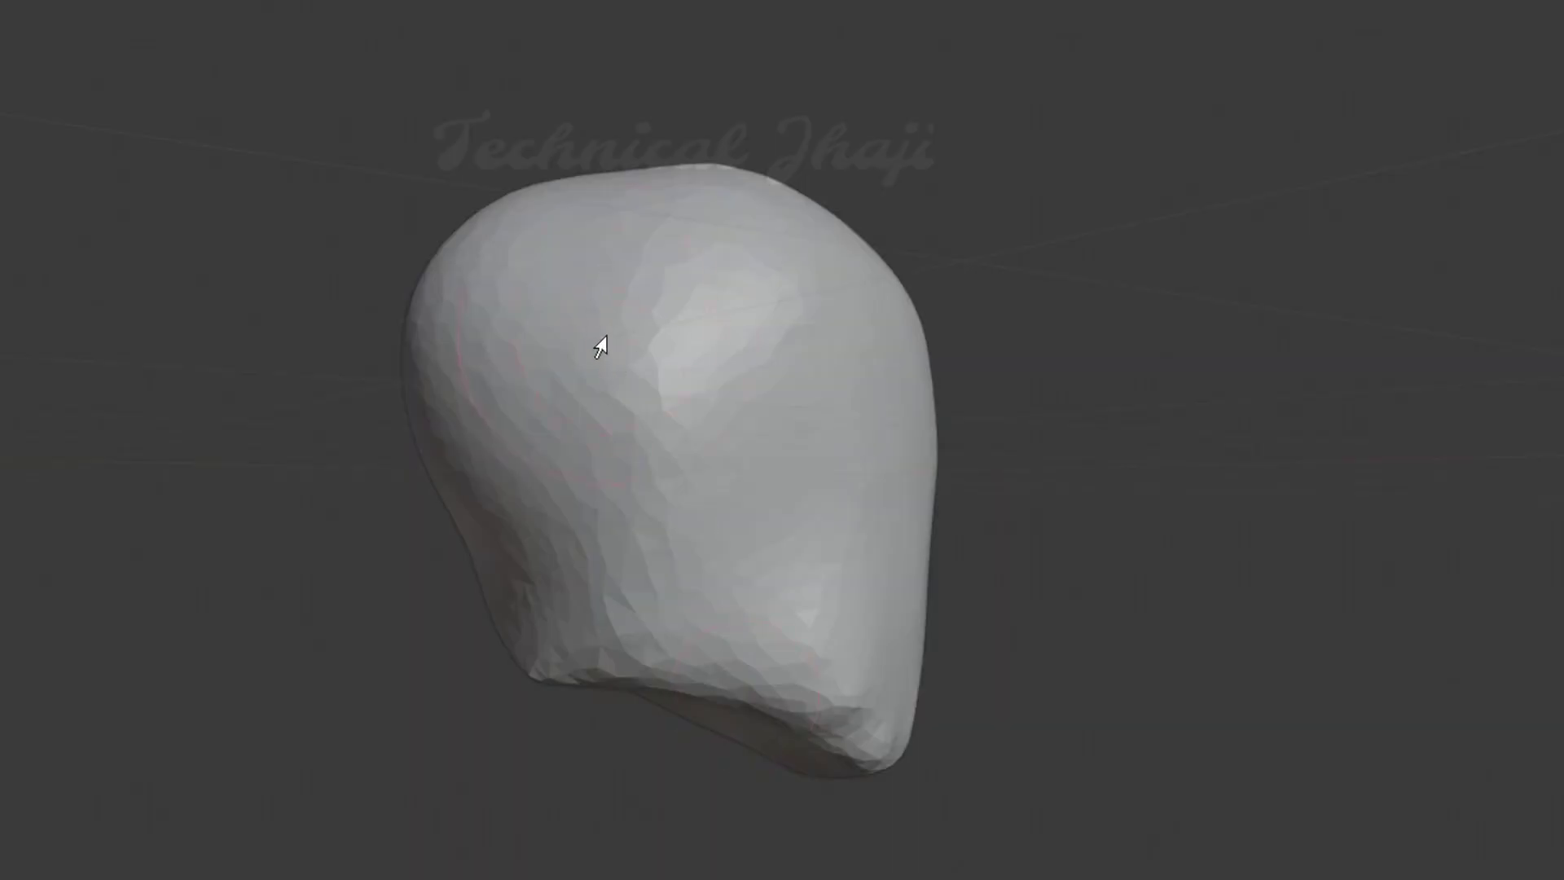
Examine the sculpted head model from above, up close and in side view.
{"action": "mouse_move", "coordinate": [600, 346]}
{"action": "middle_mouse_down"}
{"action": "mouse_move", "coordinate": [465, 549]}
{"action": "mouse_move", "coordinate": [516, 530]}
{"action": "middle_mouse_up"}
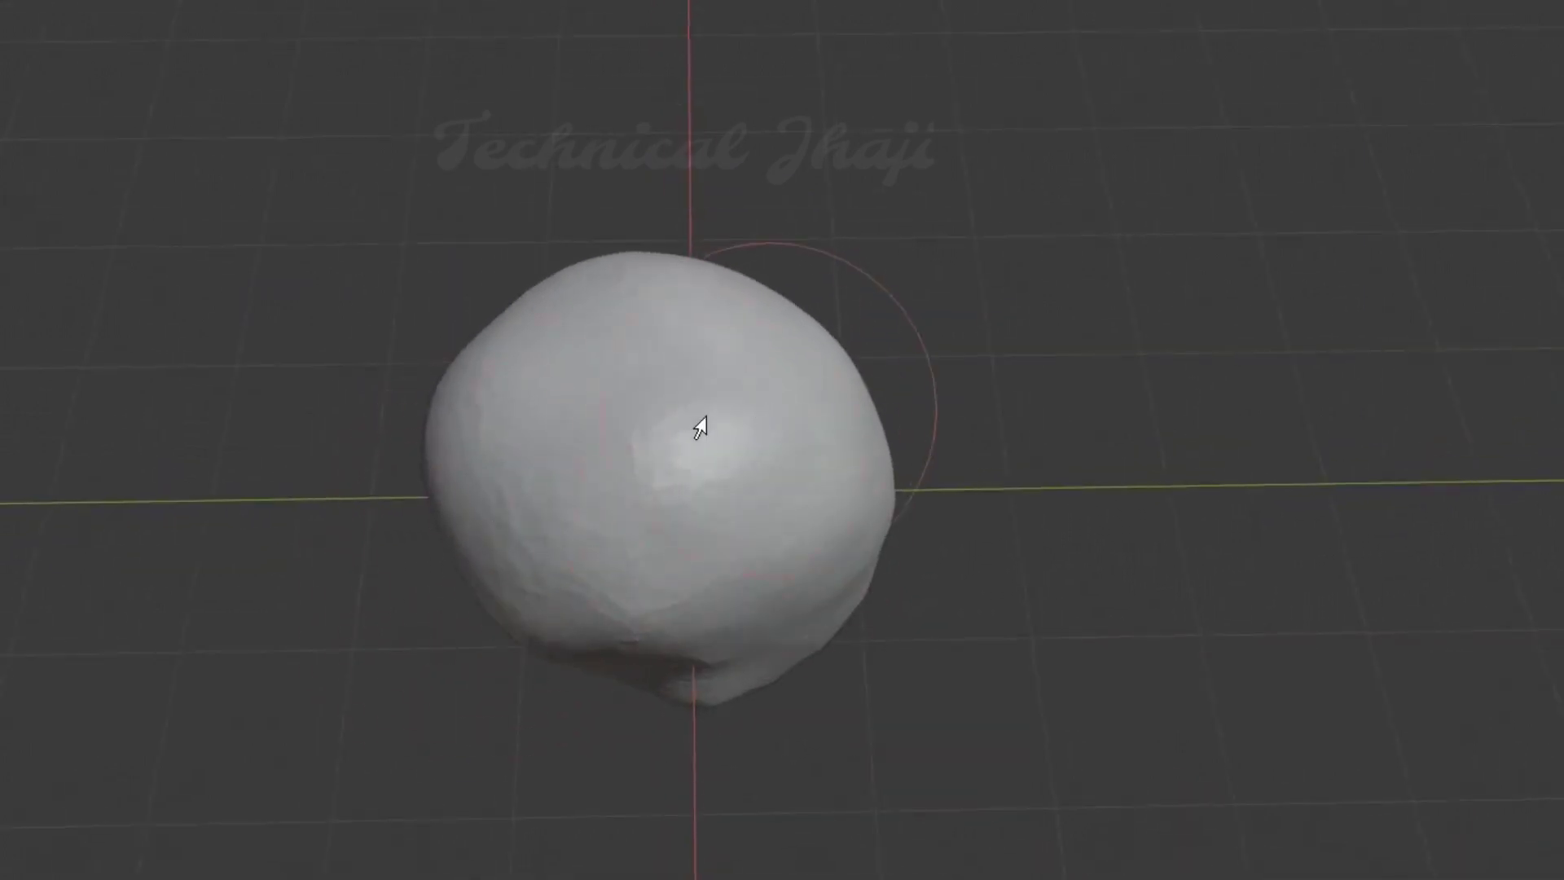
{"action": "mouse_move", "coordinate": [759, 483]}
{"action": "middle_mouse_down"}
{"action": "mouse_move", "coordinate": [625, 252]}
{"action": "mouse_move", "coordinate": [573, 255]}
{"action": "mouse_move", "coordinate": [513, 325]}
{"action": "mouse_move", "coordinate": [538, 251]}
{"action": "mouse_move", "coordinate": [562, 339]}
{"action": "middle_mouse_up"}
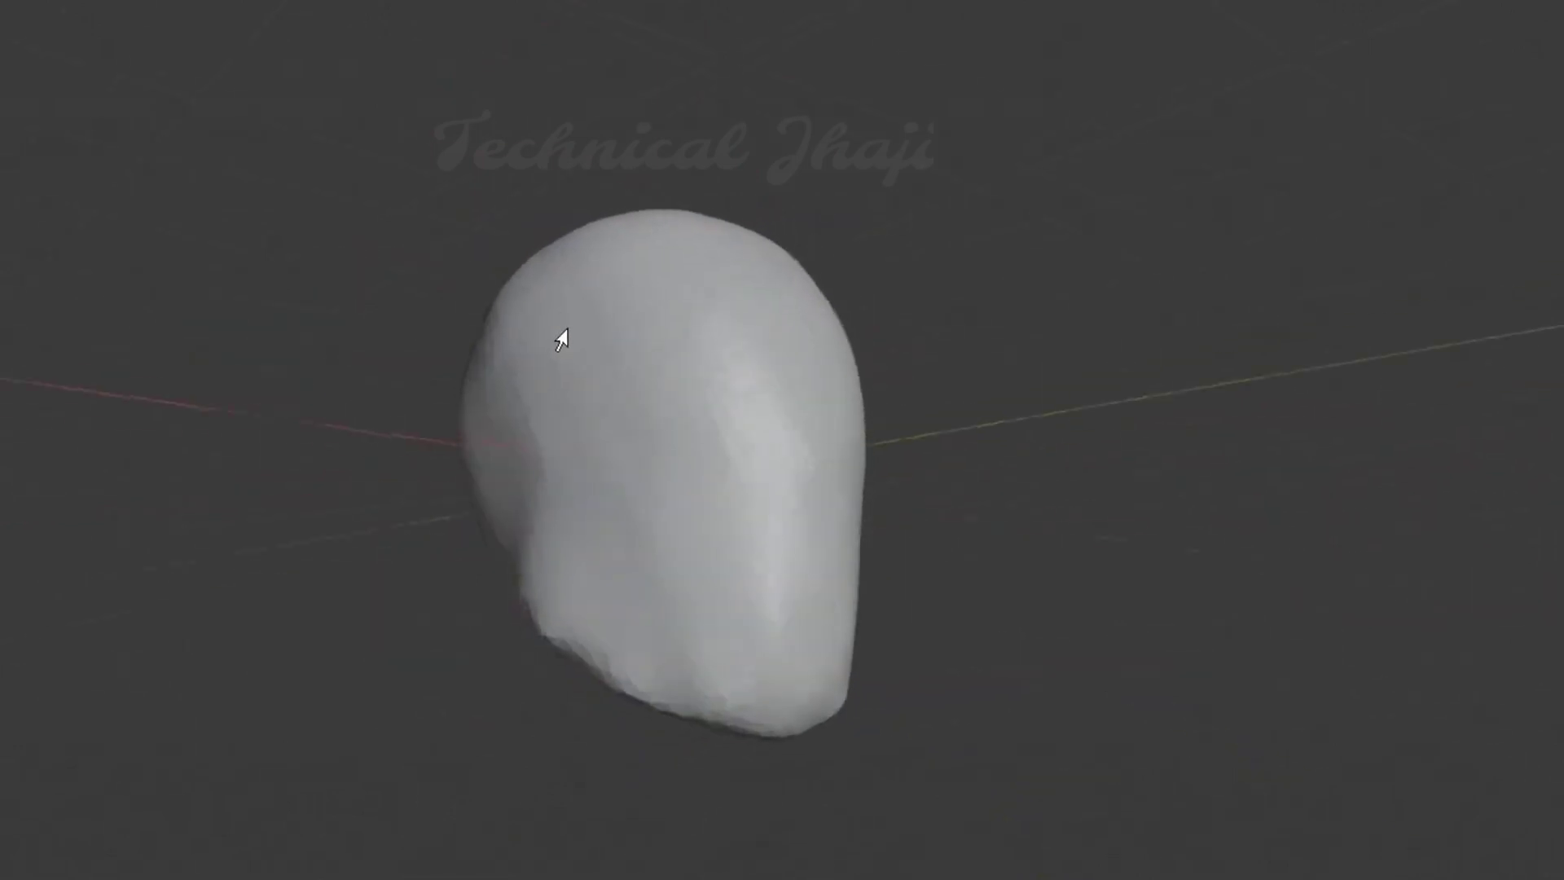
{"action": "scroll", "coordinate": [726, 489], "scroll_direction": "up", "scroll_amount": 5}
{"action": "mouse_move", "coordinate": [715, 424]}
{"action": "middle_mouse_down"}
{"action": "mouse_move", "coordinate": [598, 339]}
{"action": "mouse_move", "coordinate": [646, 709]}
{"action": "mouse_move", "coordinate": [188, 412]}
{"action": "mouse_move", "coordinate": [613, 426]}
{"action": "mouse_move", "coordinate": [773, 389]}
{"action": "middle_mouse_up"}
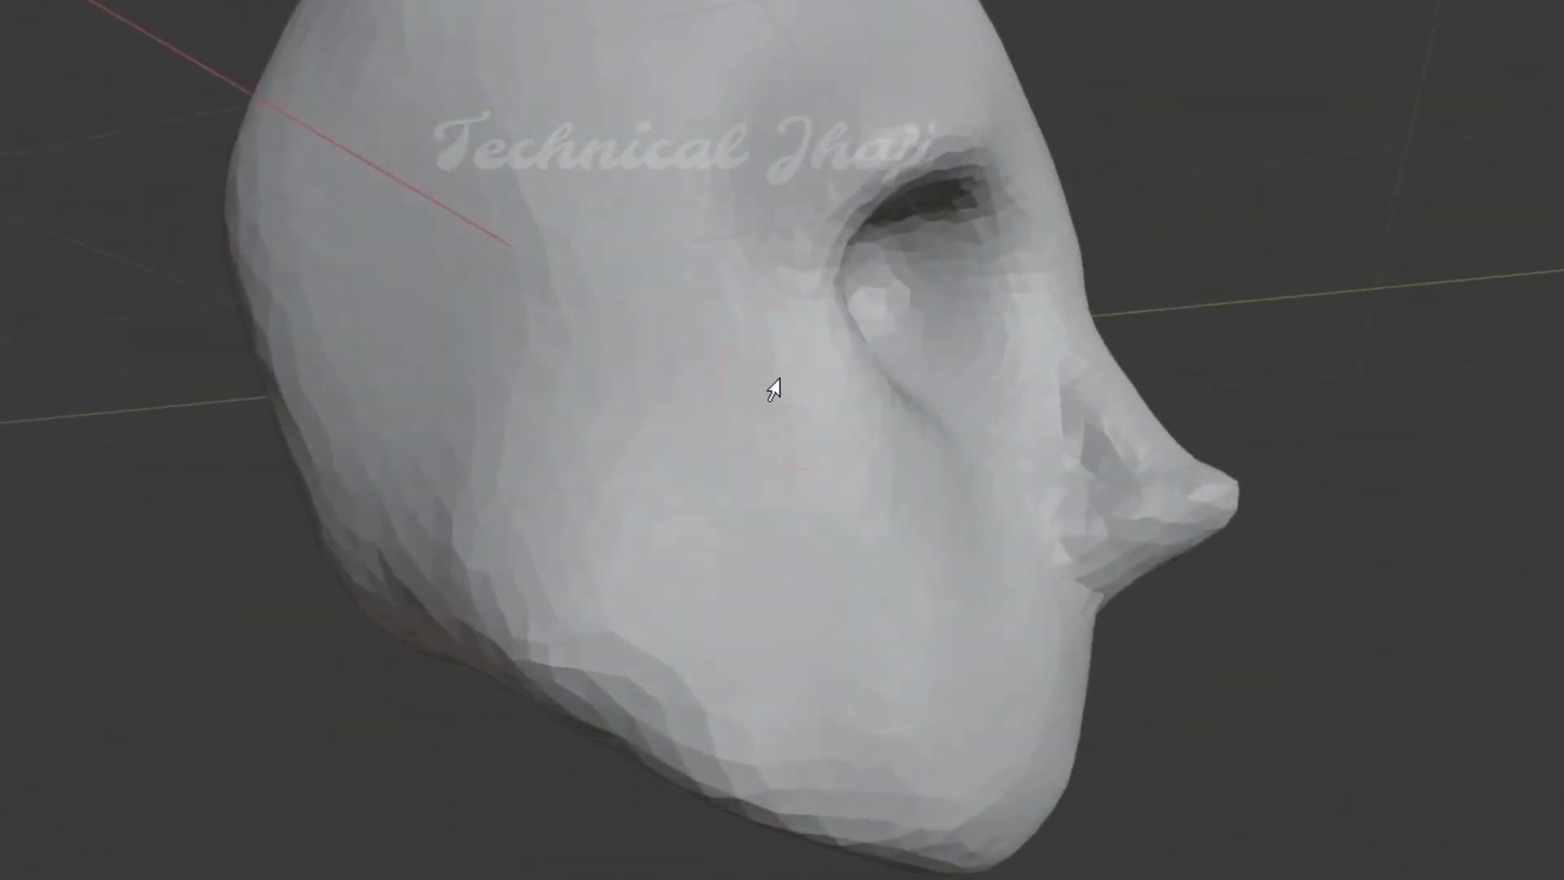
{"action": "key", "text": "KP_1"}
{"action": "key", "text": "ctrl+KP_3"}
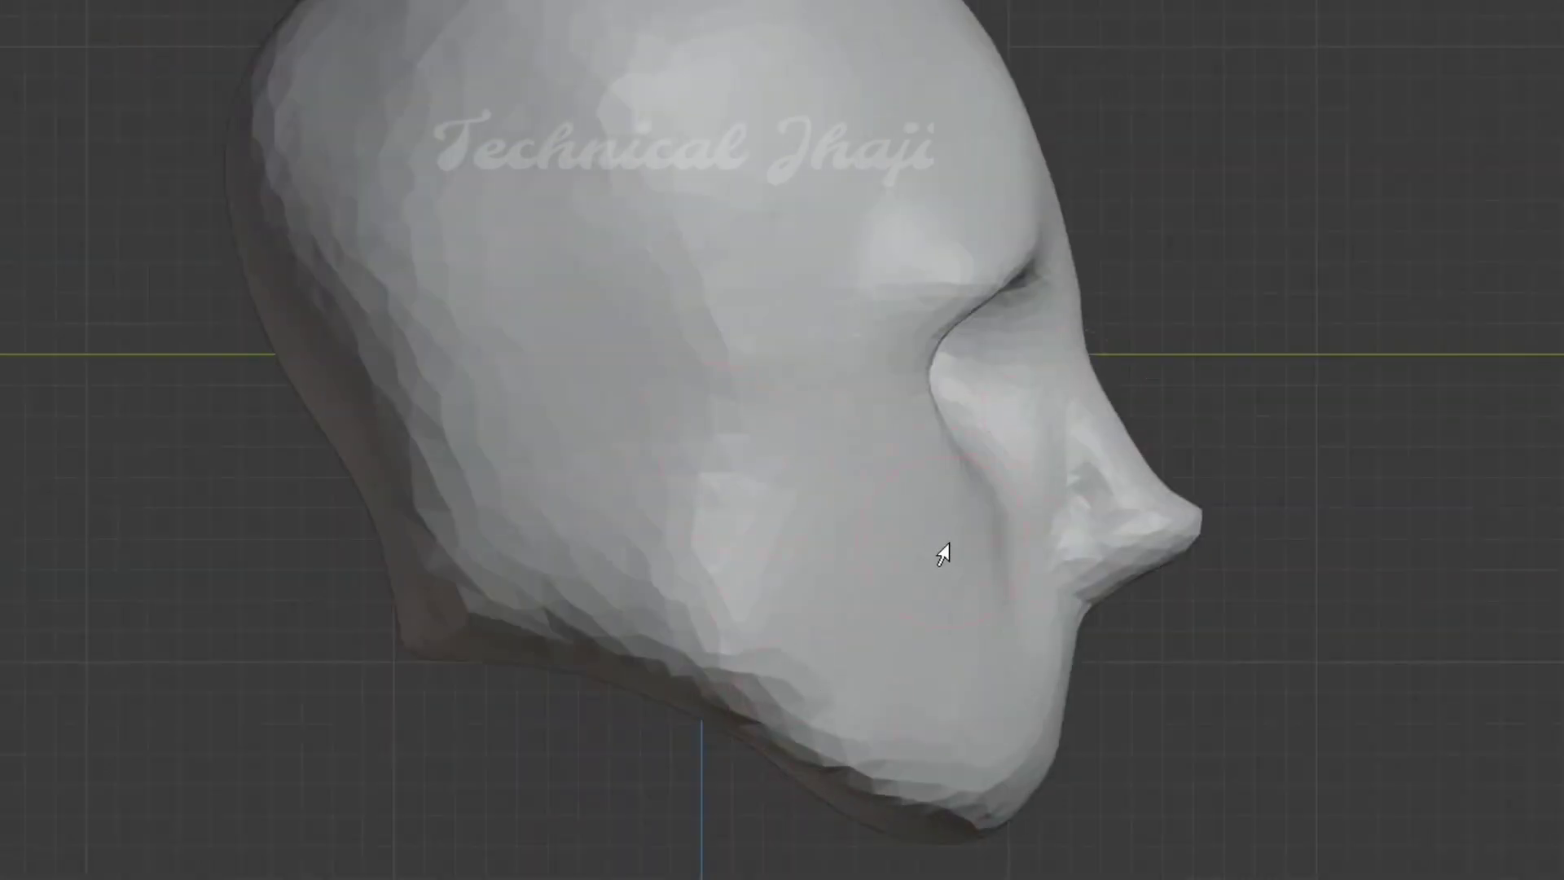
{"action": "key", "text": "f"}
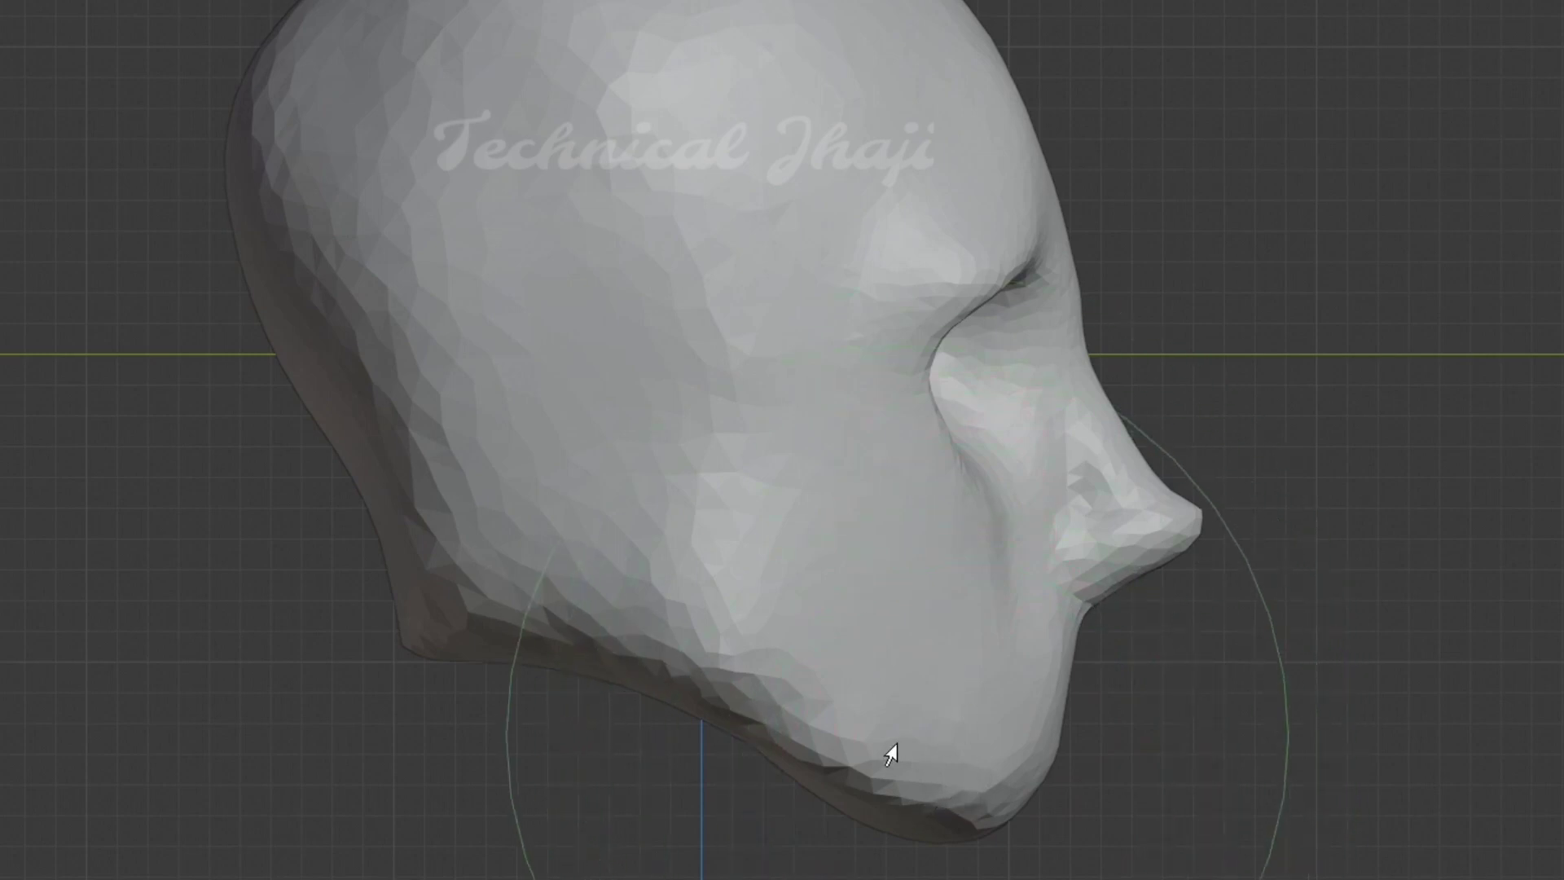
Create a new file from the Sculpting template without saving the current untitled file.
{"action": "left_click", "coordinate": [300, 239]}
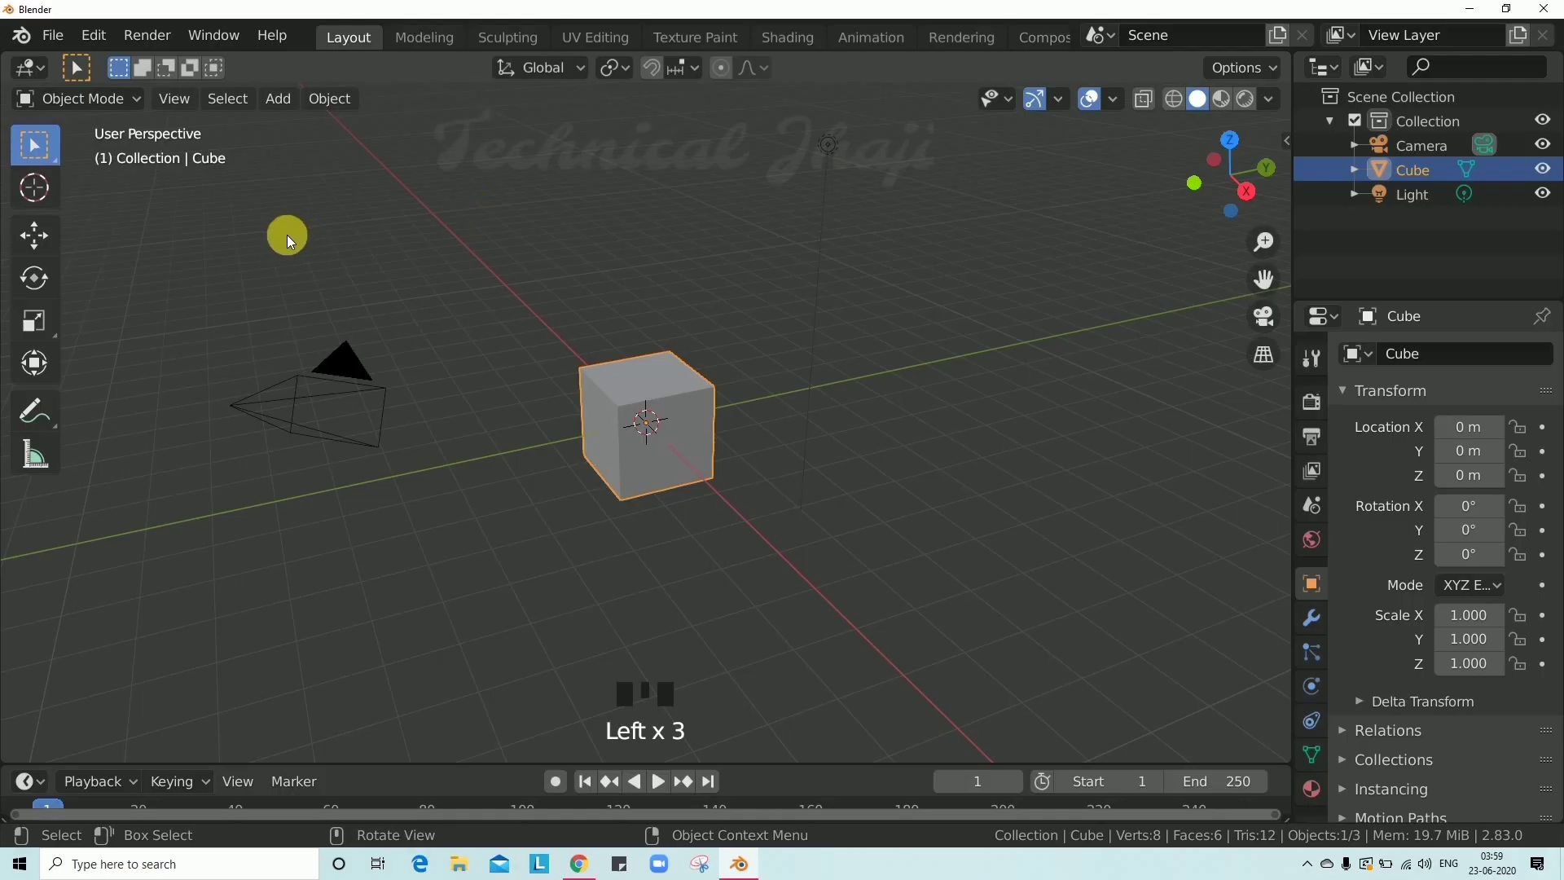
{"action": "left_click", "coordinate": [53, 36]}
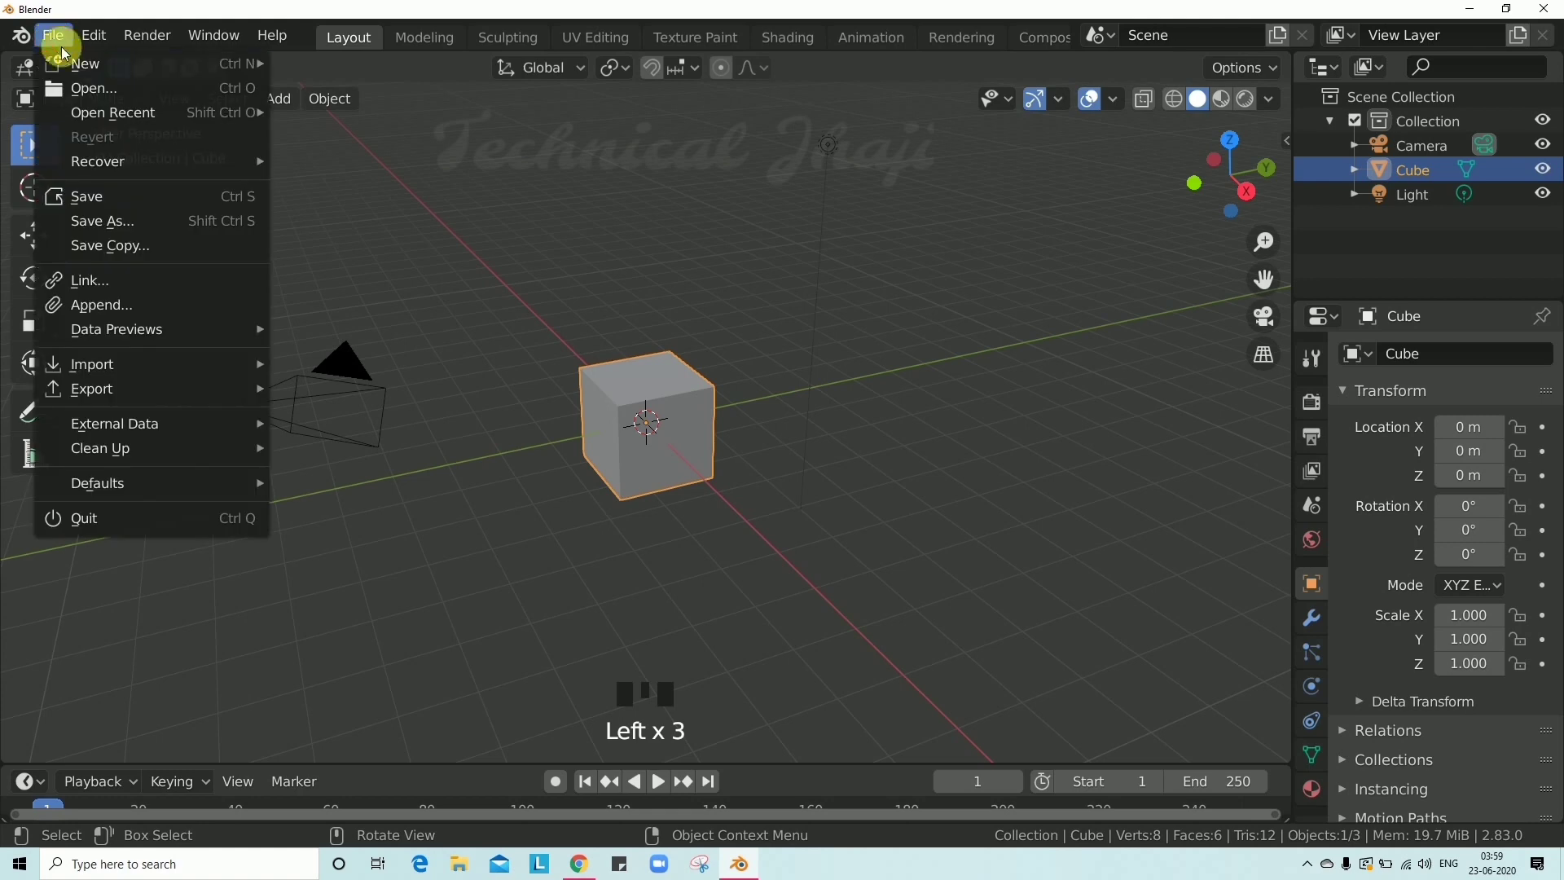
{"action": "mouse_move", "coordinate": [82, 67]}
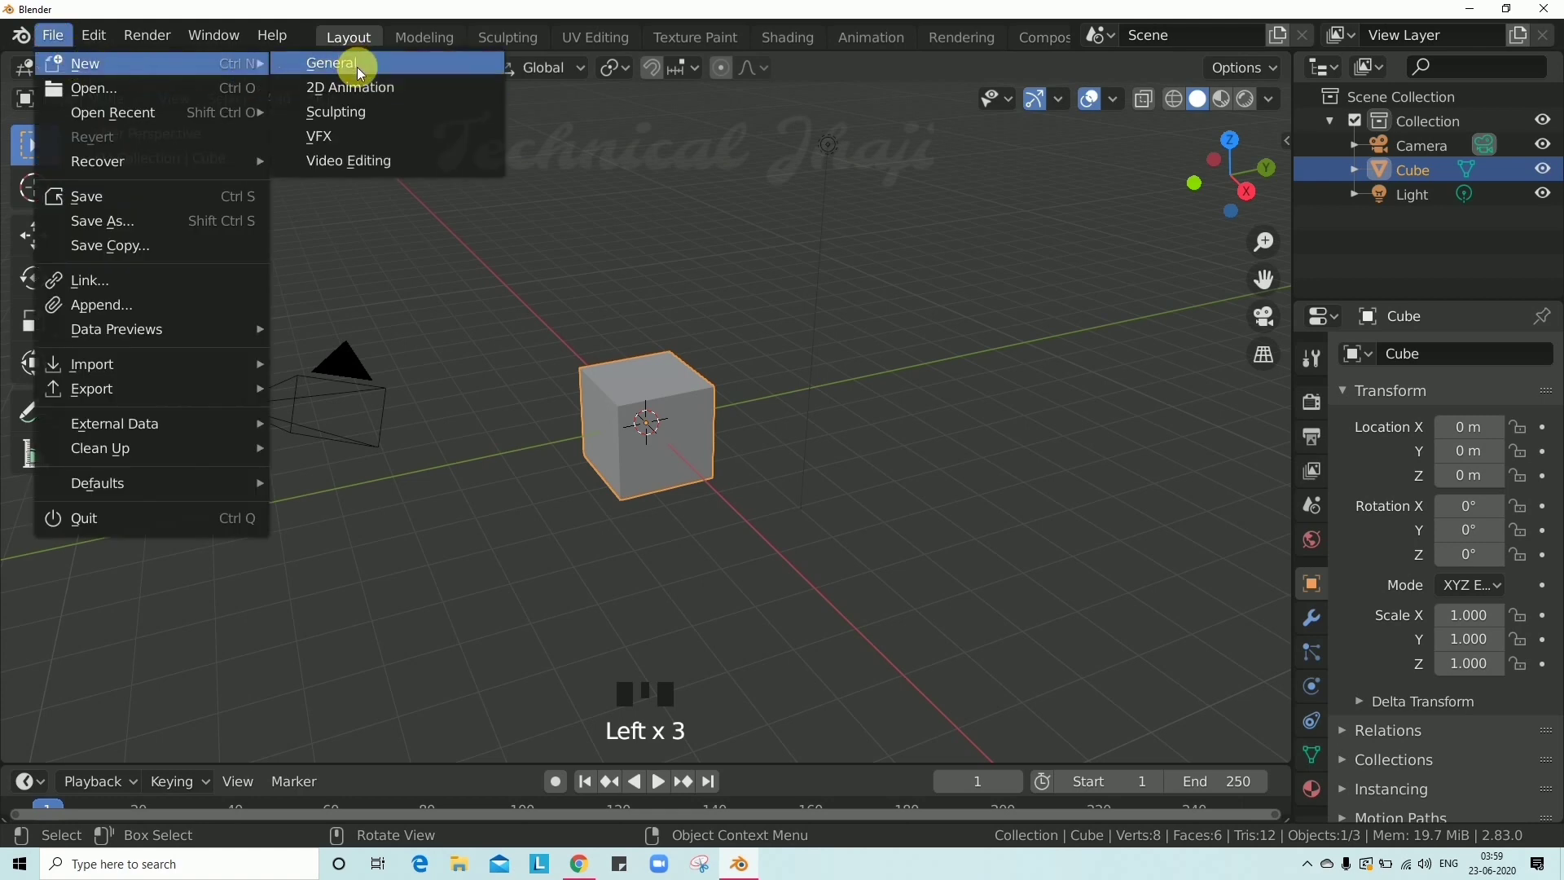
{"action": "left_click", "coordinate": [356, 122]}
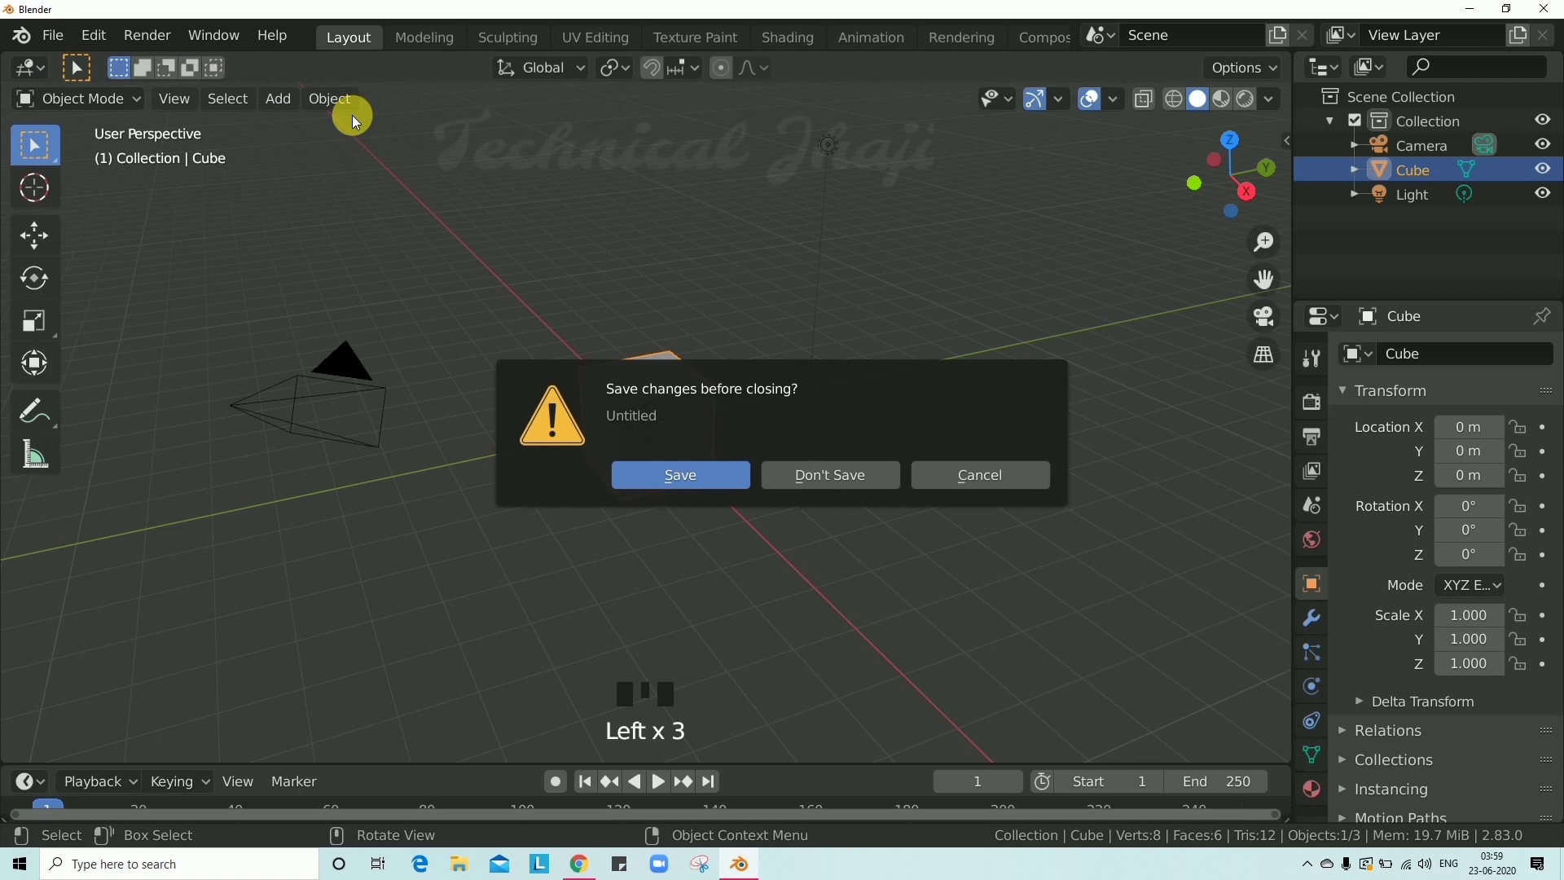
{"action": "left_click", "coordinate": [794, 476]}
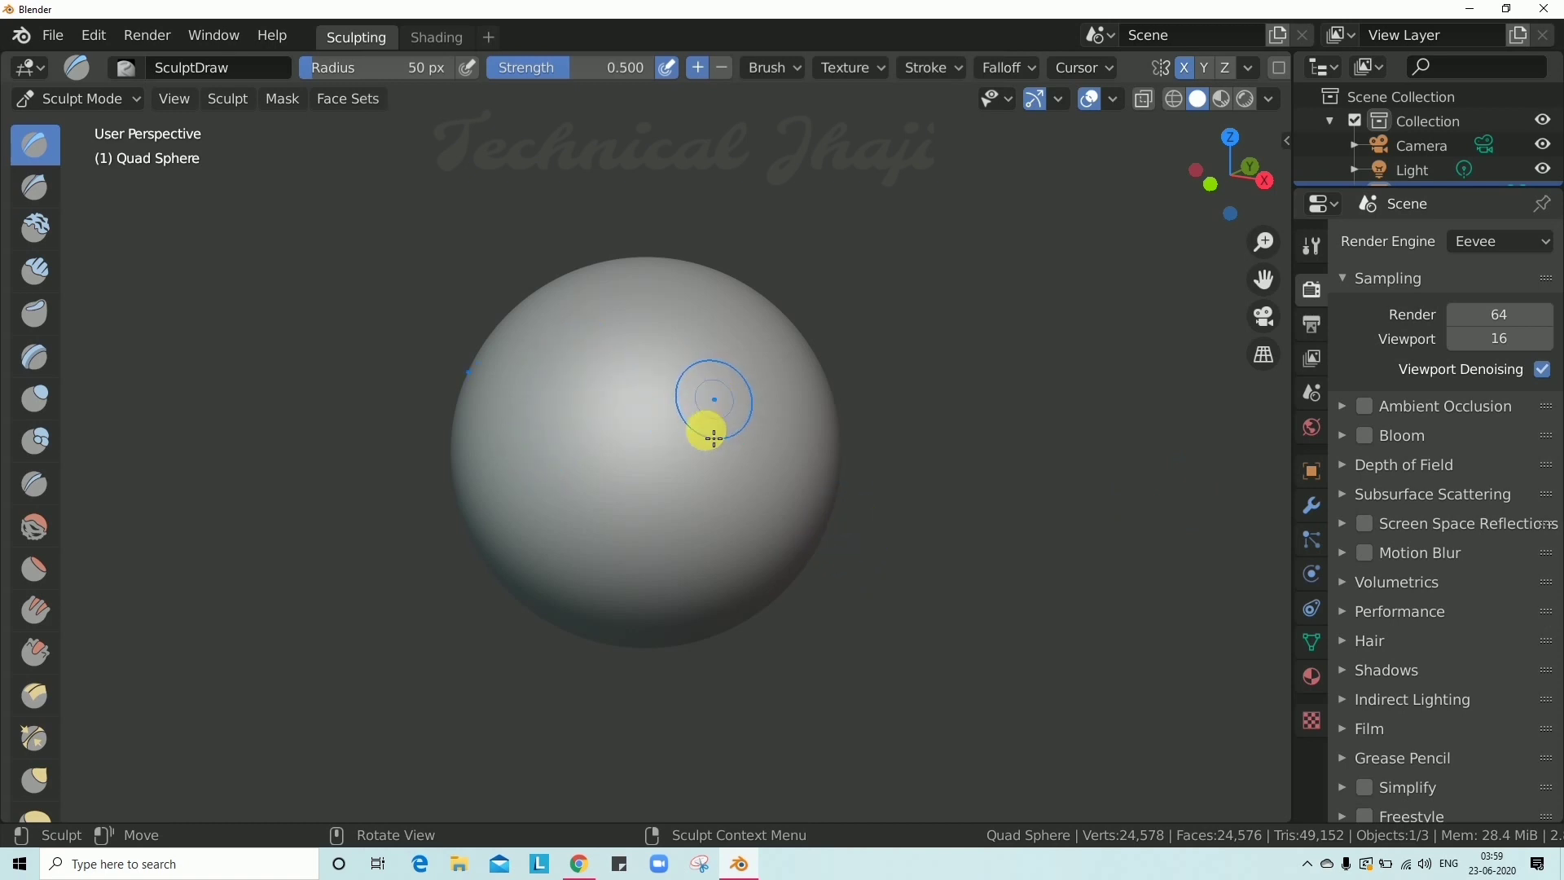
Sculpt mirrored raised strokes on the sides of the quad sphere with the Draw brush and enter Edit Mode.
{"action": "mouse_move", "coordinate": [708, 432]}
{"action": "left_mouse_down"}
{"action": "mouse_move", "coordinate": [698, 391]}
{"action": "mouse_move", "coordinate": [743, 371]}
{"action": "mouse_move", "coordinate": [765, 443]}
{"action": "mouse_move", "coordinate": [646, 496]}
{"action": "mouse_move", "coordinate": [696, 497]}
{"action": "mouse_move", "coordinate": [716, 447]}
{"action": "left_mouse_up"}
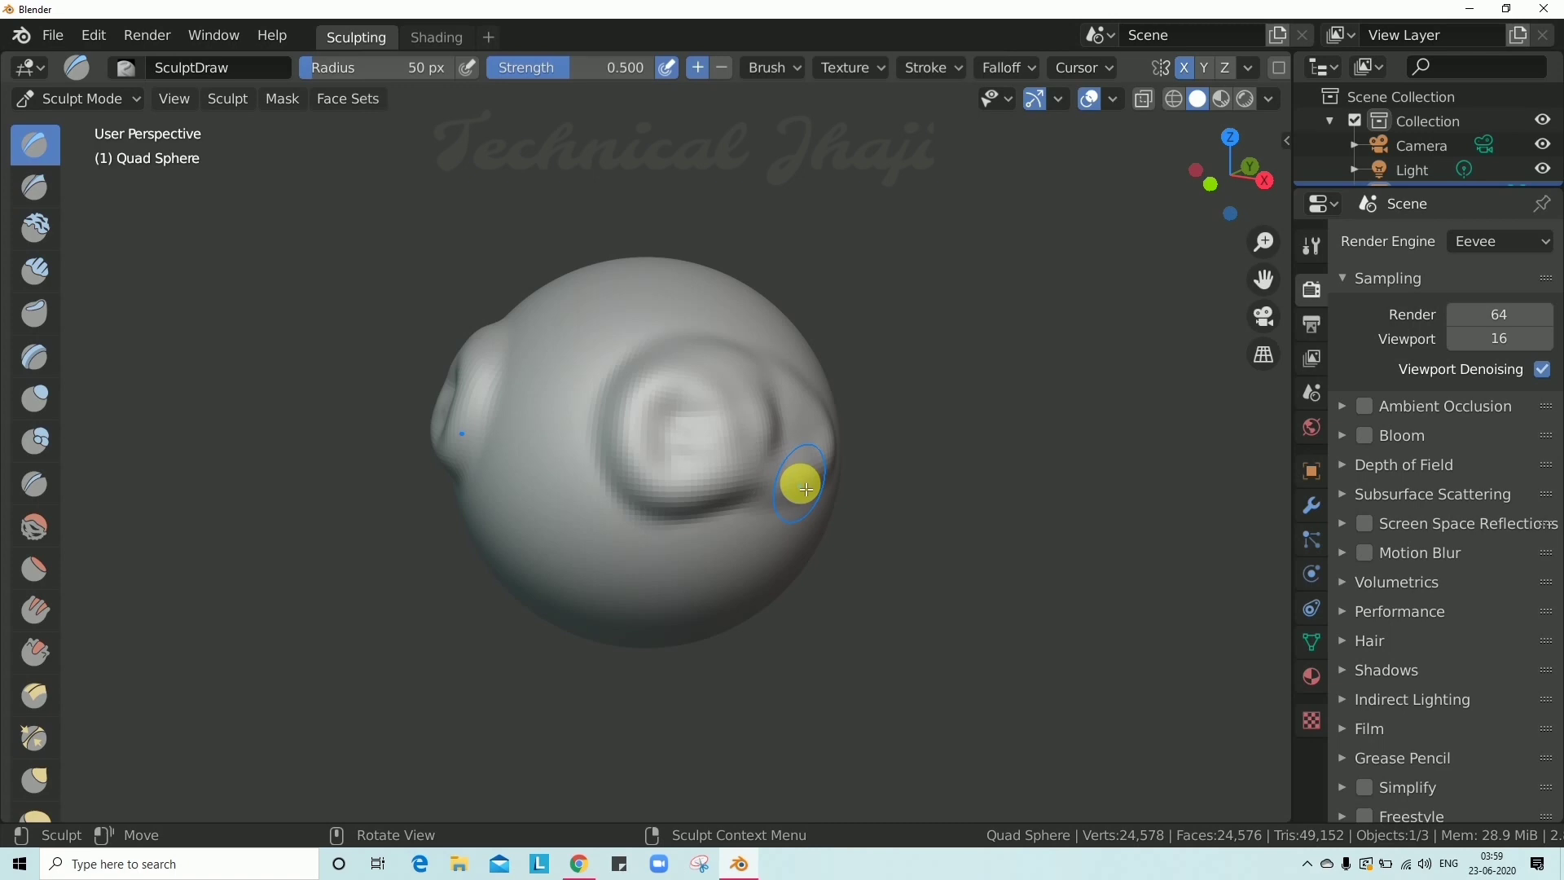
{"action": "key", "text": "Tab"}
Examine the dense quad mesh around the sculpted bulges up close and from several angles.
{"action": "middle_click_drag", "start_coordinate": [728, 466], "coordinate": [736, 521]}
{"action": "scroll", "coordinate": [735, 521], "scroll_direction": "up", "scroll_amount": 5}
{"action": "scroll", "coordinate": [711, 501], "scroll_direction": "down", "scroll_amount": 3}
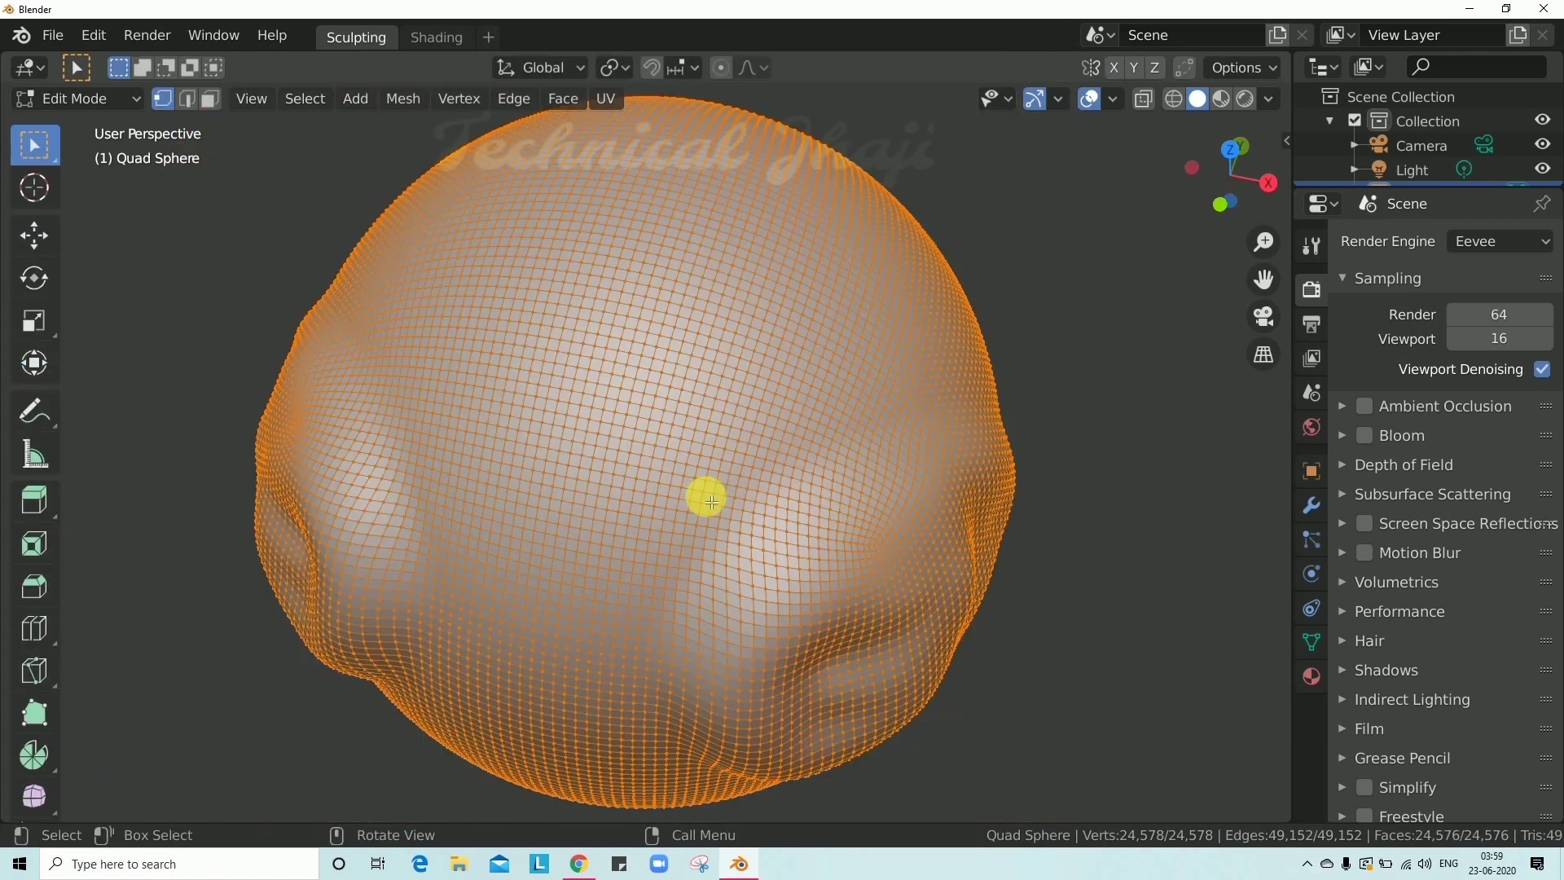
{"action": "scroll", "coordinate": [712, 501], "scroll_direction": "up", "scroll_amount": 5}
{"action": "middle_click_drag", "start_coordinate": [821, 547], "coordinate": [755, 394]}
{"action": "scroll", "coordinate": [688, 454], "scroll_direction": "down", "scroll_amount": 5}
{"action": "scroll", "coordinate": [694, 458], "scroll_direction": "up", "scroll_amount": 2}
{"action": "scroll", "coordinate": [766, 399], "scroll_direction": "down", "scroll_amount": 4}
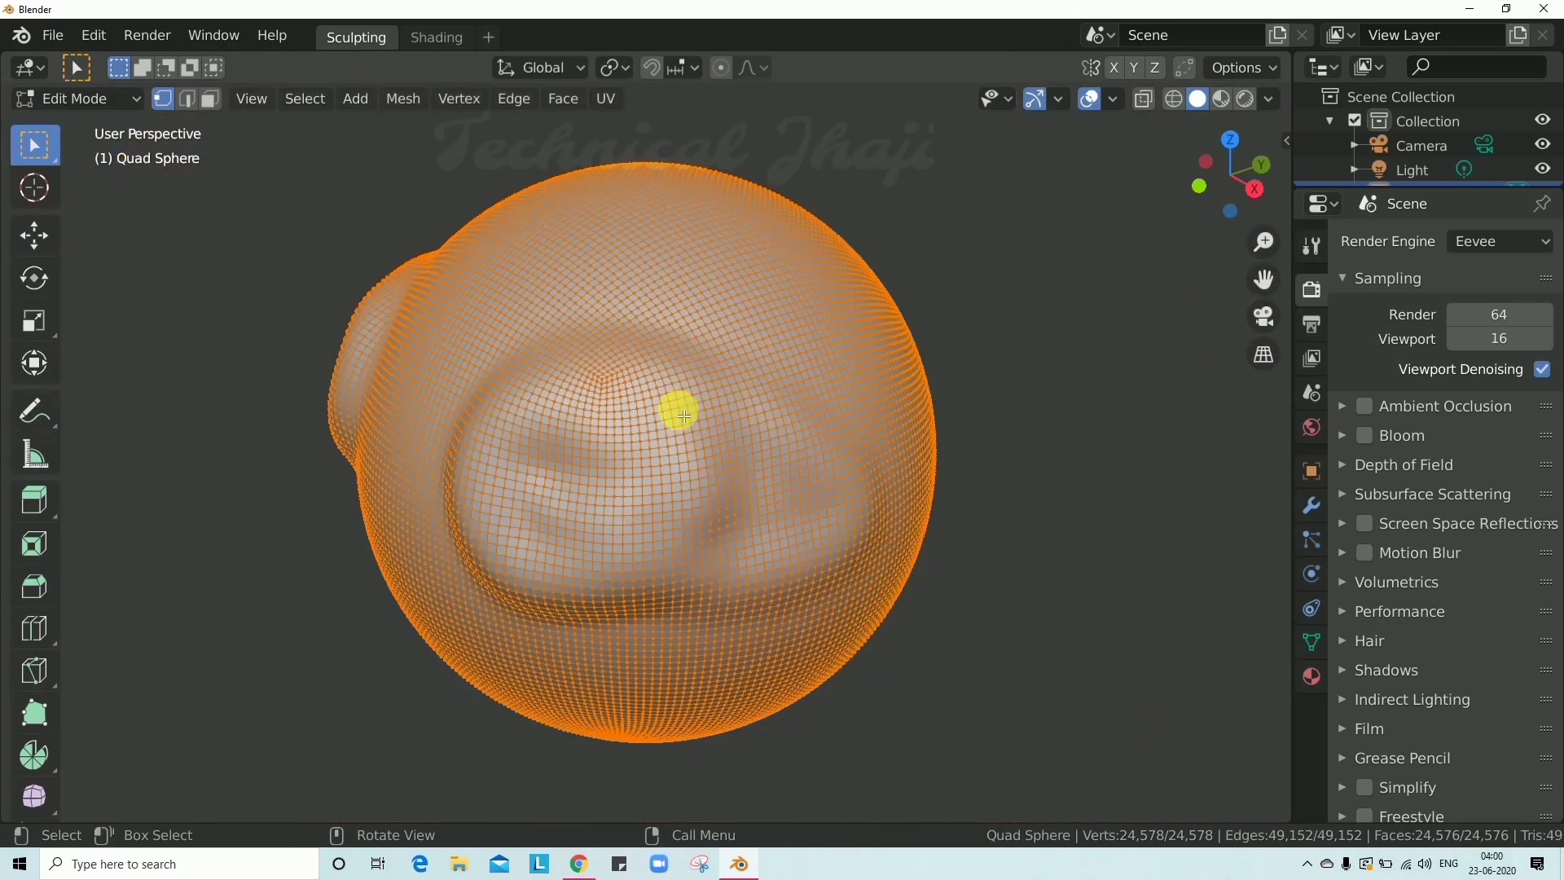
{"action": "scroll", "coordinate": [684, 414], "scroll_direction": "up", "scroll_amount": 6}
{"action": "scroll", "coordinate": [745, 380], "scroll_direction": "down", "scroll_amount": 4}
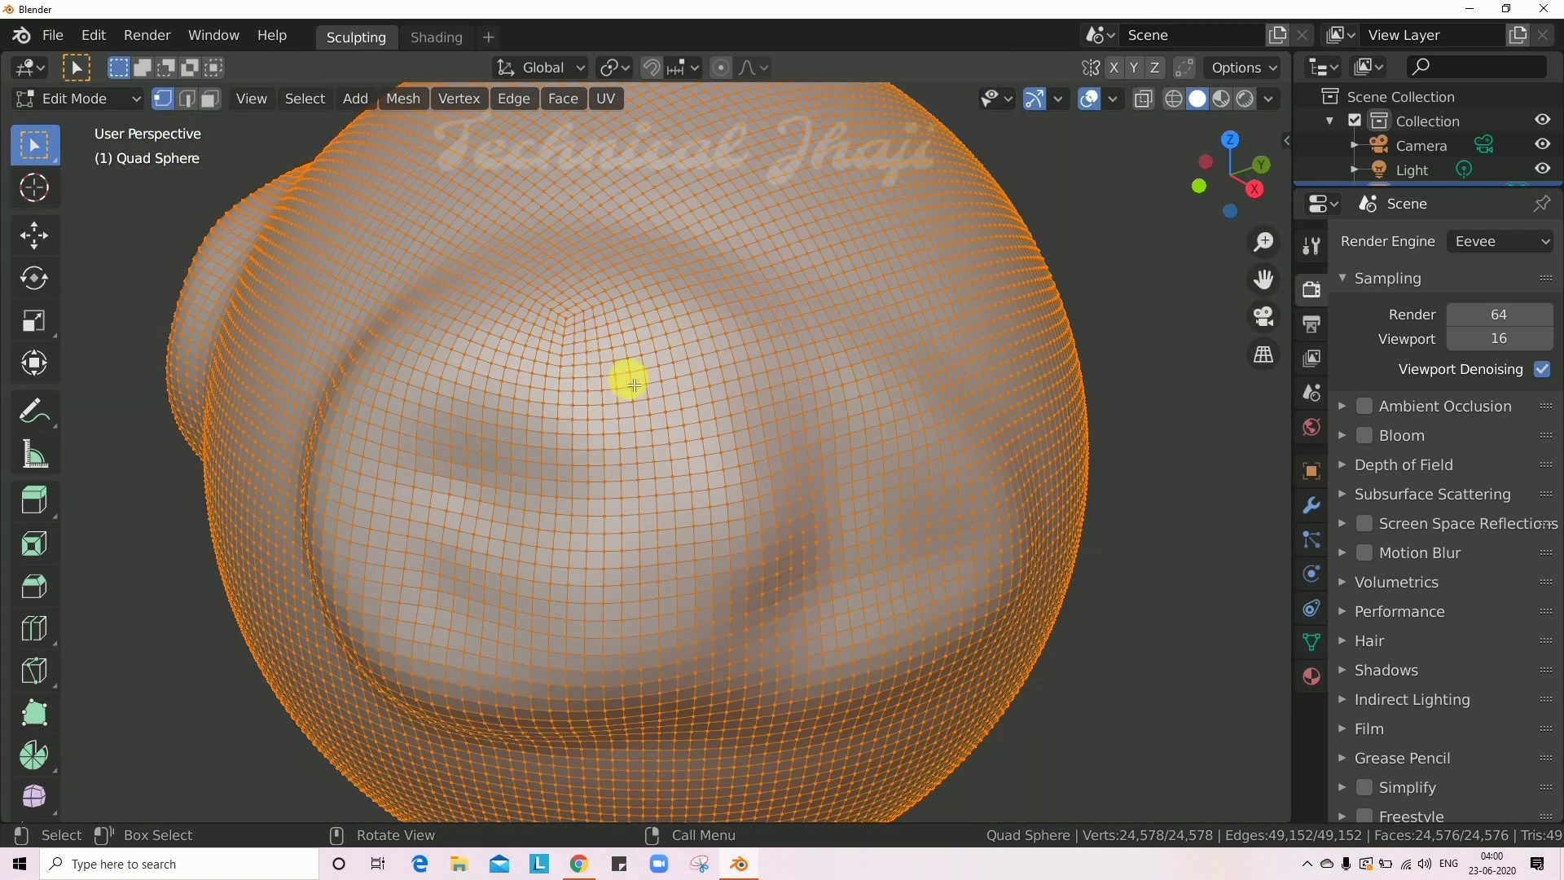
{"action": "middle_click_drag", "start_coordinate": [812, 396], "coordinate": [945, 422]}
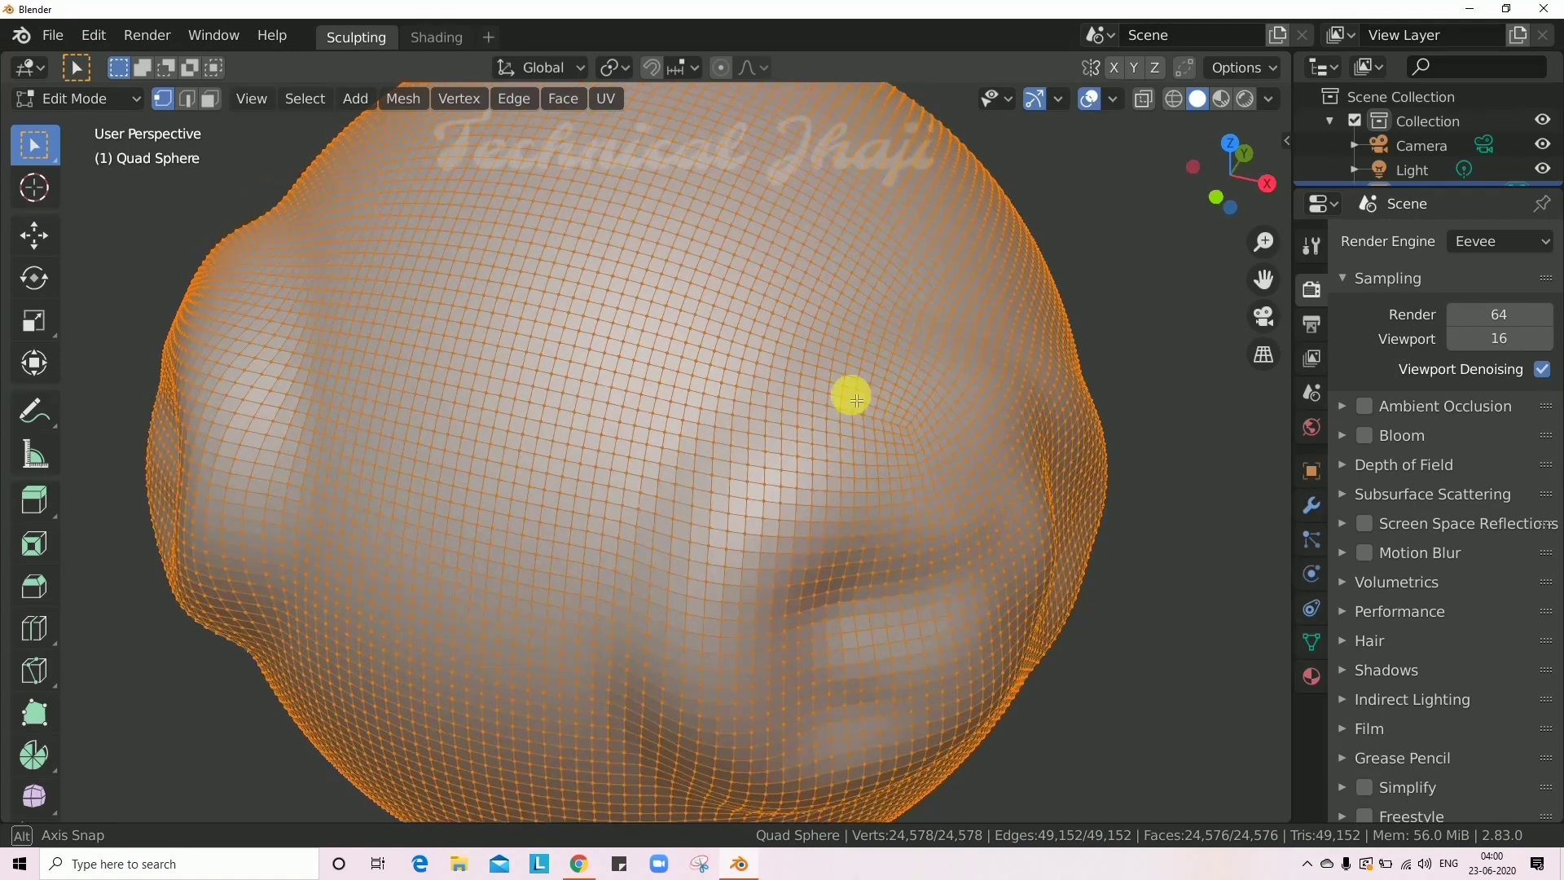
Box-select a narrow vertical strip of vertices just above the sculpted bulge.
{"action": "left_click_drag", "start_coordinate": [847, 387], "coordinate": [1011, 397]}
{"action": "left_click_drag", "start_coordinate": [918, 319], "coordinate": [929, 440]}
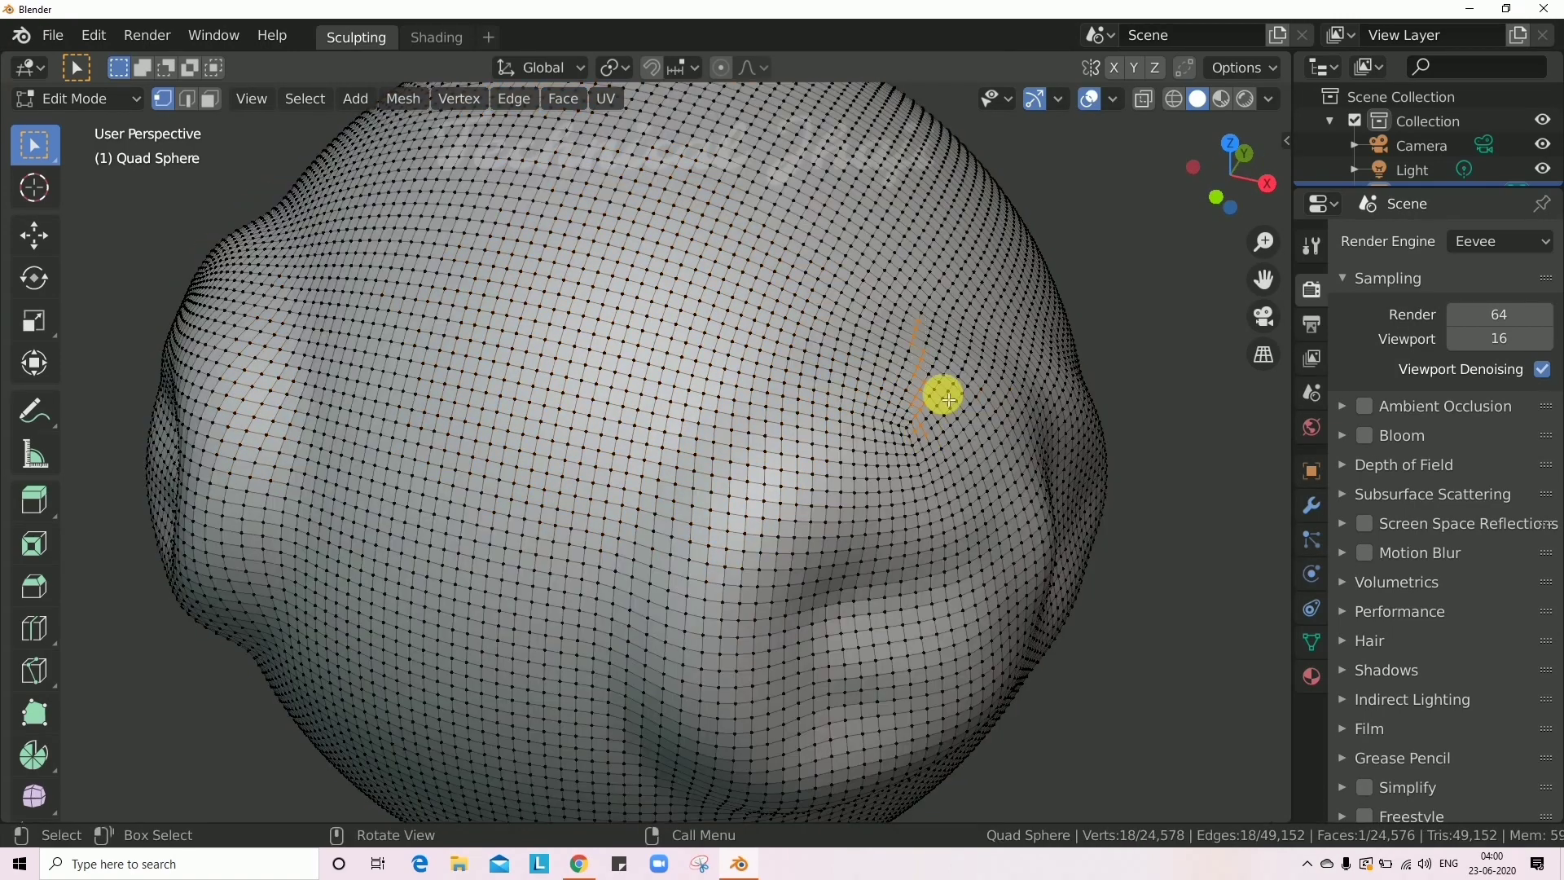
{"action": "scroll", "coordinate": [949, 397], "scroll_direction": "down", "scroll_amount": 3}
{"action": "scroll", "coordinate": [785, 442], "scroll_direction": "up", "scroll_amount": 3}
{"action": "scroll", "coordinate": [785, 442], "scroll_direction": "down", "scroll_amount": 3}
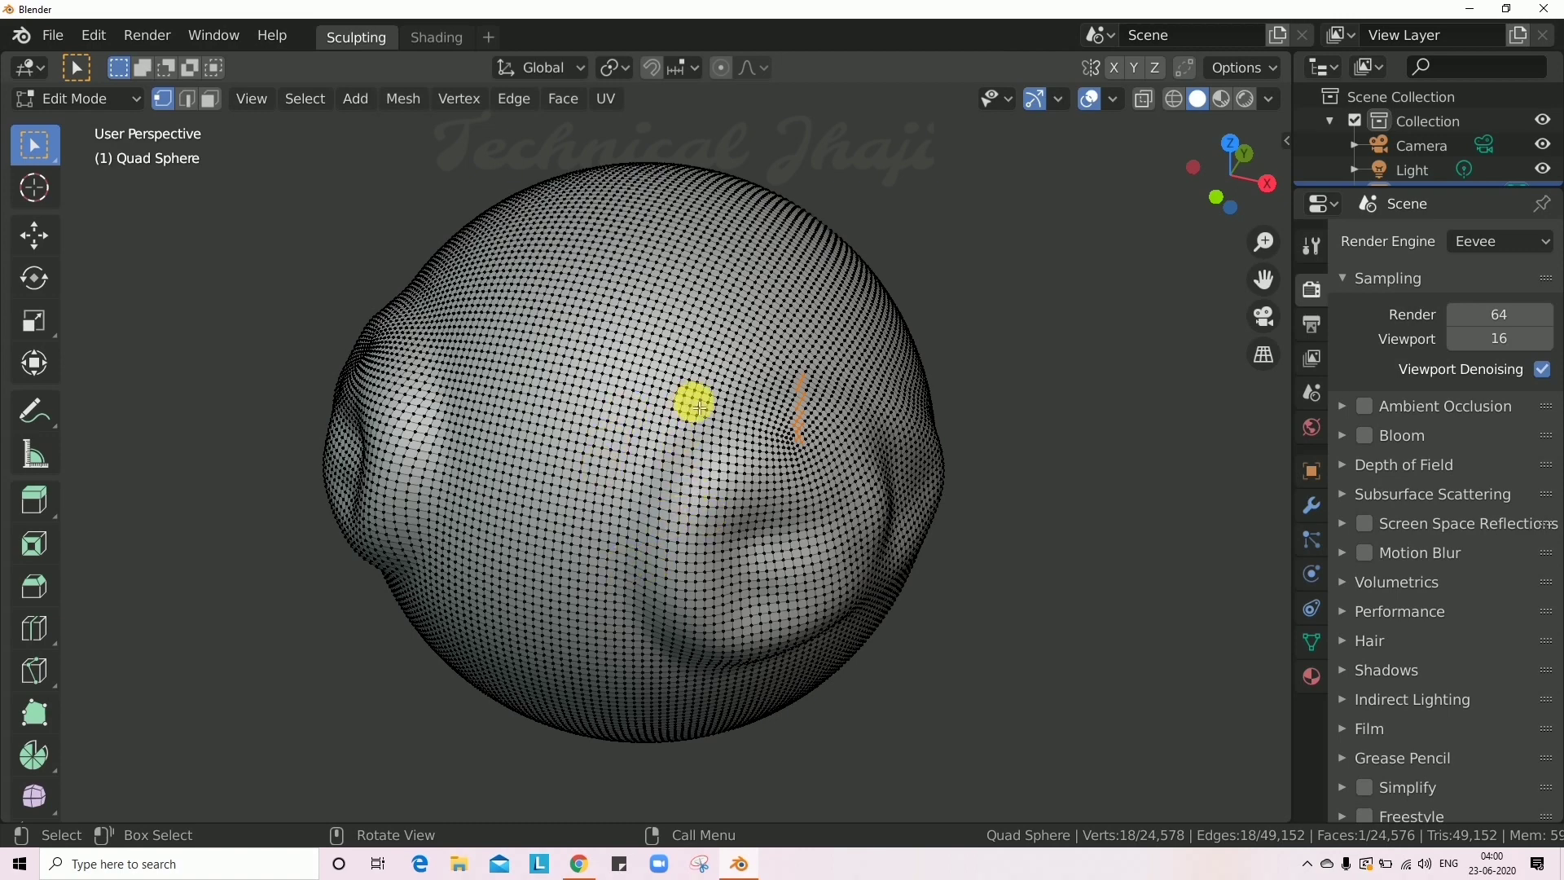
{"action": "middle_click_drag", "start_coordinate": [726, 492], "coordinate": [750, 399]}
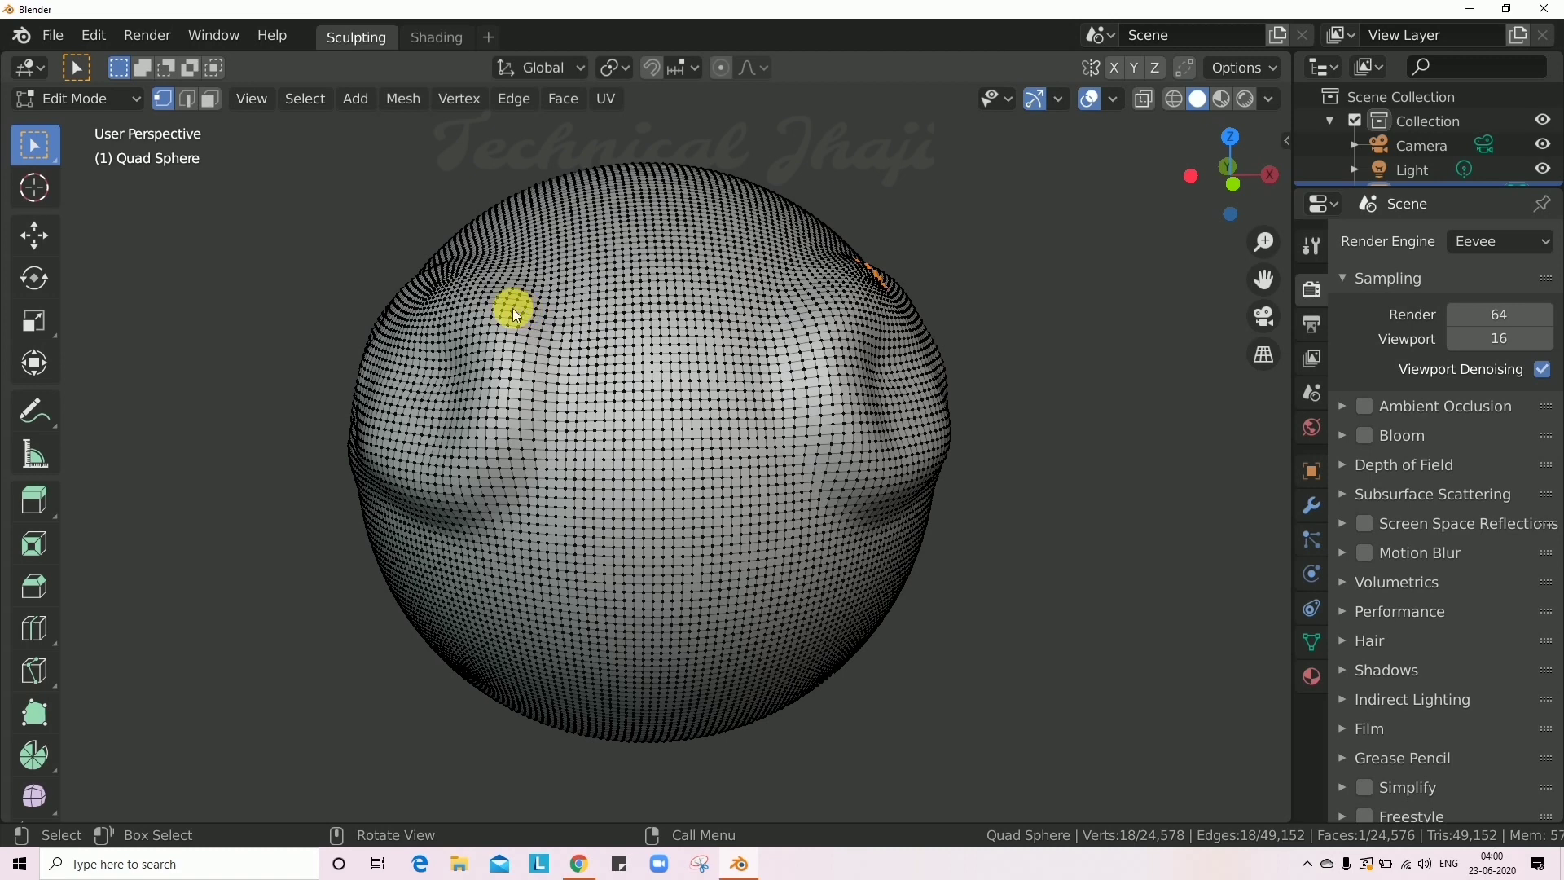
Return the sphere to Sculpt Mode and widen the brush toolbar to show the brush names.
{"action": "key", "text": "Tab"}
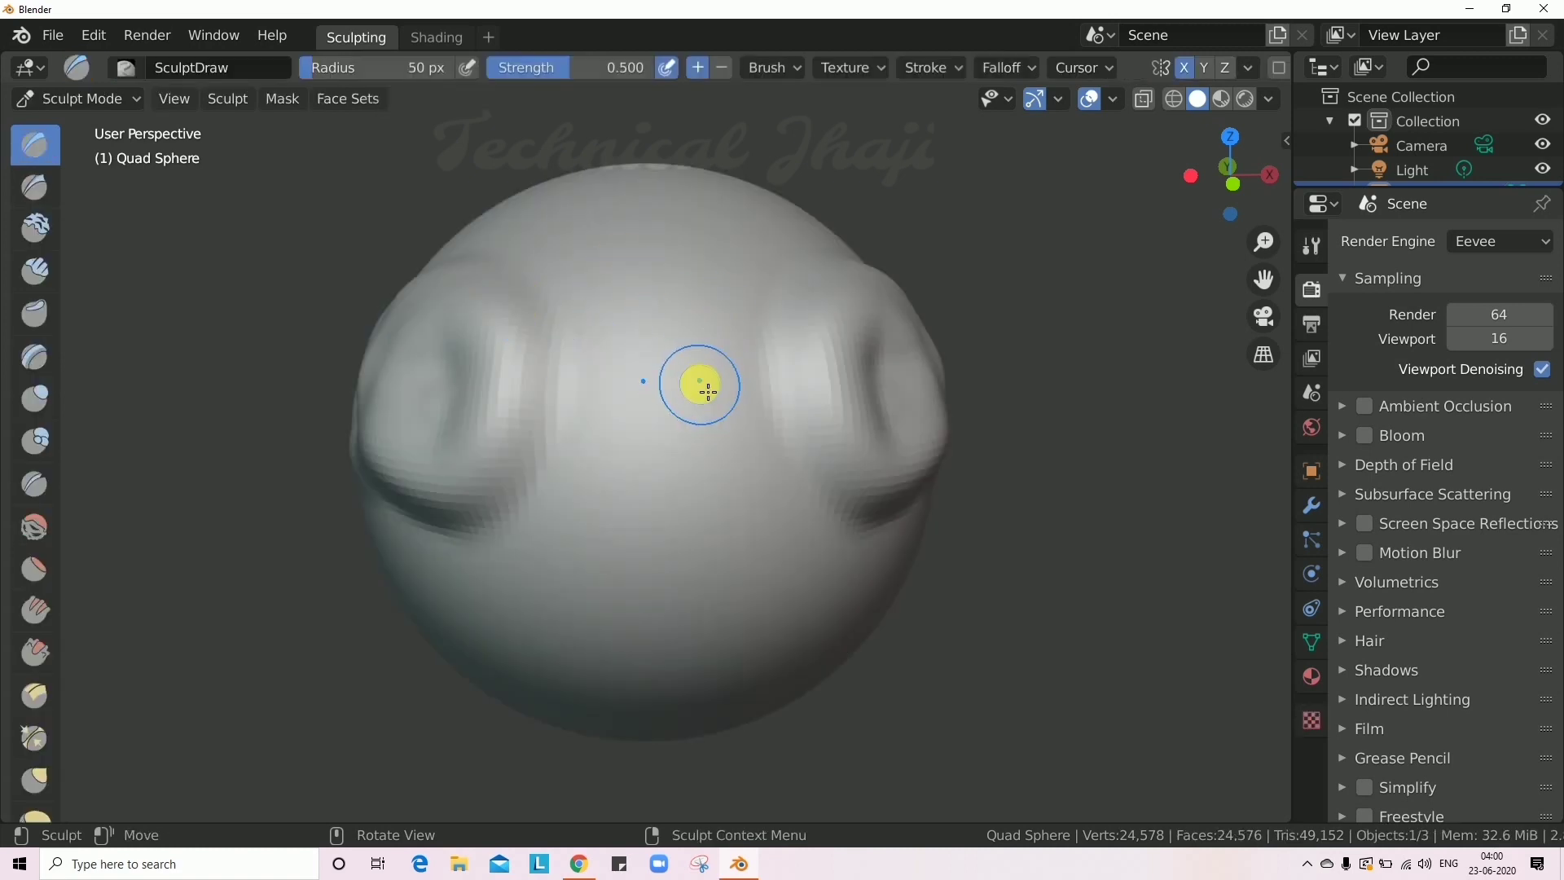
{"action": "mouse_move", "coordinate": [705, 388]}
{"action": "middle_mouse_down"}
{"action": "mouse_move", "coordinate": [695, 486]}
{"action": "mouse_move", "coordinate": [646, 465]}
{"action": "mouse_move", "coordinate": [687, 457]}
{"action": "middle_mouse_up"}
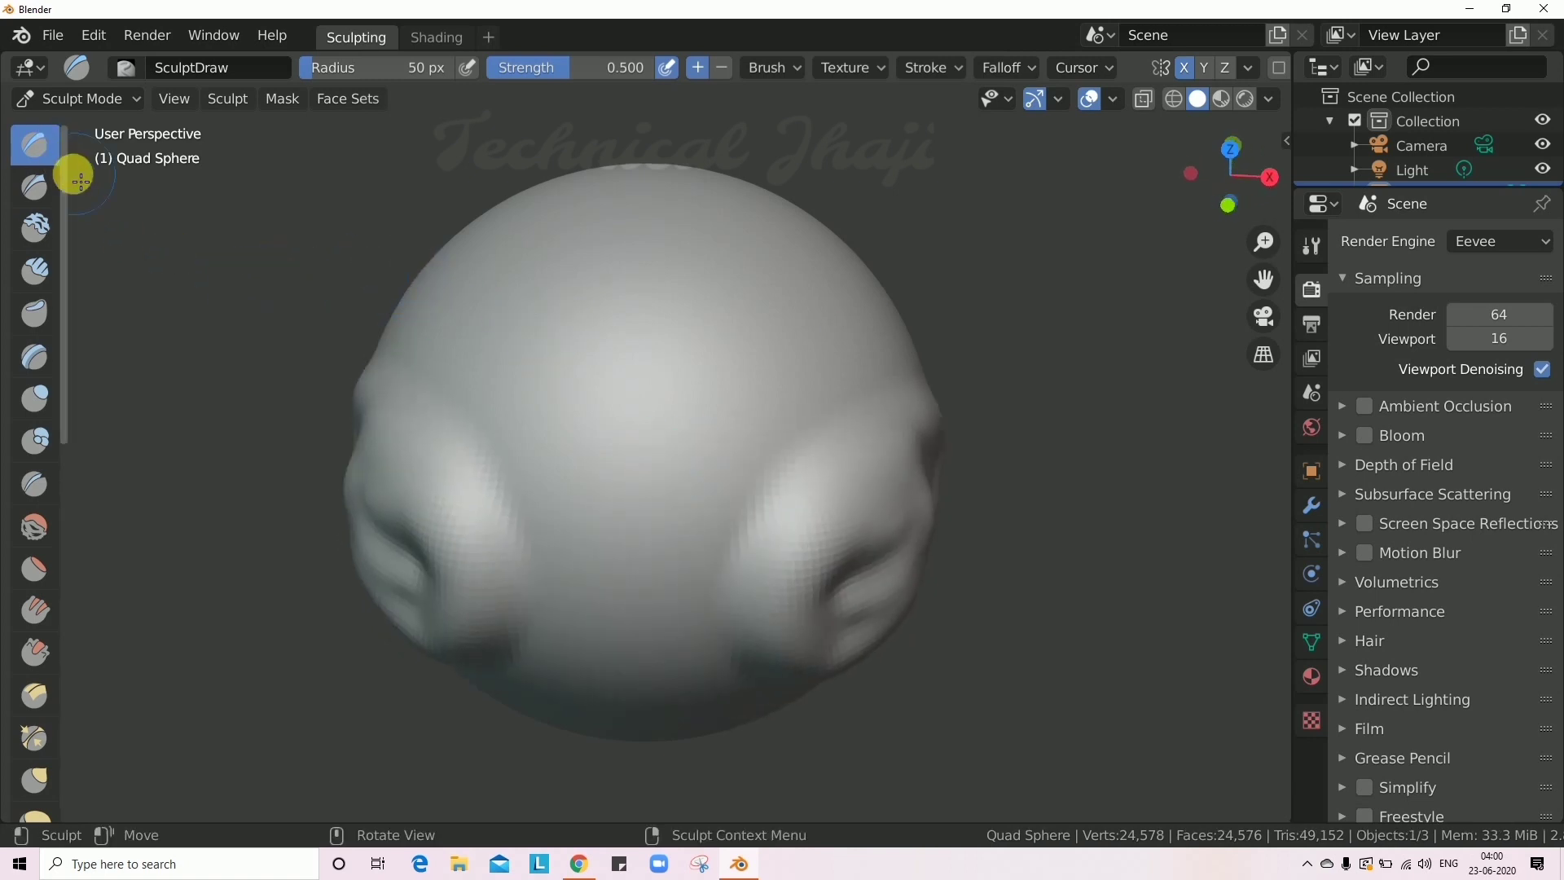
{"action": "mouse_move", "coordinate": [60, 174]}
{"action": "left_mouse_down"}
{"action": "mouse_move", "coordinate": [176, 221]}
{"action": "mouse_move", "coordinate": [105, 216]}
{"action": "mouse_move", "coordinate": [191, 232]}
{"action": "mouse_move", "coordinate": [167, 236]}
{"action": "left_mouse_up"}
{"action": "scroll", "coordinate": [122, 204], "scroll_direction": "down", "scroll_amount": 8}
{"action": "scroll", "coordinate": [124, 243], "scroll_direction": "up", "scroll_amount": 8}
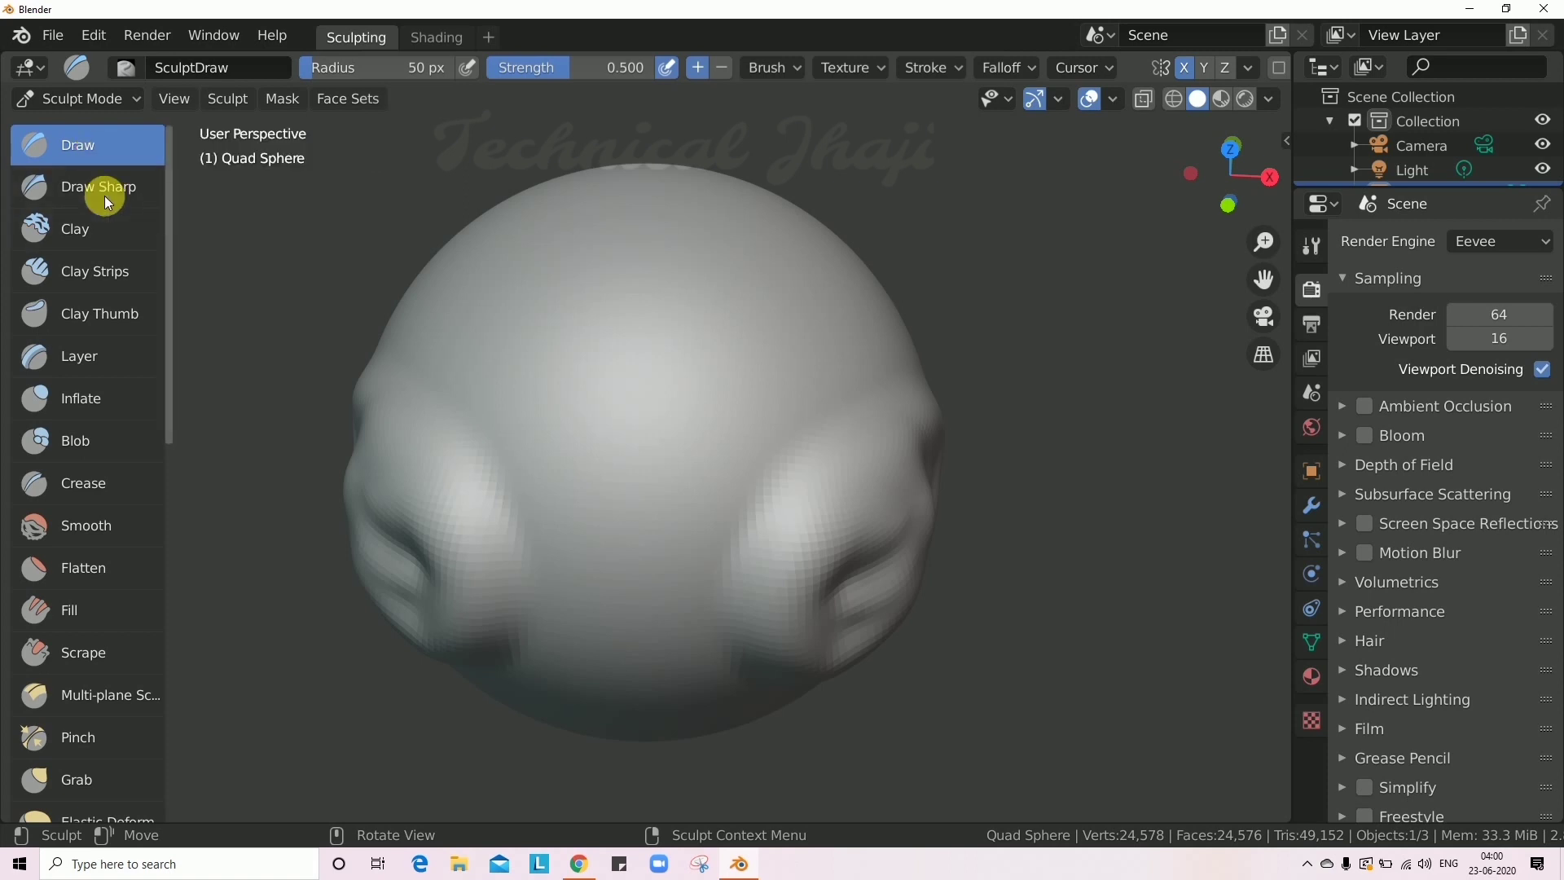
Toggle the brush toolbar's visibility, leaving it hidden.
{"action": "key", "text": "t"}
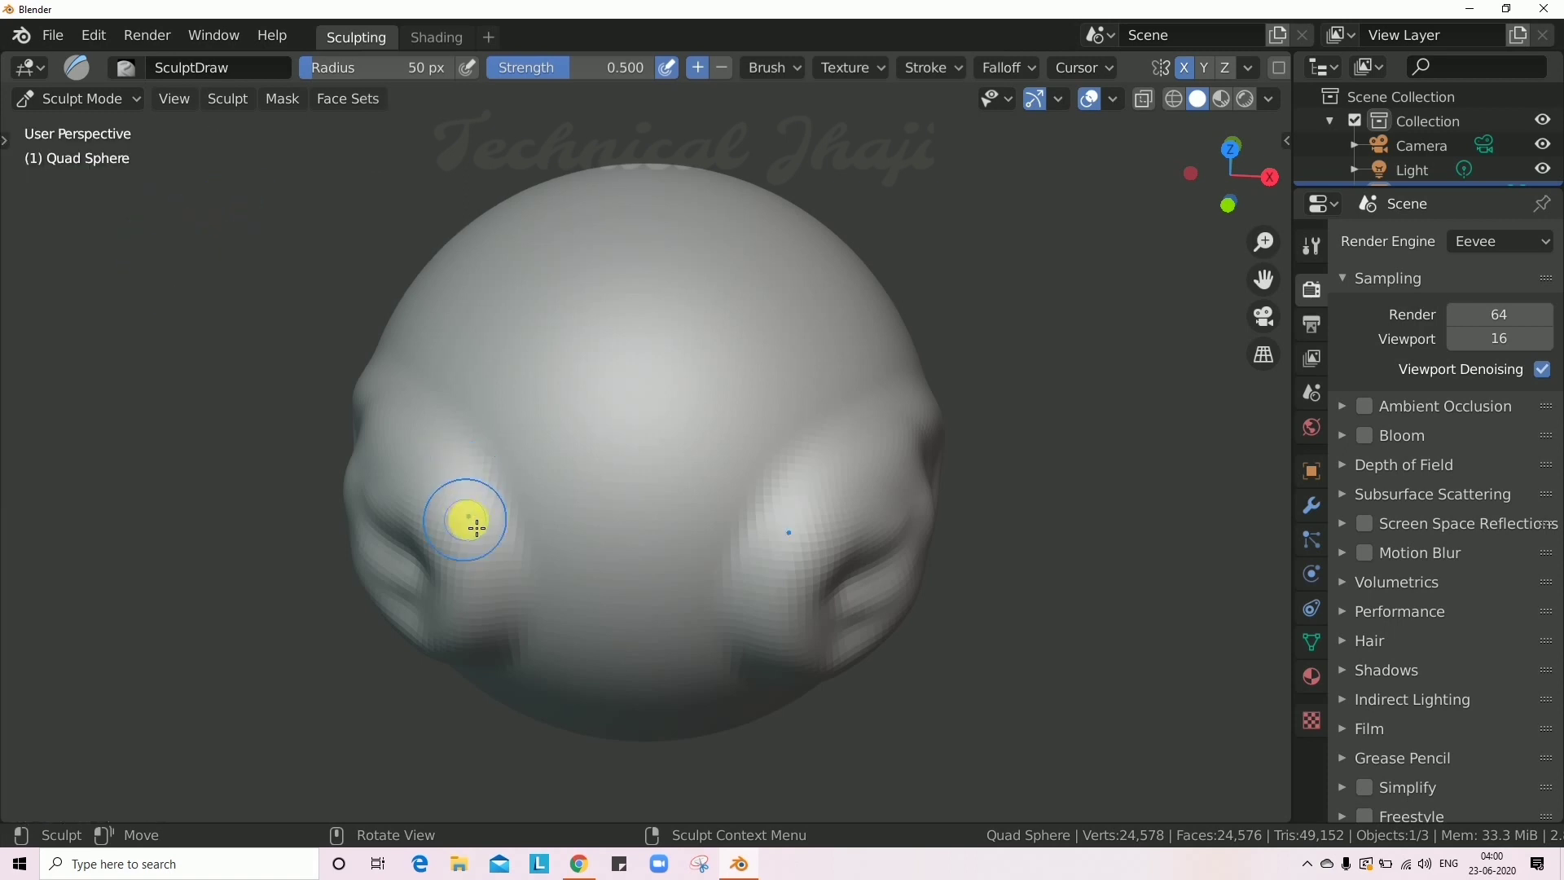
{"action": "key", "text": "t"}
{"action": "key", "text": "t"}
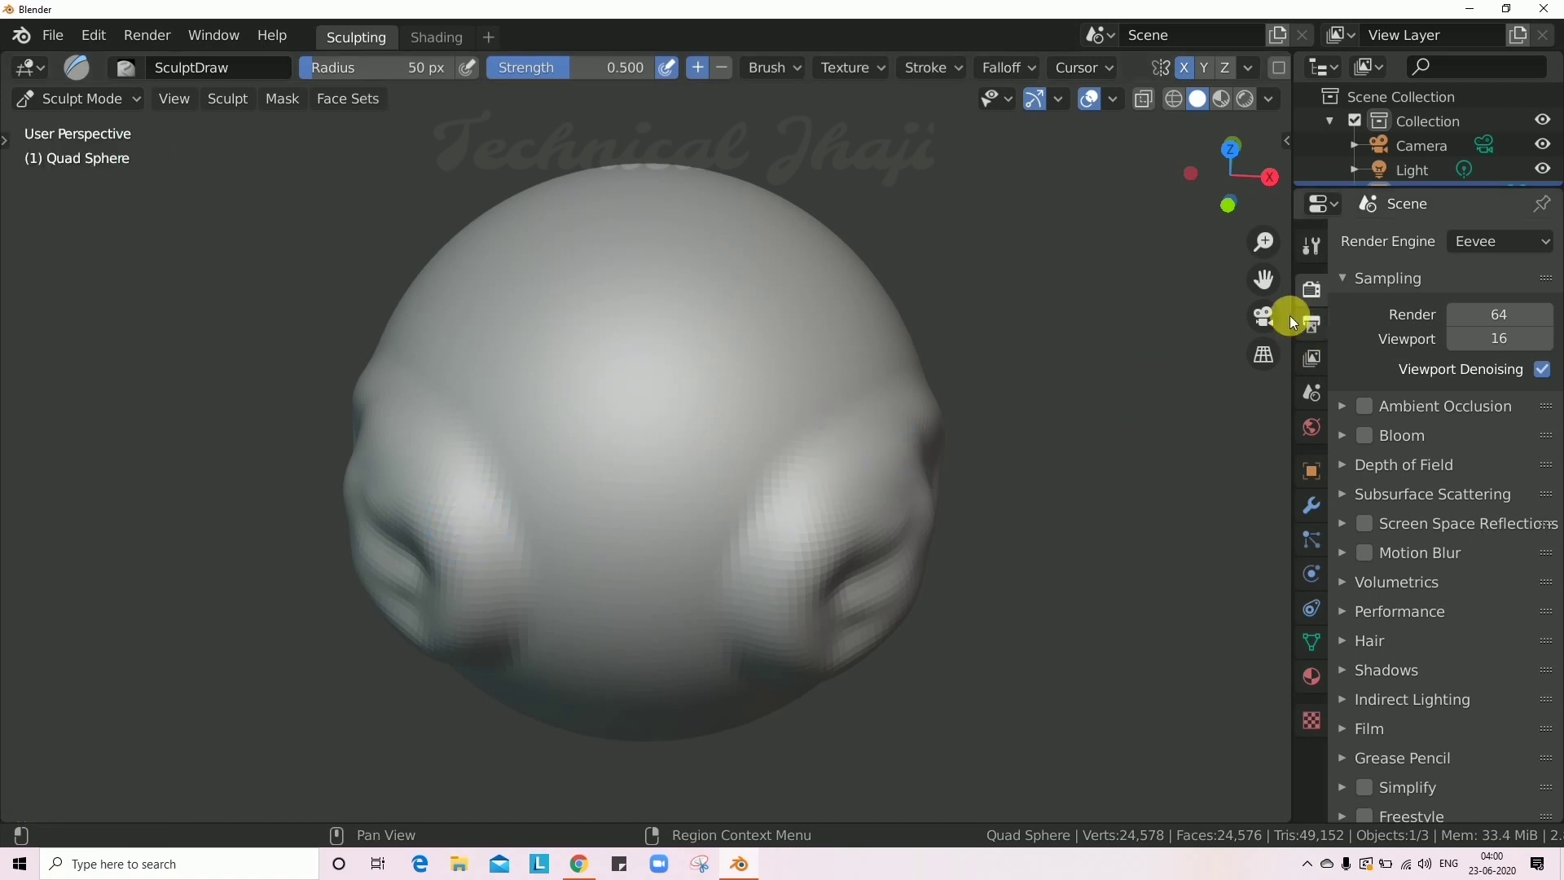
Start the Shortcut VUr display, set its dock to Center and close the sidebar.
{"action": "left_click", "coordinate": [1296, 144]}
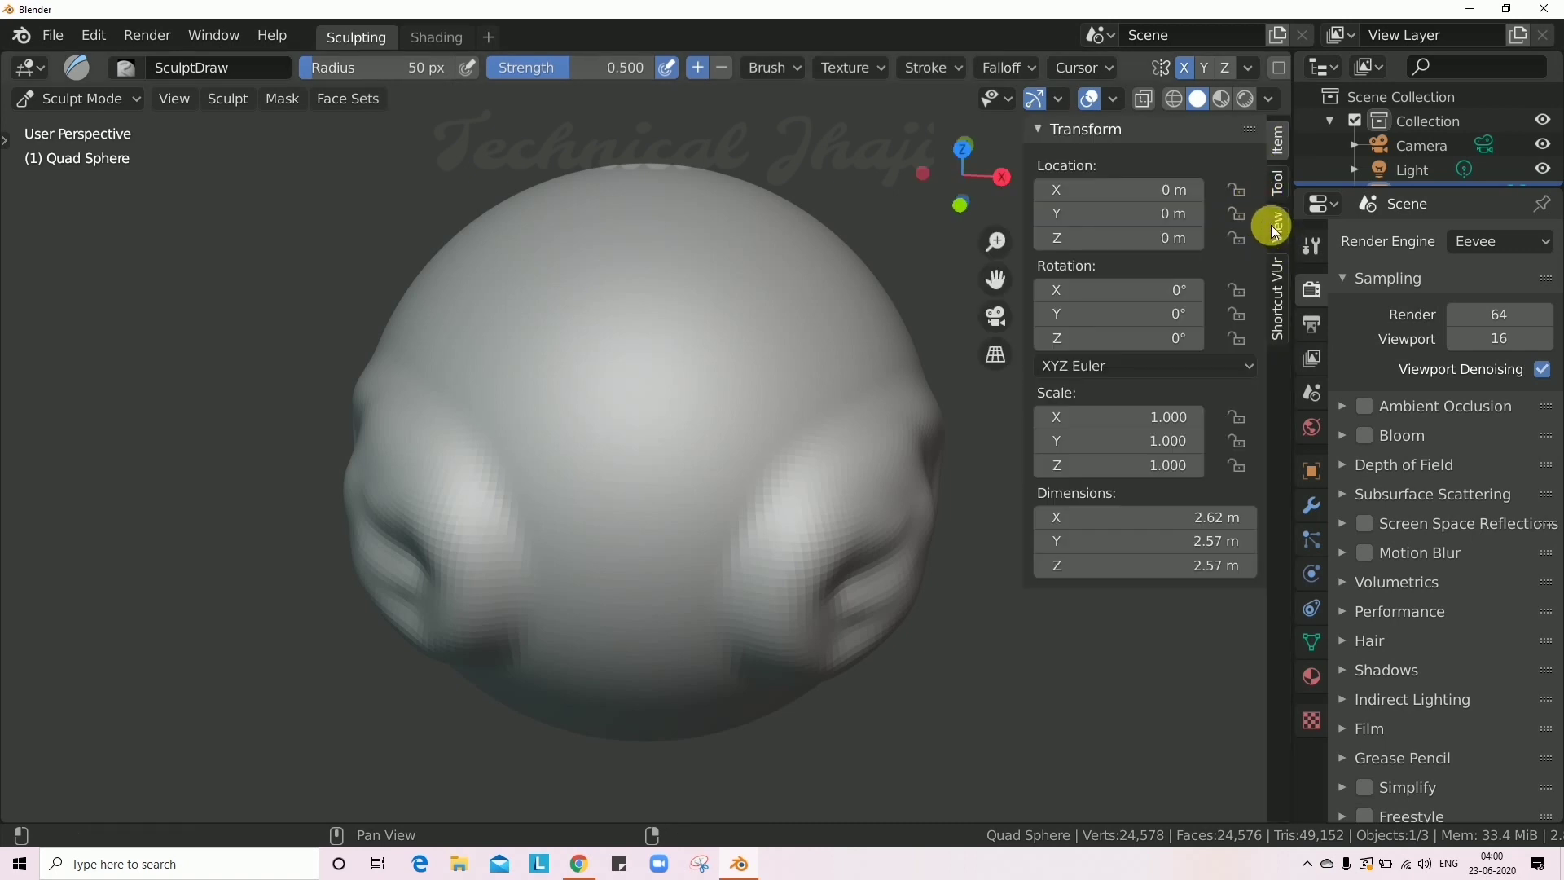
{"action": "left_click", "coordinate": [1281, 304]}
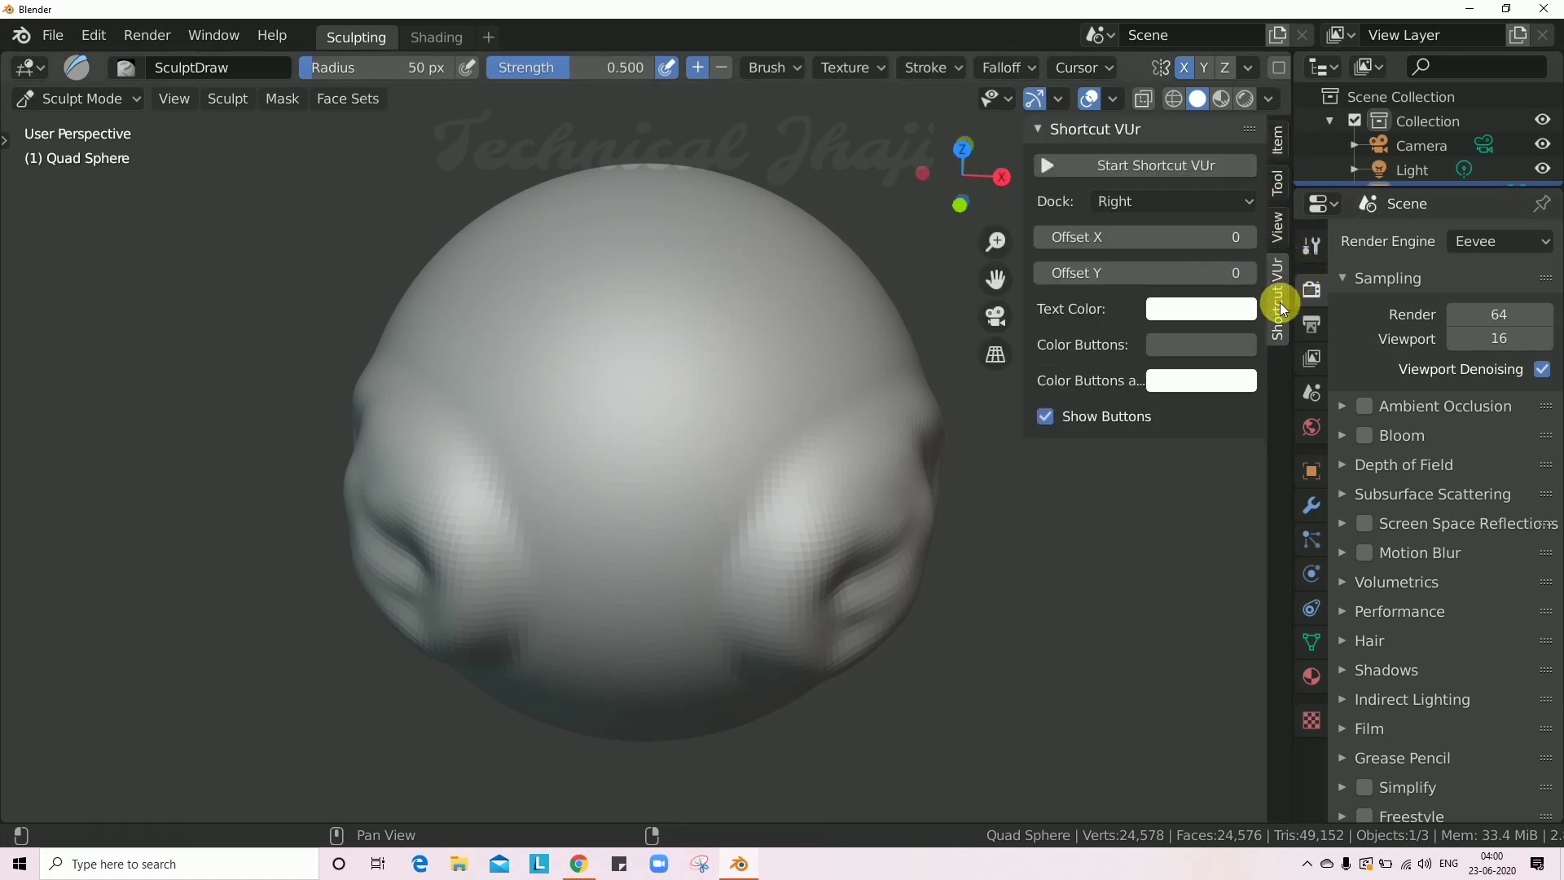
{"action": "left_click", "coordinate": [1176, 168]}
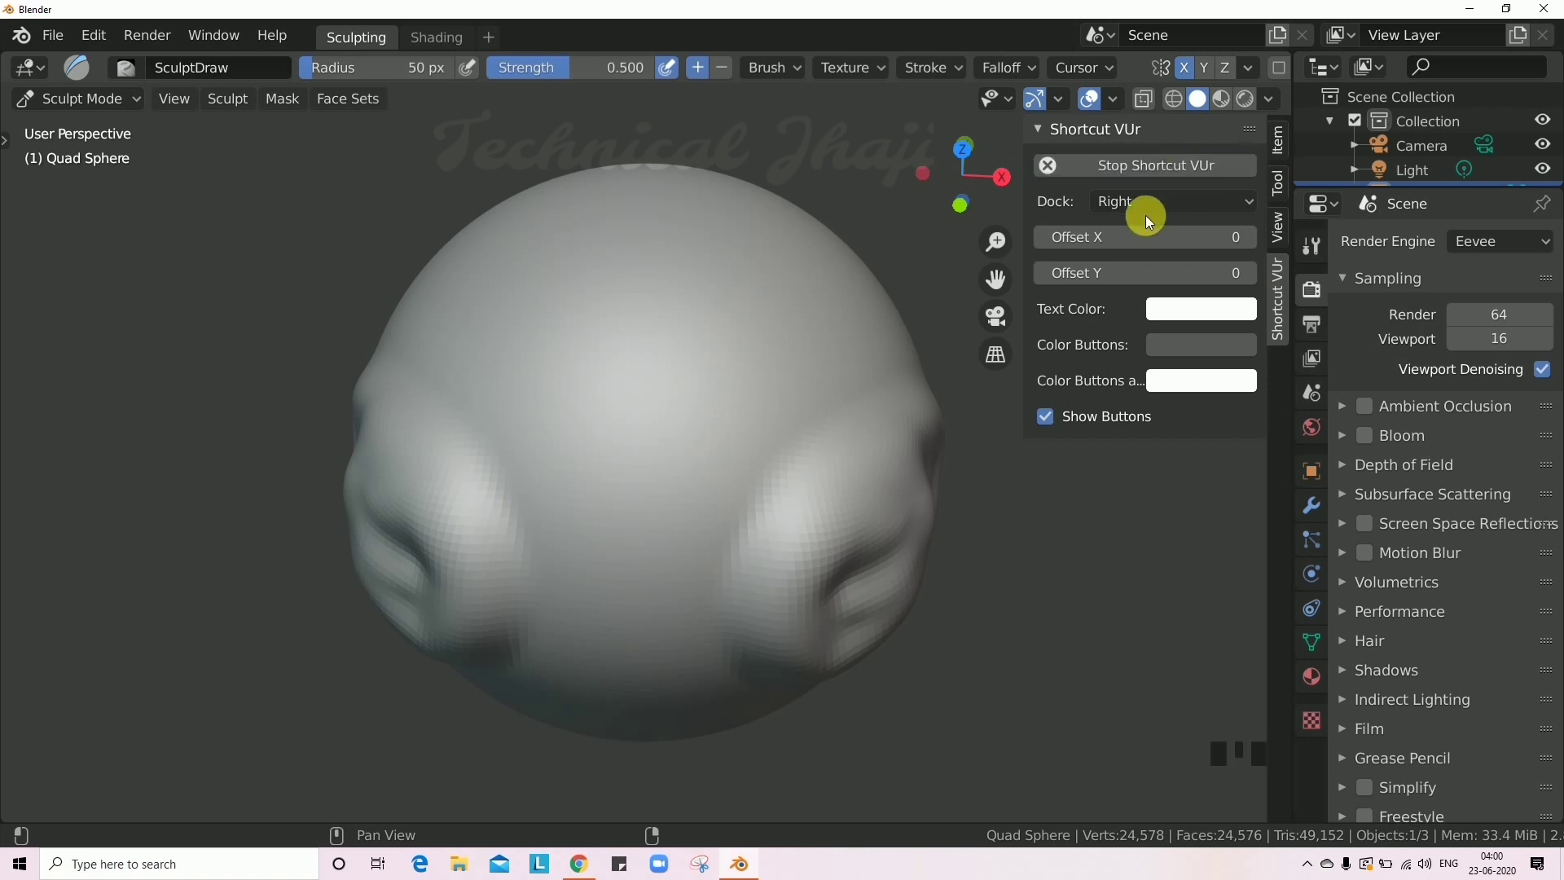
{"action": "left_click", "coordinate": [1121, 202]}
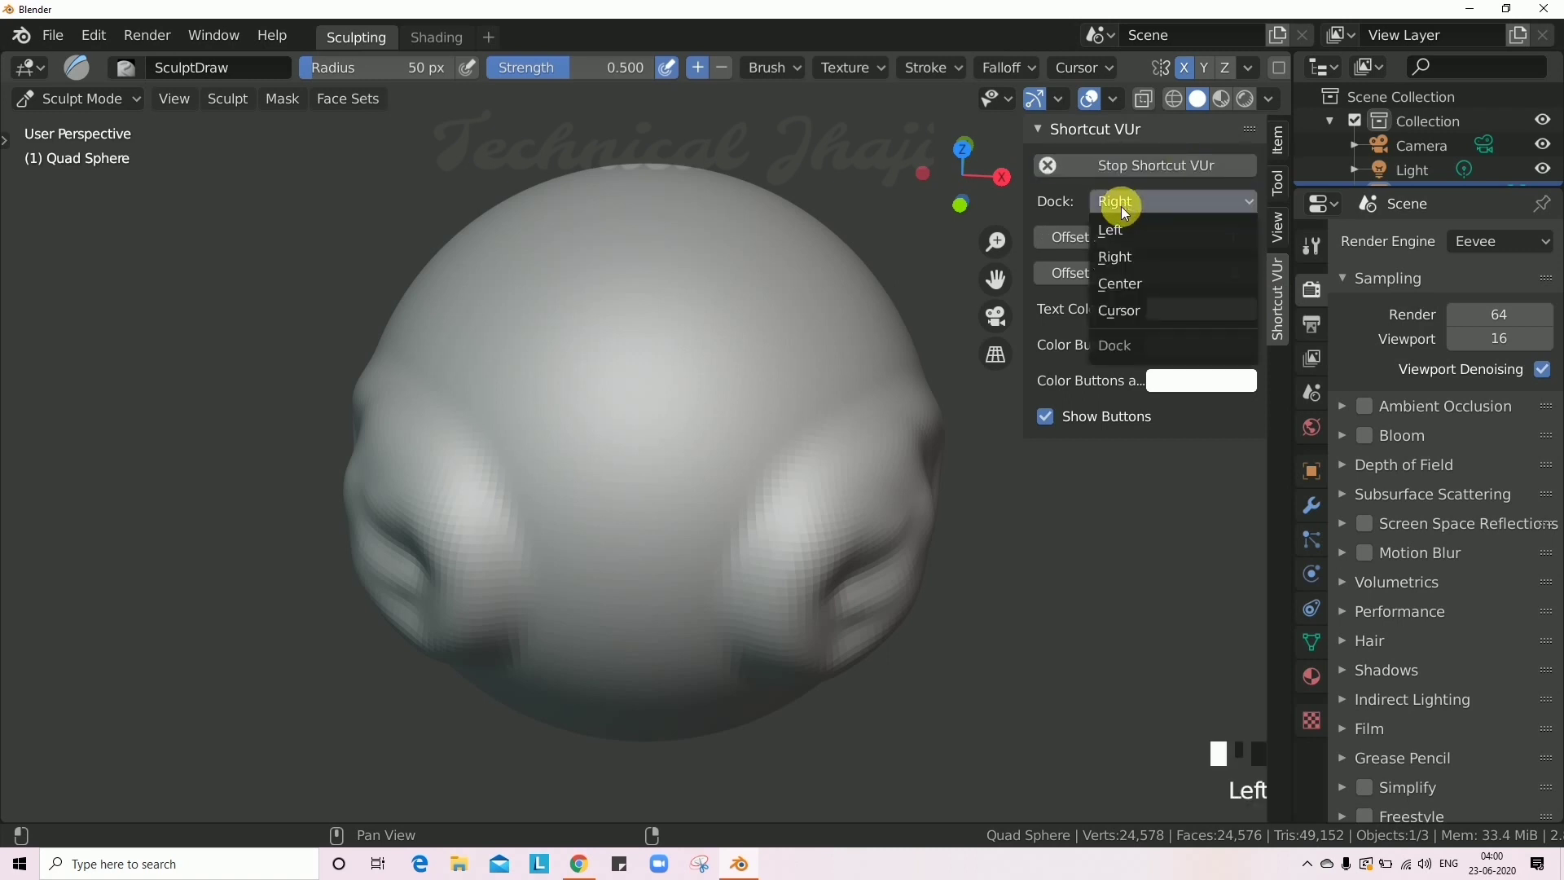
{"action": "left_click", "coordinate": [1126, 286]}
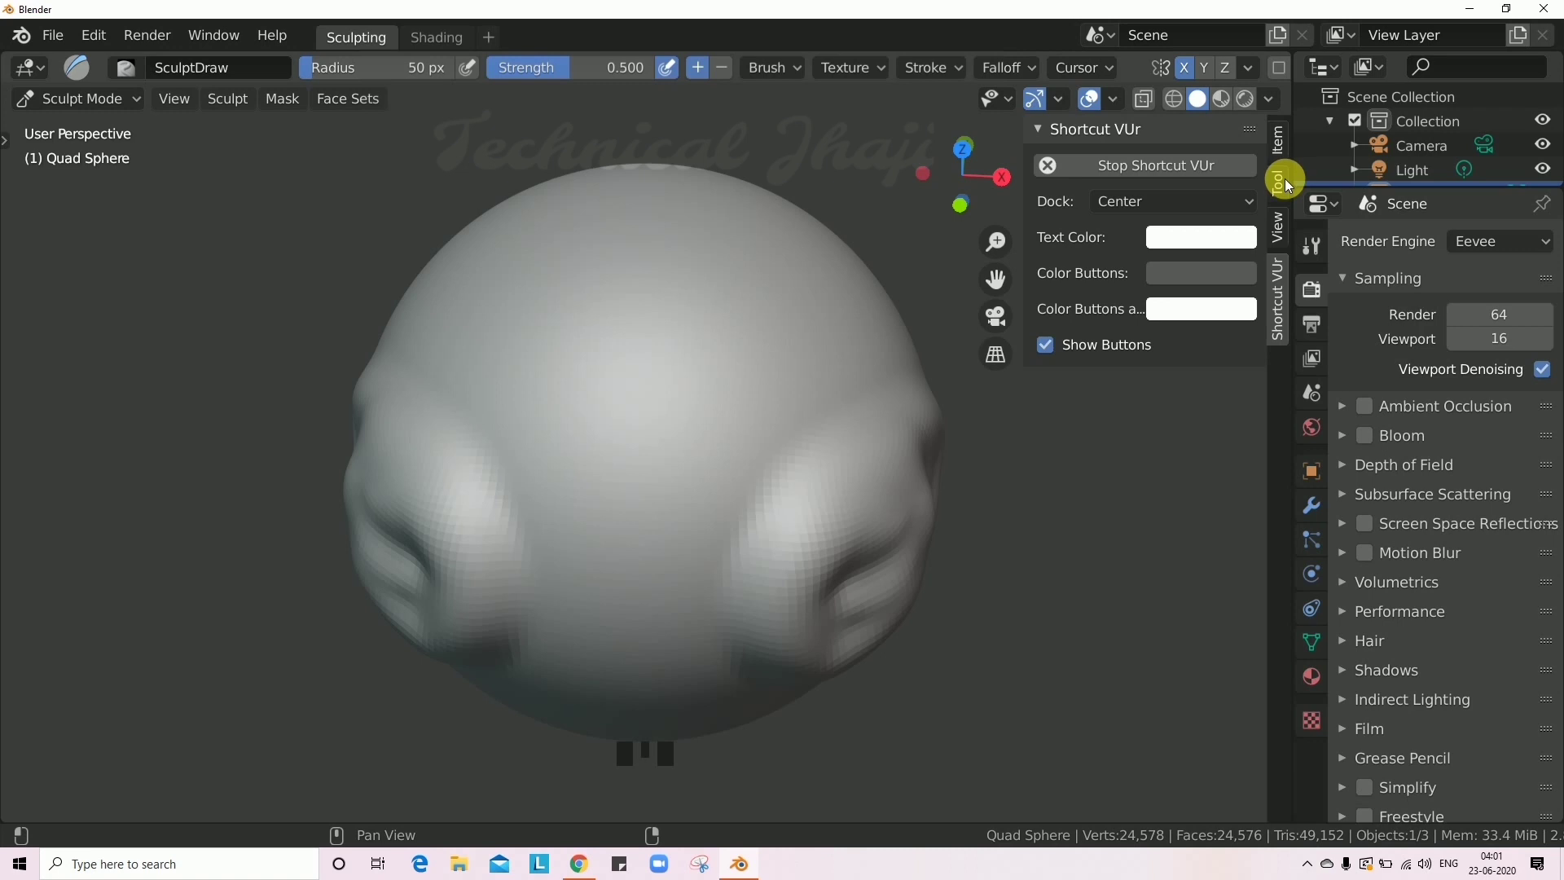
{"action": "key", "text": "n"}
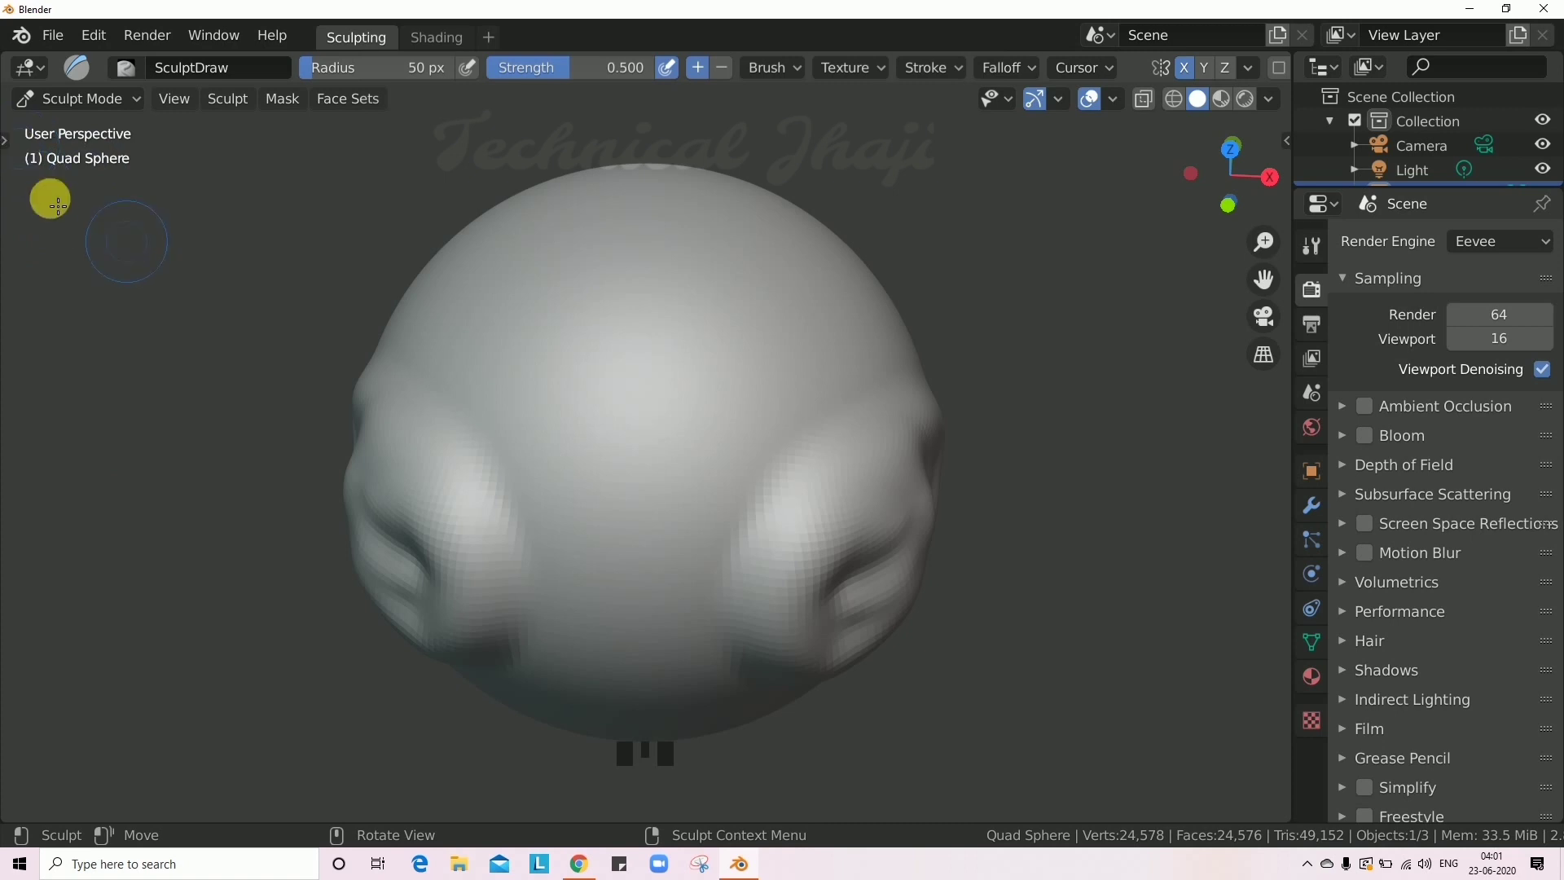
Bring back the brush toolbar with its brush names shown.
{"action": "left_click", "coordinate": [20, 151]}
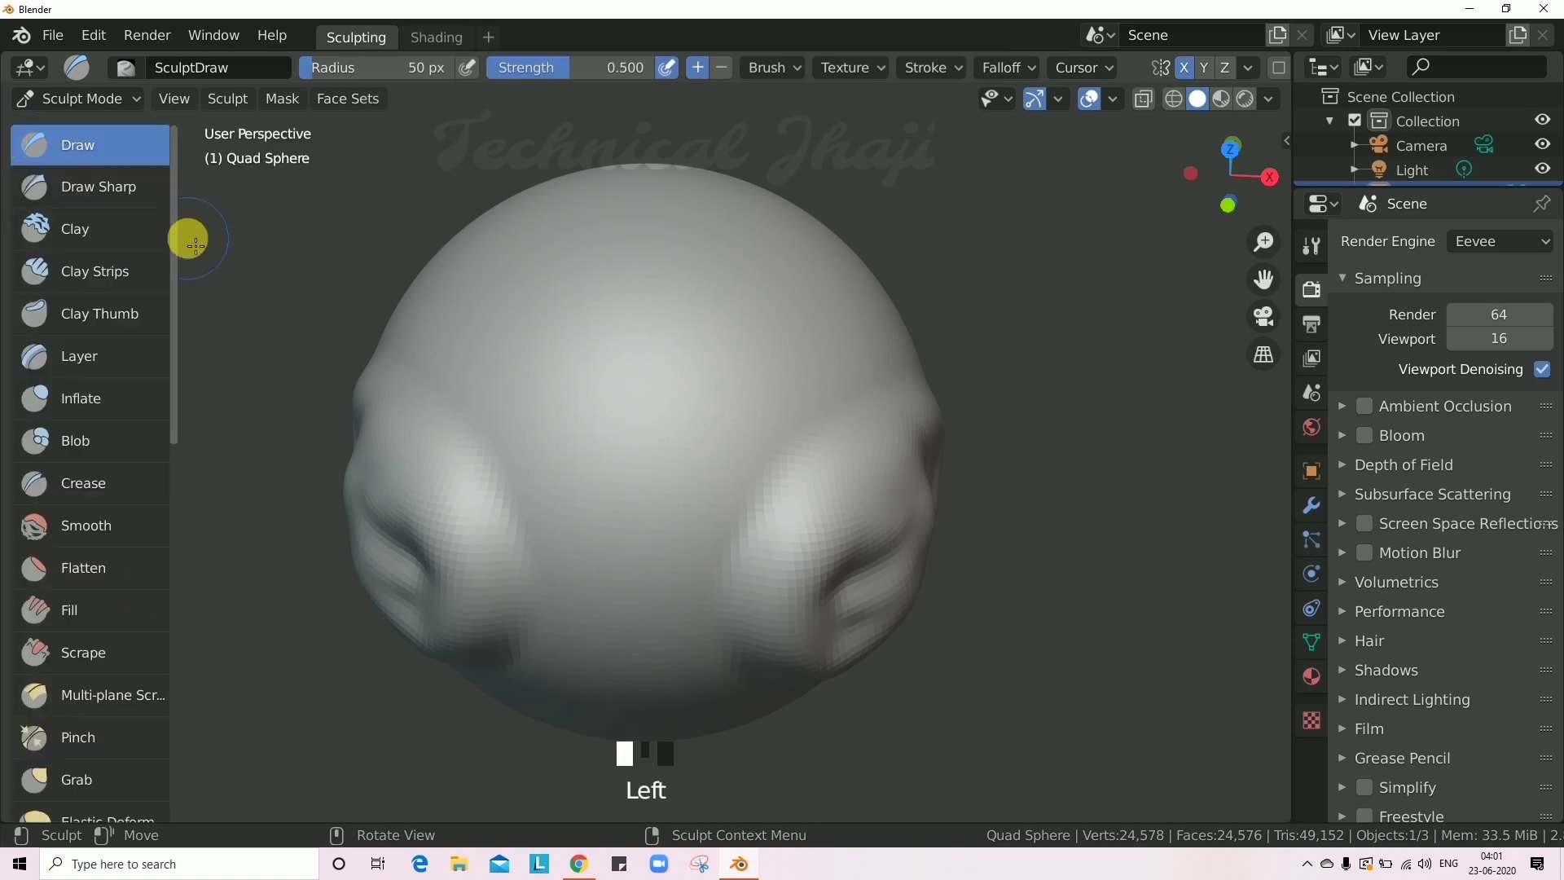
{"action": "key", "text": "t"}
{"action": "key", "text": "t"}
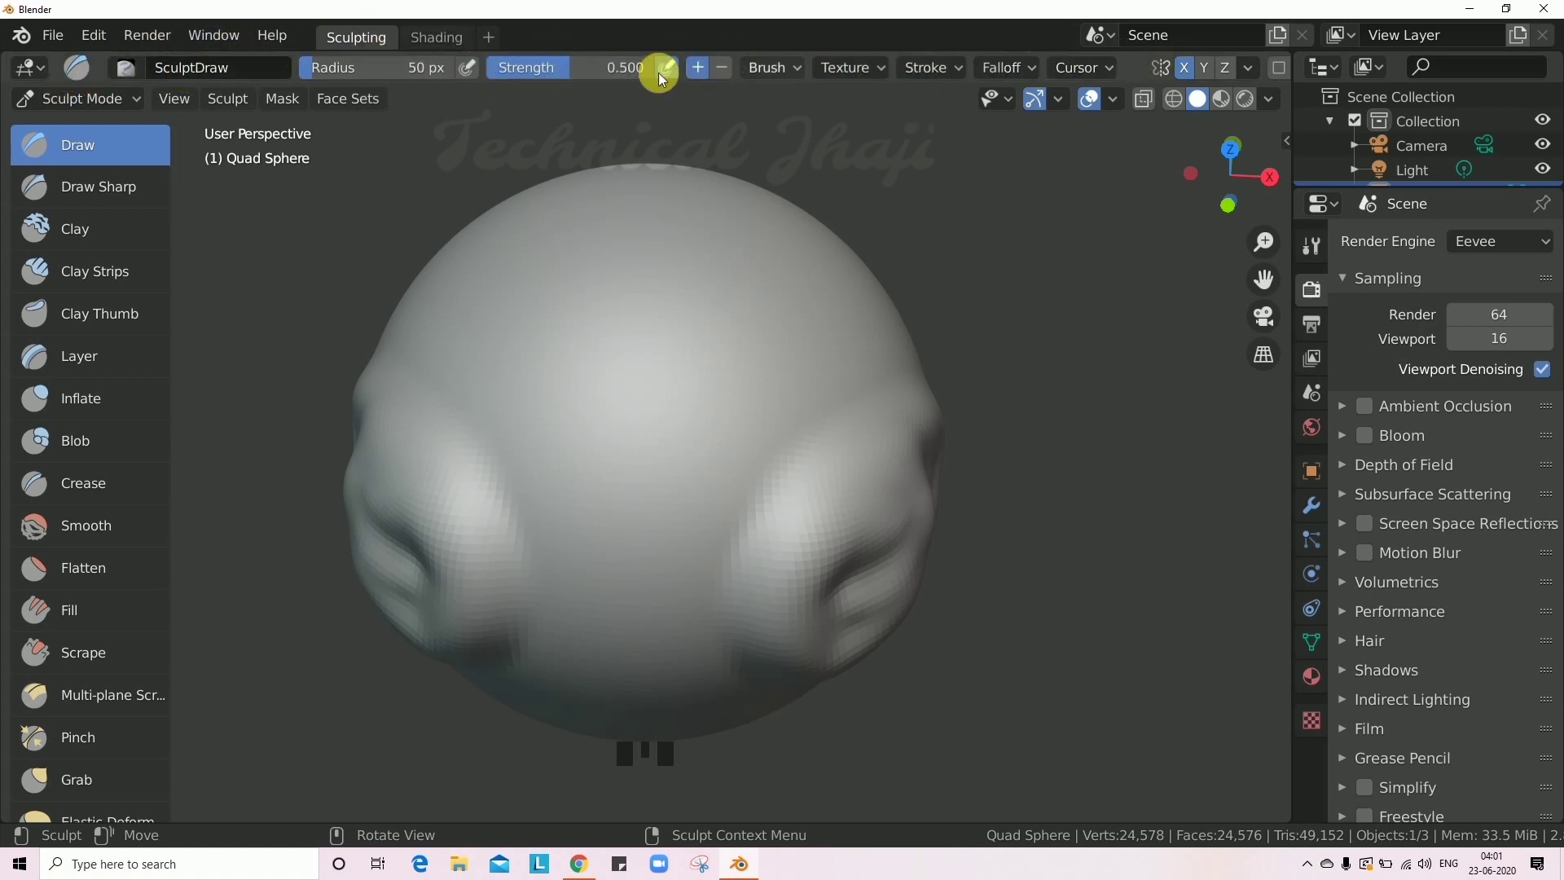
Hide the header of the 3D viewport together with its tool settings.
{"action": "right_click", "coordinate": [1140, 47]}
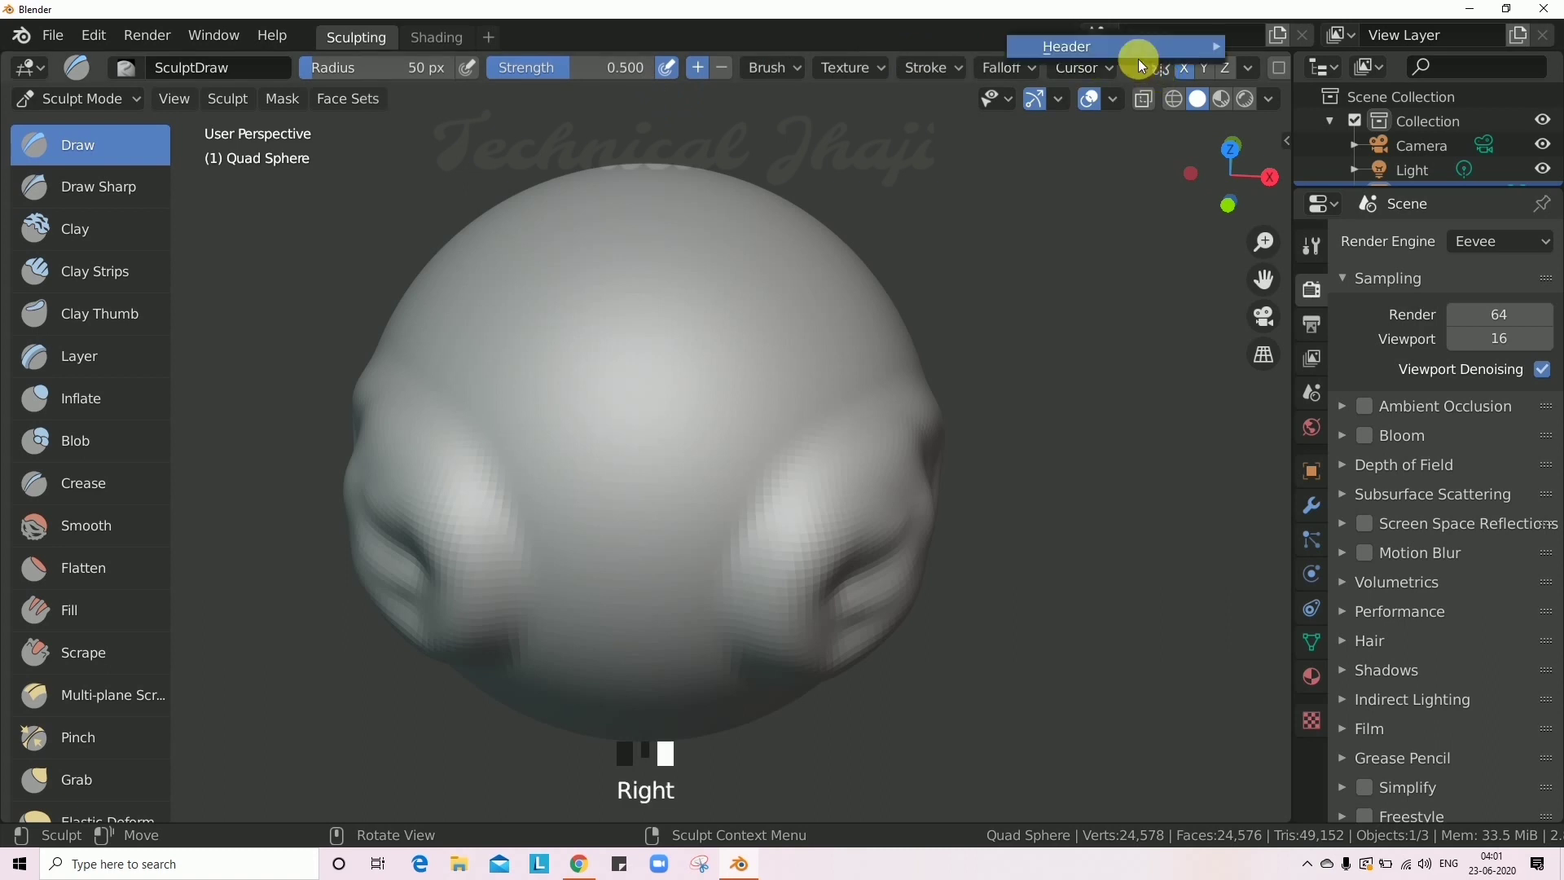
{"action": "mouse_move", "coordinate": [1123, 55]}
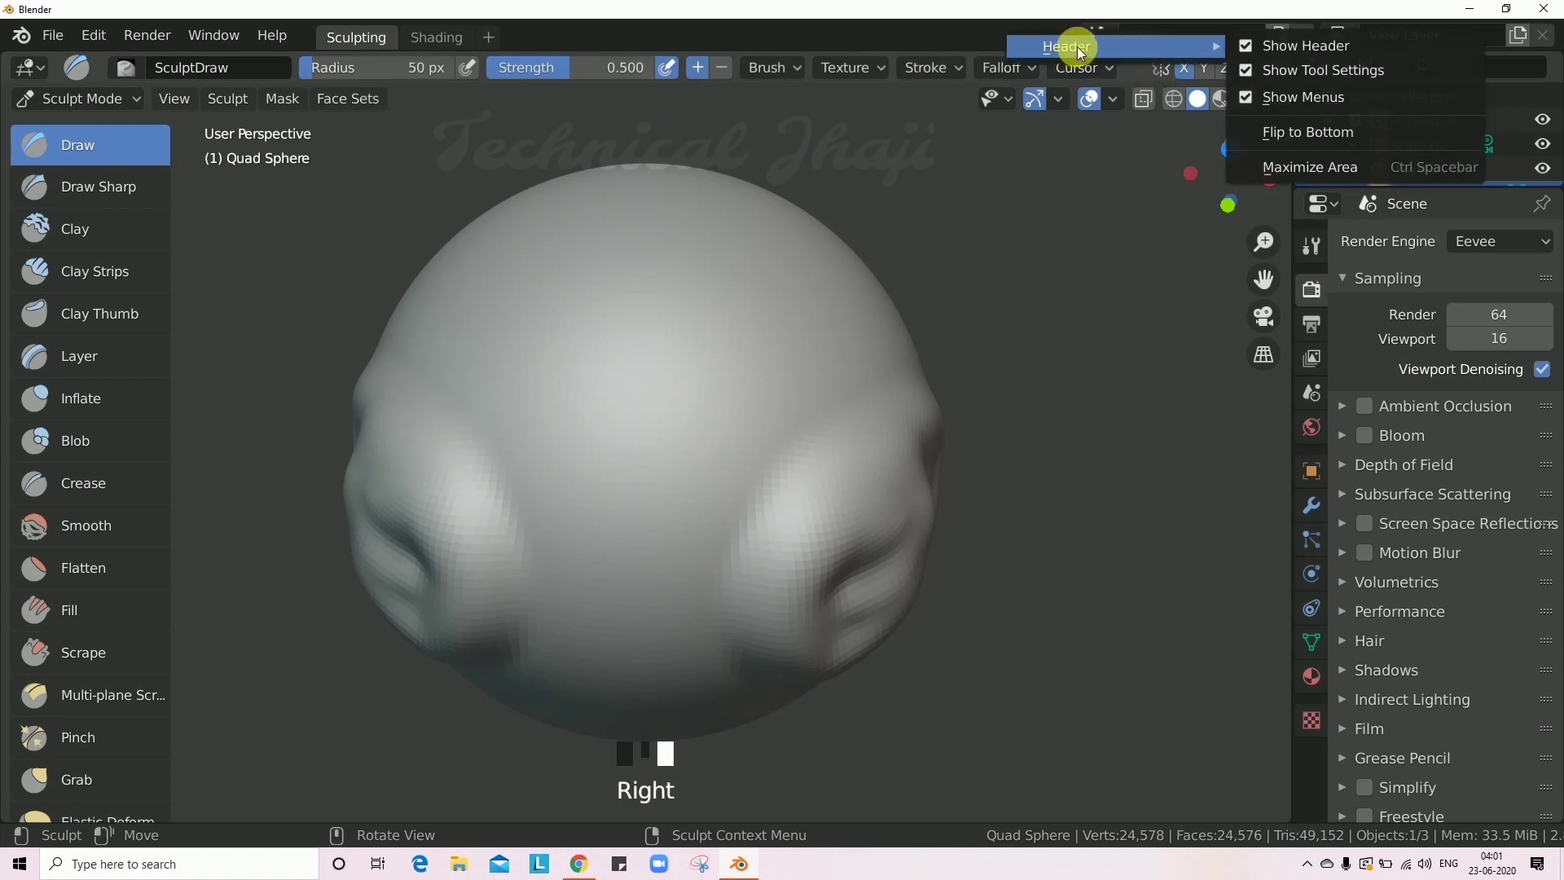
{"action": "left_click", "coordinate": [1327, 46]}
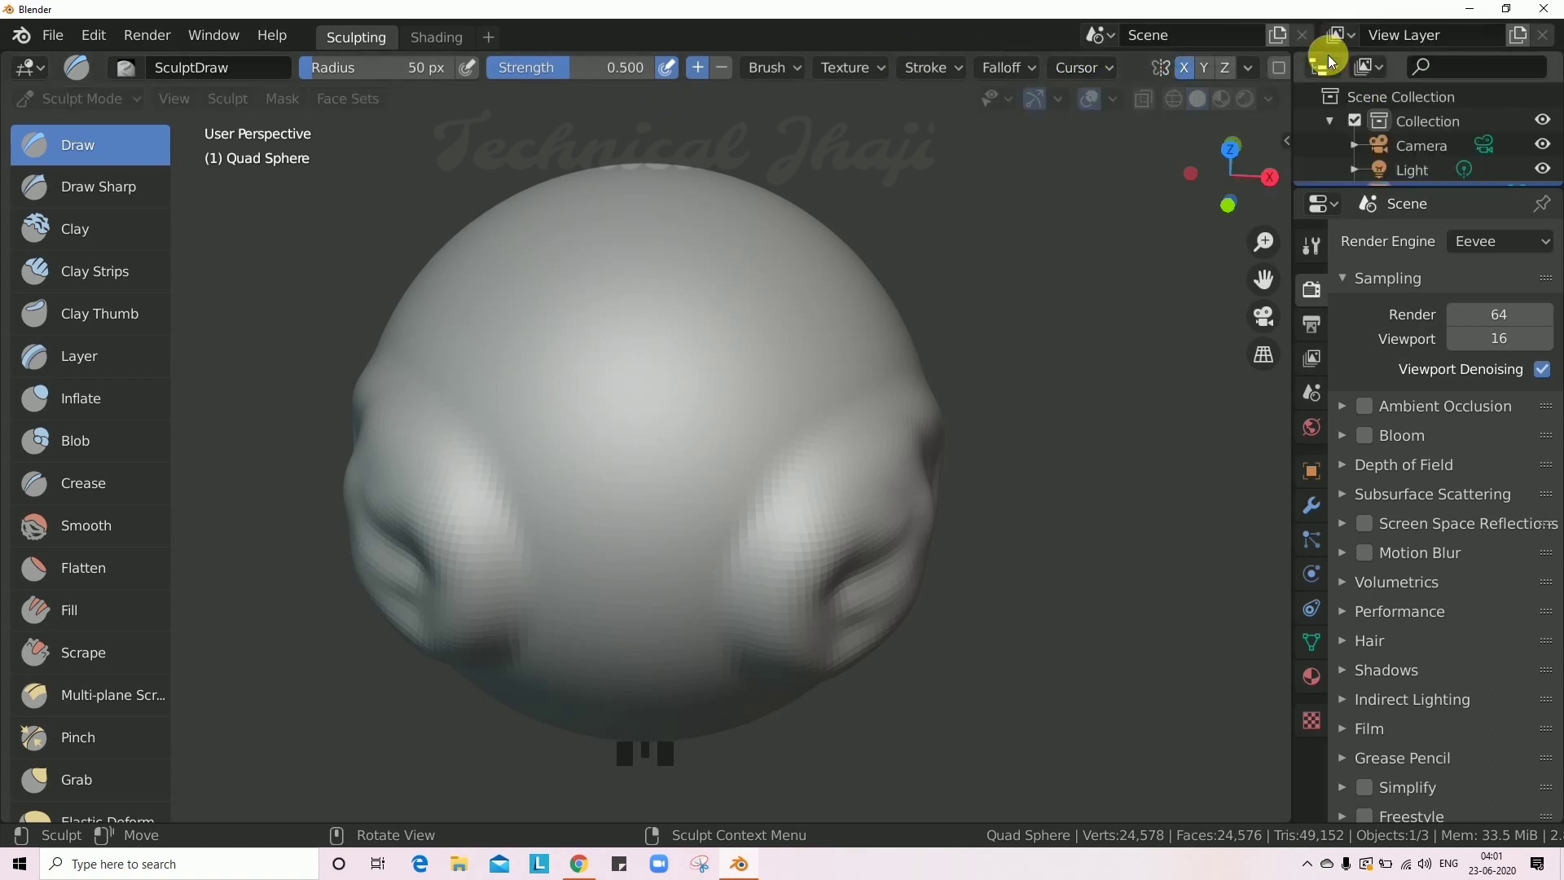
{"action": "right_click", "coordinate": [1128, 45]}
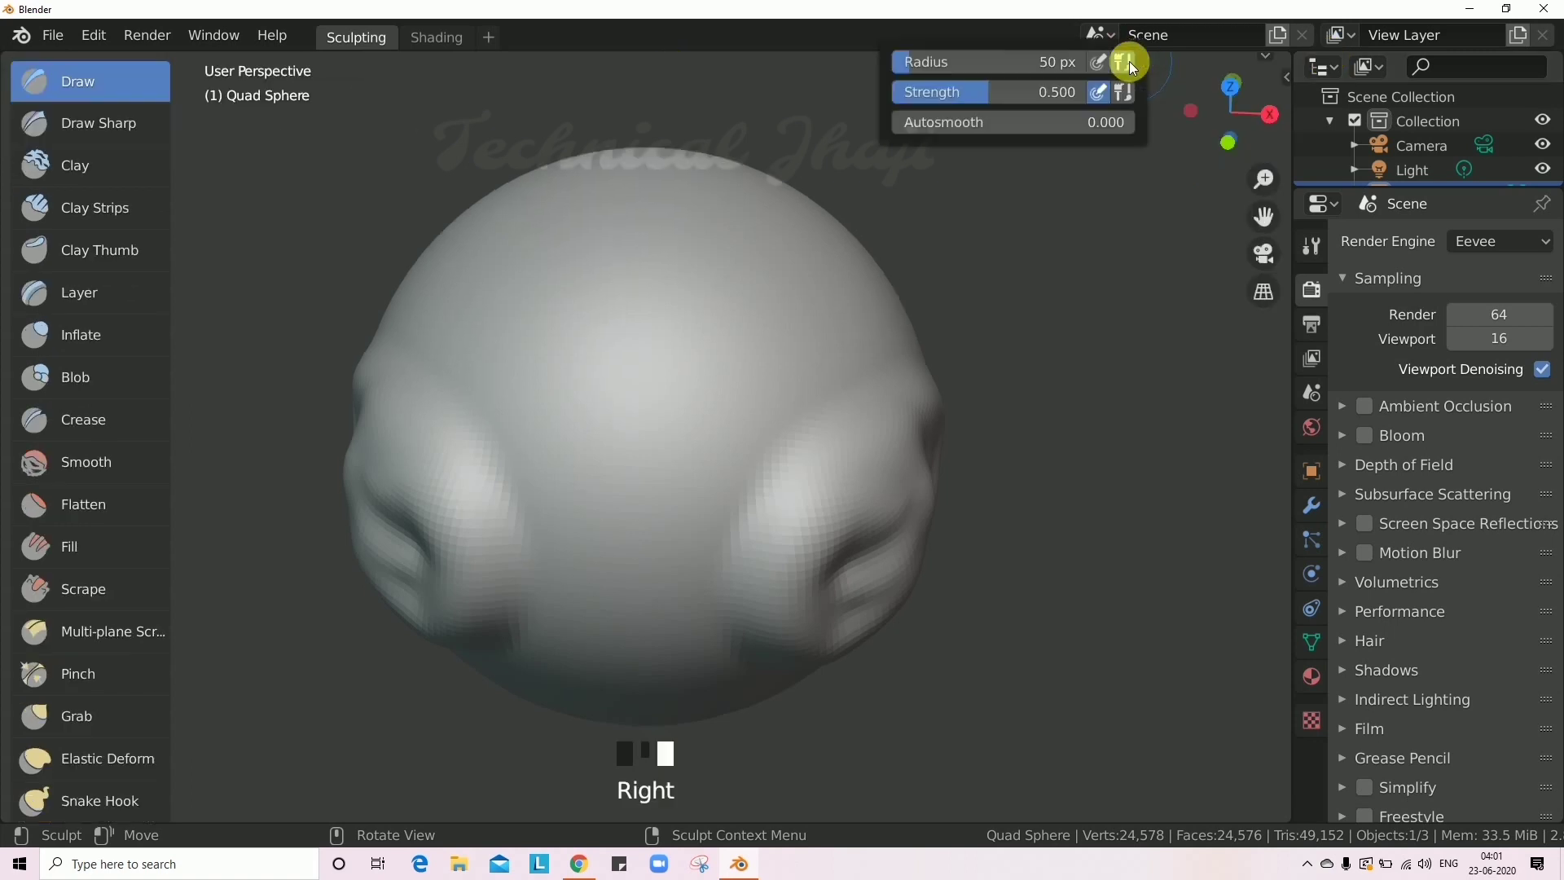
{"action": "right_click", "coordinate": [921, 59]}
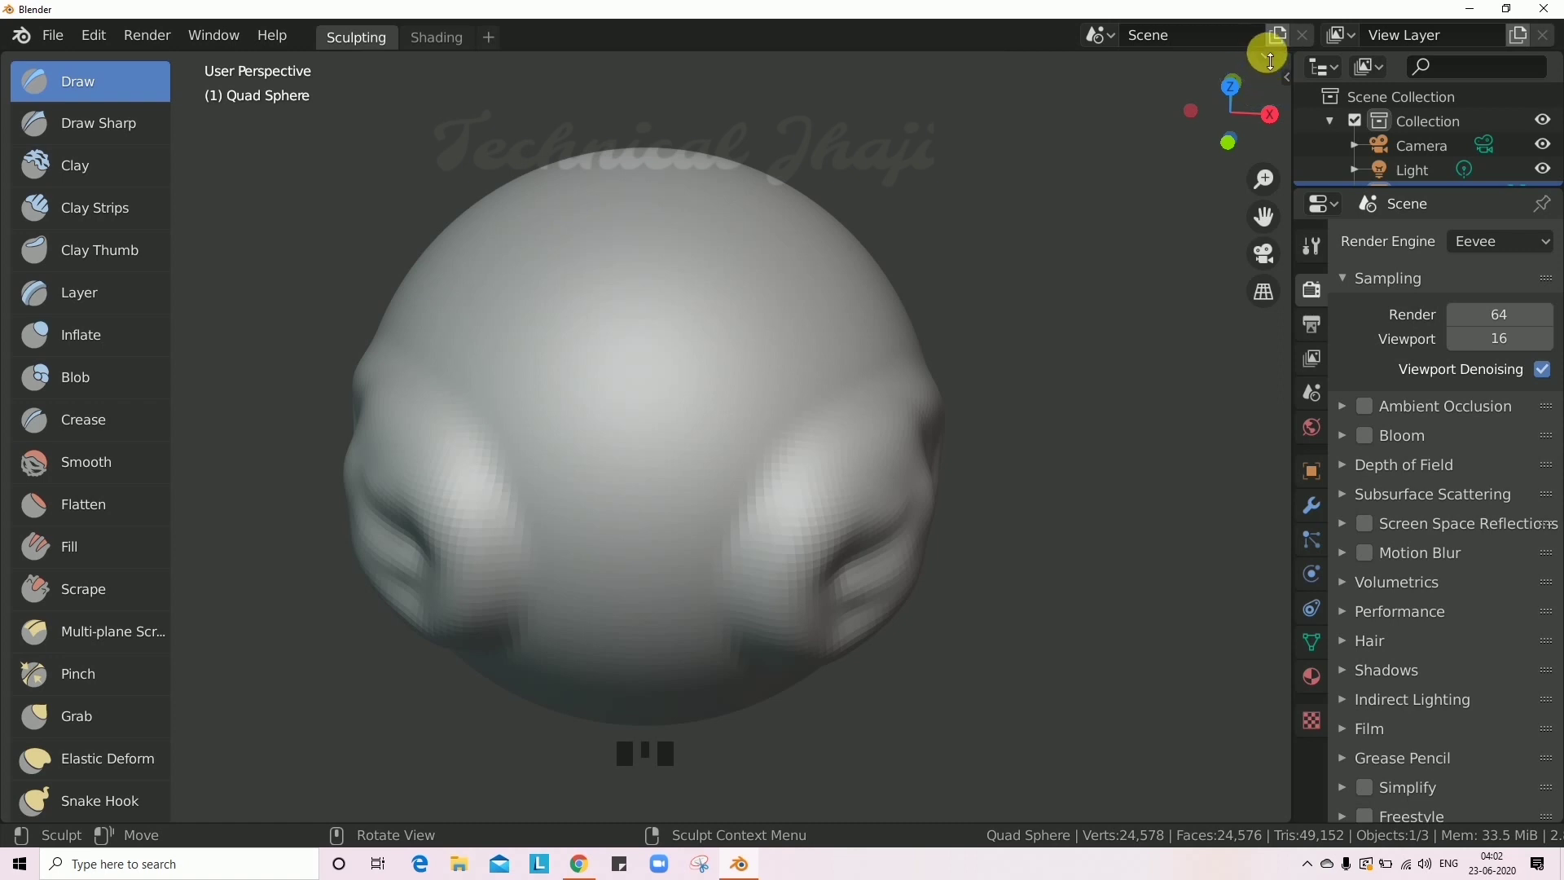
Bring back the hidden header and tool settings of the 3D viewport.
{"action": "left_click_drag", "start_coordinate": [1270, 60], "coordinate": [1266, 96]}
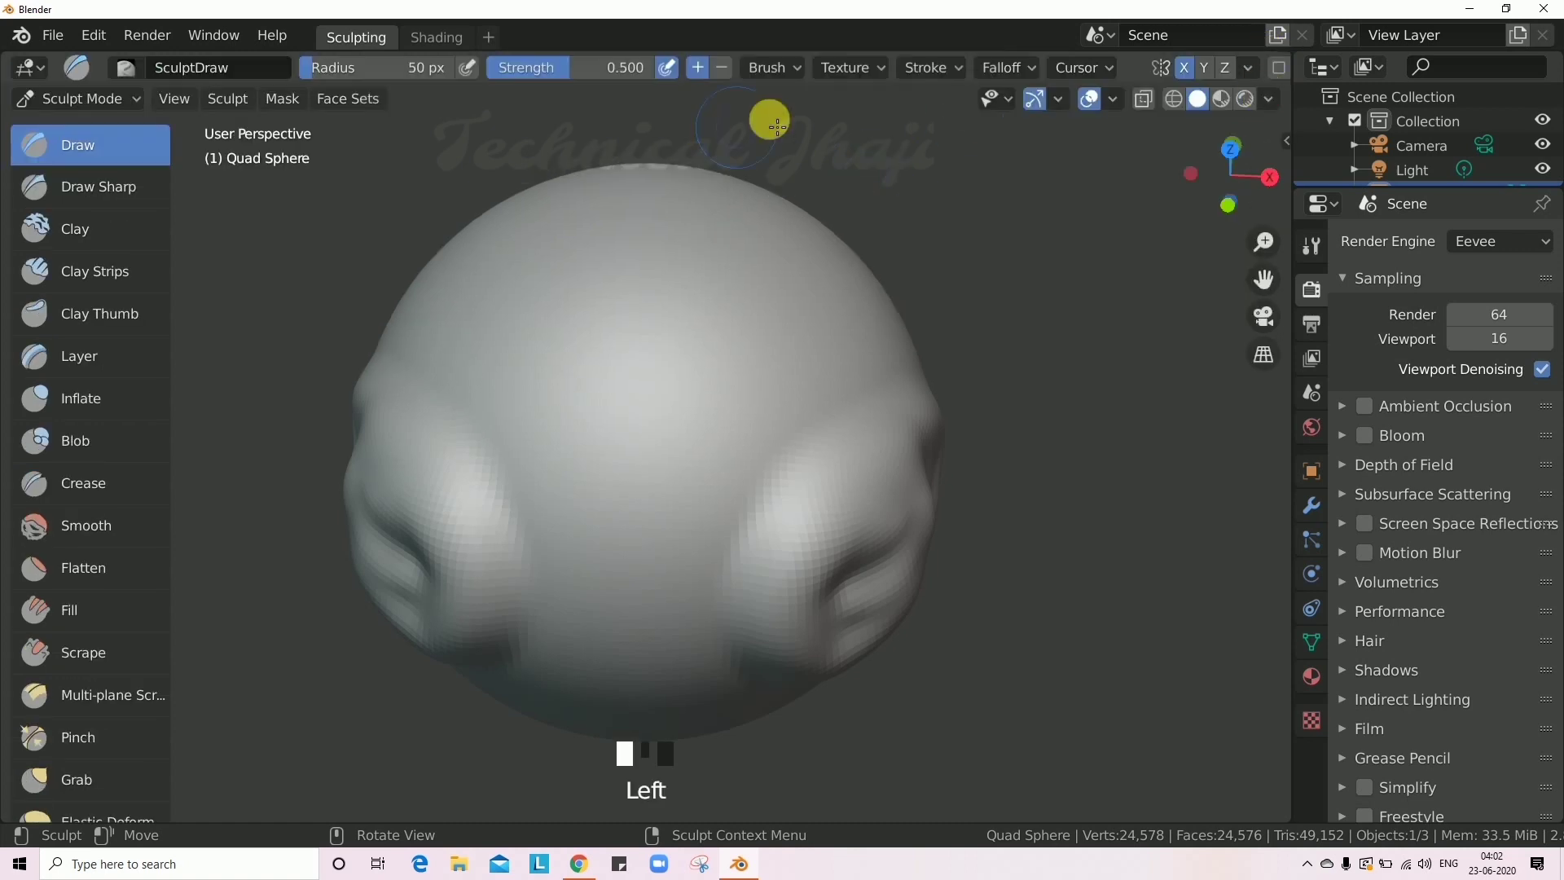
{"action": "right_click", "coordinate": [1140, 64]}
{"action": "mouse_move", "coordinate": [1138, 59]}
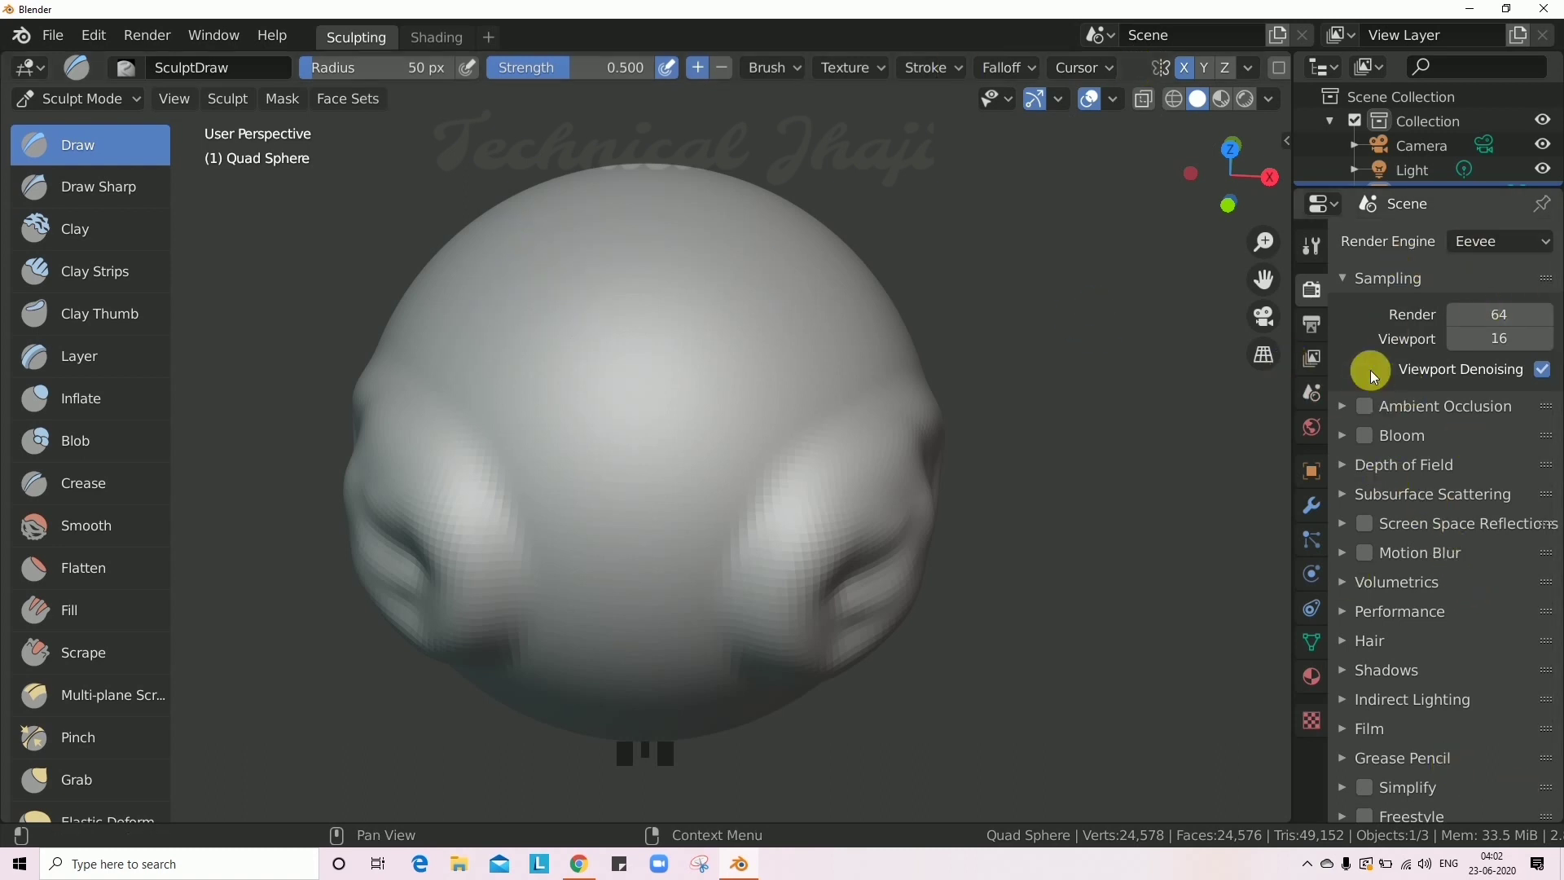
Look through the Render, Output, View Layer, Scene, World, Object, Modifier and Particle properties, ending on the Output properties.
{"action": "scroll", "coordinate": [1396, 510], "scroll_direction": "down", "scroll_amount": 5}
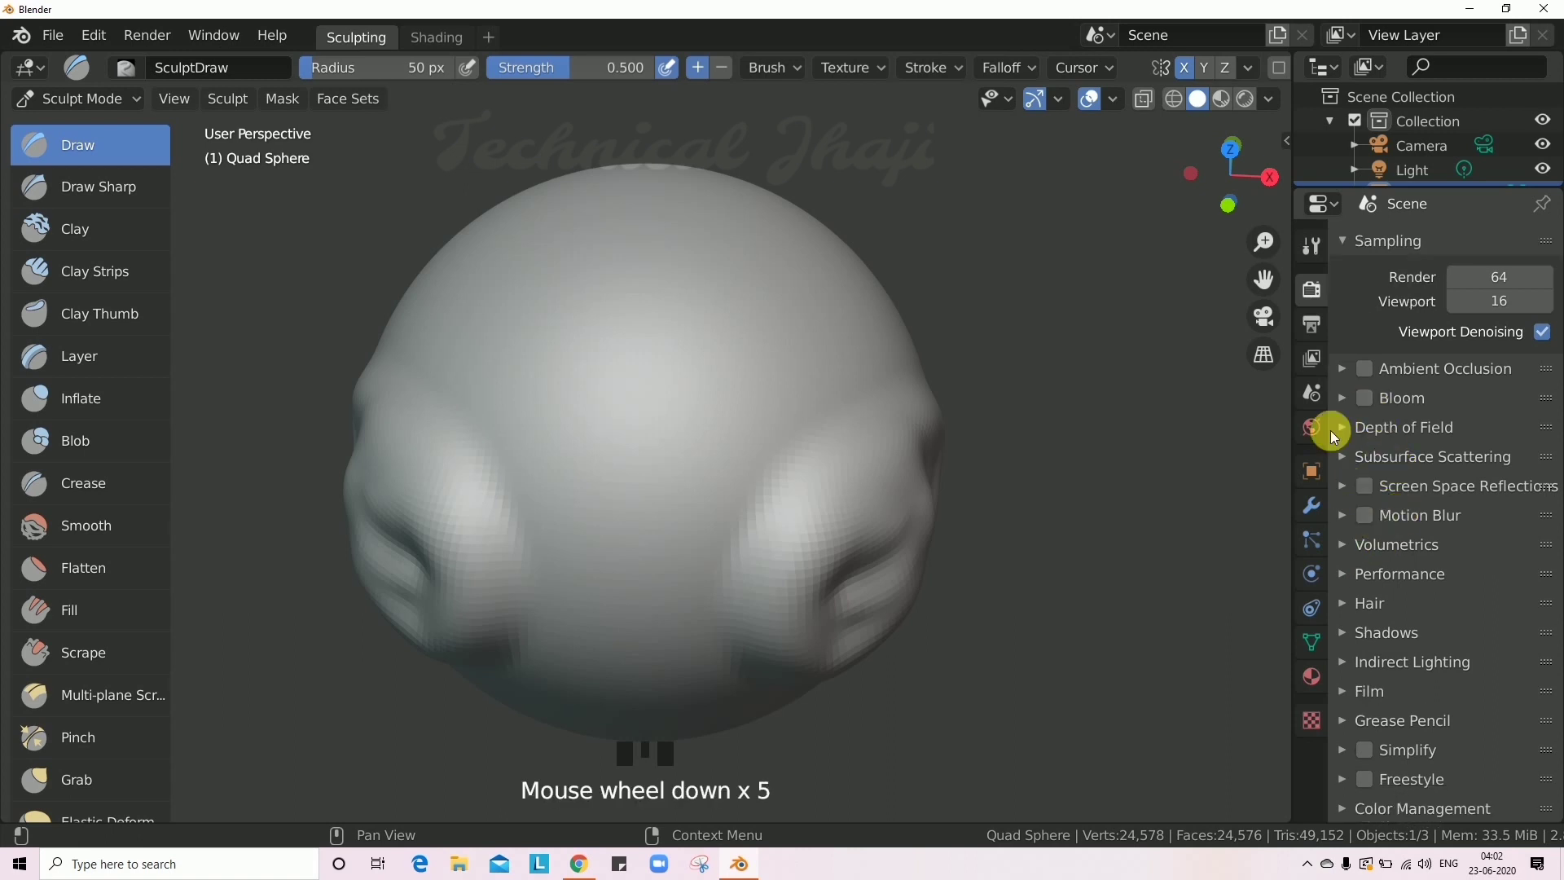
{"action": "left_click", "coordinate": [1304, 329]}
{"action": "left_click", "coordinate": [1309, 334]}
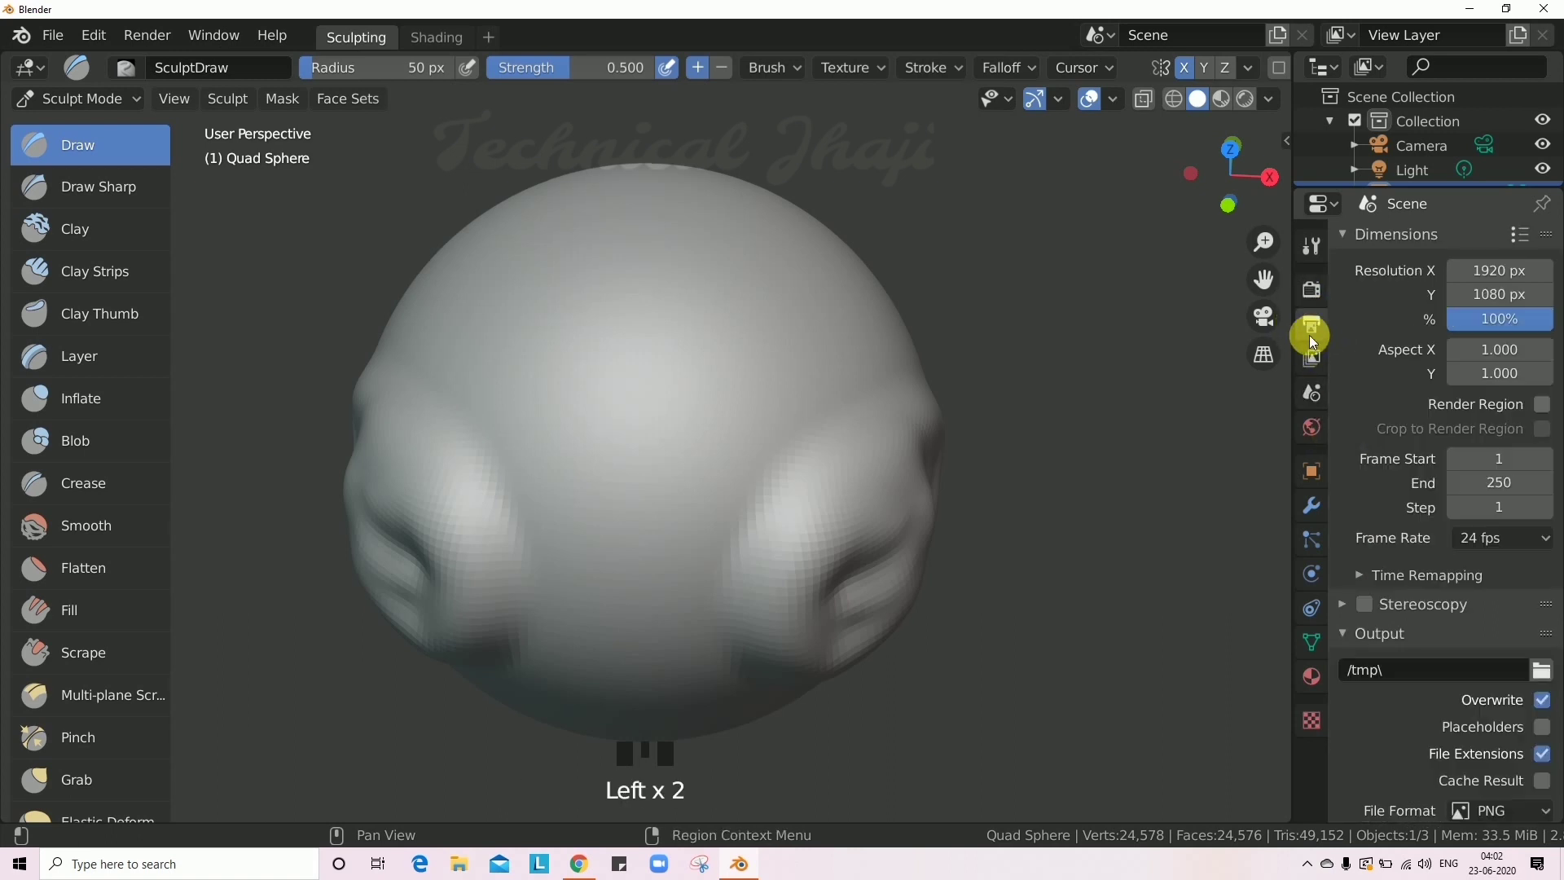
{"action": "left_click", "coordinate": [1308, 360]}
{"action": "left_click", "coordinate": [1306, 399]}
{"action": "left_click", "coordinate": [1311, 428]}
{"action": "left_click", "coordinate": [1312, 470]}
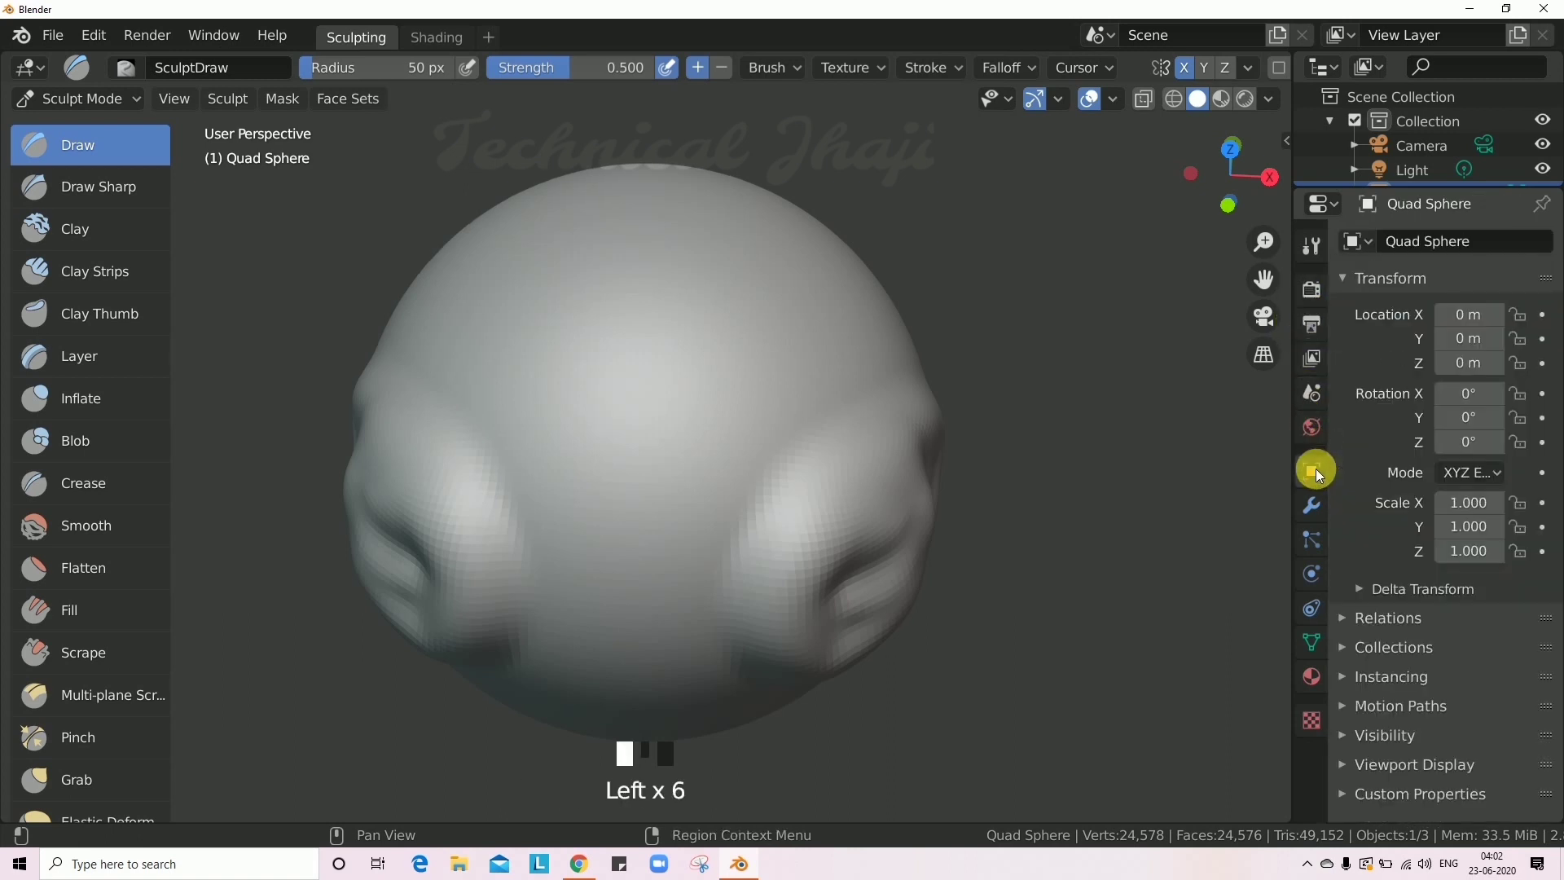
{"action": "left_click", "coordinate": [1312, 505]}
{"action": "left_click", "coordinate": [1312, 538]}
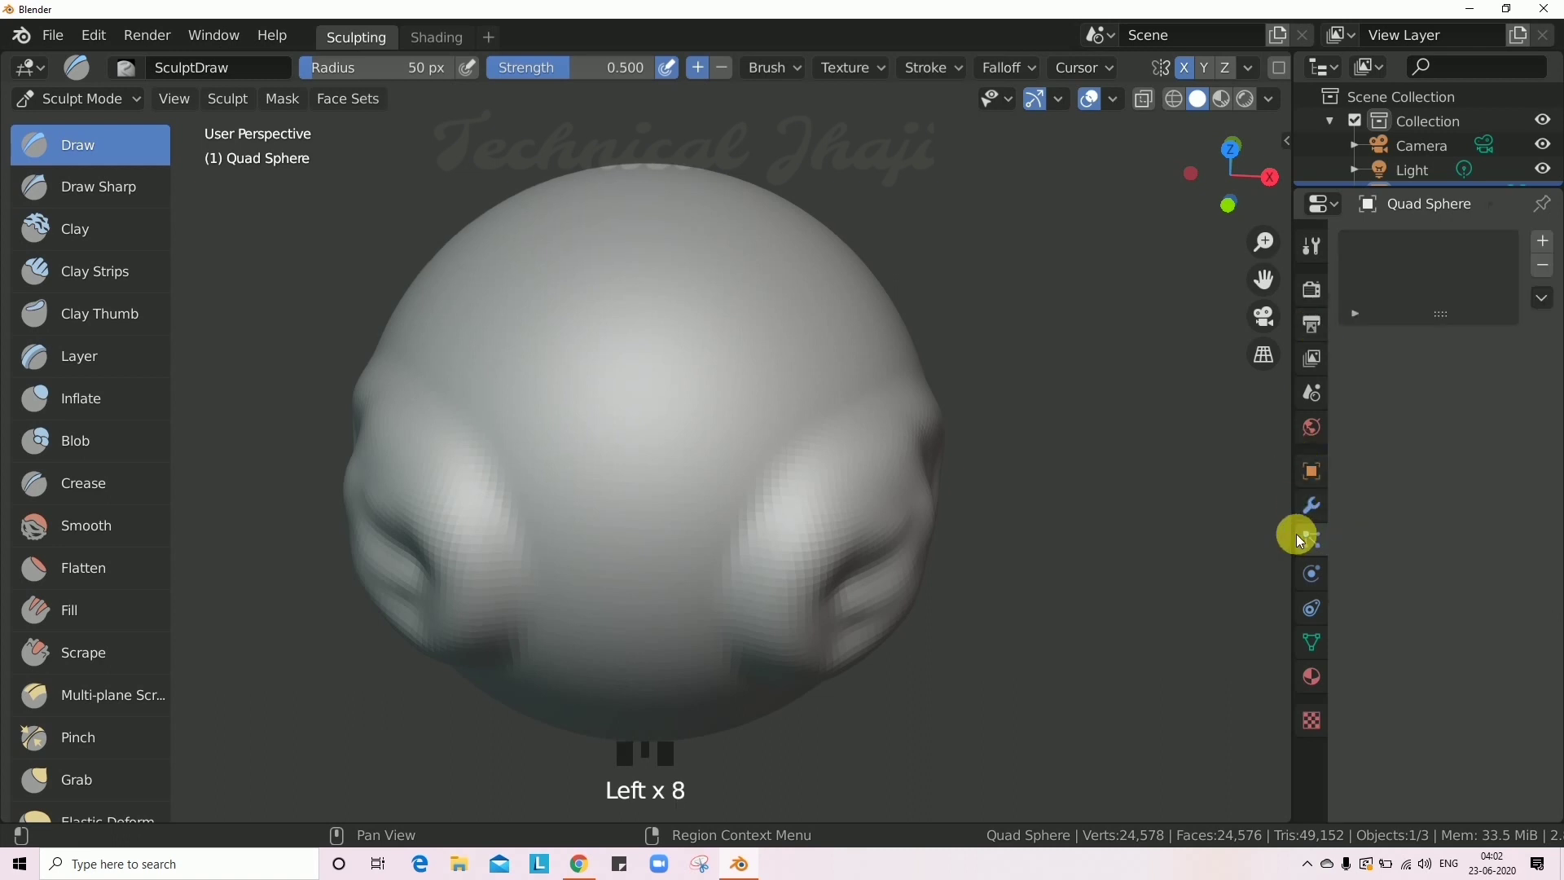
{"action": "left_click", "coordinate": [1321, 322]}
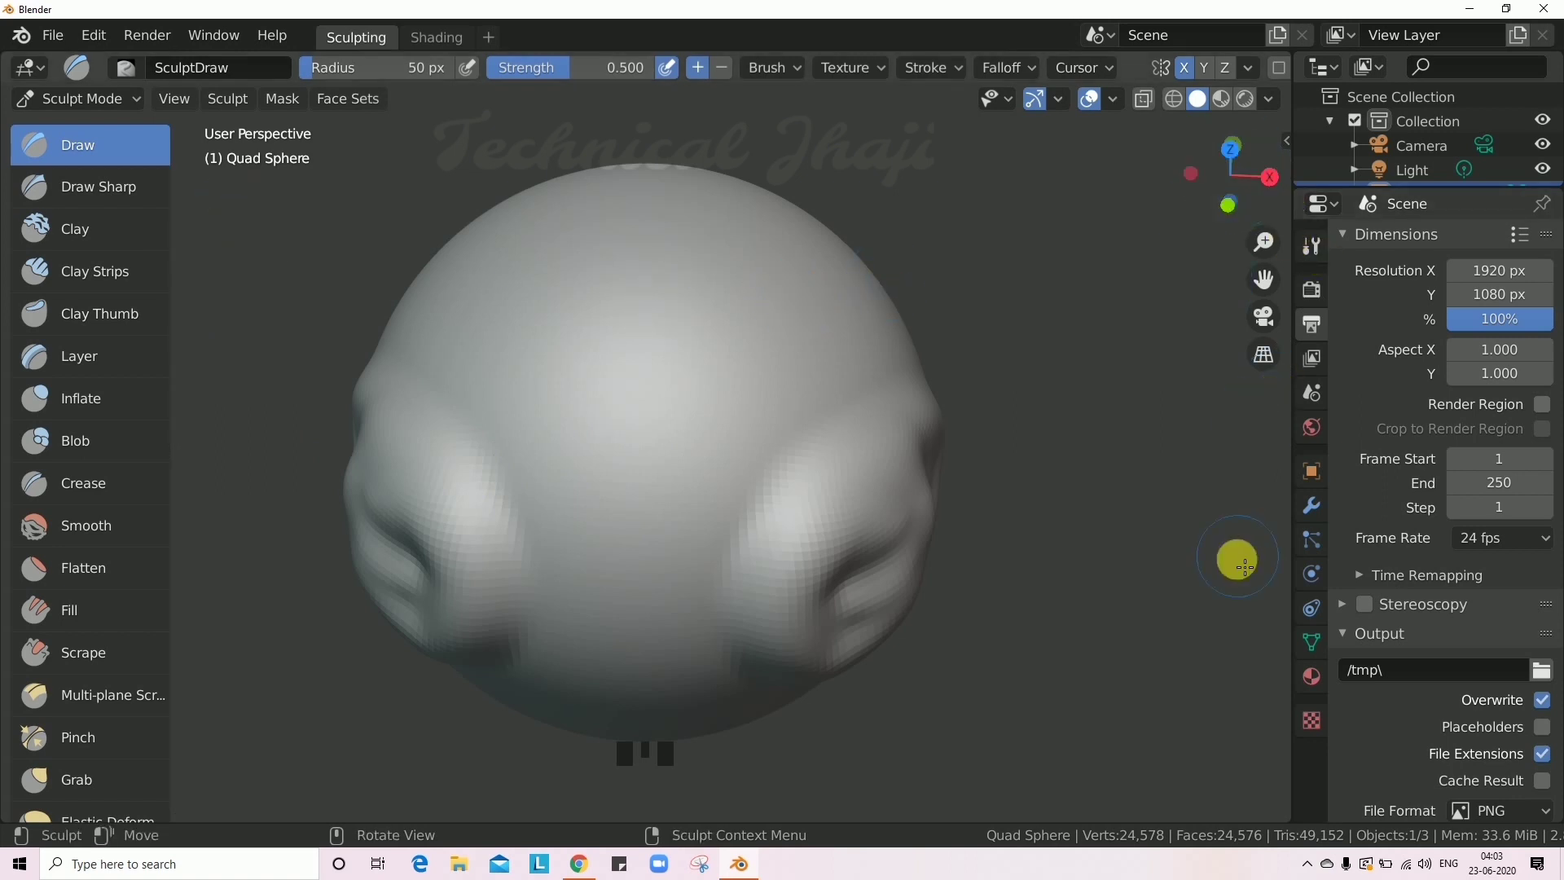
Open the viewport sidebar, examine its Item transform values and Tool brush settings, and close it again.
{"action": "key", "text": "n"}
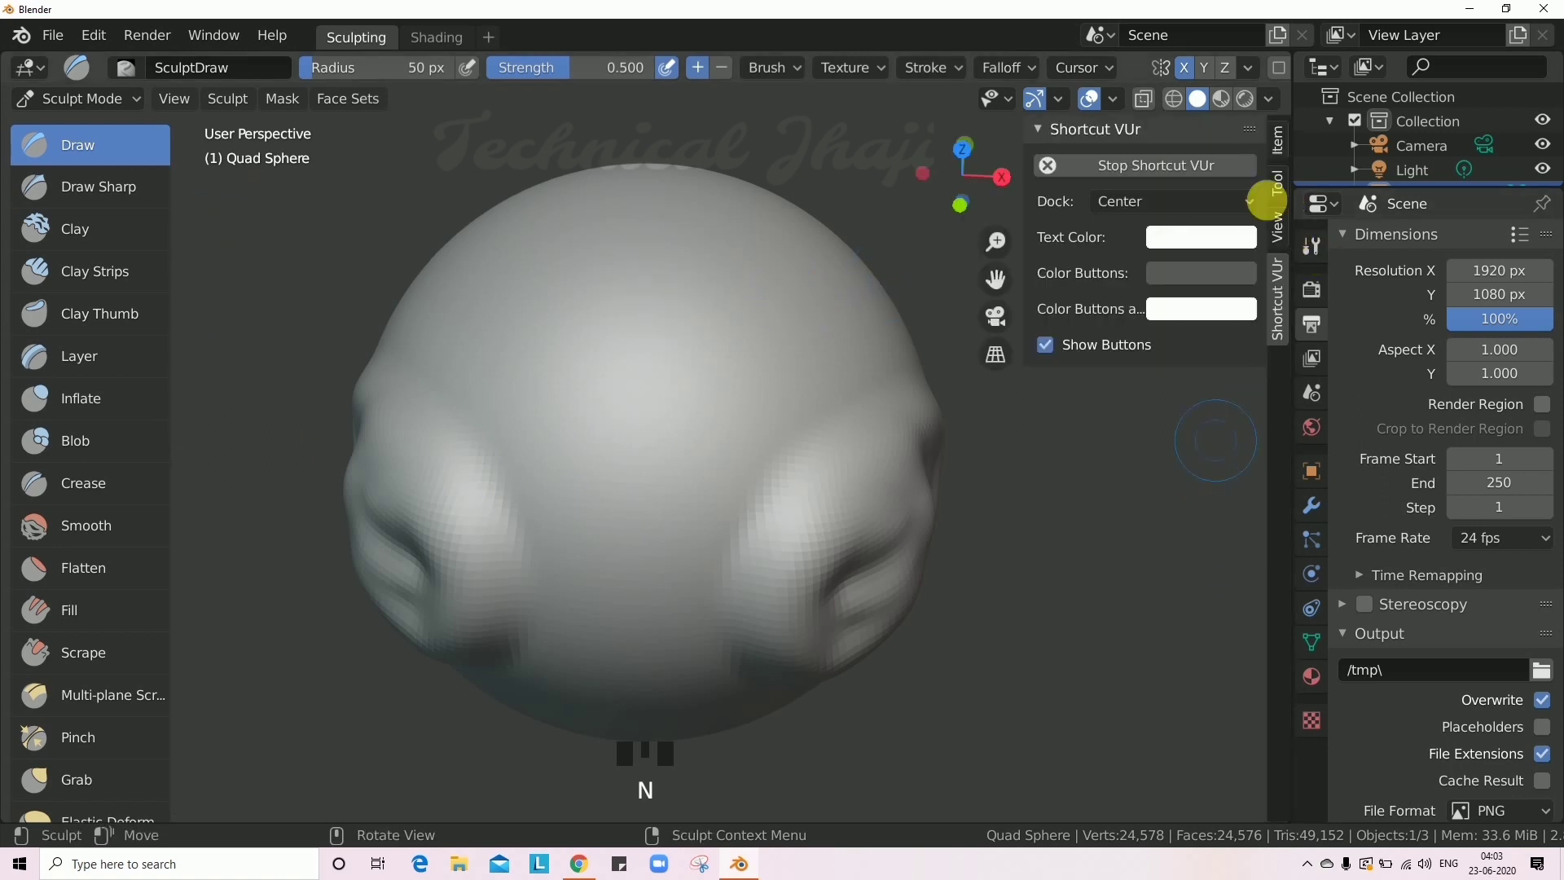
{"action": "left_click", "coordinate": [1277, 145]}
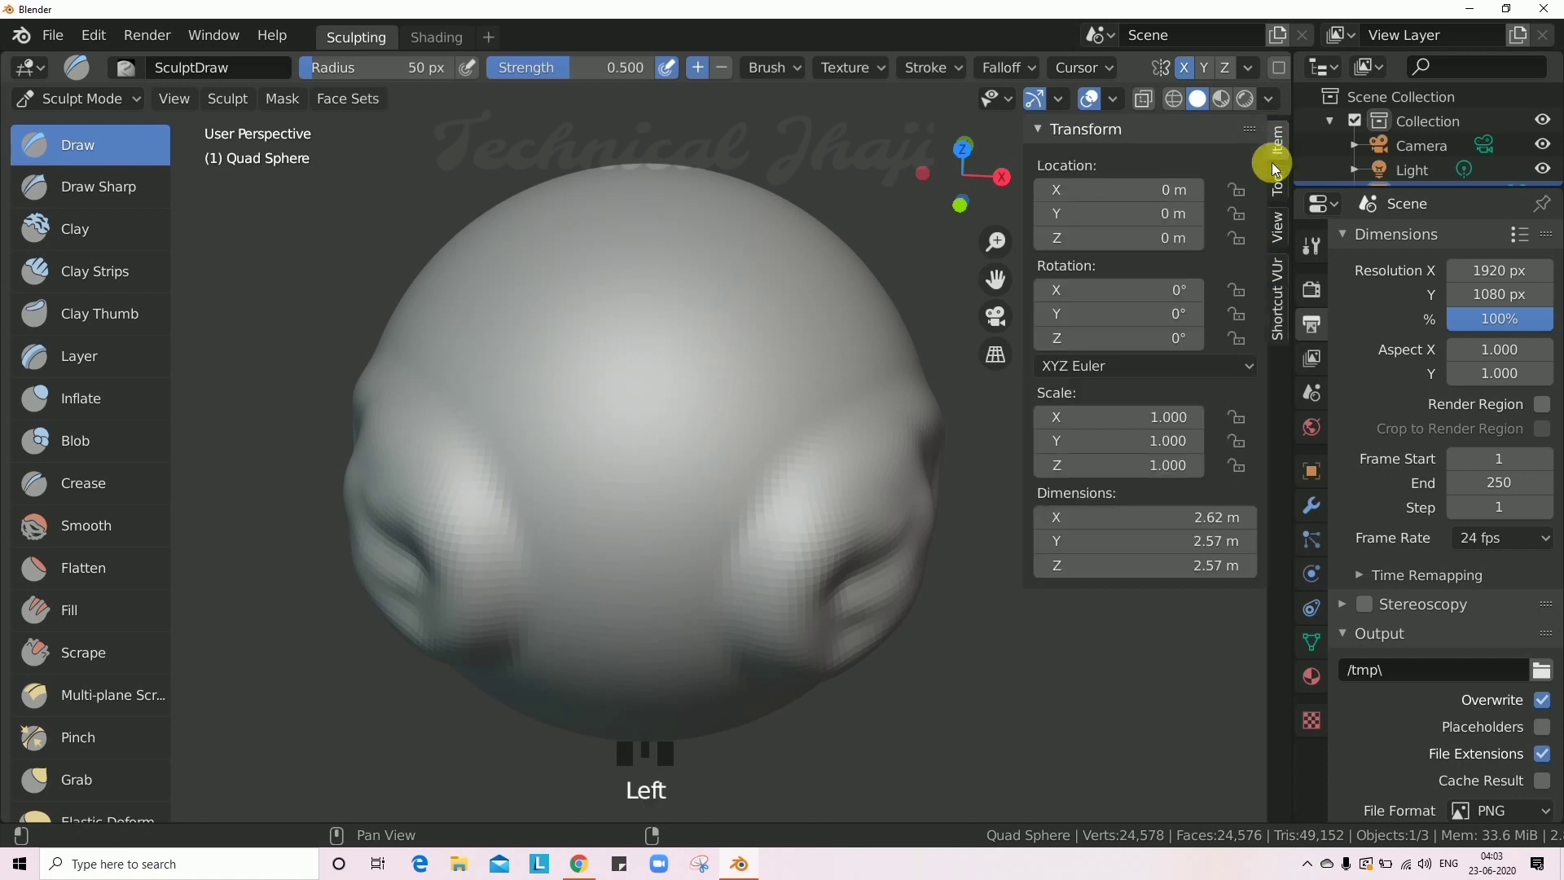
{"action": "left_click", "coordinate": [1276, 192]}
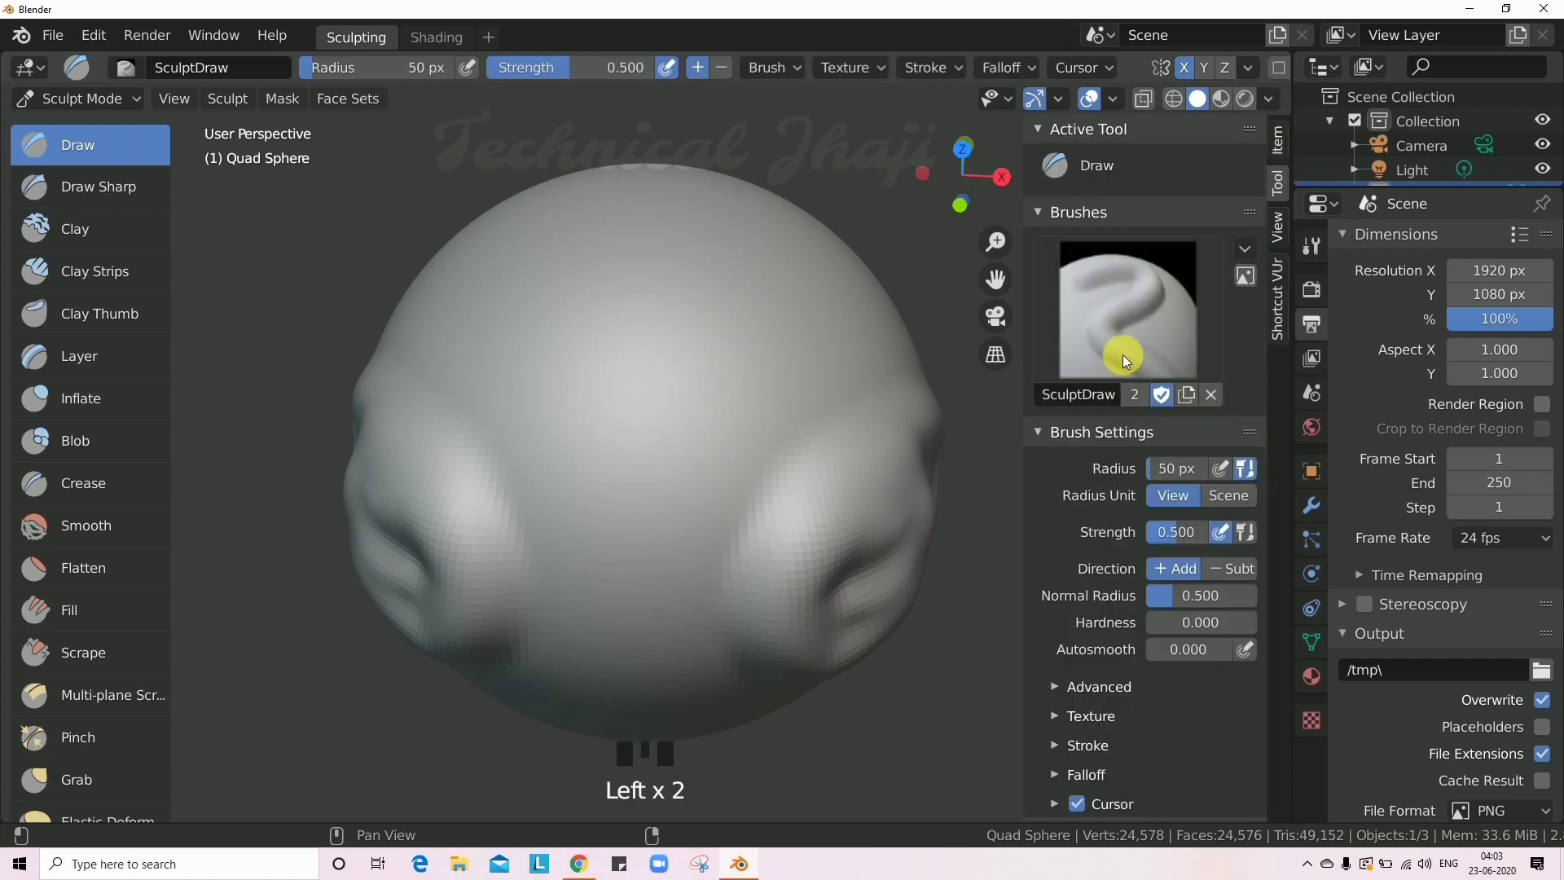
{"action": "scroll", "coordinate": [1129, 359], "scroll_direction": "down", "scroll_amount": 1}
{"action": "scroll", "coordinate": [1132, 379], "scroll_direction": "down", "scroll_amount": 4}
{"action": "scroll", "coordinate": [1094, 347], "scroll_direction": "up", "scroll_amount": 8}
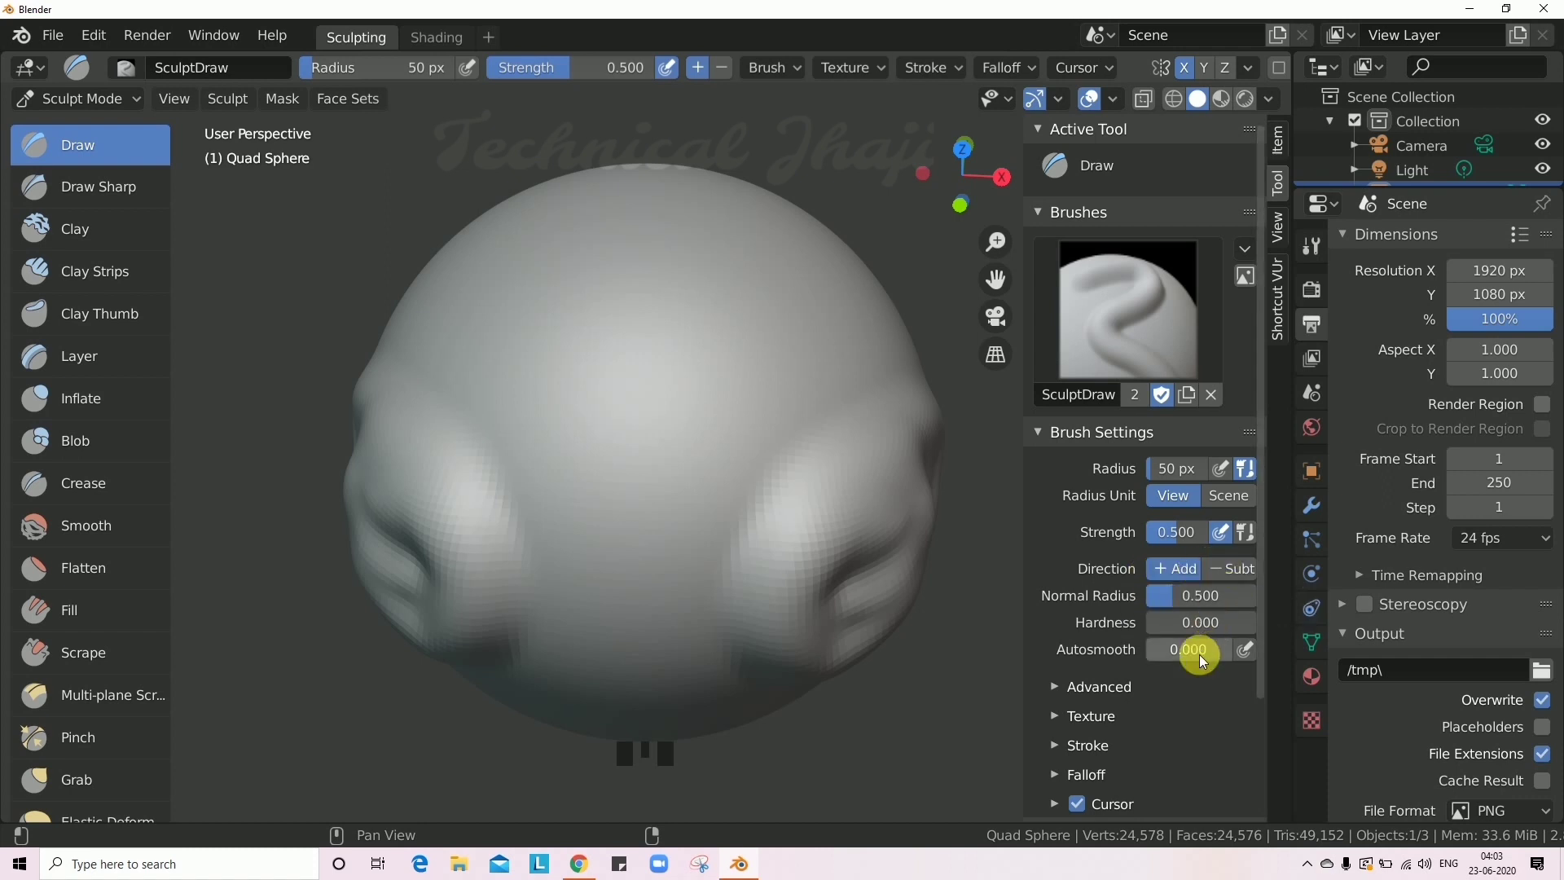
{"action": "scroll", "coordinate": [1197, 652], "scroll_direction": "down", "scroll_amount": 2}
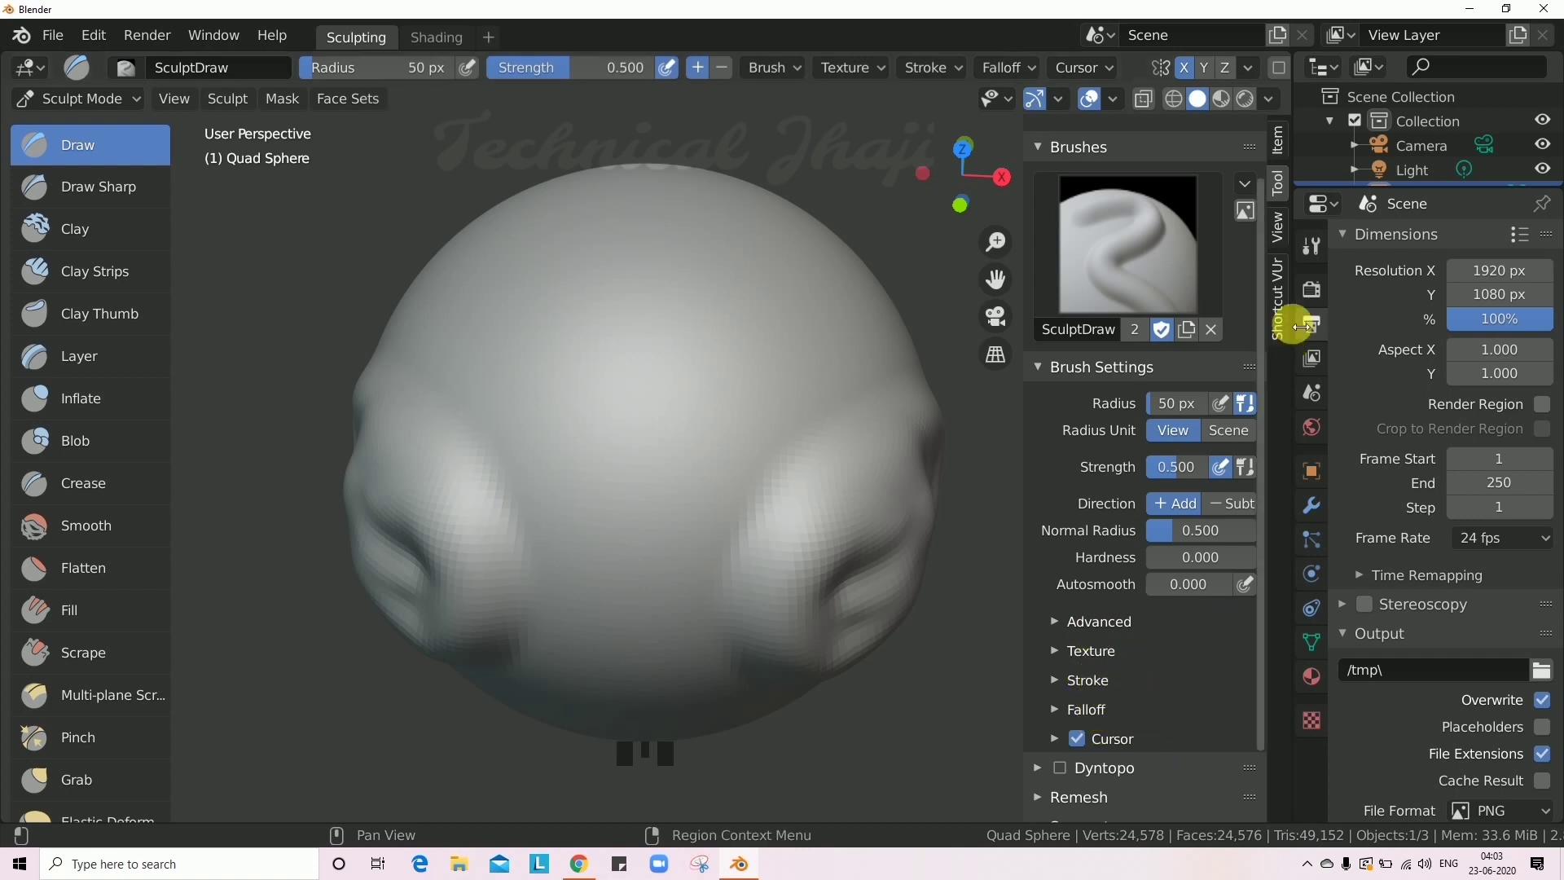
{"action": "key", "text": "n"}
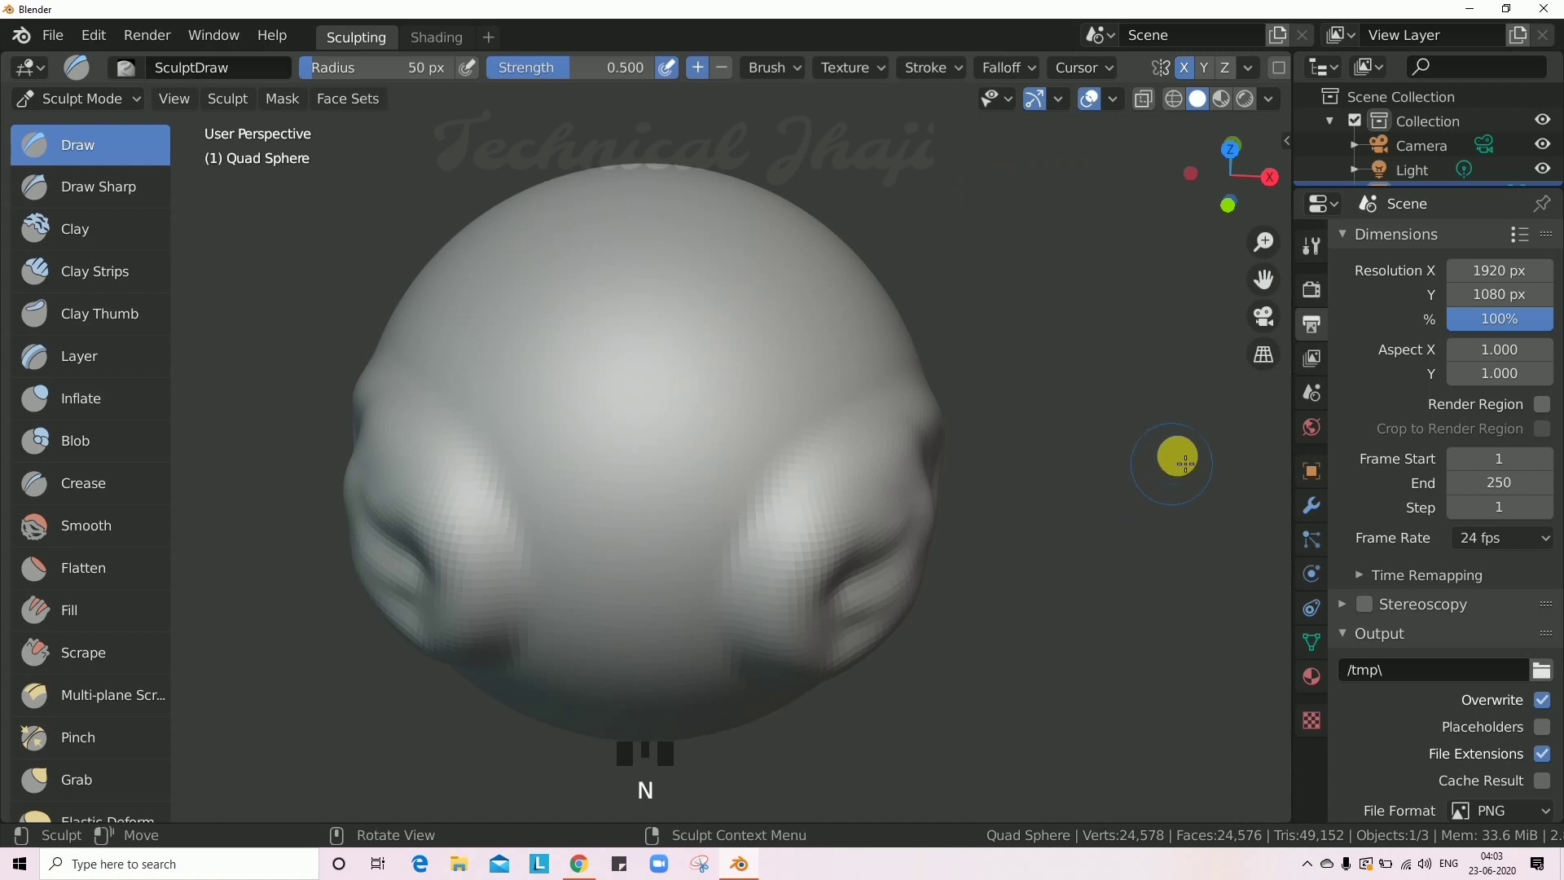
Show the active tool settings in the Properties editor and look through the Draw brush's options.
{"action": "left_click", "coordinate": [1312, 246]}
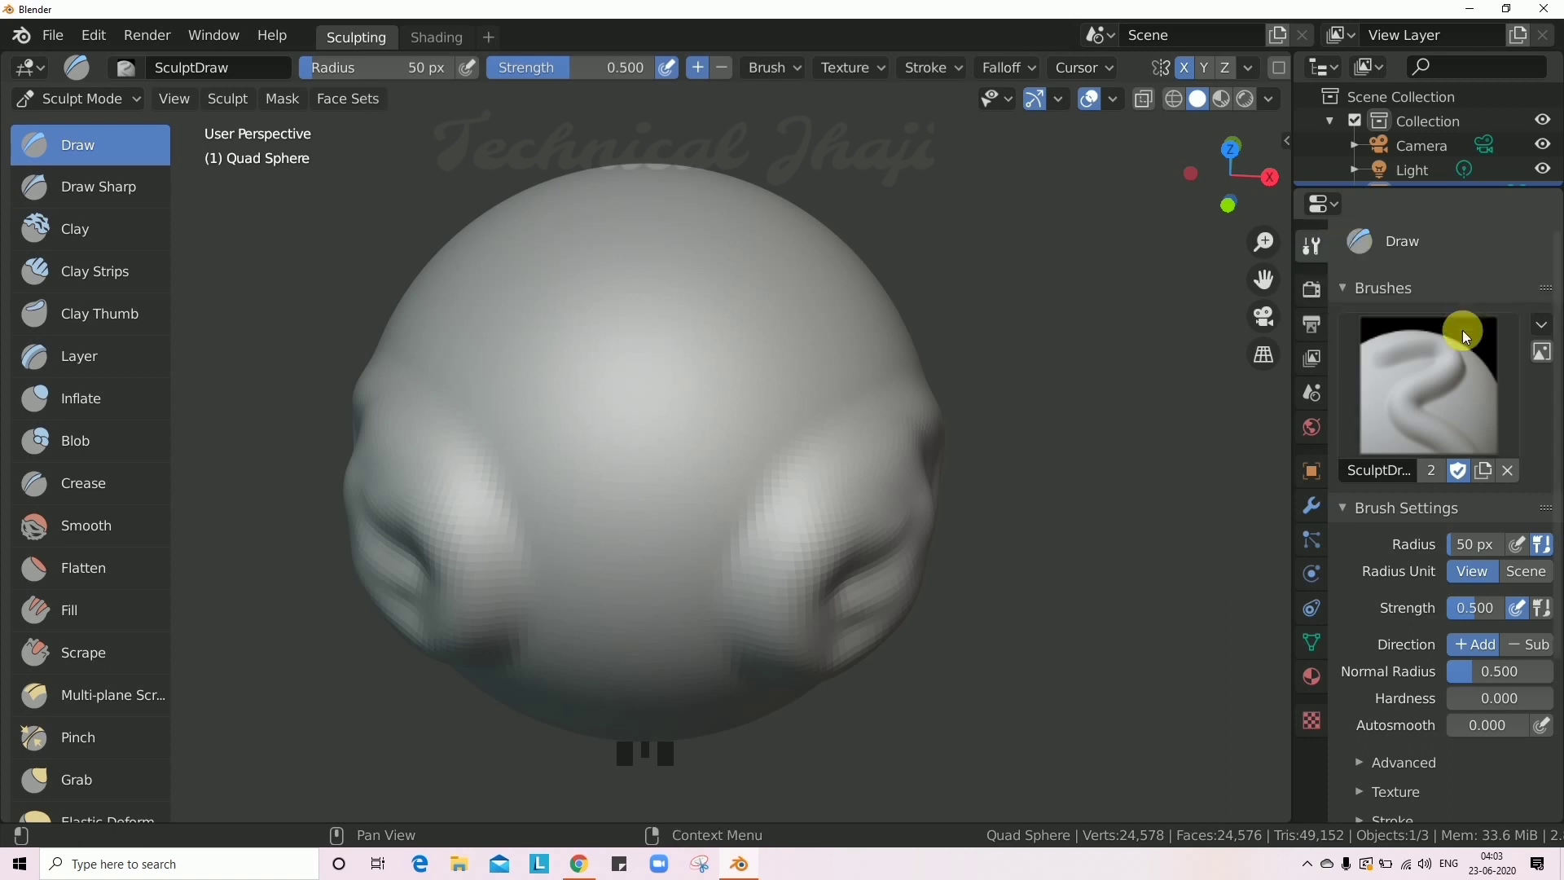
{"action": "scroll", "coordinate": [1458, 378], "scroll_direction": "down", "scroll_amount": 9}
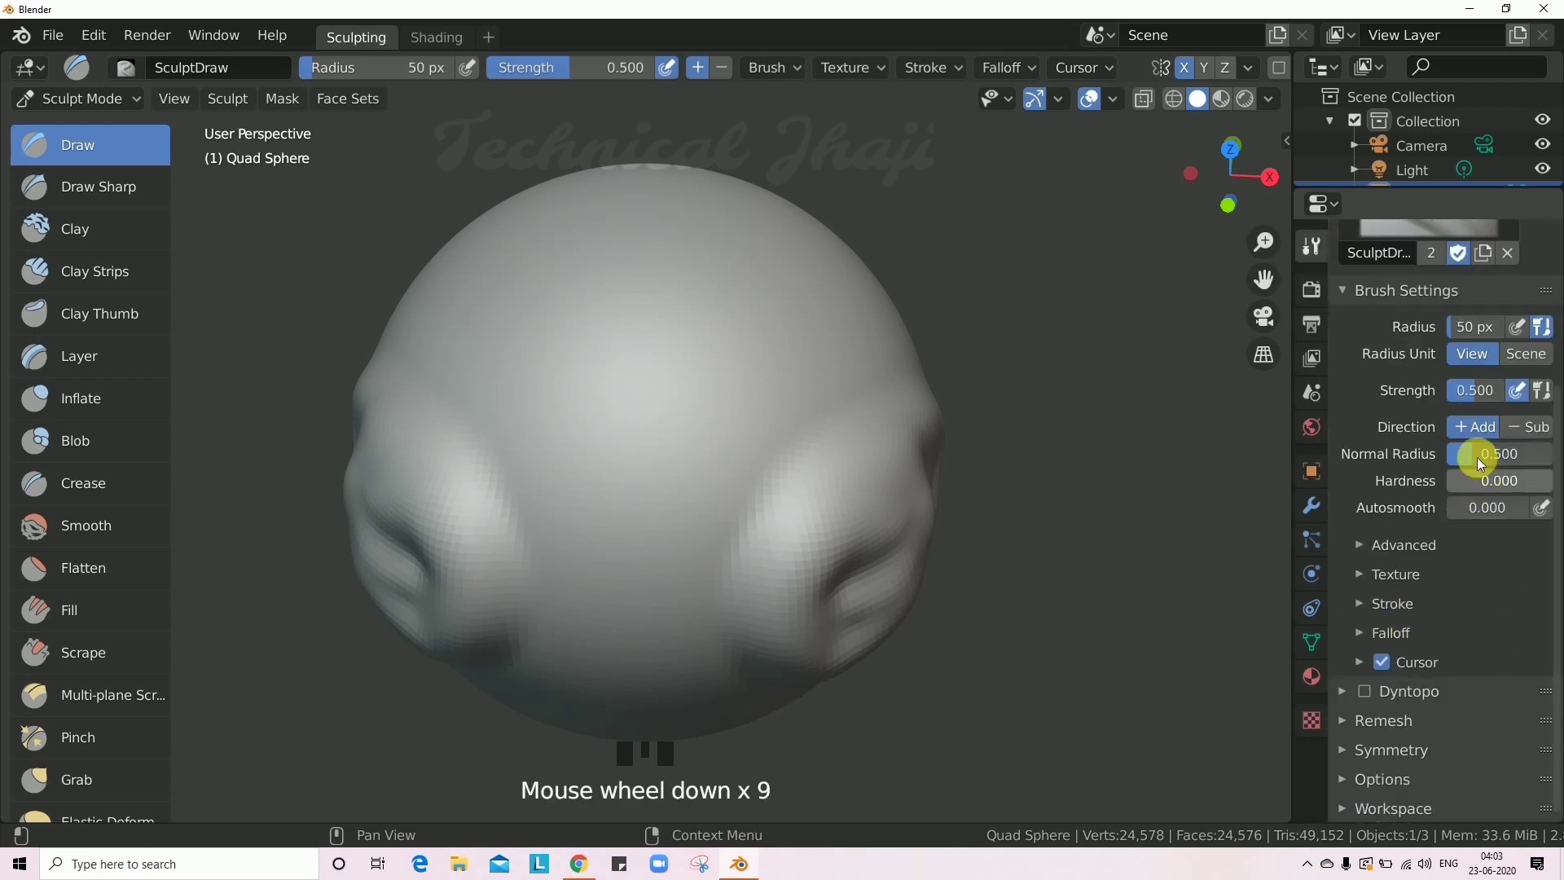
{"action": "scroll", "coordinate": [1471, 493], "scroll_direction": "up", "scroll_amount": 6}
{"action": "scroll", "coordinate": [1467, 500], "scroll_direction": "down", "scroll_amount": 10}
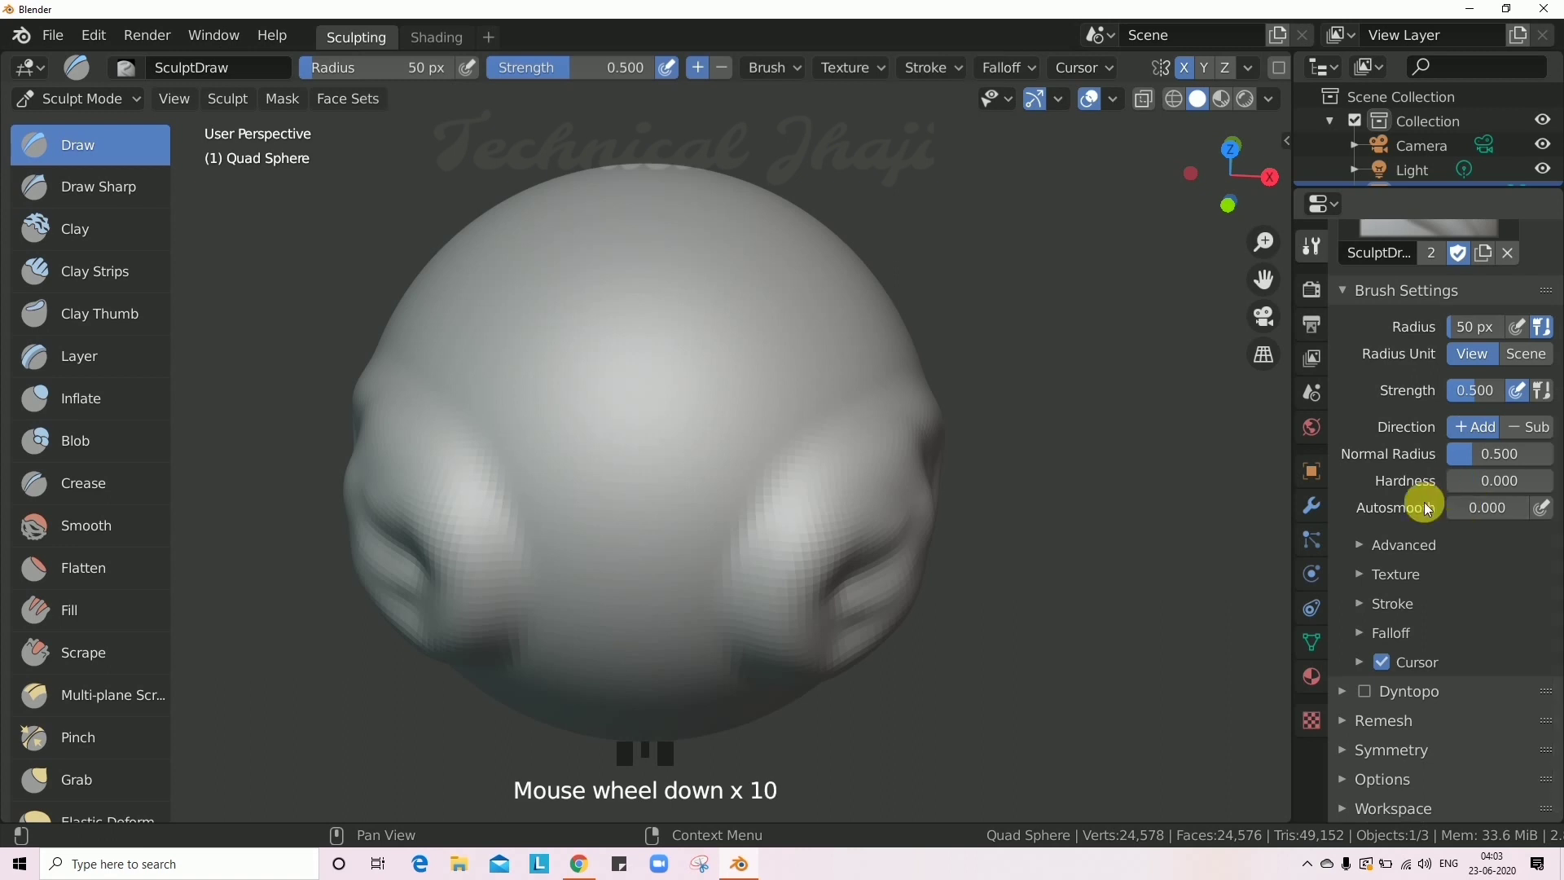
{"action": "scroll", "coordinate": [1453, 454], "scroll_direction": "up", "scroll_amount": 6}
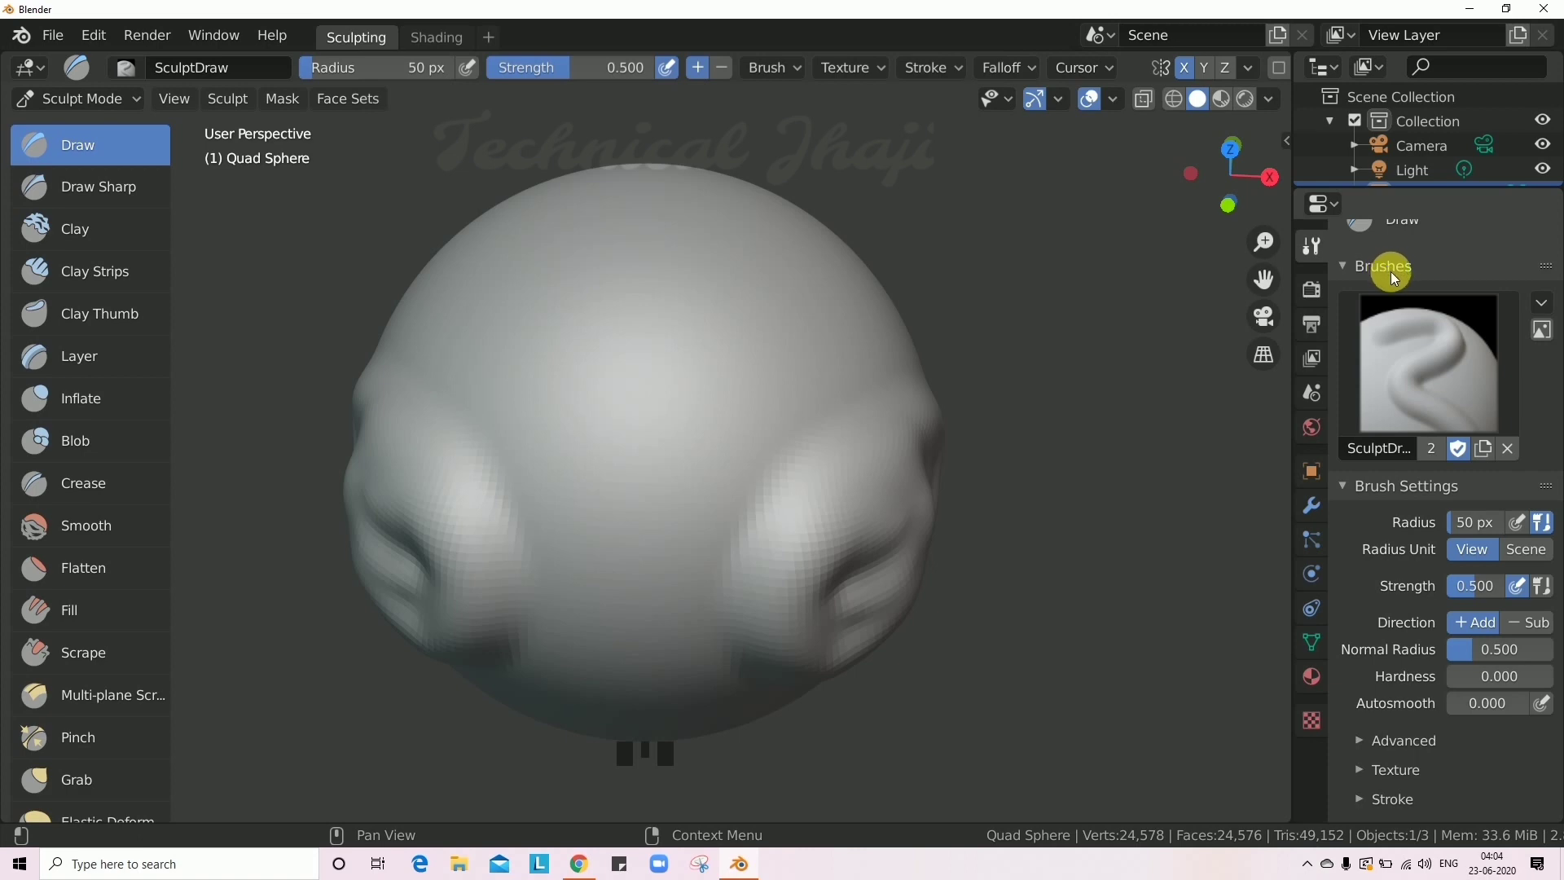
{"action": "scroll", "coordinate": [1481, 378], "scroll_direction": "up", "scroll_amount": 6}
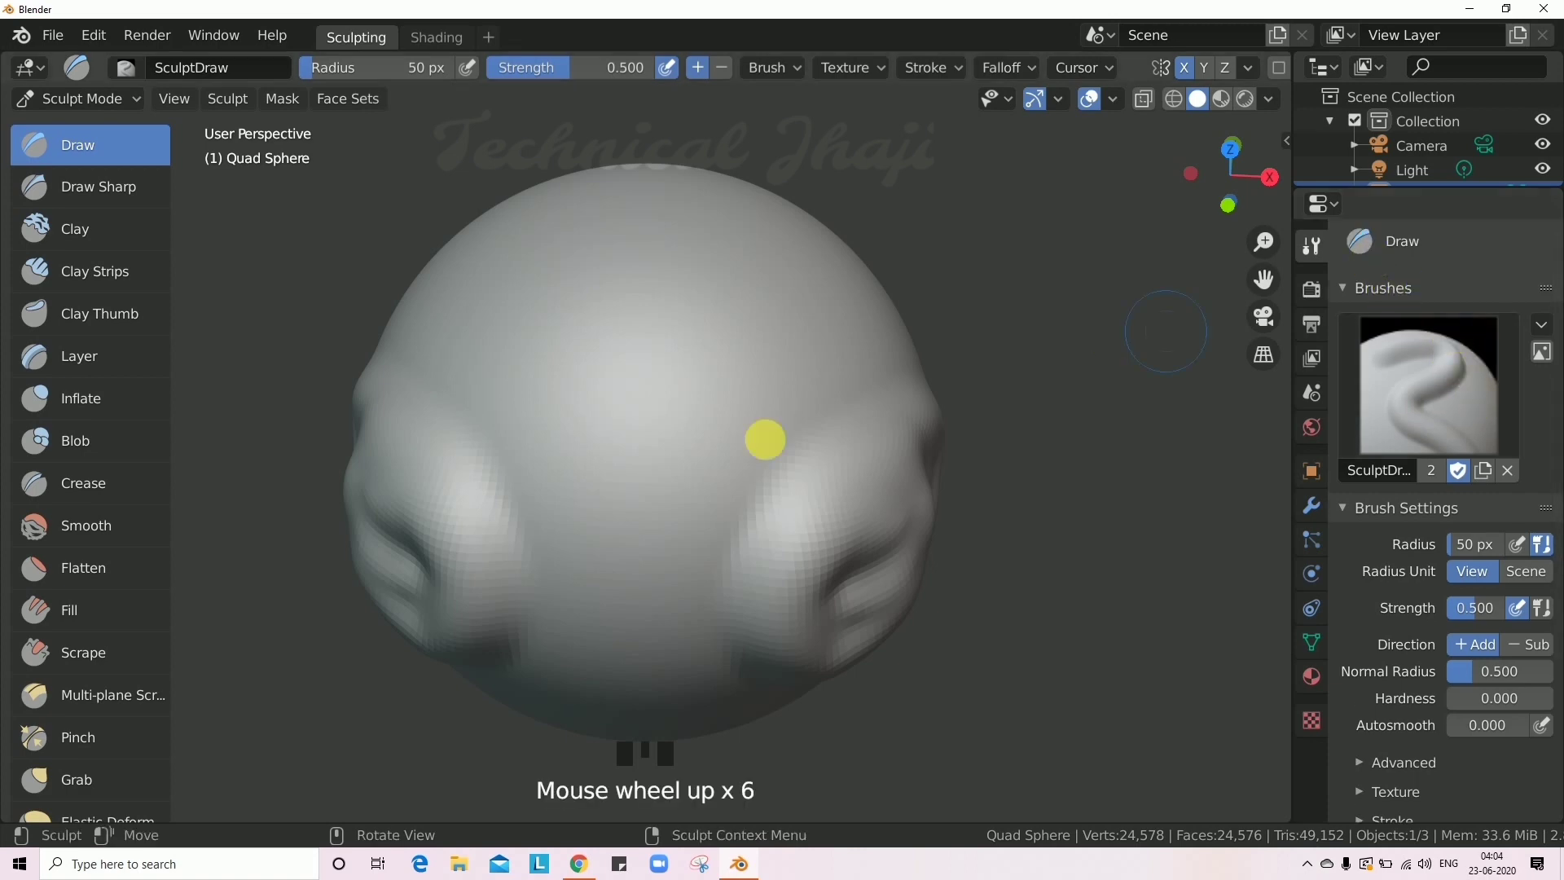
Switch the sphere to Edit Mode and Object Mode to compare their tool settings, and return it to Sculpt Mode.
{"action": "key", "text": "Tab"}
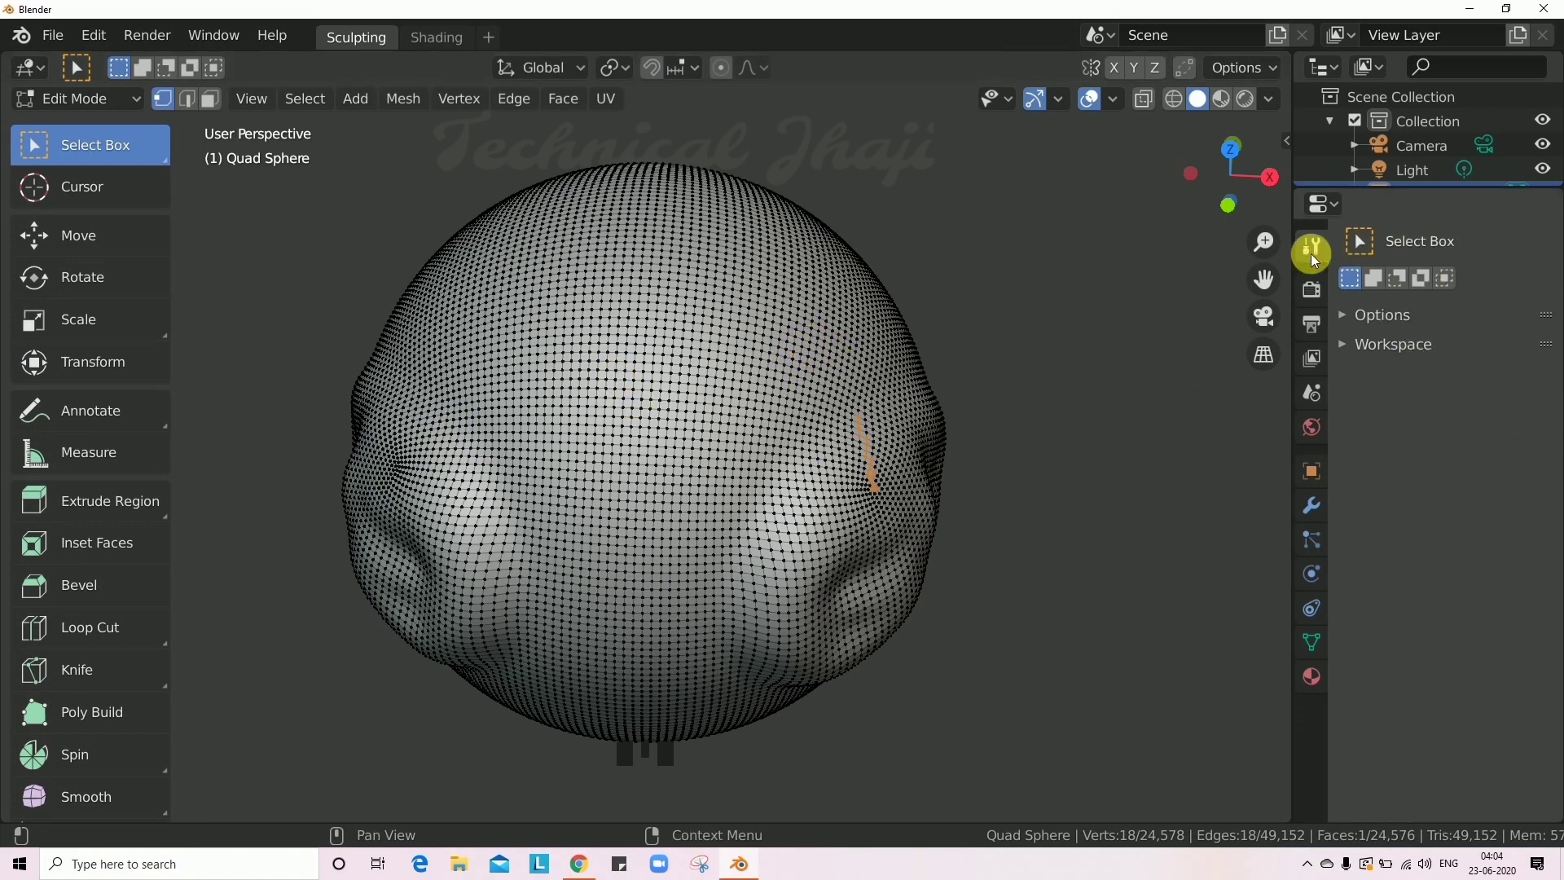
{"action": "left_click", "coordinate": [100, 104]}
{"action": "left_click", "coordinate": [95, 126]}
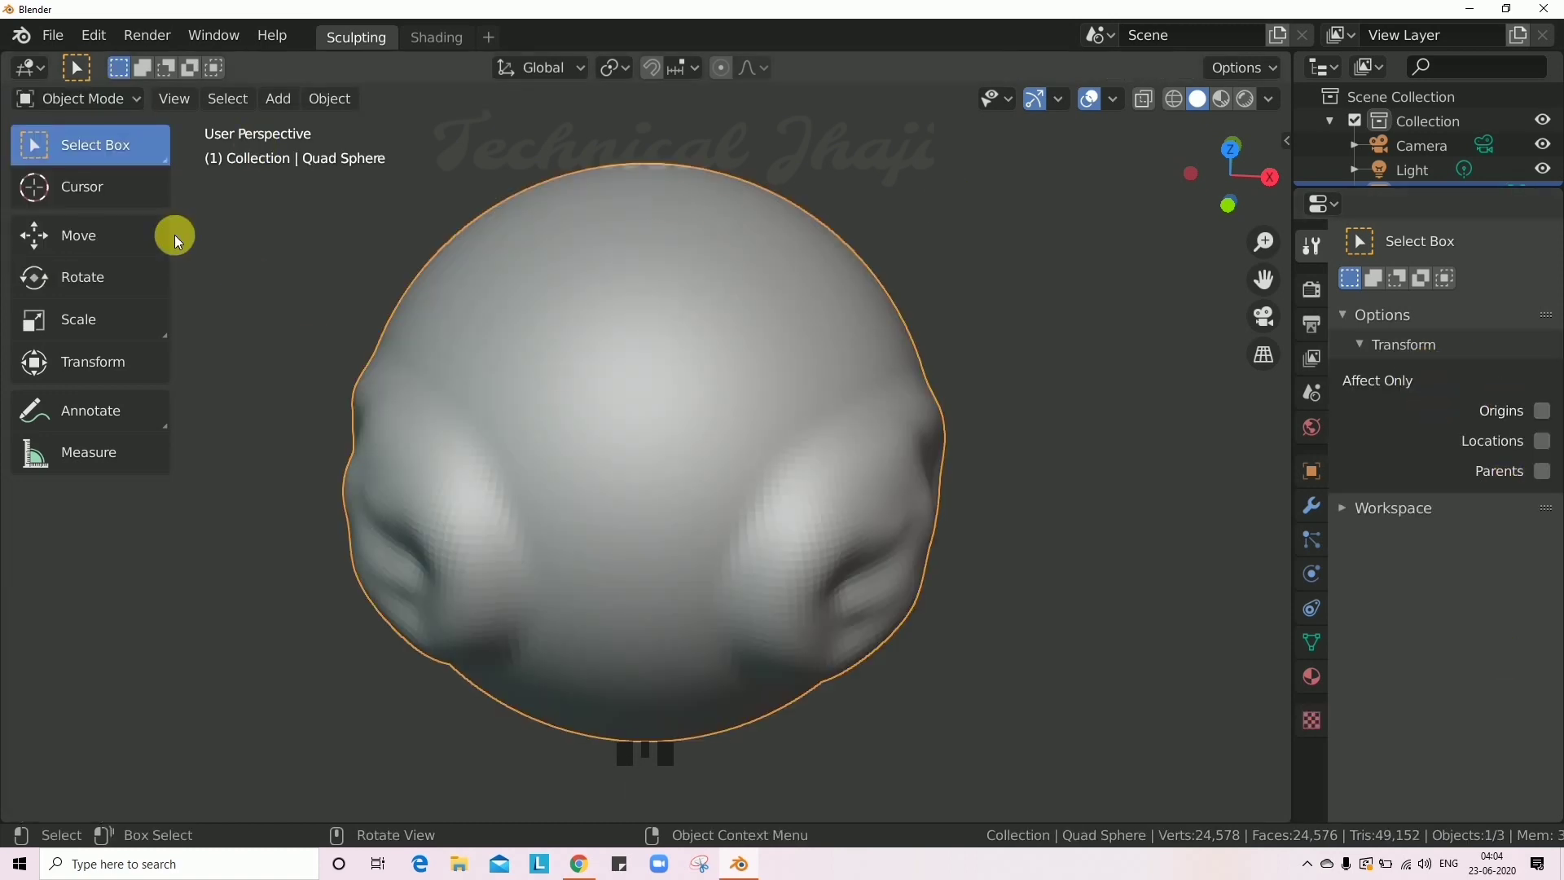
{"action": "left_click", "coordinate": [82, 97]}
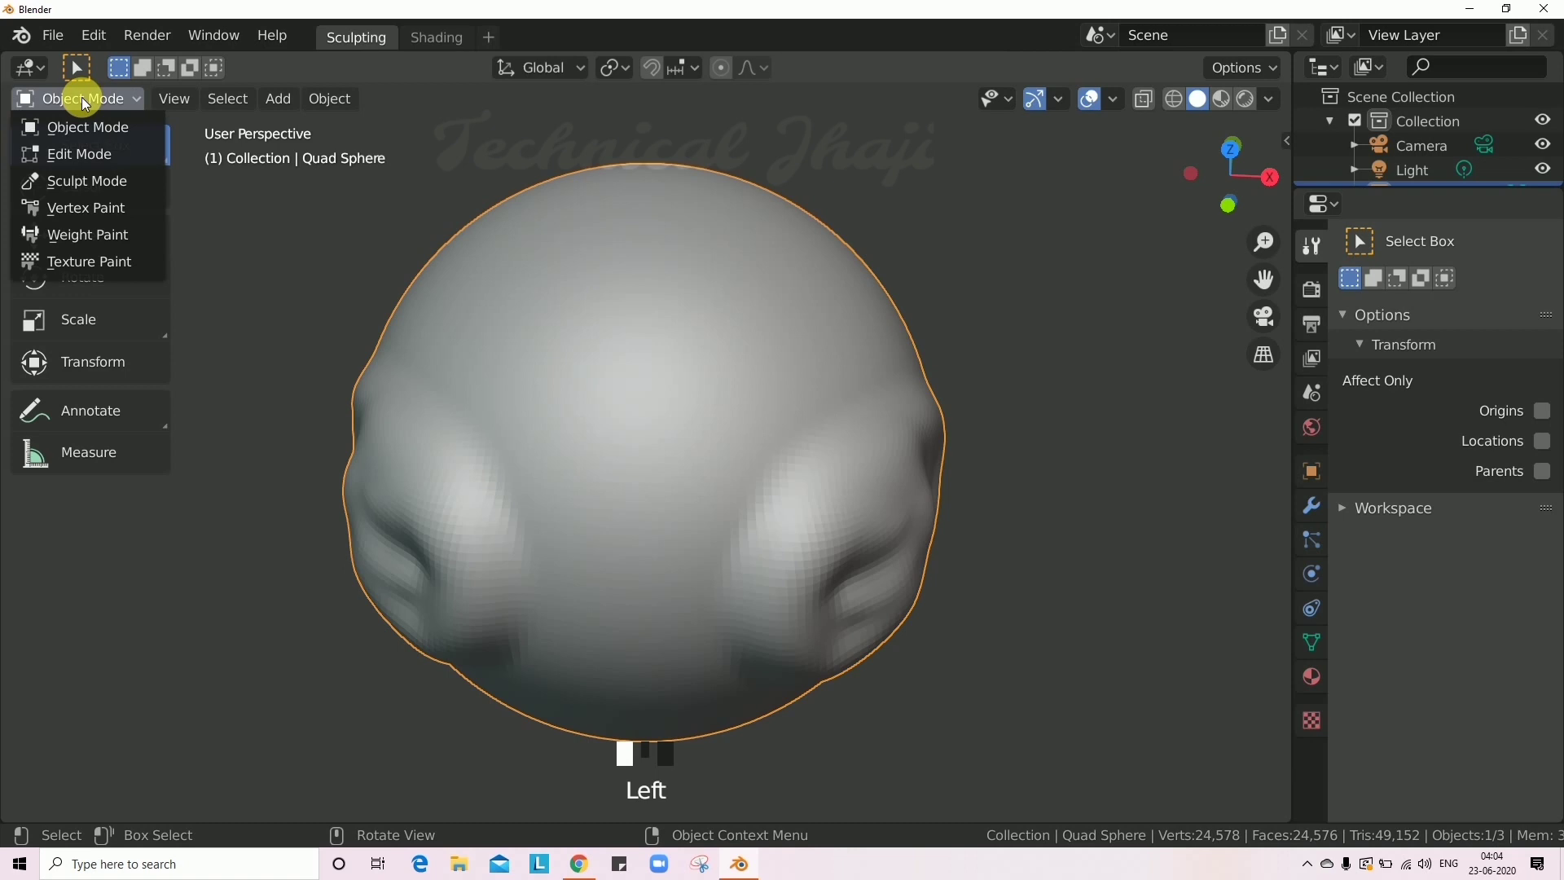
{"action": "left_click", "coordinate": [106, 181]}
Check the available brushes for the Draw tool and look over its brush settings in the Properties editor.
{"action": "scroll", "coordinate": [1484, 443], "scroll_direction": "up", "scroll_amount": 10}
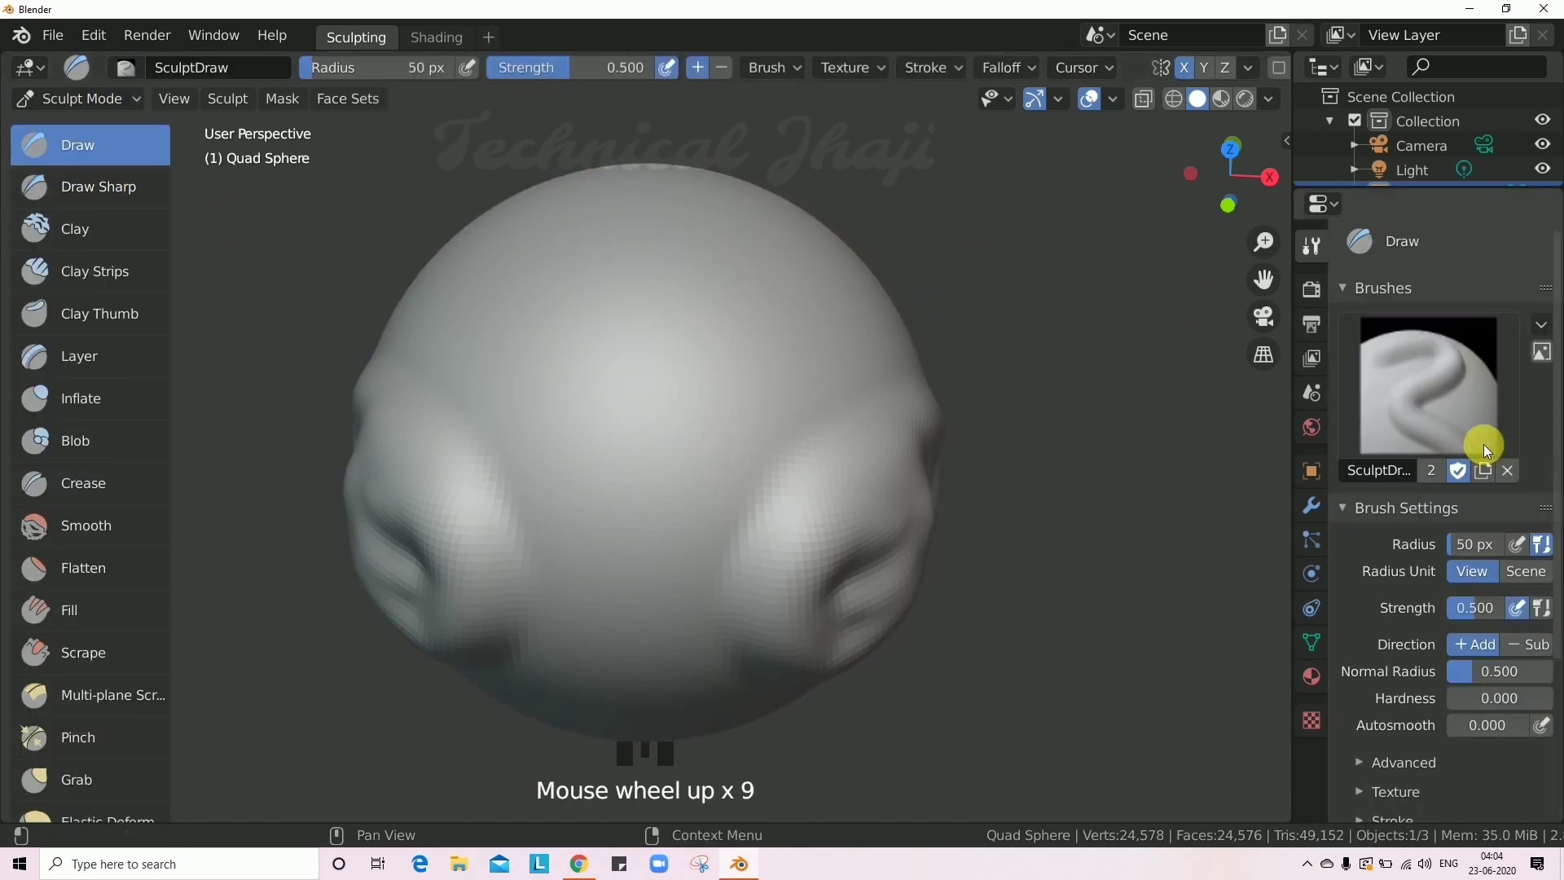
{"action": "left_click", "coordinate": [1540, 325]}
{"action": "left_click", "coordinate": [1540, 327]}
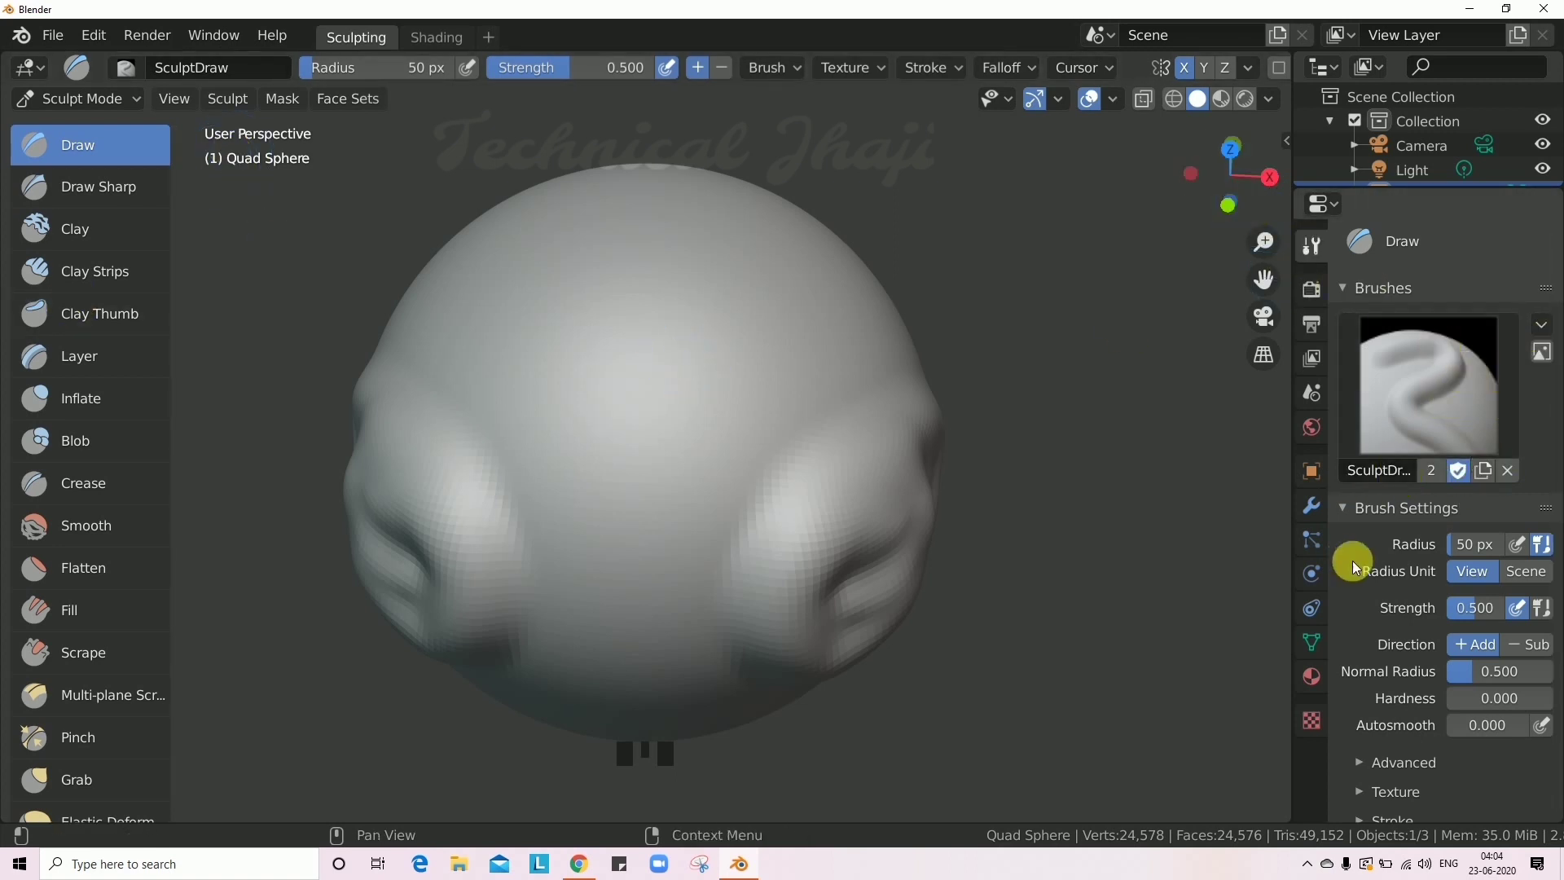
{"action": "scroll", "coordinate": [1466, 480], "scroll_direction": "down", "scroll_amount": 10}
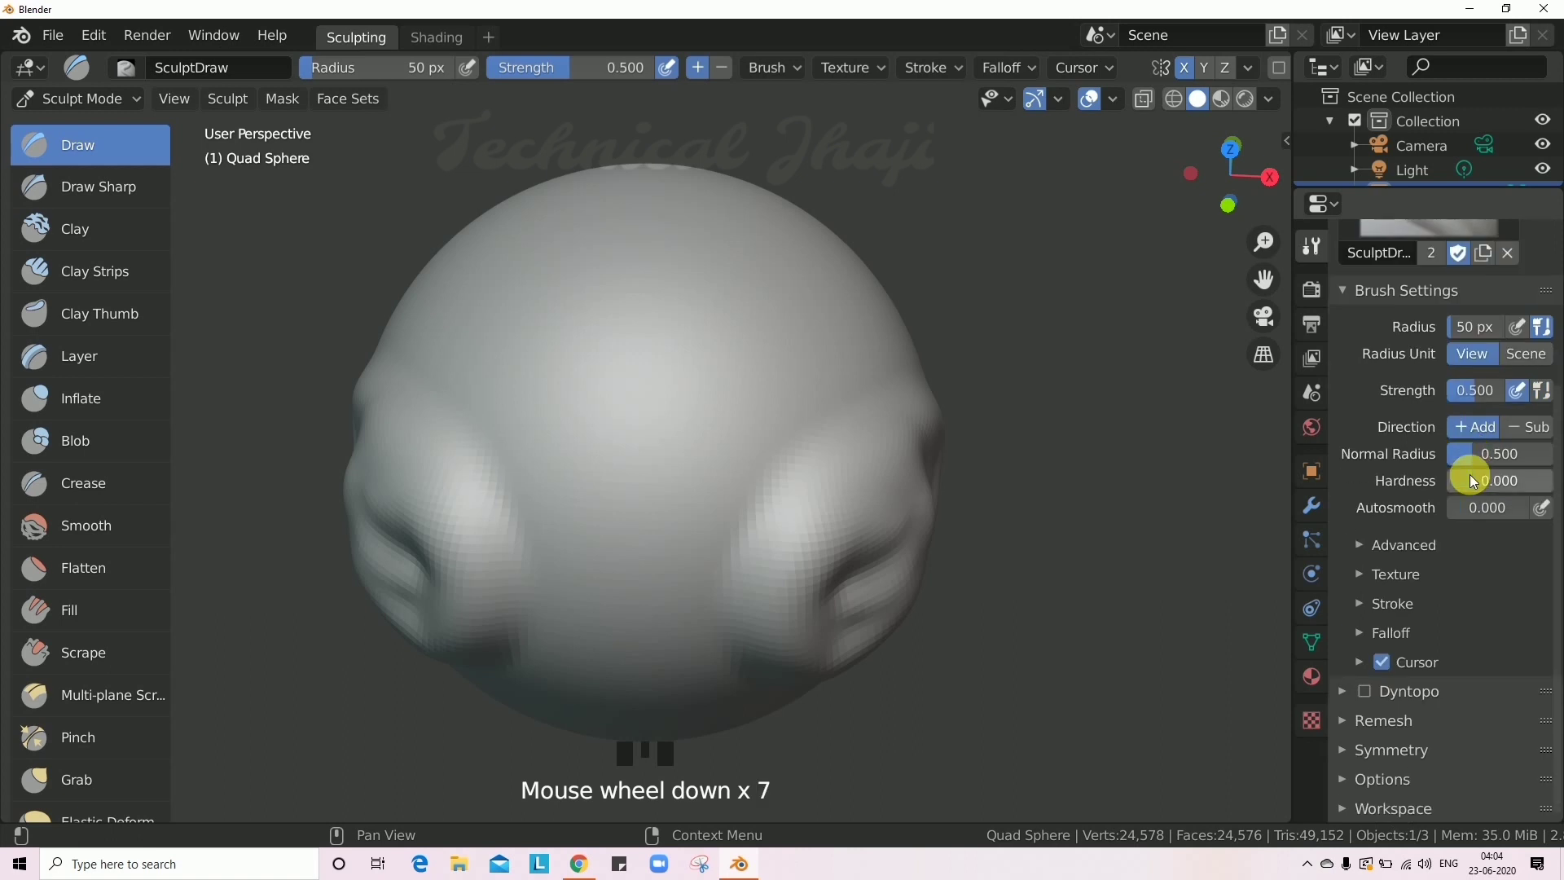
{"action": "scroll", "coordinate": [1469, 474], "scroll_direction": "down", "scroll_amount": 1}
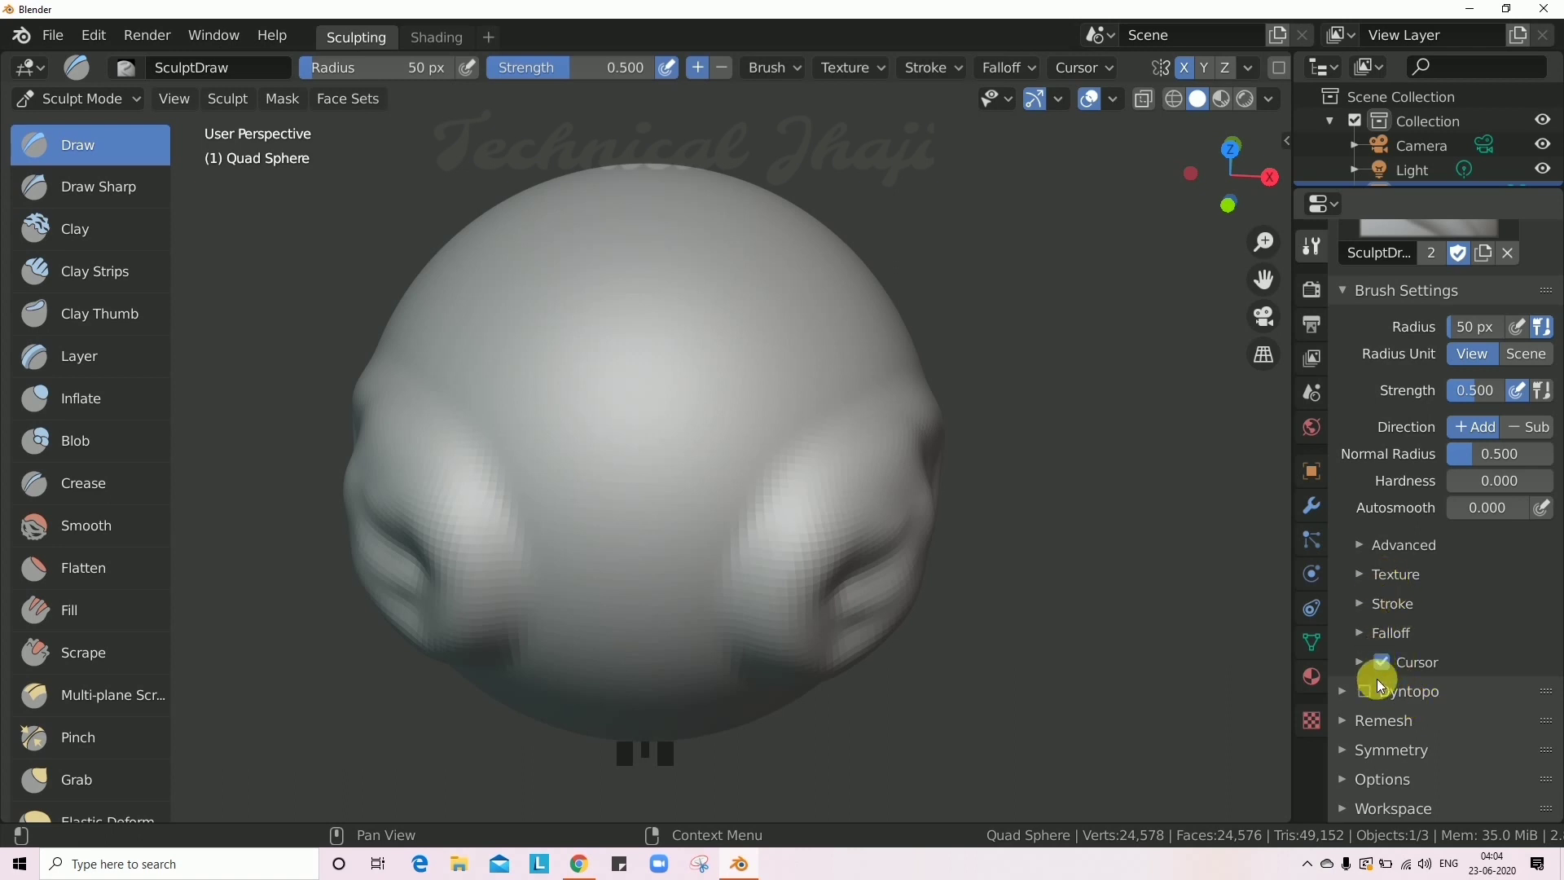
Expand the Symmetry settings and look through their Mirror, Lock, Tiling and Radial options.
{"action": "left_click", "coordinate": [1342, 750]}
{"action": "scroll", "coordinate": [1377, 717], "scroll_direction": "down", "scroll_amount": 4}
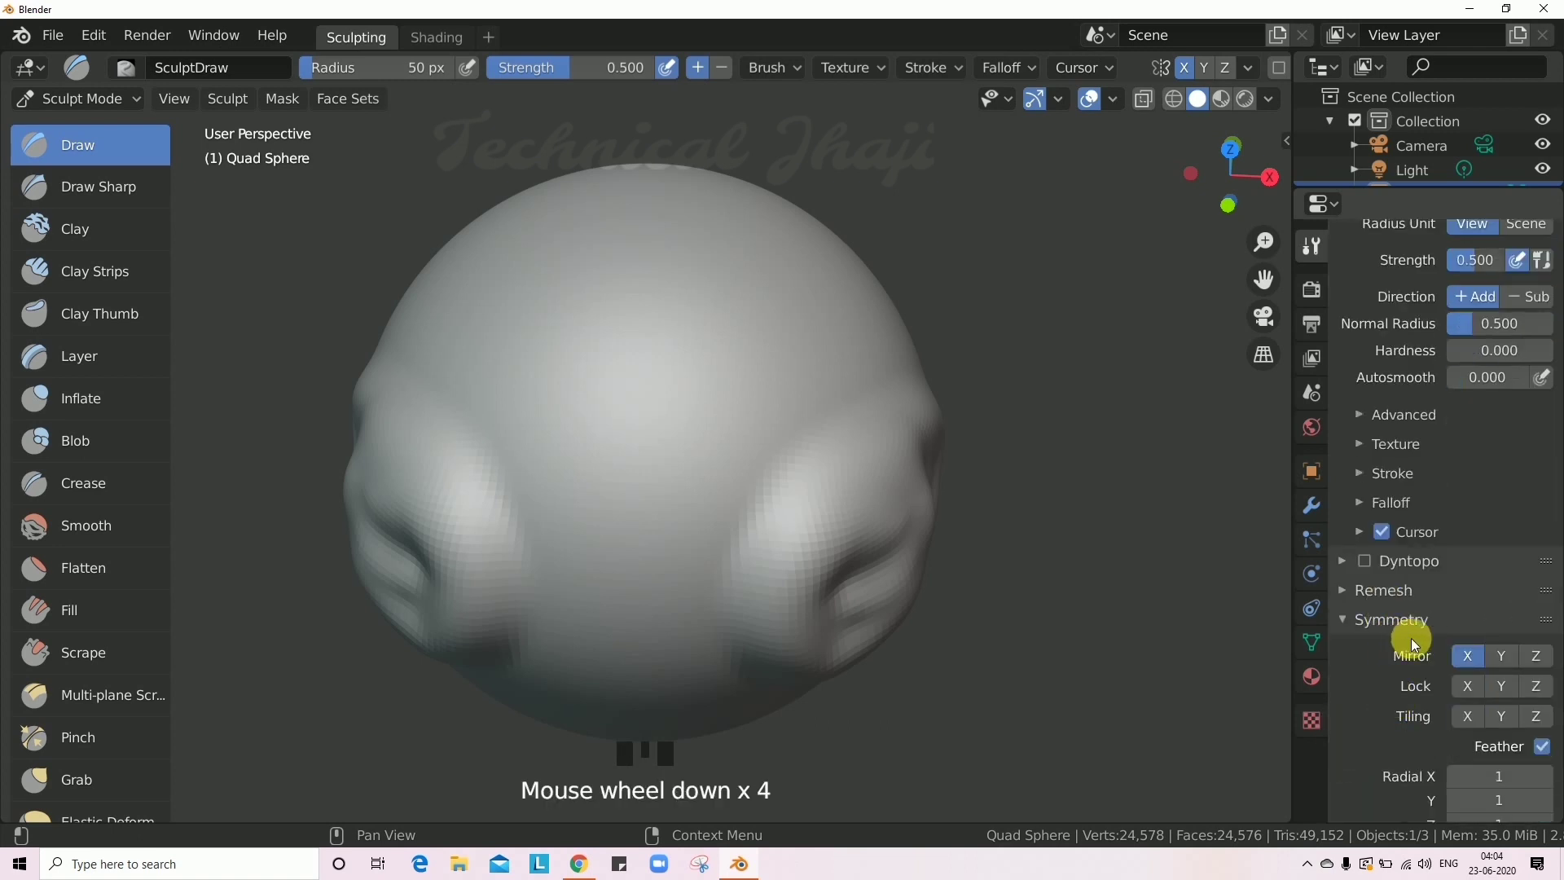
{"action": "scroll", "coordinate": [1413, 640], "scroll_direction": "down", "scroll_amount": 2}
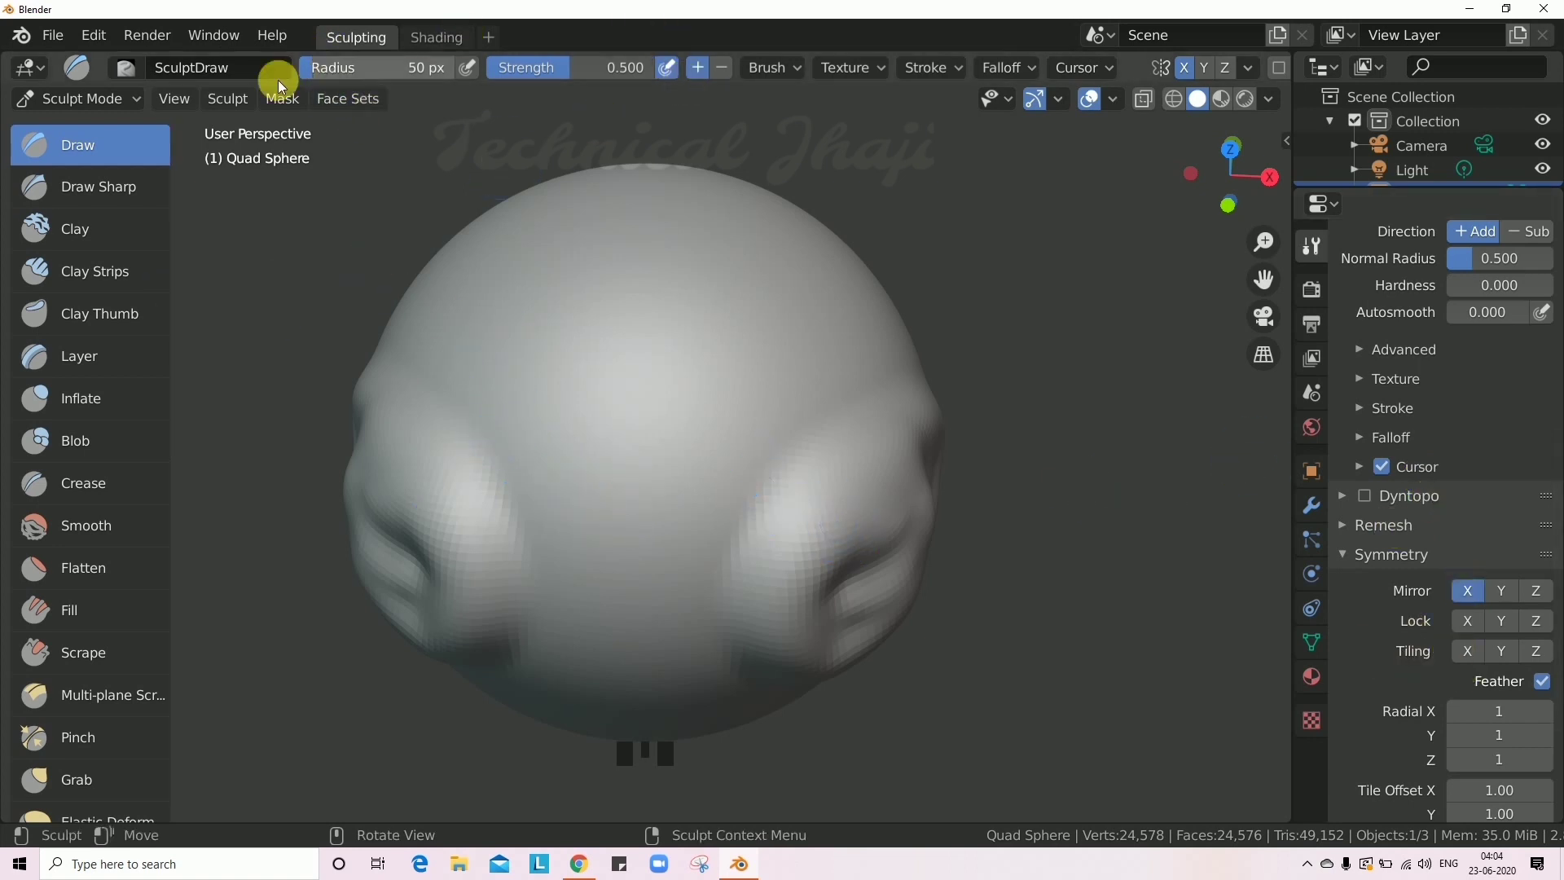
{"action": "scroll", "coordinate": [1442, 368], "scroll_direction": "up", "scroll_amount": 8}
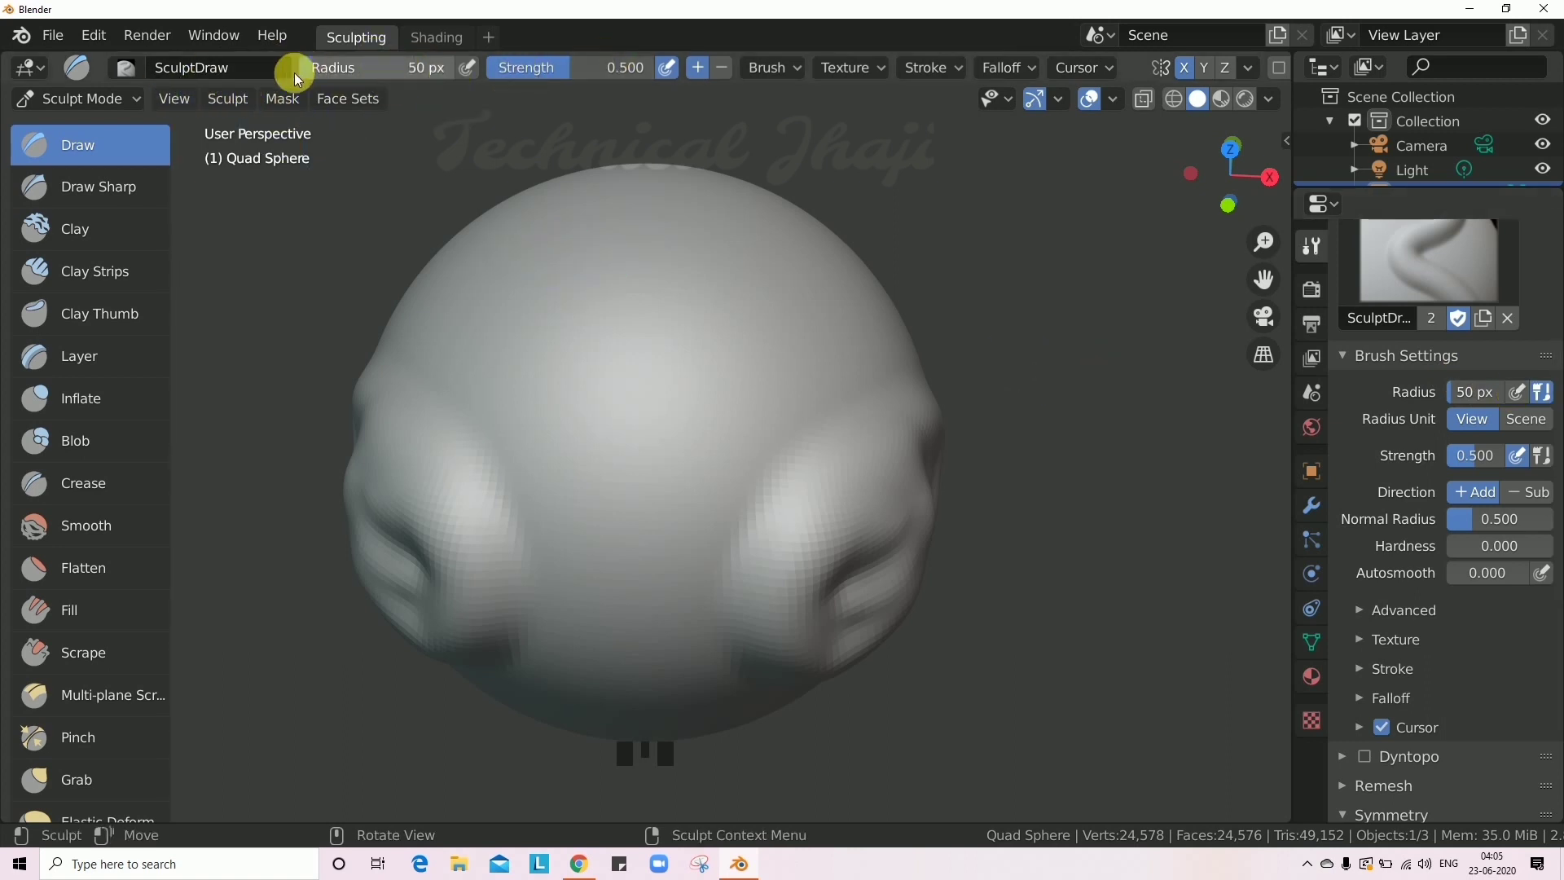
Set the Draw brush's radius to 138 px and its strength to 0.712.
{"action": "left_click", "coordinate": [314, 66]}
{"action": "mouse_move", "coordinate": [315, 67]}
{"action": "left_mouse_down"}
{"action": "mouse_move", "coordinate": [399, 69]}
{"action": "mouse_move", "coordinate": [339, 68]}
{"action": "left_mouse_up"}
{"action": "left_click_drag", "start_coordinate": [551, 70], "coordinate": [546, 70]}
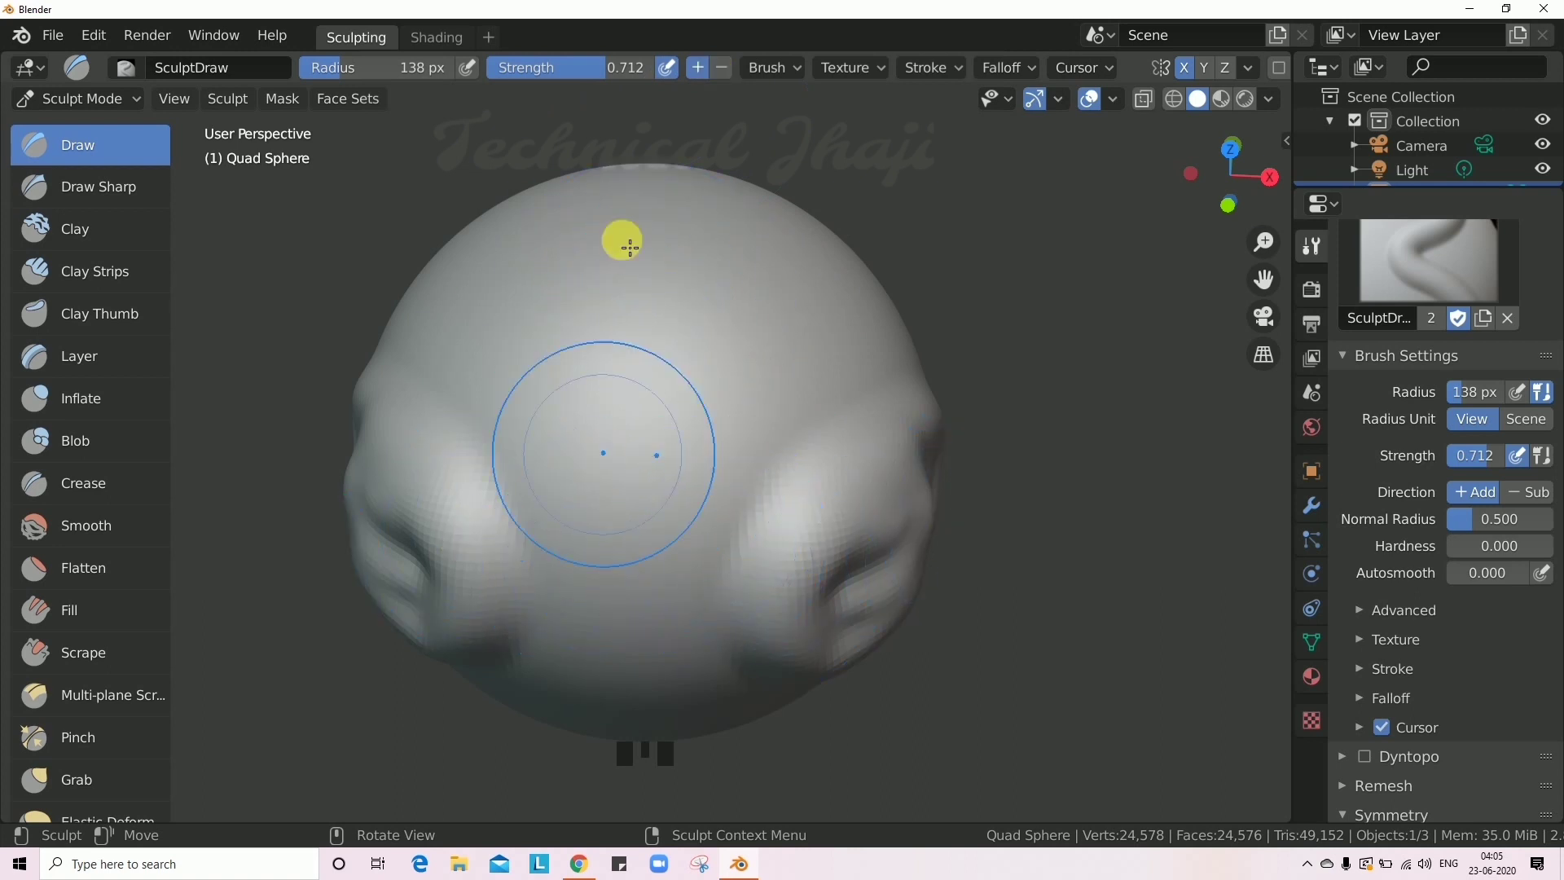
Set the Draw brush to subtract and carve two mirrored eye-socket hollows into the upper front of the sphere.
{"action": "left_click", "coordinate": [720, 67]}
{"action": "mouse_move", "coordinate": [621, 307]}
{"action": "left_mouse_down"}
{"action": "mouse_move", "coordinate": [744, 416]}
{"action": "mouse_move", "coordinate": [737, 325]}
{"action": "mouse_move", "coordinate": [768, 363]}
{"action": "mouse_move", "coordinate": [809, 377]}
{"action": "mouse_move", "coordinate": [772, 372]}
{"action": "mouse_move", "coordinate": [775, 395]}
{"action": "left_mouse_up"}
{"action": "scroll", "coordinate": [770, 392], "scroll_direction": "down", "scroll_amount": 4}
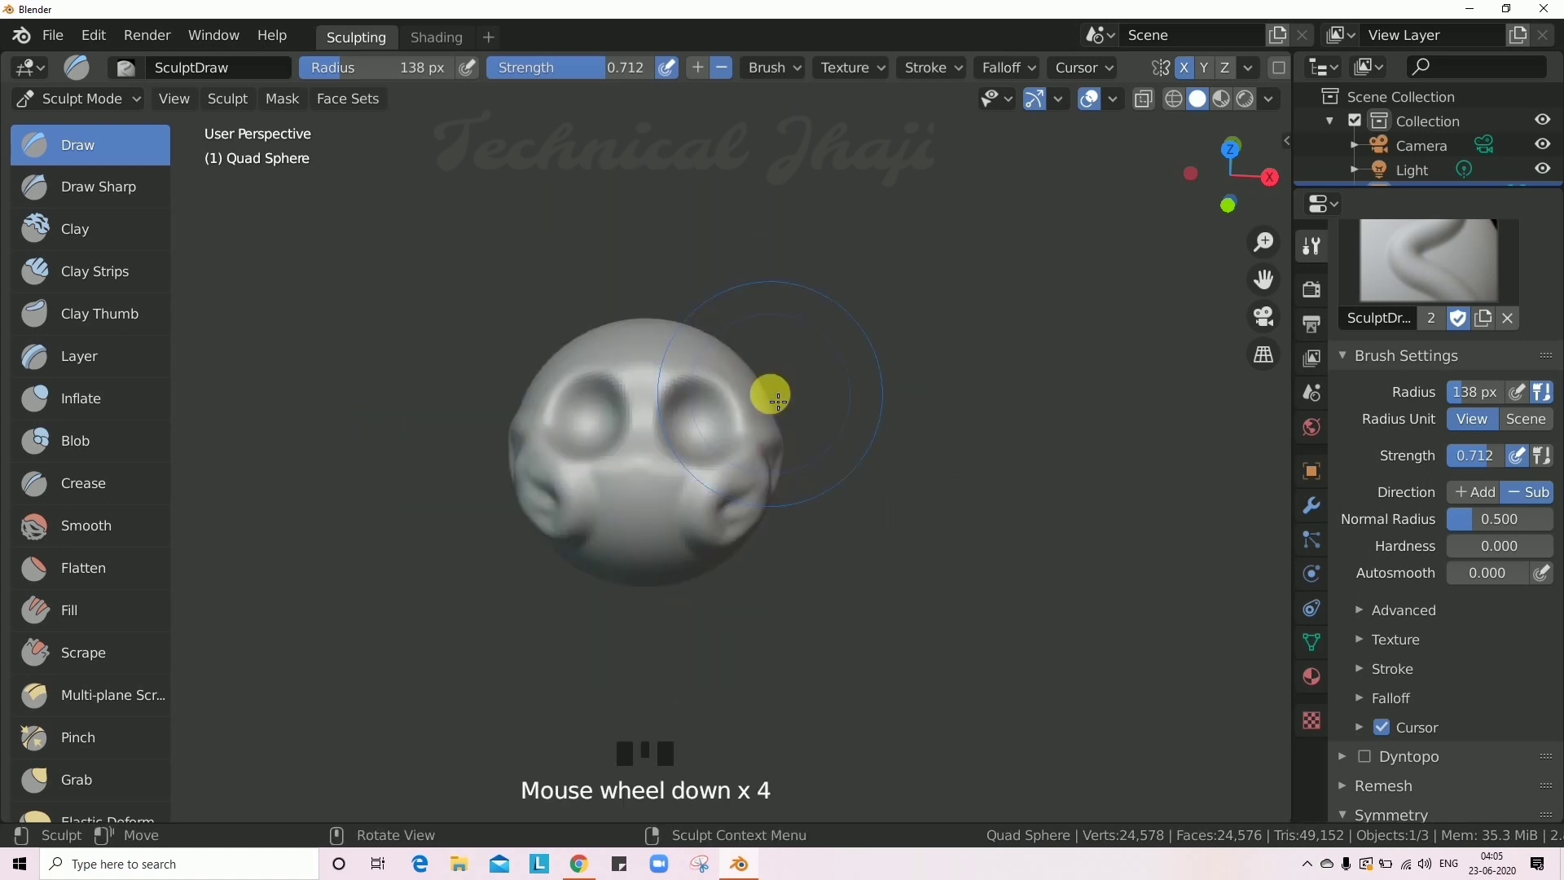
Carve a subtractive Draw stroke inward across the mirrored eye-socket hollows on the front of the sphere.
{"action": "left_click_drag", "start_coordinate": [763, 467], "coordinate": [594, 443]}
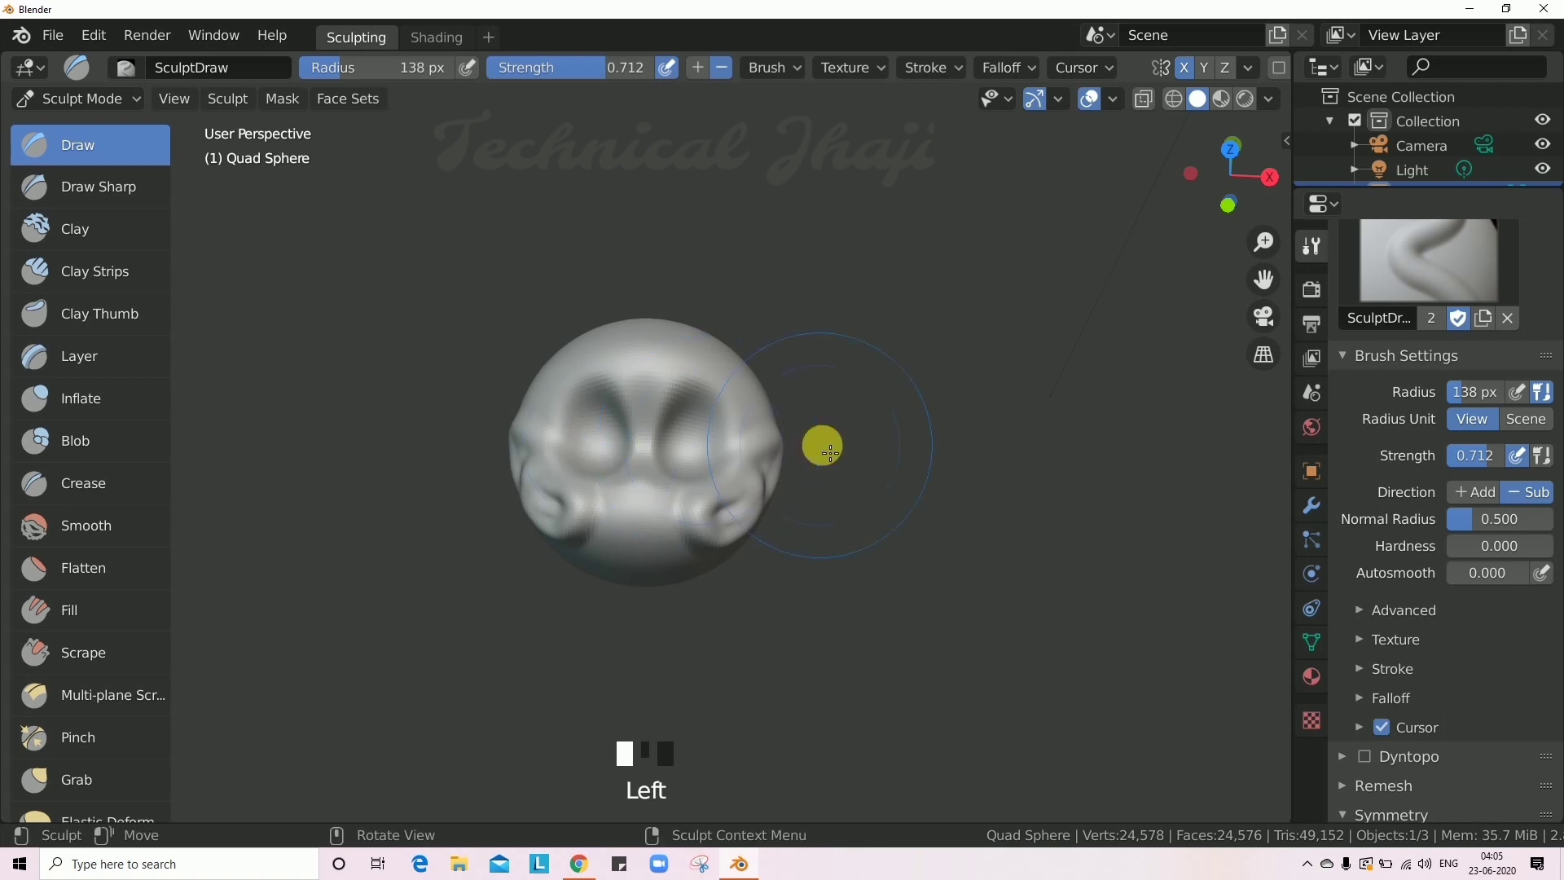
{"action": "mouse_move", "coordinate": [821, 443]}
{"action": "middle_mouse_down"}
{"action": "mouse_move", "coordinate": [639, 443]}
{"action": "mouse_move", "coordinate": [825, 423]}
{"action": "mouse_move", "coordinate": [815, 383]}
{"action": "middle_mouse_up"}
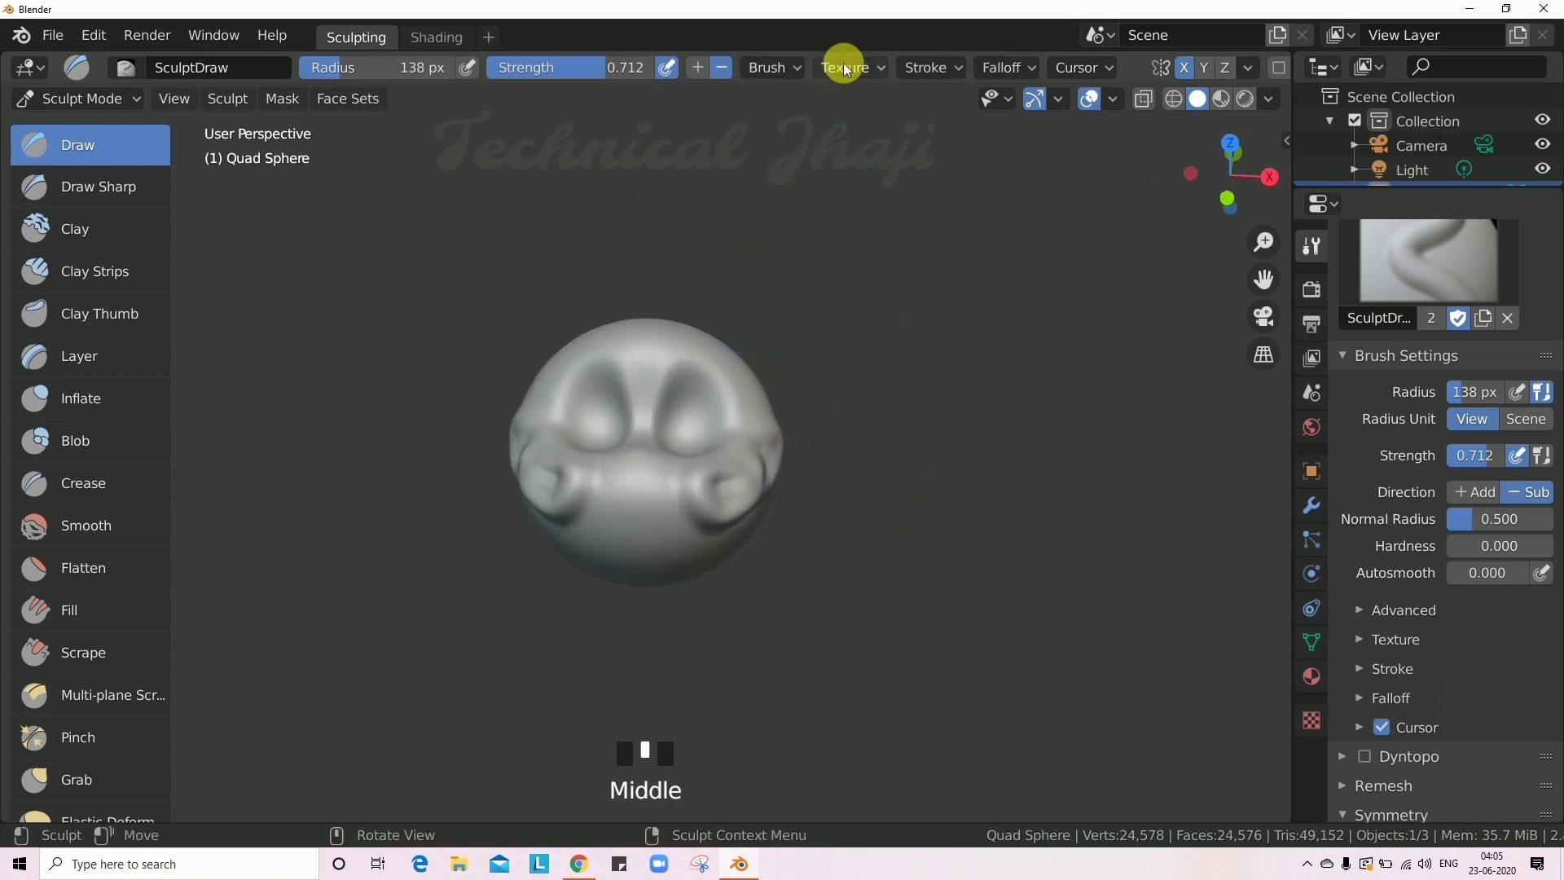
Look through the Draw brush's Texture, Stroke Method, Falloff and Cursor options.
{"action": "left_click", "coordinate": [874, 66]}
{"action": "left_click", "coordinate": [873, 66]}
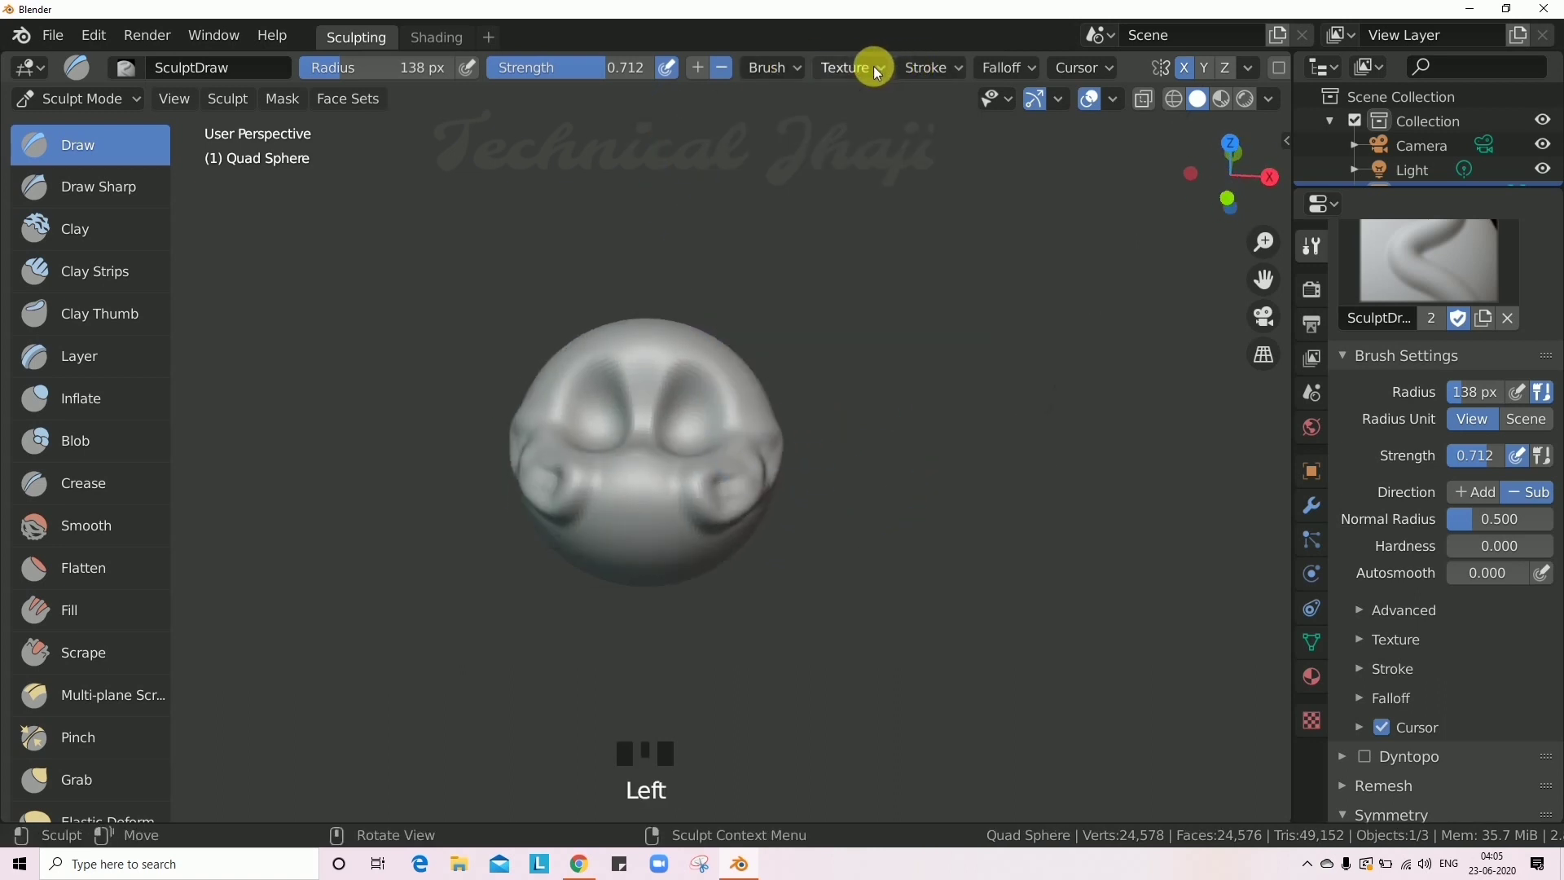
{"action": "left_click", "coordinate": [938, 67]}
{"action": "left_click", "coordinate": [1025, 114]}
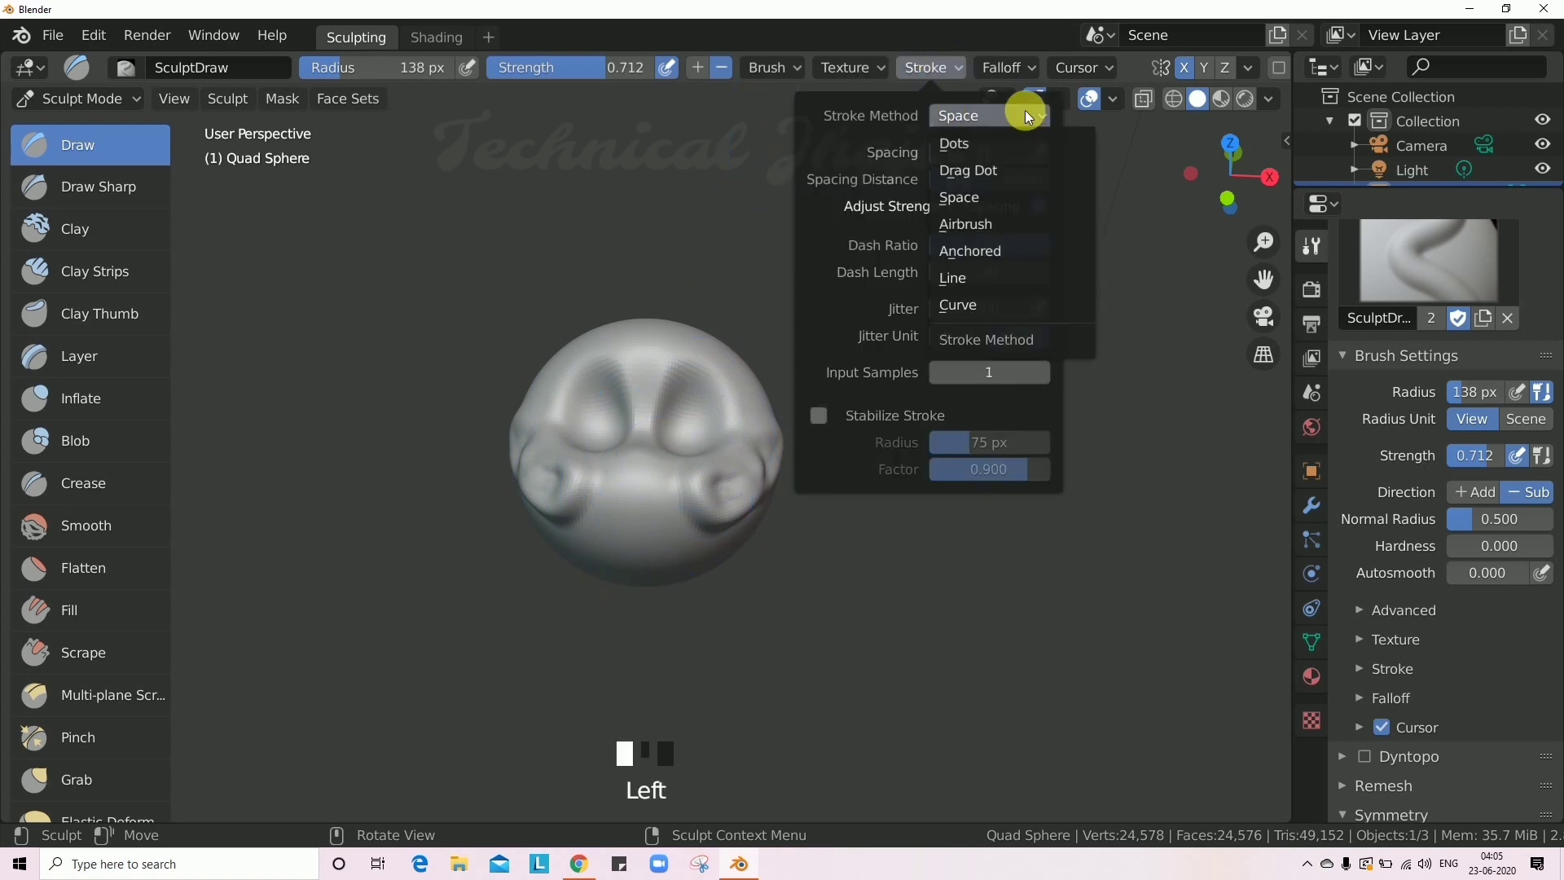
{"action": "left_click", "coordinate": [1025, 114]}
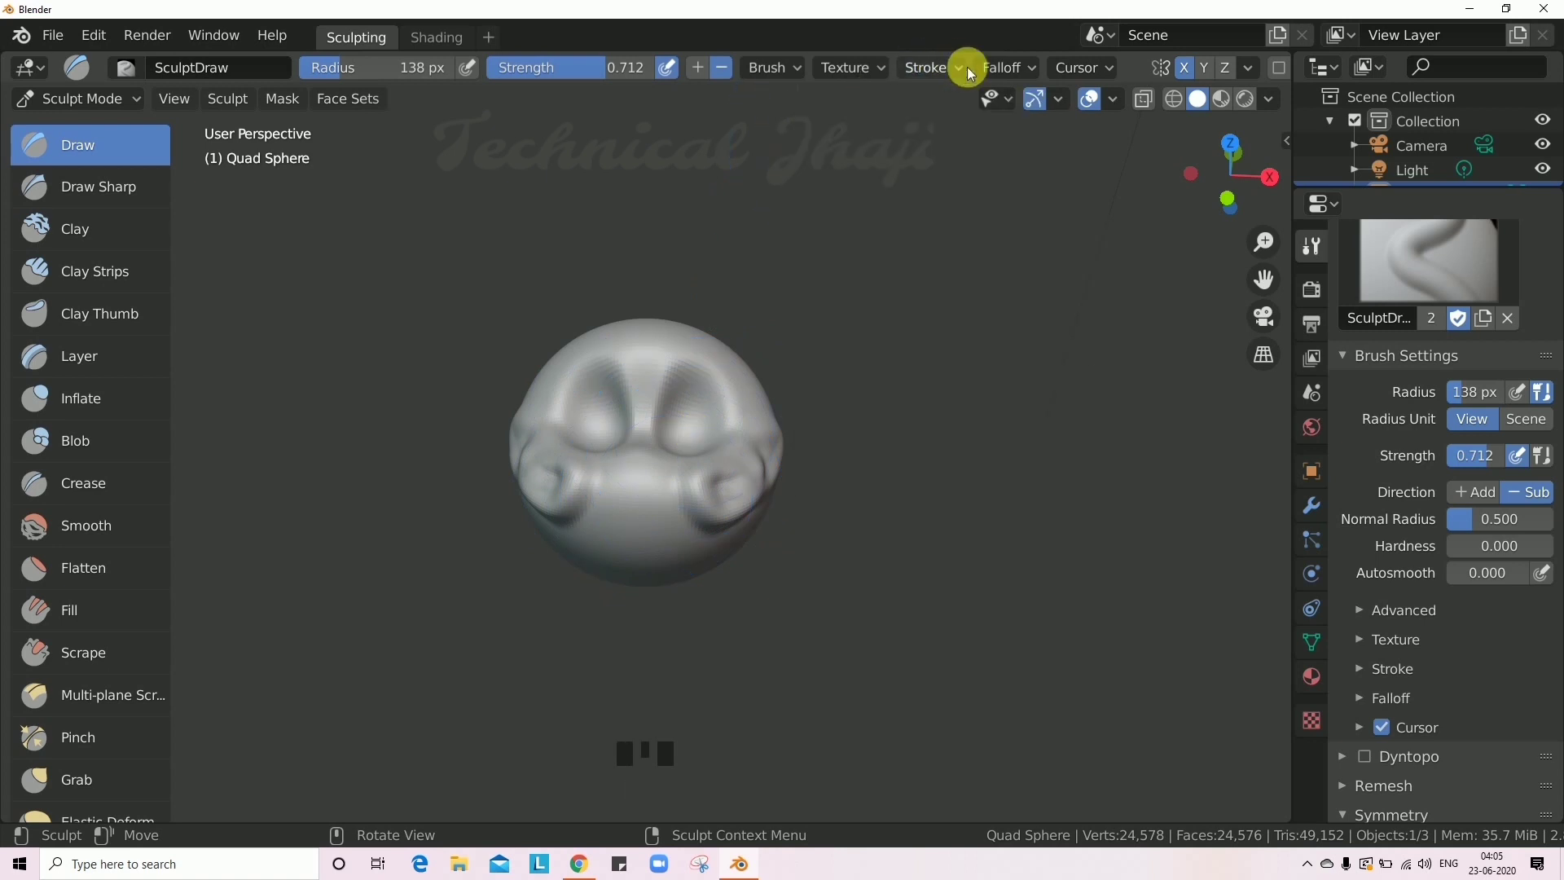
{"action": "left_click", "coordinate": [1025, 68]}
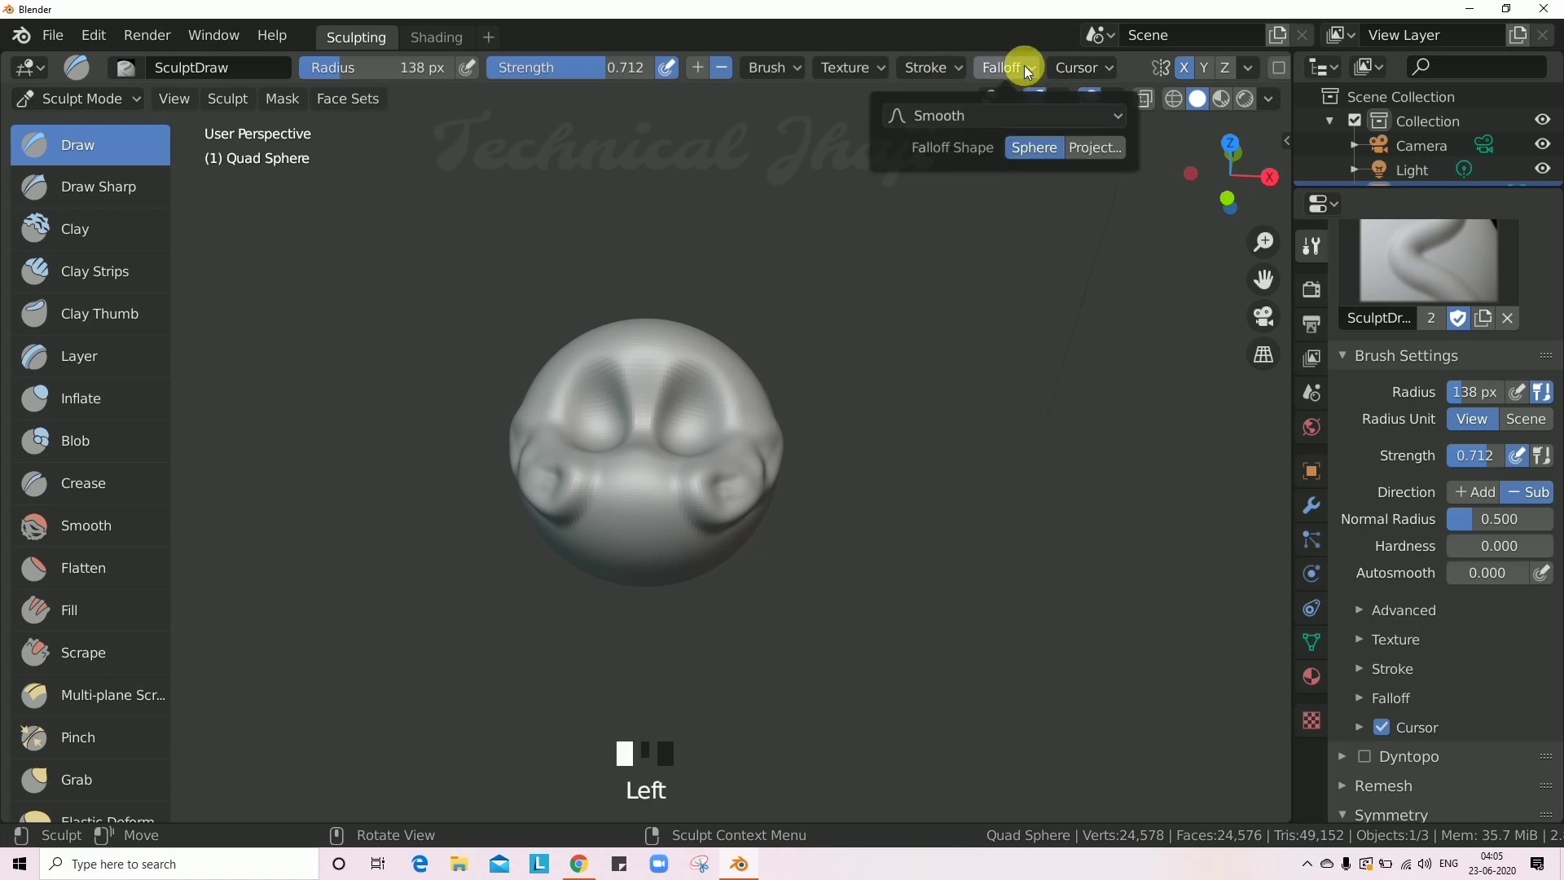
{"action": "left_click", "coordinate": [1099, 64]}
{"action": "left_click", "coordinate": [1099, 64]}
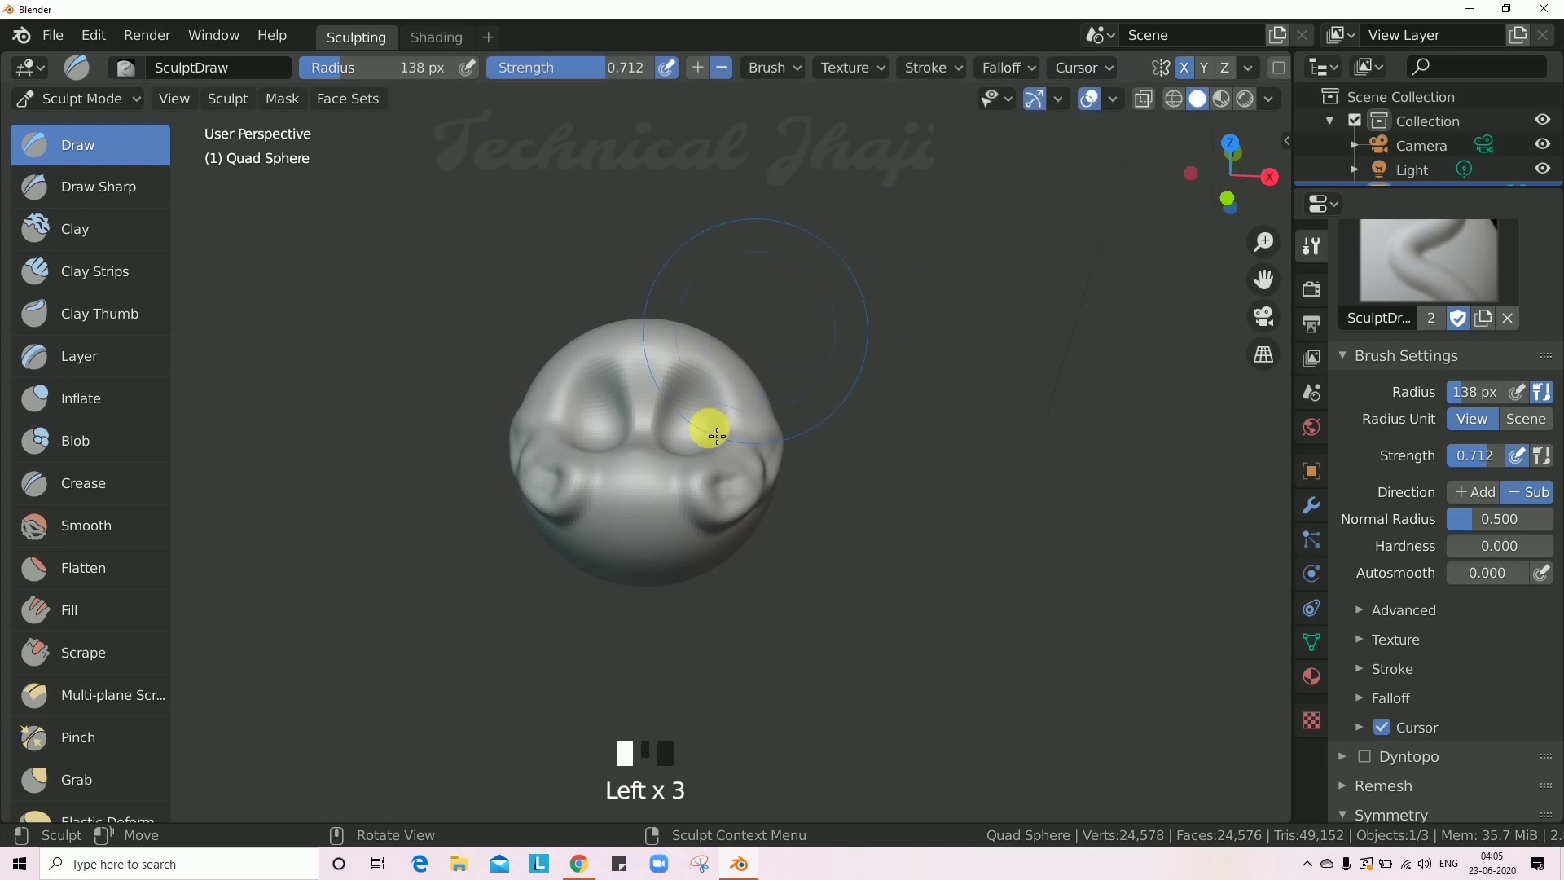
Turn off Display Cursor for the brush and carve a stroke through the area between the eye sockets.
{"action": "left_click", "coordinate": [1067, 75]}
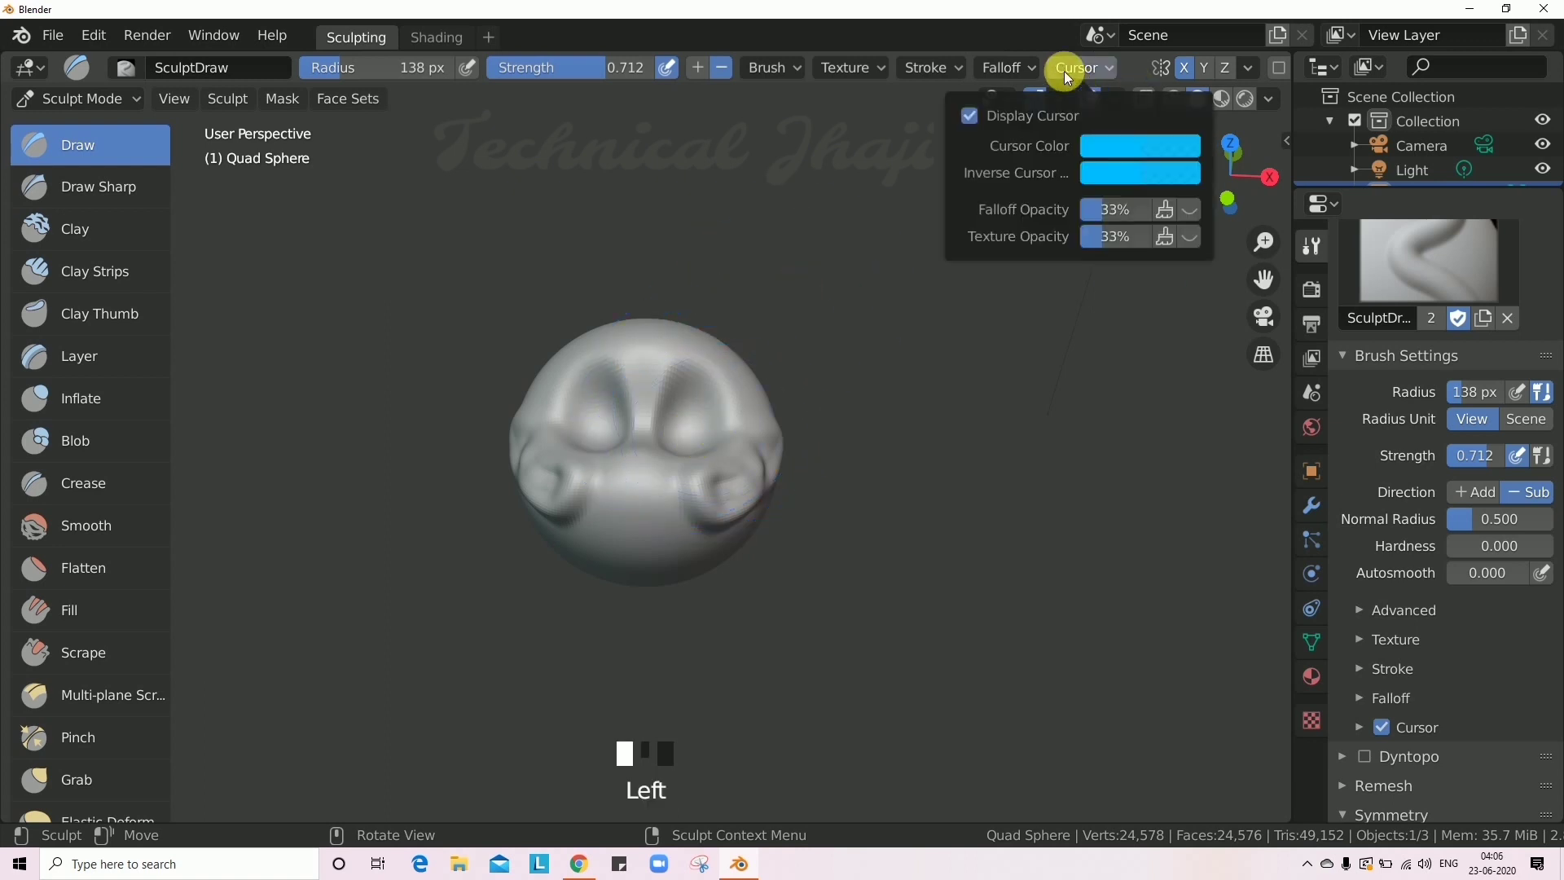
{"action": "left_click", "coordinate": [969, 122]}
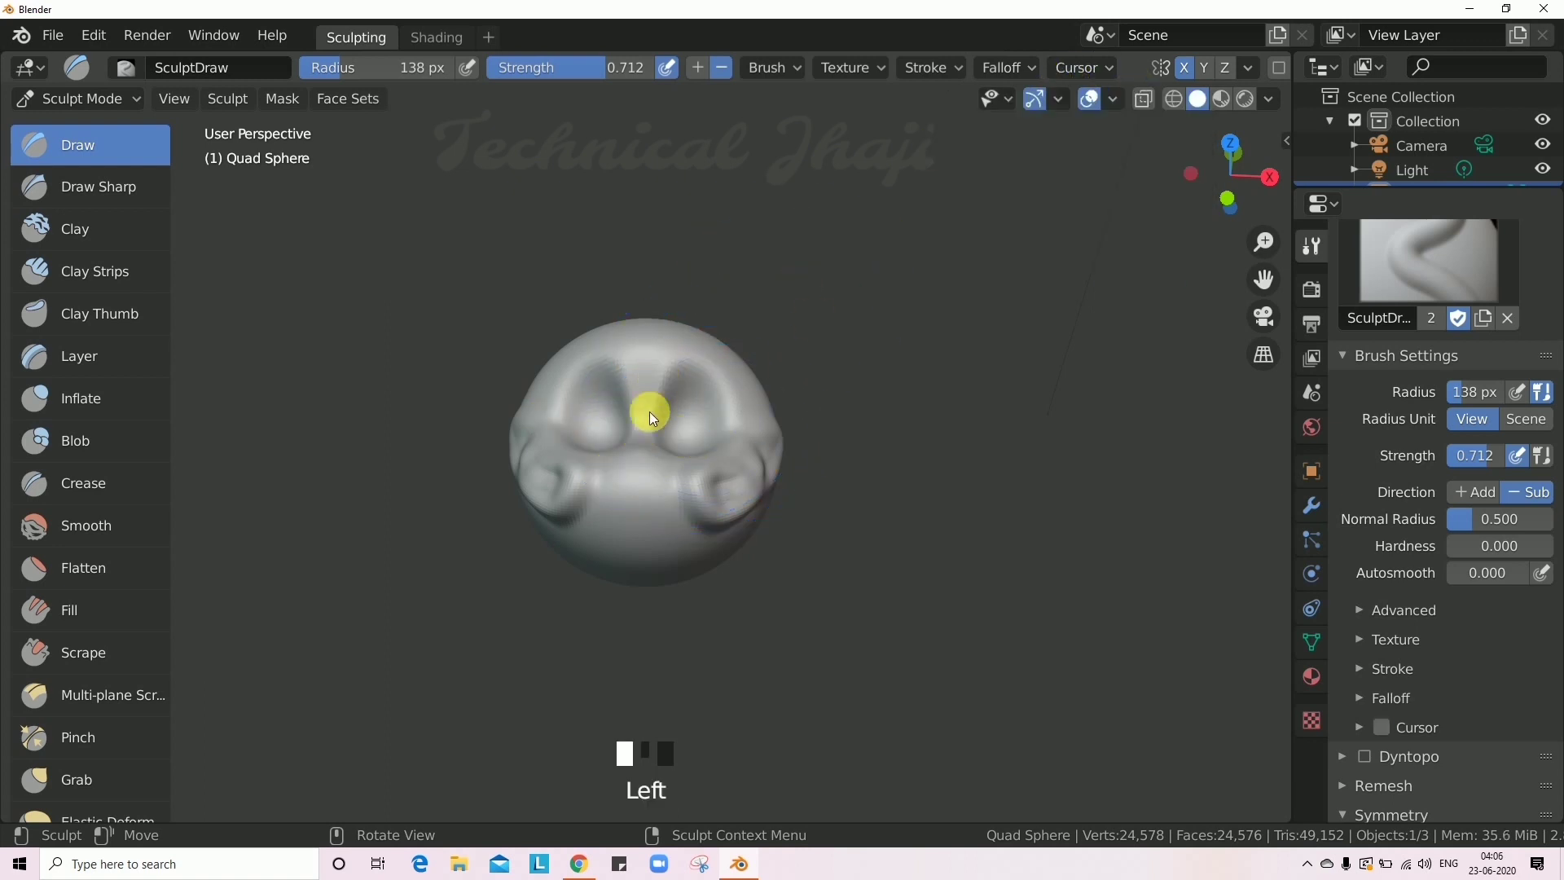
{"action": "left_click_drag", "start_coordinate": [652, 417], "coordinate": [717, 424]}
Turn Display Cursor back on for the Draw brush.
{"action": "left_click", "coordinate": [1074, 72]}
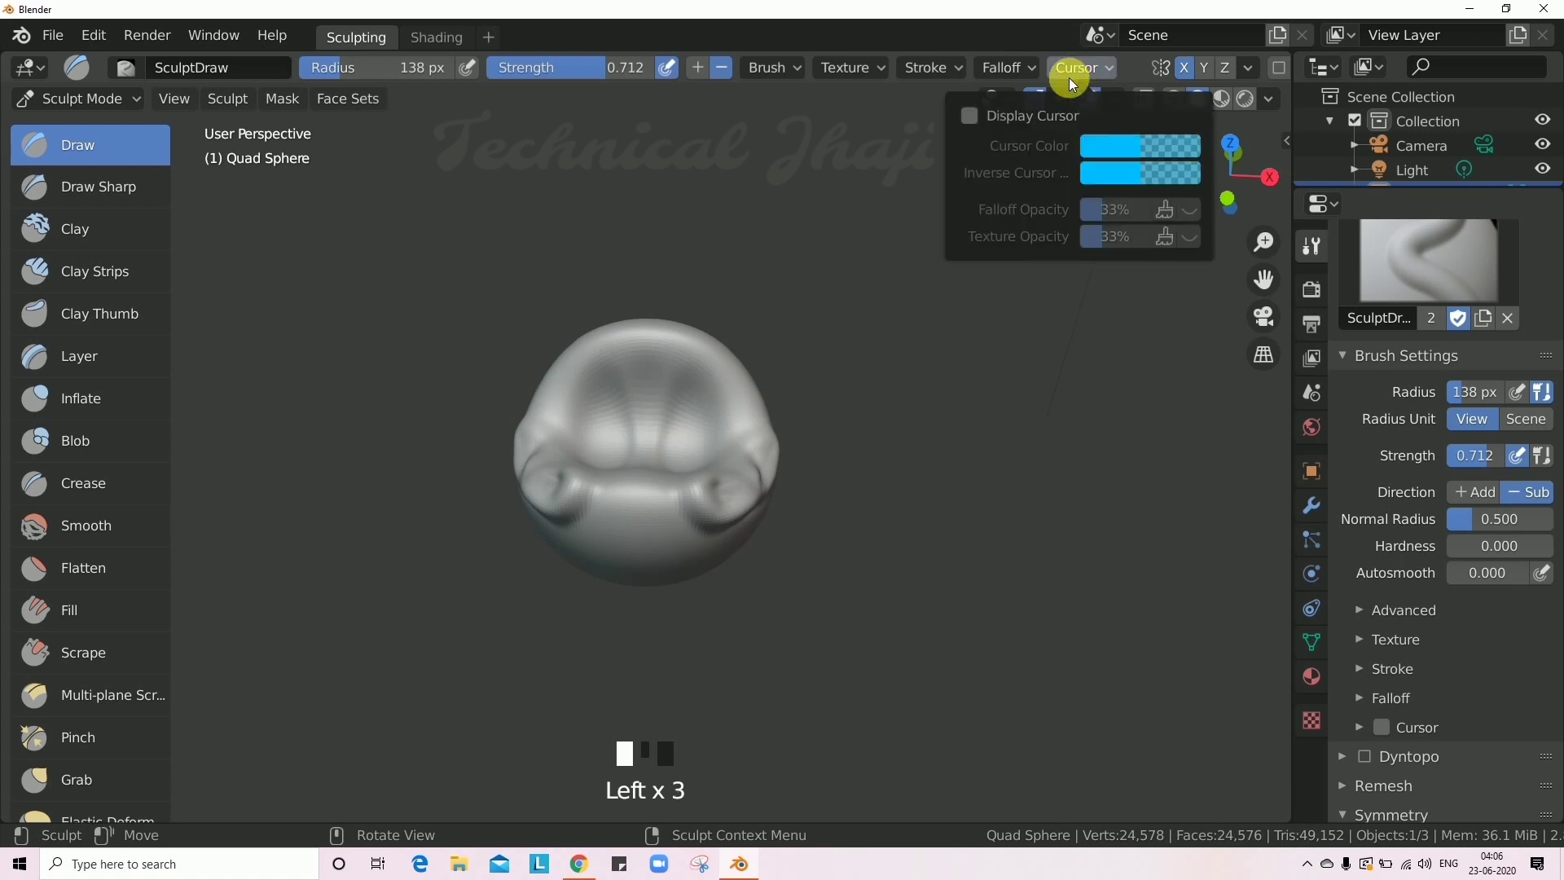
{"action": "left_click", "coordinate": [978, 122]}
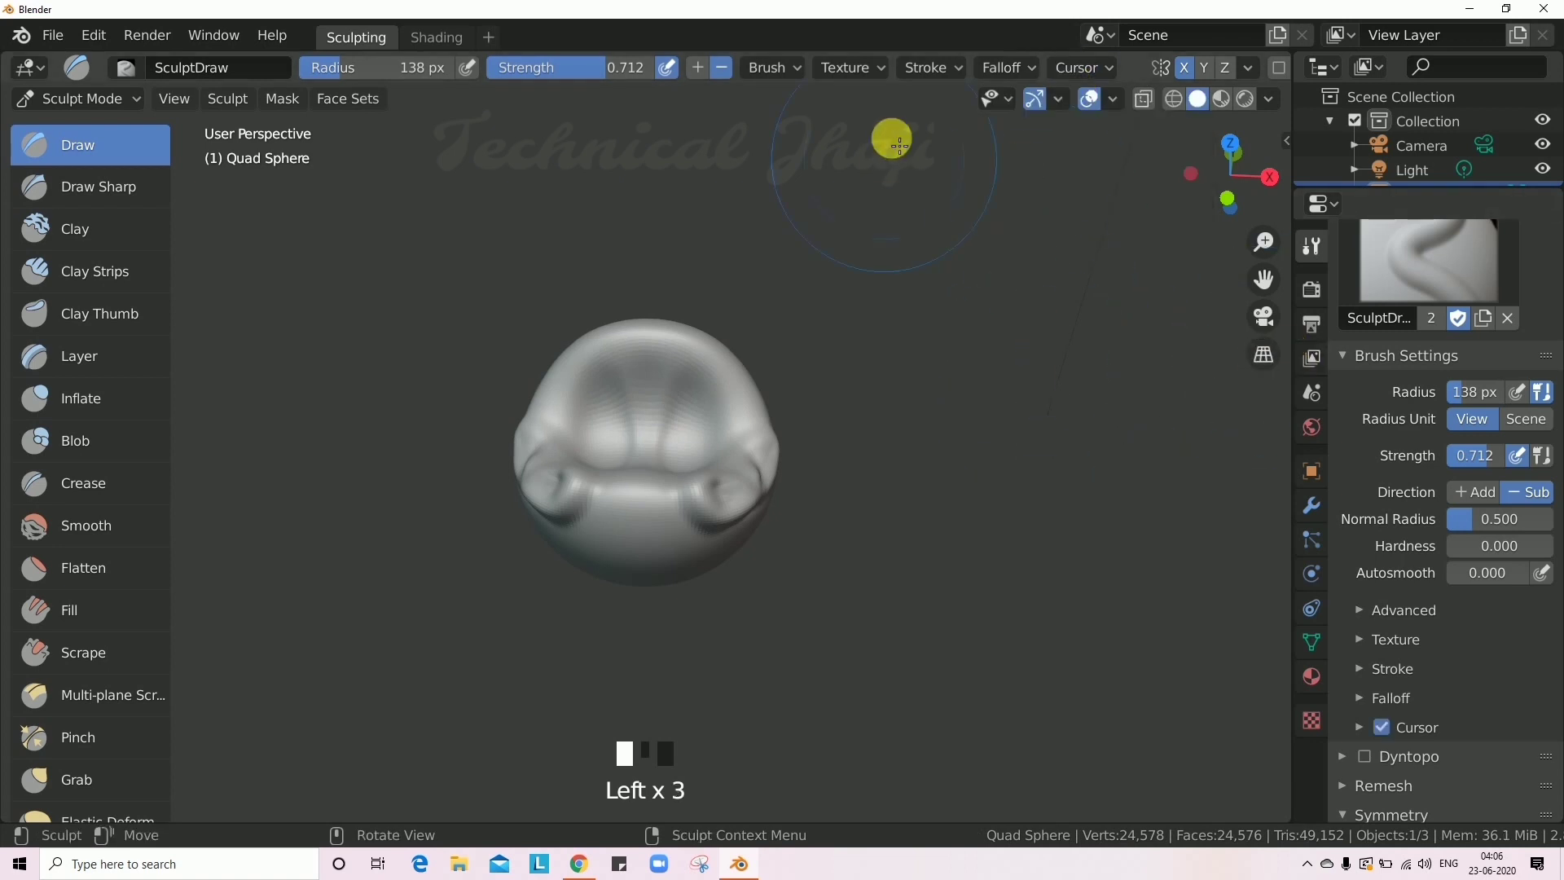
Set the Draw brush direction to Add and build up the carved area with strokes mirrored on X.
{"action": "mouse_move", "coordinate": [660, 423]}
{"action": "middle_mouse_down"}
{"action": "mouse_move", "coordinate": [695, 541]}
{"action": "mouse_move", "coordinate": [661, 556]}
{"action": "mouse_move", "coordinate": [831, 437]}
{"action": "mouse_move", "coordinate": [722, 349]}
{"action": "mouse_move", "coordinate": [741, 433]}
{"action": "mouse_move", "coordinate": [835, 450]}
{"action": "mouse_move", "coordinate": [685, 282]}
{"action": "mouse_move", "coordinate": [619, 346]}
{"action": "middle_mouse_up"}
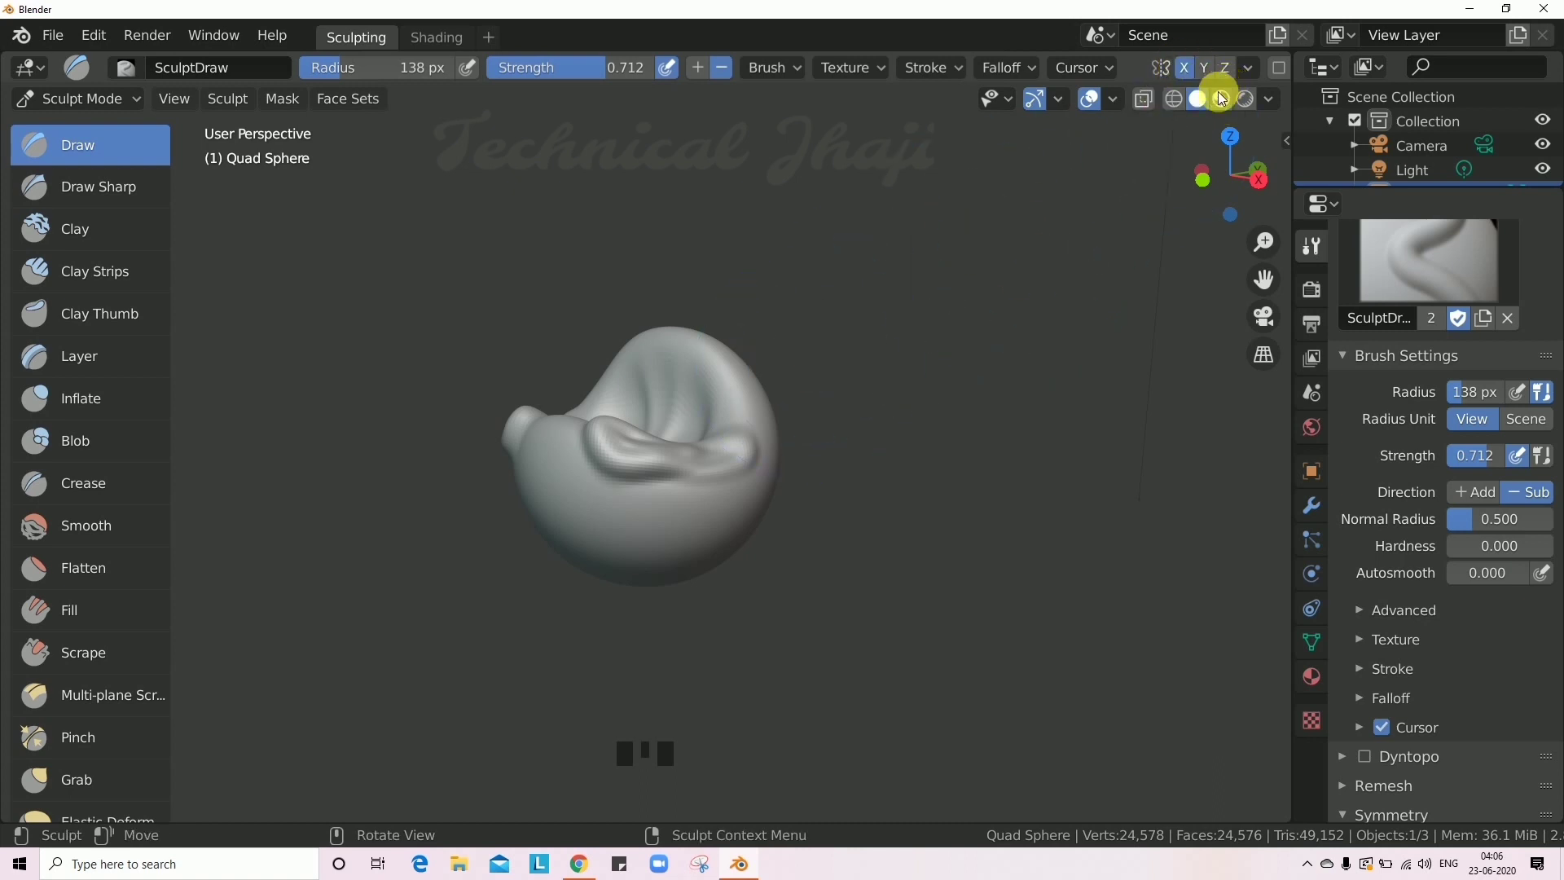
{"action": "scroll", "coordinate": [1466, 582], "scroll_direction": "down", "scroll_amount": 8}
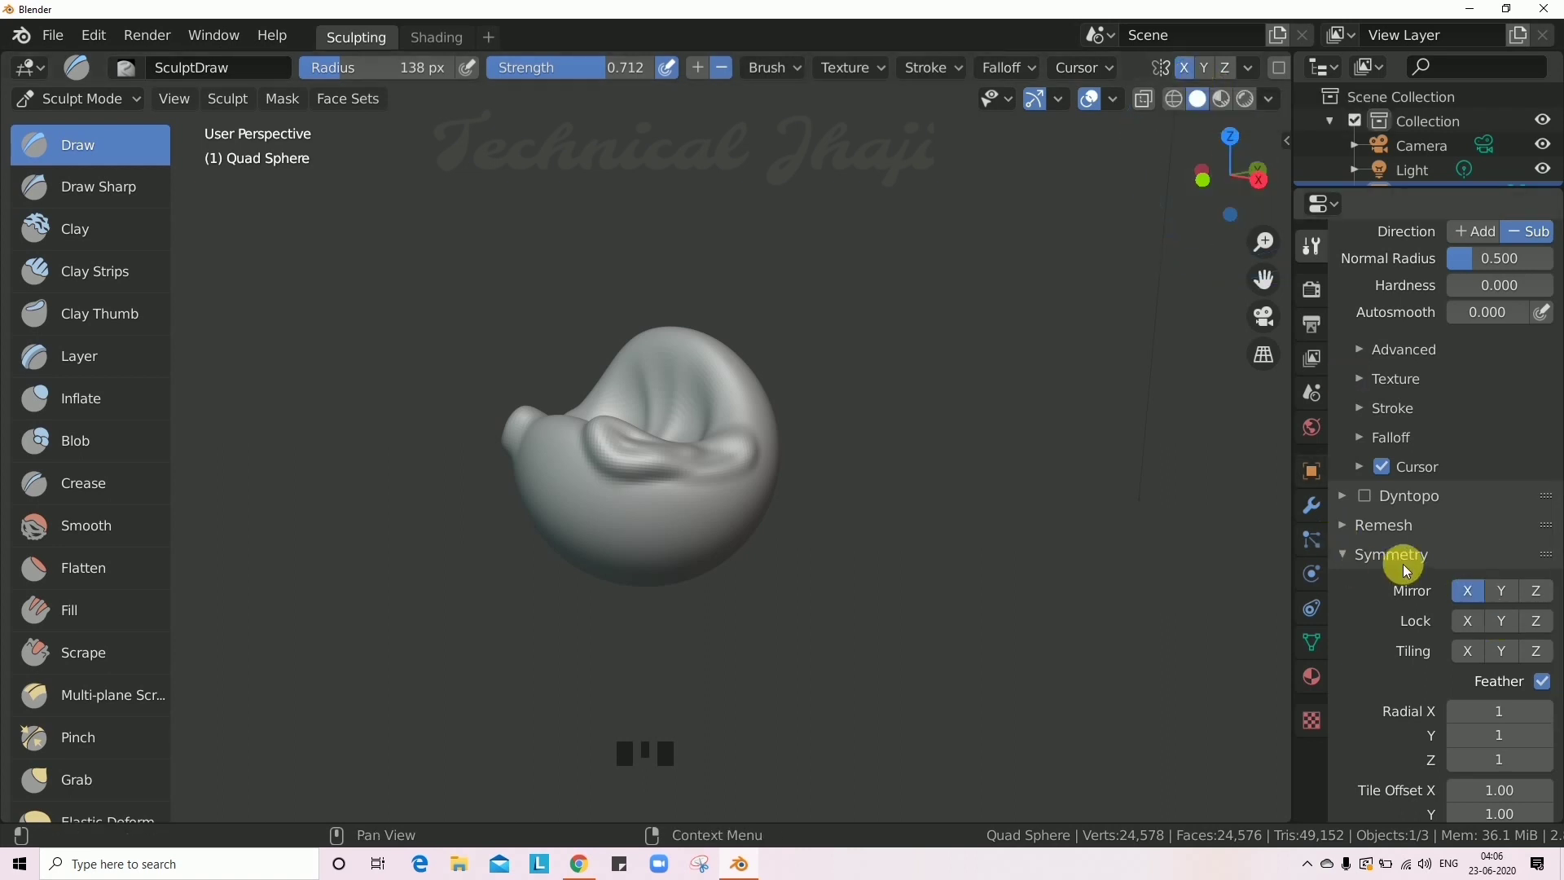
{"action": "mouse_move", "coordinate": [580, 417]}
{"action": "middle_mouse_down"}
{"action": "mouse_move", "coordinate": [688, 492]}
{"action": "mouse_move", "coordinate": [667, 465]}
{"action": "mouse_move", "coordinate": [709, 559]}
{"action": "mouse_move", "coordinate": [643, 530]}
{"action": "mouse_move", "coordinate": [664, 408]}
{"action": "mouse_move", "coordinate": [644, 446]}
{"action": "middle_mouse_up"}
{"action": "scroll", "coordinate": [665, 414], "scroll_direction": "up", "scroll_amount": 2}
{"action": "left_click", "coordinate": [698, 68]}
{"action": "mouse_move", "coordinate": [645, 446]}
{"action": "left_mouse_down"}
{"action": "mouse_move", "coordinate": [687, 436]}
{"action": "mouse_move", "coordinate": [642, 475]}
{"action": "mouse_move", "coordinate": [674, 412]}
{"action": "mouse_move", "coordinate": [708, 530]}
{"action": "mouse_move", "coordinate": [775, 447]}
{"action": "left_mouse_up"}
{"action": "middle_click_drag", "start_coordinate": [775, 447], "coordinate": [656, 402]}
{"action": "mouse_move", "coordinate": [657, 401]}
{"action": "left_mouse_down"}
{"action": "mouse_move", "coordinate": [625, 423]}
{"action": "mouse_move", "coordinate": [642, 386]}
{"action": "mouse_move", "coordinate": [597, 506]}
{"action": "mouse_move", "coordinate": [673, 496]}
{"action": "mouse_move", "coordinate": [628, 374]}
{"action": "left_mouse_up"}
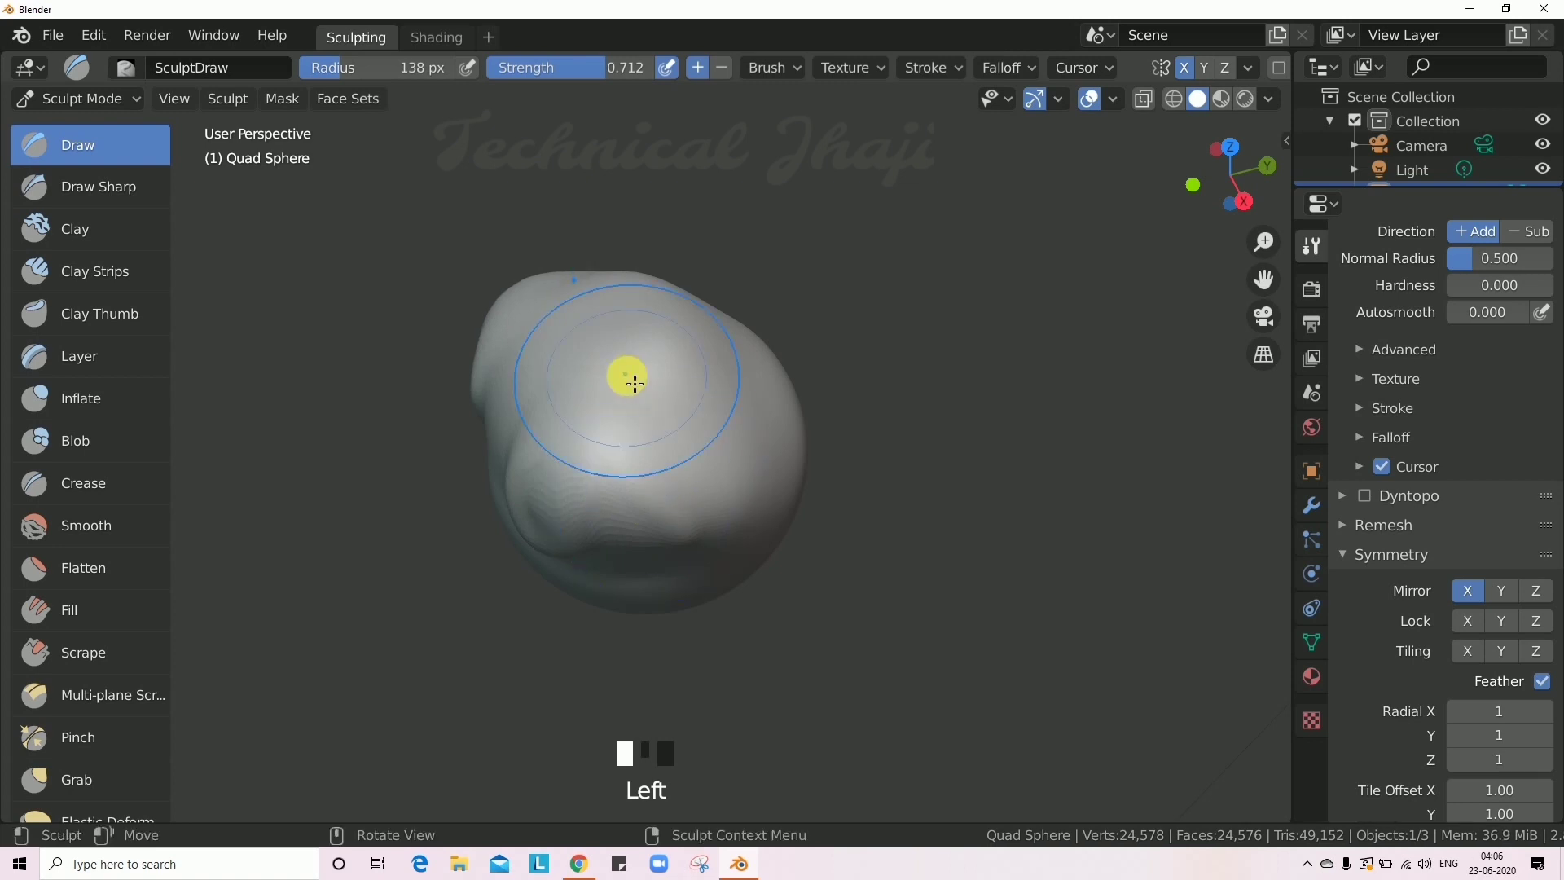
Add more volume to the upper part of the form with further X-mirrored Draw strokes.
{"action": "mouse_move", "coordinate": [628, 374]}
{"action": "middle_mouse_down"}
{"action": "mouse_move", "coordinate": [672, 434]}
{"action": "mouse_move", "coordinate": [579, 464]}
{"action": "middle_mouse_up"}
{"action": "left_click_drag", "start_coordinate": [580, 464], "coordinate": [650, 454]}
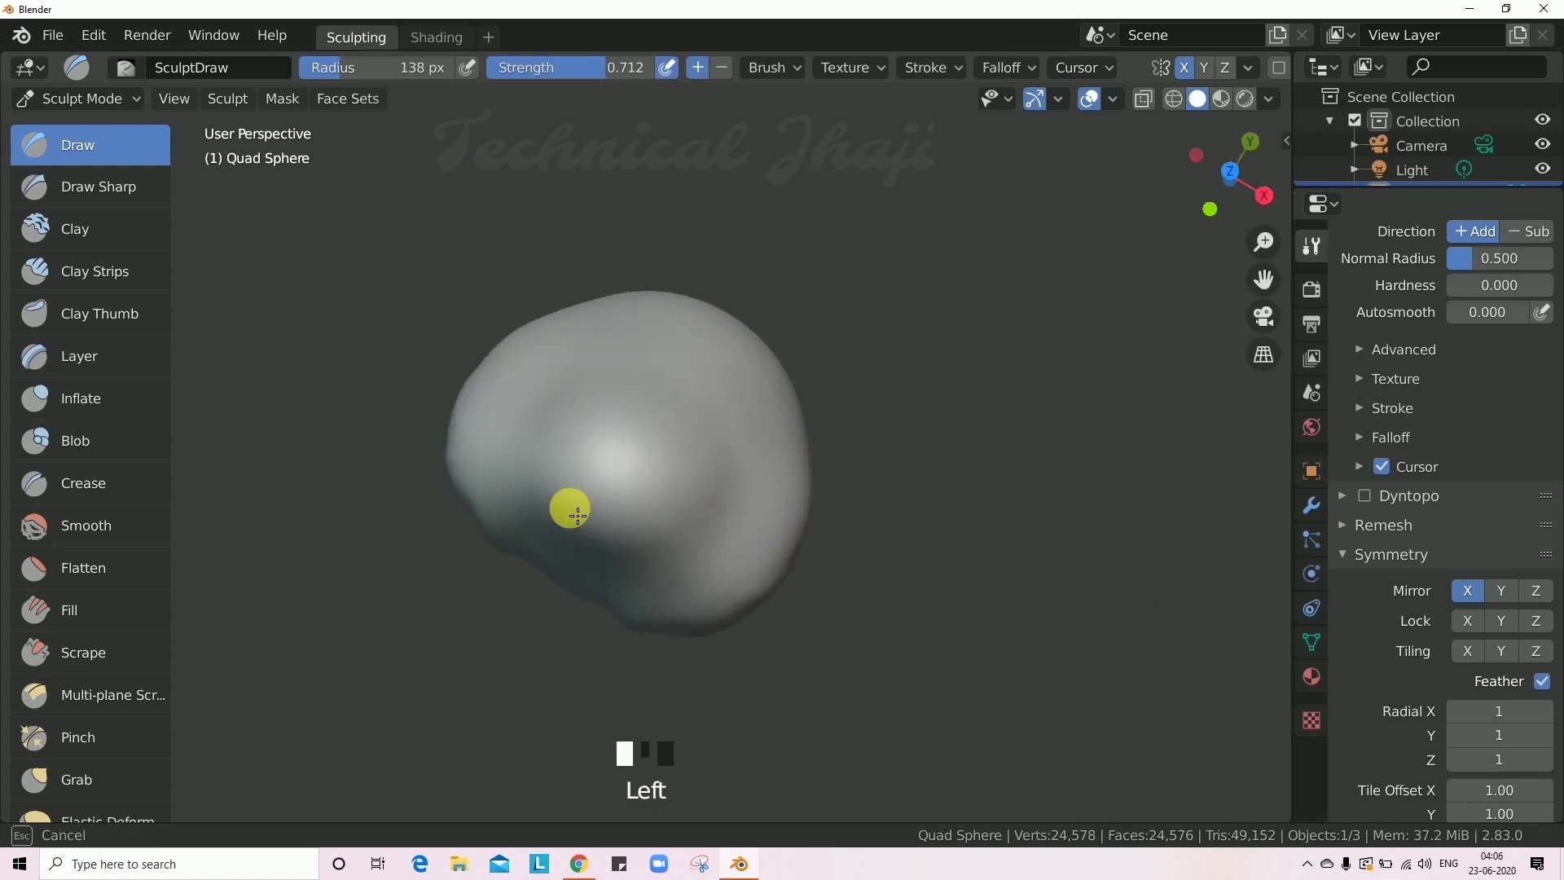
{"action": "left_click_drag", "start_coordinate": [576, 513], "coordinate": [677, 453]}
{"action": "mouse_move", "coordinate": [677, 454]}
{"action": "middle_mouse_down"}
{"action": "mouse_move", "coordinate": [505, 408]}
{"action": "mouse_move", "coordinate": [548, 412]}
{"action": "middle_mouse_up"}
{"action": "scroll", "coordinate": [548, 413], "scroll_direction": "down", "scroll_amount": 3}
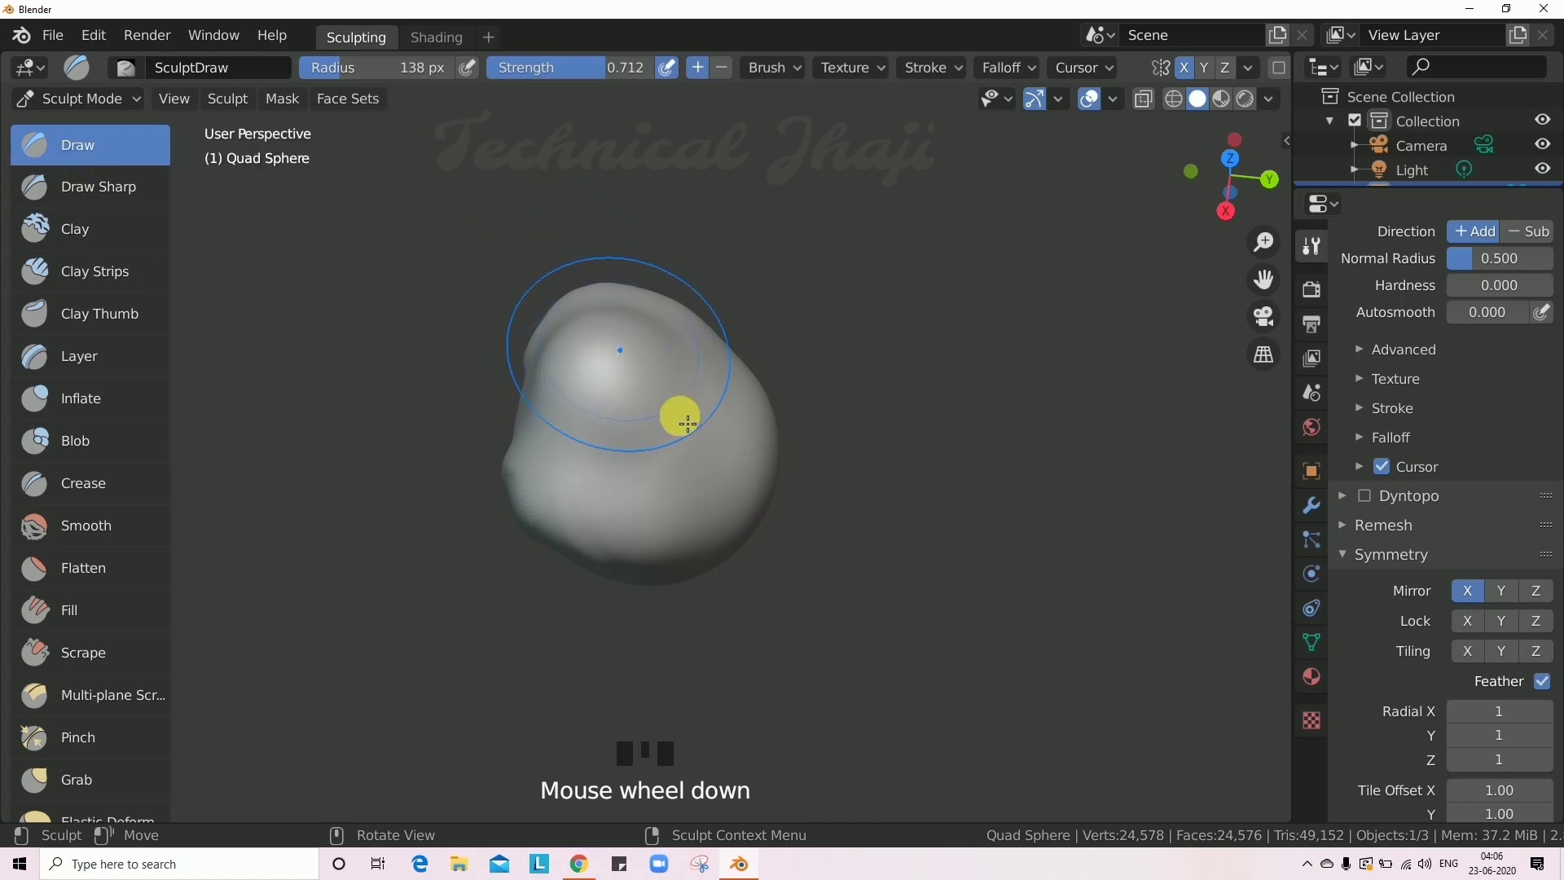
Draw a raised ridge across the width of the form with X mirroring only.
{"action": "mouse_move", "coordinate": [687, 422]}
{"action": "middle_mouse_down"}
{"action": "mouse_move", "coordinate": [712, 468]}
{"action": "mouse_move", "coordinate": [203, 233]}
{"action": "middle_mouse_up"}
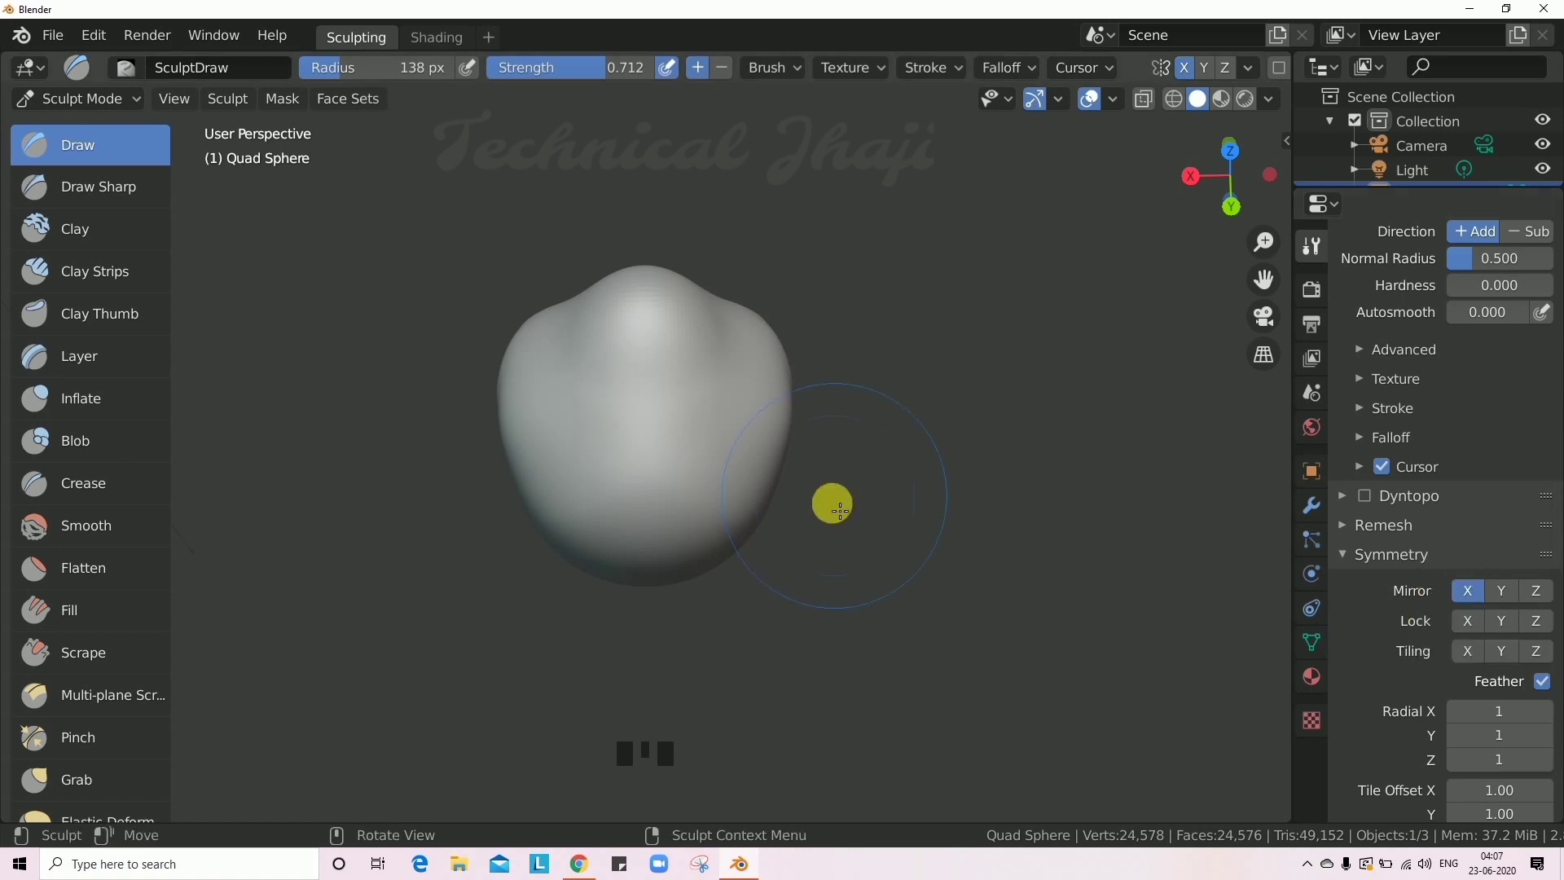
{"action": "mouse_move", "coordinate": [686, 516]}
{"action": "middle_mouse_down"}
{"action": "mouse_move", "coordinate": [866, 423]}
{"action": "mouse_move", "coordinate": [1005, 590]}
{"action": "mouse_move", "coordinate": [565, 375]}
{"action": "middle_mouse_up"}
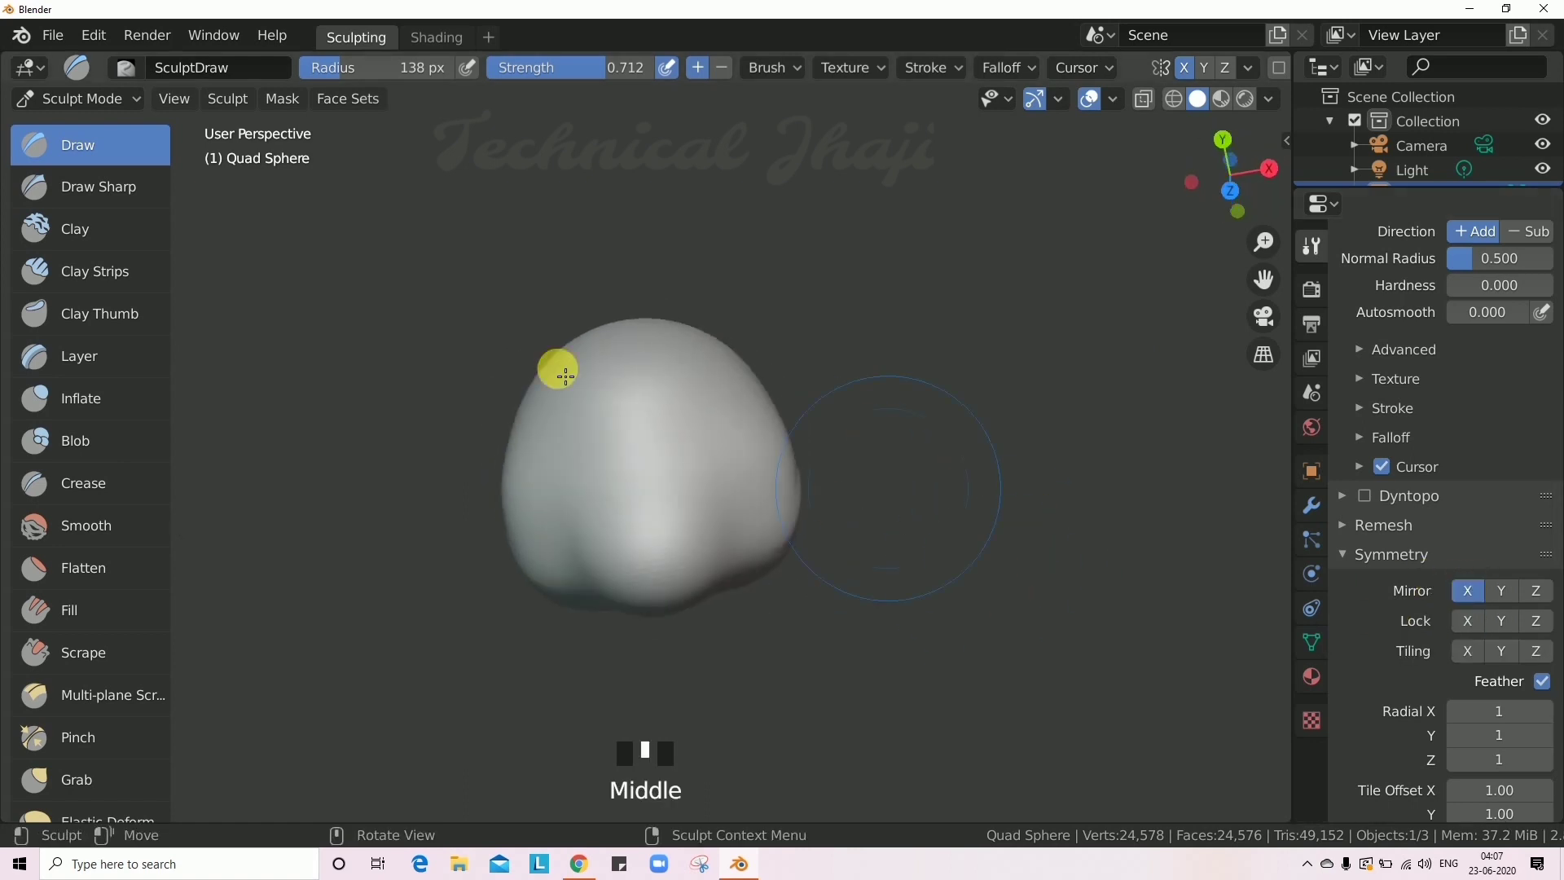
{"action": "mouse_move", "coordinate": [713, 457]}
{"action": "left_mouse_down"}
{"action": "mouse_move", "coordinate": [692, 443]}
{"action": "mouse_move", "coordinate": [678, 462]}
{"action": "mouse_move", "coordinate": [750, 482]}
{"action": "mouse_move", "coordinate": [437, 423]}
{"action": "left_mouse_up"}
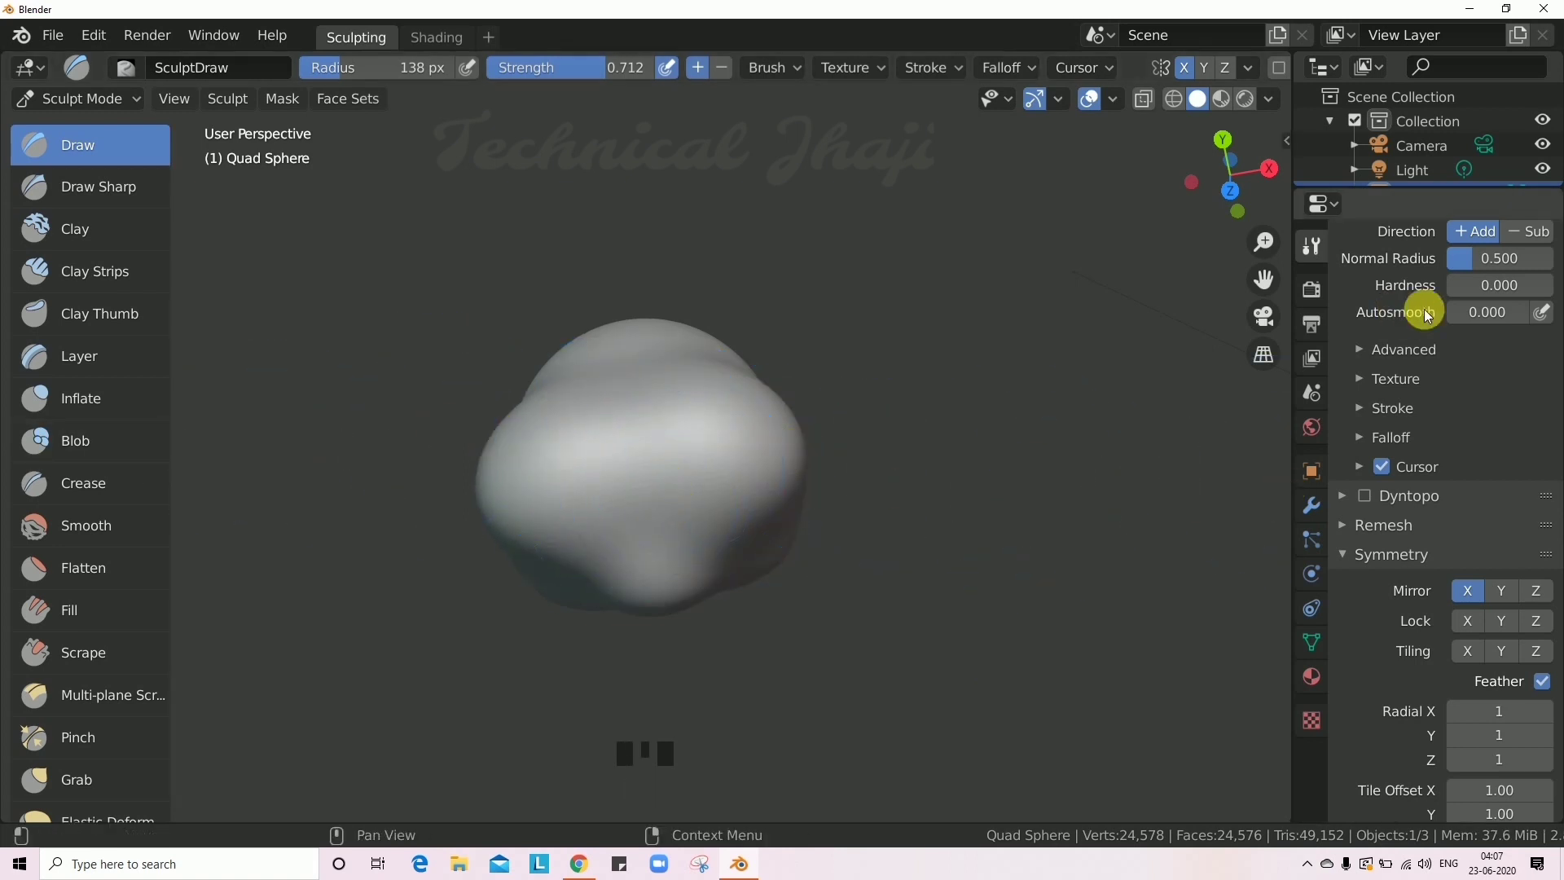
Enable Mirror Y alongside X and build up bulges on the form to test the two-axis symmetry.
{"action": "left_click", "coordinate": [1503, 595]}
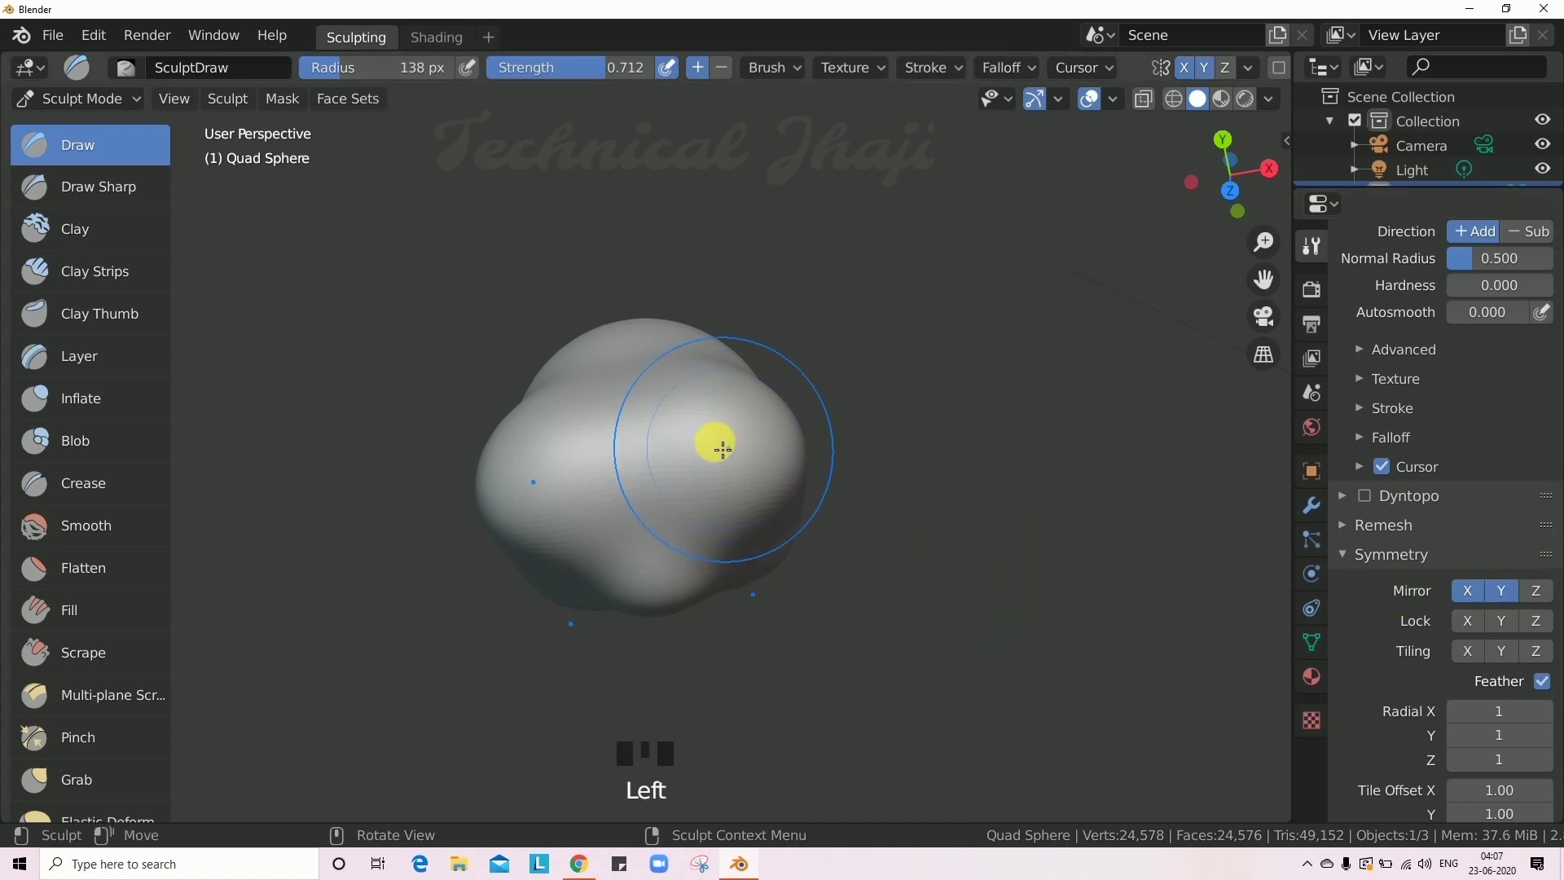
{"action": "mouse_move", "coordinate": [716, 444]}
{"action": "left_mouse_down"}
{"action": "mouse_move", "coordinate": [660, 451]}
{"action": "mouse_move", "coordinate": [760, 530]}
{"action": "mouse_move", "coordinate": [700, 494]}
{"action": "left_mouse_up"}
{"action": "mouse_move", "coordinate": [744, 500]}
{"action": "middle_mouse_down"}
{"action": "mouse_move", "coordinate": [771, 611]}
{"action": "mouse_move", "coordinate": [681, 433]}
{"action": "mouse_move", "coordinate": [742, 554]}
{"action": "mouse_move", "coordinate": [771, 574]}
{"action": "middle_mouse_up"}
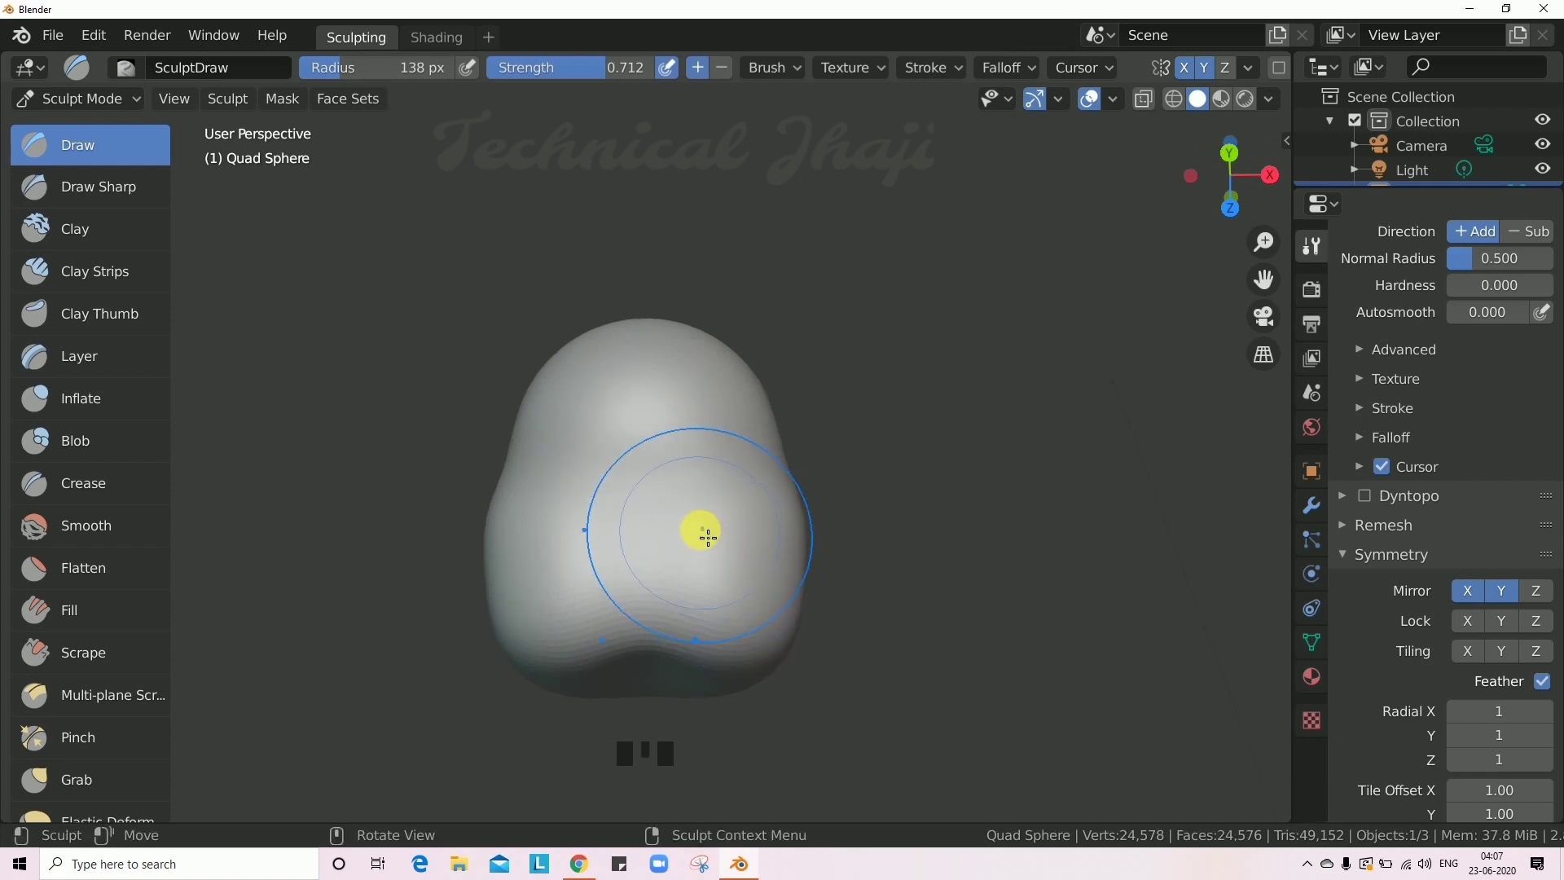
{"action": "scroll", "coordinate": [707, 536], "scroll_direction": "down", "scroll_amount": 2}
{"action": "mouse_move", "coordinate": [750, 585]}
{"action": "left_mouse_down"}
{"action": "mouse_move", "coordinate": [761, 559]}
{"action": "mouse_move", "coordinate": [747, 594]}
{"action": "left_mouse_up"}
{"action": "mouse_move", "coordinate": [761, 541]}
{"action": "middle_mouse_down"}
{"action": "mouse_move", "coordinate": [700, 470]}
{"action": "mouse_move", "coordinate": [663, 583]}
{"action": "mouse_move", "coordinate": [740, 677]}
{"action": "mouse_move", "coordinate": [646, 506]}
{"action": "mouse_move", "coordinate": [659, 590]}
{"action": "mouse_move", "coordinate": [702, 451]}
{"action": "middle_mouse_up"}
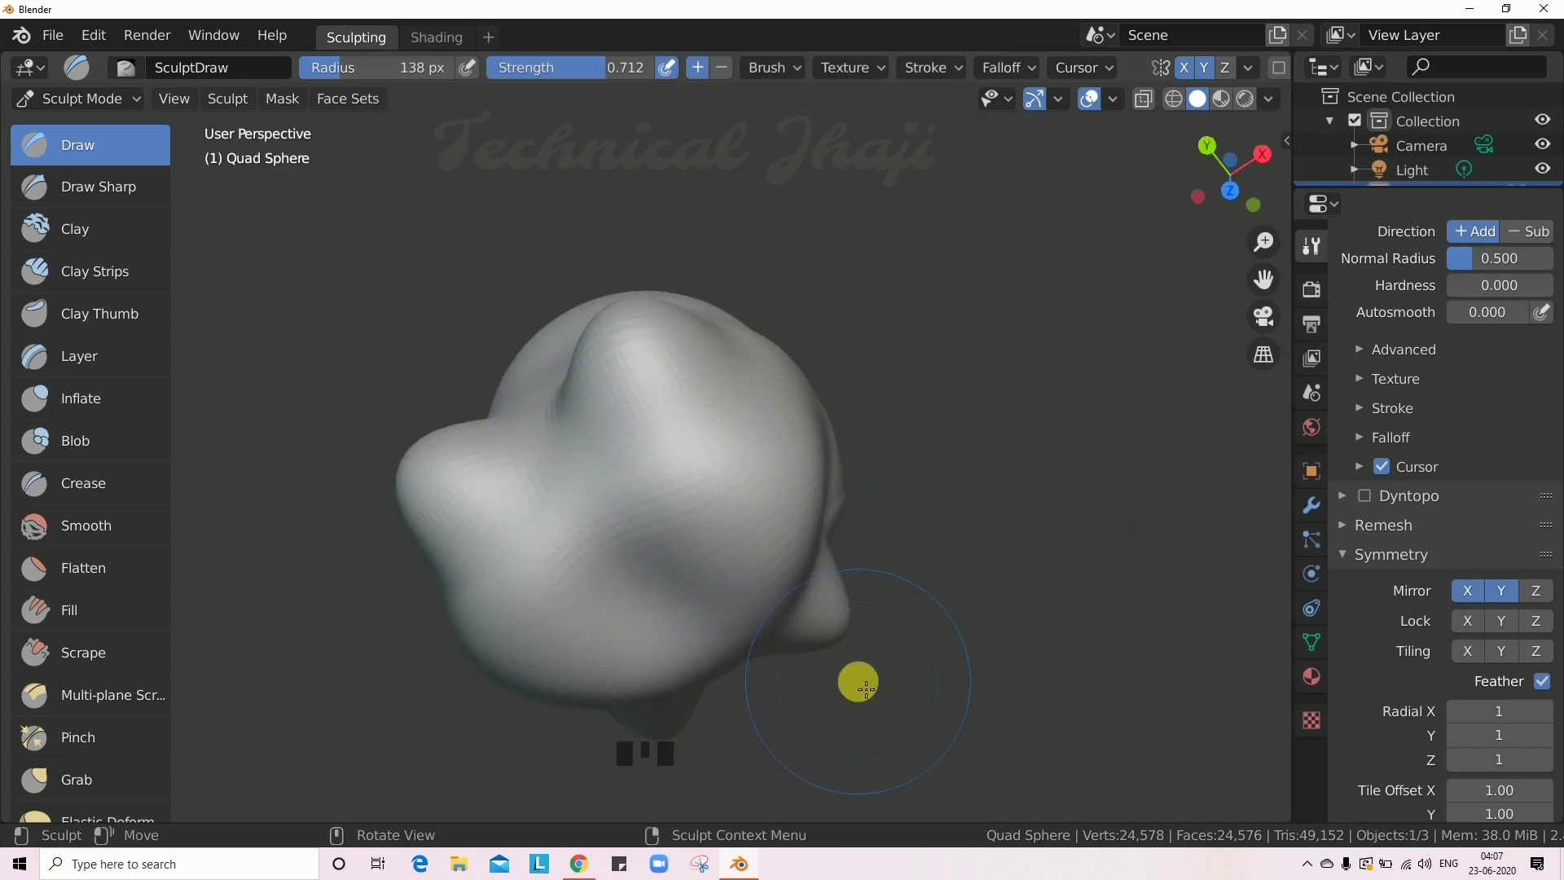
{"action": "middle_click_drag", "start_coordinate": [792, 619], "coordinate": [1164, 725]}
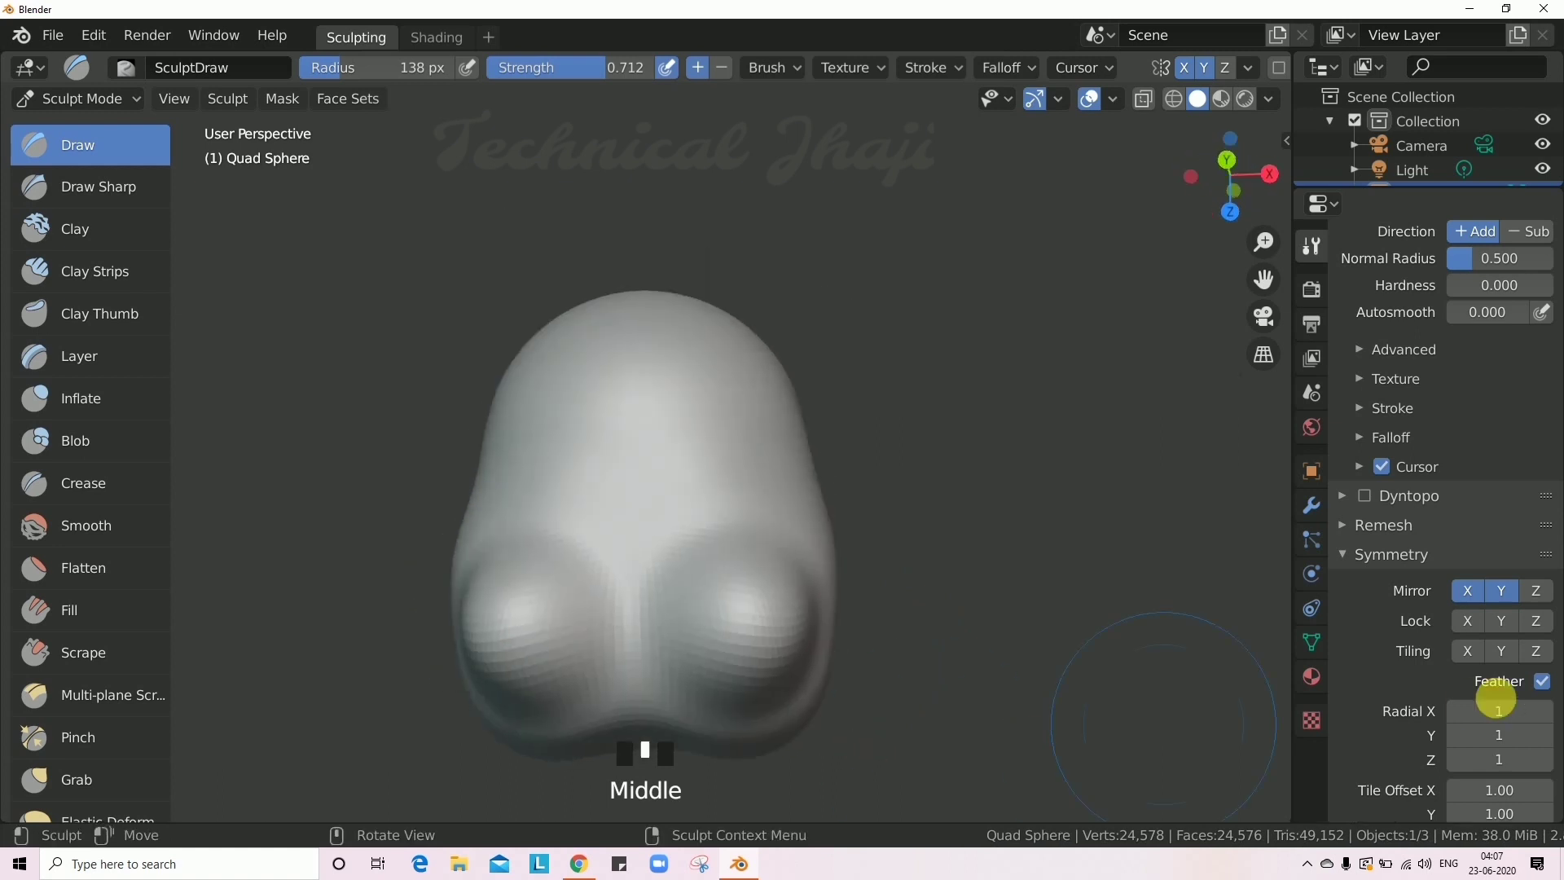
Enable Mirror Z as well and raise thick bulges around the form with strokes mirrored on all three axes.
{"action": "left_click", "coordinate": [1536, 599]}
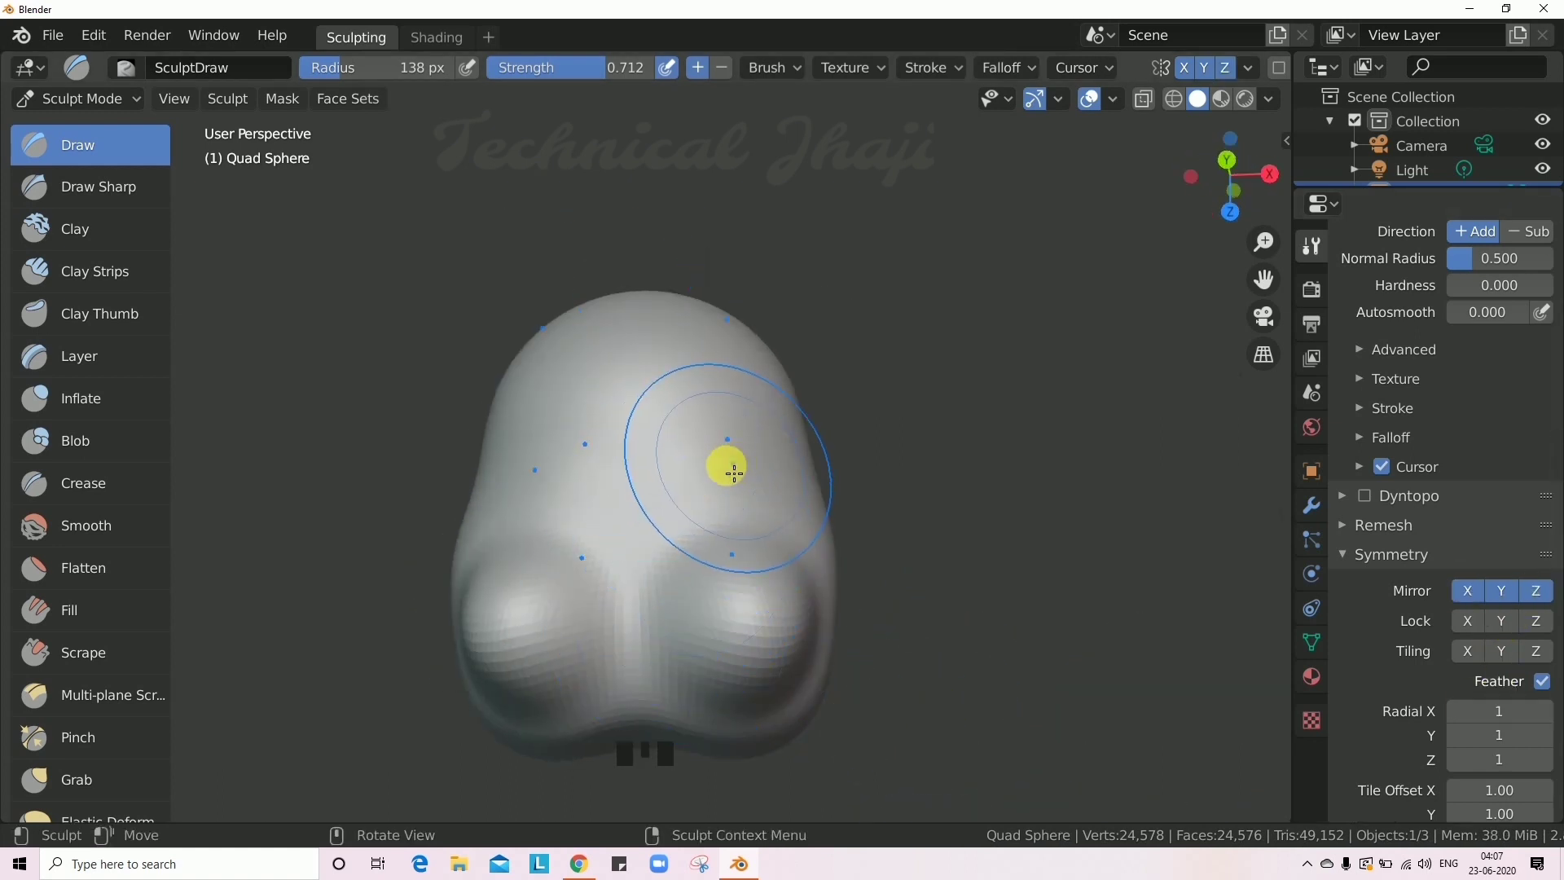
{"action": "mouse_move", "coordinate": [734, 473]}
{"action": "left_mouse_down"}
{"action": "mouse_move", "coordinate": [722, 457]}
{"action": "mouse_move", "coordinate": [775, 473]}
{"action": "left_mouse_up"}
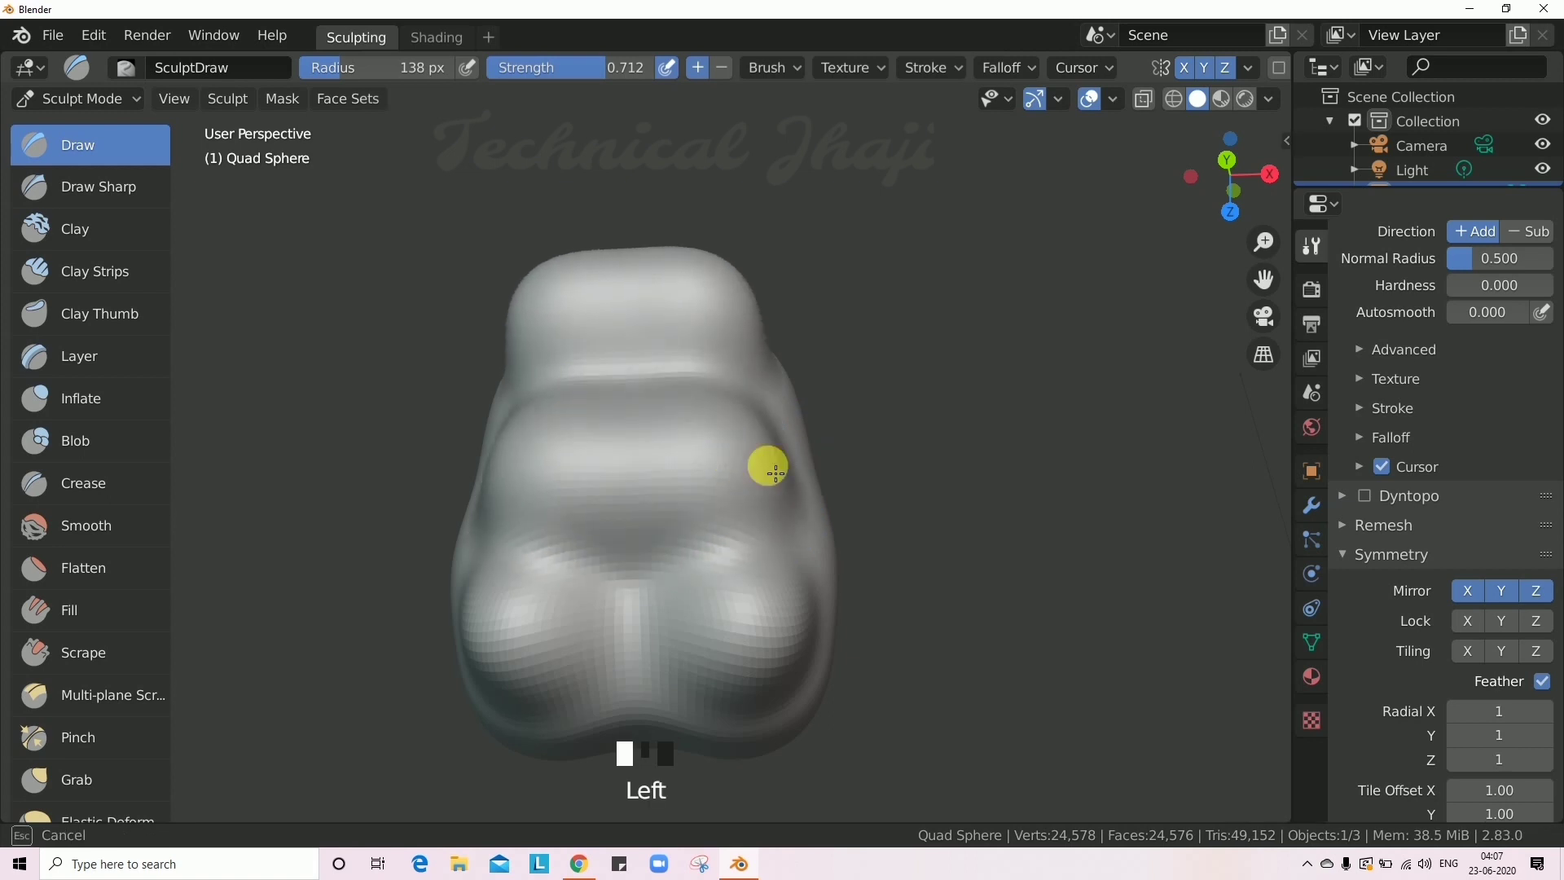
{"action": "mouse_move", "coordinate": [774, 473]}
{"action": "middle_mouse_down"}
{"action": "mouse_move", "coordinate": [712, 471]}
{"action": "mouse_move", "coordinate": [681, 579]}
{"action": "mouse_move", "coordinate": [730, 423]}
{"action": "middle_mouse_up"}
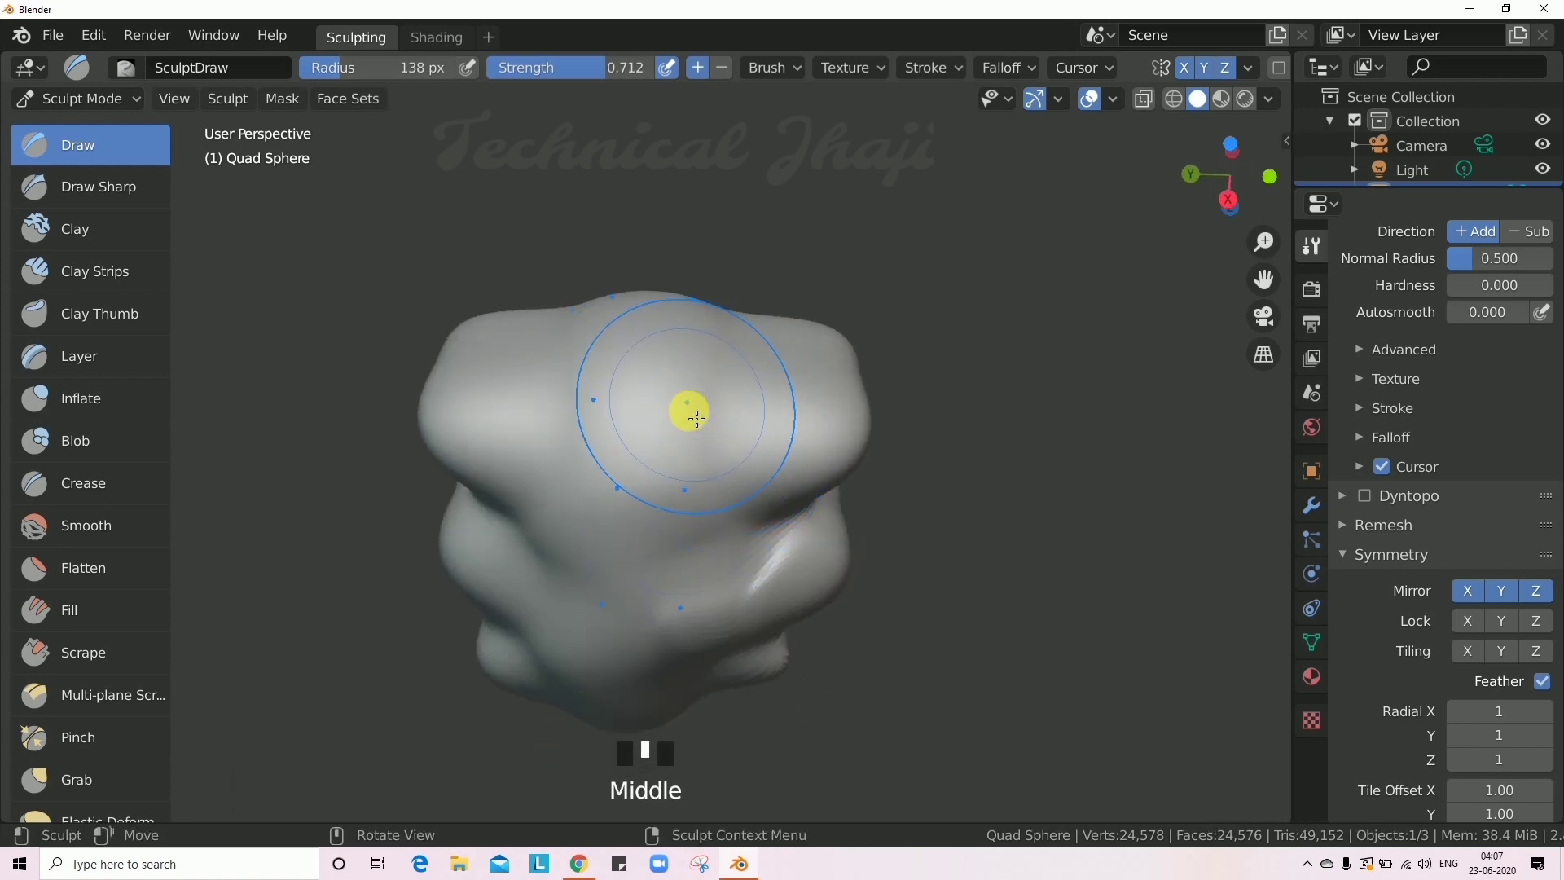
{"action": "mouse_move", "coordinate": [697, 418]}
{"action": "left_mouse_down"}
{"action": "mouse_move", "coordinate": [664, 429]}
{"action": "mouse_move", "coordinate": [639, 586]}
{"action": "mouse_move", "coordinate": [675, 429]}
{"action": "mouse_move", "coordinate": [750, 454]}
{"action": "left_mouse_up"}
{"action": "mouse_move", "coordinate": [751, 454]}
{"action": "middle_mouse_down"}
{"action": "mouse_move", "coordinate": [660, 325]}
{"action": "mouse_move", "coordinate": [646, 440]}
{"action": "mouse_move", "coordinate": [788, 424]}
{"action": "middle_mouse_up"}
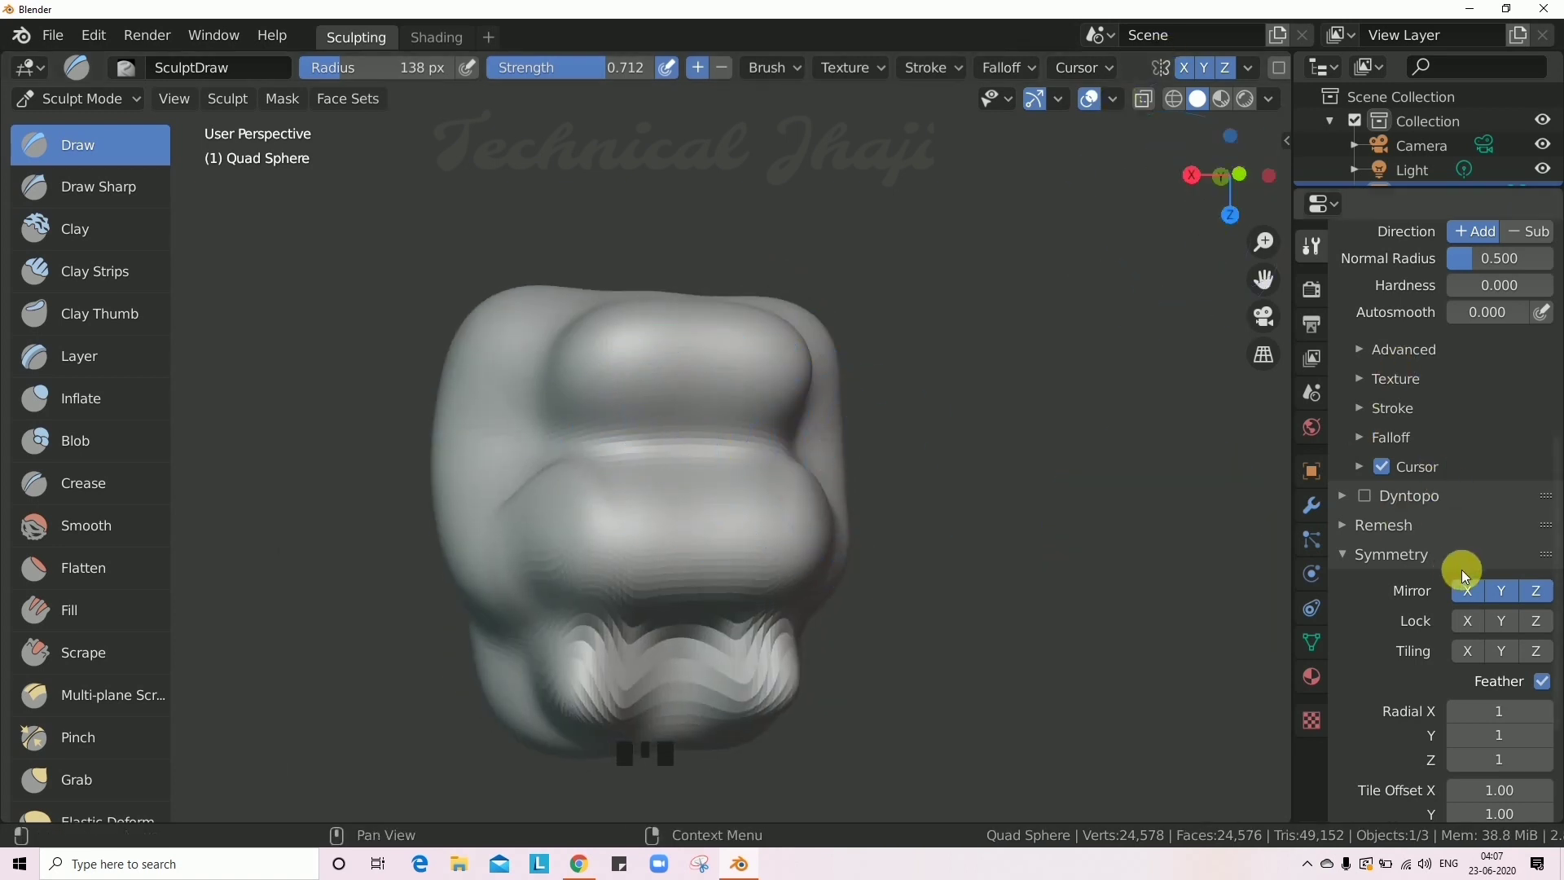
Toggle the Mirror axes to try different combinations and leave X, Y and Z mirroring turned off.
{"action": "left_click", "coordinate": [1498, 594]}
{"action": "left_click", "coordinate": [1523, 599]}
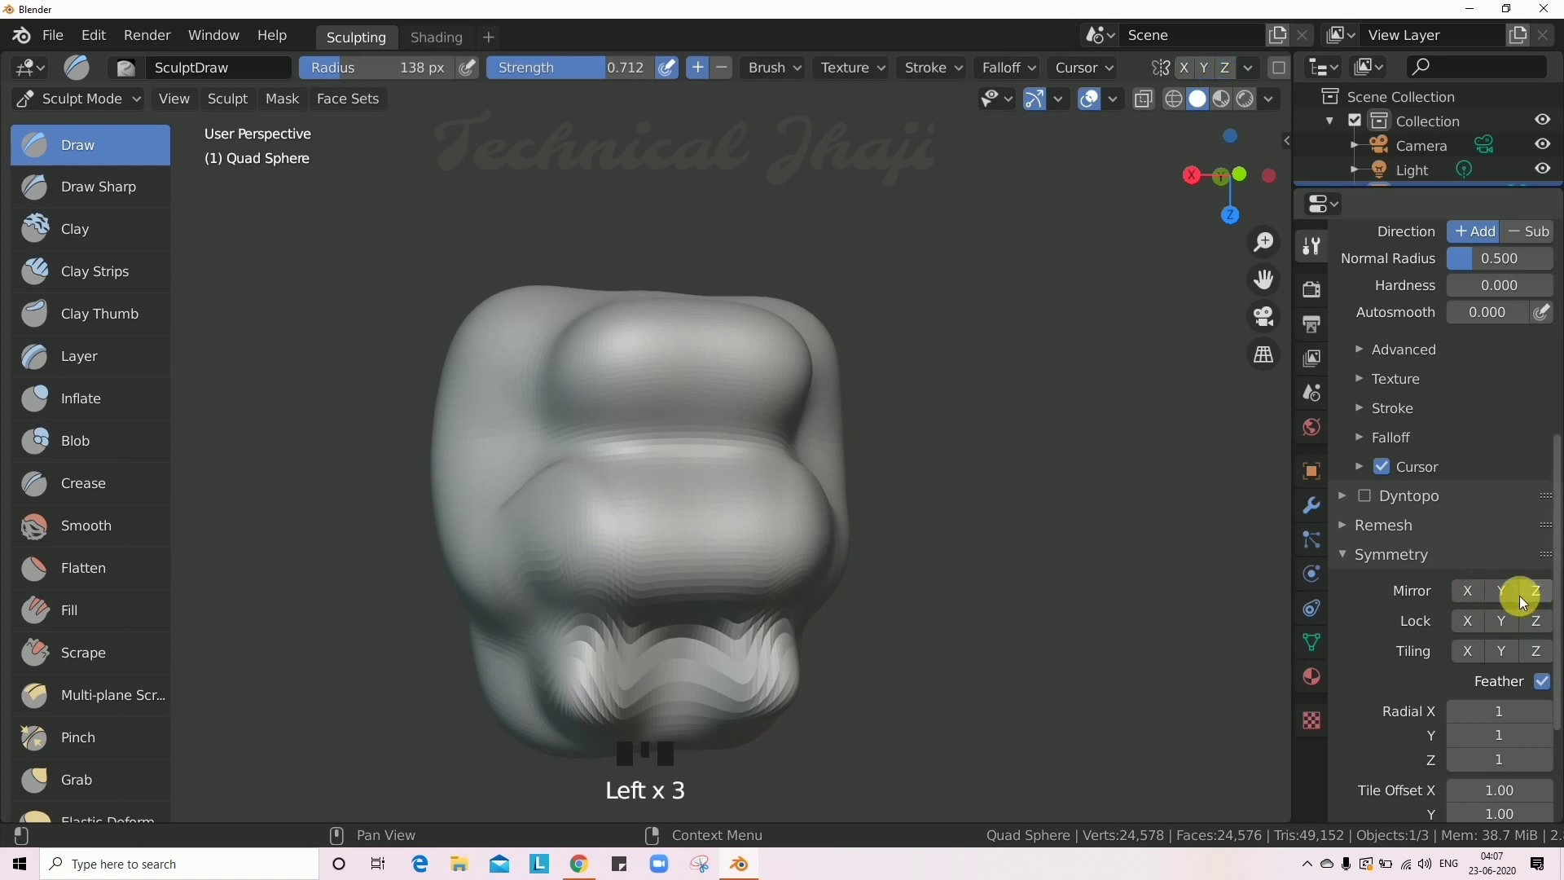
{"action": "left_click", "coordinate": [1476, 599]}
{"action": "left_click", "coordinate": [1502, 595]}
{"action": "left_click", "coordinate": [1503, 598]}
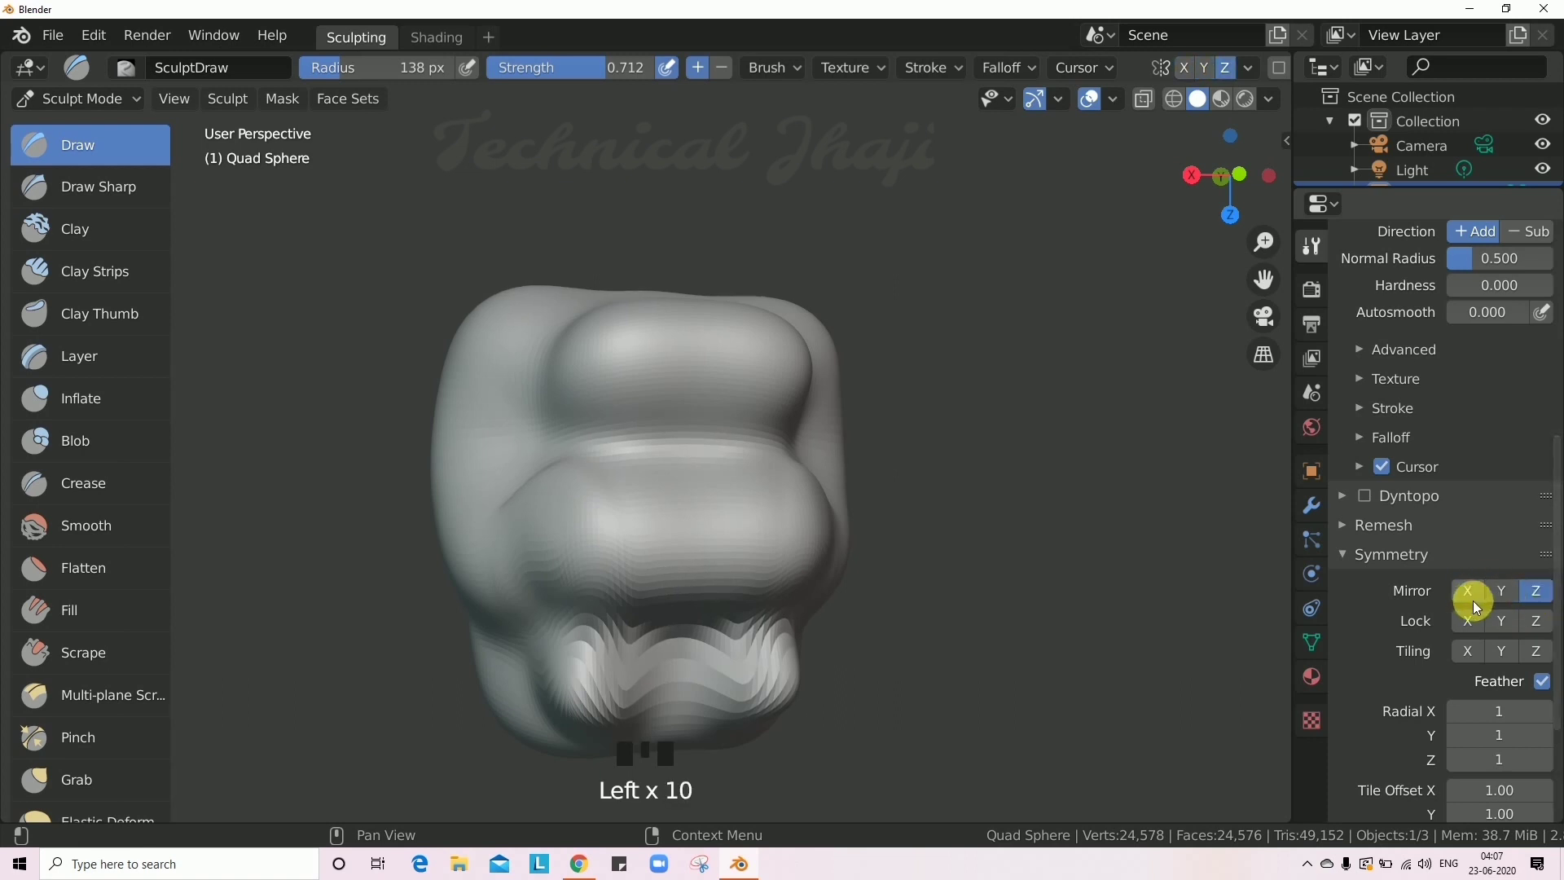
{"action": "left_click", "coordinate": [1473, 600]}
{"action": "left_click", "coordinate": [1481, 596]}
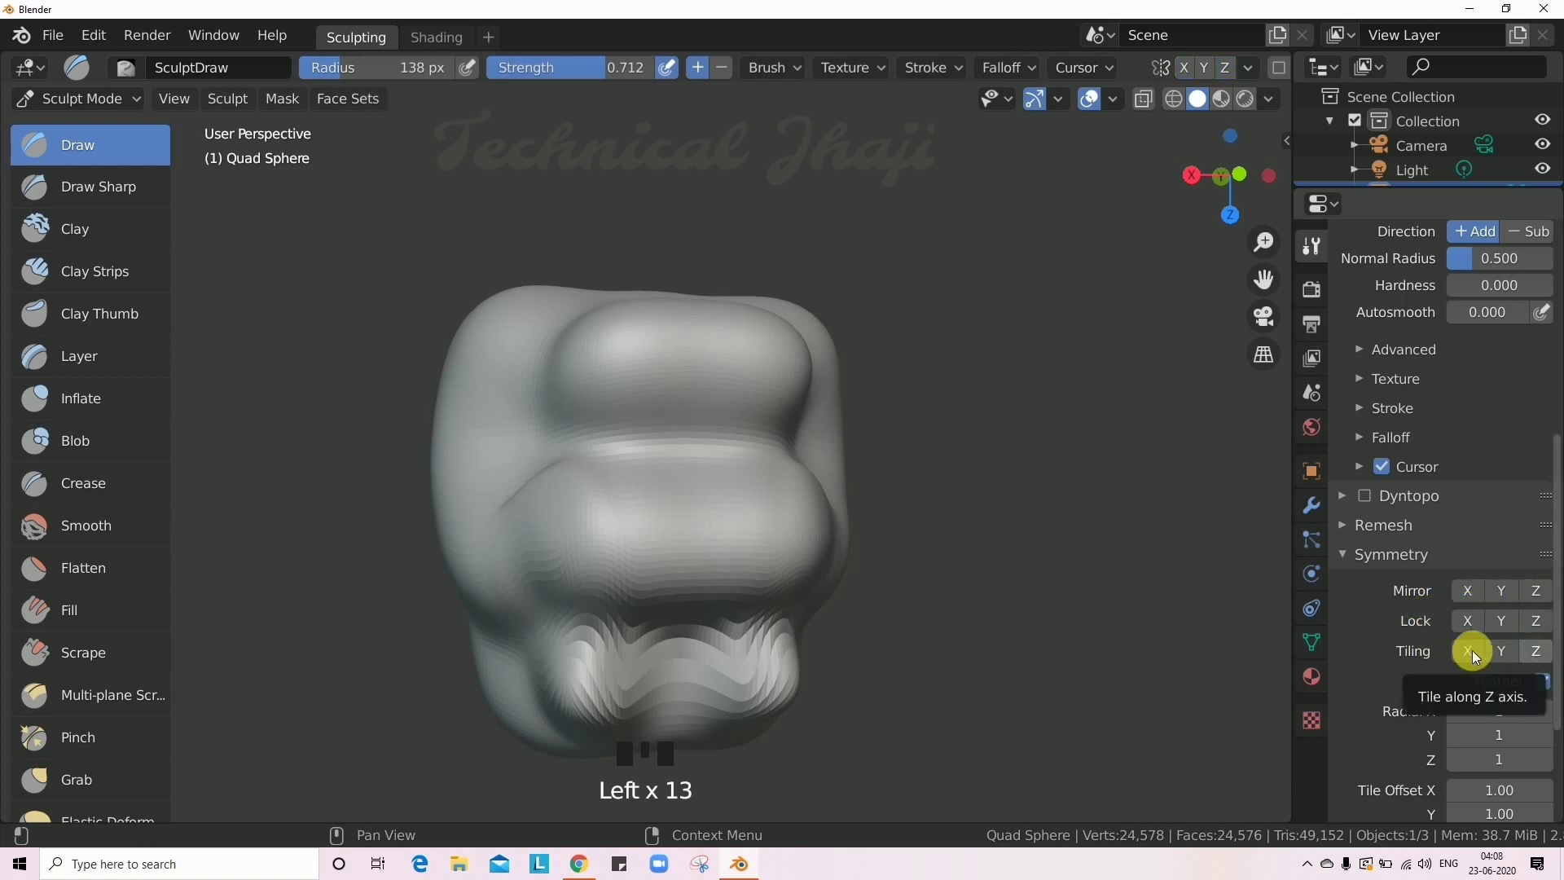
Review the Lock, Tiling, Radial and Tile Offset settings, collapse the Symmetry section and inspect the sculpted form.
{"action": "scroll", "coordinate": [1502, 681], "scroll_direction": "down", "scroll_amount": 3}
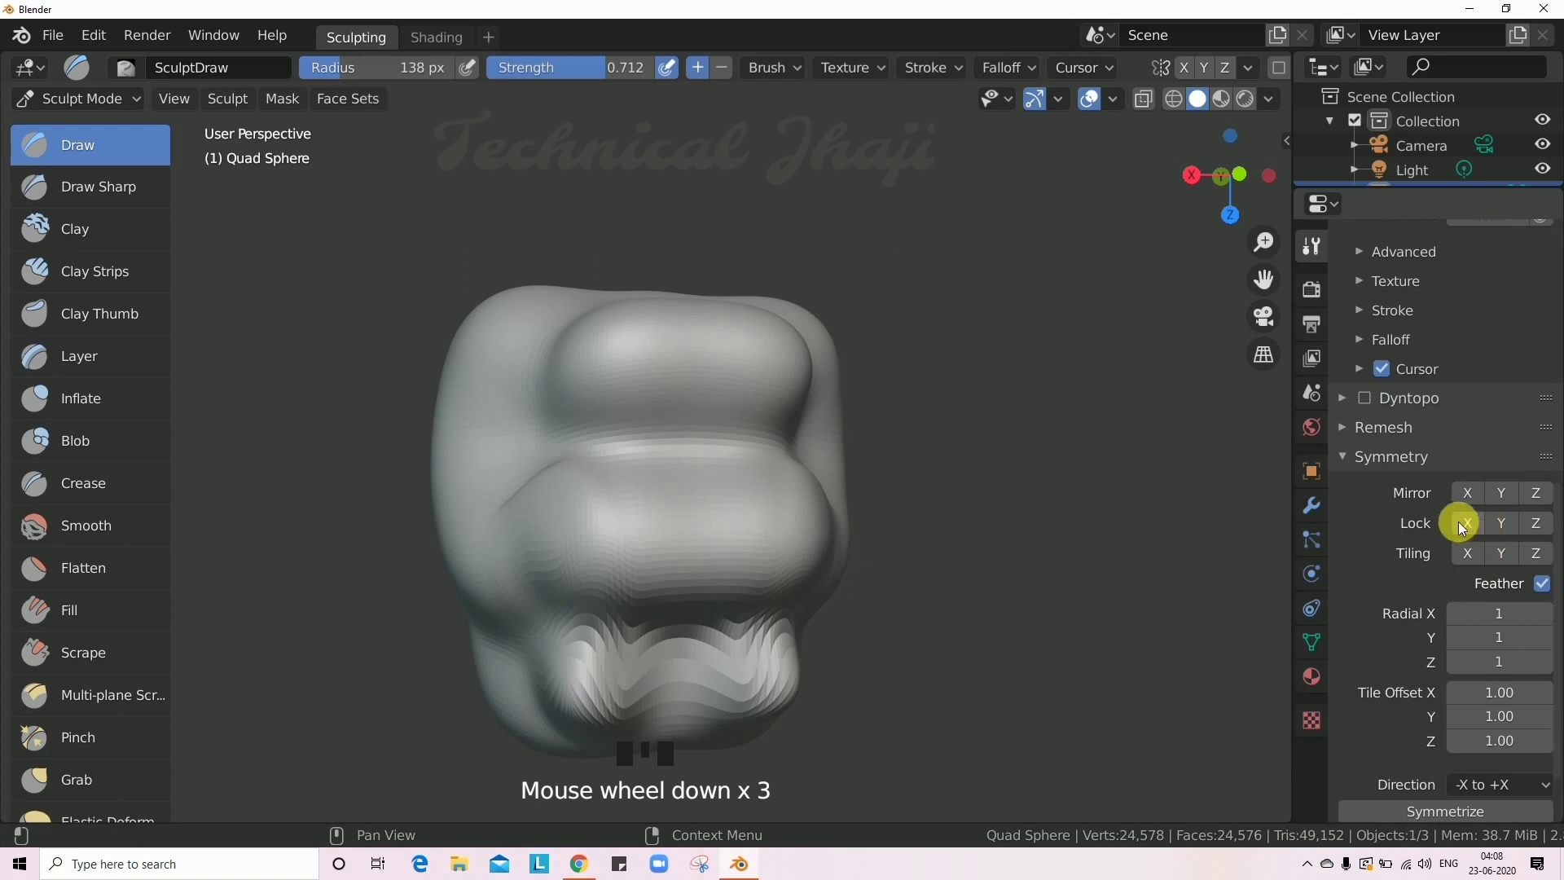
{"action": "scroll", "coordinate": [1478, 671], "scroll_direction": "down", "scroll_amount": 3}
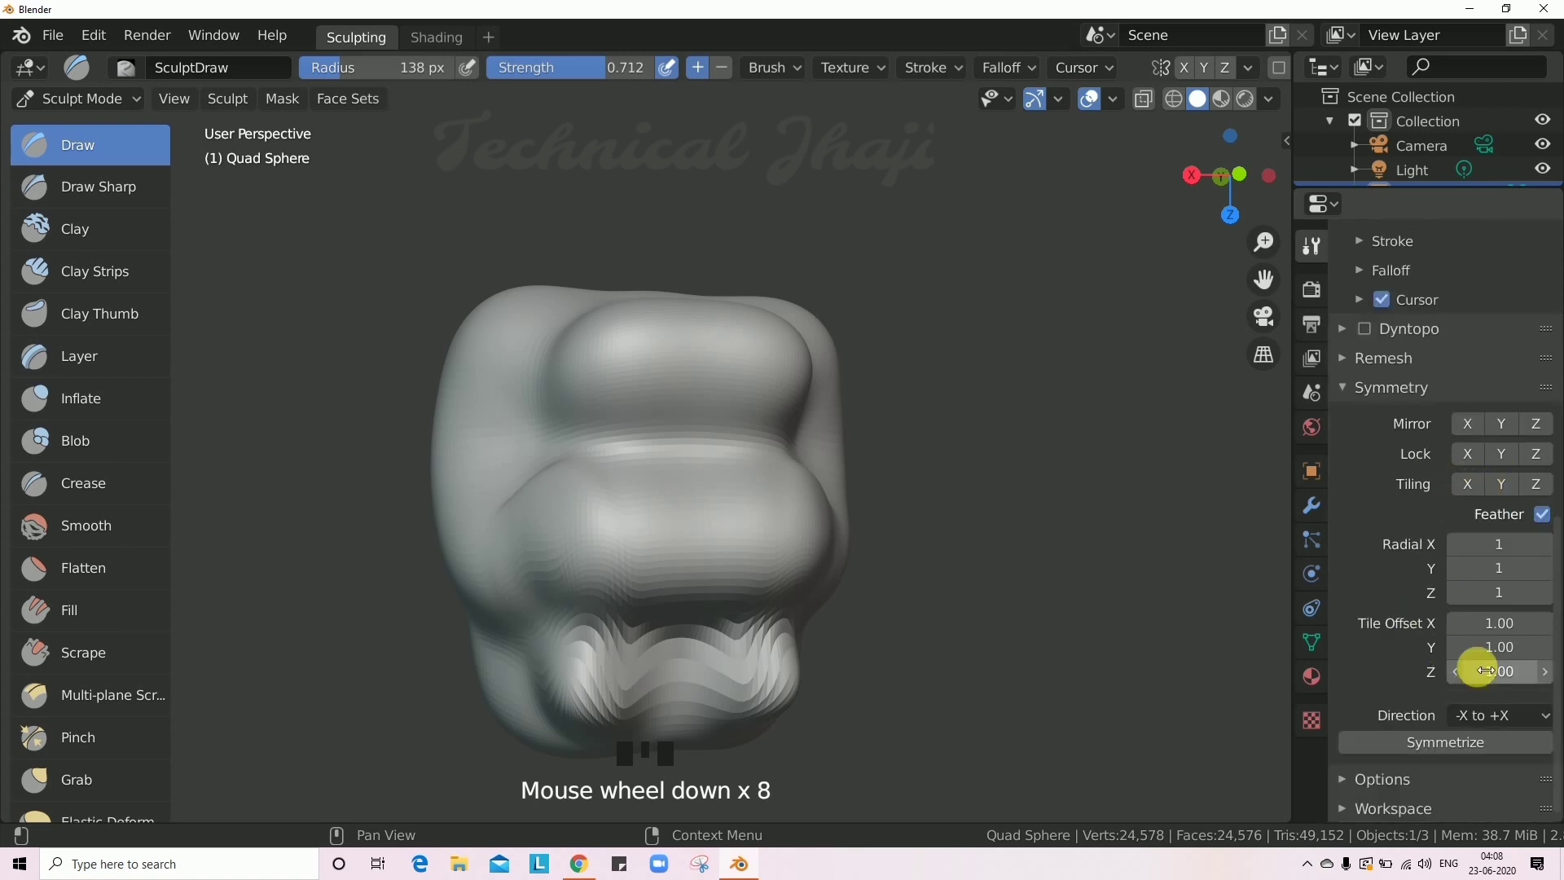
{"action": "scroll", "coordinate": [1478, 670], "scroll_direction": "up", "scroll_amount": 6}
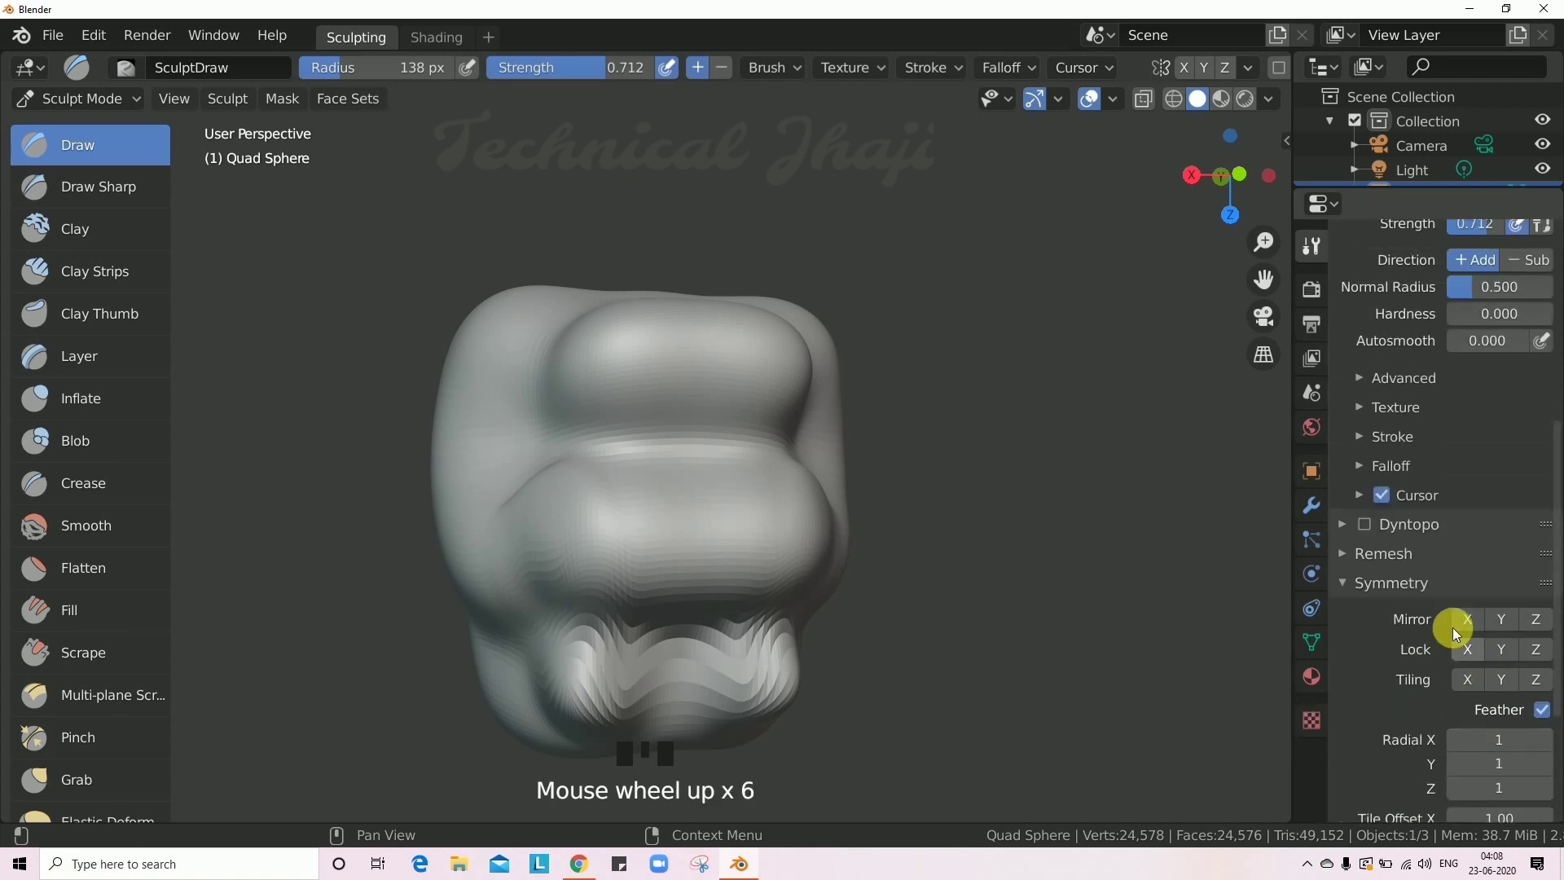
{"action": "left_click", "coordinate": [1355, 582]}
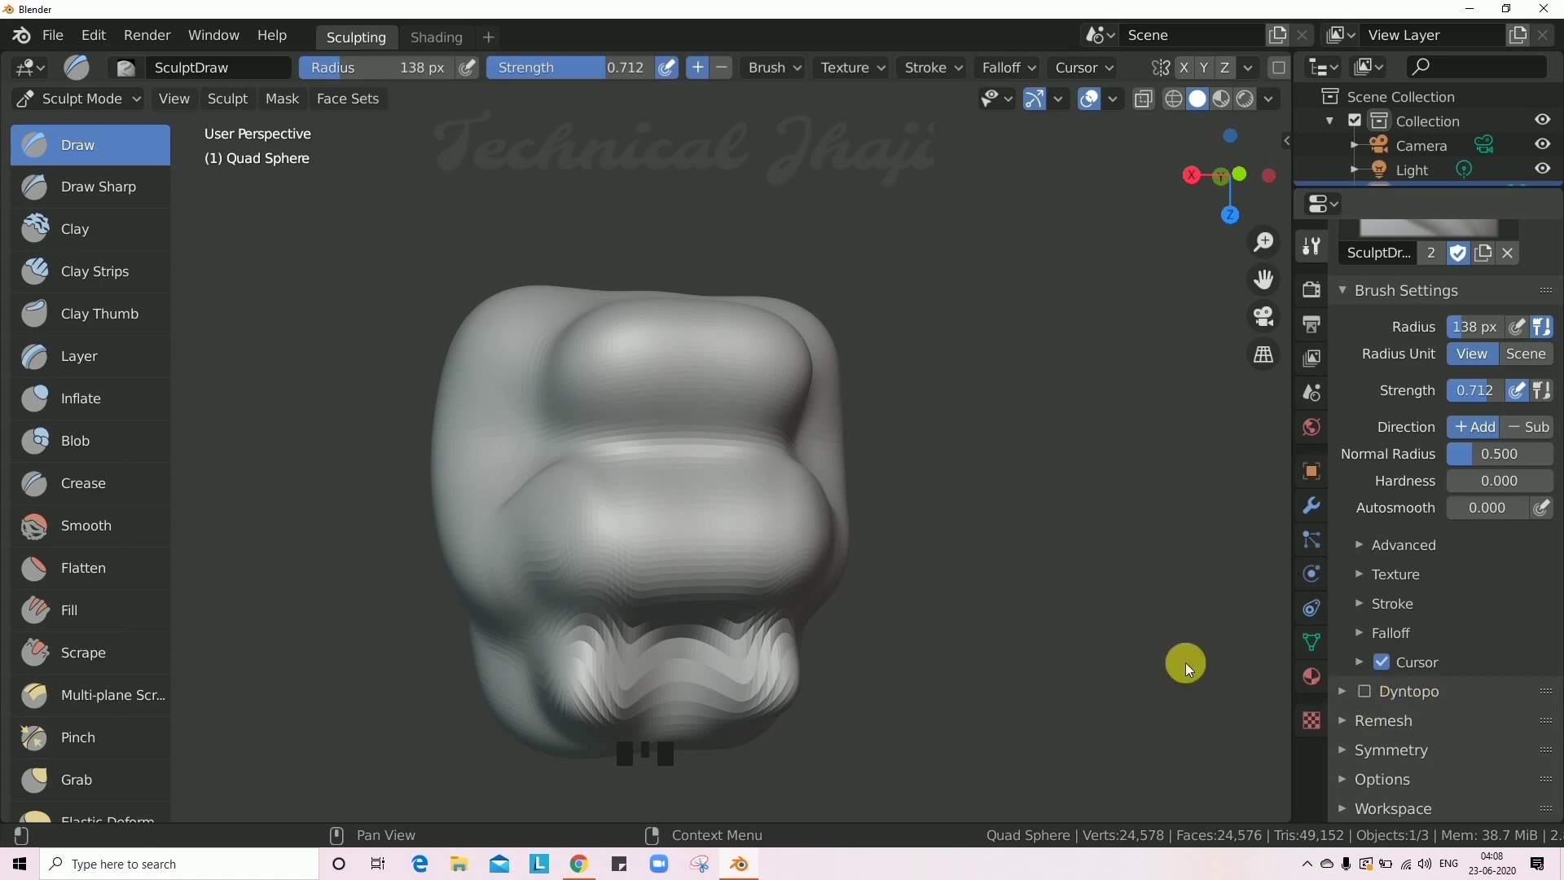
{"action": "middle_click_drag", "start_coordinate": [632, 448], "coordinate": [891, 576]}
{"action": "scroll", "coordinate": [724, 516], "scroll_direction": "up", "scroll_amount": 2}
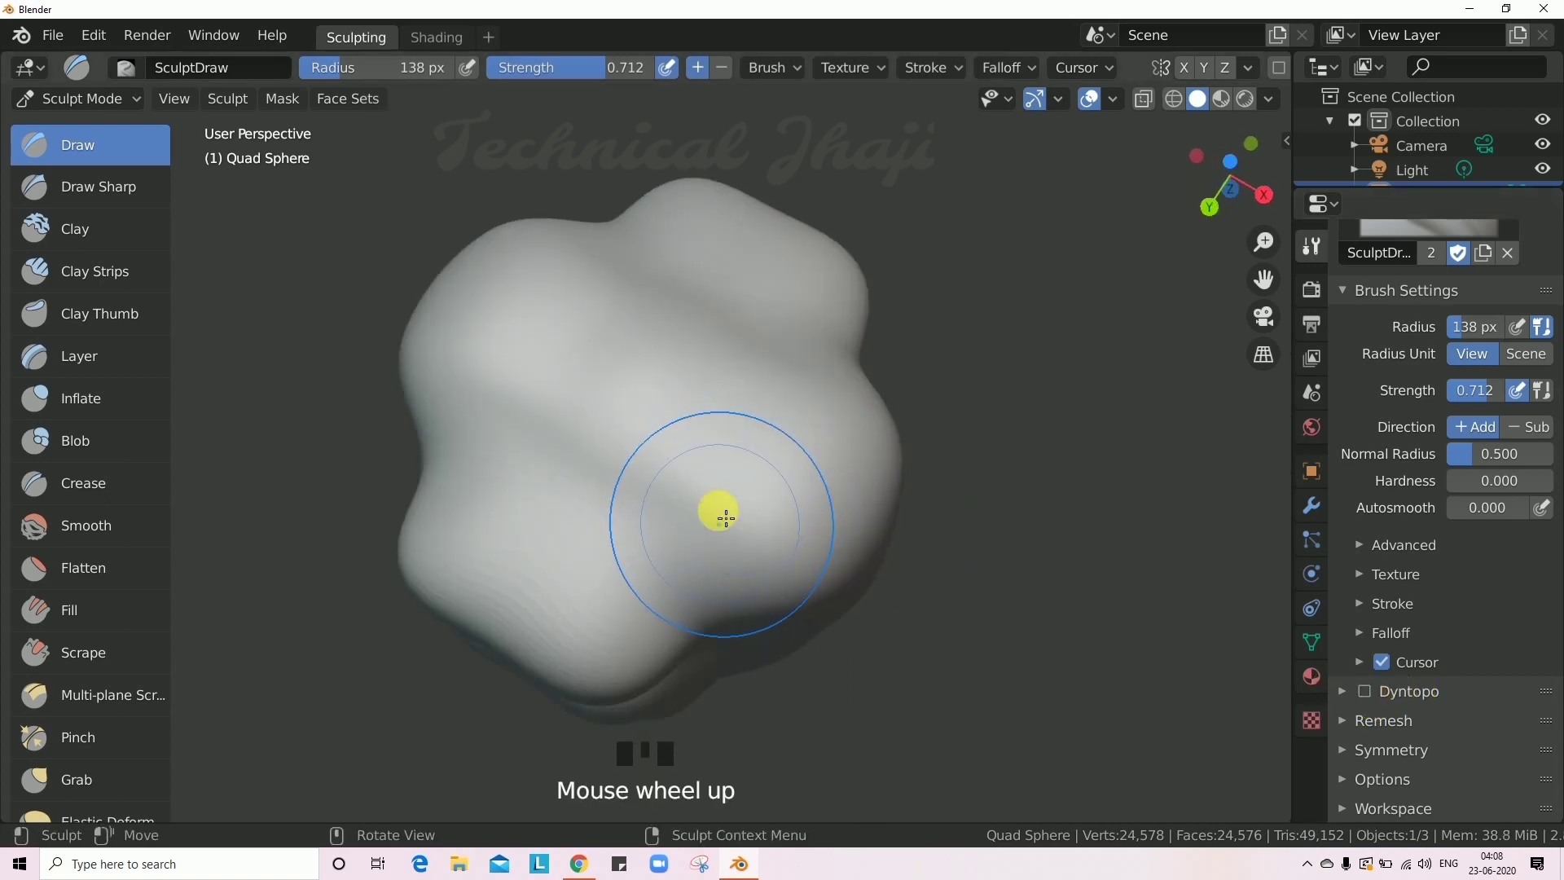
Enable Dyntopo and raise three connected ridges across the front of the form with Draw strokes to test dynamic topology.
{"action": "left_click", "coordinate": [1364, 693]}
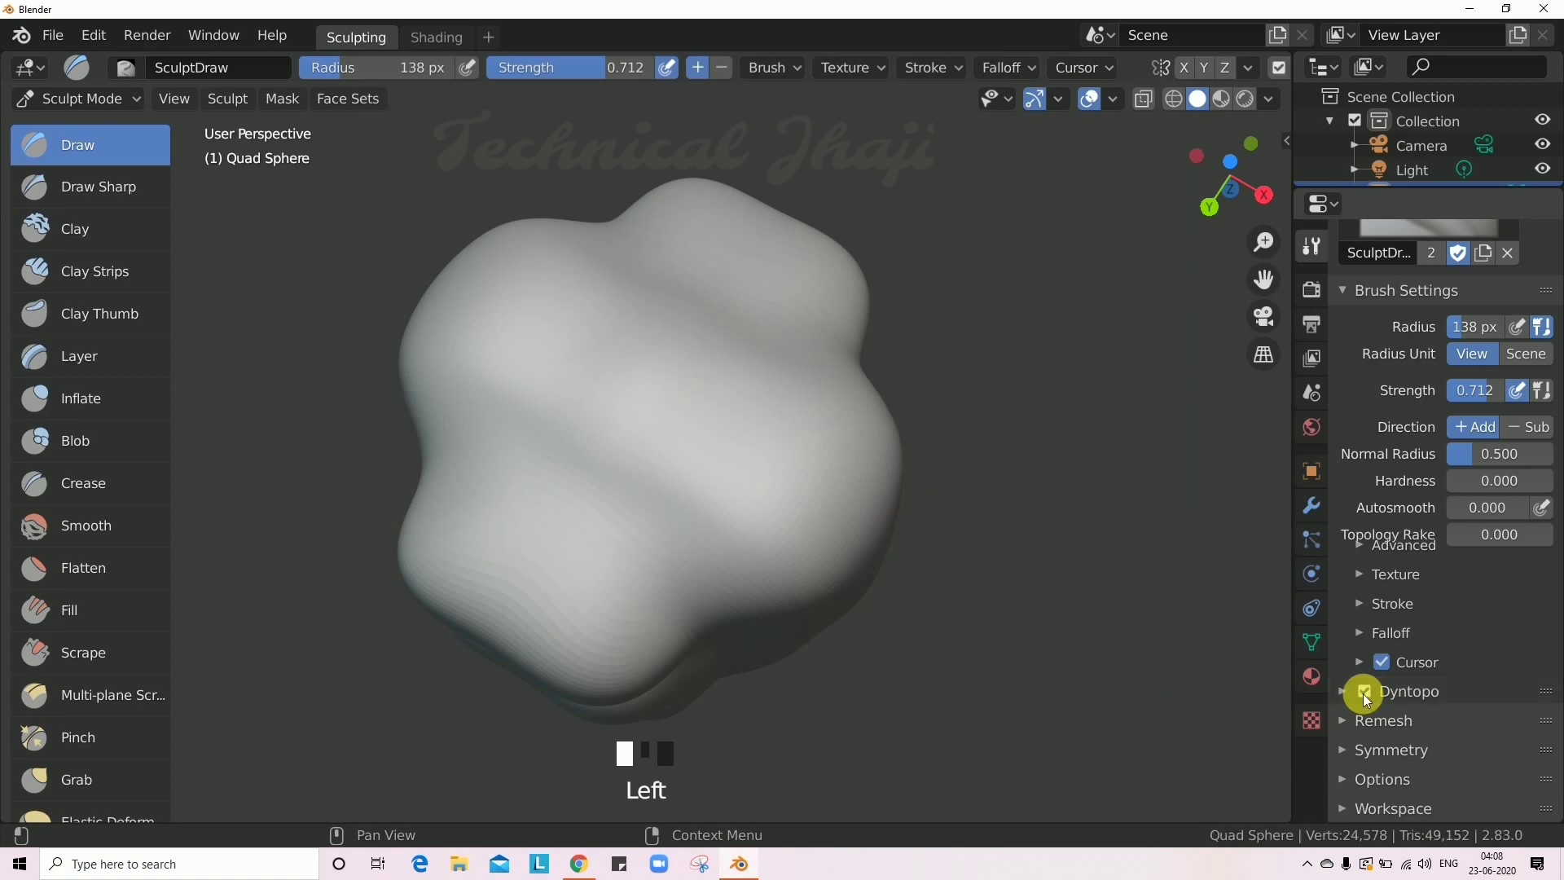
{"action": "scroll", "coordinate": [676, 545], "scroll_direction": "up", "scroll_amount": 4}
{"action": "scroll", "coordinate": [672, 540], "scroll_direction": "down", "scroll_amount": 2}
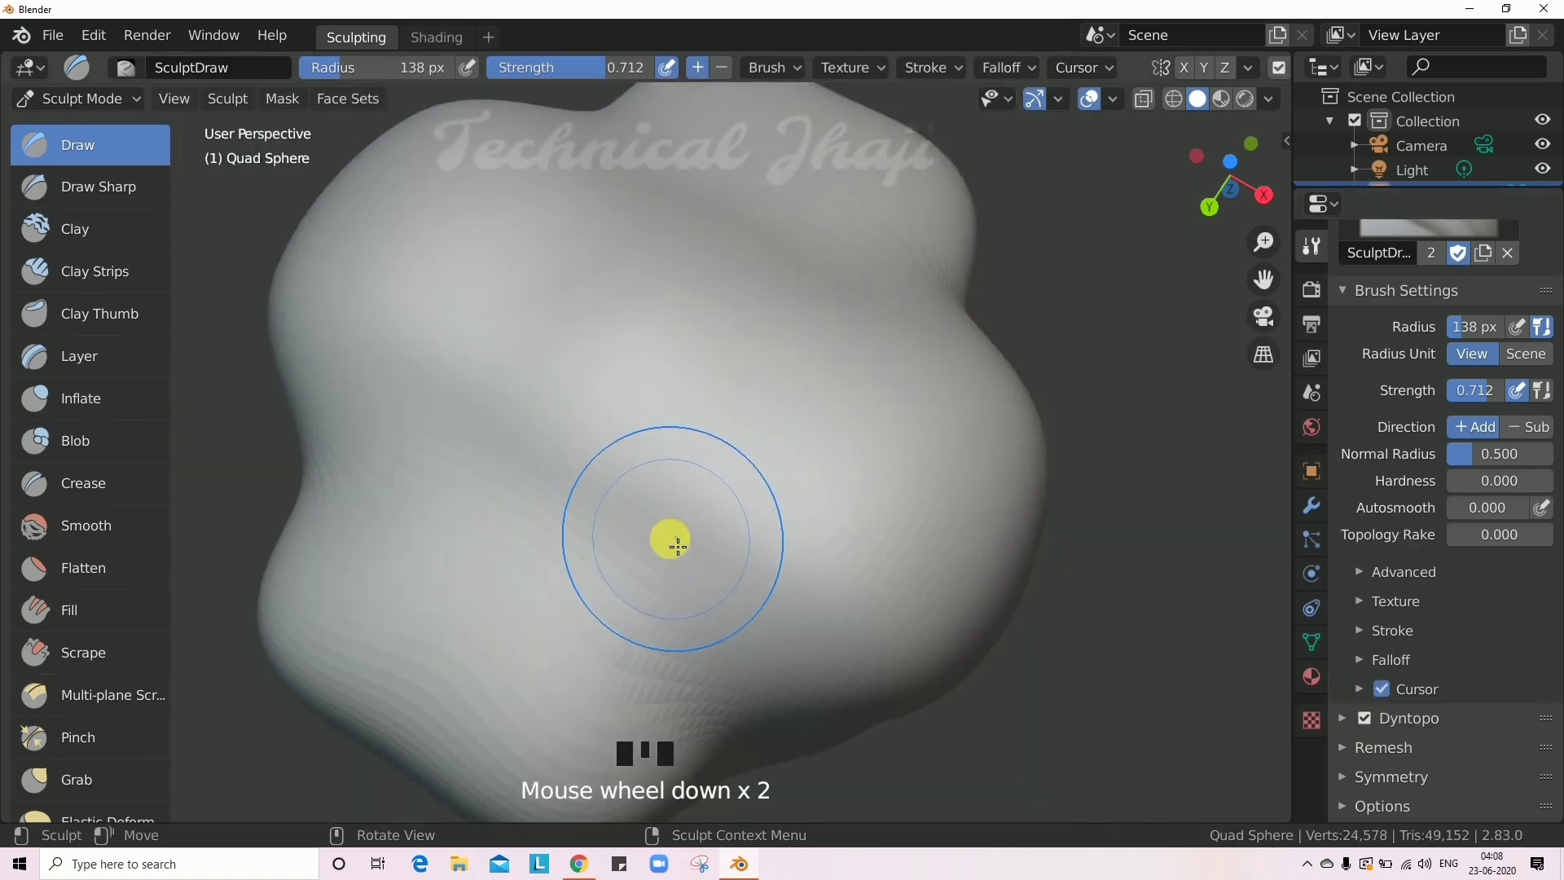
{"action": "scroll", "coordinate": [970, 594], "scroll_direction": "up", "scroll_amount": 4}
{"action": "scroll", "coordinate": [1112, 684], "scroll_direction": "down", "scroll_amount": 2}
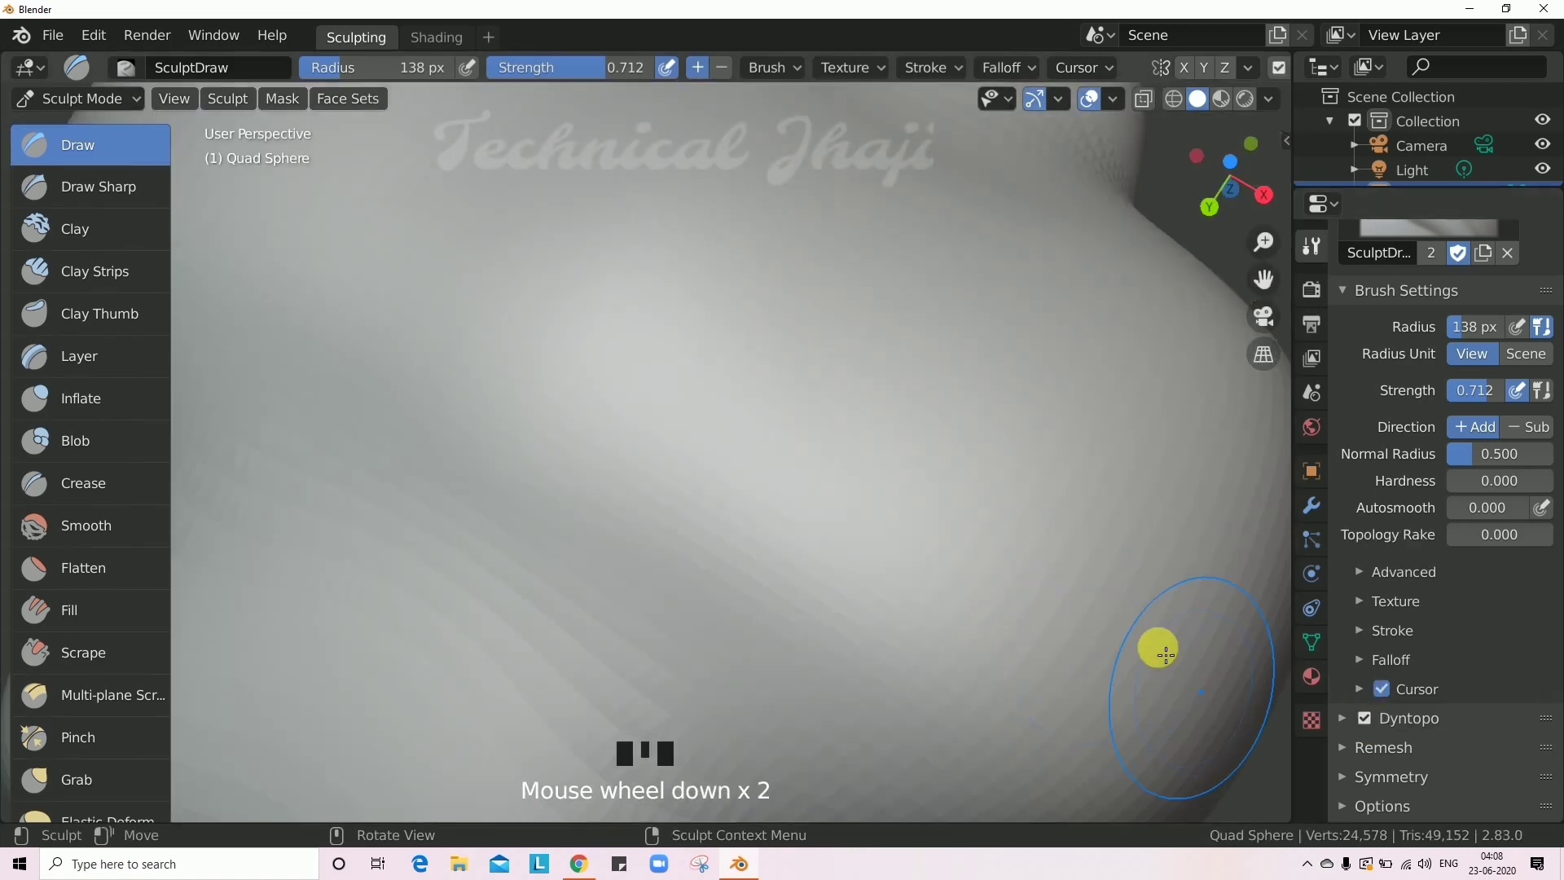
{"action": "left_click_drag", "start_coordinate": [1156, 646], "coordinate": [943, 534]}
{"action": "mouse_move", "coordinate": [1097, 478]}
{"action": "left_mouse_down"}
{"action": "mouse_move", "coordinate": [911, 440]}
{"action": "mouse_move", "coordinate": [736, 443]}
{"action": "left_mouse_up"}
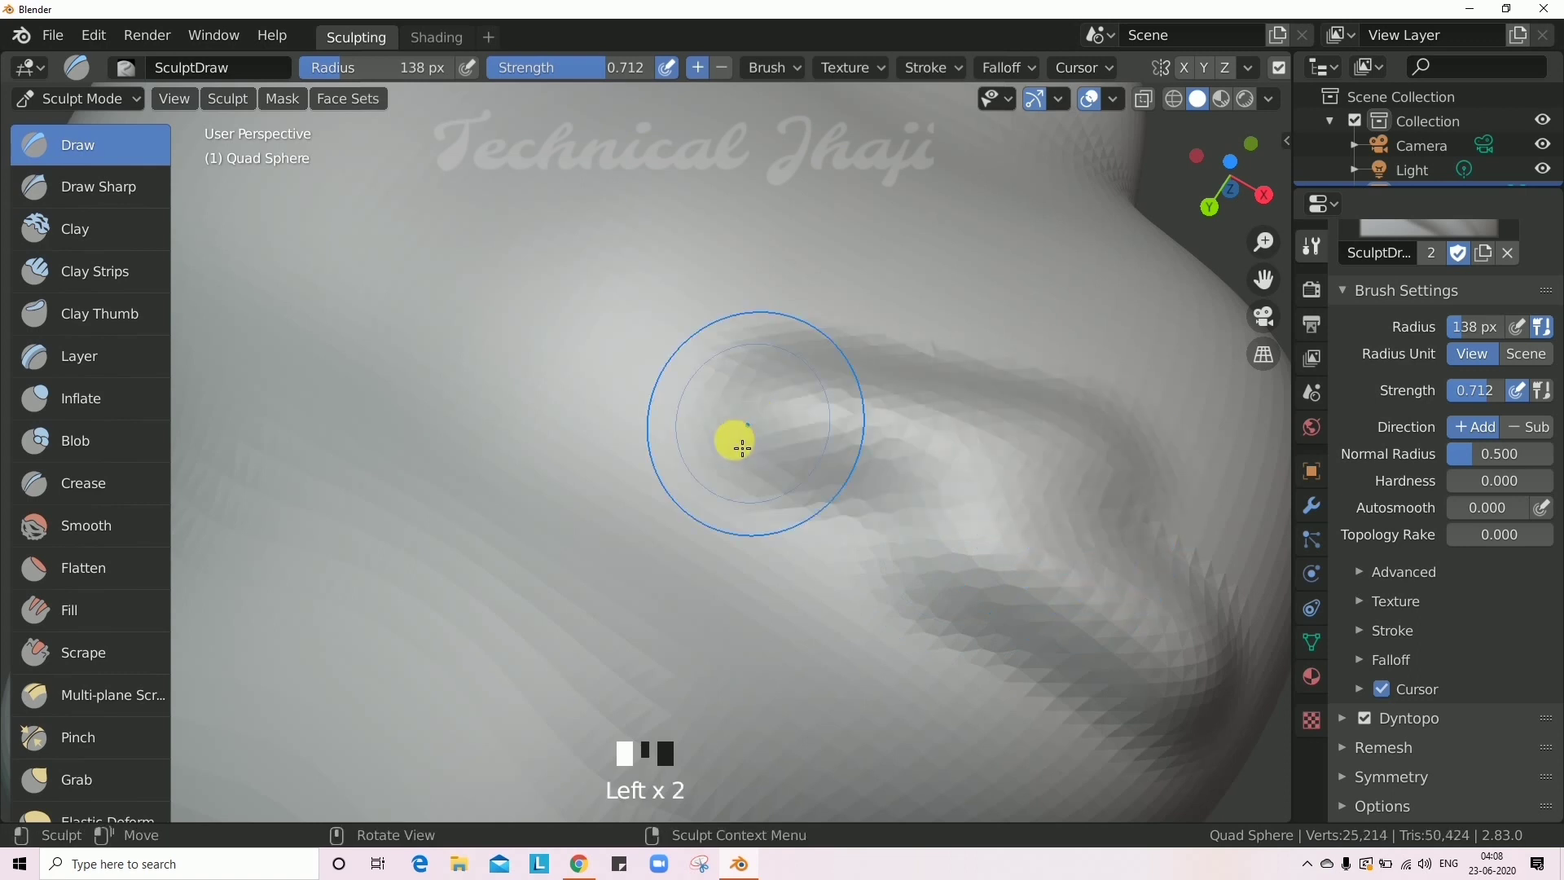
{"action": "left_click_drag", "start_coordinate": [866, 576], "coordinate": [489, 306]}
{"action": "scroll", "coordinate": [788, 372], "scroll_direction": "down", "scroll_amount": 3}
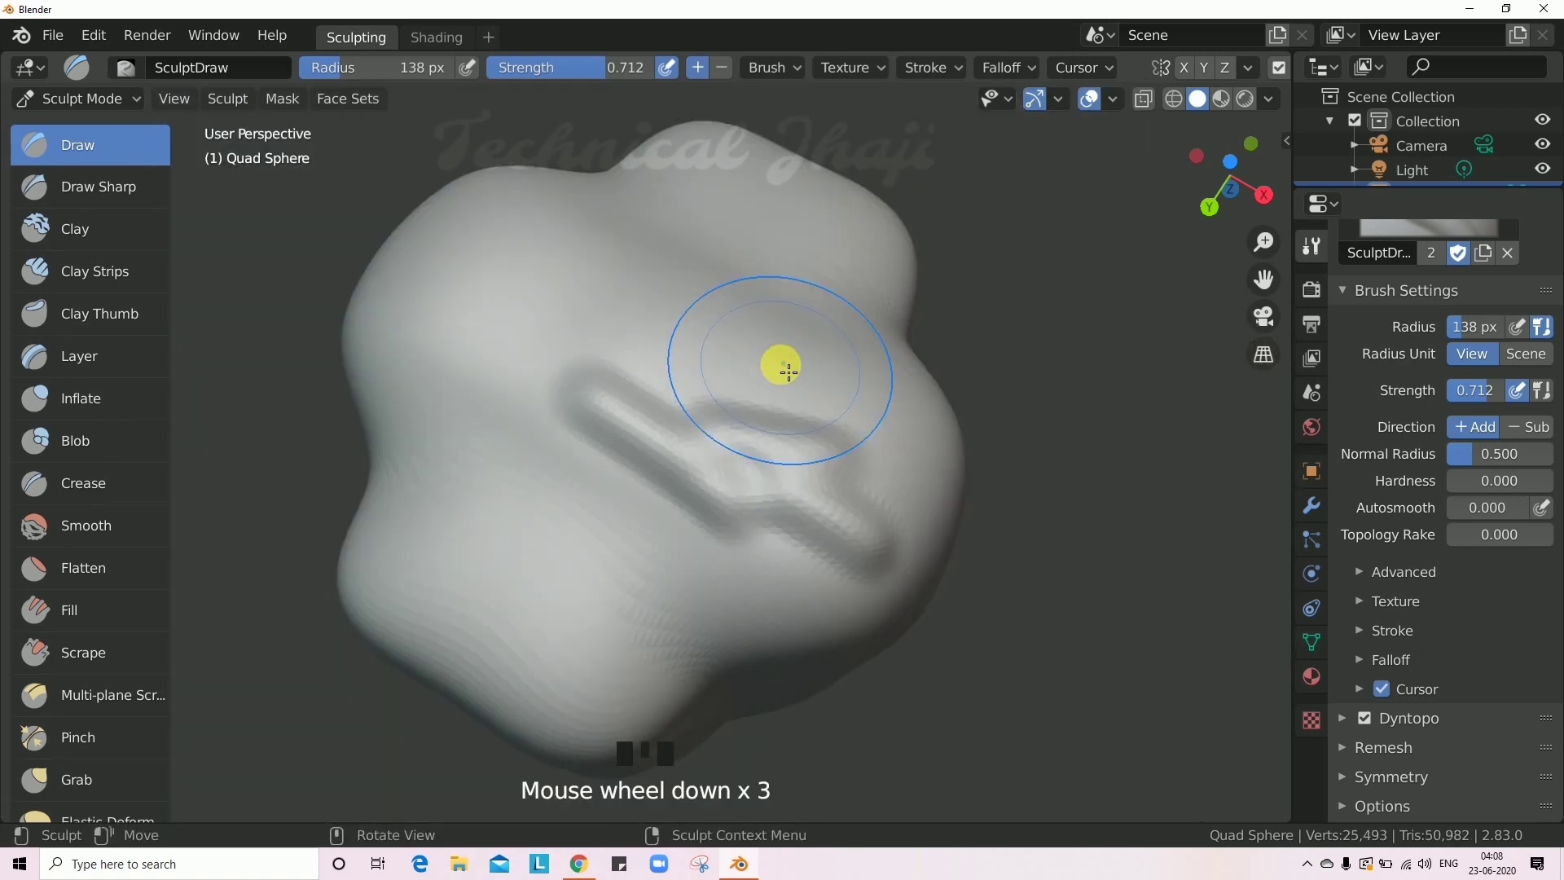
Try a Draw stroke over the ridges at a wider zoom level to compare the mesh detail, and undo it.
{"action": "mouse_move", "coordinate": [709, 360]}
{"action": "left_mouse_down"}
{"action": "mouse_move", "coordinate": [709, 310]}
{"action": "mouse_move", "coordinate": [758, 372]}
{"action": "left_mouse_up"}
{"action": "scroll", "coordinate": [757, 373], "scroll_direction": "down", "scroll_amount": 1}
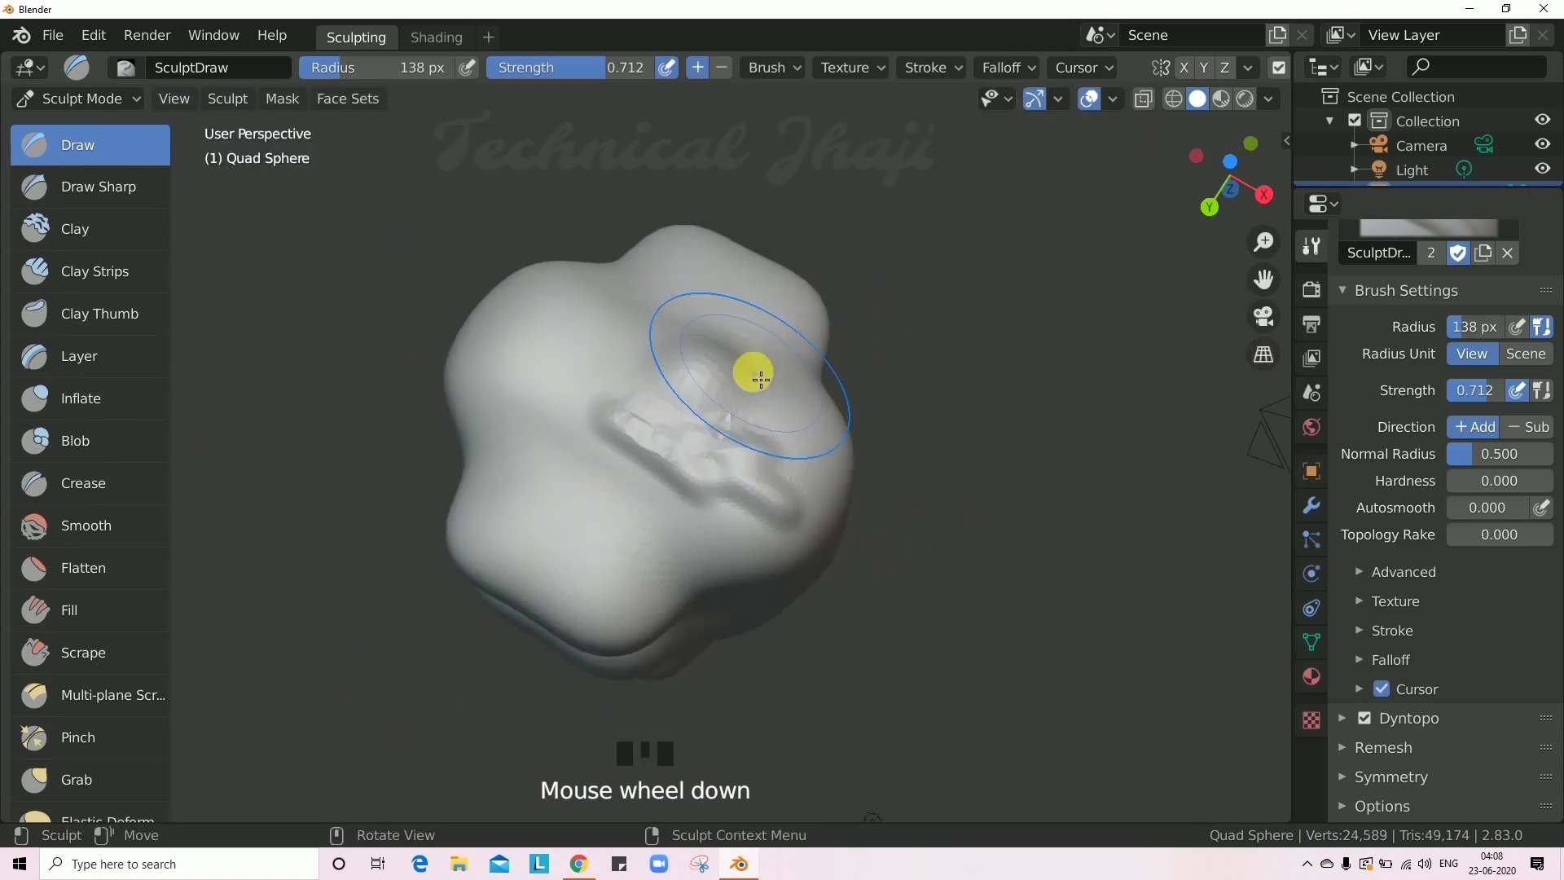
{"action": "scroll", "coordinate": [750, 374], "scroll_direction": "up", "scroll_amount": 4}
{"action": "key", "text": "ctrl+z"}
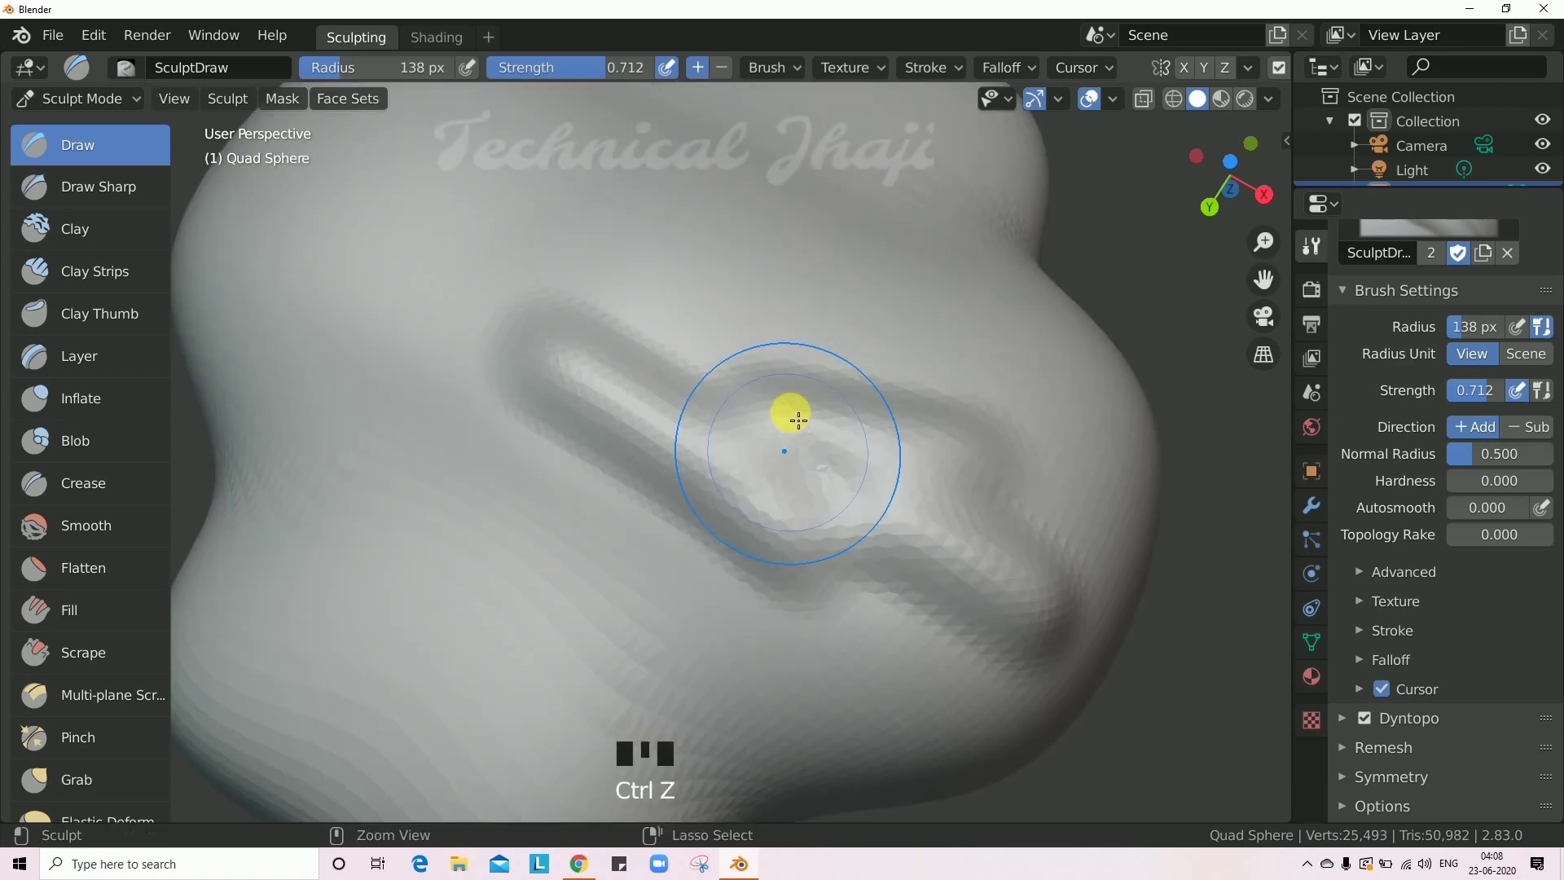
Raise a wavy, curved ridge just above the first ridges with close-up Draw strokes.
{"action": "scroll", "coordinate": [766, 400], "scroll_direction": "up", "scroll_amount": 7}
{"action": "scroll", "coordinate": [774, 372], "scroll_direction": "down", "scroll_amount": 9}
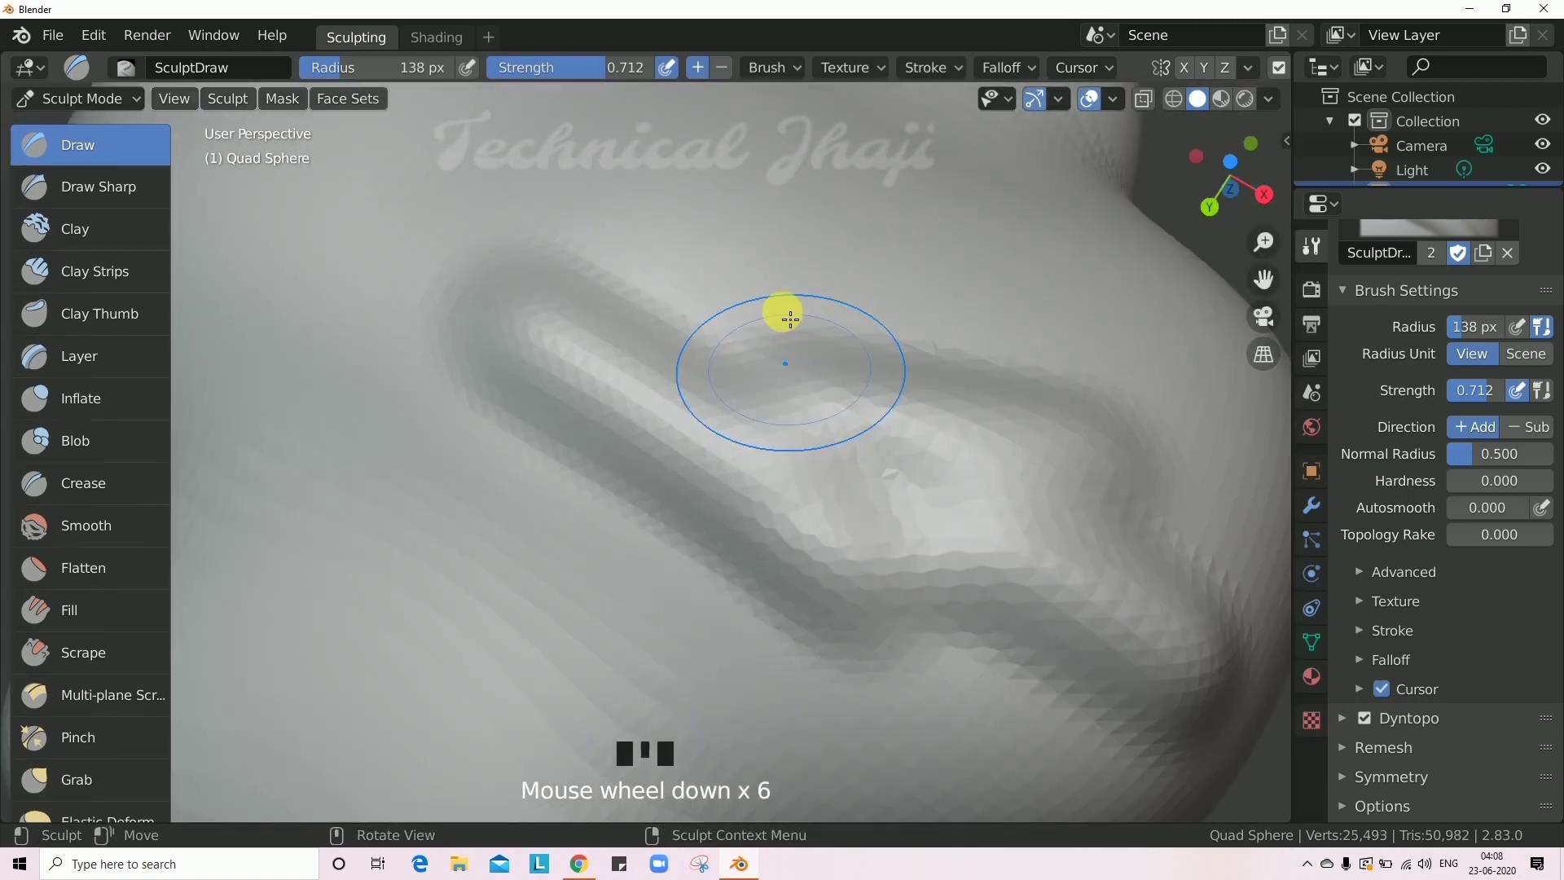
{"action": "middle_click_drag", "start_coordinate": [802, 248], "coordinate": [800, 272]}
{"action": "mouse_move", "coordinate": [788, 326]}
{"action": "left_mouse_down", "text": "shift"}
{"action": "mouse_move", "coordinate": [782, 367]}
{"action": "mouse_move", "coordinate": [775, 342]}
{"action": "left_mouse_up", "text": "shift"}
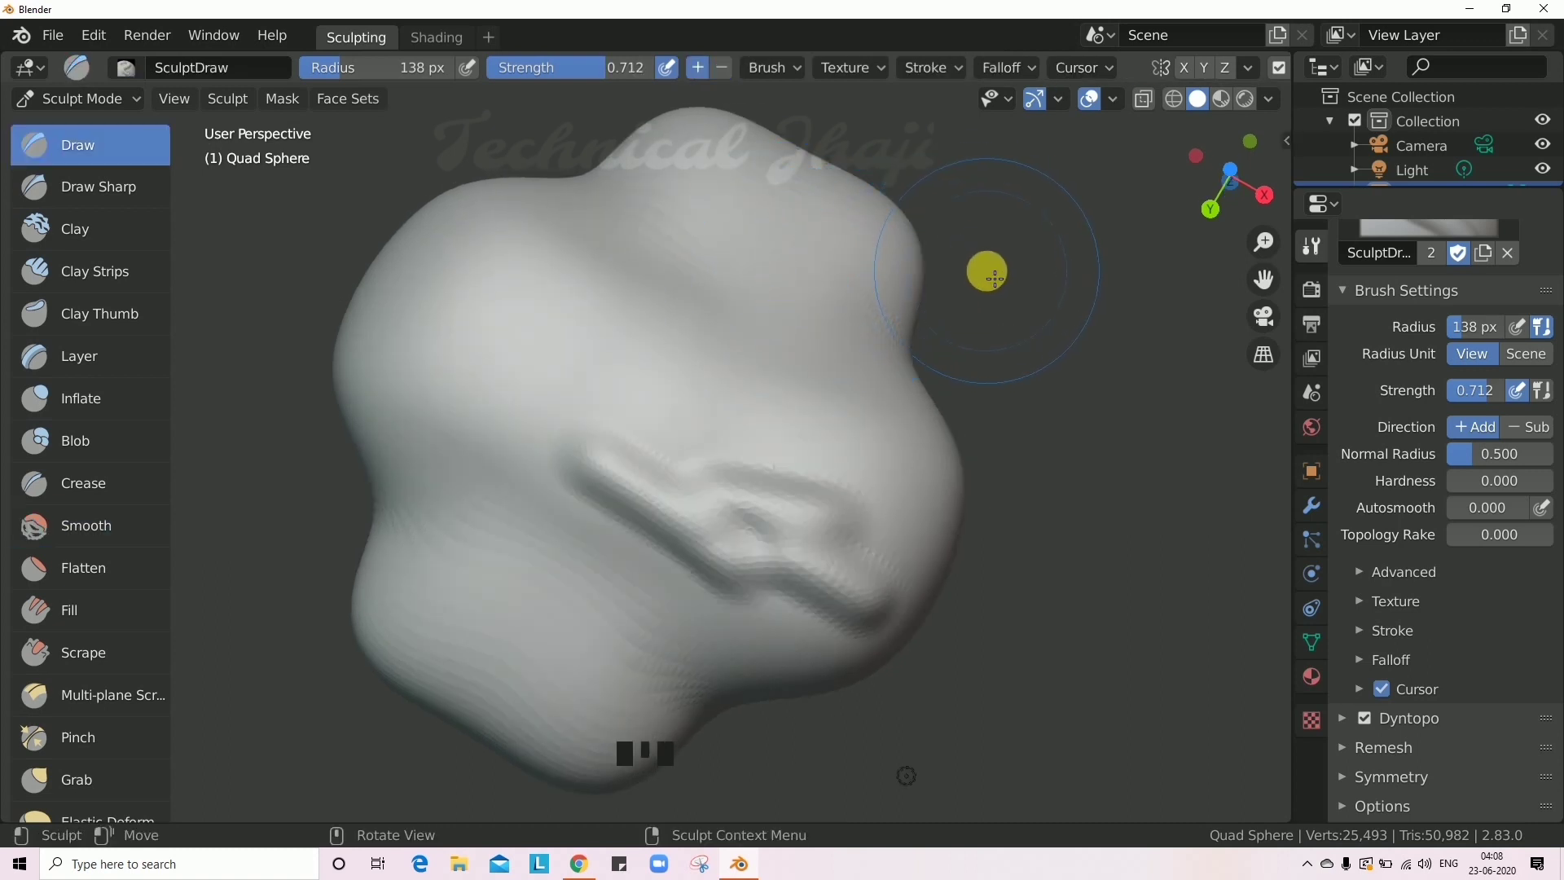
{"action": "scroll", "coordinate": [717, 294], "scroll_direction": "up", "scroll_amount": 4}
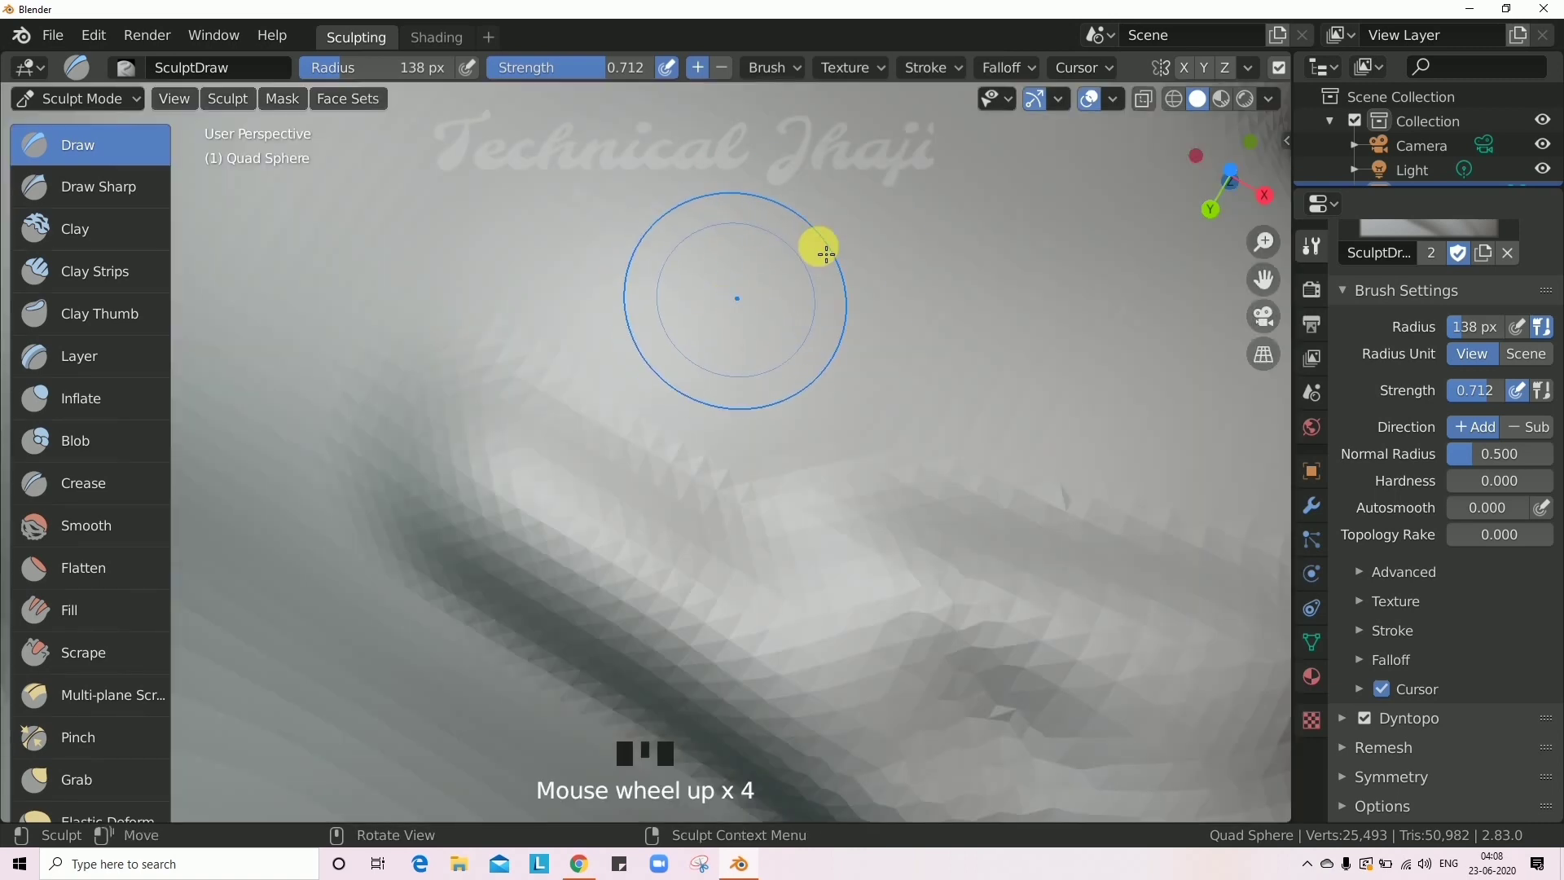
{"action": "mouse_move", "coordinate": [880, 226]}
{"action": "left_mouse_down"}
{"action": "mouse_move", "coordinate": [883, 286]}
{"action": "mouse_move", "coordinate": [1117, 374]}
{"action": "mouse_move", "coordinate": [877, 251]}
{"action": "mouse_move", "coordinate": [843, 280]}
{"action": "left_mouse_up"}
{"action": "left_click_drag", "start_coordinate": [670, 242], "coordinate": [792, 344]}
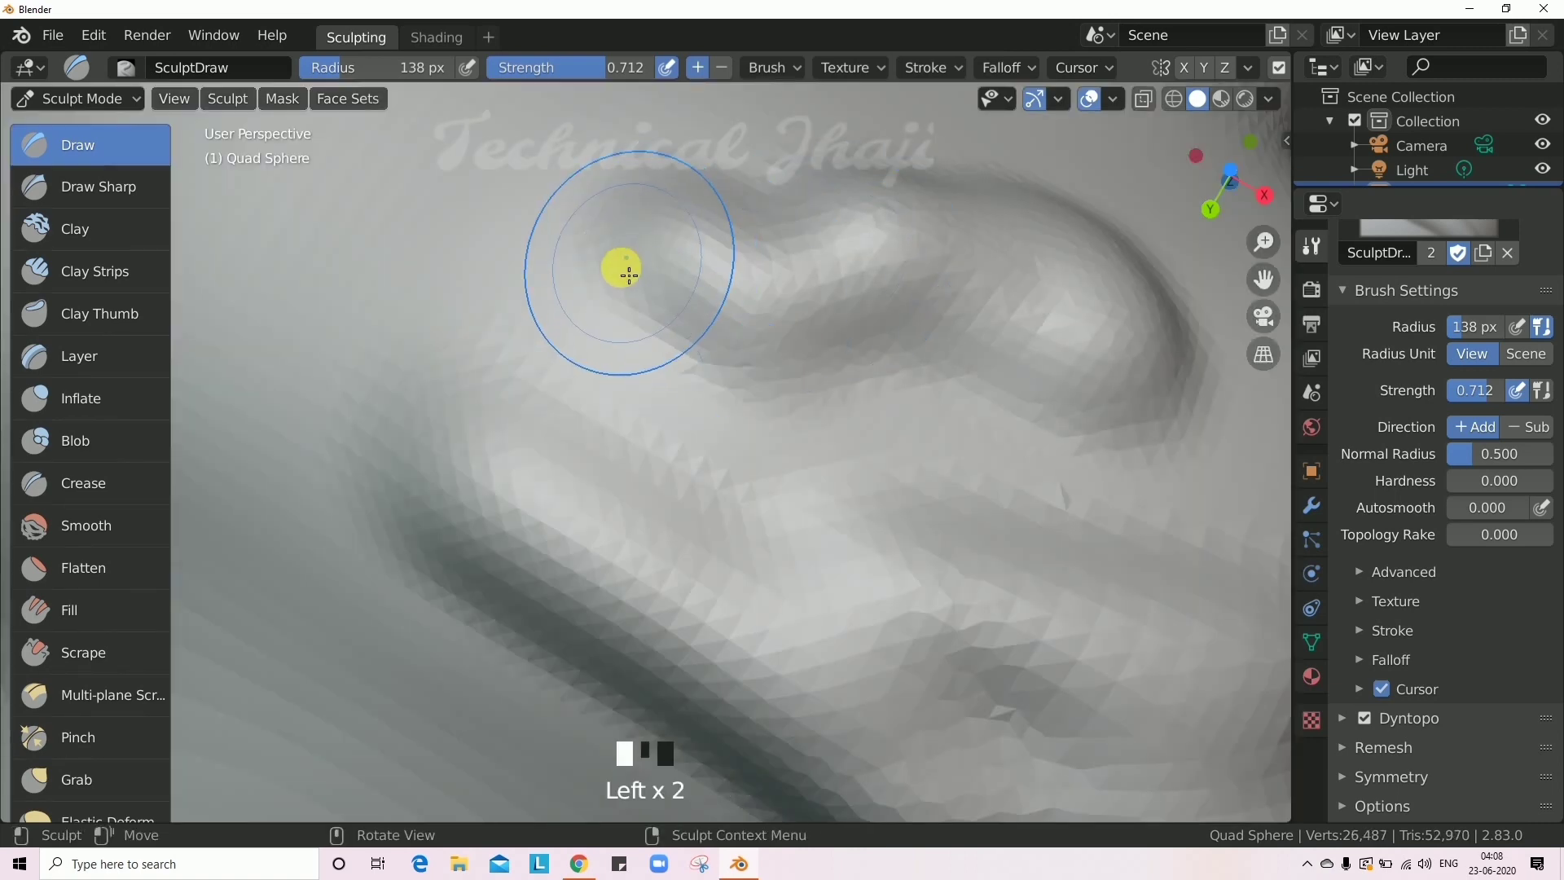
Raise a tiny ridge between the two ridge groups with a Draw stroke at extreme close range.
{"action": "scroll", "coordinate": [629, 274], "scroll_direction": "down", "scroll_amount": 4}
{"action": "scroll", "coordinate": [624, 265], "scroll_direction": "up", "scroll_amount": 6}
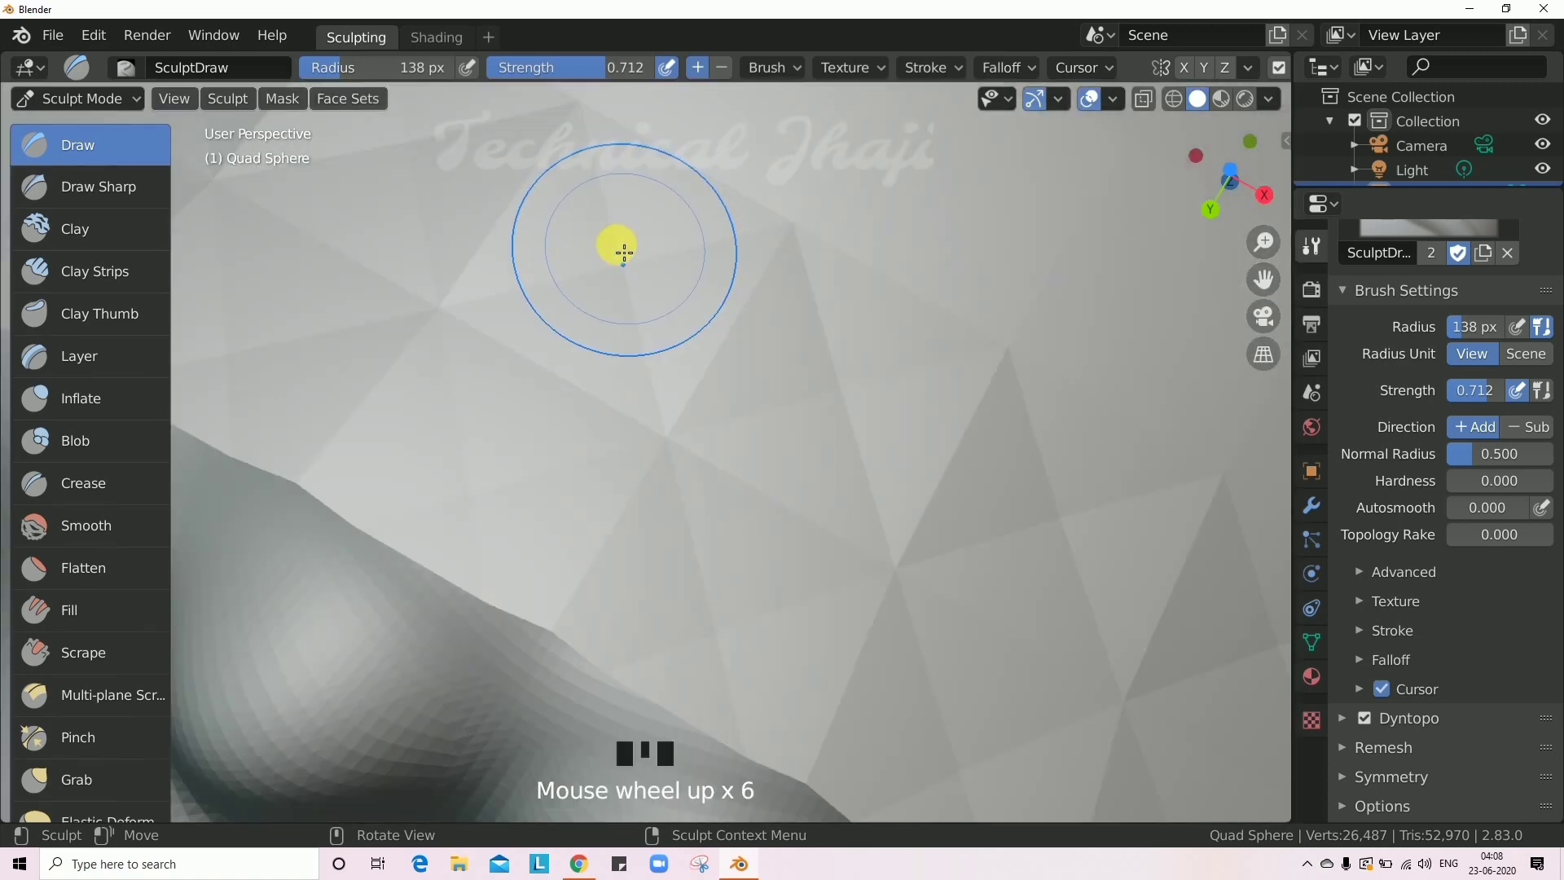
{"action": "mouse_move", "coordinate": [622, 249]}
{"action": "left_mouse_down"}
{"action": "mouse_move", "coordinate": [597, 268]}
{"action": "mouse_move", "coordinate": [918, 415]}
{"action": "mouse_move", "coordinate": [1002, 426]}
{"action": "left_mouse_up"}
{"action": "scroll", "coordinate": [877, 394], "scroll_direction": "down", "scroll_amount": 8}
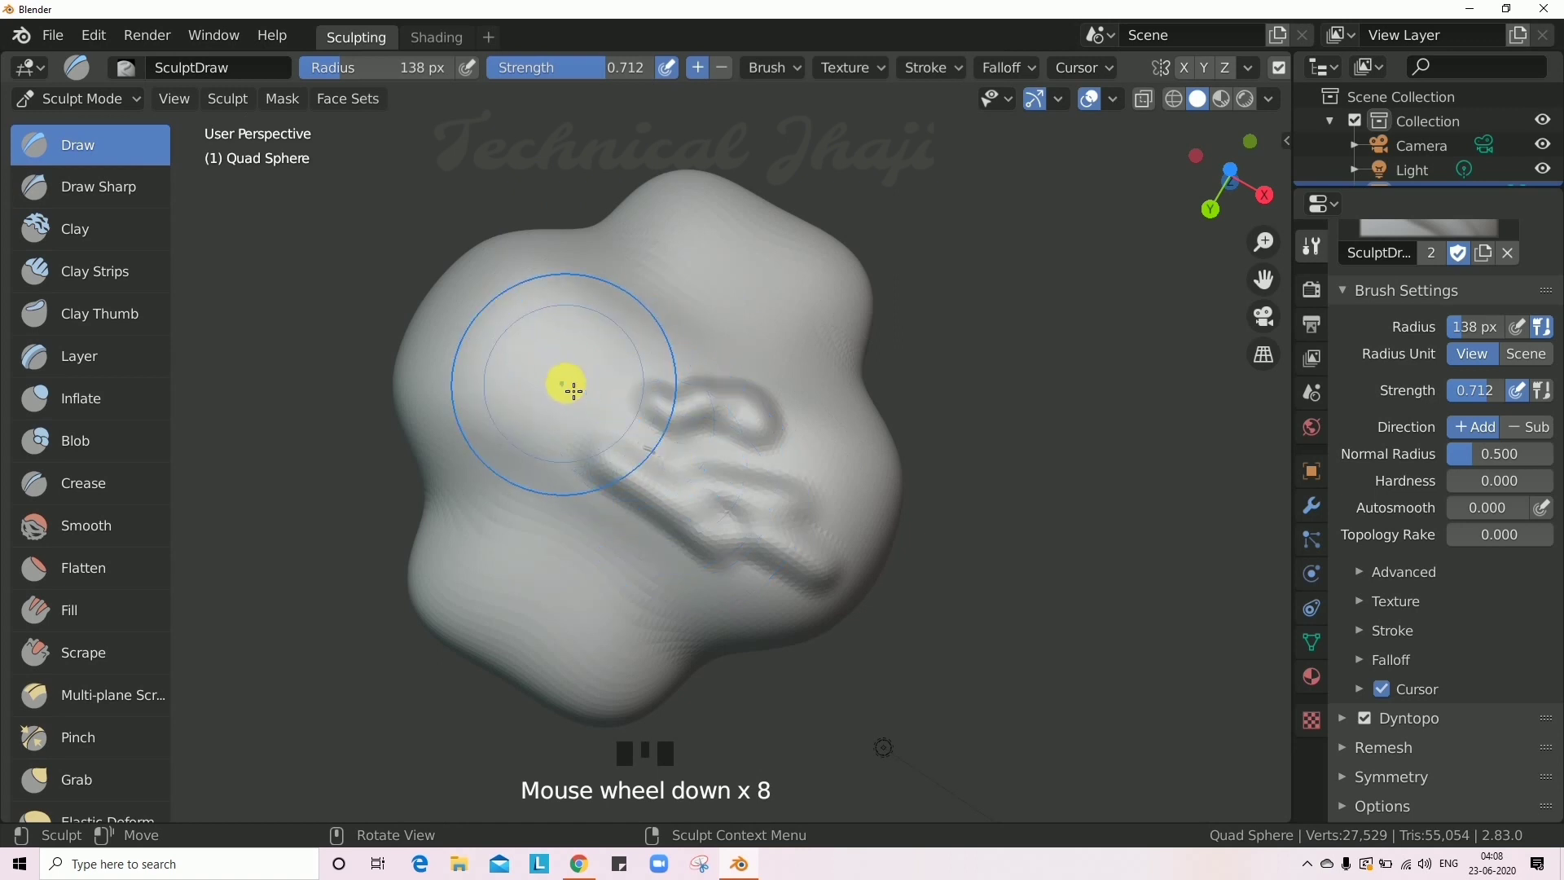
Try a Draw stroke across the whole form at a distant zoom level, inspect its coarse facets, and undo it.
{"action": "scroll", "coordinate": [575, 386], "scroll_direction": "down", "scroll_amount": 2}
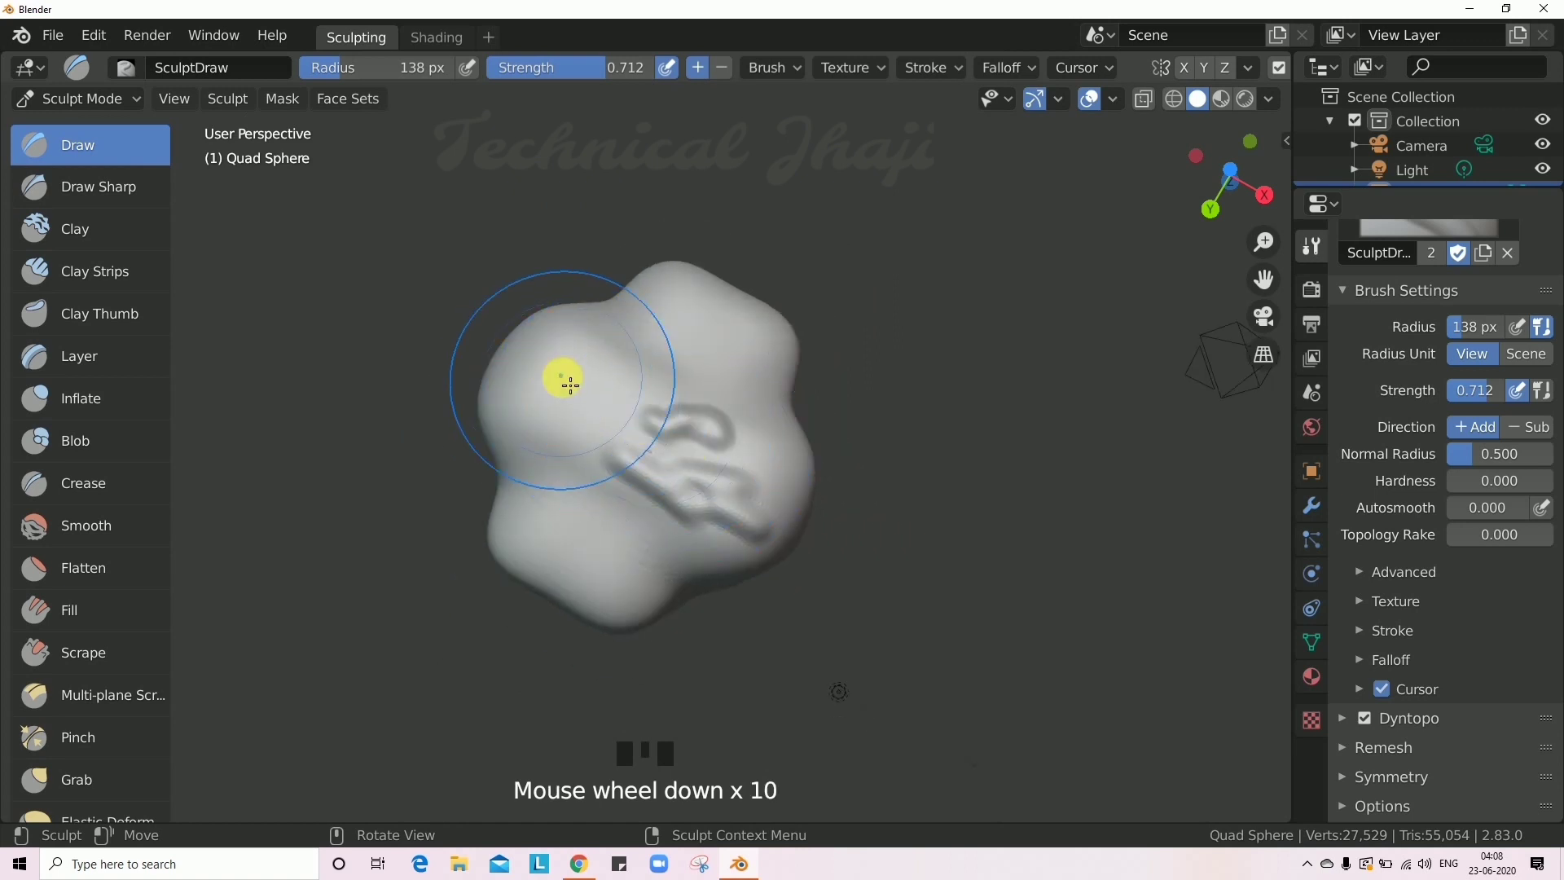
{"action": "mouse_move", "coordinate": [566, 377]}
{"action": "left_mouse_down"}
{"action": "mouse_move", "coordinate": [744, 524]}
{"action": "mouse_move", "coordinate": [735, 506]}
{"action": "left_mouse_up"}
{"action": "scroll", "coordinate": [686, 478], "scroll_direction": "up", "scroll_amount": 5}
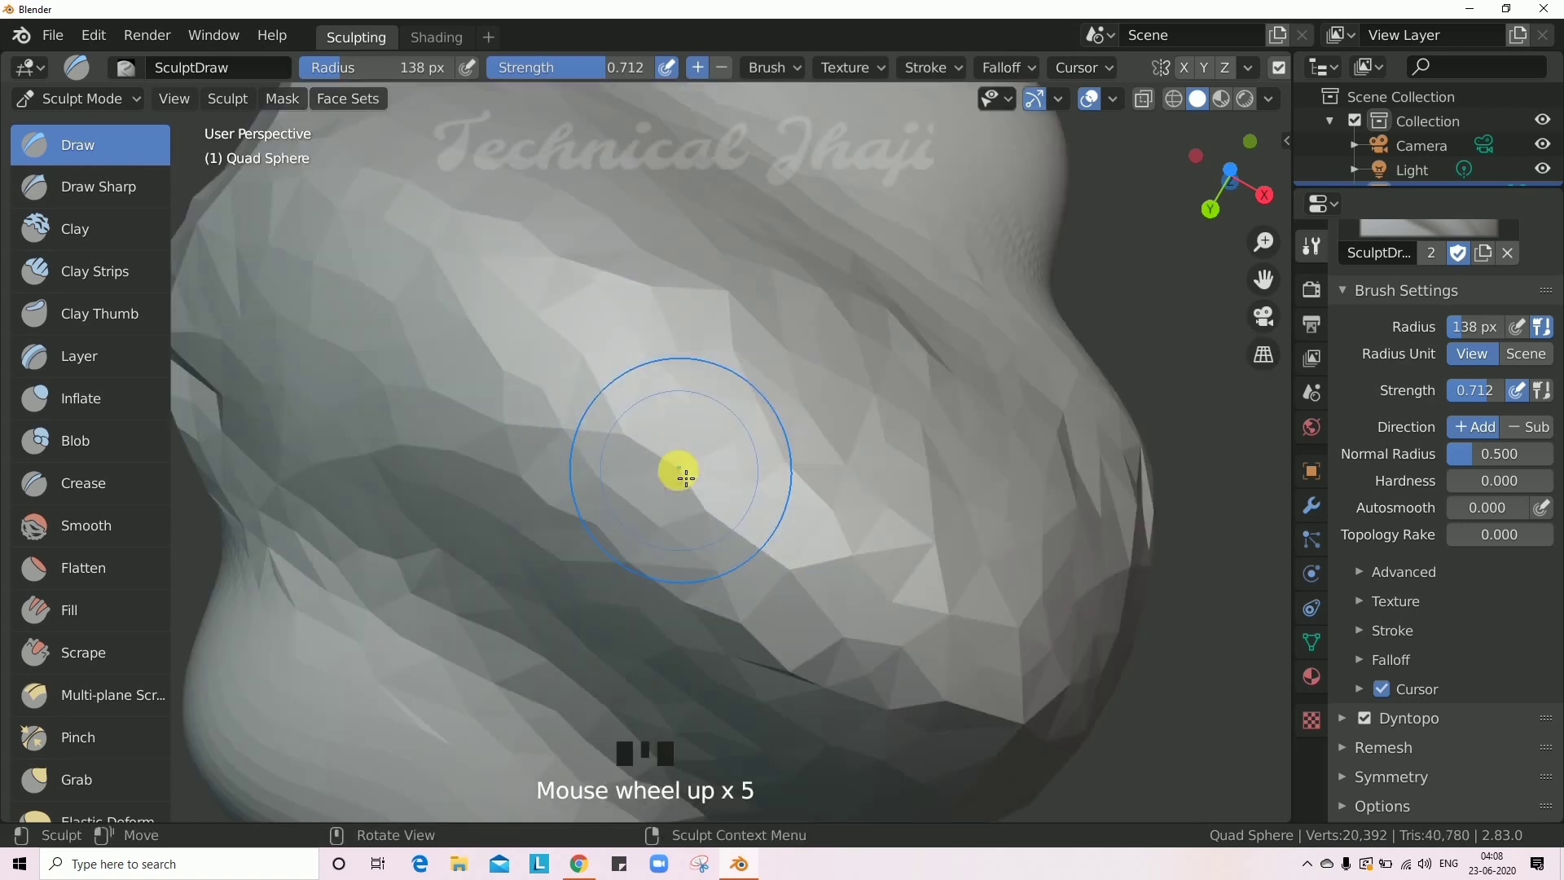
{"action": "scroll", "coordinate": [724, 461], "scroll_direction": "up", "scroll_amount": 2}
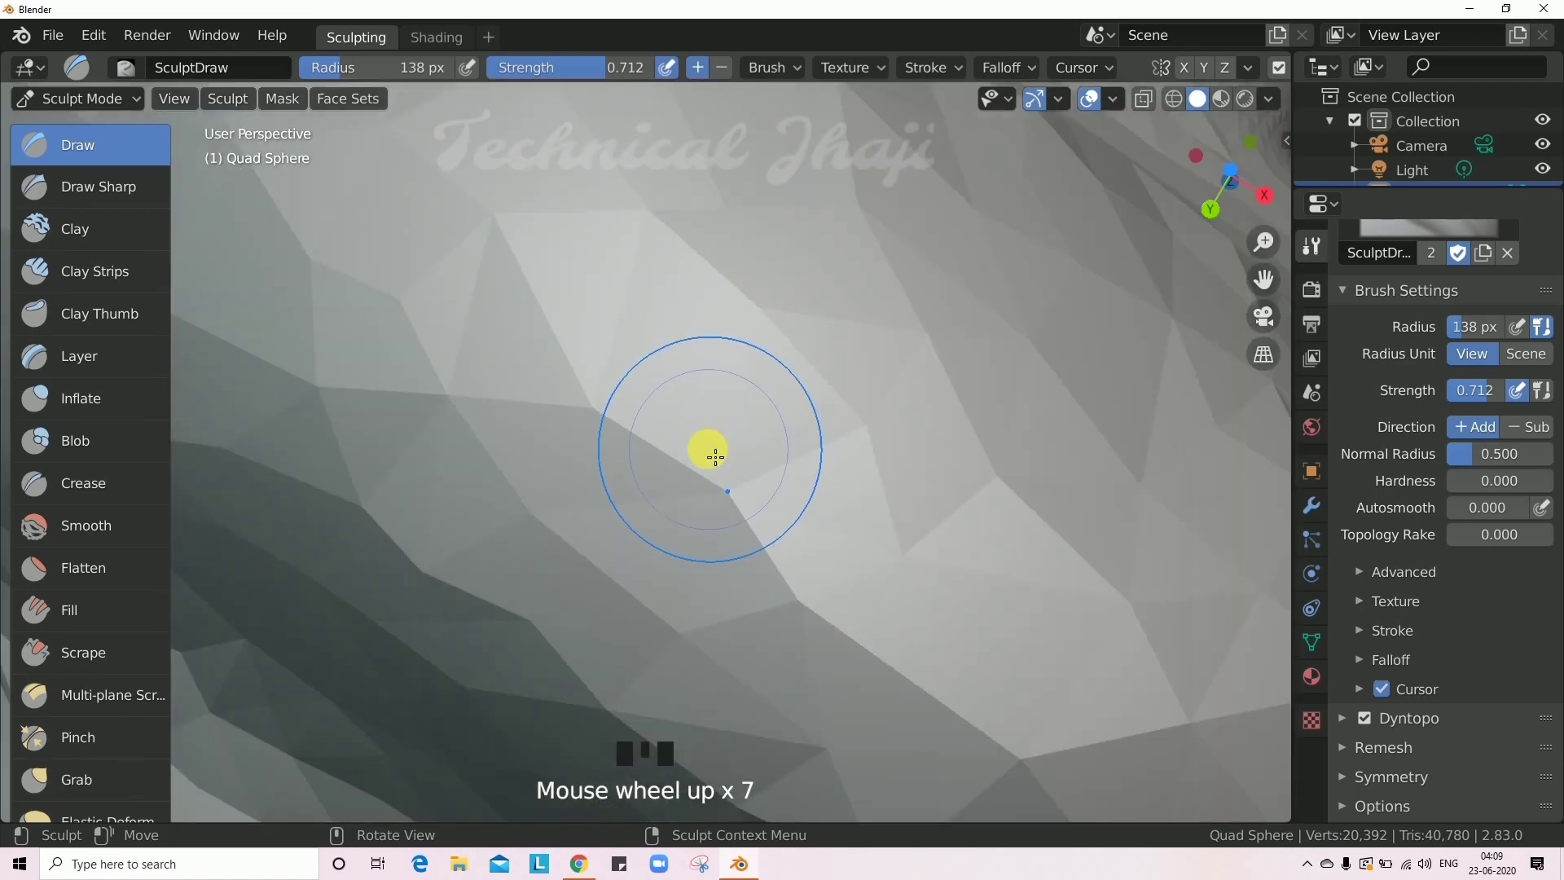
{"action": "scroll", "coordinate": [712, 328], "scroll_direction": "down", "scroll_amount": 2}
{"action": "scroll", "coordinate": [719, 349], "scroll_direction": "up", "scroll_amount": 3}
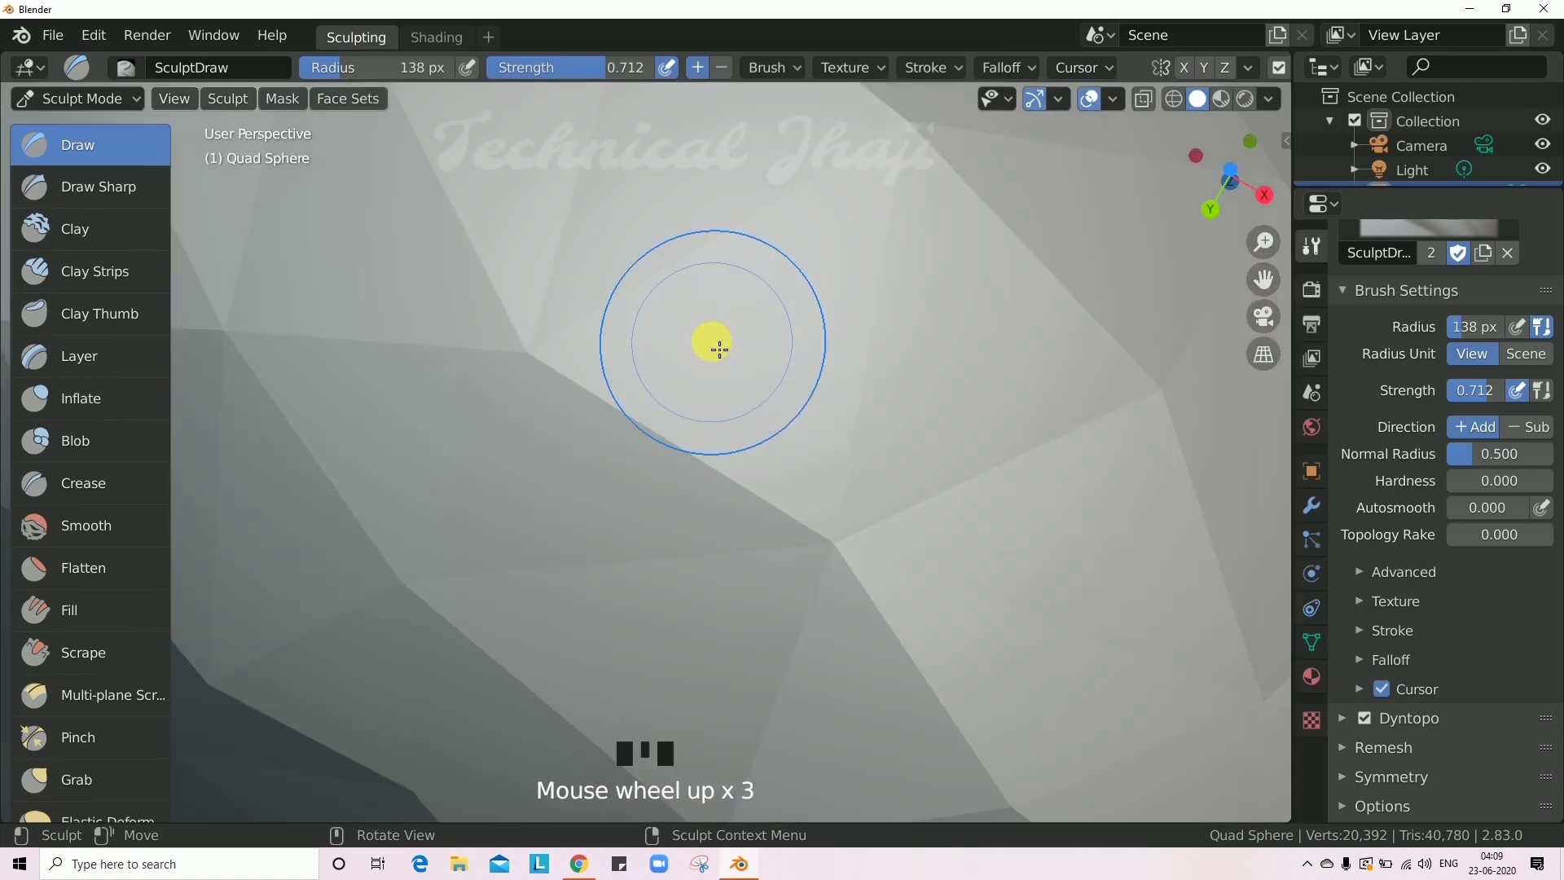
{"action": "scroll", "coordinate": [896, 363], "scroll_direction": "down", "scroll_amount": 3}
{"action": "key", "text": "ctrl+z"}
{"action": "scroll", "coordinate": [937, 366], "scroll_direction": "down", "scroll_amount": 5}
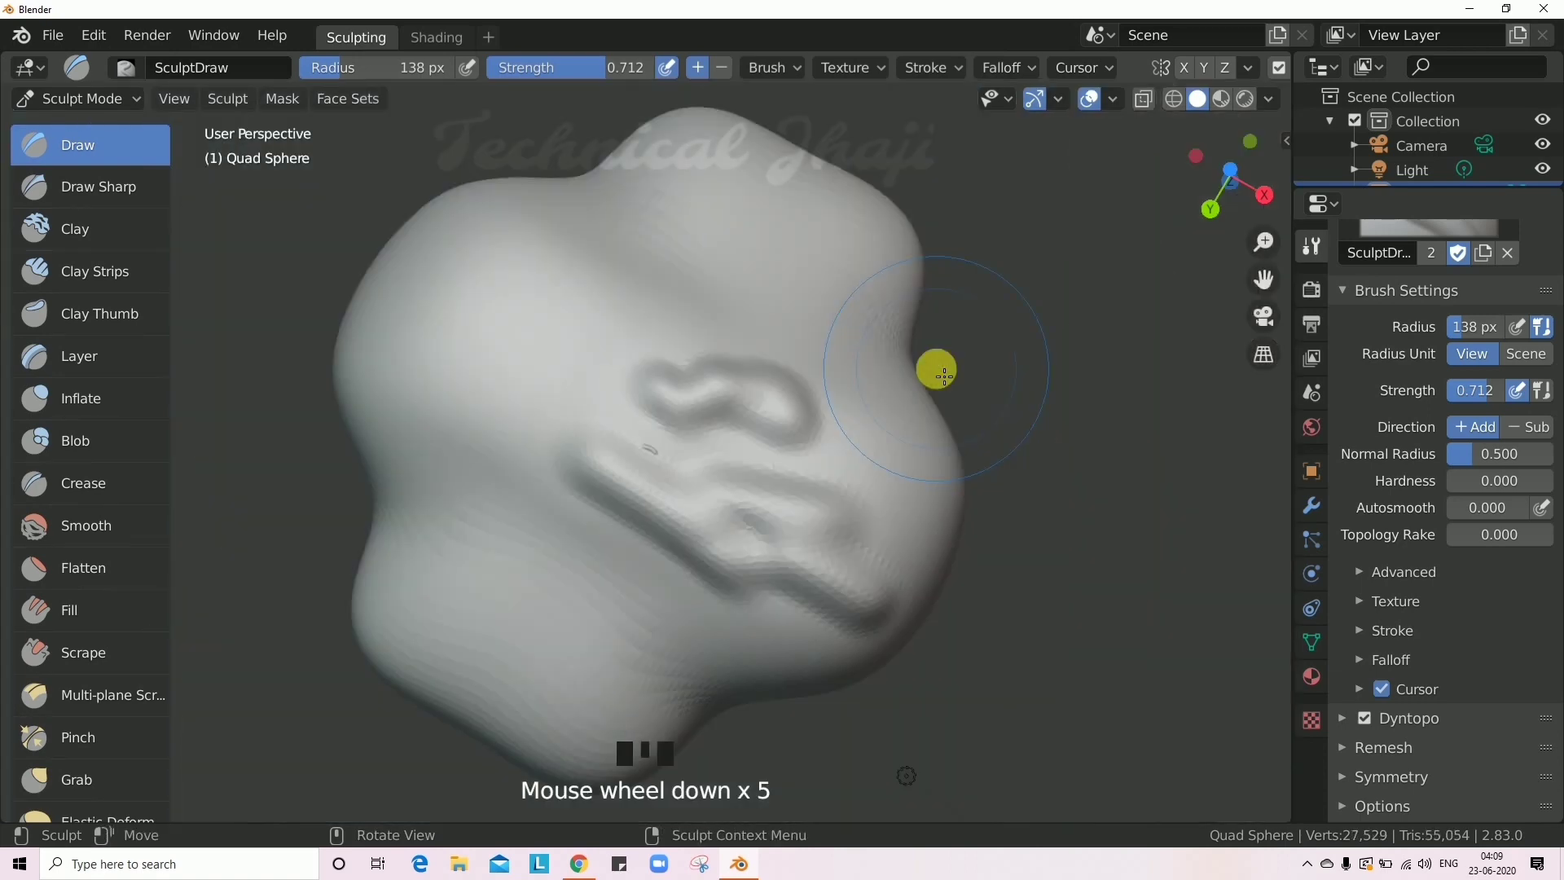
Add an even finer Draw stroke along the tiny ridge at a closer zoom level.
{"action": "scroll", "coordinate": [783, 310], "scroll_direction": "up", "scroll_amount": 7}
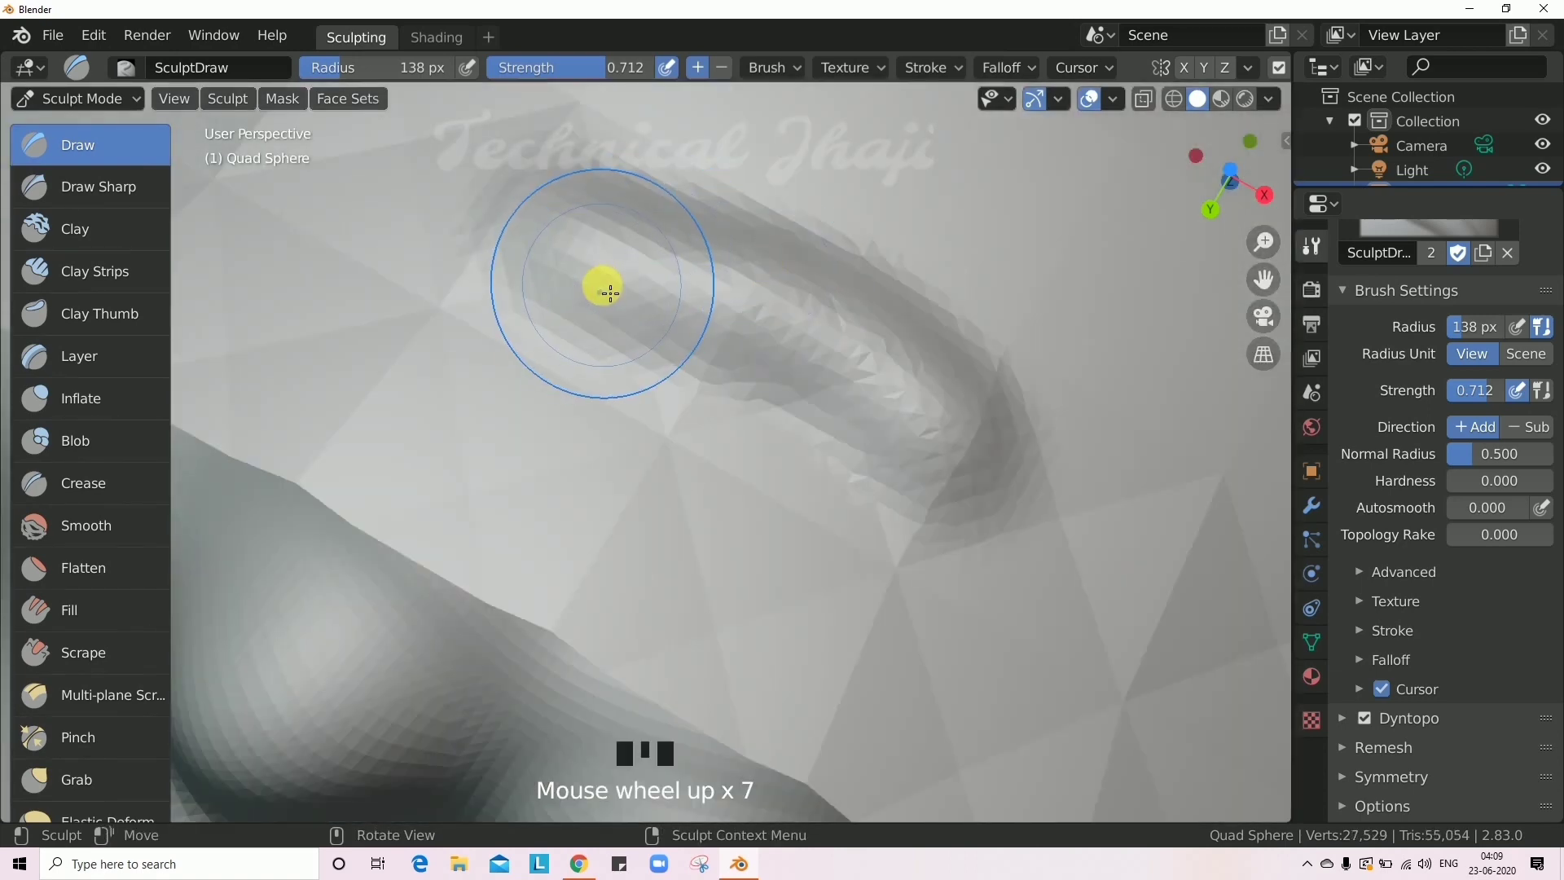
{"action": "scroll", "coordinate": [603, 289], "scroll_direction": "up", "scroll_amount": 4}
{"action": "mouse_move", "coordinate": [602, 297]}
{"action": "left_mouse_down"}
{"action": "mouse_move", "coordinate": [851, 401]}
{"action": "mouse_move", "coordinate": [792, 370]}
{"action": "left_mouse_up"}
{"action": "scroll", "coordinate": [716, 321], "scroll_direction": "down", "scroll_amount": 13}
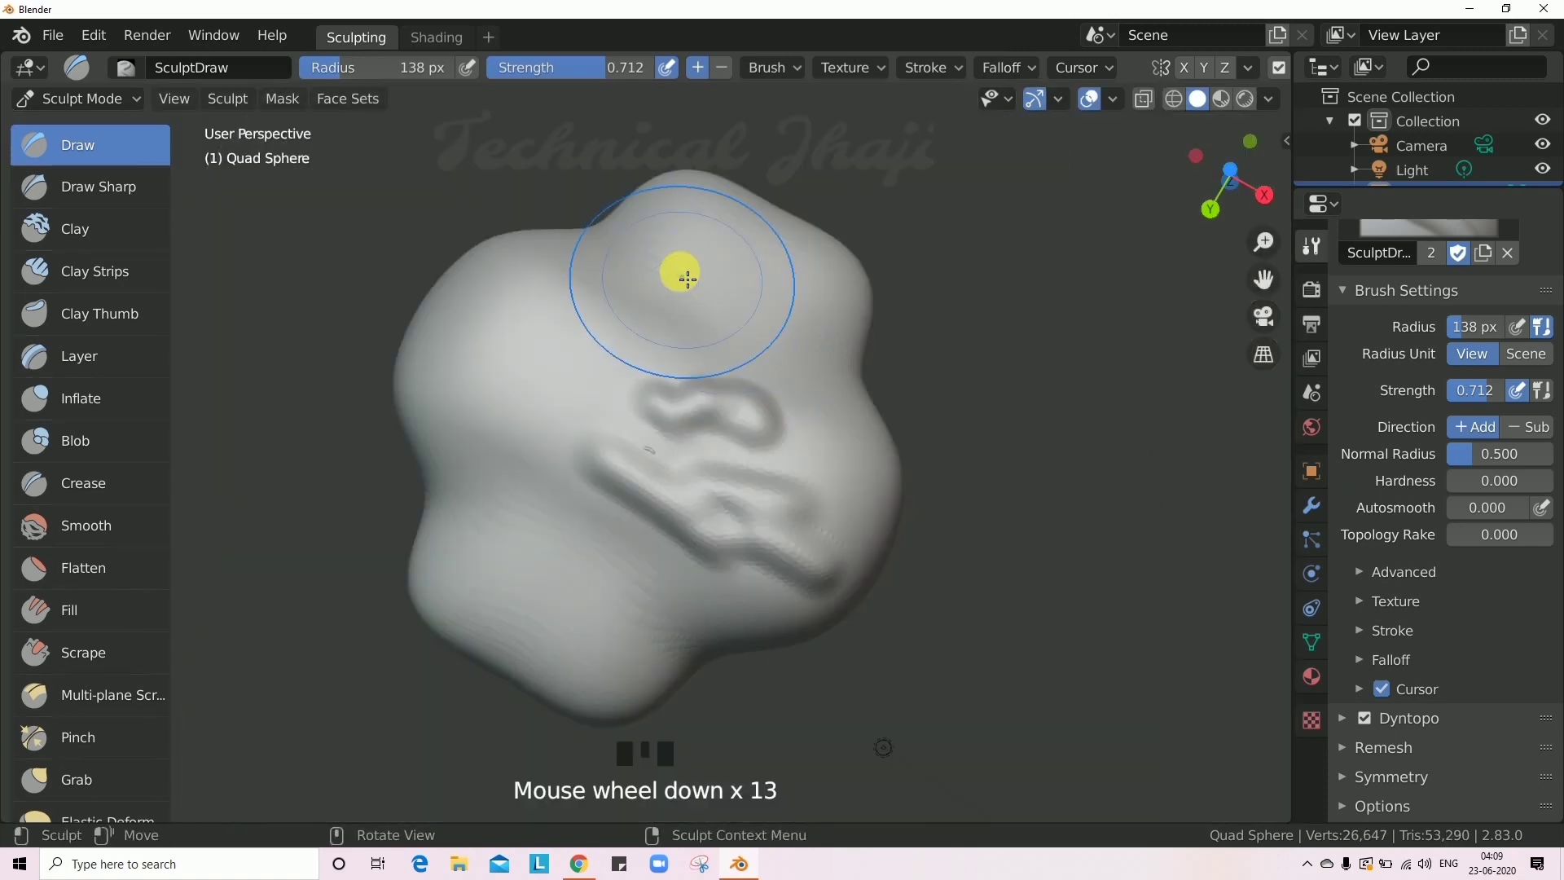
Raise a pair of short diagonal ridges on the upper-left bulge of the form to compare detail at different zoom levels.
{"action": "scroll", "coordinate": [715, 310], "scroll_direction": "up", "scroll_amount": 5}
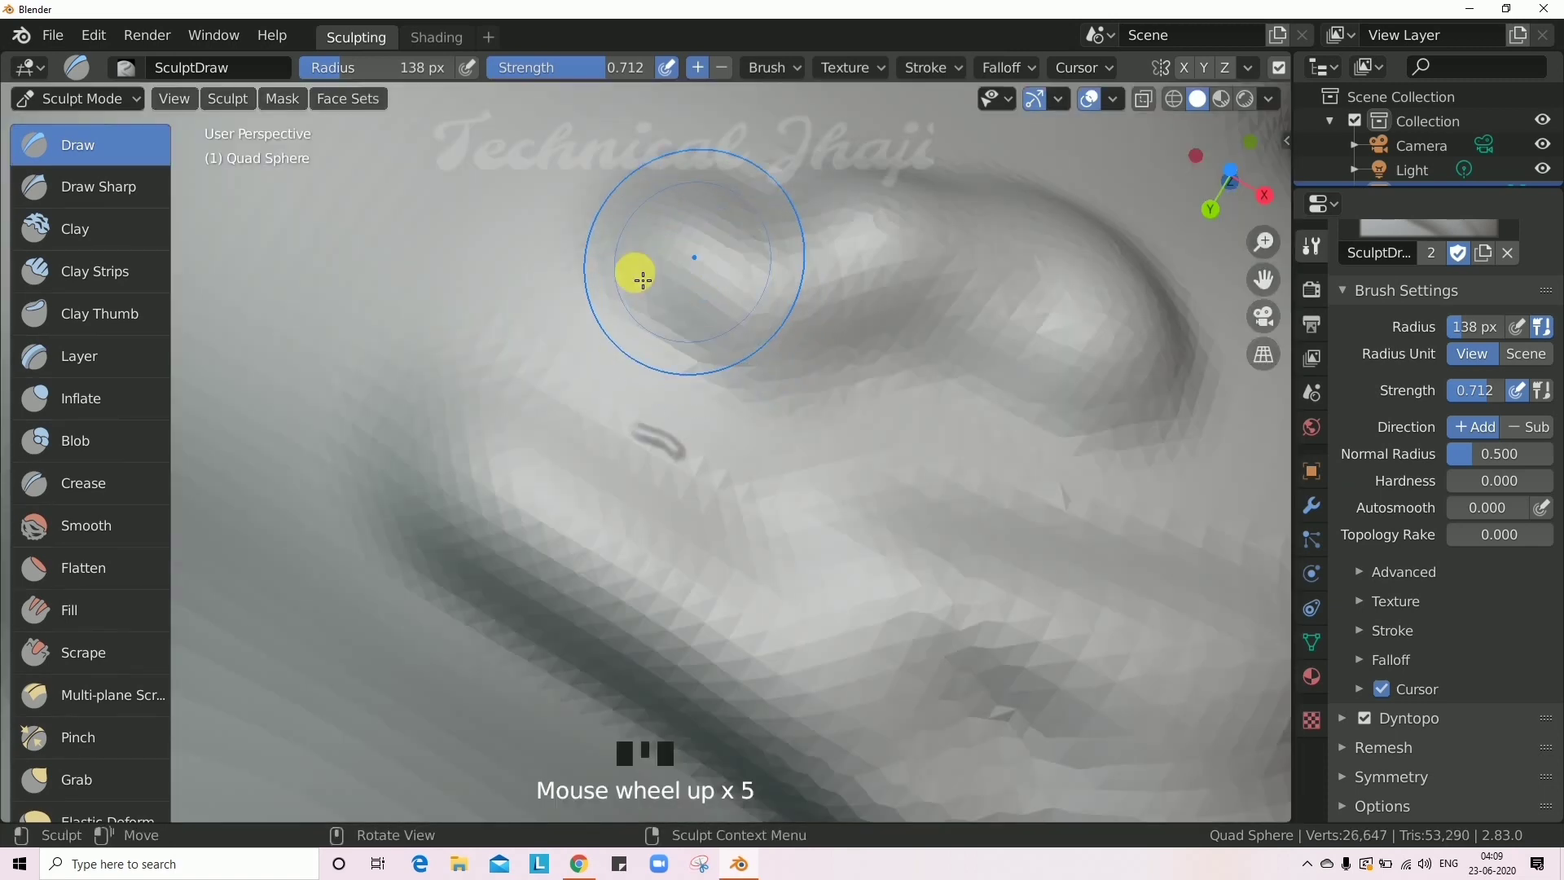
{"action": "left_click", "coordinate": [443, 219], "text": "ctrl+shift"}
{"action": "mouse_move", "coordinate": [442, 218]}
{"action": "middle_mouse_down", "text": "shift"}
{"action": "mouse_move", "coordinate": [810, 499]}
{"action": "mouse_move", "coordinate": [758, 391]}
{"action": "middle_mouse_up", "text": "shift"}
{"action": "left_click_drag", "start_coordinate": [757, 391], "coordinate": [930, 550]}
{"action": "scroll", "coordinate": [787, 453], "scroll_direction": "down", "scroll_amount": 5}
{"action": "scroll", "coordinate": [843, 472], "scroll_direction": "up", "scroll_amount": 10}
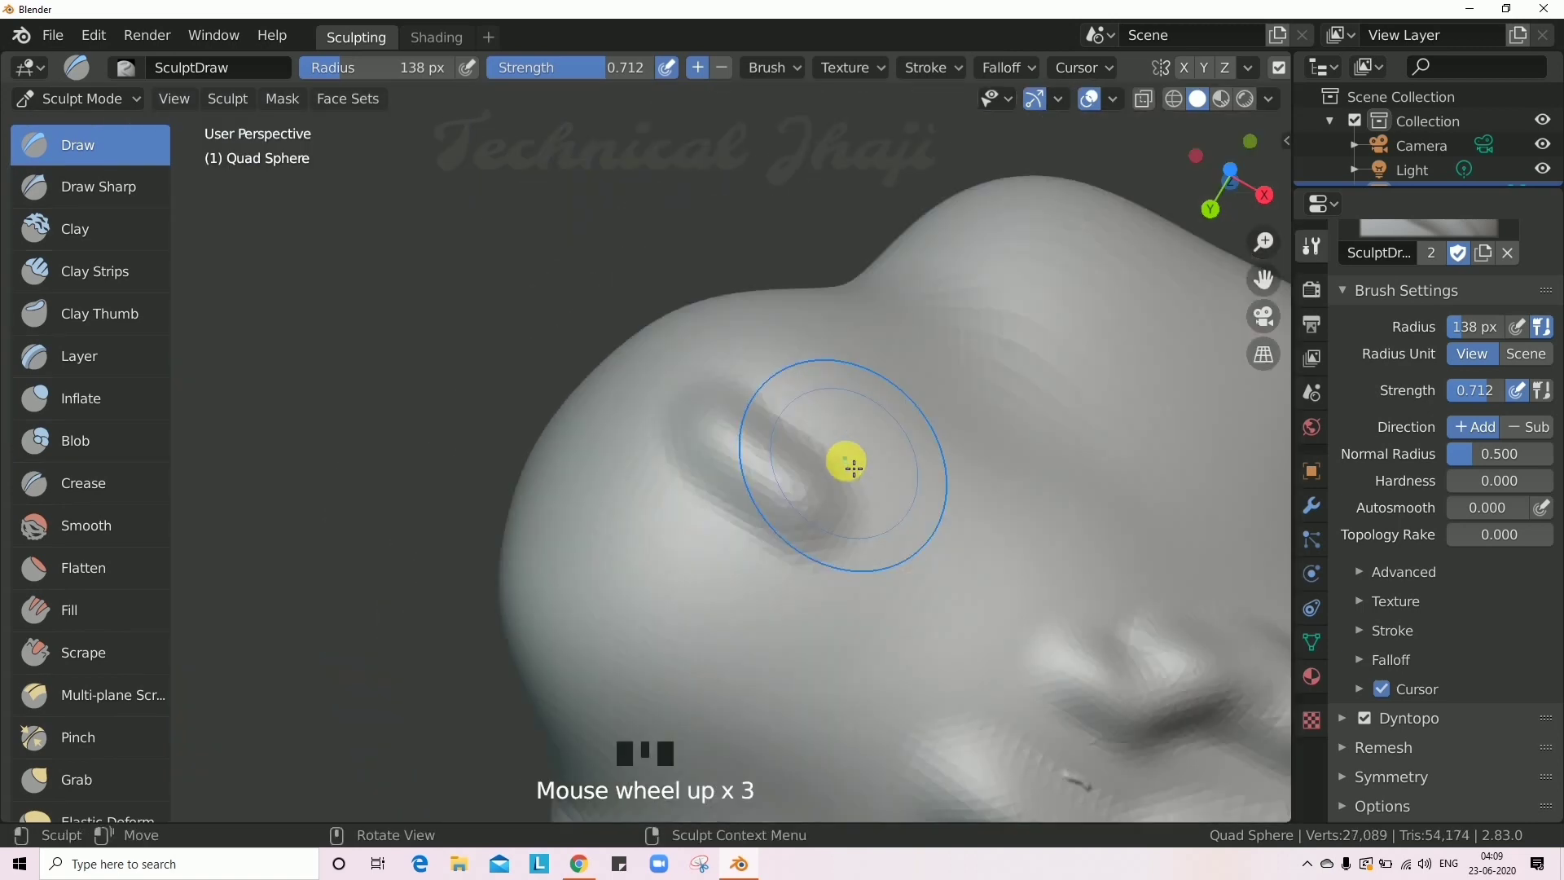
{"action": "scroll", "coordinate": [863, 454], "scroll_direction": "down", "scroll_amount": 3}
{"action": "mouse_move", "coordinate": [748, 399]}
{"action": "left_mouse_down"}
{"action": "mouse_move", "coordinate": [1061, 576]}
{"action": "mouse_move", "coordinate": [893, 499]}
{"action": "left_mouse_up"}
{"action": "scroll", "coordinate": [902, 472], "scroll_direction": "down", "scroll_amount": 11}
{"action": "scroll", "coordinate": [873, 503], "scroll_direction": "up", "scroll_amount": 2}
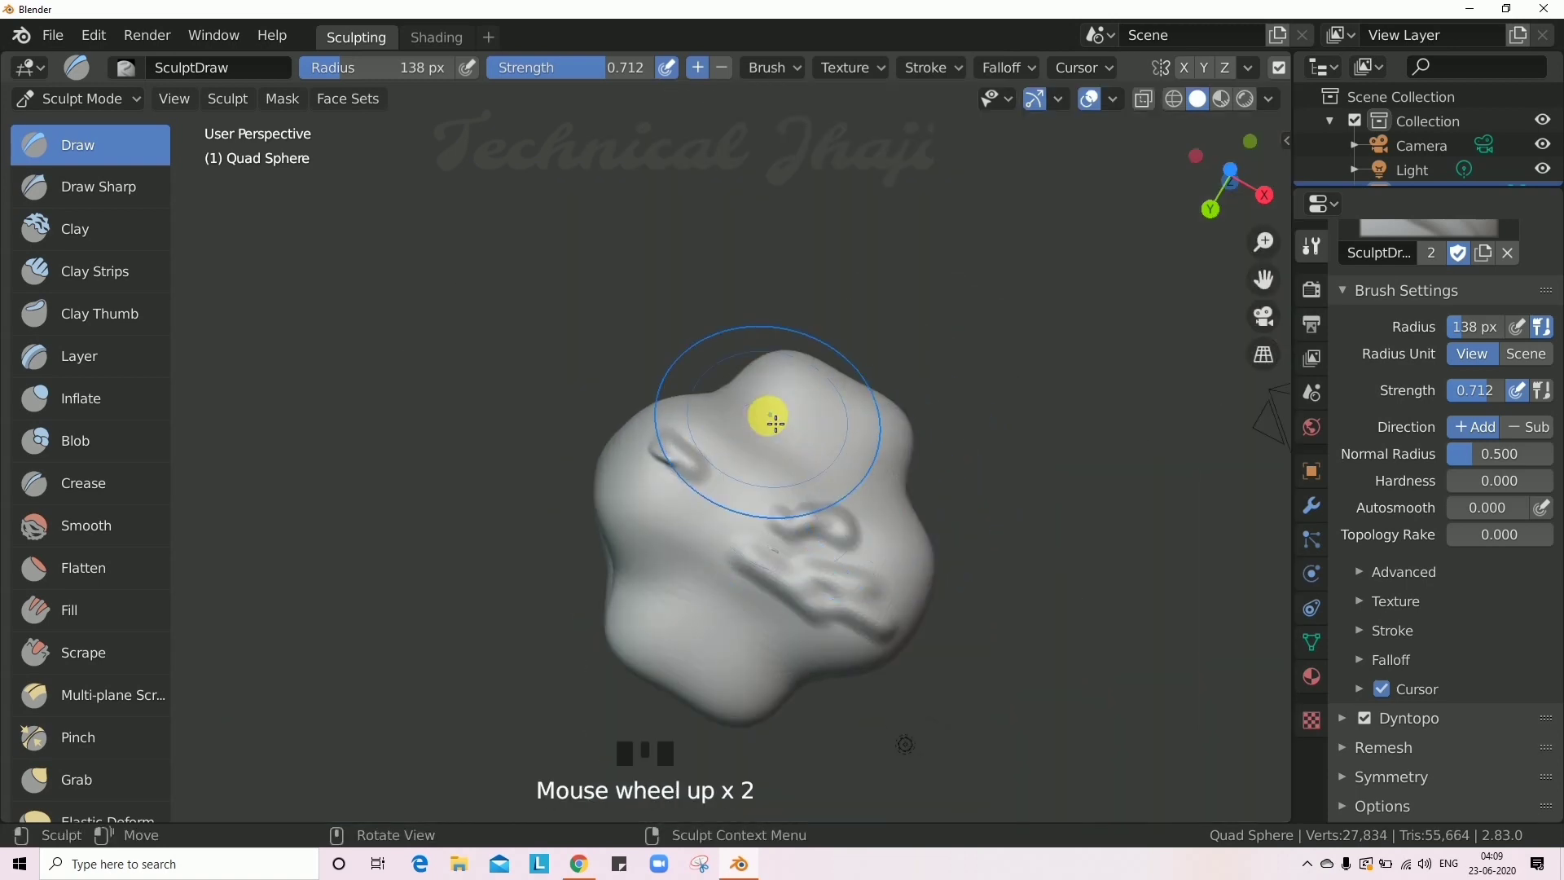
Switch the Draw brush to Subtract and carve a hooked groove into another side of the form.
{"action": "scroll", "coordinate": [775, 422], "scroll_direction": "up", "scroll_amount": 13}
{"action": "mouse_move", "coordinate": [828, 366]}
{"action": "left_mouse_down"}
{"action": "mouse_move", "coordinate": [953, 597]}
{"action": "mouse_move", "coordinate": [612, 496]}
{"action": "mouse_move", "coordinate": [684, 150]}
{"action": "mouse_move", "coordinate": [475, 393]}
{"action": "mouse_move", "coordinate": [774, 300]}
{"action": "mouse_move", "coordinate": [749, 236]}
{"action": "left_mouse_up"}
{"action": "left_click", "coordinate": [721, 66]}
{"action": "mouse_move", "coordinate": [628, 199]}
{"action": "left_mouse_down"}
{"action": "mouse_move", "coordinate": [950, 367]}
{"action": "mouse_move", "coordinate": [726, 628]}
{"action": "mouse_move", "coordinate": [788, 513]}
{"action": "left_mouse_up"}
{"action": "scroll", "coordinate": [736, 388], "scroll_direction": "up", "scroll_amount": 5}
{"action": "mouse_move", "coordinate": [736, 387]}
{"action": "left_mouse_down"}
{"action": "mouse_move", "coordinate": [758, 321]}
{"action": "mouse_move", "coordinate": [814, 513]}
{"action": "mouse_move", "coordinate": [910, 436]}
{"action": "mouse_move", "coordinate": [870, 234]}
{"action": "mouse_move", "coordinate": [785, 280]}
{"action": "left_mouse_up"}
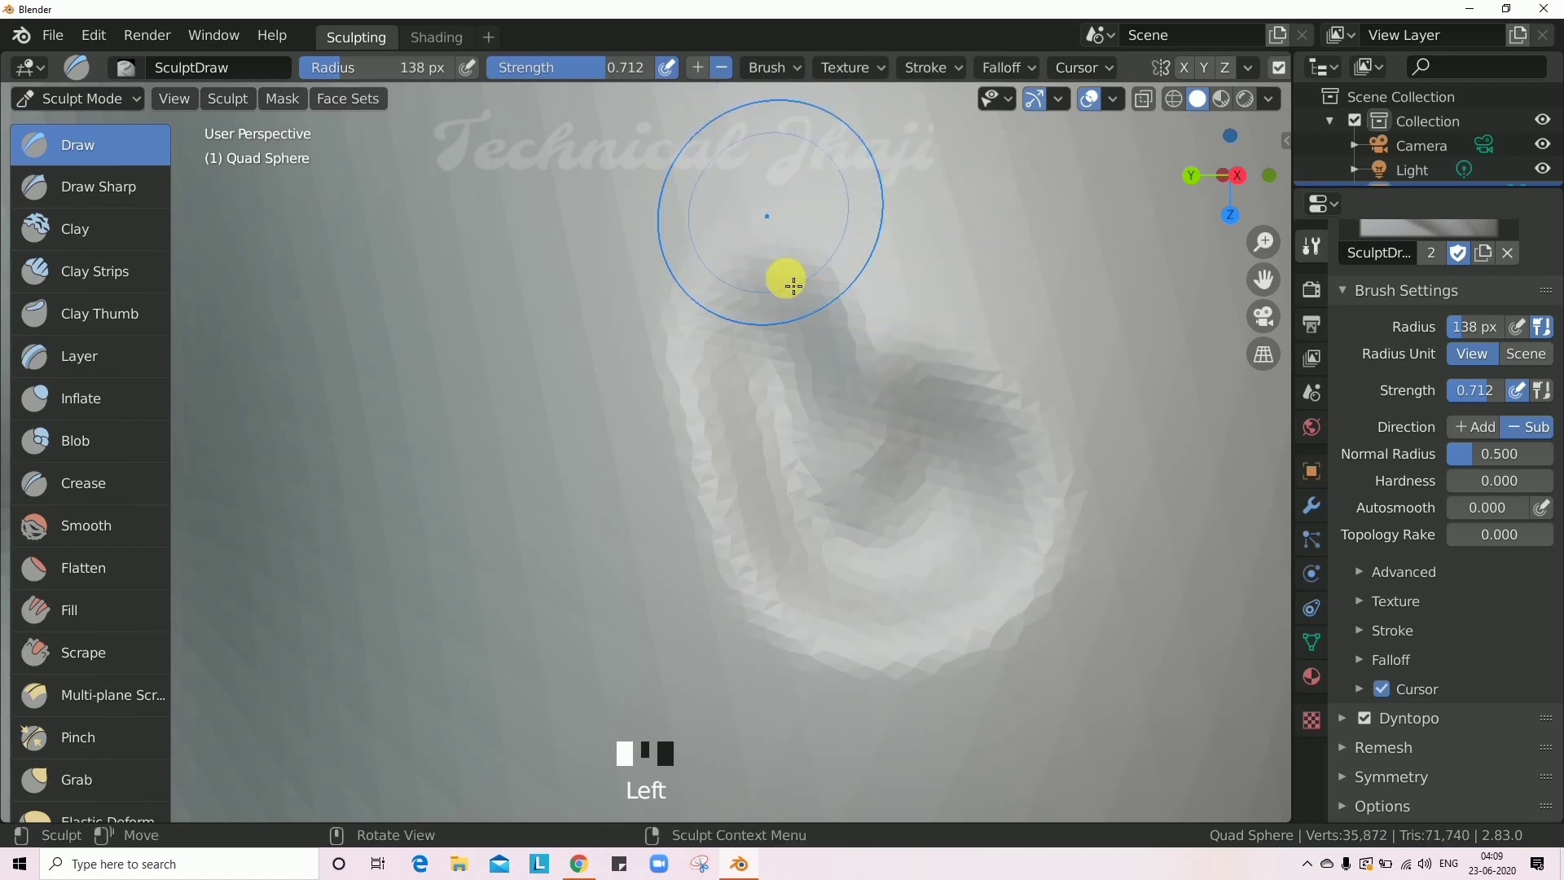
Smooth the surface above the hooked groove and carve an arched groove there.
{"action": "mouse_move", "coordinate": [790, 307]}
{"action": "middle_mouse_down", "text": "shift"}
{"action": "mouse_move", "coordinate": [826, 387]}
{"action": "mouse_move", "coordinate": [803, 350]}
{"action": "middle_mouse_up", "text": "shift"}
{"action": "left_click_drag", "start_coordinate": [802, 350], "coordinate": [829, 400], "text": "shift"}
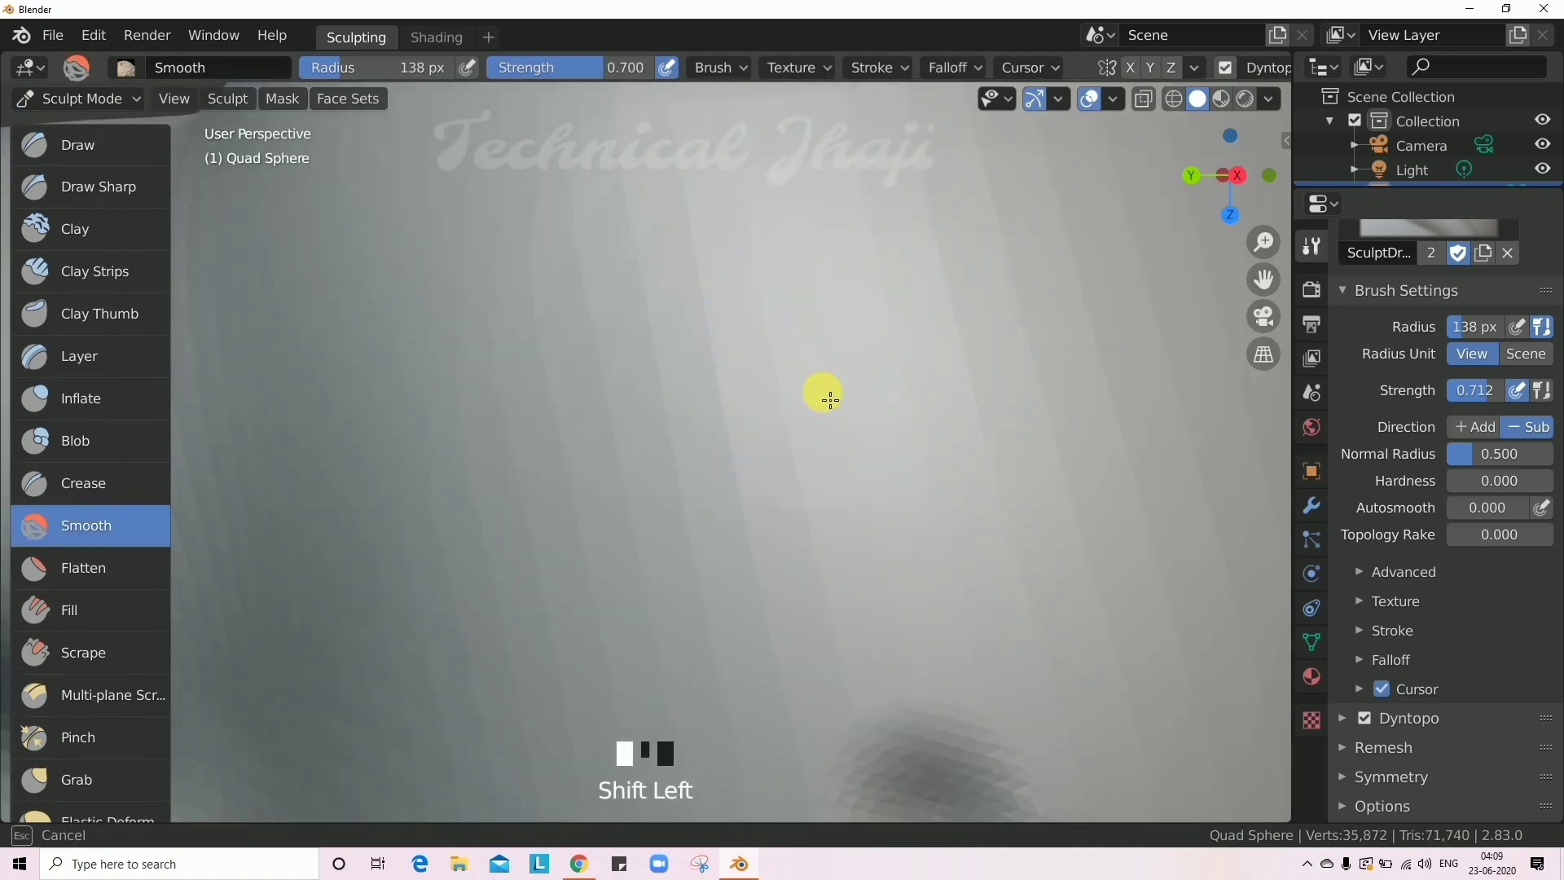
{"action": "mouse_move", "coordinate": [876, 479]}
{"action": "left_mouse_down", "text": "shift"}
{"action": "mouse_move", "coordinate": [803, 349]}
{"action": "mouse_move", "coordinate": [852, 457]}
{"action": "mouse_move", "coordinate": [824, 339]}
{"action": "mouse_move", "coordinate": [789, 306]}
{"action": "mouse_move", "coordinate": [967, 551]}
{"action": "mouse_move", "coordinate": [824, 363]}
{"action": "mouse_move", "coordinate": [489, 472]}
{"action": "mouse_move", "coordinate": [425, 529]}
{"action": "left_mouse_up", "text": "shift"}
{"action": "scroll", "coordinate": [706, 454], "scroll_direction": "down", "scroll_amount": 9}
{"action": "scroll", "coordinate": [755, 499], "scroll_direction": "up", "scroll_amount": 6}
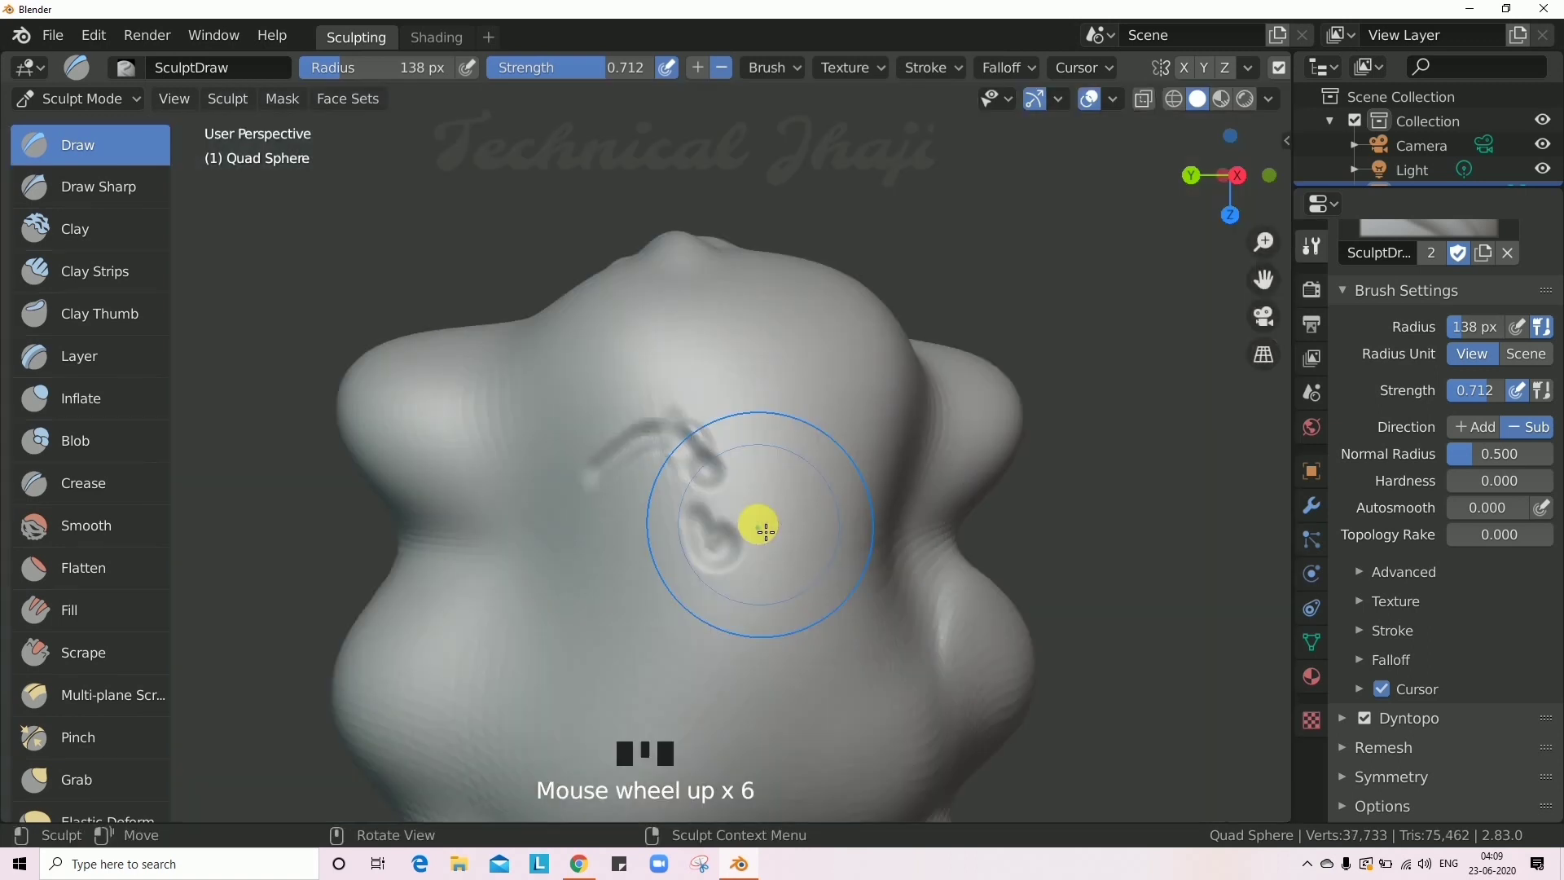
Carve a broad depression over both grooves with subtracting strokes at a wider zoom level.
{"action": "mouse_move", "coordinate": [764, 471]}
{"action": "left_mouse_down"}
{"action": "mouse_move", "coordinate": [663, 482]}
{"action": "mouse_move", "coordinate": [716, 594]}
{"action": "mouse_move", "coordinate": [709, 478]}
{"action": "left_mouse_up"}
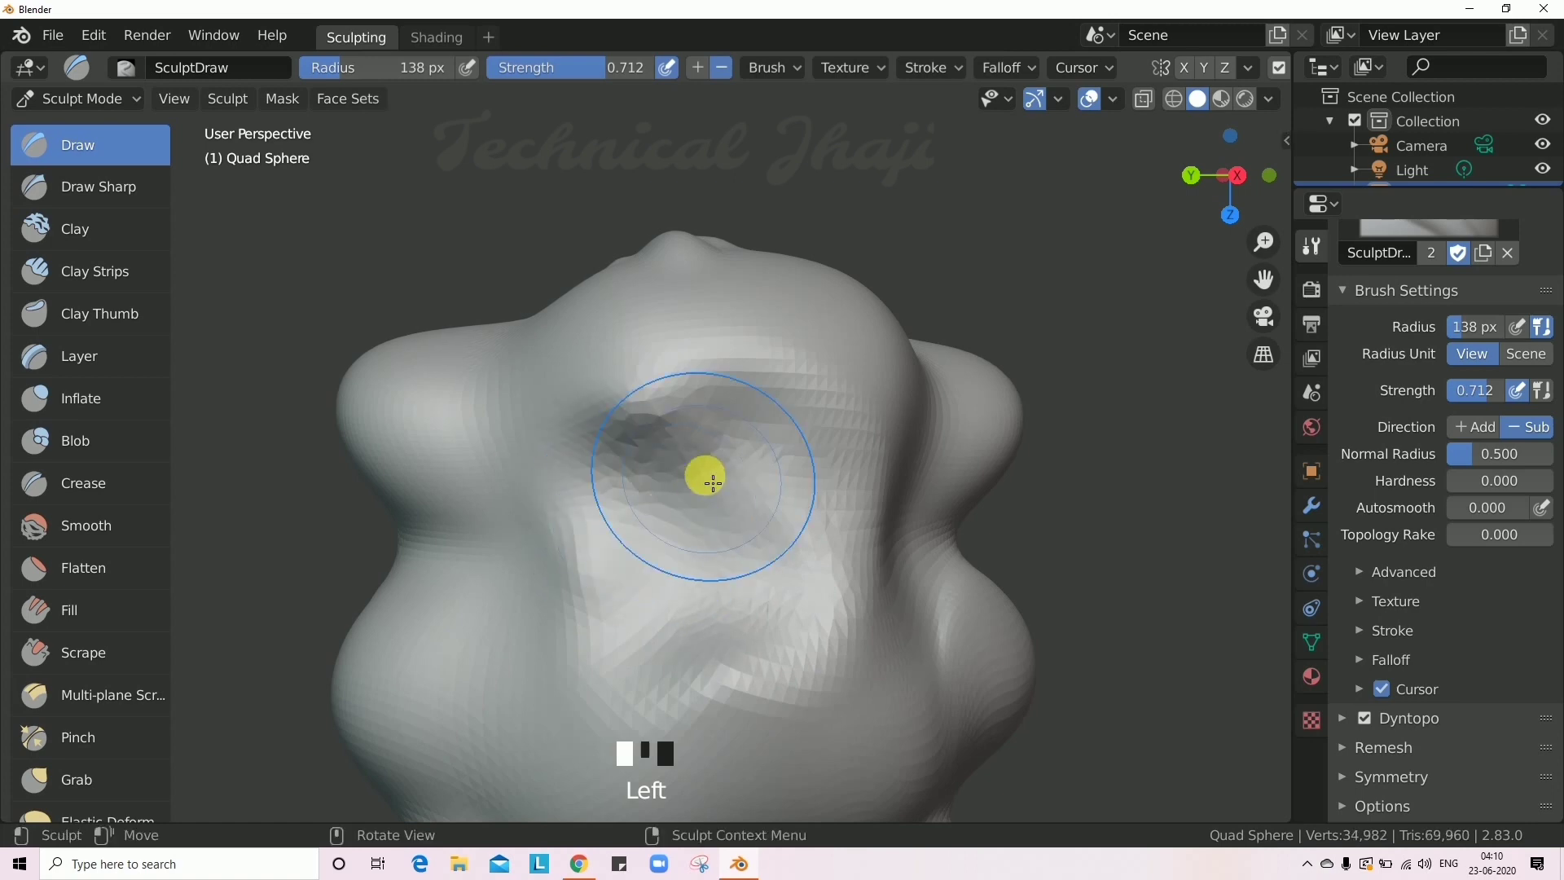
{"action": "scroll", "coordinate": [712, 483], "scroll_direction": "down", "scroll_amount": 5}
{"action": "scroll", "coordinate": [717, 482], "scroll_direction": "down", "scroll_amount": 1}
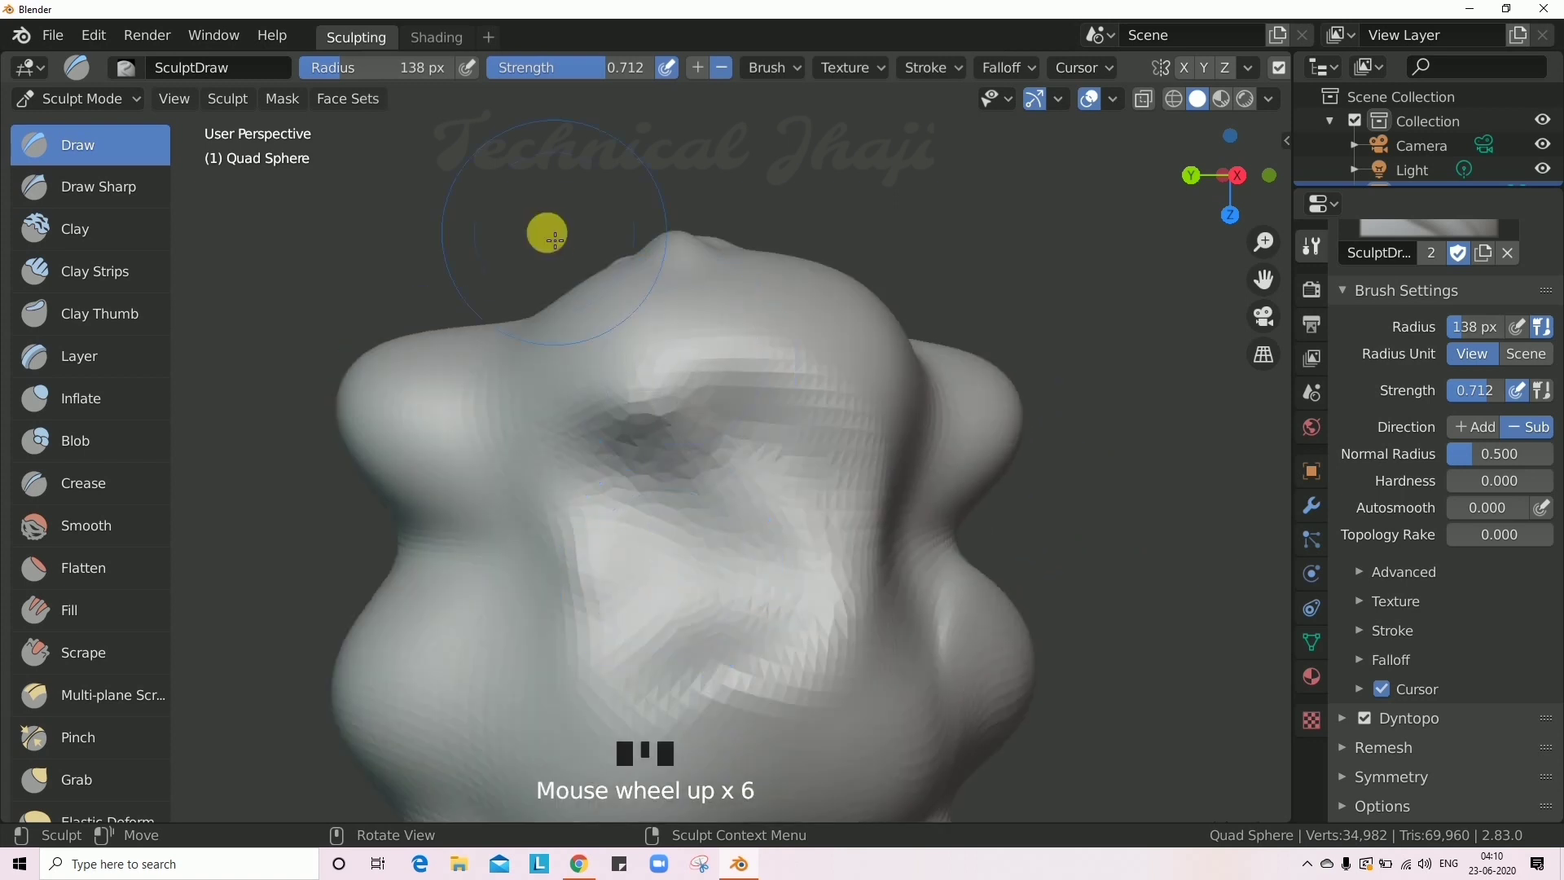
Enlarge the hollow with a 283 px brush radius, and deepen its upper edge at 154 px radius and 0.486 strength.
{"action": "left_click_drag", "start_coordinate": [342, 76], "coordinate": [392, 67]}
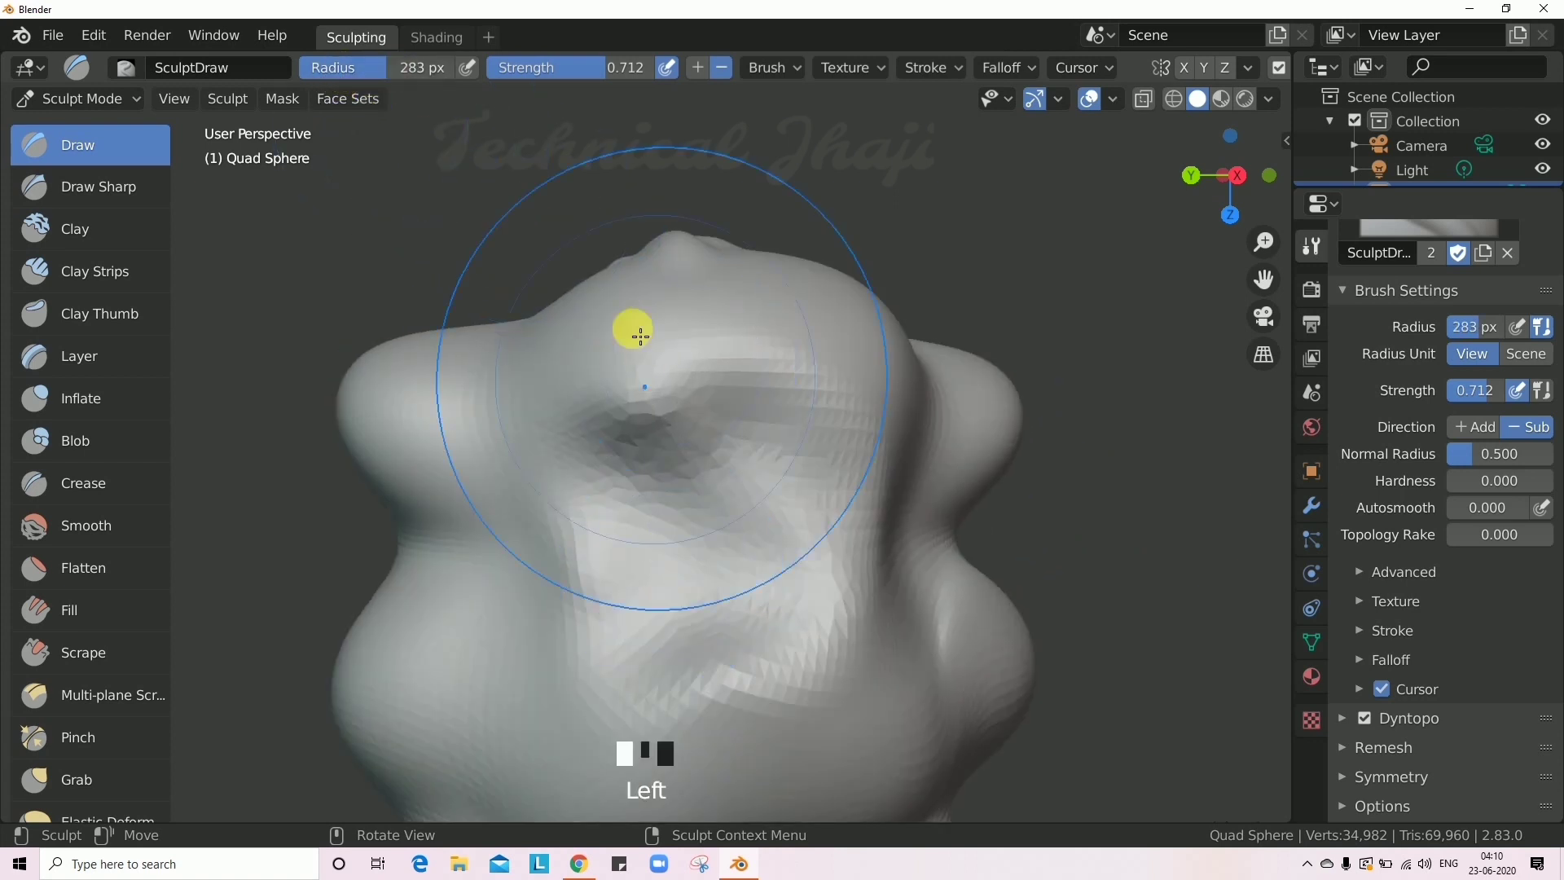
{"action": "mouse_move", "coordinate": [632, 332]}
{"action": "left_mouse_down"}
{"action": "mouse_move", "coordinate": [757, 510]}
{"action": "mouse_move", "coordinate": [674, 422]}
{"action": "mouse_move", "coordinate": [784, 584]}
{"action": "mouse_move", "coordinate": [692, 489]}
{"action": "left_mouse_up"}
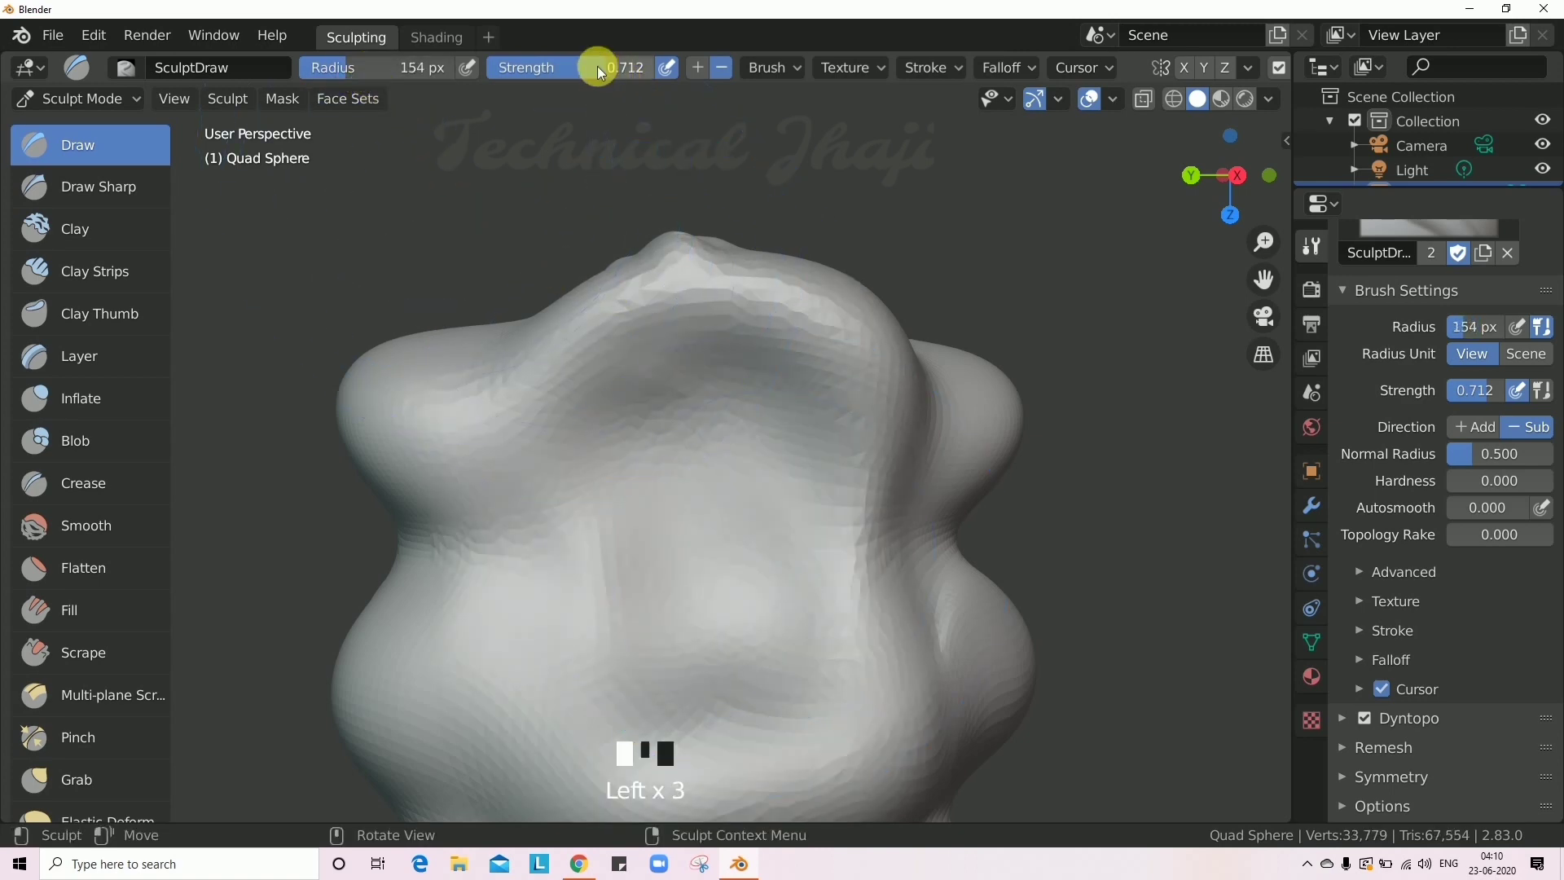
{"action": "left_click_drag", "start_coordinate": [611, 67], "coordinate": [586, 66]}
{"action": "mouse_move", "coordinate": [761, 374]}
{"action": "left_mouse_down"}
{"action": "mouse_move", "coordinate": [859, 461]}
{"action": "mouse_move", "coordinate": [684, 422]}
{"action": "left_mouse_up"}
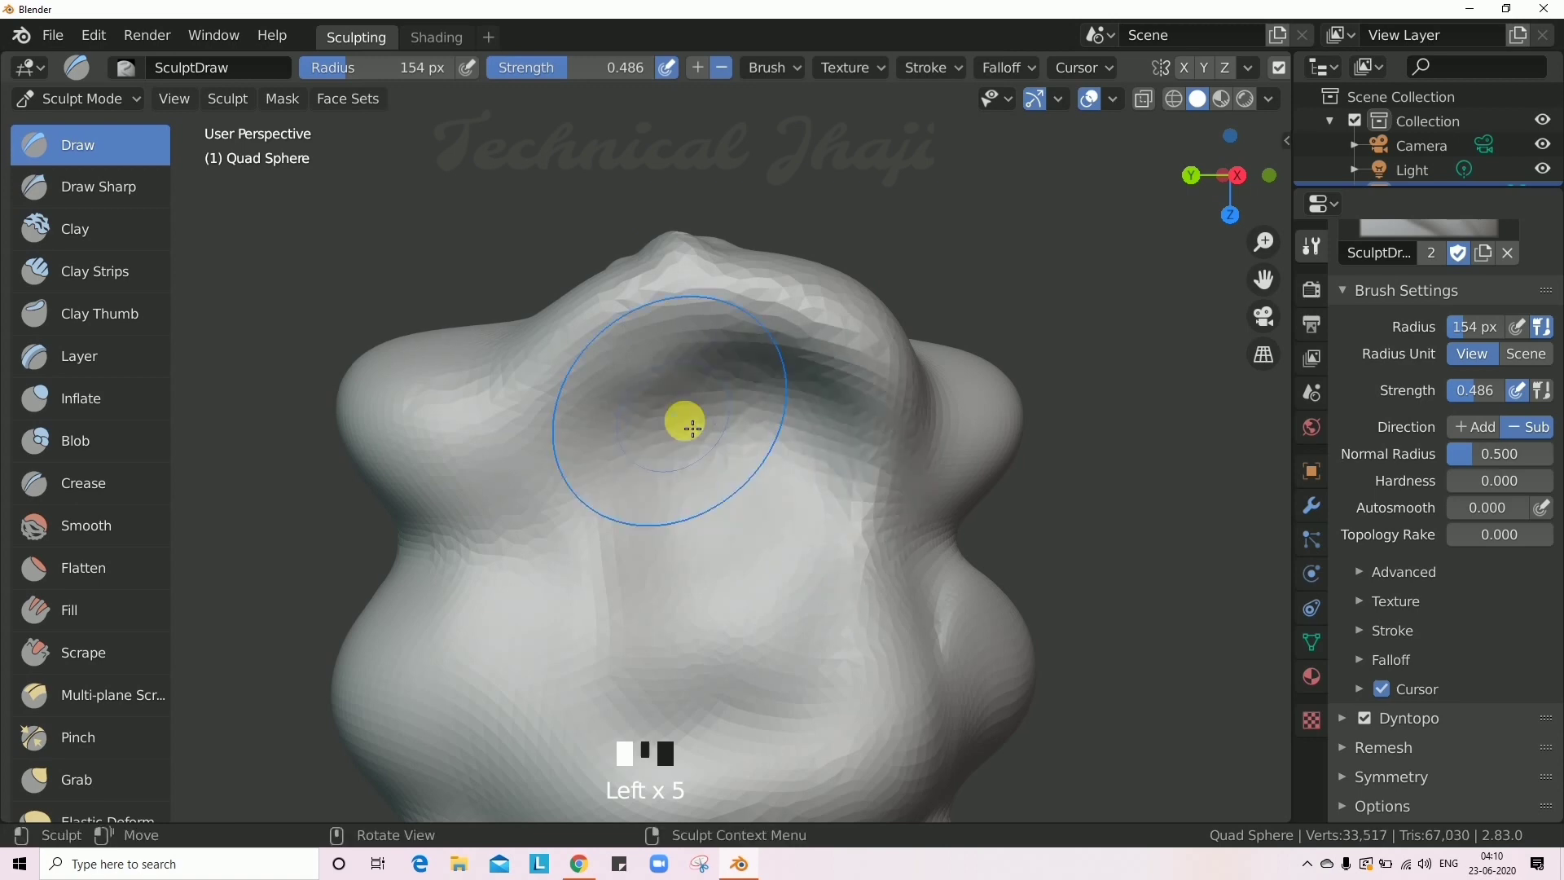
Set the Draw brush direction back to Add and review the Brush options.
{"action": "left_click", "coordinate": [699, 68]}
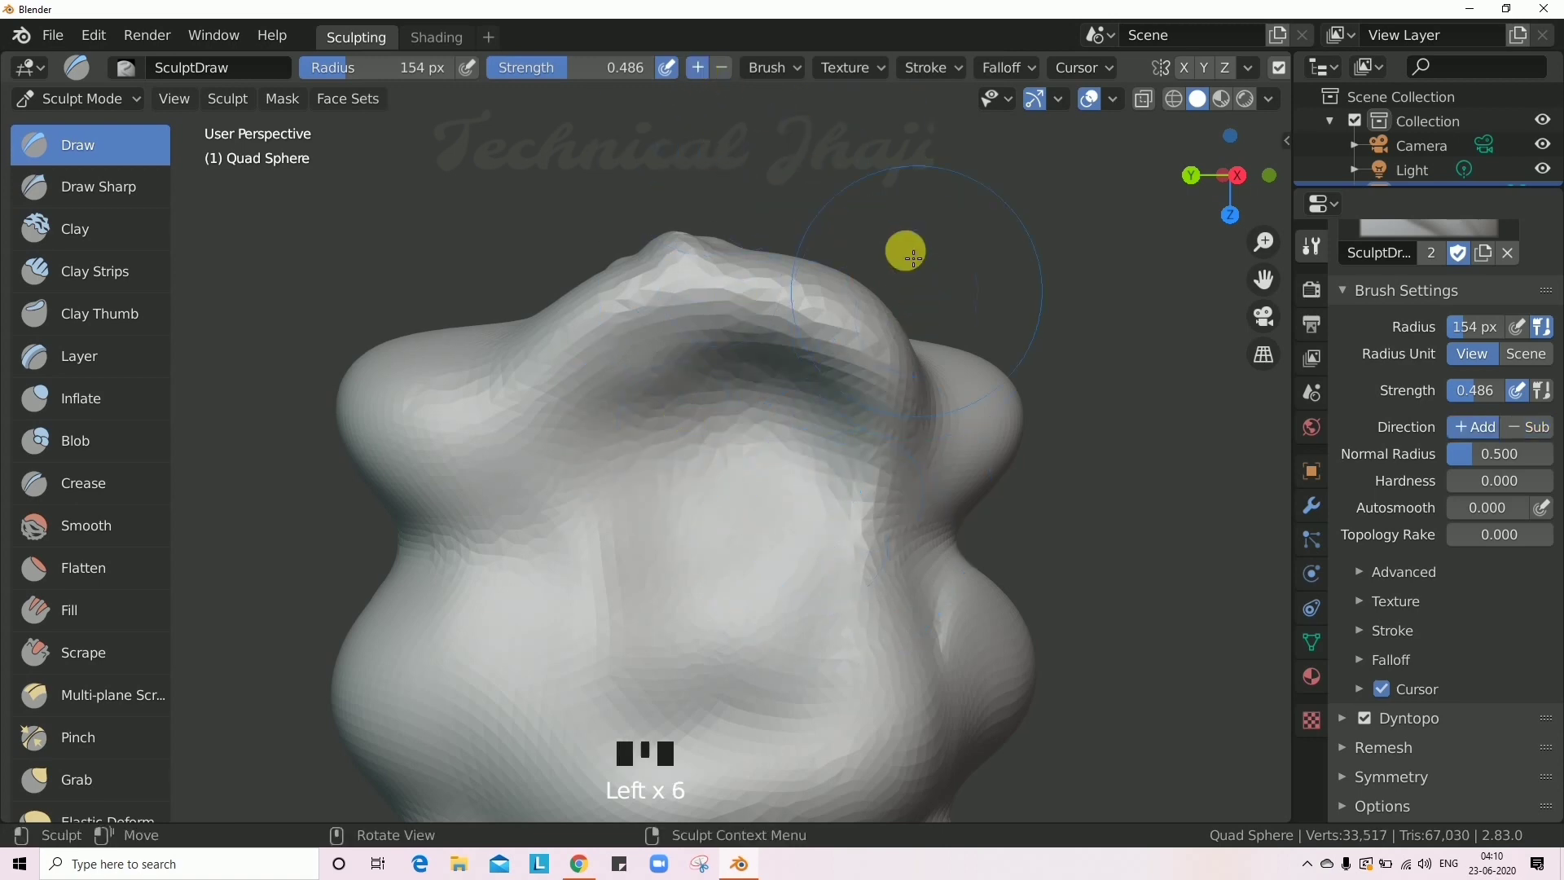
{"action": "left_click", "coordinate": [779, 72]}
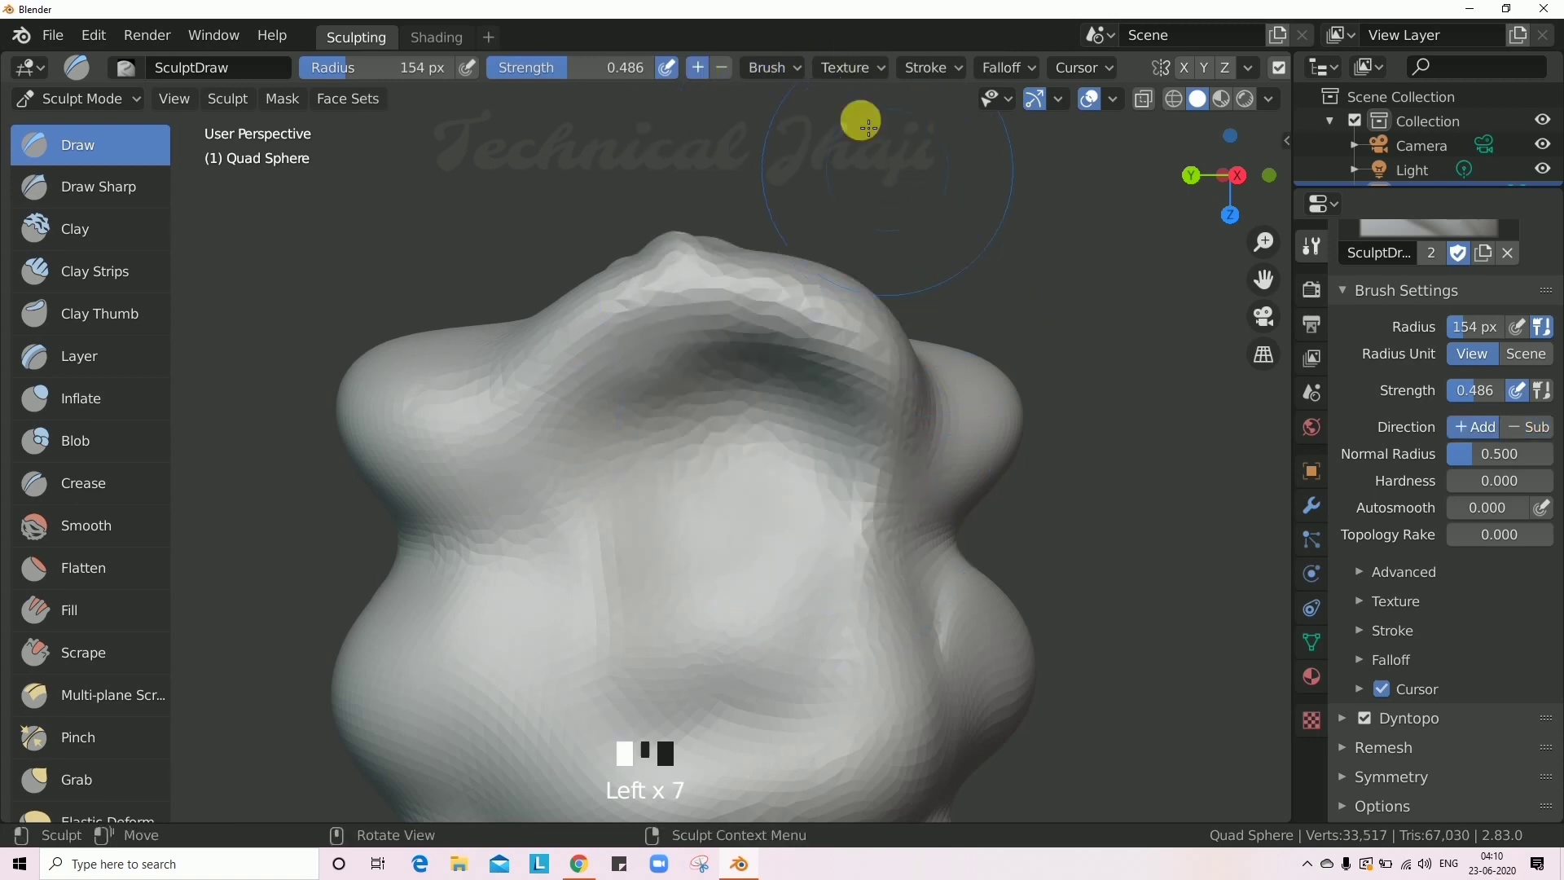
{"action": "left_click", "coordinate": [798, 71]}
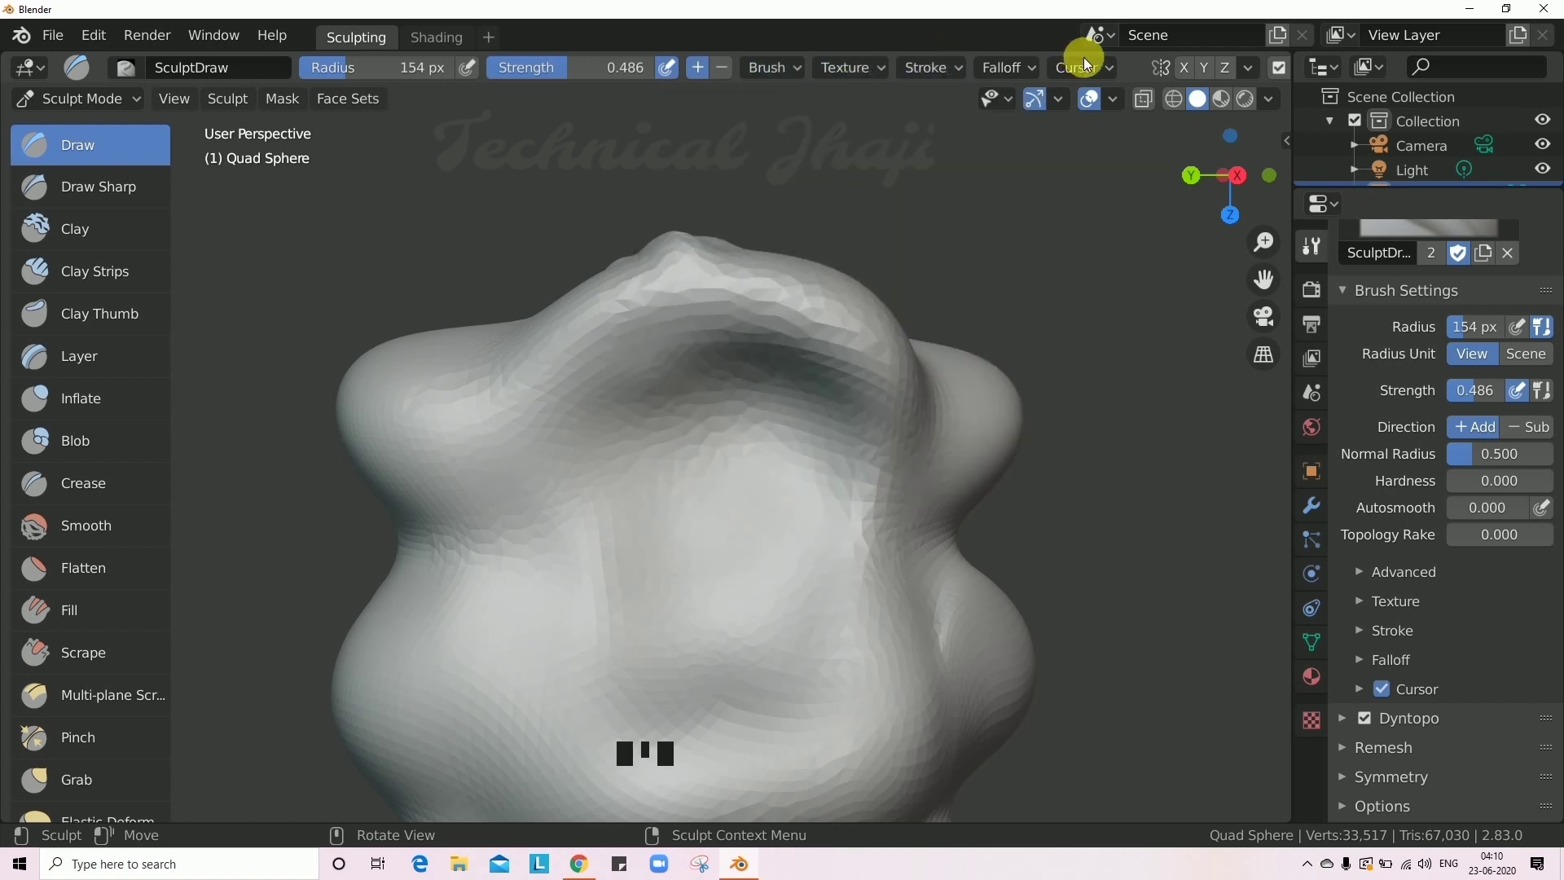
{"action": "scroll", "coordinate": [587, 456], "scroll_direction": "down", "scroll_amount": 2}
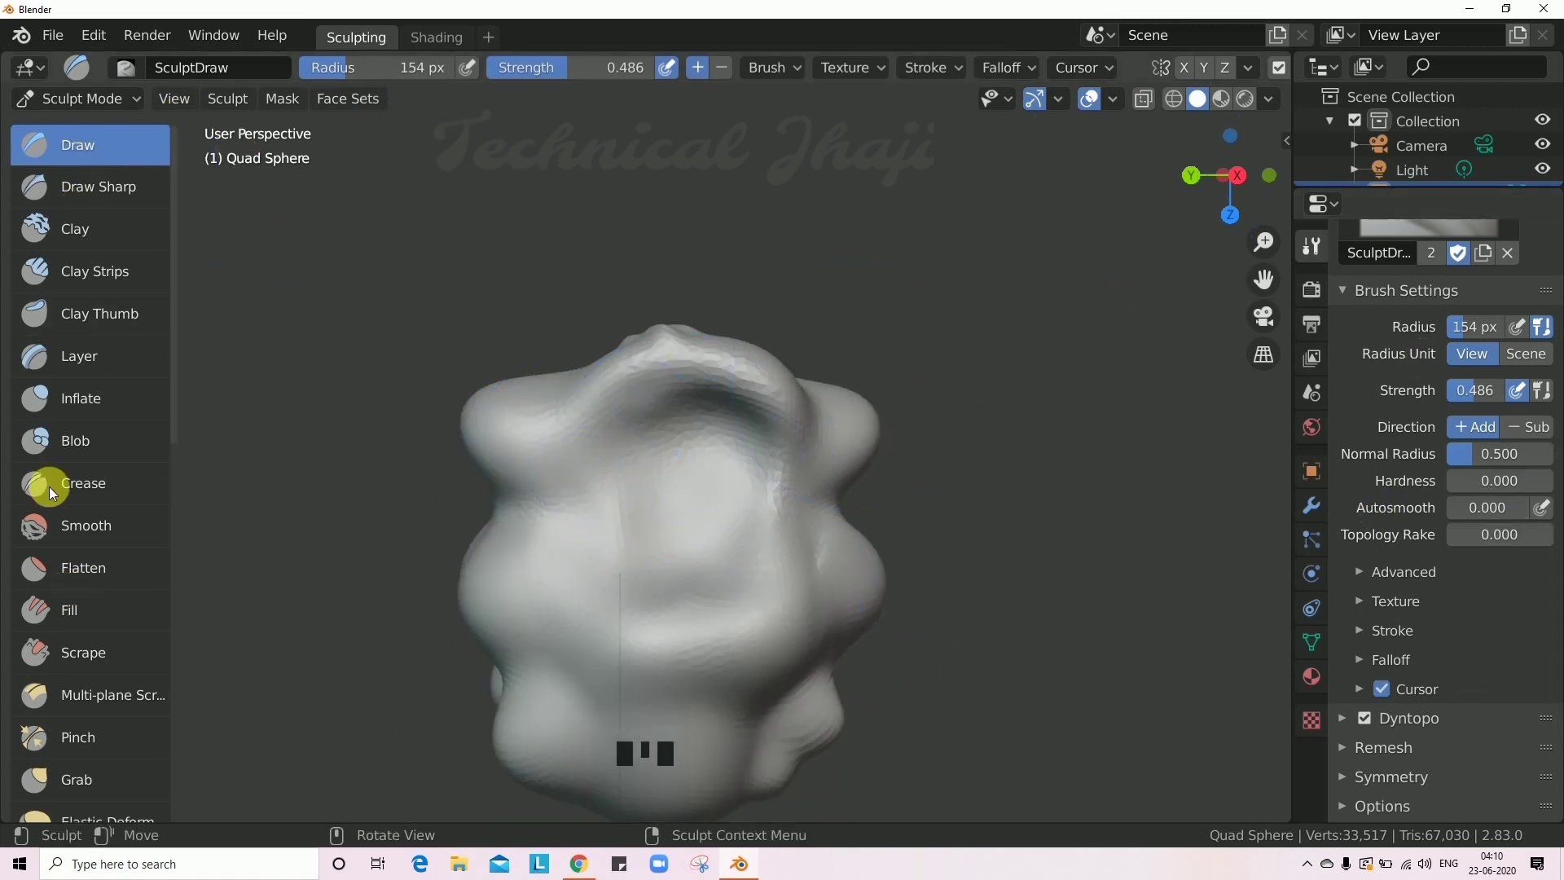
Browse the available sculpting brushes and arrange them in two columns.
{"action": "scroll", "coordinate": [114, 520], "scroll_direction": "down", "scroll_amount": 10}
{"action": "scroll", "coordinate": [126, 523], "scroll_direction": "up", "scroll_amount": 17}
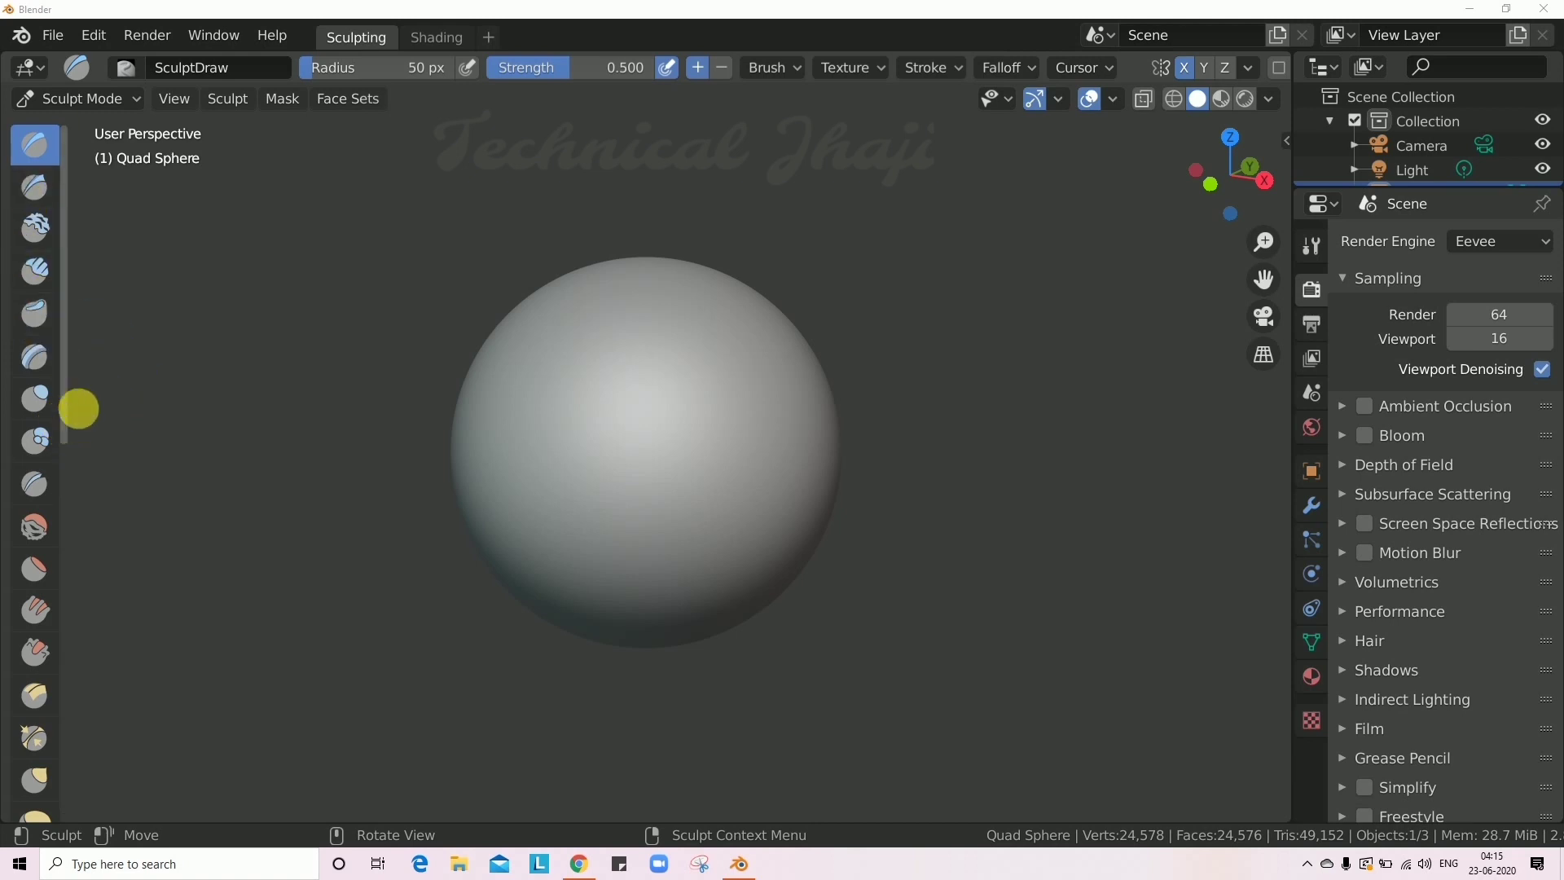
{"action": "mouse_move", "coordinate": [79, 341]}
{"action": "left_mouse_down"}
{"action": "mouse_move", "coordinate": [133, 366]}
{"action": "mouse_move", "coordinate": [115, 366]}
{"action": "left_mouse_up"}
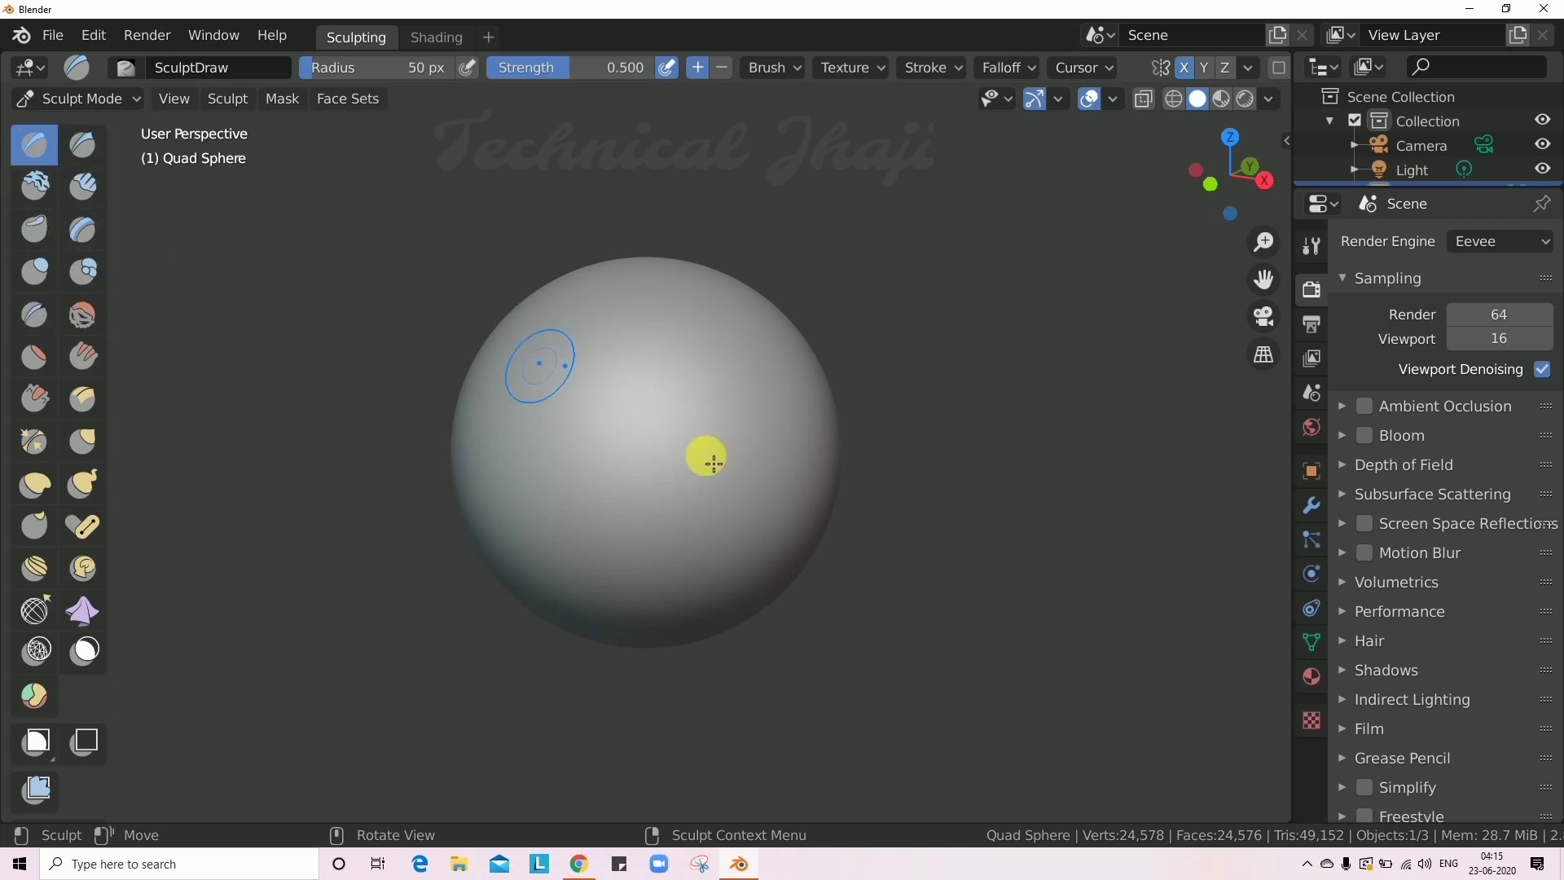
Raise an oblong ridge on the sphere, with a smaller bump above and below it, using the Draw brush at 50 px.
{"action": "mouse_move", "coordinate": [693, 414]}
{"action": "left_mouse_down"}
{"action": "mouse_move", "coordinate": [687, 439]}
{"action": "mouse_move", "coordinate": [733, 457]}
{"action": "mouse_move", "coordinate": [685, 402]}
{"action": "mouse_move", "coordinate": [710, 466]}
{"action": "mouse_move", "coordinate": [739, 472]}
{"action": "left_mouse_up"}
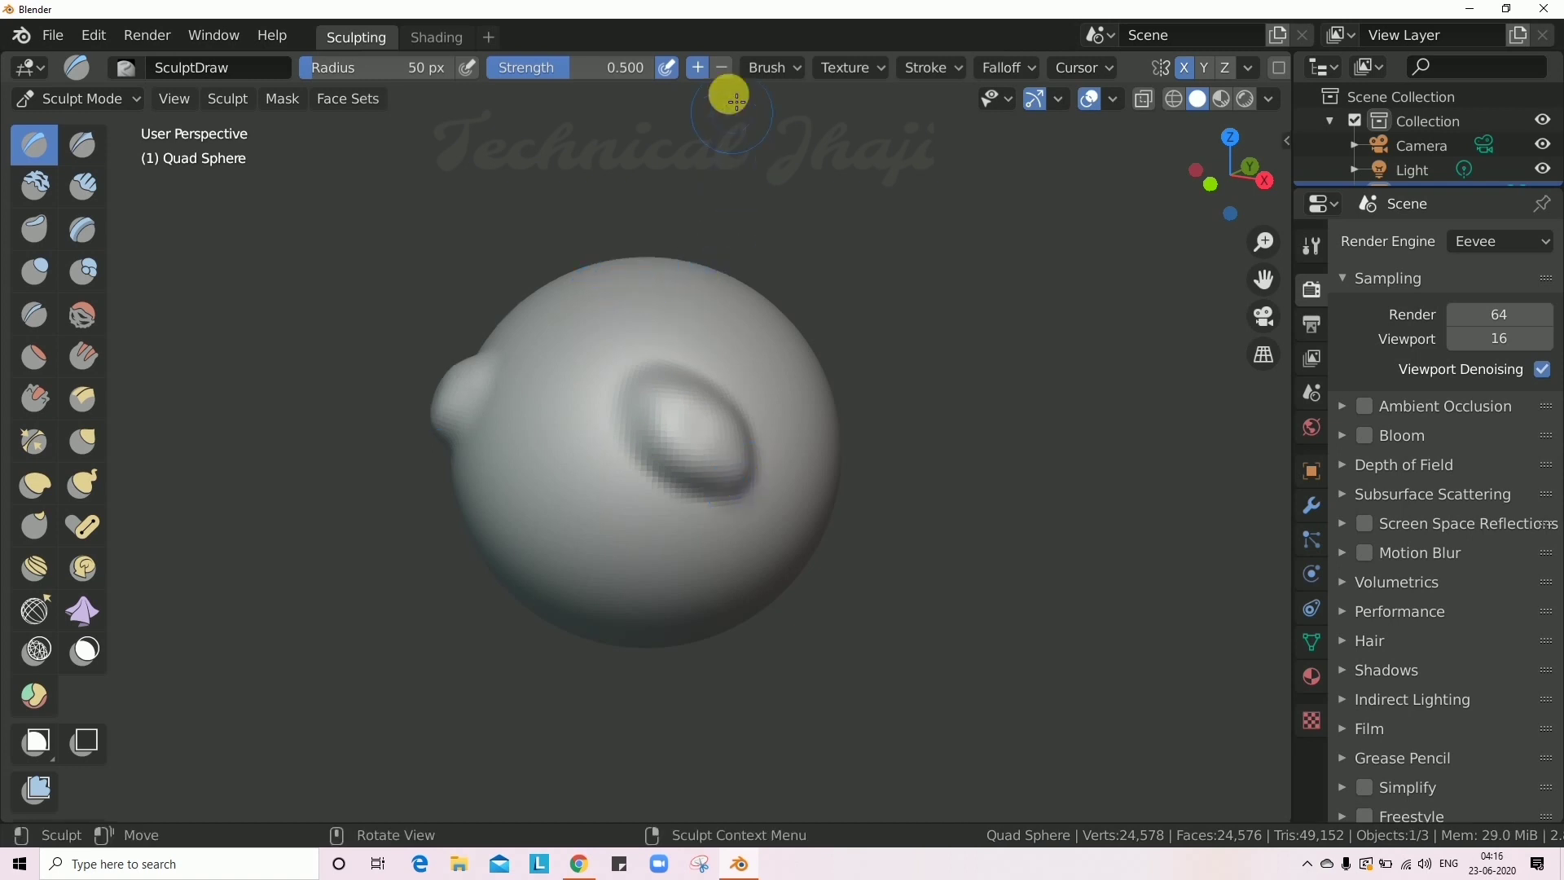
{"action": "mouse_move", "coordinate": [731, 378]}
{"action": "left_mouse_down"}
{"action": "mouse_move", "coordinate": [769, 349]}
{"action": "mouse_move", "coordinate": [726, 345]}
{"action": "left_mouse_up"}
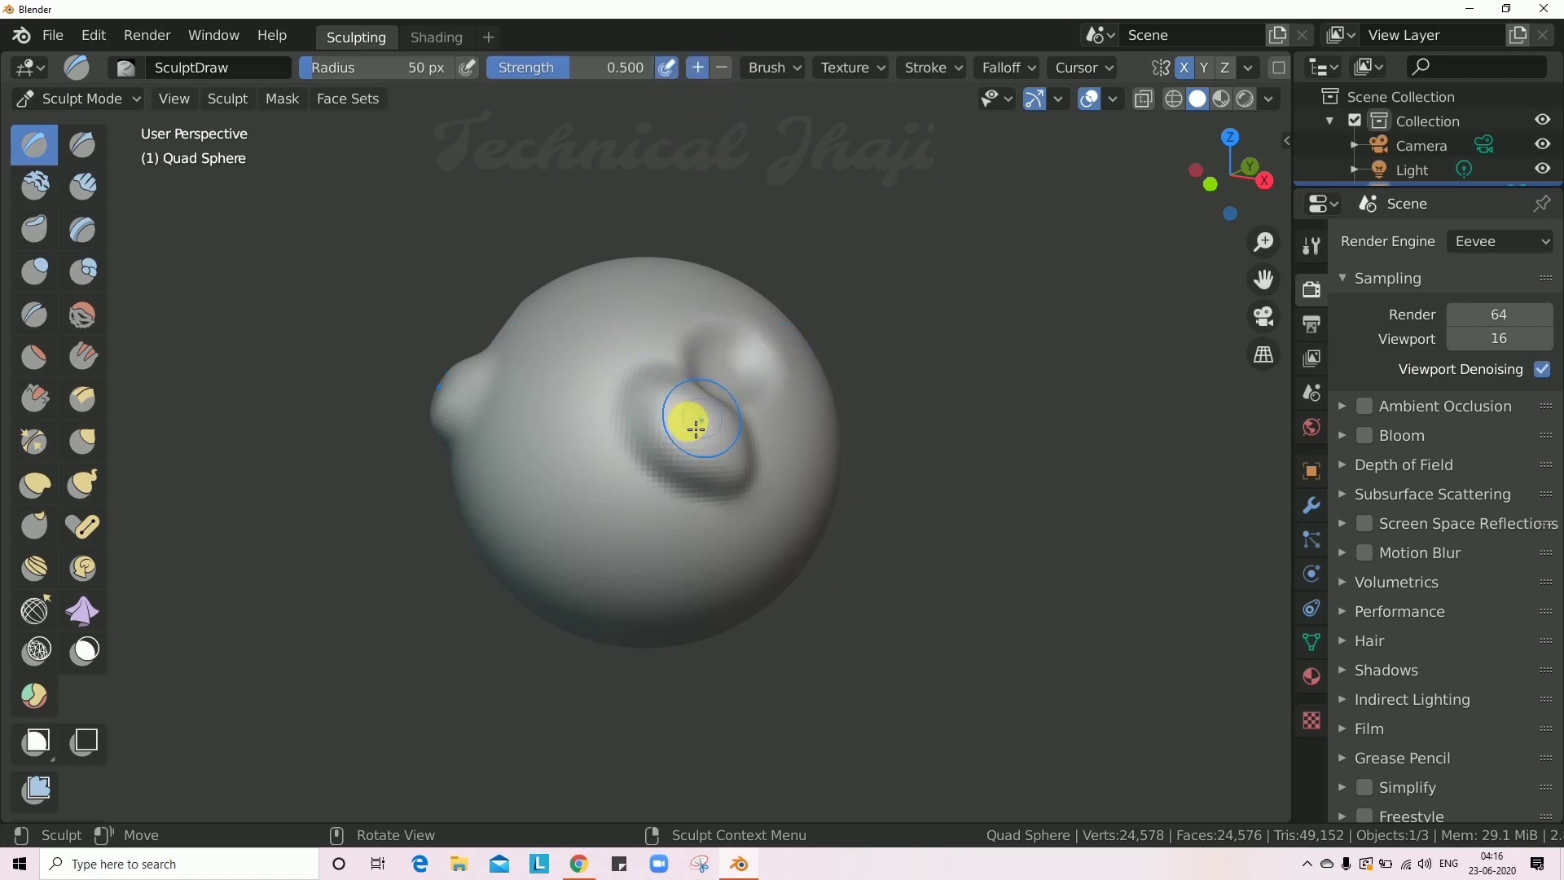
{"action": "mouse_move", "coordinate": [684, 567]}
{"action": "left_mouse_down"}
{"action": "mouse_move", "coordinate": [698, 541]}
{"action": "mouse_move", "coordinate": [677, 564]}
{"action": "left_mouse_up"}
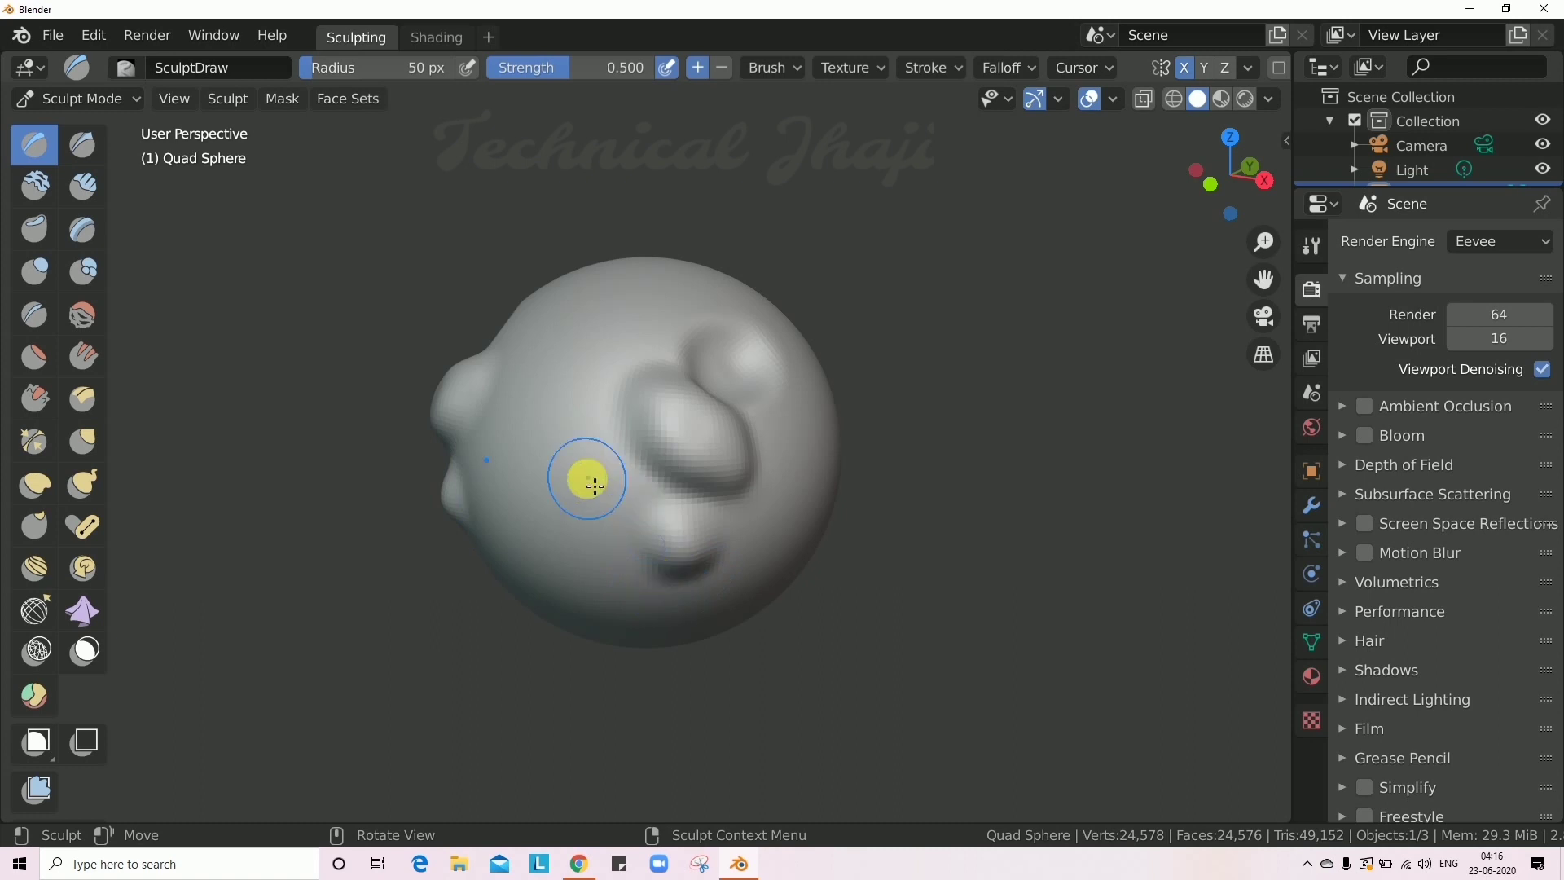
Carve into the central ridge and lower bump with subtracting Draw strokes, and smooth the surface around them.
{"action": "left_click_drag", "start_coordinate": [594, 485], "coordinate": [556, 496]}
{"action": "mouse_move", "coordinate": [773, 491]}
{"action": "left_mouse_down"}
{"action": "mouse_move", "coordinate": [751, 497]}
{"action": "mouse_move", "coordinate": [701, 423]}
{"action": "mouse_move", "coordinate": [667, 408]}
{"action": "mouse_move", "coordinate": [719, 419]}
{"action": "mouse_move", "coordinate": [736, 452]}
{"action": "mouse_move", "coordinate": [698, 433]}
{"action": "mouse_move", "coordinate": [702, 496]}
{"action": "mouse_move", "coordinate": [684, 472]}
{"action": "mouse_move", "coordinate": [609, 447]}
{"action": "mouse_move", "coordinate": [698, 472]}
{"action": "left_mouse_up"}
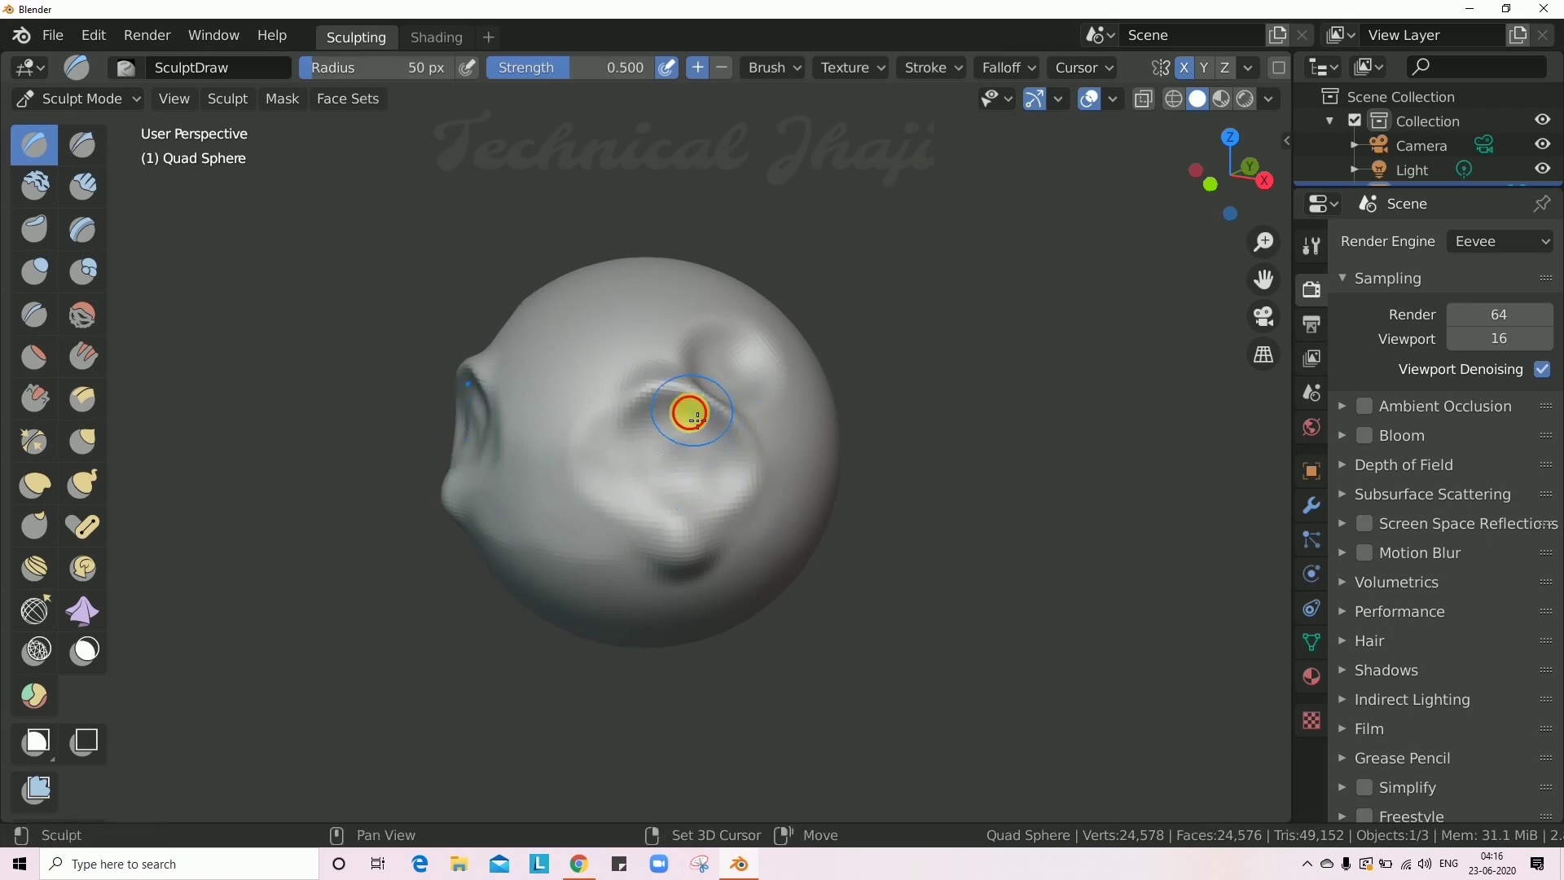
{"action": "mouse_move", "coordinate": [688, 408]}
{"action": "left_mouse_down"}
{"action": "mouse_move", "coordinate": [709, 489]}
{"action": "mouse_move", "coordinate": [761, 454]}
{"action": "mouse_move", "coordinate": [787, 482]}
{"action": "left_mouse_up"}
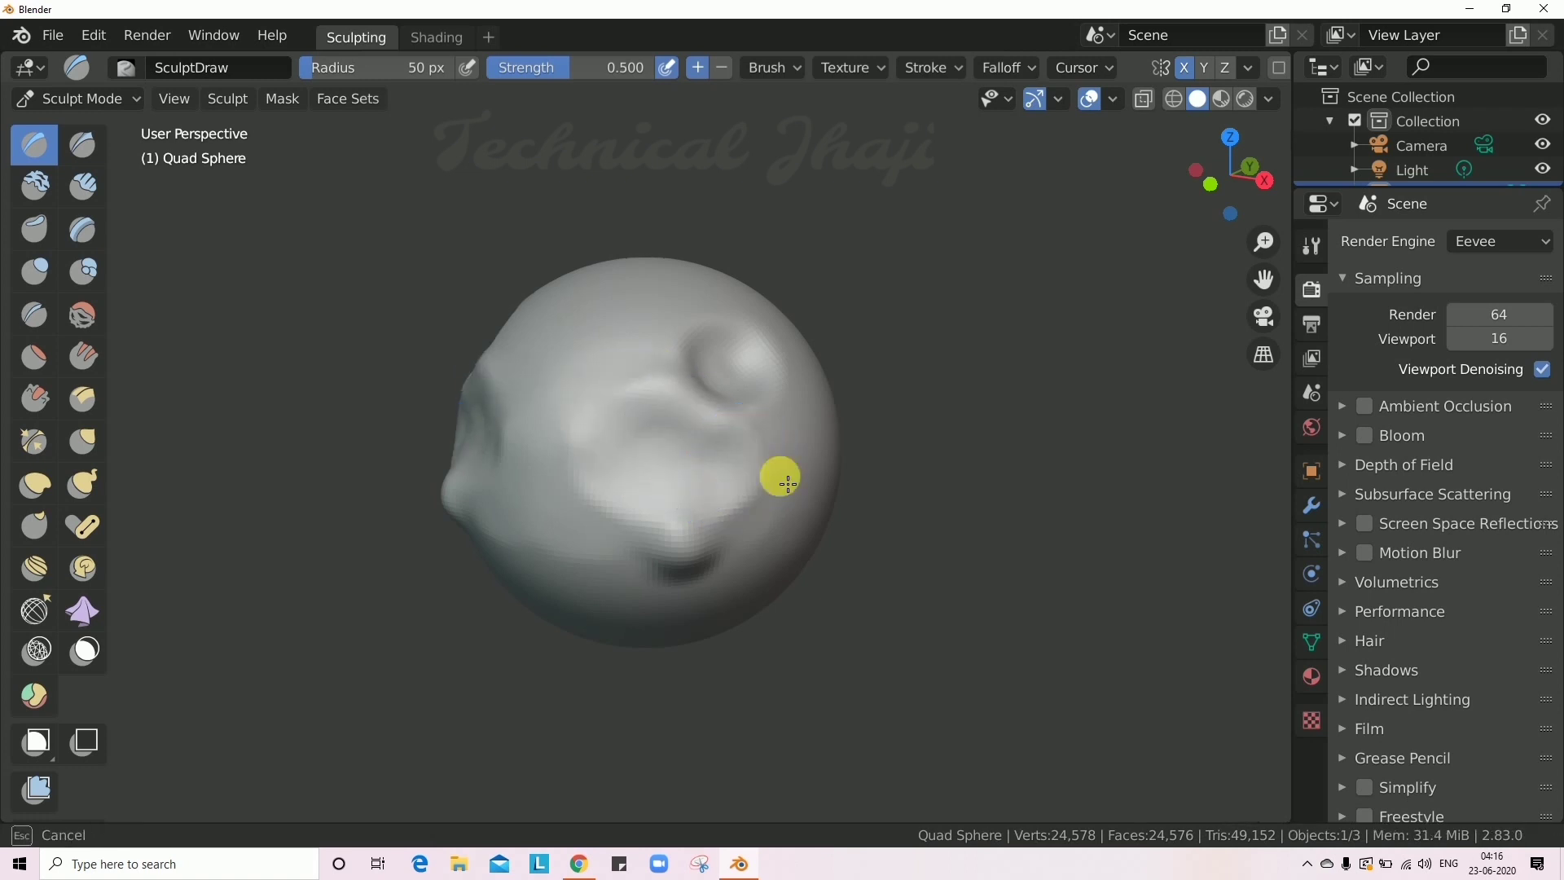
{"action": "mouse_move", "coordinate": [711, 554]}
{"action": "left_mouse_down"}
{"action": "mouse_move", "coordinate": [615, 464]}
{"action": "mouse_move", "coordinate": [613, 393]}
{"action": "left_mouse_up"}
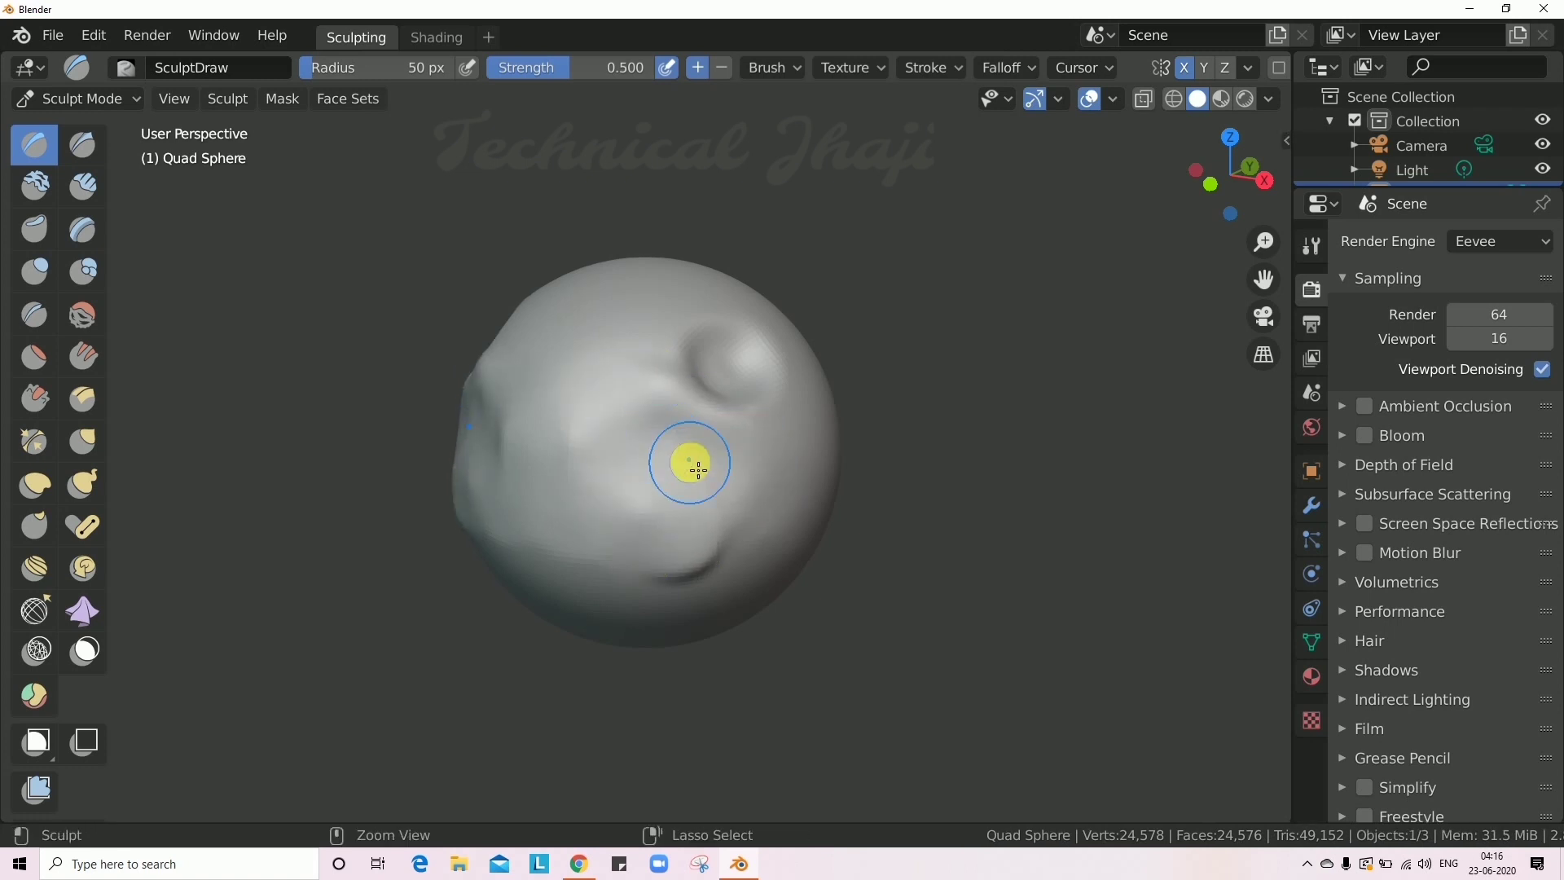
{"action": "mouse_move", "coordinate": [687, 457]}
{"action": "left_mouse_down"}
{"action": "mouse_move", "coordinate": [637, 509]}
{"action": "mouse_move", "coordinate": [652, 446]}
{"action": "mouse_move", "coordinate": [649, 510]}
{"action": "left_mouse_up"}
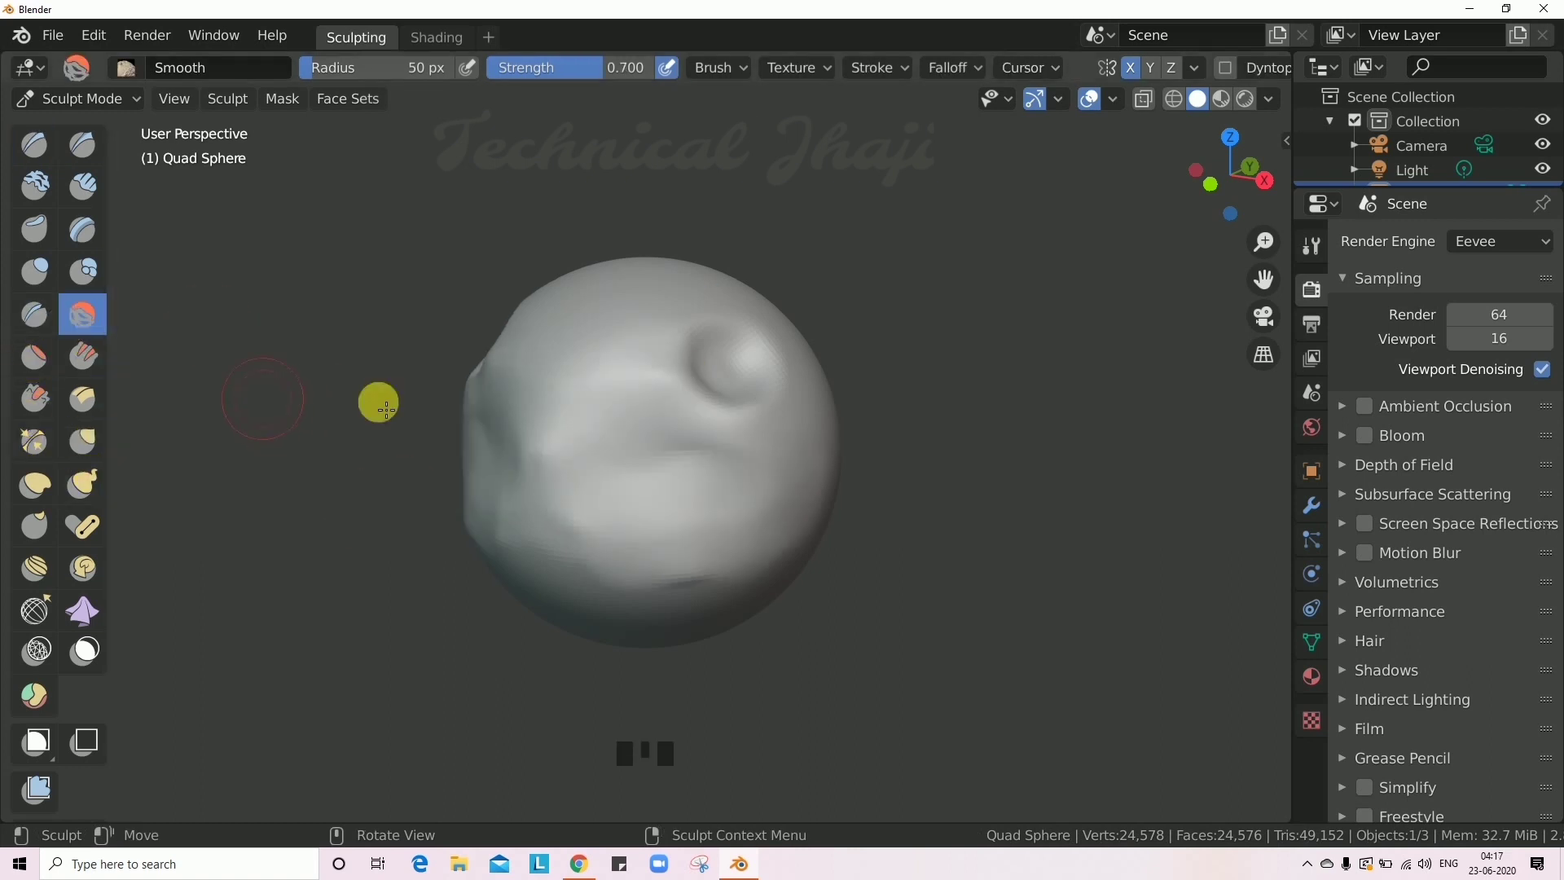
Even out the reworked patch with the Smooth brush, and work the area below the upper bump with Fill at 1.000 strength.
{"action": "left_click_drag", "start_coordinate": [633, 376], "coordinate": [582, 351]}
{"action": "mouse_move", "coordinate": [666, 438]}
{"action": "left_mouse_down"}
{"action": "mouse_move", "coordinate": [793, 419]}
{"action": "mouse_move", "coordinate": [727, 542]}
{"action": "left_mouse_up"}
{"action": "left_click", "coordinate": [82, 356]}
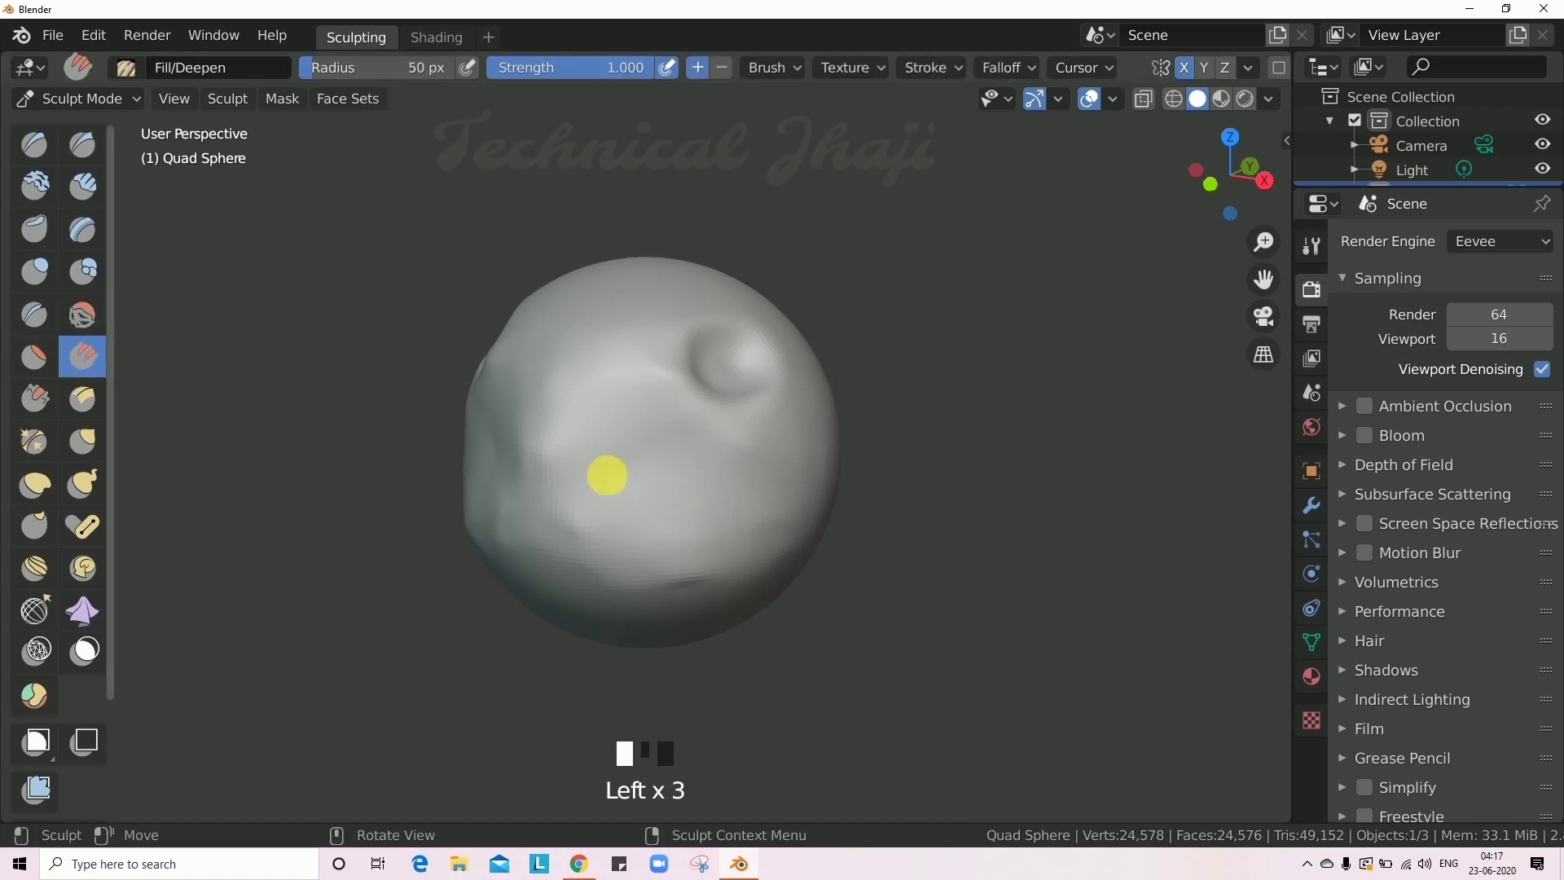
{"action": "mouse_move", "coordinate": [599, 470]}
{"action": "left_mouse_down"}
{"action": "mouse_move", "coordinate": [773, 521]}
{"action": "mouse_move", "coordinate": [782, 467]}
{"action": "mouse_move", "coordinate": [750, 506]}
{"action": "left_mouse_up"}
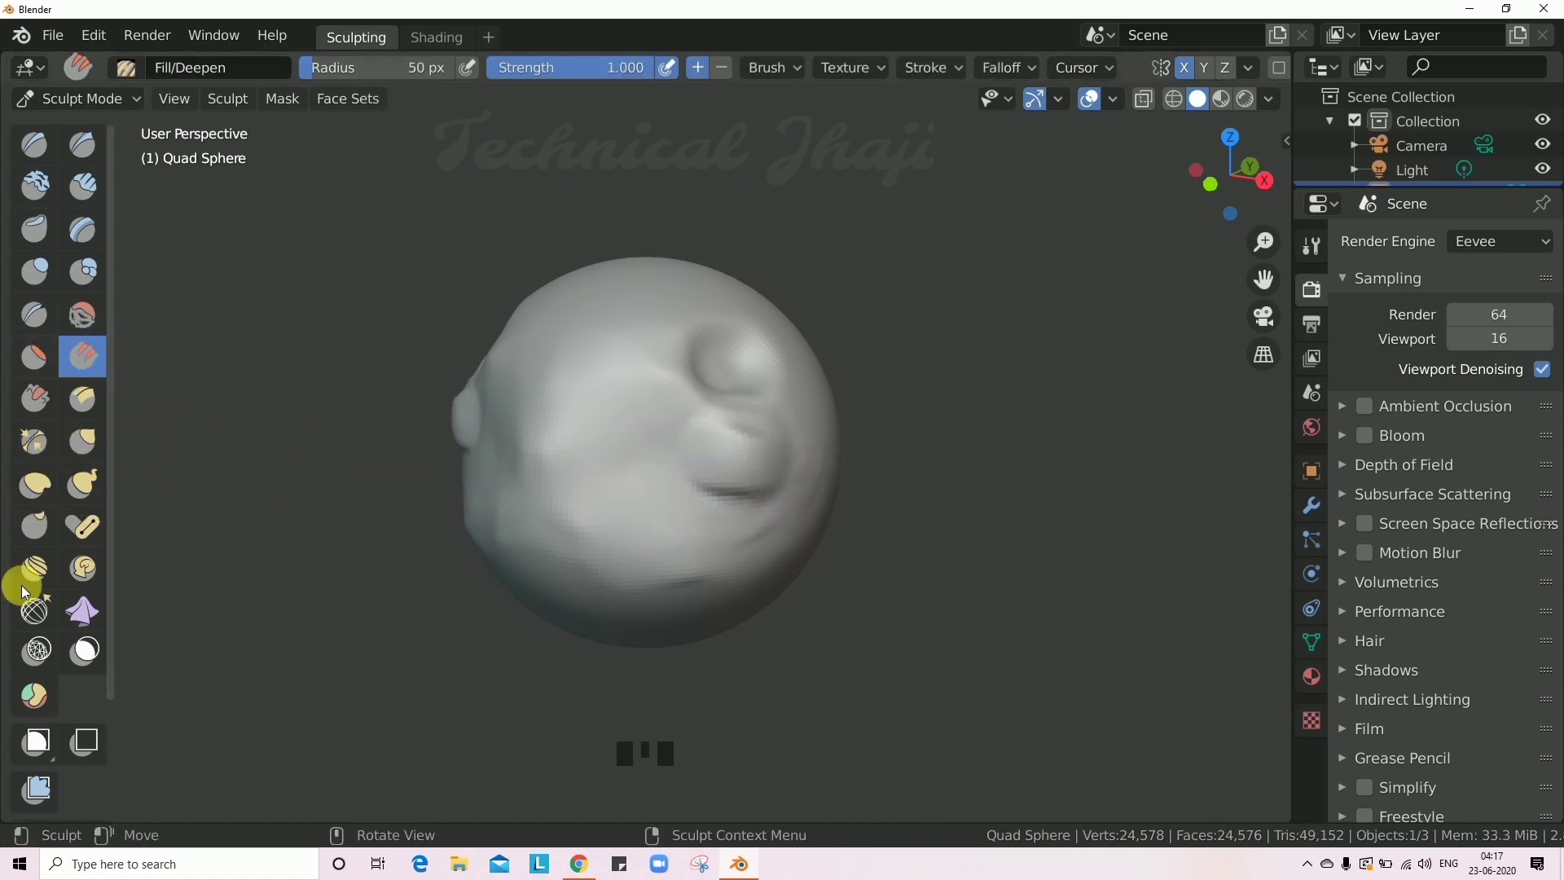
Pull two long, mirrored horns out of the upper side of the sphere with the Snake Hook brush.
{"action": "left_click", "coordinate": [78, 489]}
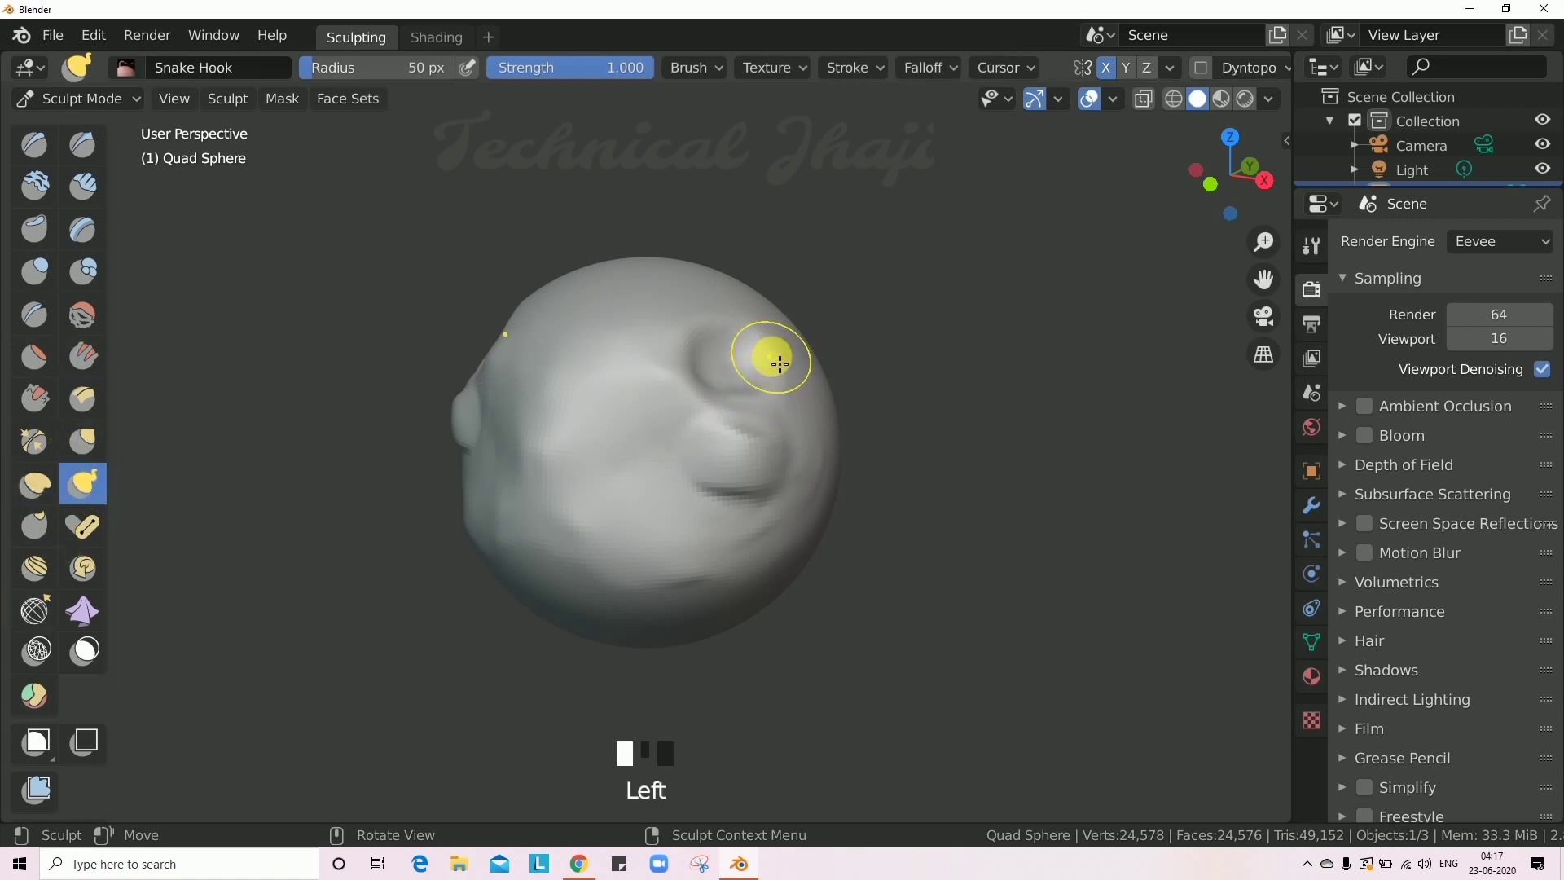
{"action": "mouse_move", "coordinate": [780, 362]}
{"action": "left_mouse_down"}
{"action": "mouse_move", "coordinate": [915, 310]}
{"action": "mouse_move", "coordinate": [1004, 386]}
{"action": "left_mouse_up"}
{"action": "mouse_move", "coordinate": [692, 307]}
{"action": "left_mouse_down"}
{"action": "mouse_move", "coordinate": [859, 257]}
{"action": "mouse_move", "coordinate": [941, 275]}
{"action": "left_mouse_up"}
Stretch the surface below the horns outward into folds with the Elastic Deform brush at 0.500 strength.
{"action": "left_click", "coordinate": [41, 484]}
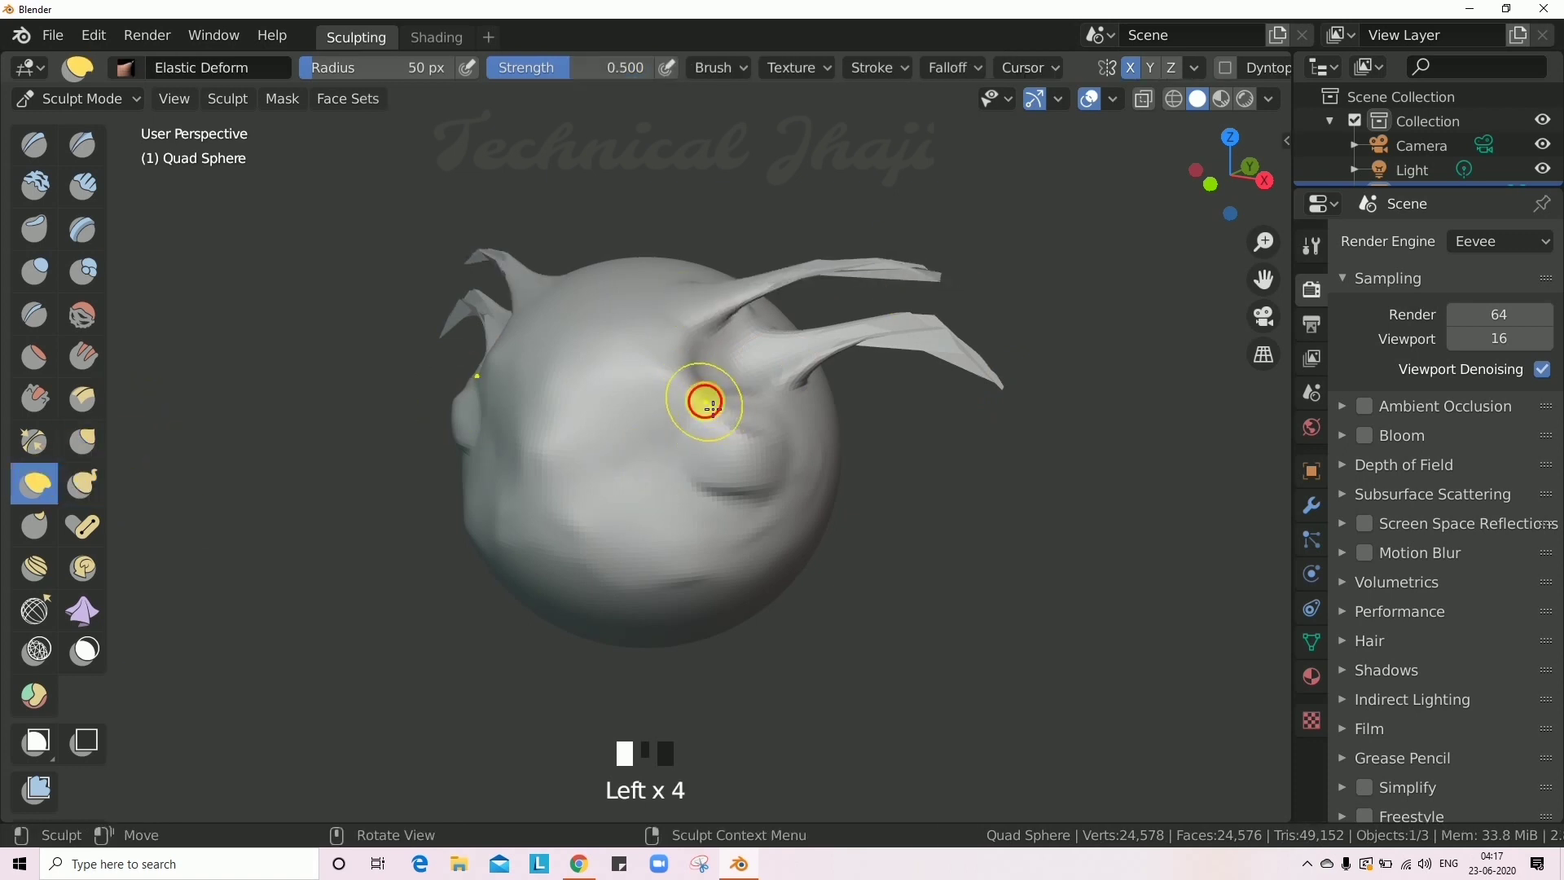
{"action": "mouse_move", "coordinate": [918, 538]}
{"action": "left_mouse_down"}
{"action": "mouse_move", "coordinate": [932, 565]}
{"action": "mouse_move", "coordinate": [752, 454]}
{"action": "left_mouse_up"}
{"action": "mouse_move", "coordinate": [720, 504]}
{"action": "left_mouse_down"}
{"action": "mouse_move", "coordinate": [1006, 517]}
{"action": "mouse_move", "coordinate": [1058, 541]}
{"action": "left_mouse_up"}
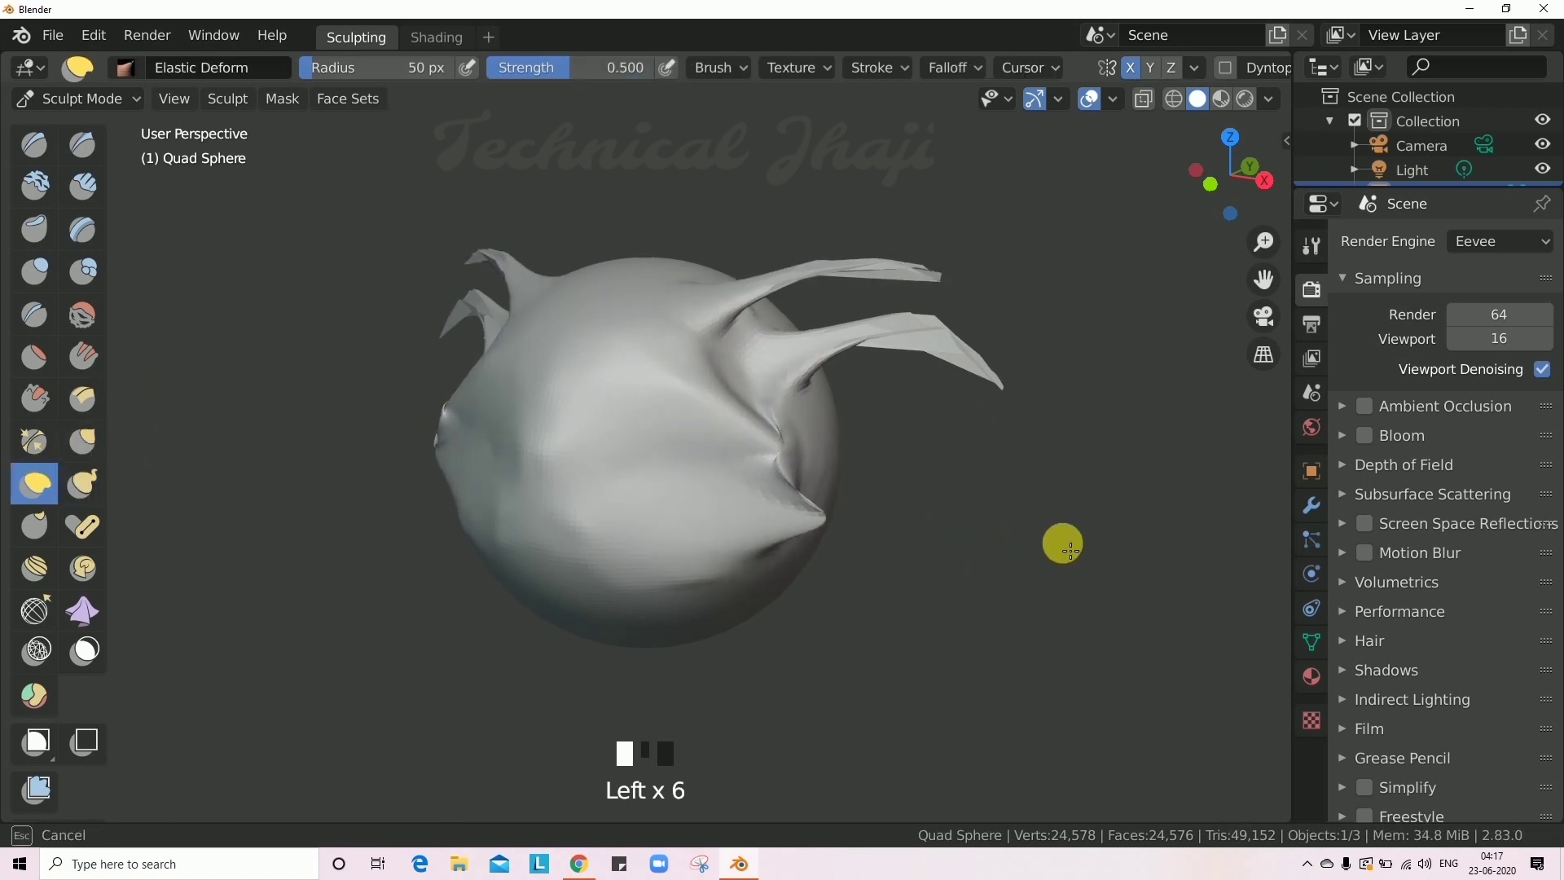
Pull a third mirrored horn from the area beside the first two with Snake Hook.
{"action": "left_click", "coordinate": [75, 482]}
{"action": "mouse_move", "coordinate": [627, 343]}
{"action": "left_mouse_down"}
{"action": "mouse_move", "coordinate": [901, 405]}
{"action": "mouse_move", "coordinate": [1127, 566]}
{"action": "mouse_move", "coordinate": [1055, 497]}
{"action": "left_mouse_up"}
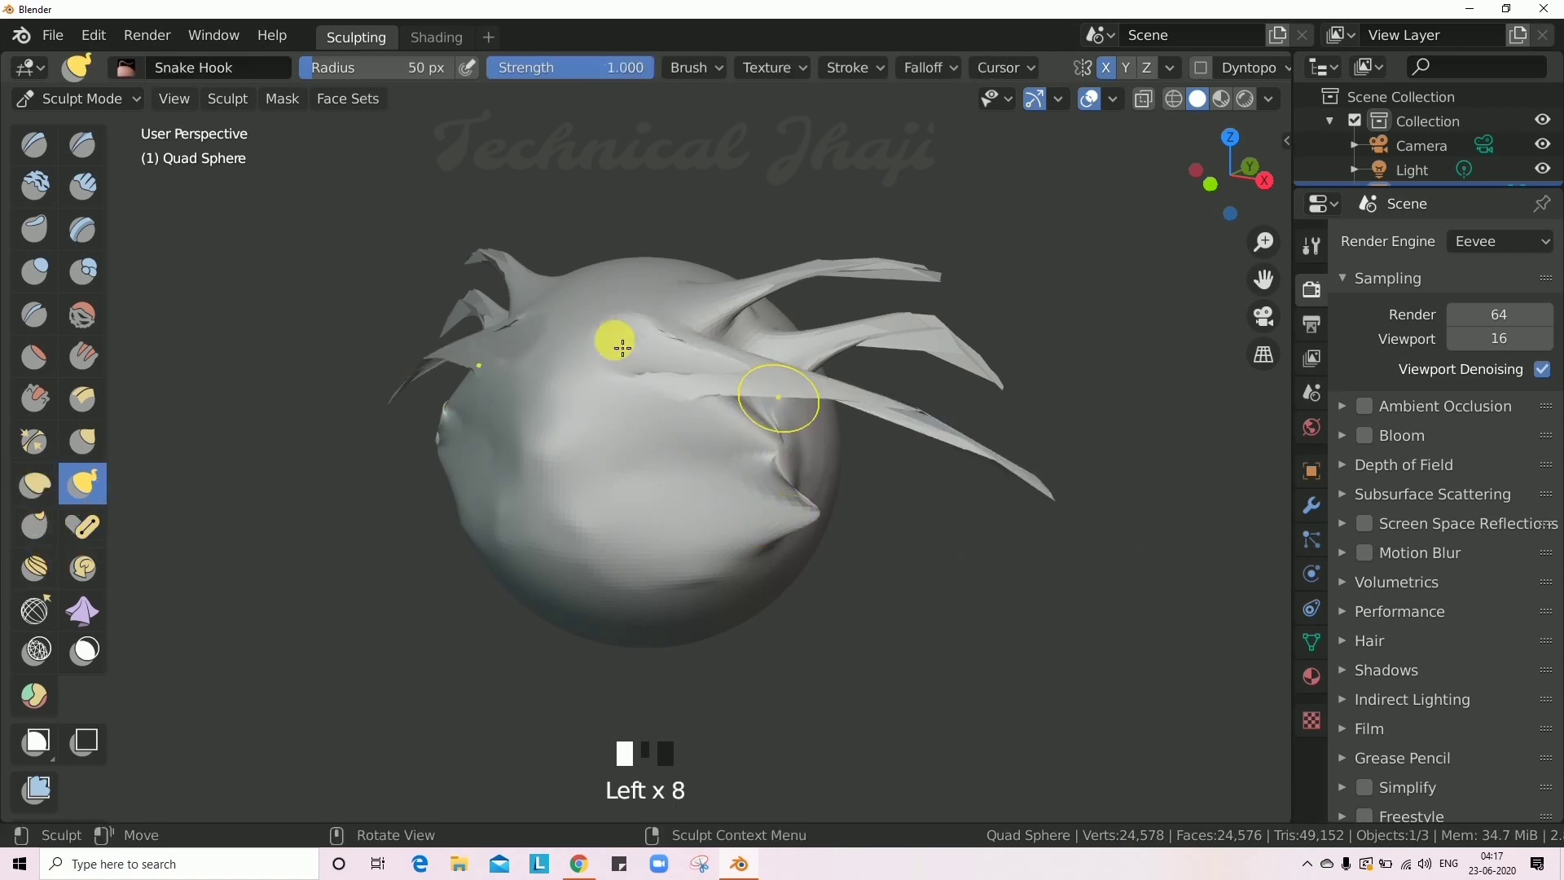
{"action": "mouse_move", "coordinate": [621, 348]}
{"action": "middle_mouse_down"}
{"action": "mouse_move", "coordinate": [754, 570]}
{"action": "mouse_move", "coordinate": [712, 426]}
{"action": "mouse_move", "coordinate": [653, 384]}
{"action": "middle_mouse_up"}
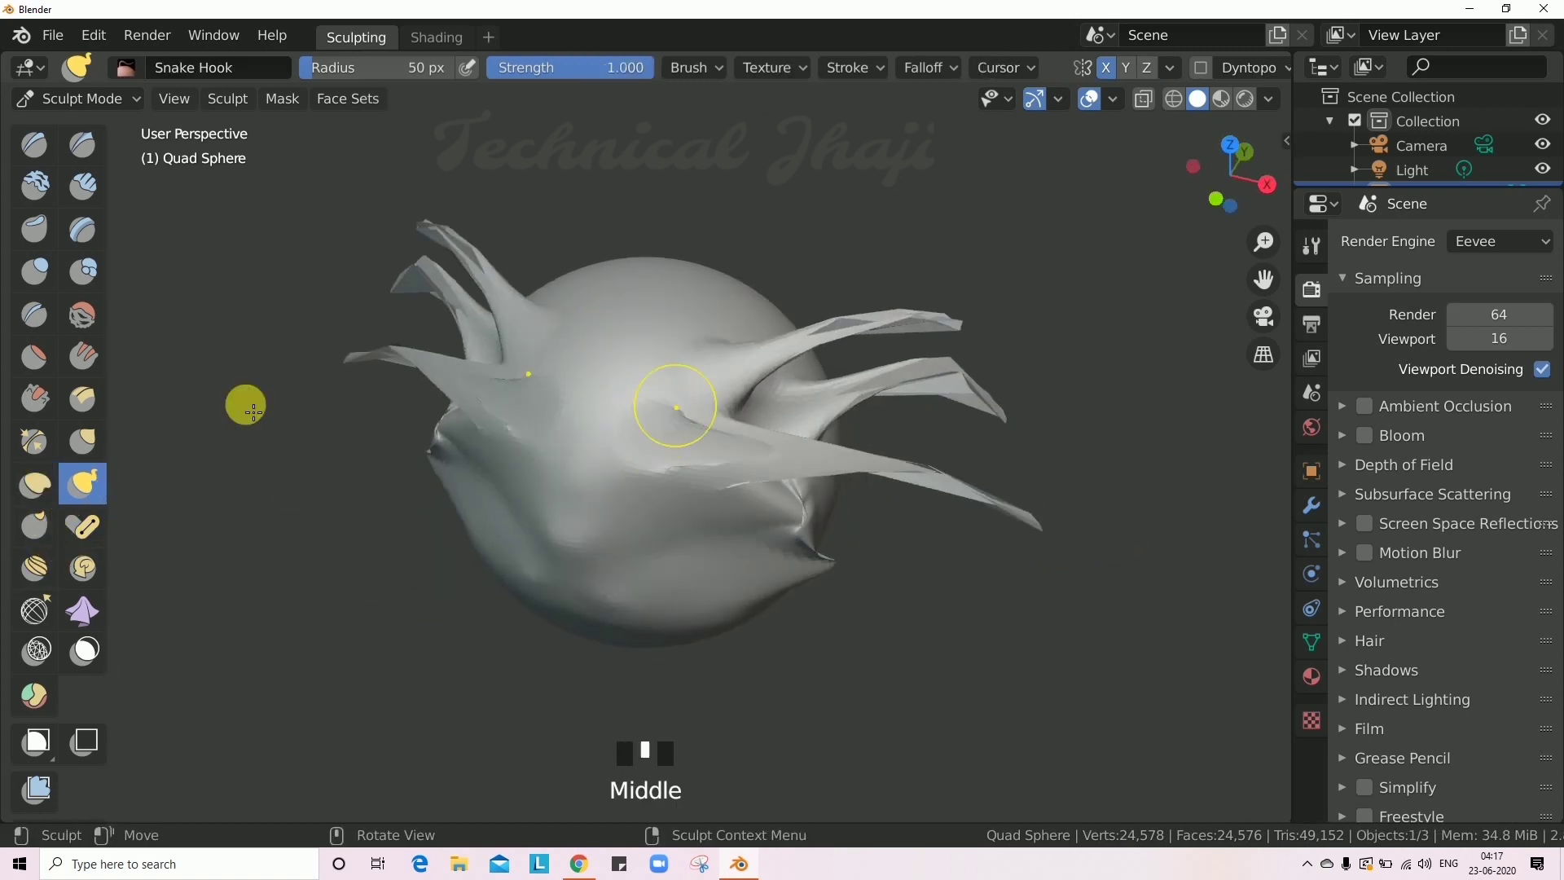
Paint a mask over the middle and upper part of the mesh between the horns with the Mask brush.
{"action": "left_click", "coordinate": [73, 648]}
{"action": "mouse_move", "coordinate": [589, 380]}
{"action": "left_mouse_down"}
{"action": "mouse_move", "coordinate": [639, 513]}
{"action": "mouse_move", "coordinate": [622, 415]}
{"action": "mouse_move", "coordinate": [475, 461]}
{"action": "mouse_move", "coordinate": [510, 471]}
{"action": "left_mouse_up"}
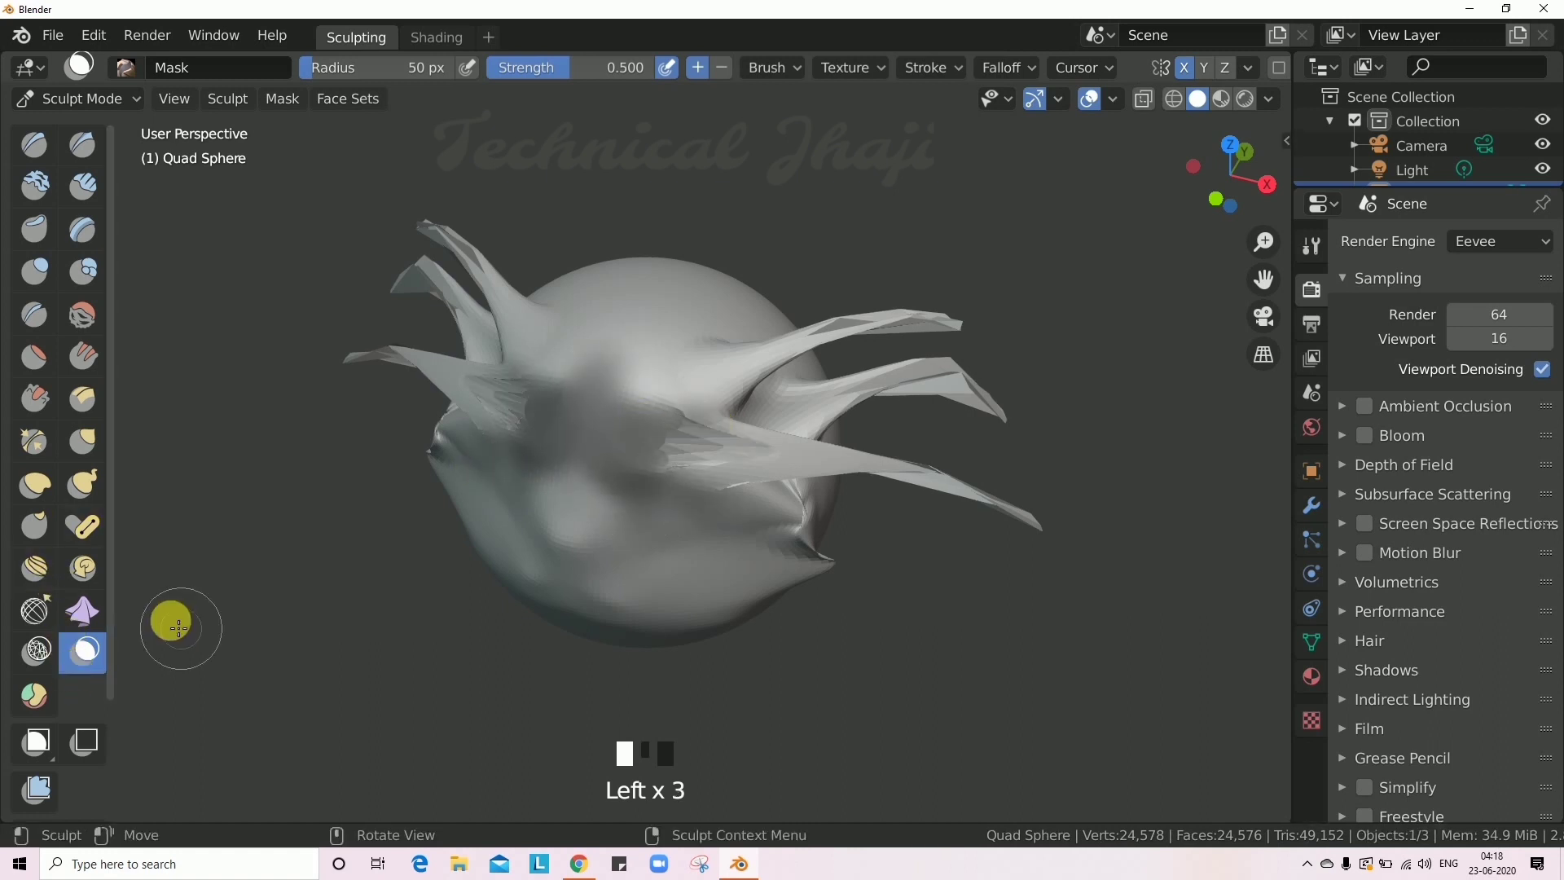
{"action": "mouse_move", "coordinate": [637, 356]}
{"action": "left_mouse_down"}
{"action": "mouse_move", "coordinate": [621, 299]}
{"action": "mouse_move", "coordinate": [632, 363]}
{"action": "mouse_move", "coordinate": [663, 339]}
{"action": "mouse_move", "coordinate": [653, 366]}
{"action": "left_mouse_up"}
Pull the surface beside the masked area on top of the mesh with Snake Hook to test the mask.
{"action": "middle_click_drag", "start_coordinate": [652, 368], "coordinate": [633, 434]}
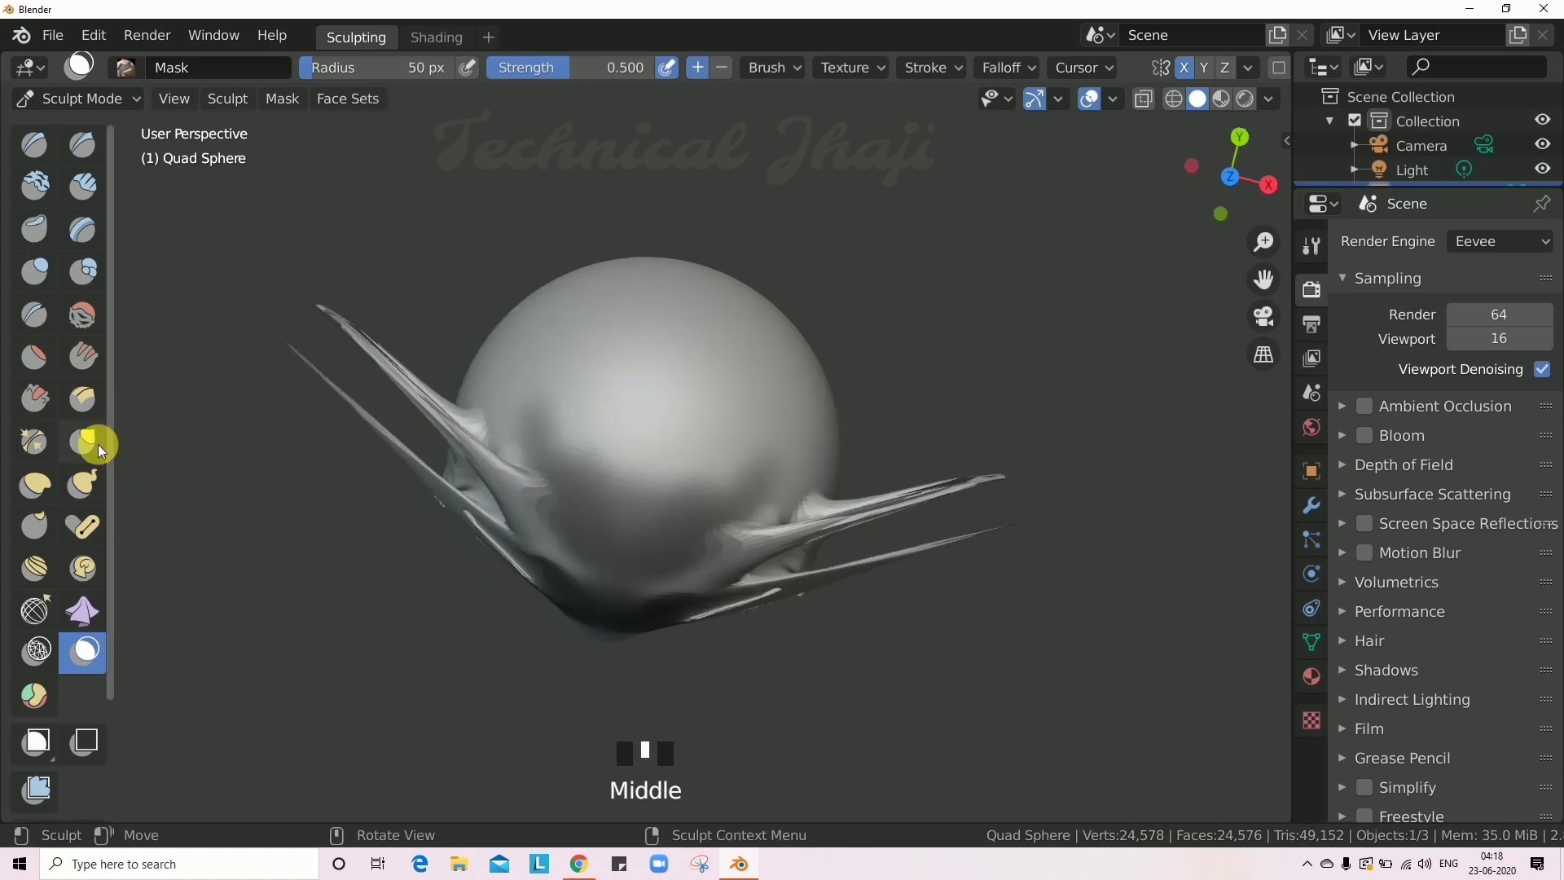
{"action": "left_click", "coordinate": [84, 481]}
{"action": "mouse_move", "coordinate": [759, 472]}
{"action": "left_mouse_down"}
{"action": "mouse_move", "coordinate": [744, 395]}
{"action": "mouse_move", "coordinate": [721, 490]}
{"action": "mouse_move", "coordinate": [671, 524]}
{"action": "mouse_move", "coordinate": [649, 488]}
{"action": "mouse_move", "coordinate": [717, 538]}
{"action": "mouse_move", "coordinate": [608, 538]}
{"action": "mouse_move", "coordinate": [716, 505]}
{"action": "left_mouse_up"}
Sculpt ridges across the masked and unmasked areas of the mesh with the Draw brush.
{"action": "left_click", "coordinate": [45, 135]}
{"action": "middle_click_drag", "start_coordinate": [716, 505], "coordinate": [709, 383]}
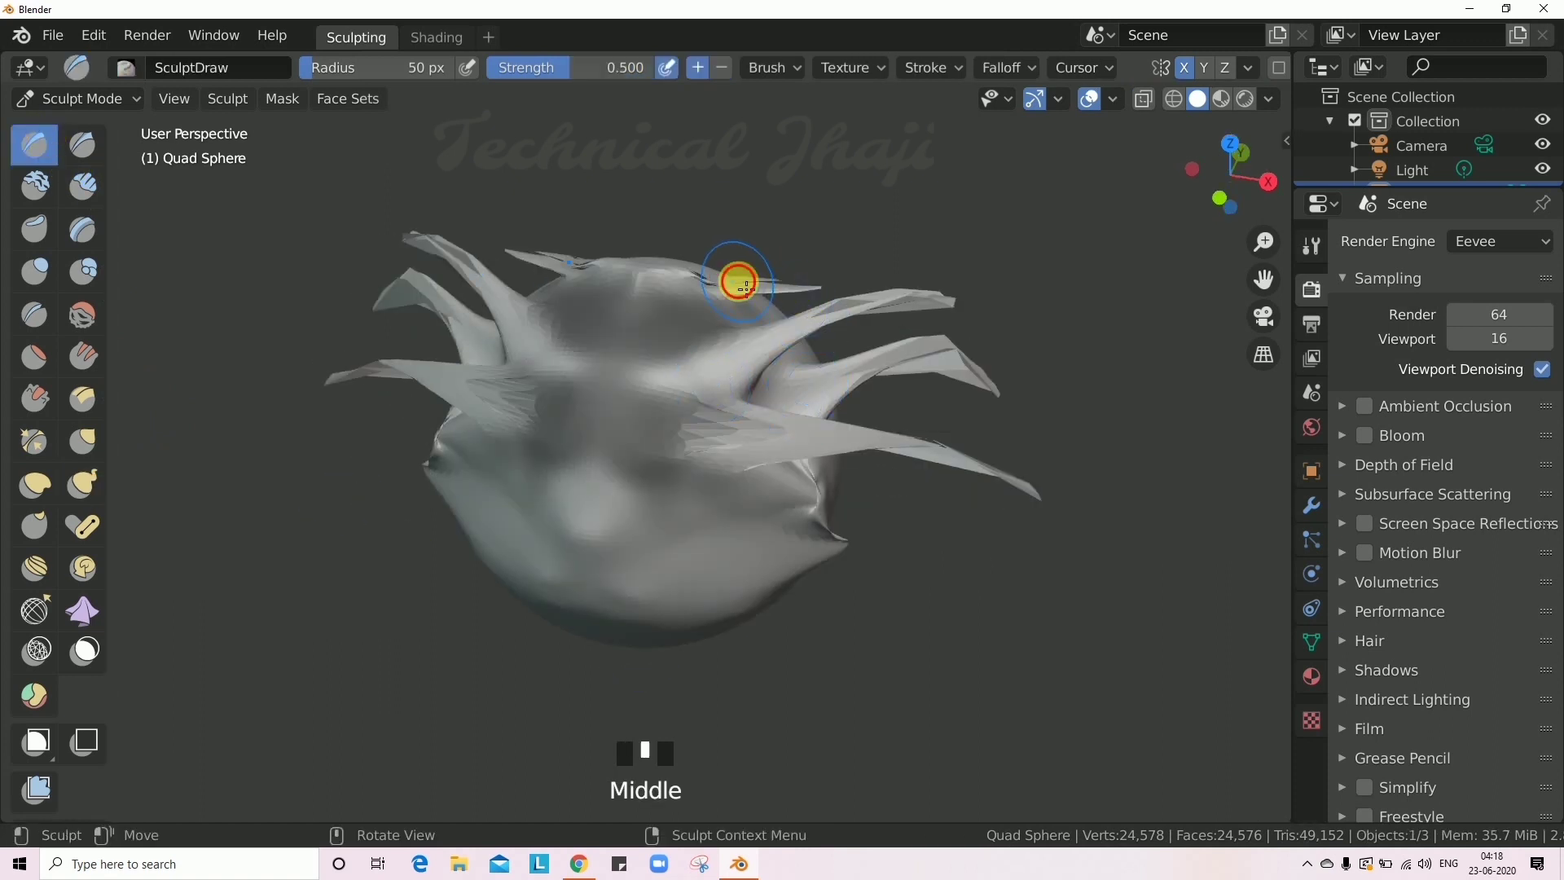
{"action": "mouse_move", "coordinate": [743, 284]}
{"action": "left_mouse_down"}
{"action": "mouse_move", "coordinate": [687, 444]}
{"action": "mouse_move", "coordinate": [695, 566]}
{"action": "mouse_move", "coordinate": [635, 487]}
{"action": "left_mouse_up"}
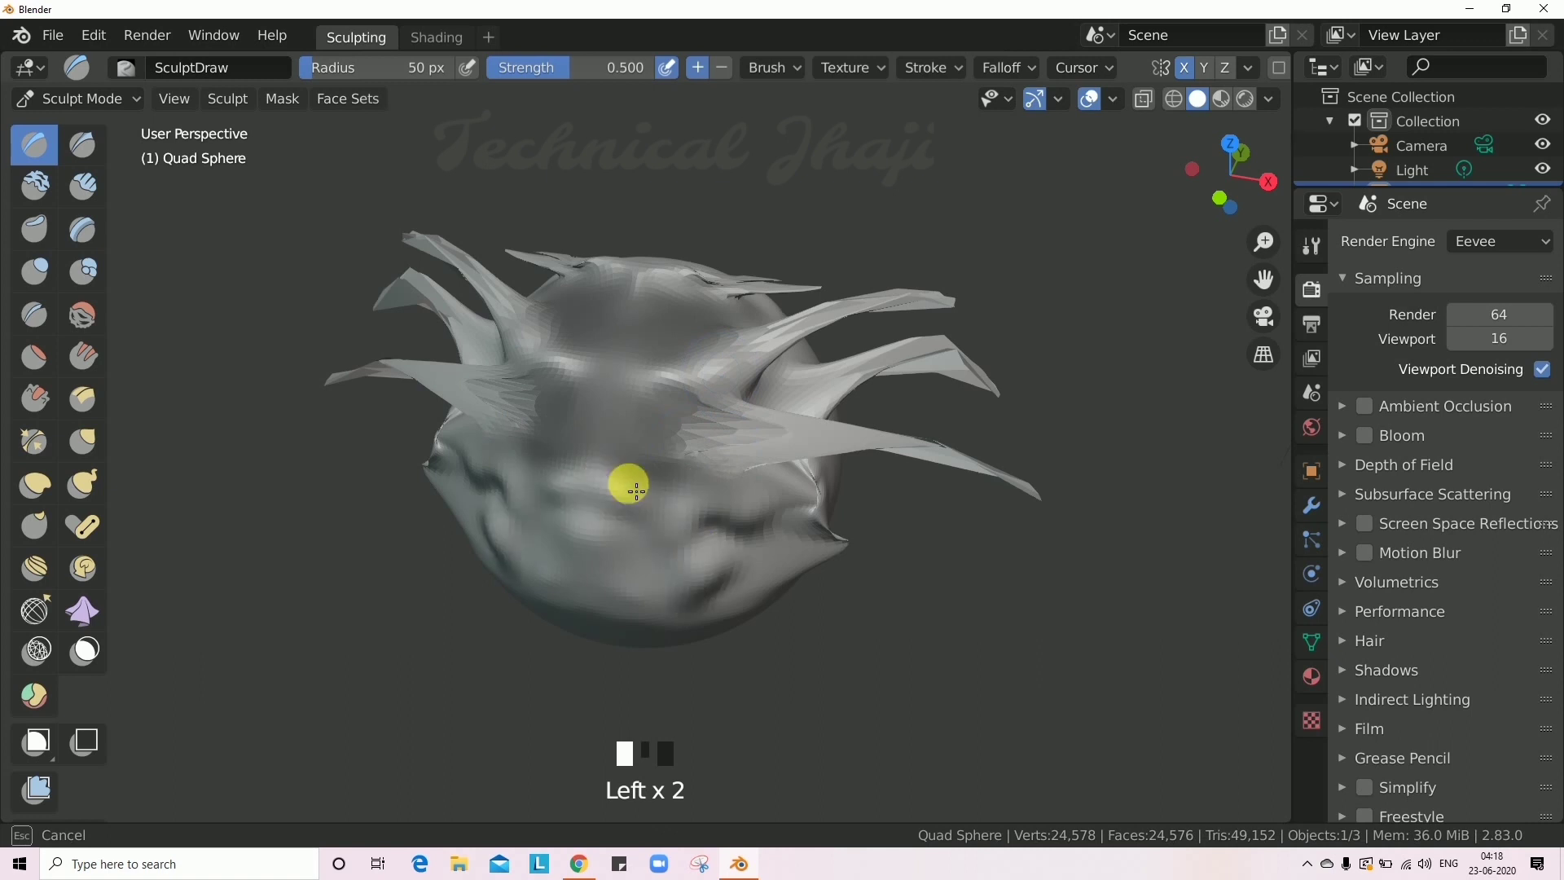
Paint a face set on the smooth back of the sphere with the Draw Face Sets brush.
{"action": "left_click", "coordinate": [34, 695]}
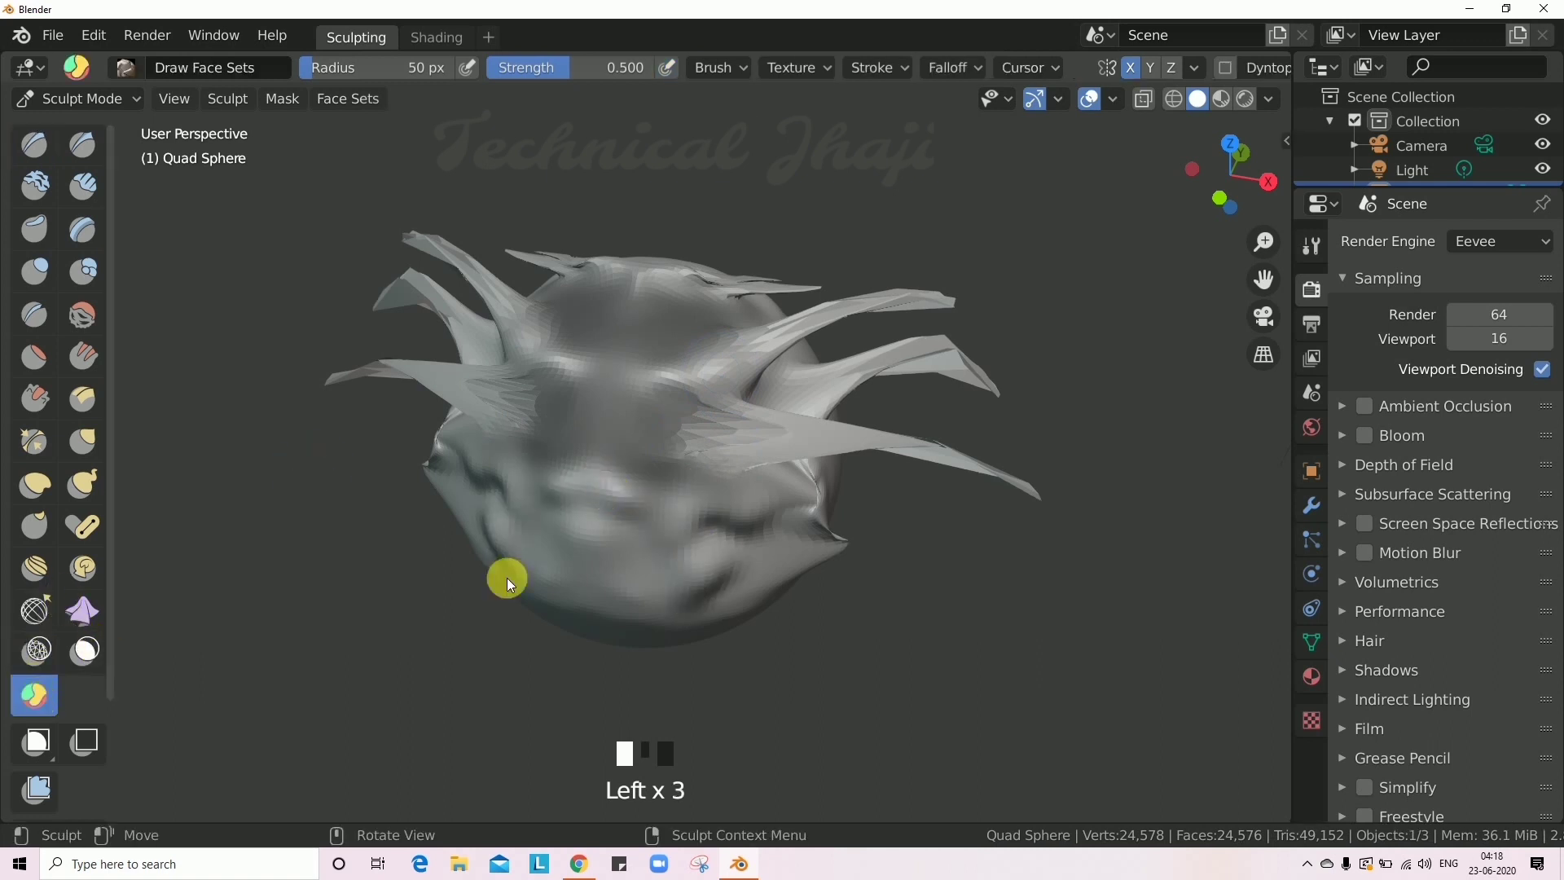
{"action": "mouse_move", "coordinate": [821, 559]}
{"action": "middle_mouse_down"}
{"action": "mouse_move", "coordinate": [663, 530]}
{"action": "mouse_move", "coordinate": [595, 451]}
{"action": "mouse_move", "coordinate": [632, 417]}
{"action": "middle_mouse_up"}
{"action": "left_click_drag", "start_coordinate": [644, 411], "coordinate": [713, 496]}
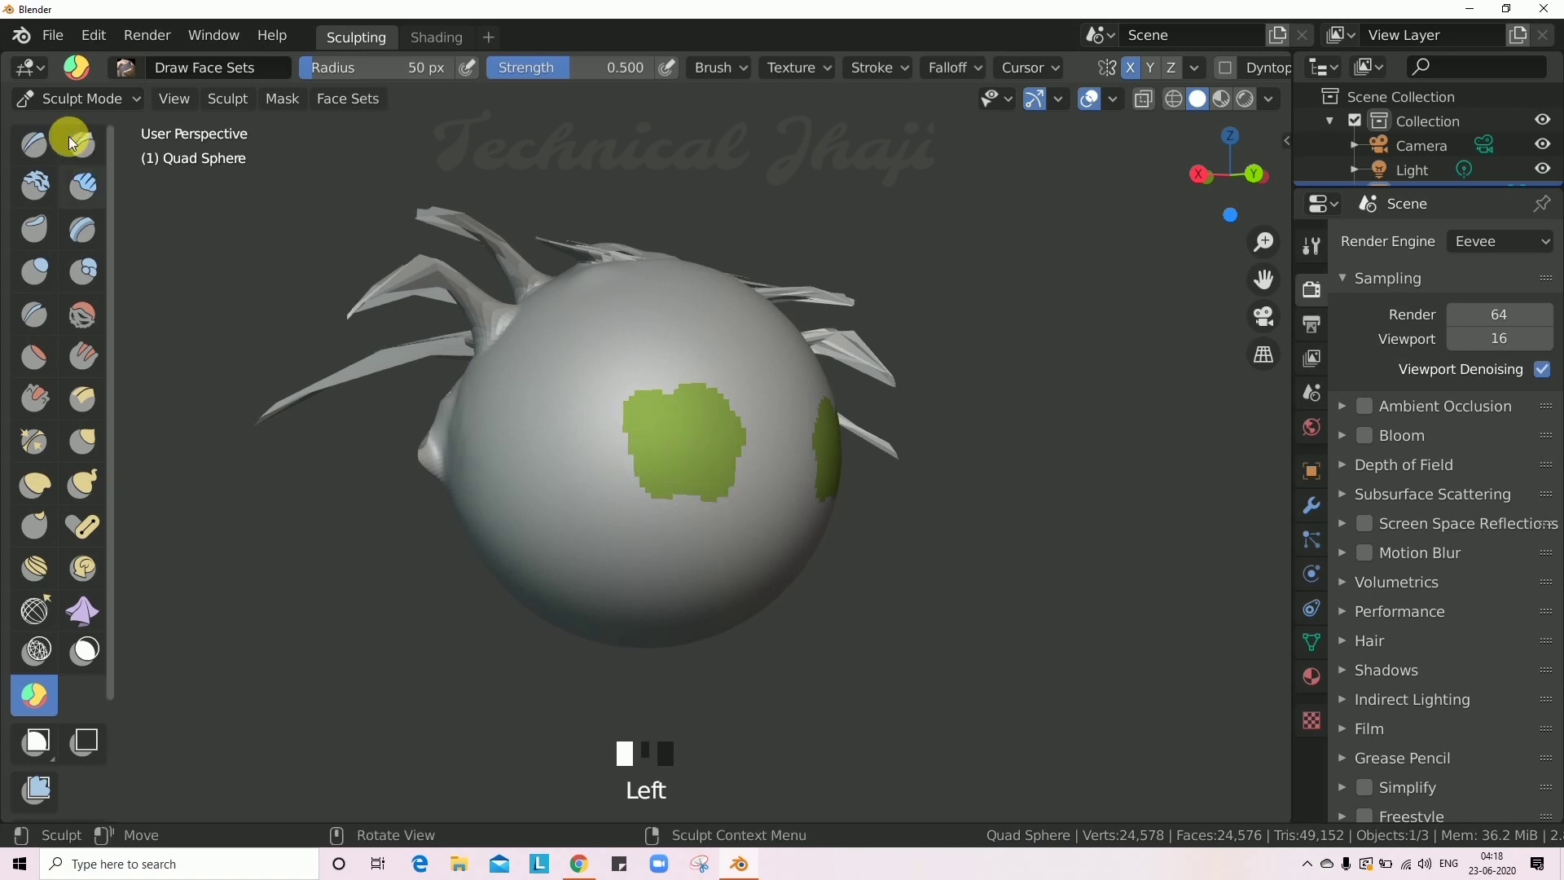
Sculpt uneven ridges over and around the green face set with the Draw brush.
{"action": "left_click", "coordinate": [36, 146]}
{"action": "mouse_move", "coordinate": [756, 388]}
{"action": "left_mouse_down"}
{"action": "mouse_move", "coordinate": [775, 408]}
{"action": "mouse_move", "coordinate": [622, 374]}
{"action": "mouse_move", "coordinate": [726, 427]}
{"action": "mouse_move", "coordinate": [713, 457]}
{"action": "mouse_move", "coordinate": [782, 489]}
{"action": "mouse_move", "coordinate": [622, 534]}
{"action": "mouse_move", "coordinate": [601, 491]}
{"action": "mouse_move", "coordinate": [530, 436]}
{"action": "mouse_move", "coordinate": [601, 430]}
{"action": "mouse_move", "coordinate": [600, 478]}
{"action": "mouse_move", "coordinate": [709, 457]}
{"action": "left_mouse_up"}
{"action": "mouse_move", "coordinate": [709, 457]}
{"action": "middle_mouse_down"}
{"action": "mouse_move", "coordinate": [541, 444]}
{"action": "mouse_move", "coordinate": [584, 541]}
{"action": "mouse_move", "coordinate": [831, 444]}
{"action": "mouse_move", "coordinate": [571, 492]}
{"action": "middle_mouse_up"}
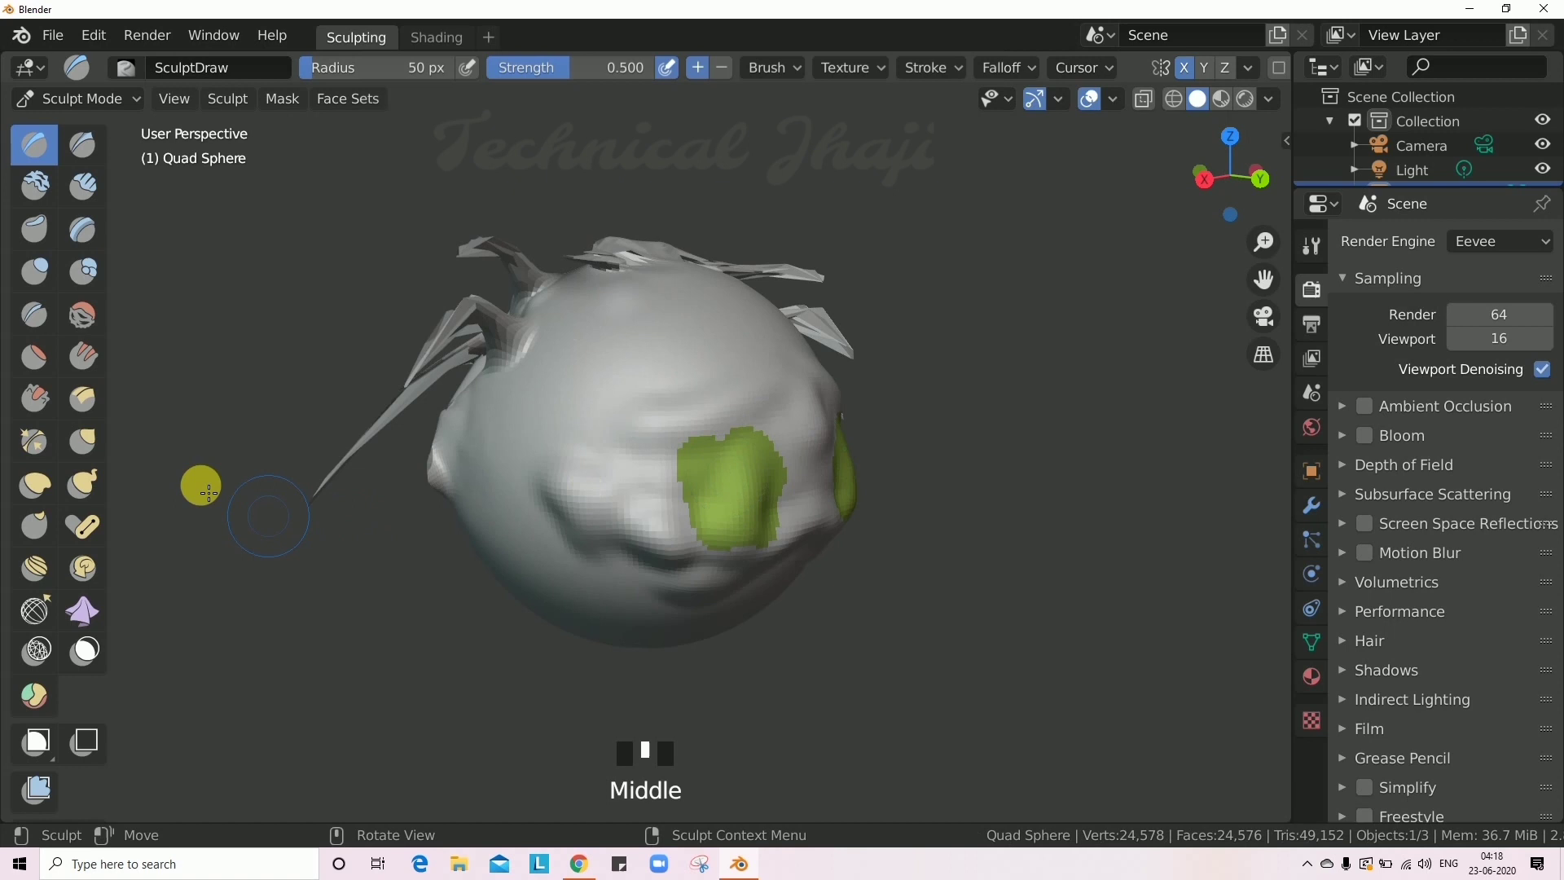
Hide several rectangular portions of the mesh from different angles with the Box Hide tool.
{"action": "scroll", "coordinate": [96, 587], "scroll_direction": "down", "scroll_amount": 5}
{"action": "left_click", "coordinate": [84, 602]}
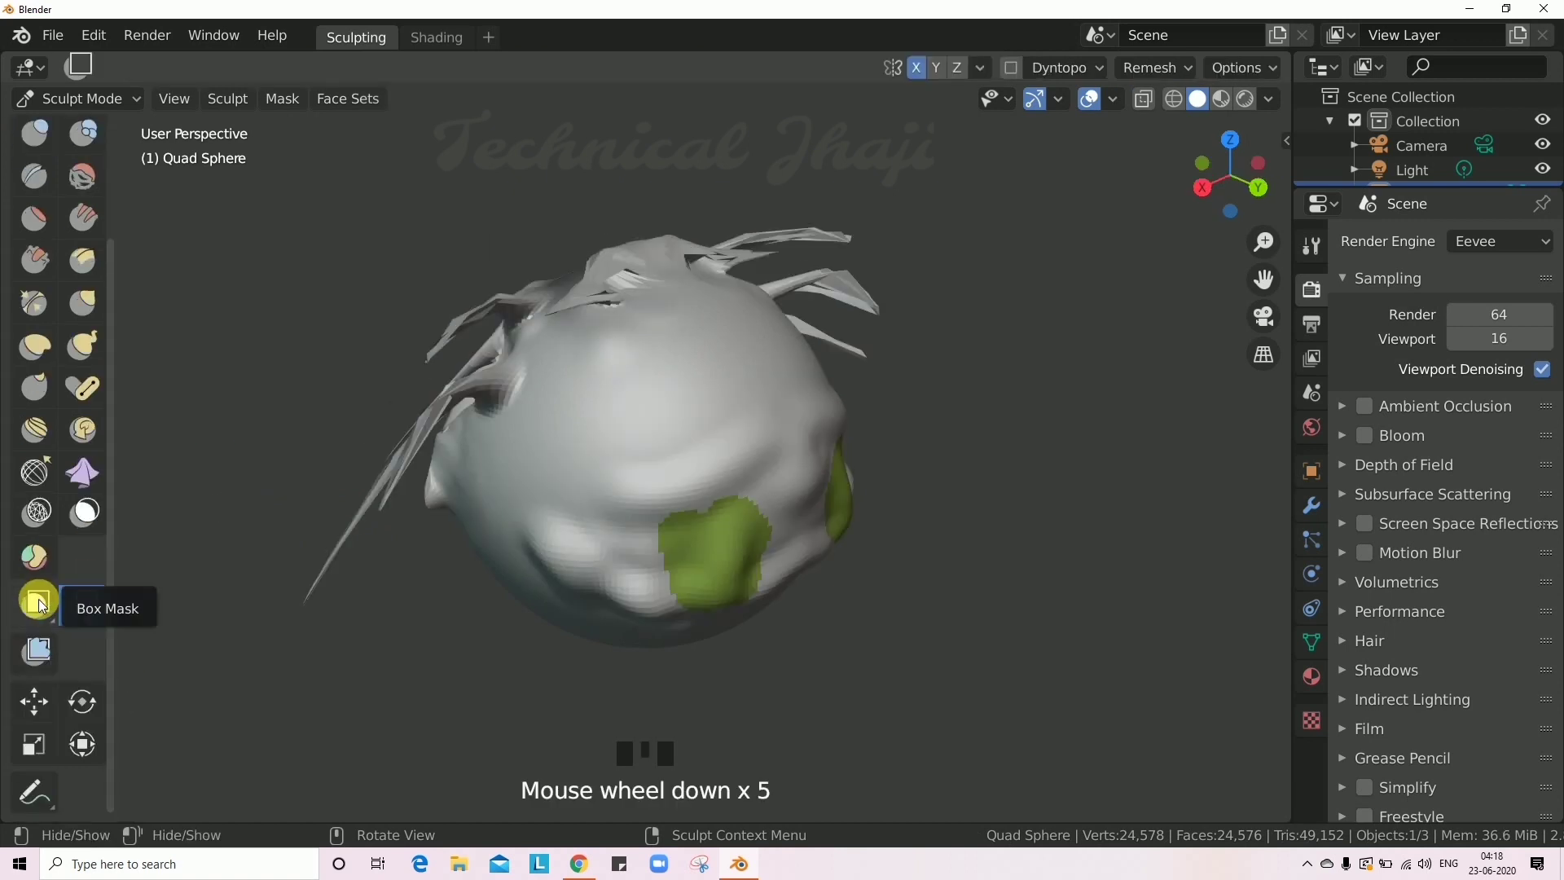
{"action": "left_click", "coordinate": [42, 603]}
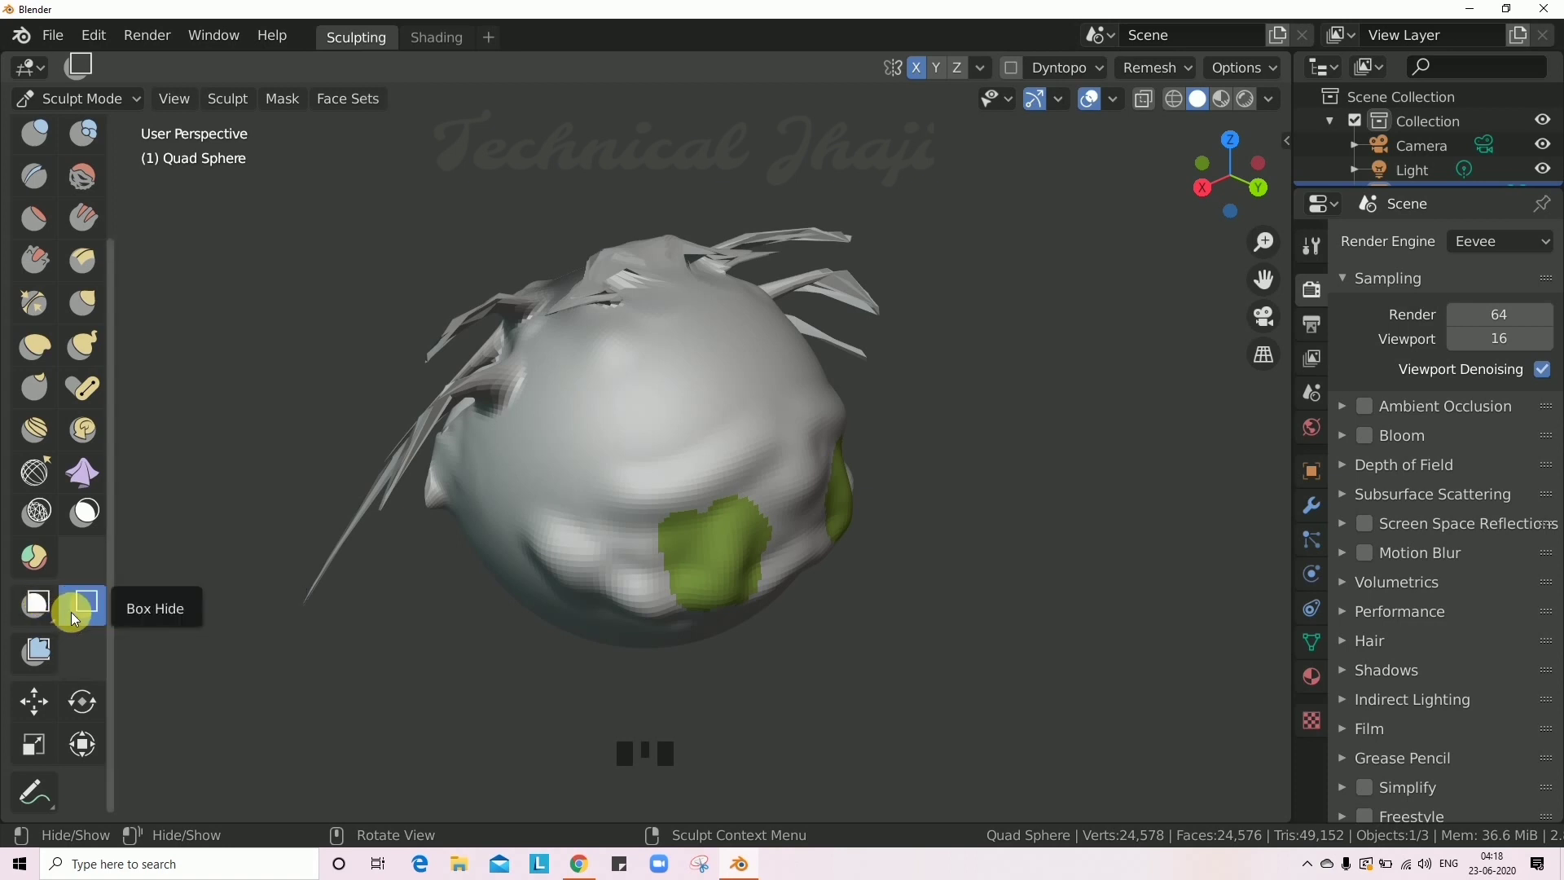
{"action": "left_click", "coordinate": [71, 612]}
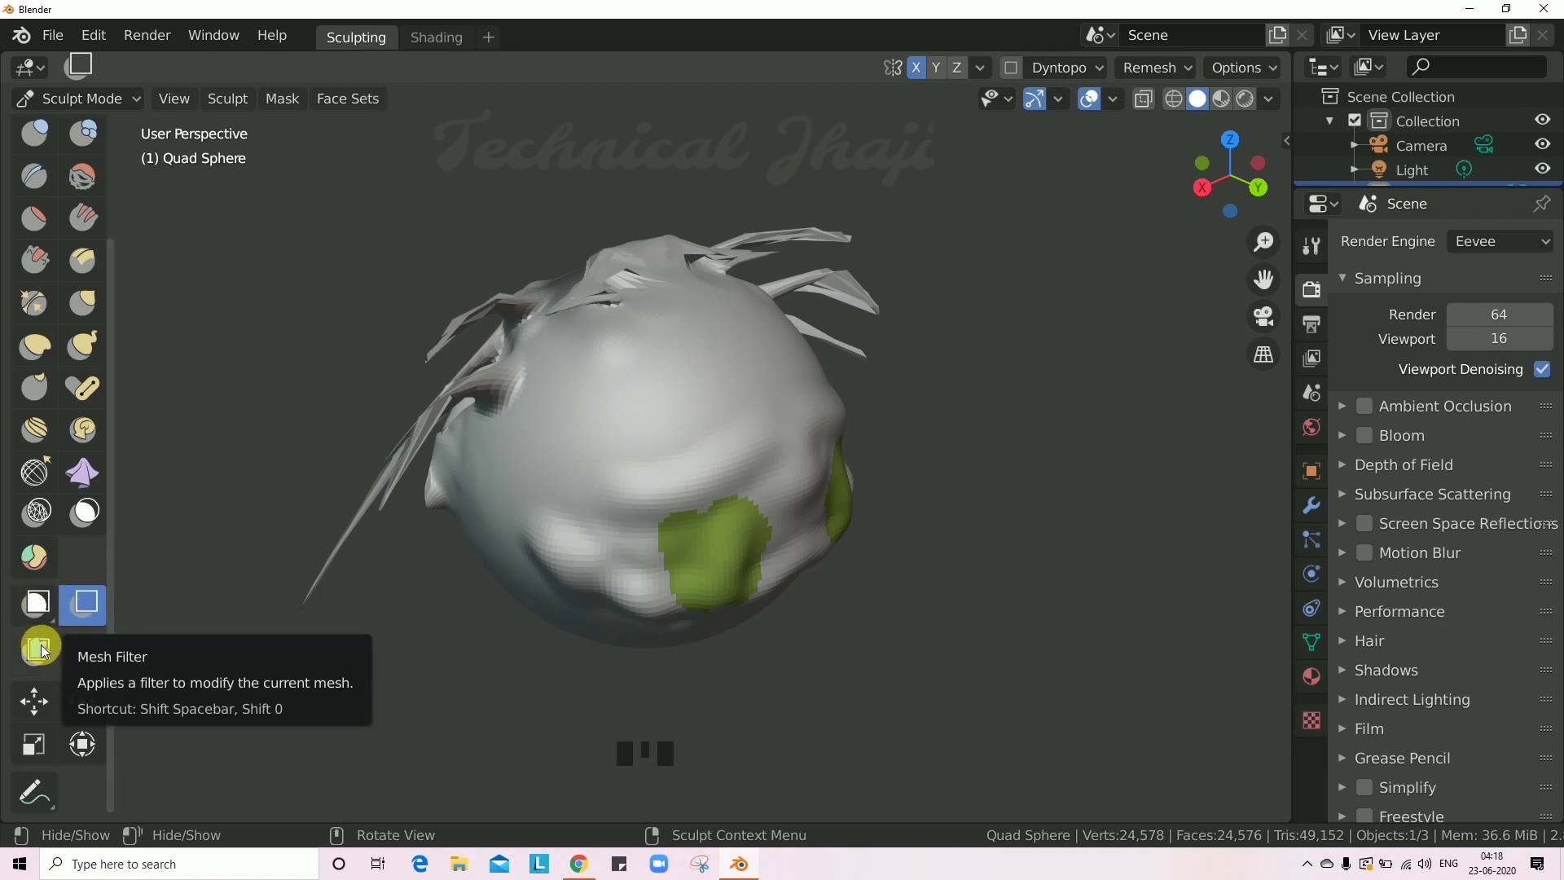
{"action": "middle_click_drag", "start_coordinate": [760, 392], "coordinate": [776, 395]}
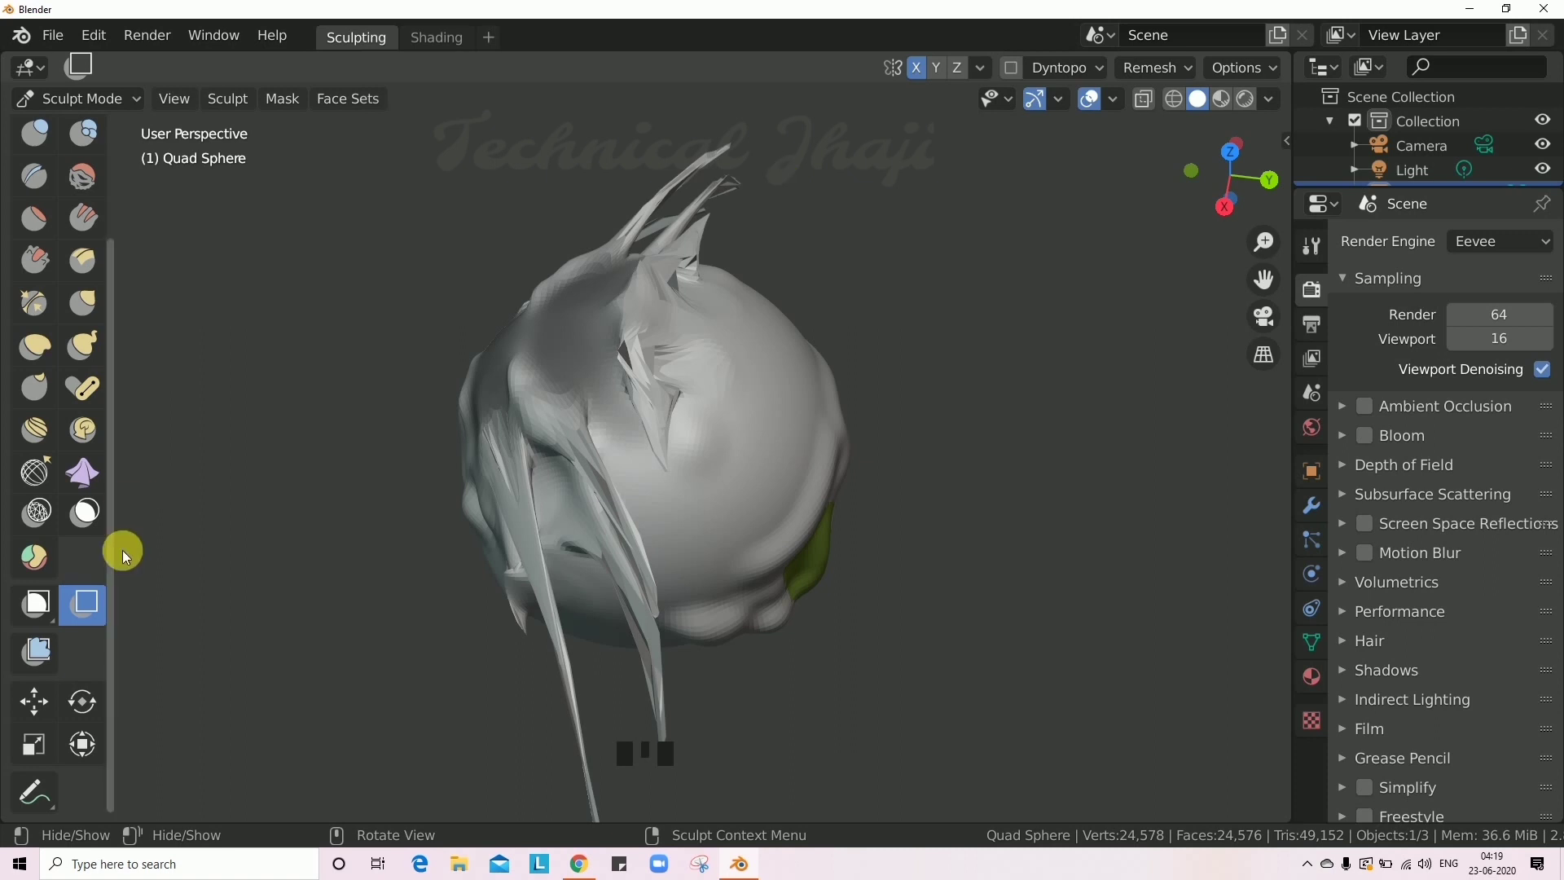
{"action": "left_click_drag", "start_coordinate": [747, 194], "coordinate": [1009, 727]}
{"action": "mouse_move", "coordinate": [981, 628]}
{"action": "middle_mouse_down"}
{"action": "mouse_move", "coordinate": [799, 513]}
{"action": "mouse_move", "coordinate": [814, 413]}
{"action": "mouse_move", "coordinate": [993, 343]}
{"action": "mouse_move", "coordinate": [901, 443]}
{"action": "mouse_move", "coordinate": [890, 523]}
{"action": "mouse_move", "coordinate": [833, 394]}
{"action": "middle_mouse_up"}
{"action": "left_click_drag", "start_coordinate": [170, 153], "coordinate": [440, 568]}
{"action": "left_click_drag", "start_coordinate": [614, 462], "coordinate": [775, 549]}
{"action": "mouse_move", "coordinate": [636, 407]}
{"action": "middle_mouse_down"}
{"action": "mouse_move", "coordinate": [786, 544]}
{"action": "mouse_move", "coordinate": [695, 439]}
{"action": "mouse_move", "coordinate": [584, 373]}
{"action": "mouse_move", "coordinate": [408, 471]}
{"action": "mouse_move", "coordinate": [364, 668]}
{"action": "mouse_move", "coordinate": [559, 564]}
{"action": "mouse_move", "coordinate": [326, 599]}
{"action": "middle_mouse_up"}
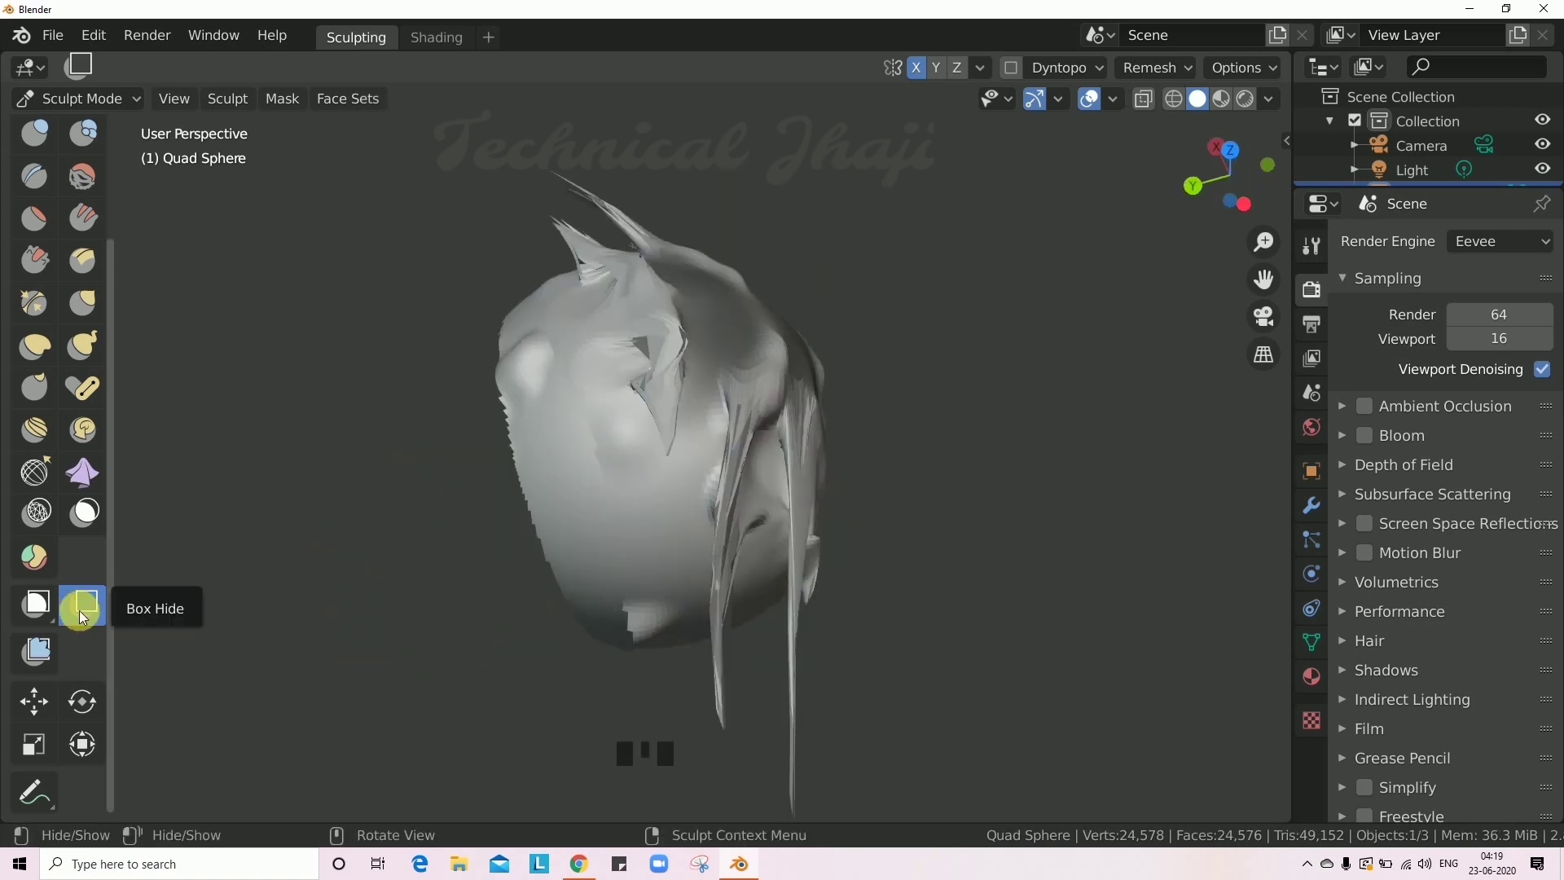
Mask a rectangular patch on the side of the mesh with Box Mask and inspect it from several angles.
{"action": "left_click", "coordinate": [36, 602]}
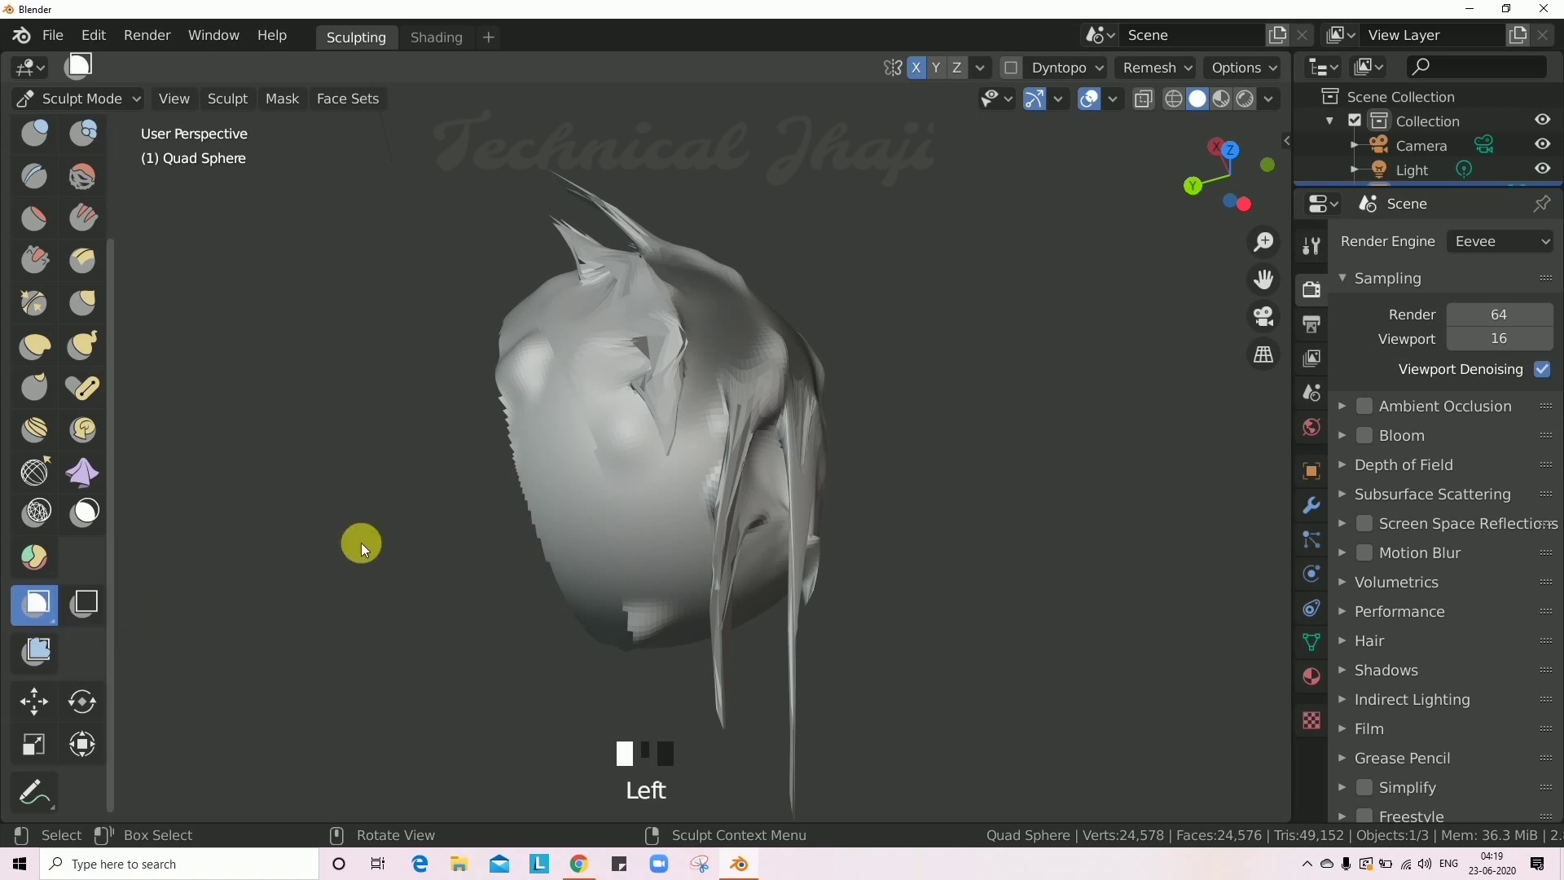
{"action": "left_click_drag", "start_coordinate": [594, 405], "coordinate": [659, 486]}
{"action": "mouse_move", "coordinate": [638, 451]}
{"action": "middle_mouse_down"}
{"action": "mouse_move", "coordinate": [746, 437]}
{"action": "mouse_move", "coordinate": [792, 316]}
{"action": "mouse_move", "coordinate": [842, 336]}
{"action": "middle_mouse_up"}
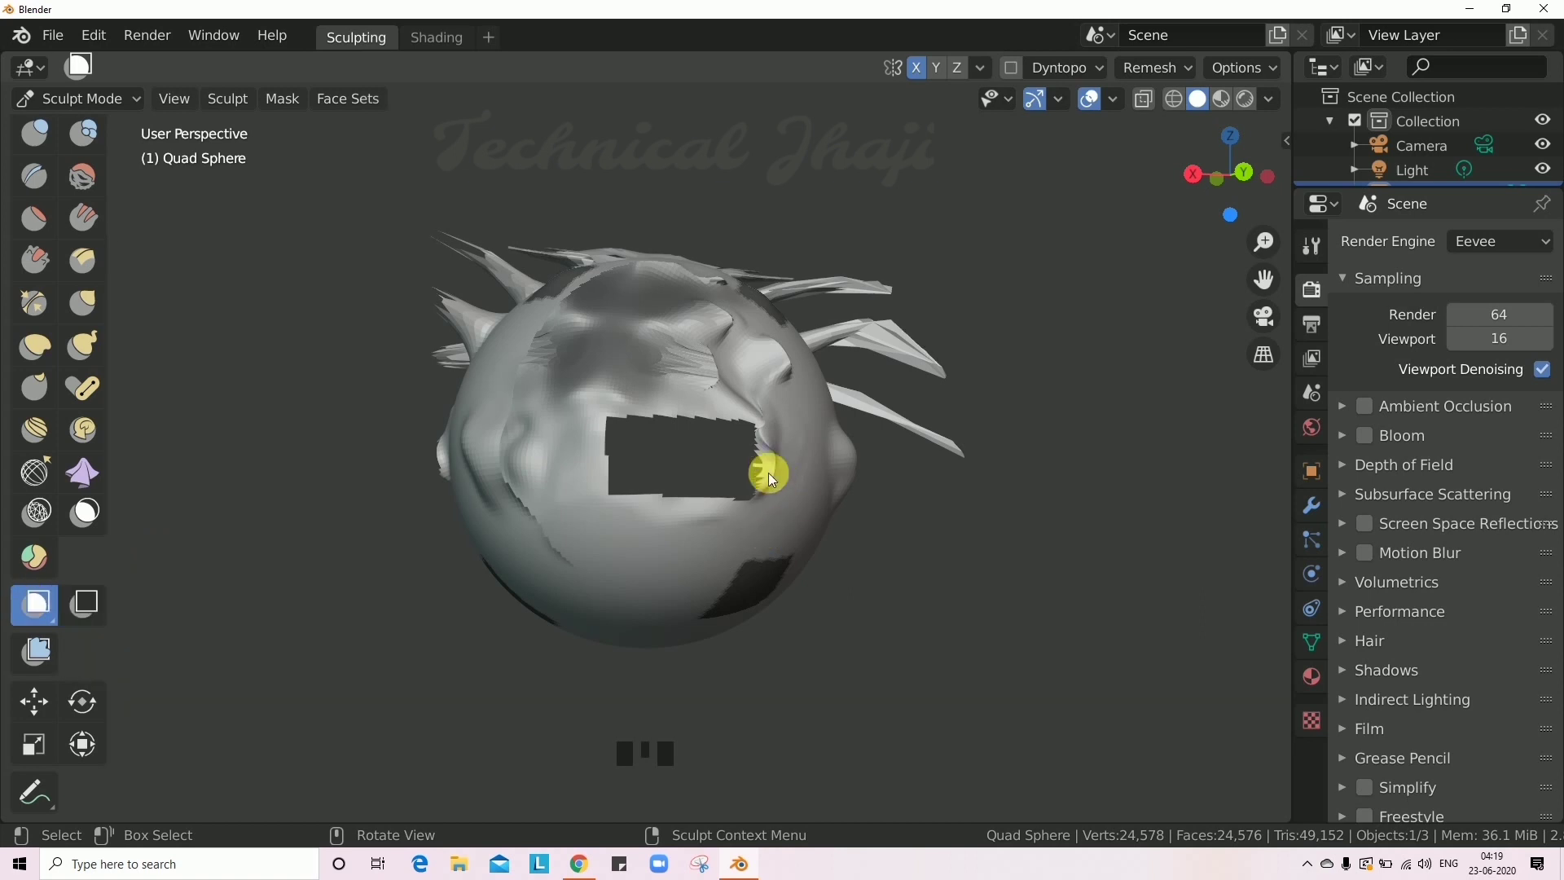
{"action": "mouse_move", "coordinate": [768, 464]}
{"action": "middle_mouse_down"}
{"action": "mouse_move", "coordinate": [761, 671]}
{"action": "mouse_move", "coordinate": [716, 576]}
{"action": "mouse_move", "coordinate": [627, 594]}
{"action": "mouse_move", "coordinate": [604, 551]}
{"action": "middle_mouse_up"}
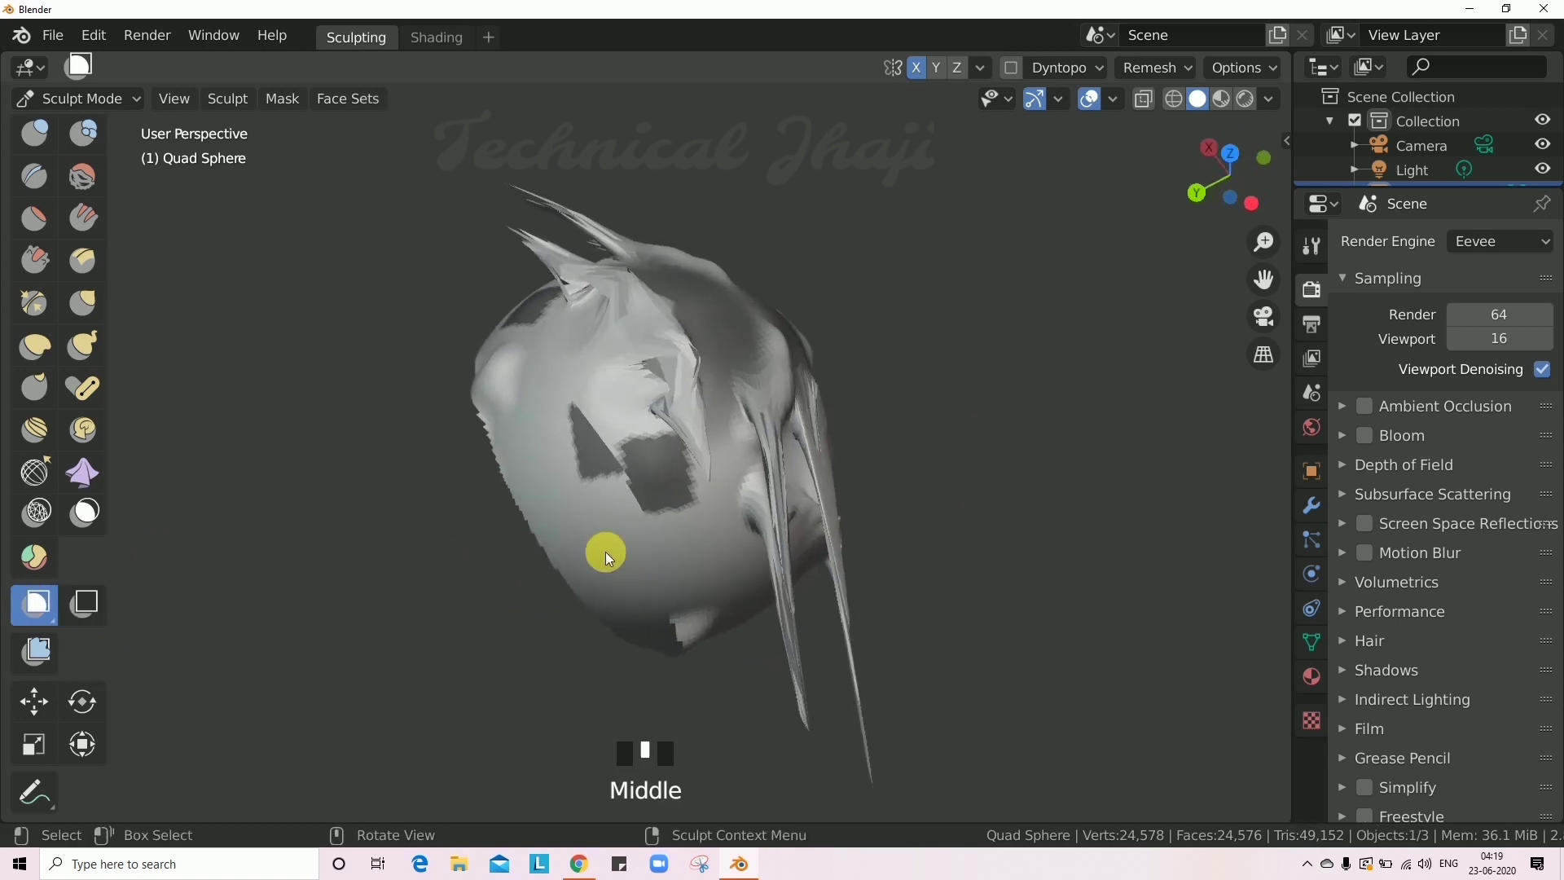
Inflate the mesh twice with the Mesh Filter set to Inflate at strength 1.000, and inspect the deformed surface.
{"action": "left_click", "coordinate": [35, 650]}
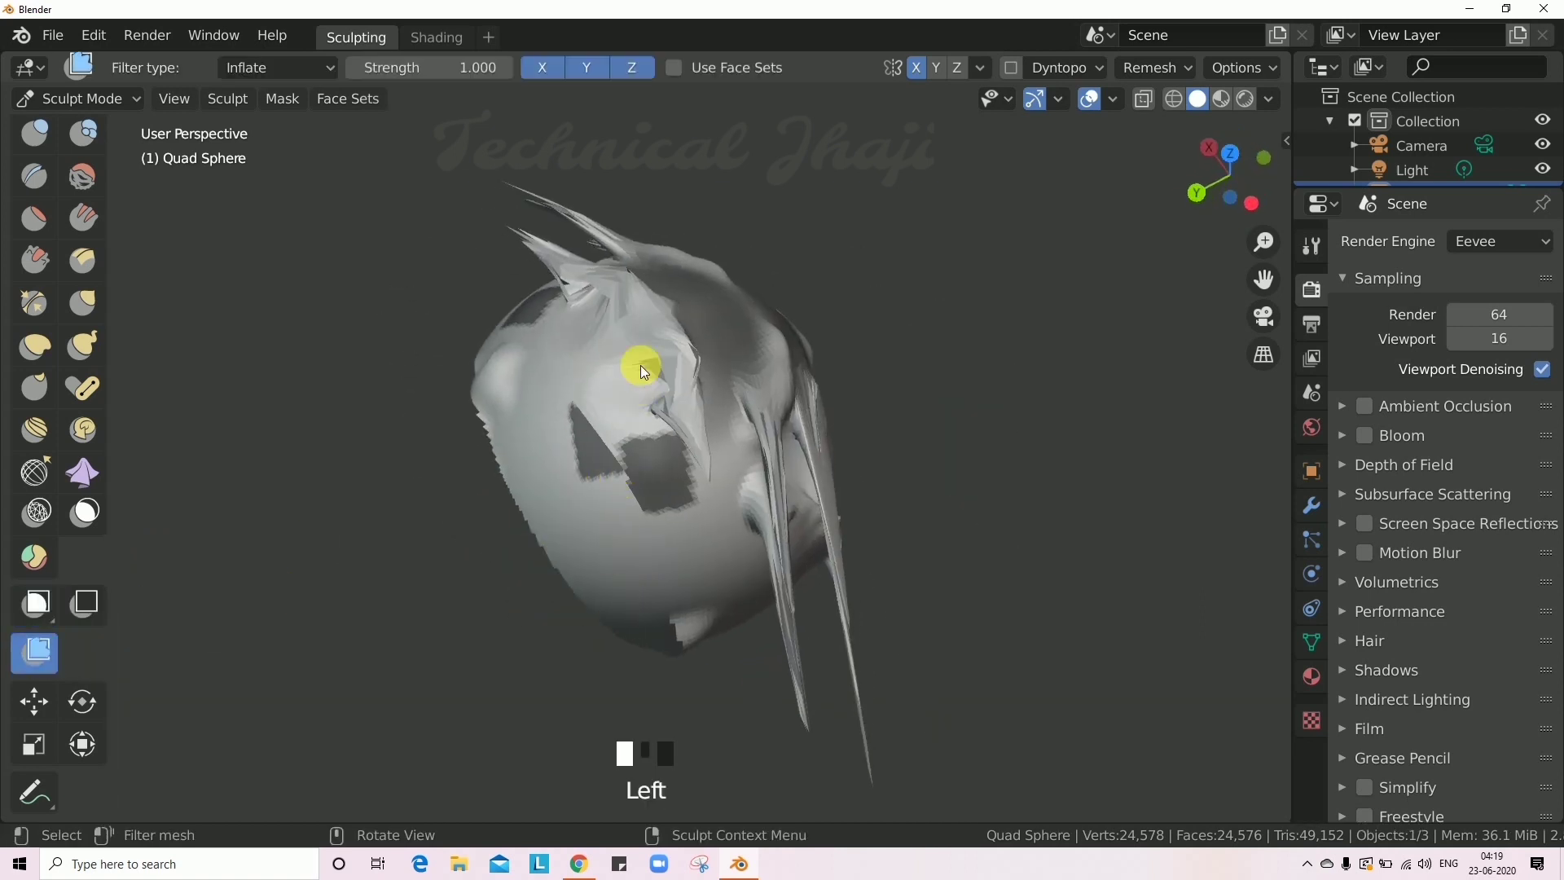
{"action": "left_click_drag", "start_coordinate": [640, 365], "coordinate": [725, 404]}
{"action": "mouse_move", "coordinate": [726, 404]}
{"action": "middle_mouse_down"}
{"action": "mouse_move", "coordinate": [532, 383]}
{"action": "mouse_move", "coordinate": [518, 343]}
{"action": "mouse_move", "coordinate": [751, 518]}
{"action": "mouse_move", "coordinate": [658, 447]}
{"action": "mouse_move", "coordinate": [706, 520]}
{"action": "mouse_move", "coordinate": [643, 472]}
{"action": "mouse_move", "coordinate": [684, 570]}
{"action": "mouse_move", "coordinate": [646, 541]}
{"action": "middle_mouse_up"}
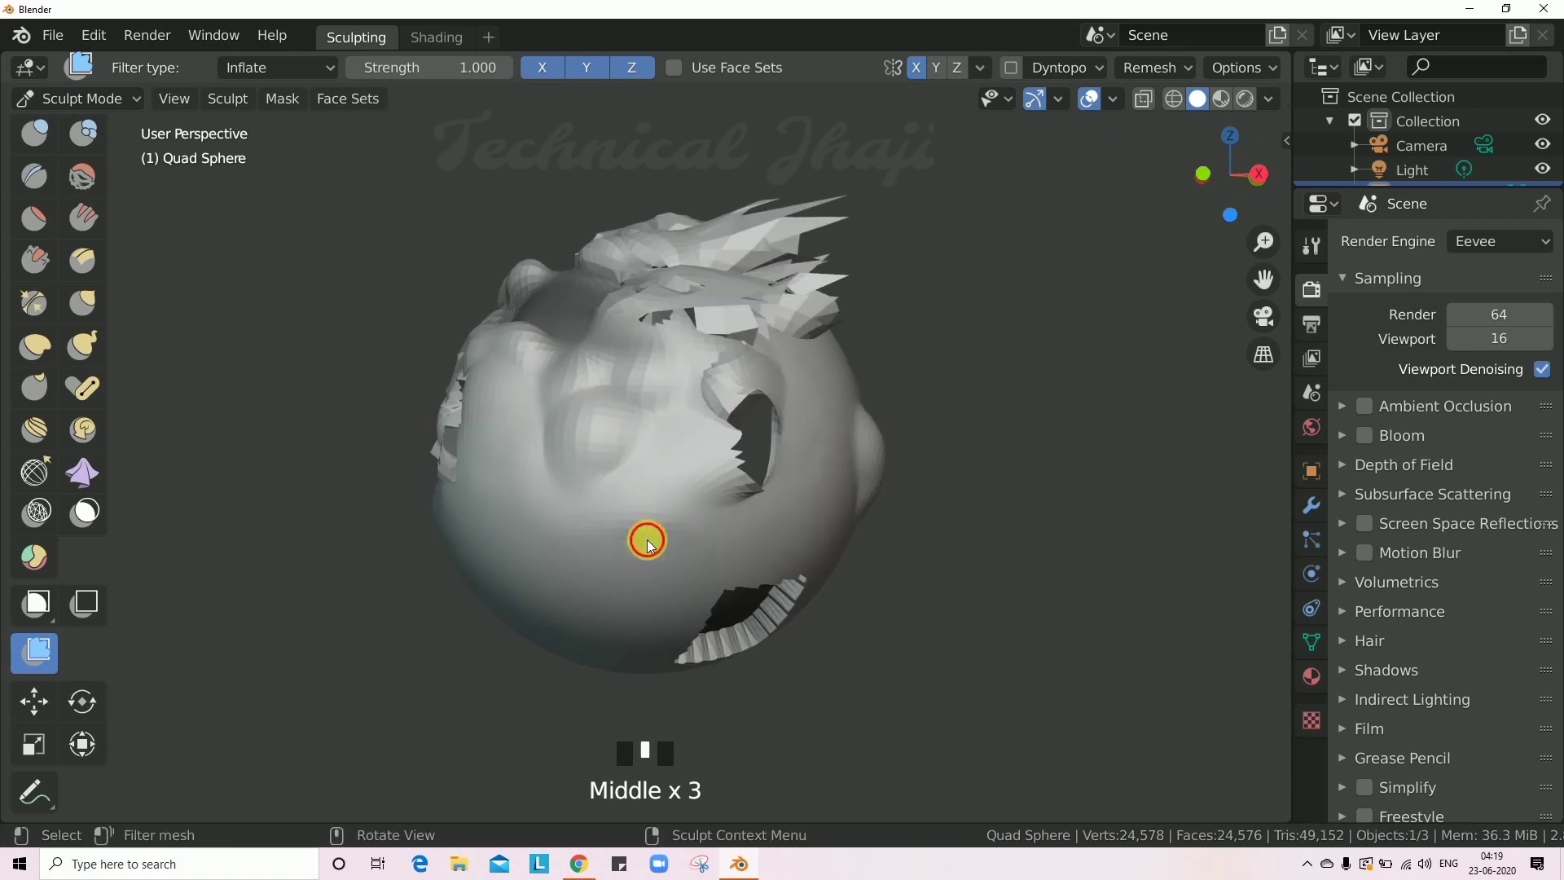
{"action": "mouse_move", "coordinate": [646, 541]}
{"action": "left_mouse_down"}
{"action": "mouse_move", "coordinate": [611, 636]}
{"action": "mouse_move", "coordinate": [600, 329]}
{"action": "mouse_move", "coordinate": [696, 690]}
{"action": "mouse_move", "coordinate": [514, 353]}
{"action": "mouse_move", "coordinate": [604, 465]}
{"action": "mouse_move", "coordinate": [520, 321]}
{"action": "mouse_move", "coordinate": [639, 554]}
{"action": "left_mouse_up"}
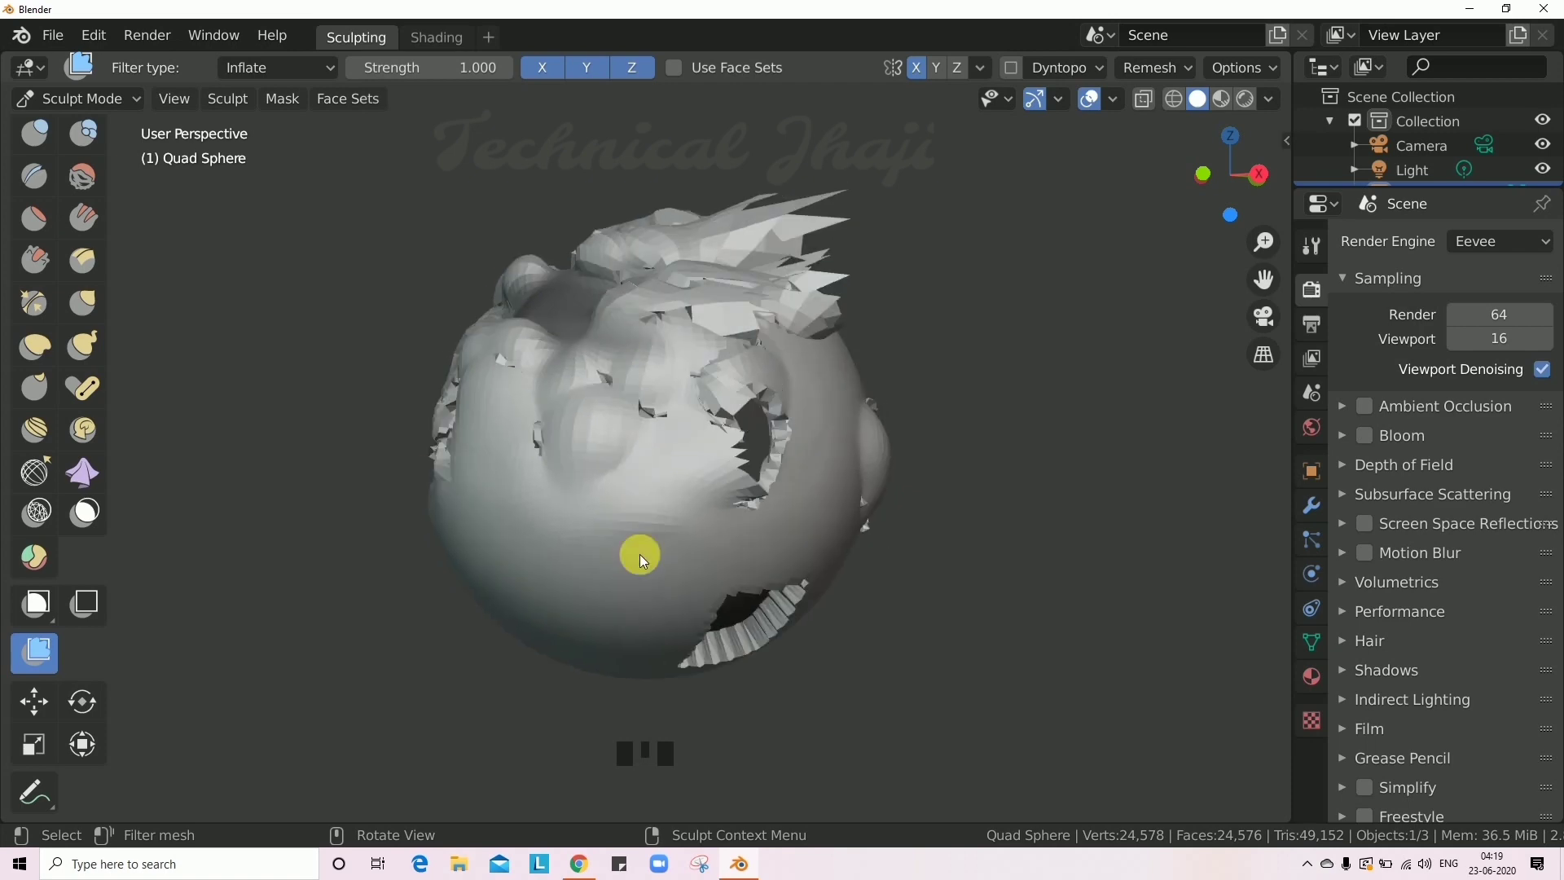
{"action": "middle_click_drag", "start_coordinate": [634, 437], "coordinate": [722, 466]}
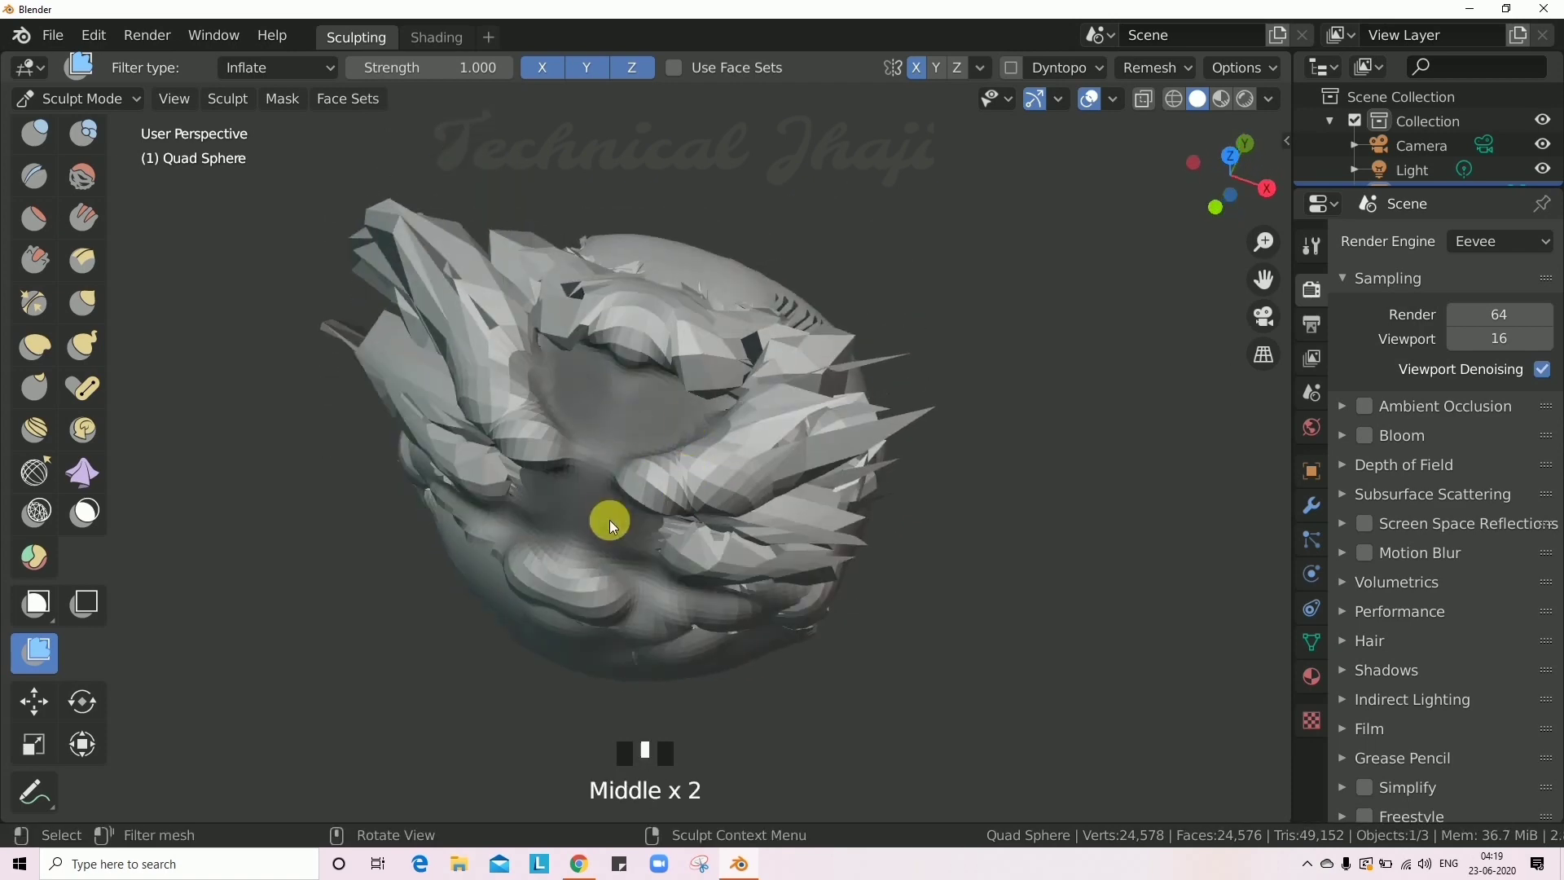
Wrinkle the smooth underside of the mesh with several Cloth brush strokes at radius 50 px and strength 0.500.
{"action": "middle_click_drag", "start_coordinate": [687, 639], "coordinate": [695, 478]}
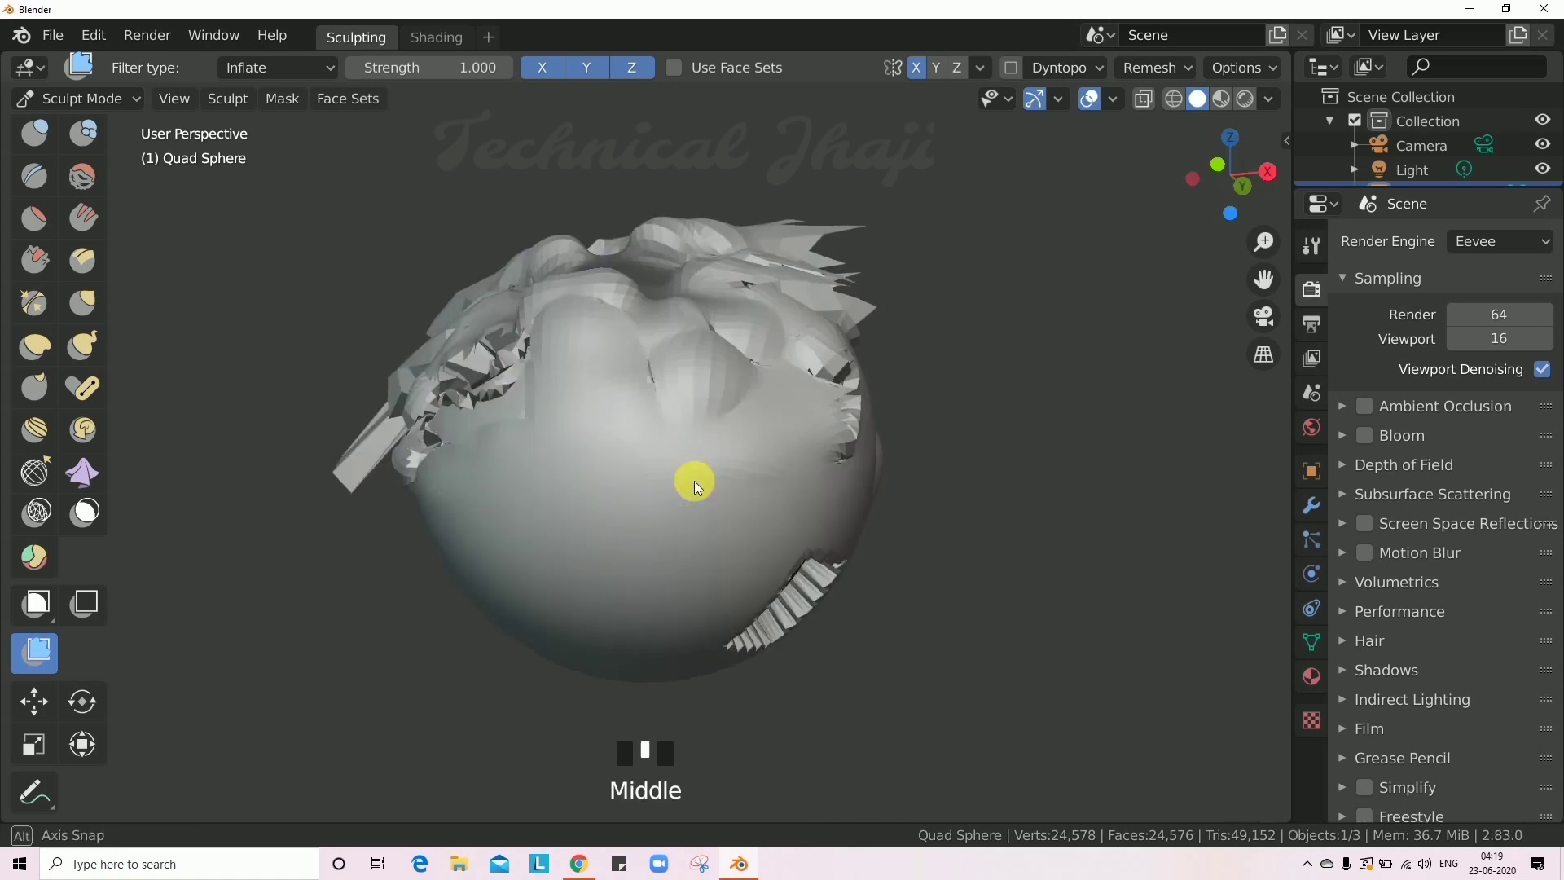
{"action": "left_click", "coordinate": [87, 478]}
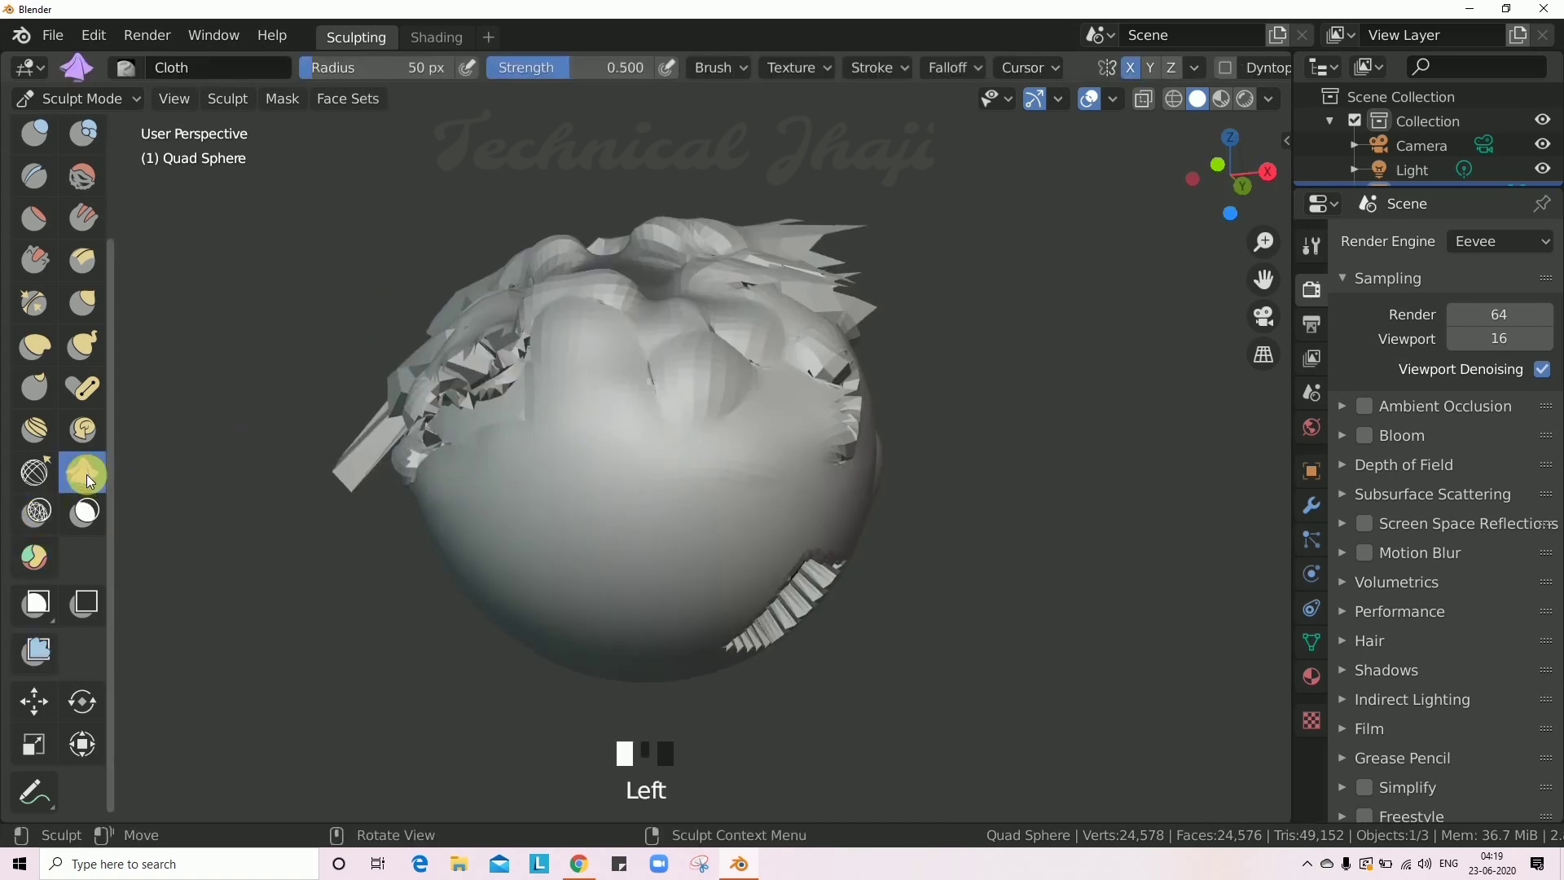
{"action": "mouse_move", "coordinate": [588, 480]}
{"action": "left_mouse_down"}
{"action": "mouse_move", "coordinate": [666, 568]}
{"action": "mouse_move", "coordinate": [664, 498]}
{"action": "mouse_move", "coordinate": [673, 605]}
{"action": "mouse_move", "coordinate": [744, 510]}
{"action": "left_mouse_up"}
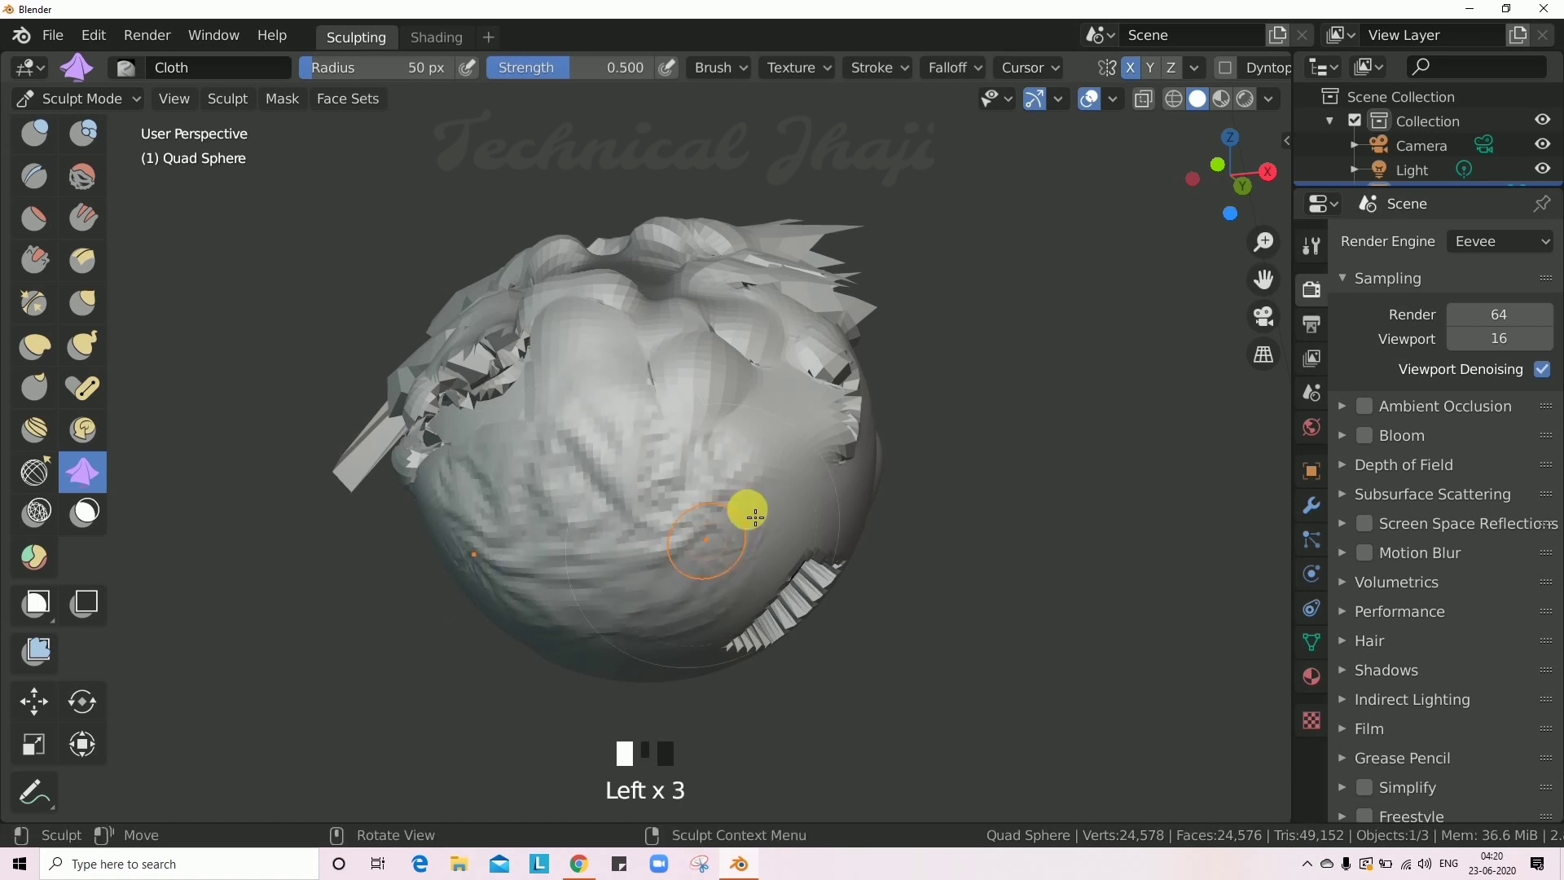
{"action": "middle_click_drag", "start_coordinate": [744, 510], "coordinate": [709, 472]}
{"action": "left_click", "coordinate": [726, 428]}
{"action": "mouse_move", "coordinate": [664, 556]}
{"action": "left_mouse_down"}
{"action": "mouse_move", "coordinate": [629, 520]}
{"action": "mouse_move", "coordinate": [699, 488]}
{"action": "left_mouse_up"}
Try the Simplify brush on the mesh and examine the spiky surface up close and from a distance.
{"action": "left_click", "coordinate": [34, 514]}
{"action": "mouse_move", "coordinate": [813, 422]}
{"action": "left_mouse_down"}
{"action": "mouse_move", "coordinate": [779, 393]}
{"action": "mouse_move", "coordinate": [620, 391]}
{"action": "left_mouse_up"}
{"action": "mouse_move", "coordinate": [613, 392]}
{"action": "middle_mouse_down"}
{"action": "mouse_move", "coordinate": [674, 625]}
{"action": "mouse_move", "coordinate": [674, 374]}
{"action": "middle_mouse_up"}
{"action": "left_click", "coordinate": [629, 663]}
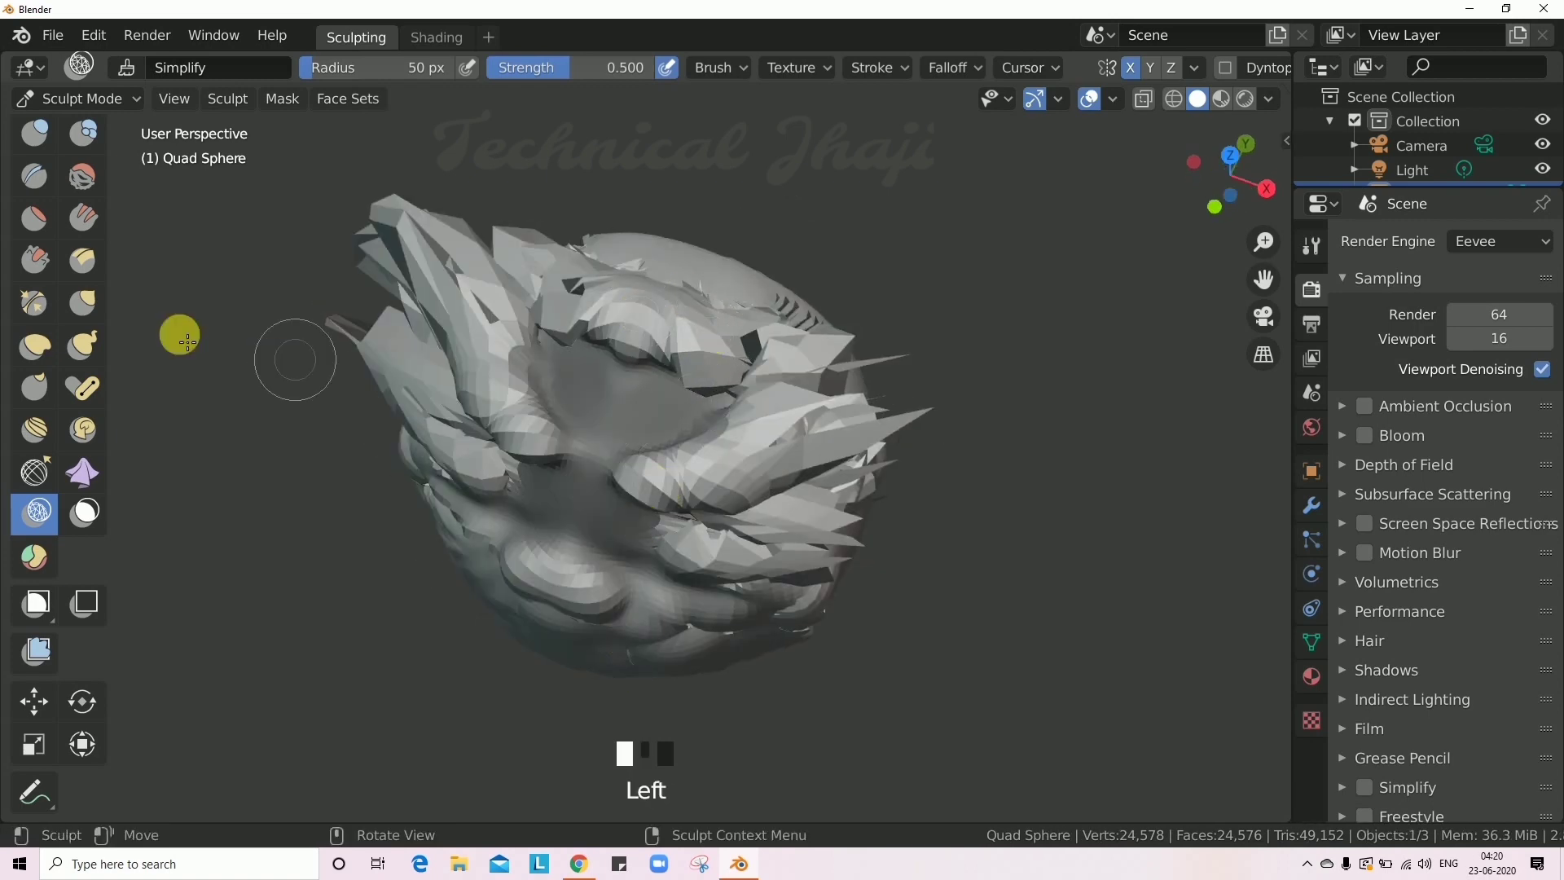
{"action": "scroll", "coordinate": [92, 305], "scroll_direction": "up", "scroll_amount": 5}
{"action": "scroll", "coordinate": [124, 339], "scroll_direction": "up", "scroll_amount": 6}
{"action": "scroll", "coordinate": [468, 410], "scroll_direction": "down", "scroll_amount": 5}
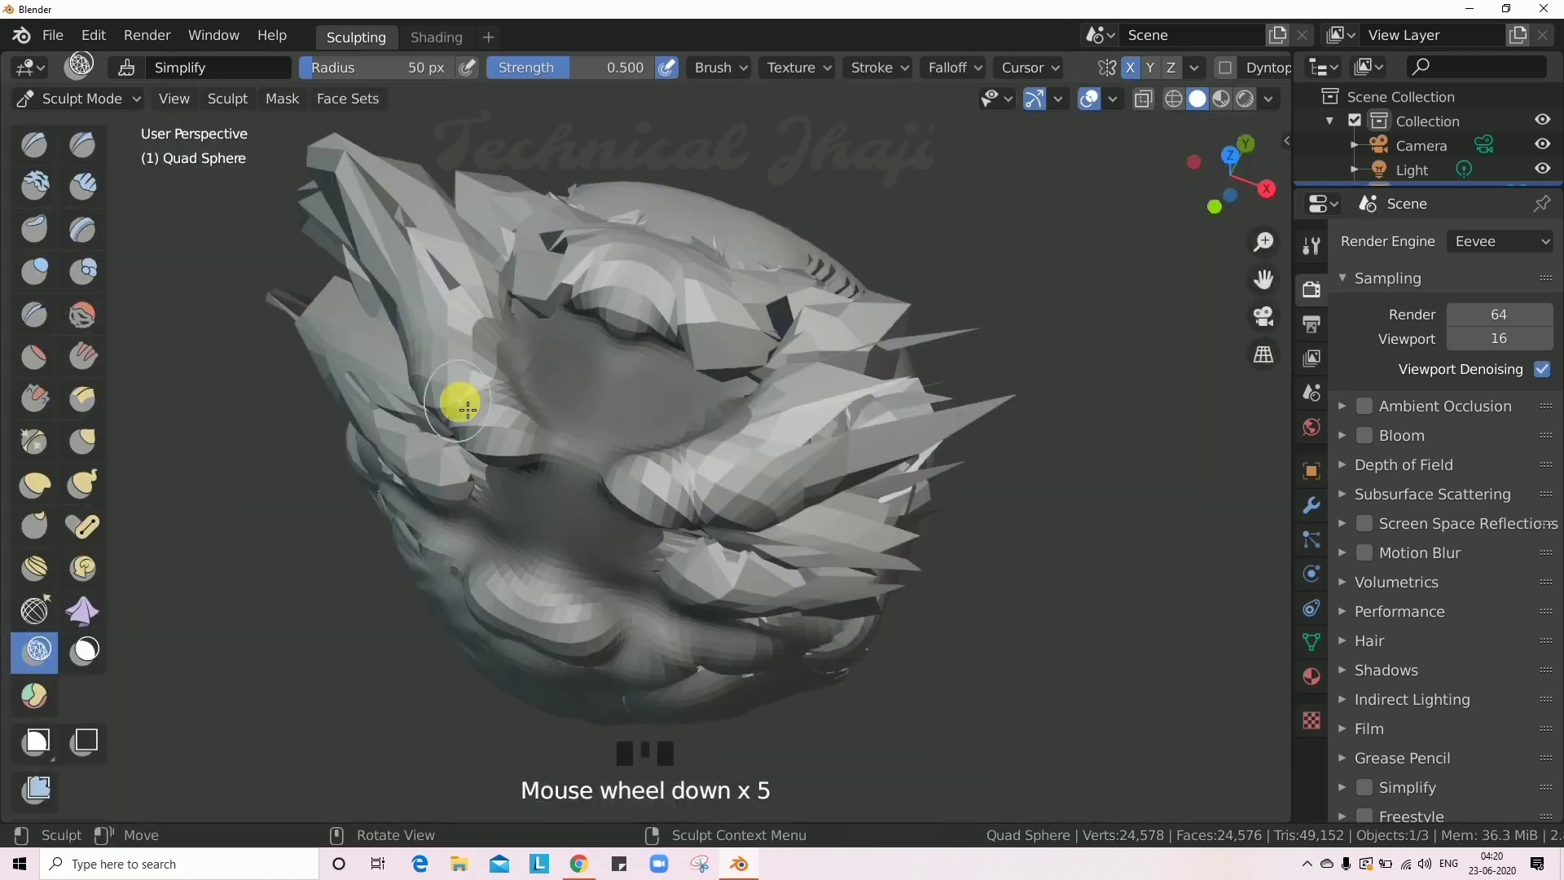
{"action": "scroll", "coordinate": [468, 409], "scroll_direction": "down", "scroll_amount": 3}
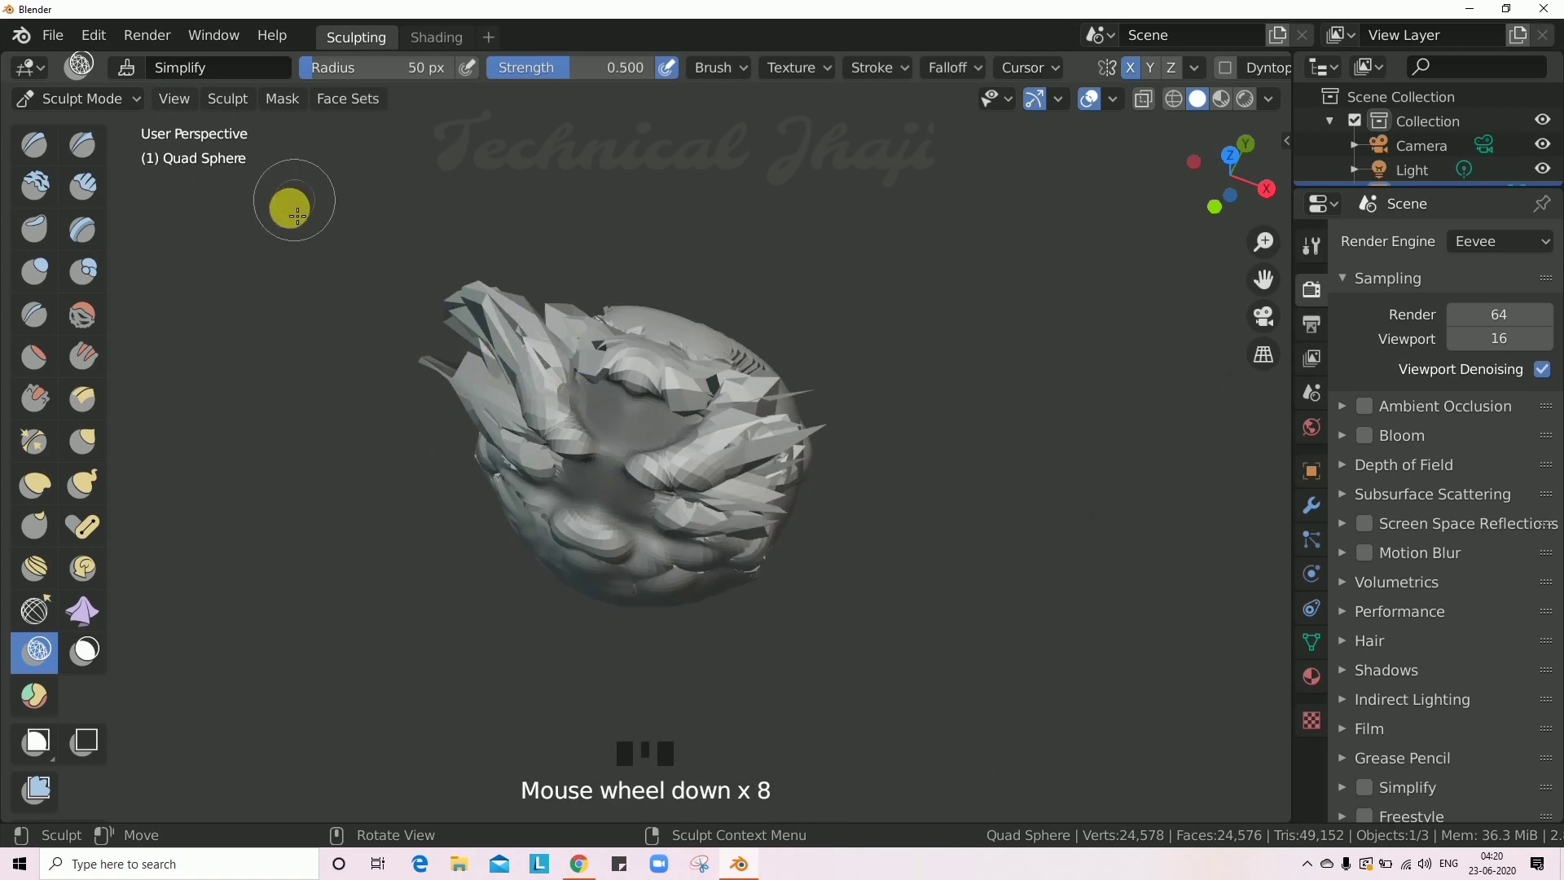
Run Draw Sharp strokes across the spiky front of the mesh and build up its surface with Clay strokes.
{"action": "left_click", "coordinate": [82, 144]}
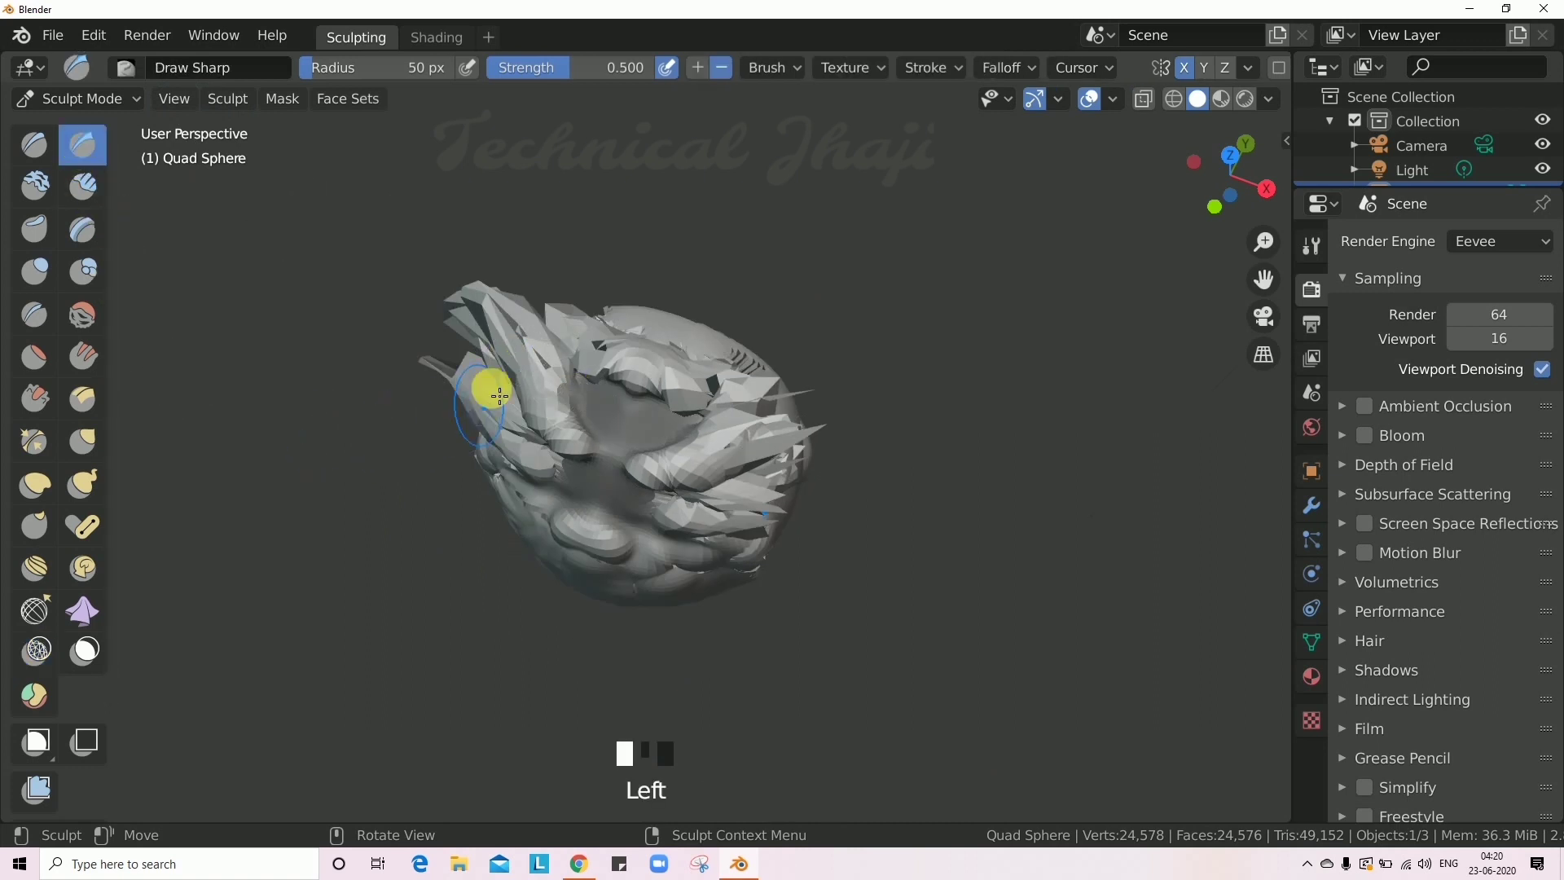
{"action": "mouse_move", "coordinate": [500, 396]}
{"action": "left_mouse_down"}
{"action": "mouse_move", "coordinate": [559, 398]}
{"action": "mouse_move", "coordinate": [521, 434]}
{"action": "mouse_move", "coordinate": [601, 494]}
{"action": "left_mouse_up"}
{"action": "left_click", "coordinate": [34, 186]}
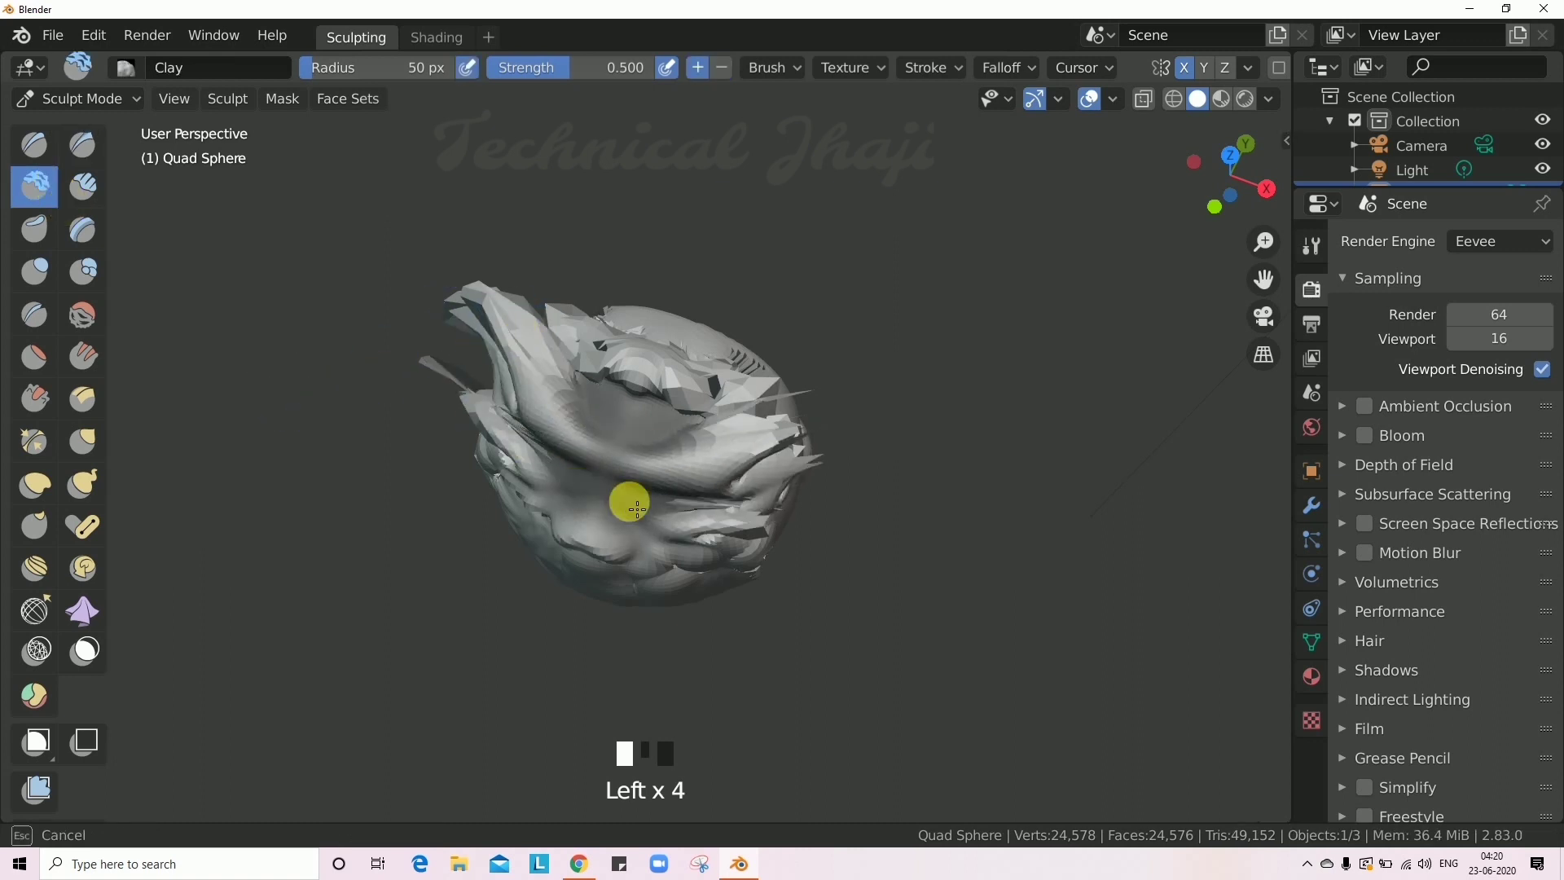
{"action": "mouse_move", "coordinate": [637, 507]}
{"action": "middle_mouse_down"}
{"action": "mouse_move", "coordinate": [761, 416]}
{"action": "mouse_move", "coordinate": [652, 377]}
{"action": "middle_mouse_up"}
{"action": "mouse_move", "coordinate": [505, 440]}
{"action": "left_mouse_down"}
{"action": "mouse_move", "coordinate": [576, 429]}
{"action": "mouse_move", "coordinate": [641, 514]}
{"action": "mouse_move", "coordinate": [772, 534]}
{"action": "left_mouse_up"}
{"action": "mouse_move", "coordinate": [593, 453]}
{"action": "middle_mouse_down"}
{"action": "mouse_move", "coordinate": [782, 419]}
{"action": "mouse_move", "coordinate": [649, 391]}
{"action": "middle_mouse_up"}
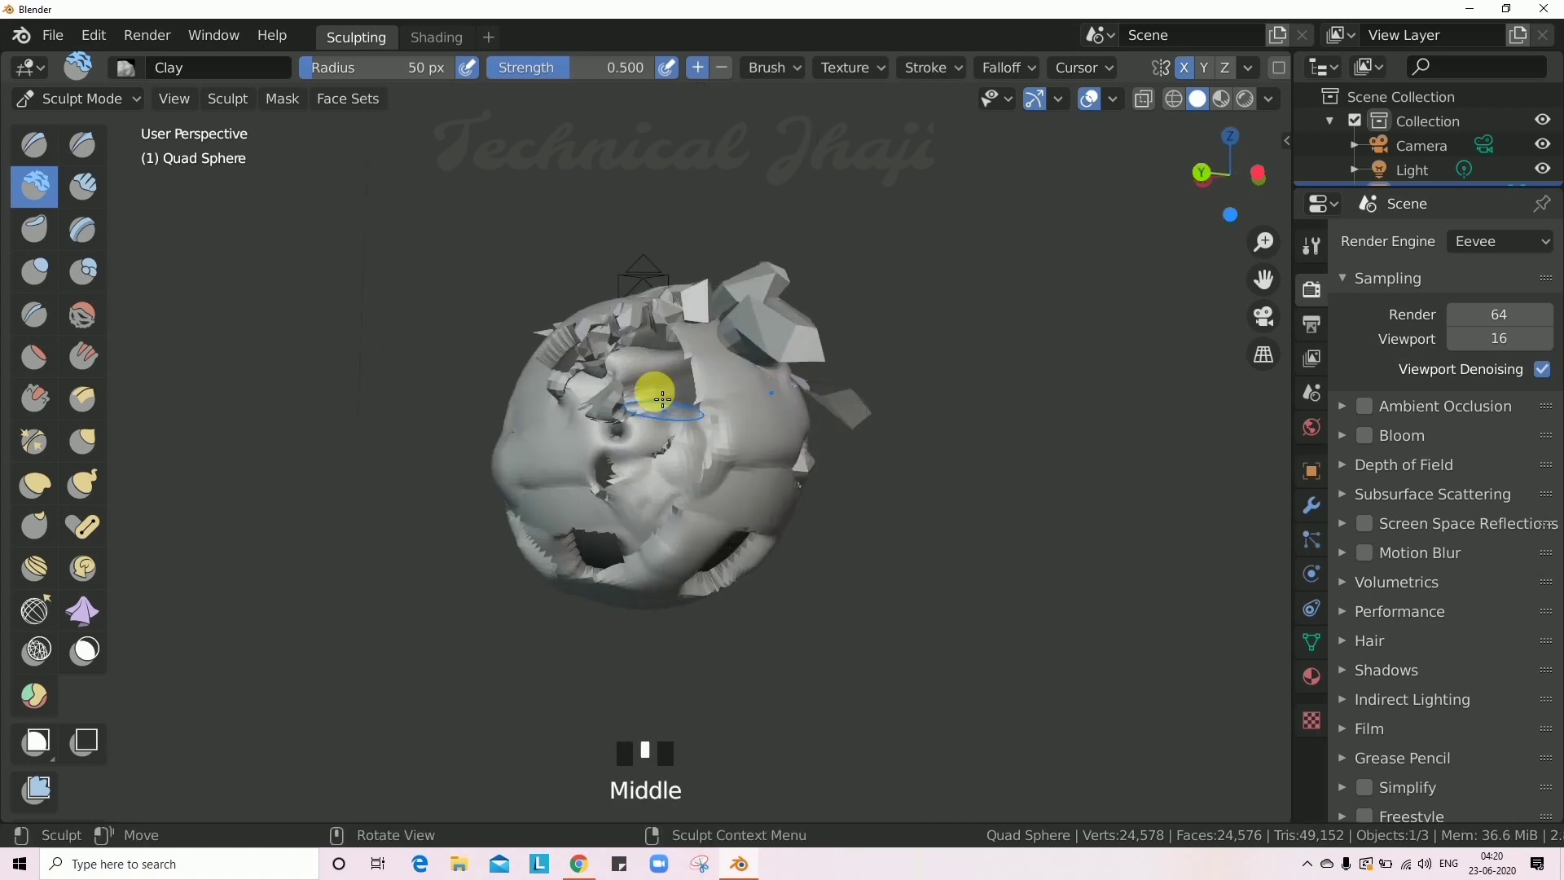
Build up the surface around the rectangular hole and other sides of the mesh with the Clay brush.
{"action": "left_click_drag", "start_coordinate": [405, 538], "coordinate": [709, 453]}
{"action": "mouse_move", "coordinate": [709, 454]}
{"action": "middle_mouse_down"}
{"action": "mouse_move", "coordinate": [751, 359]}
{"action": "mouse_move", "coordinate": [688, 454]}
{"action": "mouse_move", "coordinate": [633, 312]}
{"action": "middle_mouse_up"}
{"action": "left_click_drag", "start_coordinate": [633, 312], "coordinate": [657, 396]}
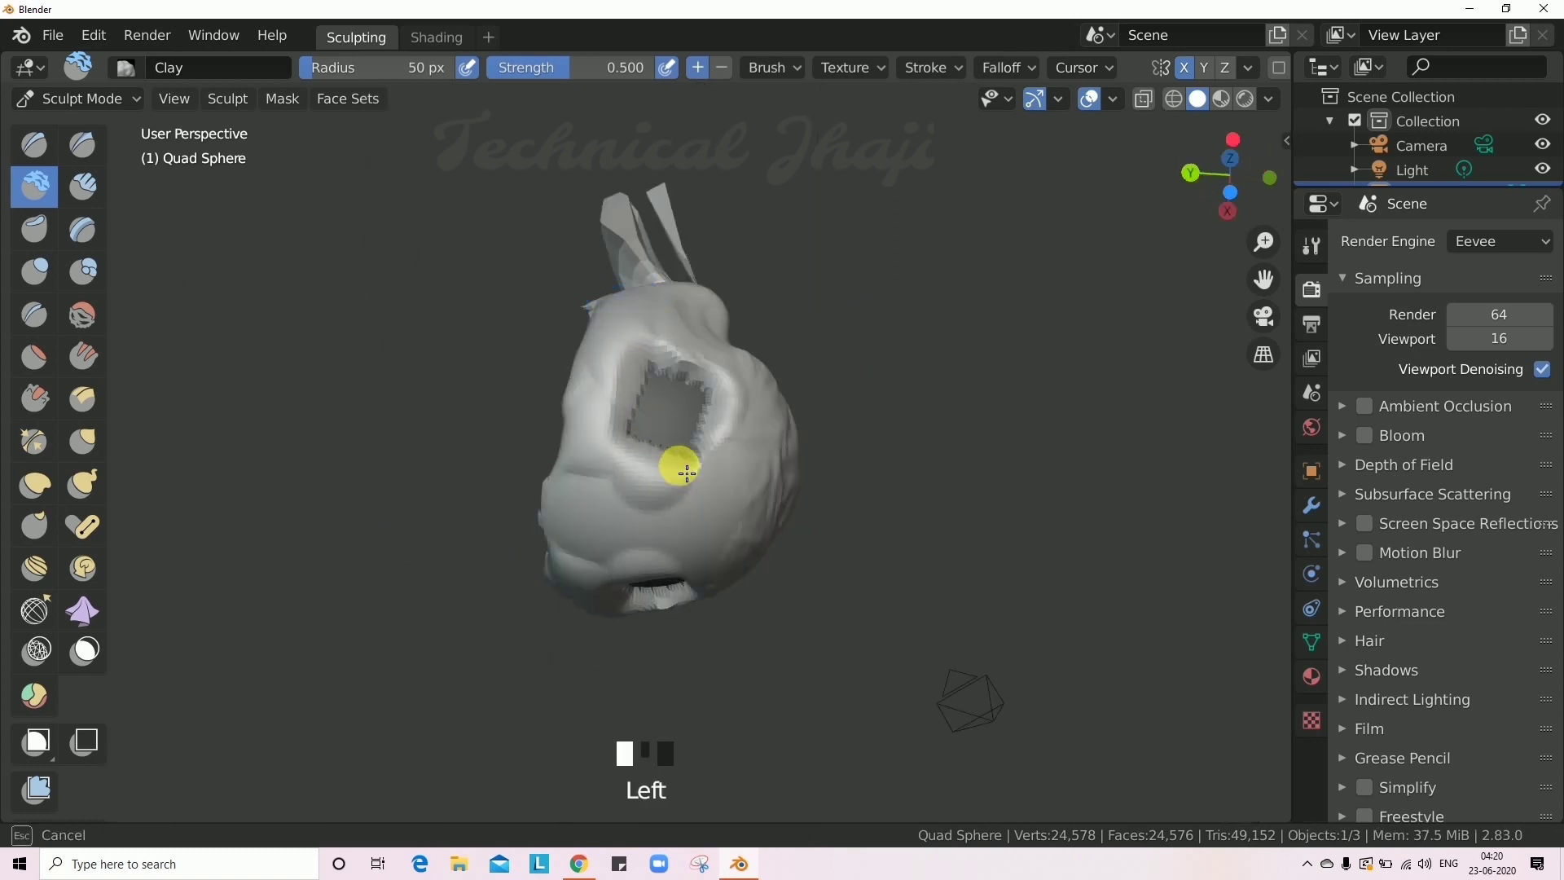
{"action": "left_click_drag", "start_coordinate": [686, 473], "coordinate": [740, 395]}
{"action": "middle_click_drag", "start_coordinate": [740, 395], "coordinate": [583, 492]}
{"action": "mouse_move", "coordinate": [583, 492]}
{"action": "left_mouse_down"}
{"action": "mouse_move", "coordinate": [583, 426]}
{"action": "mouse_move", "coordinate": [673, 399]}
{"action": "mouse_move", "coordinate": [510, 356]}
{"action": "left_mouse_up"}
{"action": "left_click_drag", "start_coordinate": [520, 472], "coordinate": [526, 474]}
{"action": "mouse_move", "coordinate": [526, 475]}
{"action": "middle_mouse_down"}
{"action": "mouse_move", "coordinate": [717, 454]}
{"action": "mouse_move", "coordinate": [583, 374]}
{"action": "mouse_move", "coordinate": [456, 326]}
{"action": "middle_mouse_up"}
Add Layer brush strokes at strength 1.000 over the jagged side of the mesh and go over it with the Smooth brush.
{"action": "left_click", "coordinate": [83, 230]}
{"action": "mouse_move", "coordinate": [632, 454]}
{"action": "left_mouse_down"}
{"action": "mouse_move", "coordinate": [639, 500]}
{"action": "mouse_move", "coordinate": [687, 479]}
{"action": "left_mouse_up"}
{"action": "mouse_move", "coordinate": [688, 478]}
{"action": "middle_mouse_down"}
{"action": "mouse_move", "coordinate": [534, 479]}
{"action": "mouse_move", "coordinate": [524, 740]}
{"action": "mouse_move", "coordinate": [646, 478]}
{"action": "middle_mouse_up"}
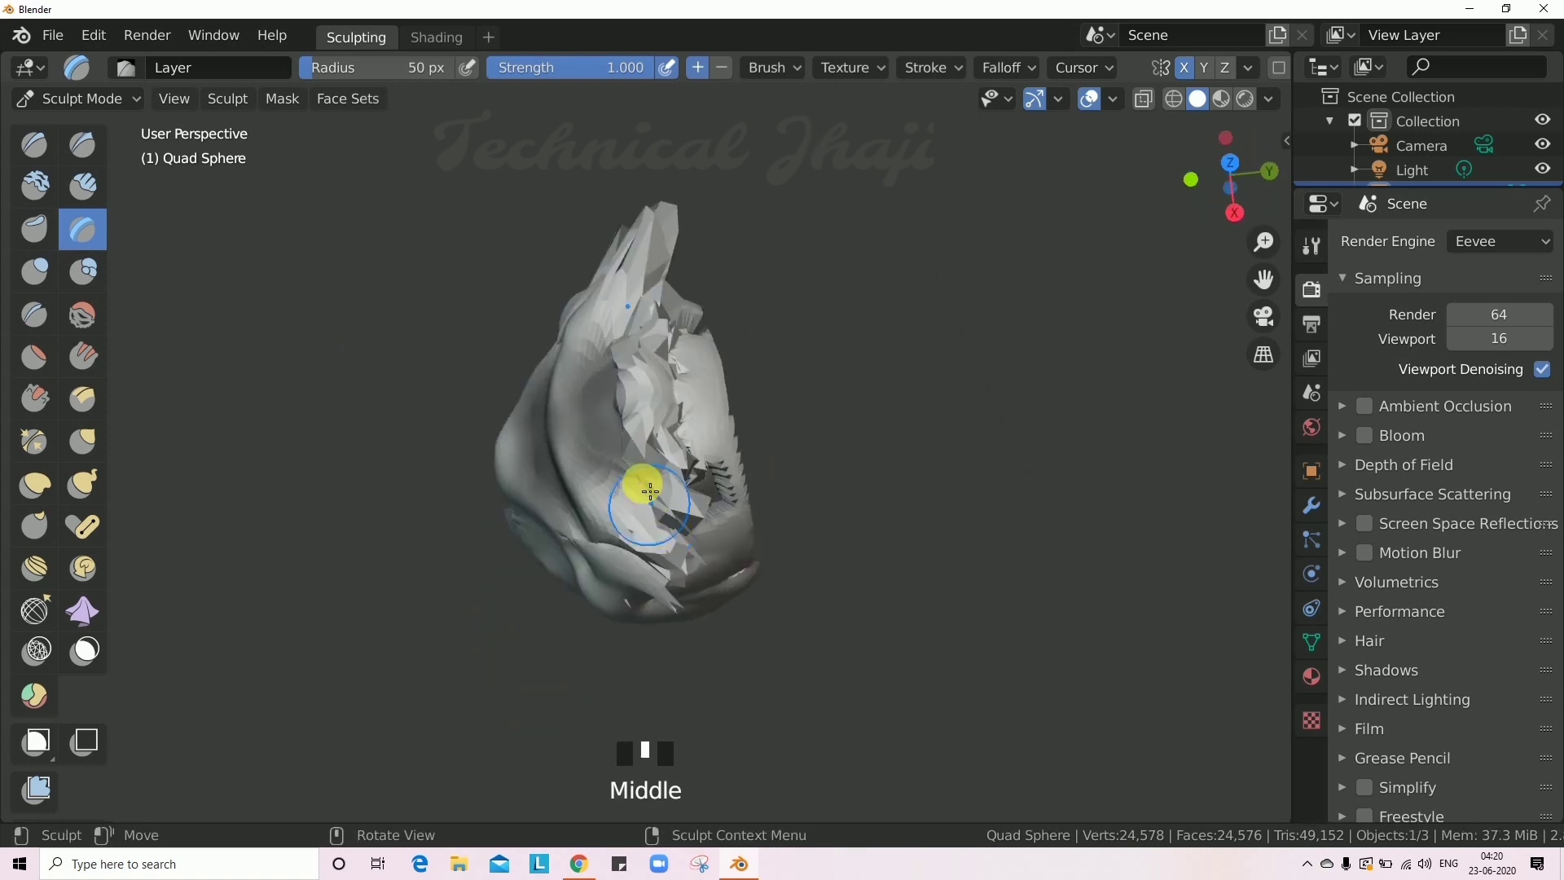
{"action": "mouse_move", "coordinate": [646, 478]}
{"action": "left_mouse_down"}
{"action": "mouse_move", "coordinate": [643, 391]}
{"action": "mouse_move", "coordinate": [395, 436]}
{"action": "left_mouse_up"}
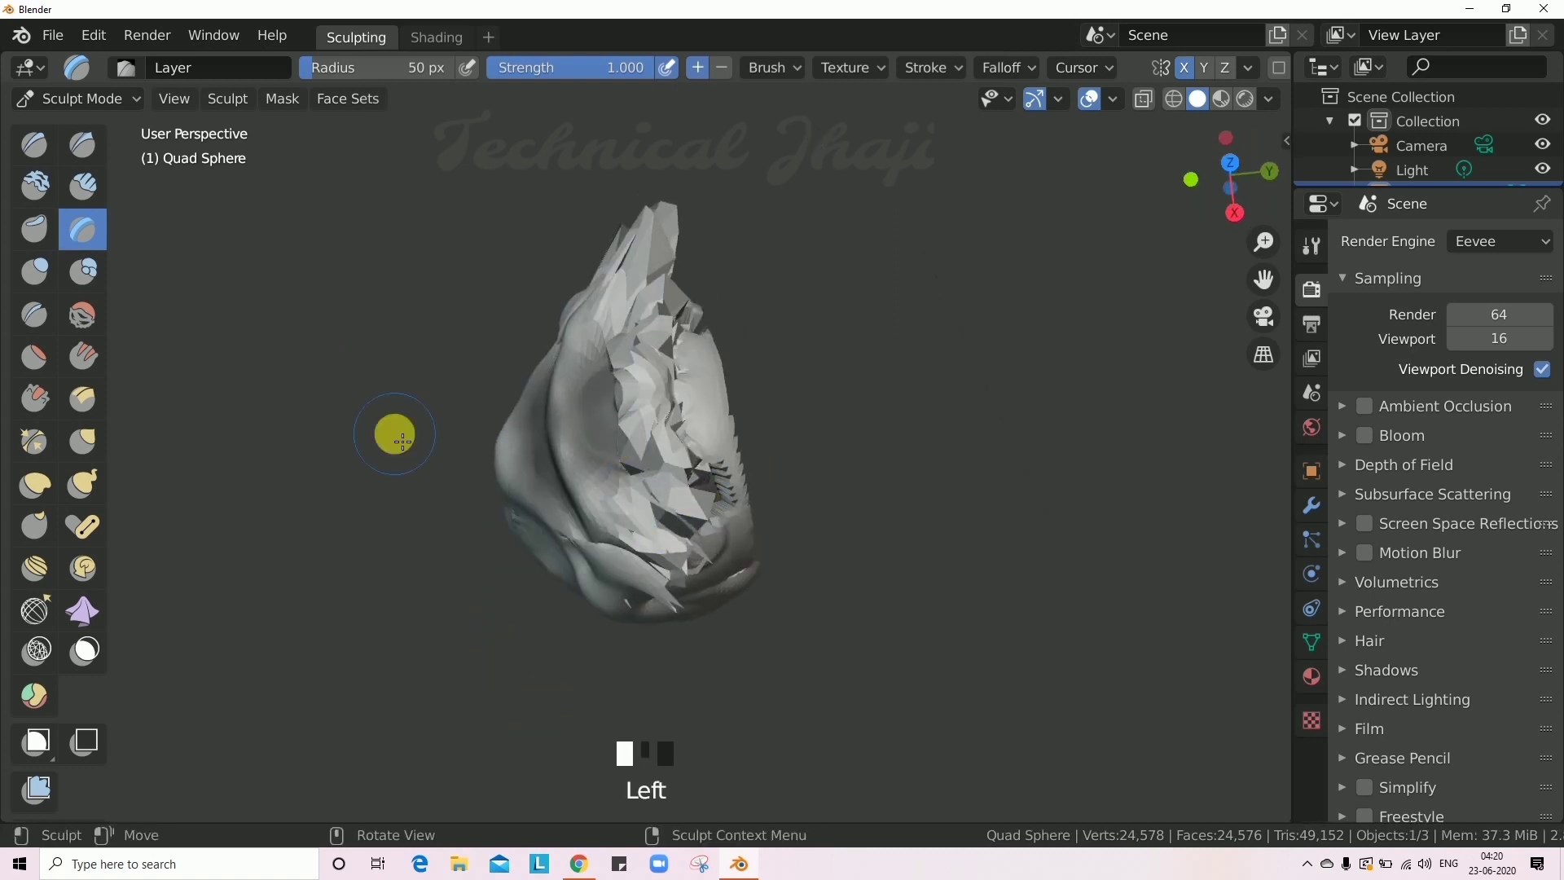
{"action": "left_click", "coordinate": [82, 314]}
{"action": "mouse_move", "coordinate": [580, 394]}
{"action": "left_mouse_down"}
{"action": "mouse_move", "coordinate": [661, 503]}
{"action": "mouse_move", "coordinate": [653, 547]}
{"action": "left_mouse_up"}
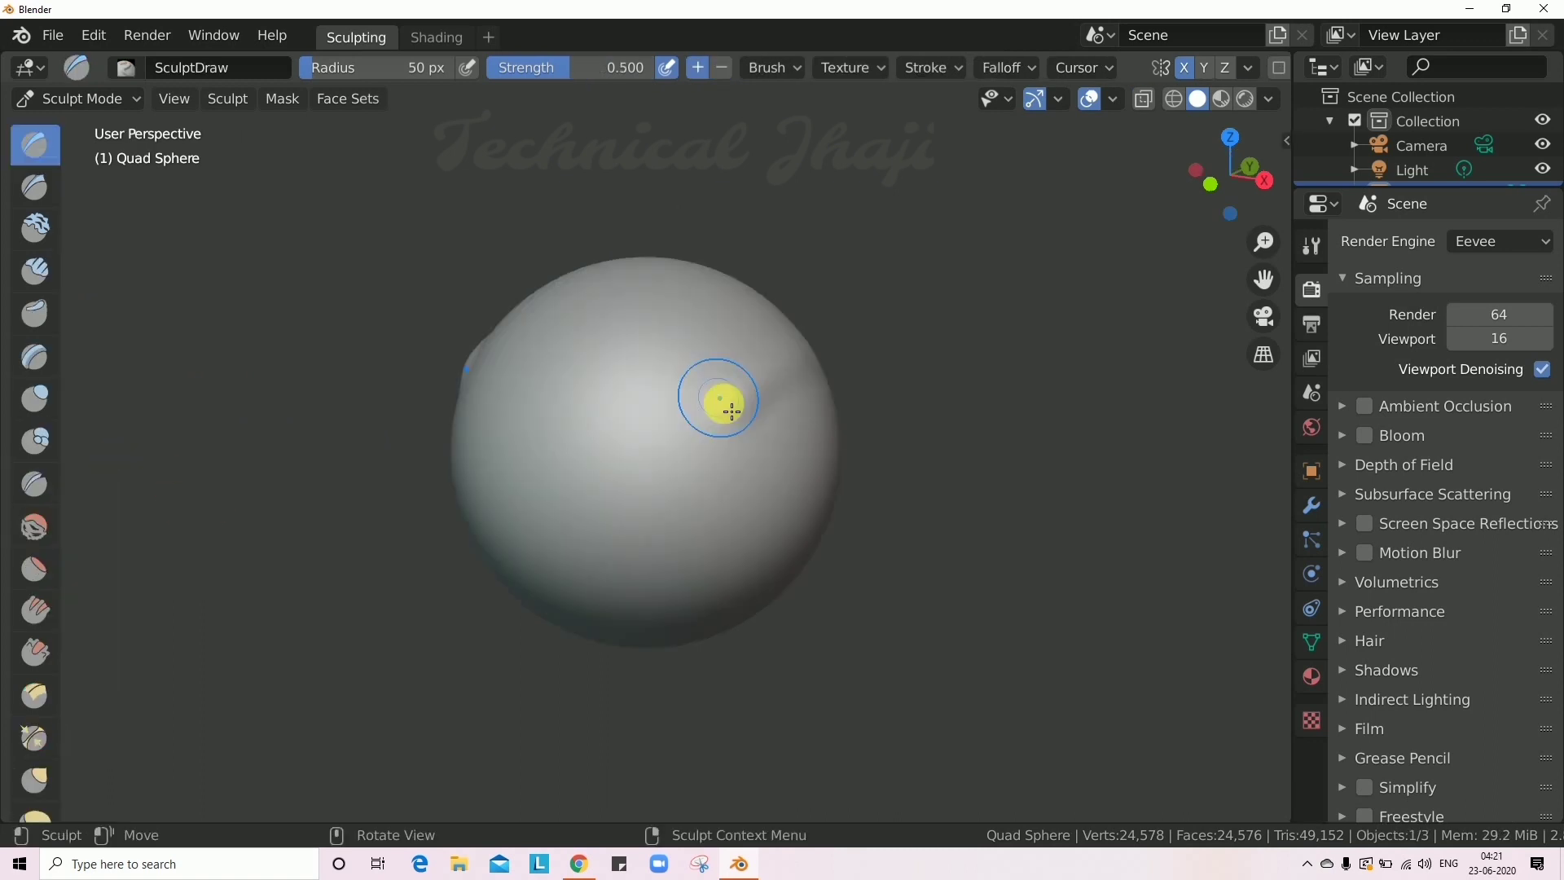
Raise an irregular bump on the fresh sphere with the Draw brush and add long vertical ridges beside it with Clay.
{"action": "left_click_drag", "start_coordinate": [731, 410], "coordinate": [681, 353]}
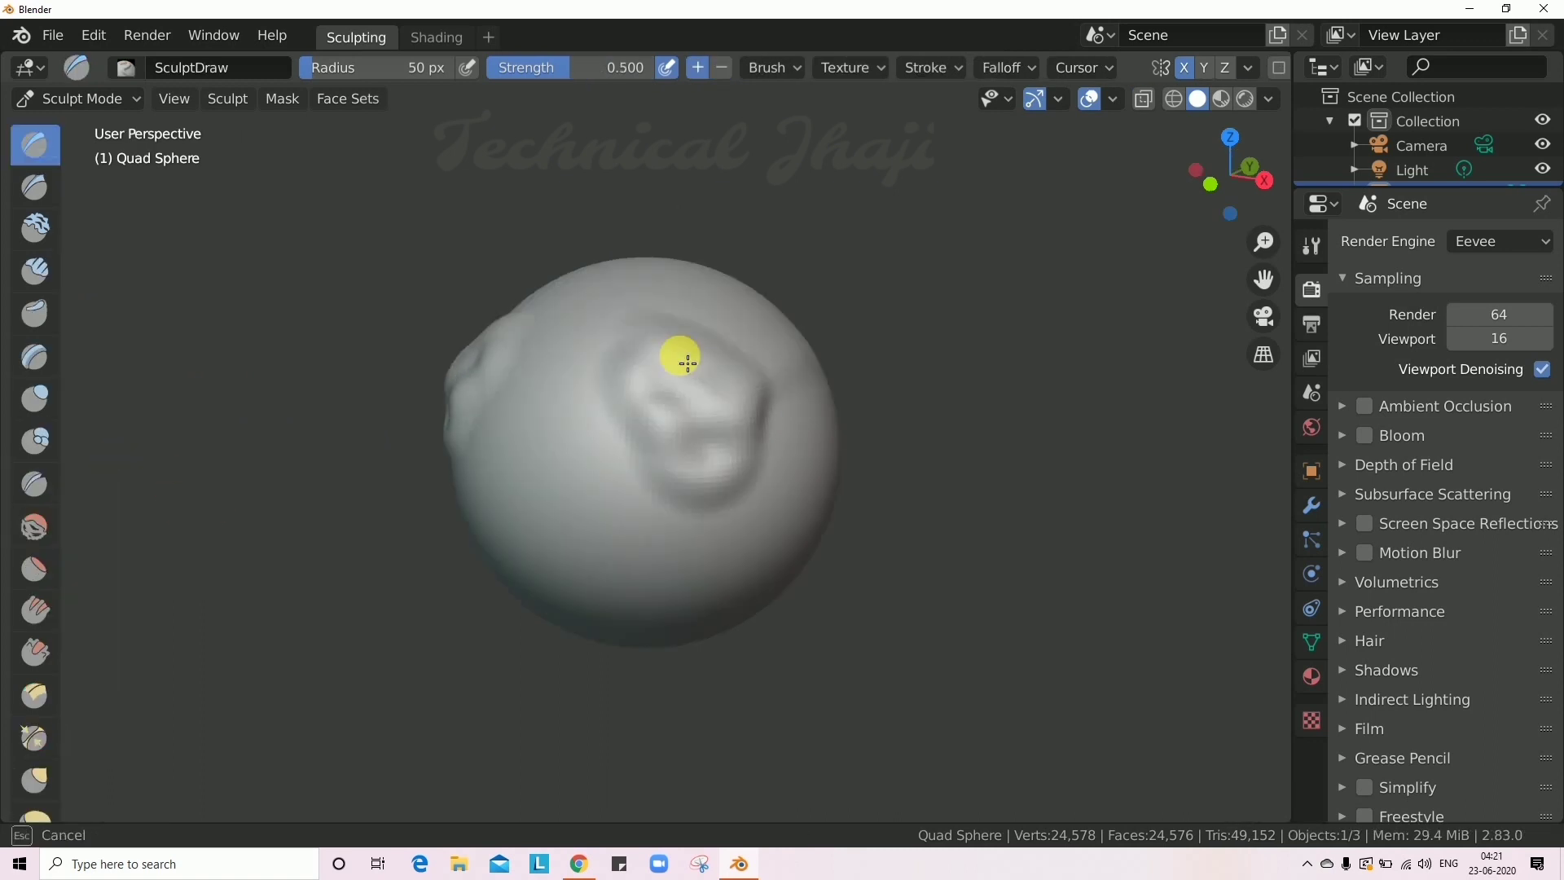
{"action": "left_click", "coordinate": [35, 228]}
{"action": "left_click_drag", "start_coordinate": [584, 367], "coordinate": [586, 433]}
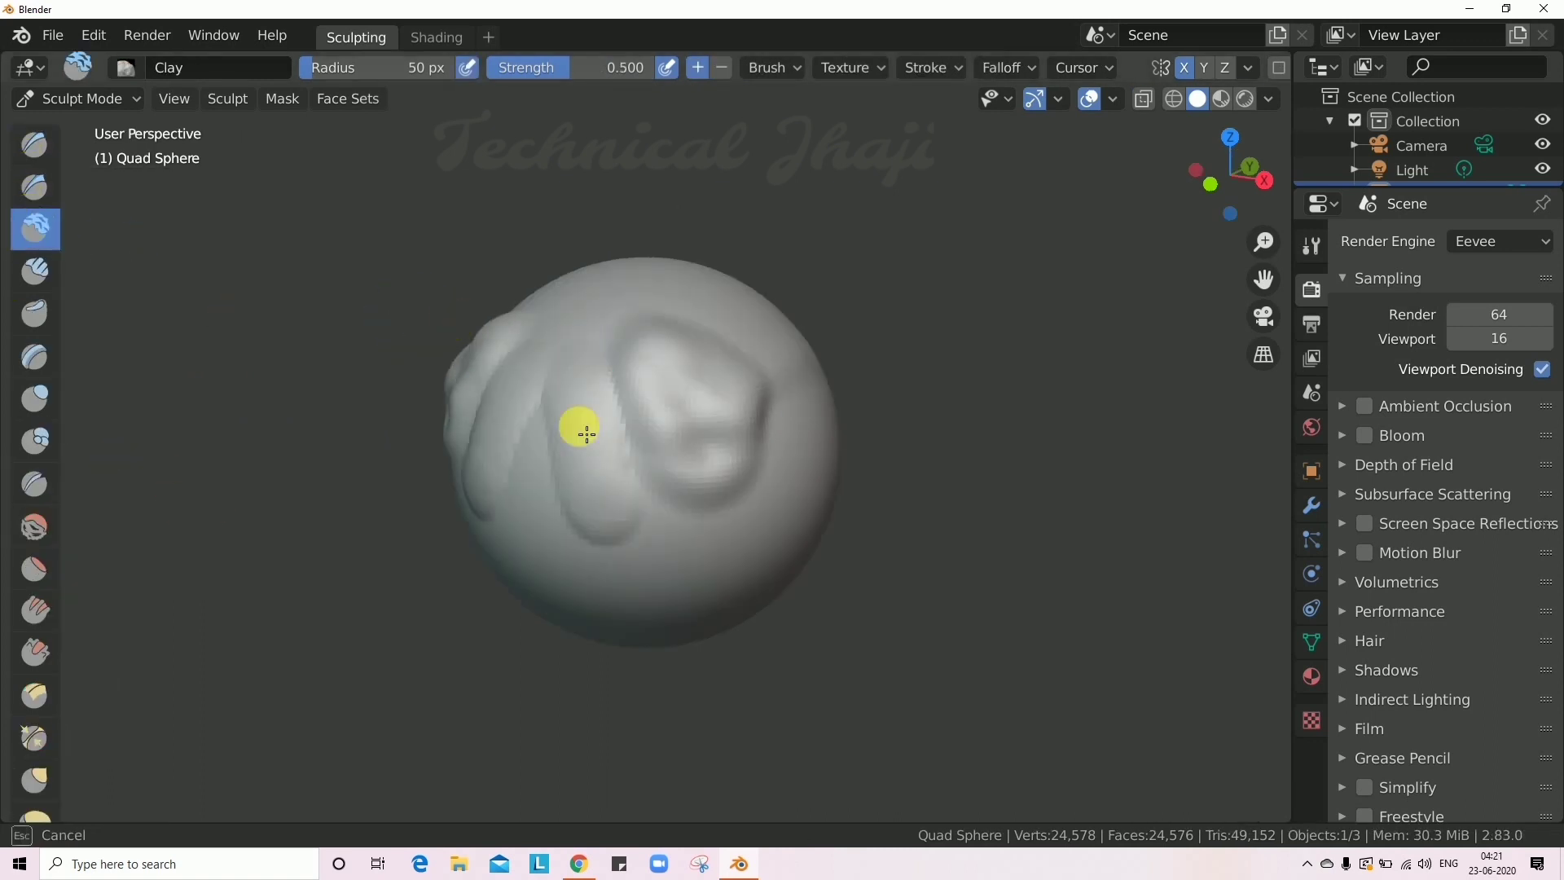
{"action": "left_click_drag", "start_coordinate": [619, 536], "coordinate": [615, 544]}
Carve along the upper part of the sphere with Draw Sharp and shape a mouth-like fold below the ridges with Clay Thumb.
{"action": "left_click", "coordinate": [35, 189]}
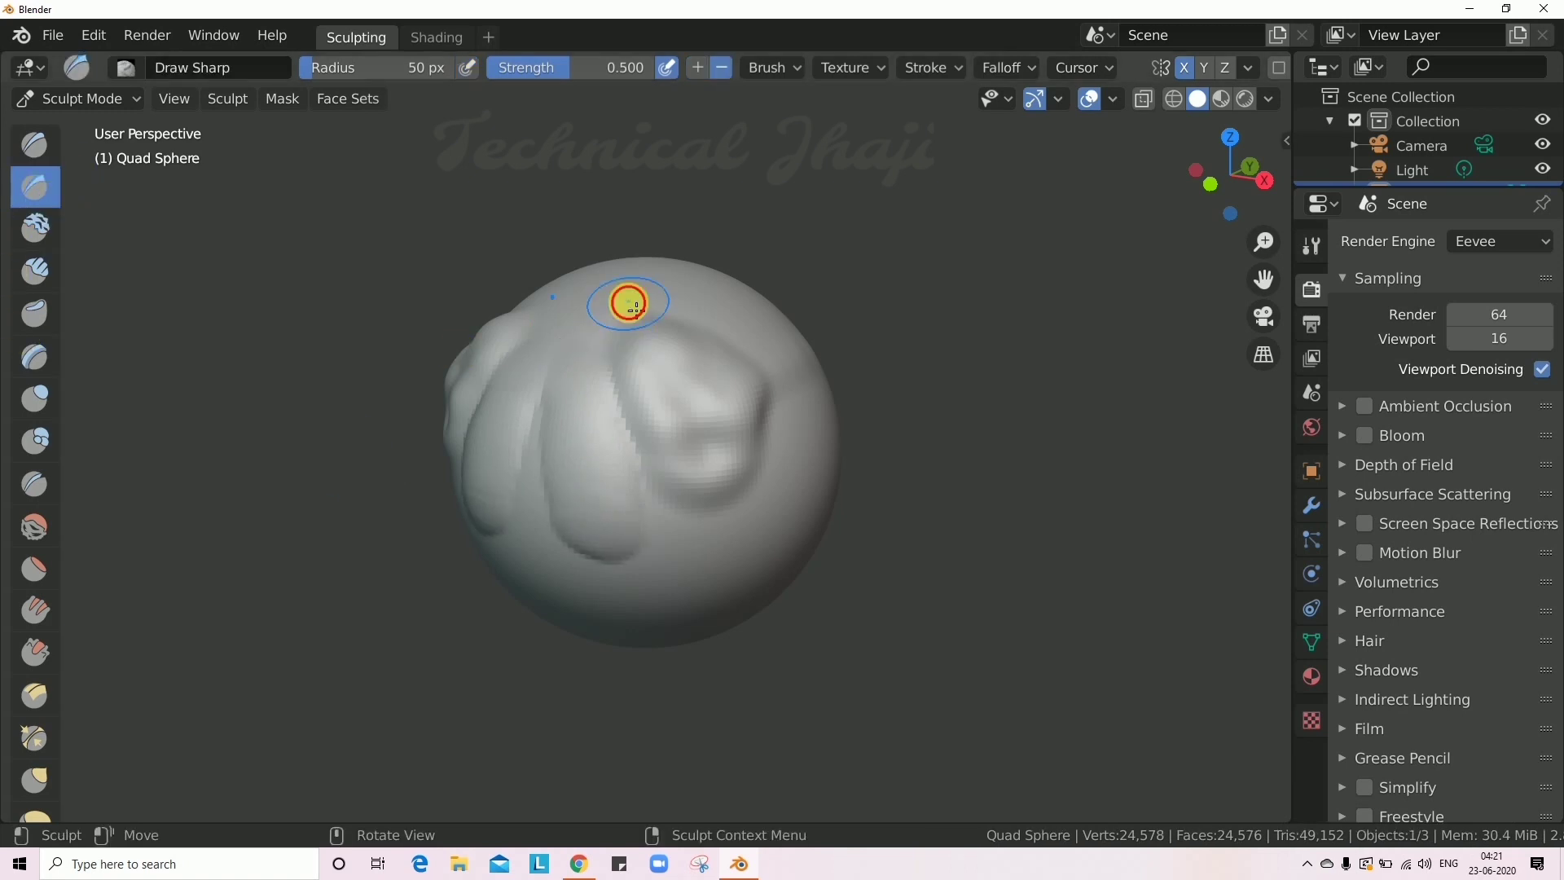
{"action": "left_click_drag", "start_coordinate": [622, 304], "coordinate": [803, 384]}
{"action": "middle_click_drag", "start_coordinate": [566, 419], "coordinate": [623, 396]}
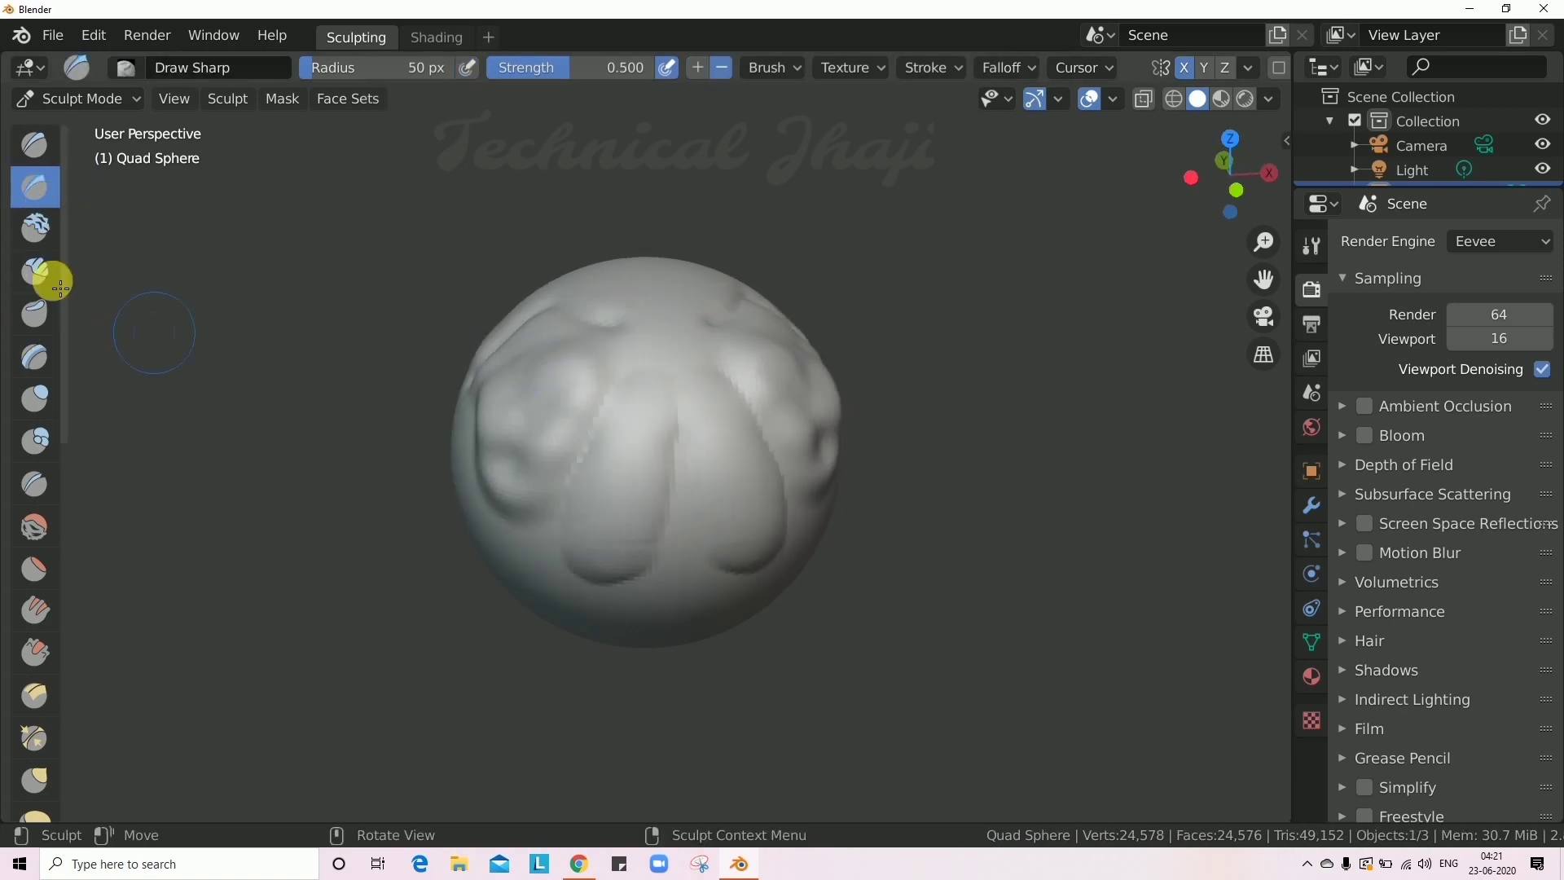
{"action": "left_click", "coordinate": [35, 310]}
{"action": "mouse_move", "coordinate": [621, 548]}
{"action": "left_mouse_down"}
{"action": "mouse_move", "coordinate": [702, 590]}
{"action": "mouse_move", "coordinate": [768, 590]}
{"action": "mouse_move", "coordinate": [661, 621]}
{"action": "left_mouse_up"}
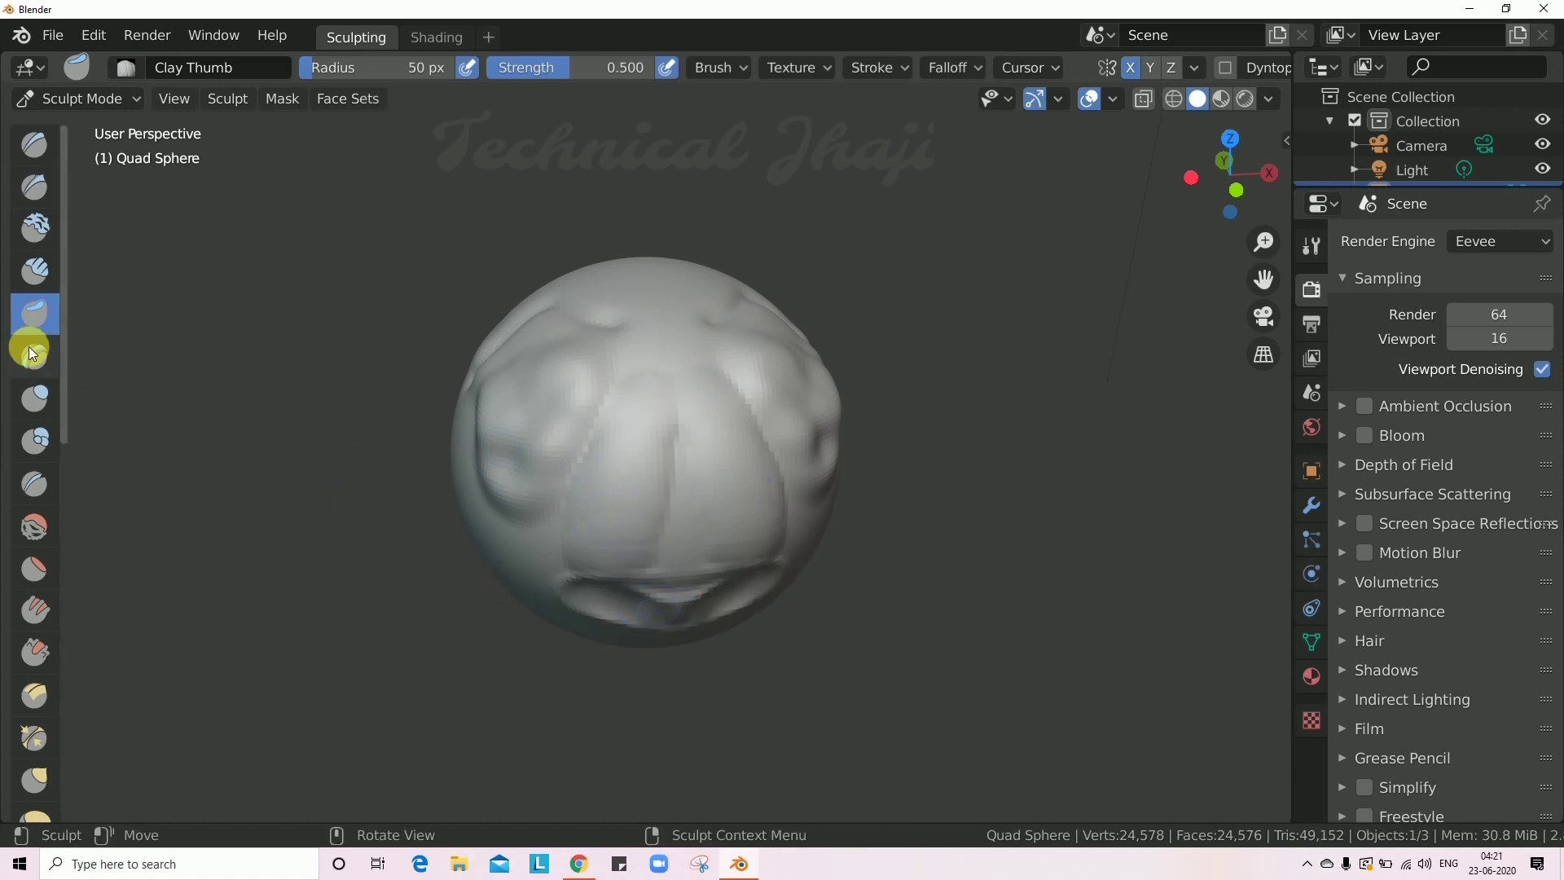
Add a vertical raised band over the ridges with the Layer brush and swell the area above them with Inflate.
{"action": "left_click", "coordinate": [33, 353]}
{"action": "left_click_drag", "start_coordinate": [611, 384], "coordinate": [603, 565]}
{"action": "left_click", "coordinate": [35, 398]}
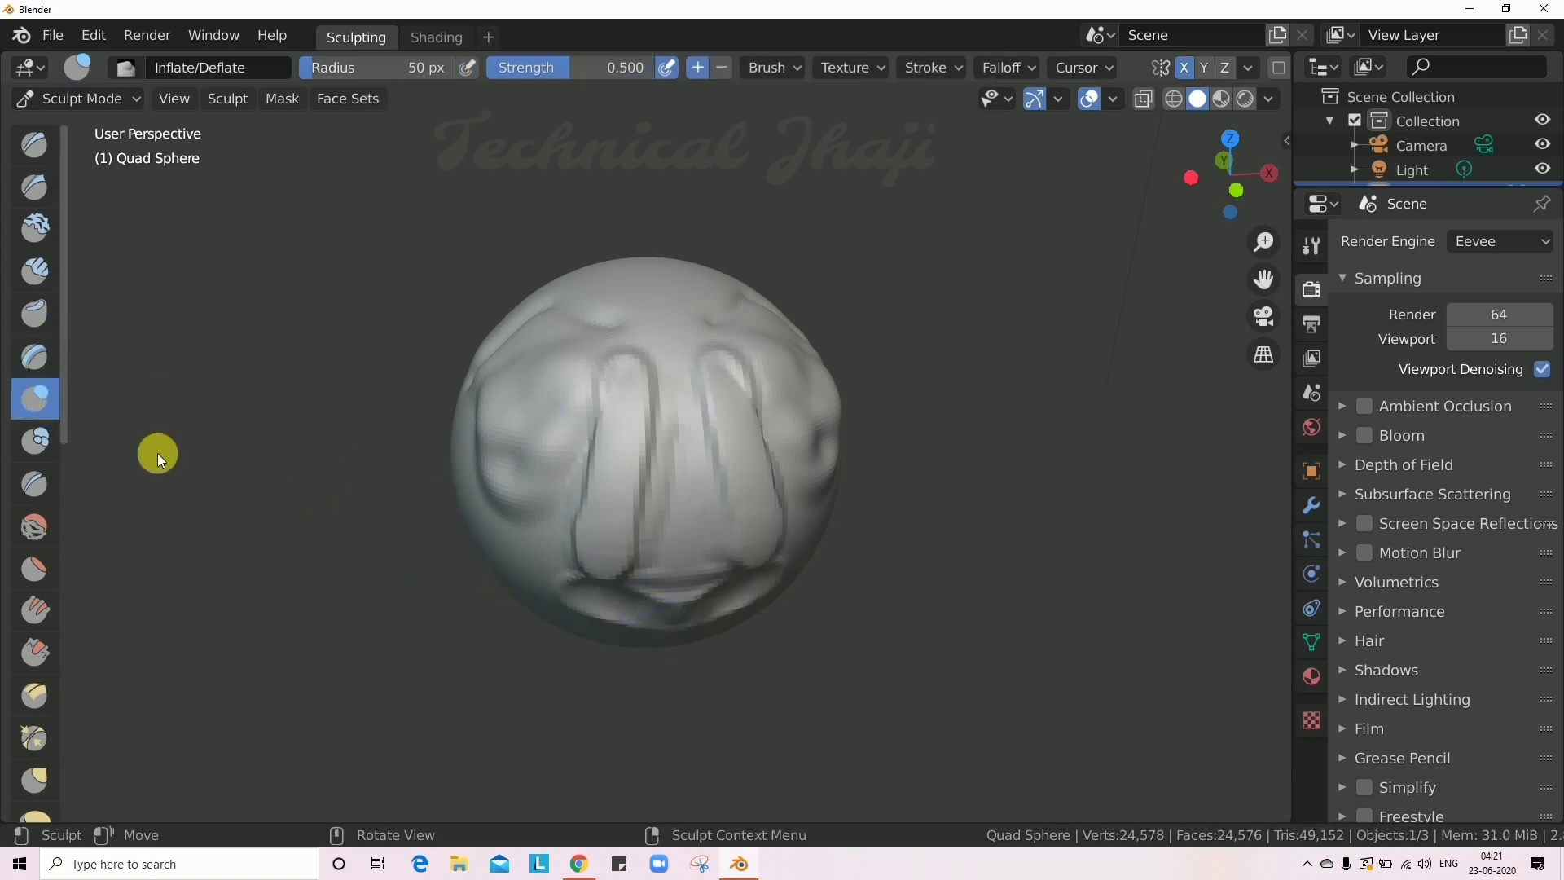
{"action": "mouse_move", "coordinate": [674, 301]}
{"action": "left_mouse_down"}
{"action": "mouse_move", "coordinate": [569, 286]}
{"action": "mouse_move", "coordinate": [685, 304]}
{"action": "mouse_move", "coordinate": [654, 298]}
{"action": "mouse_move", "coordinate": [683, 317]}
{"action": "left_mouse_up"}
Widen the tool list to show brush names and build rounded forms across the middle of the sphere with Blob.
{"action": "left_click_drag", "start_coordinate": [78, 383], "coordinate": [237, 383]}
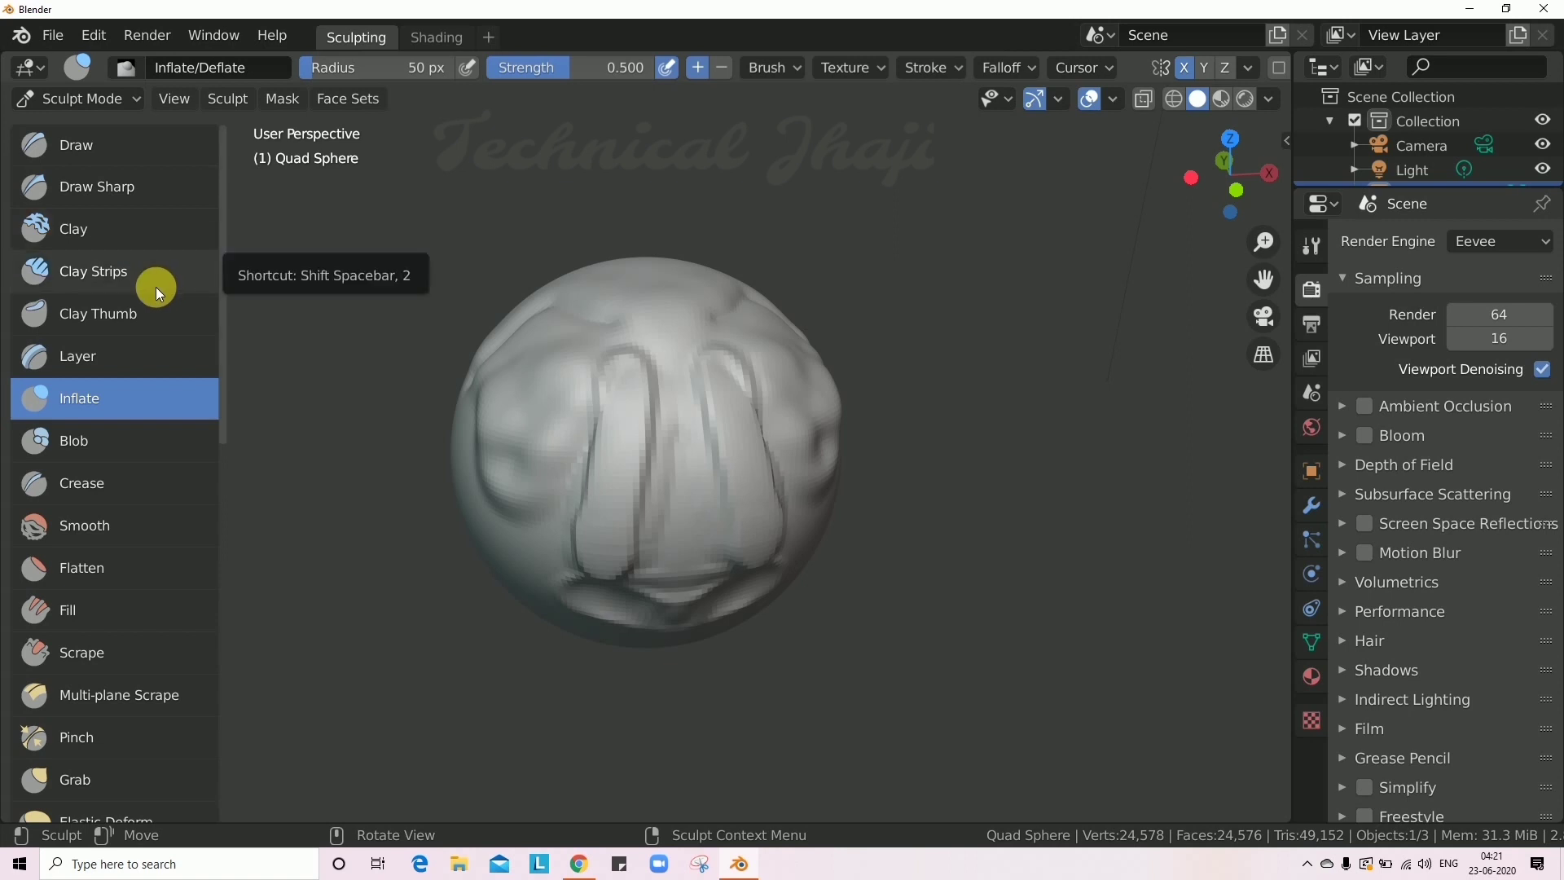
{"action": "left_click", "coordinate": [148, 437]}
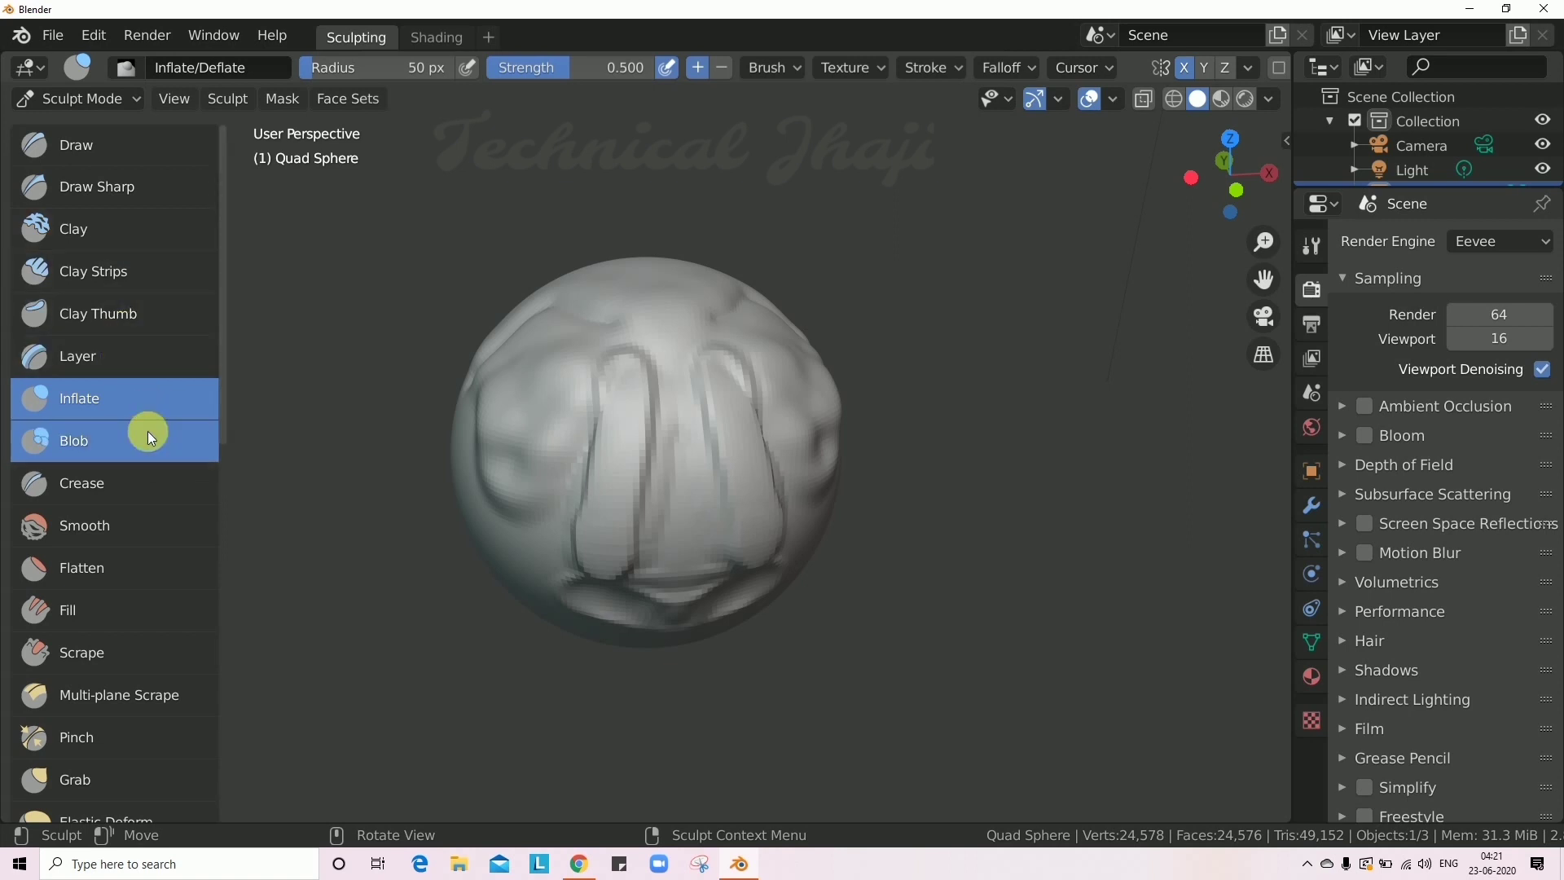
{"action": "left_click_drag", "start_coordinate": [699, 401], "coordinate": [660, 481]}
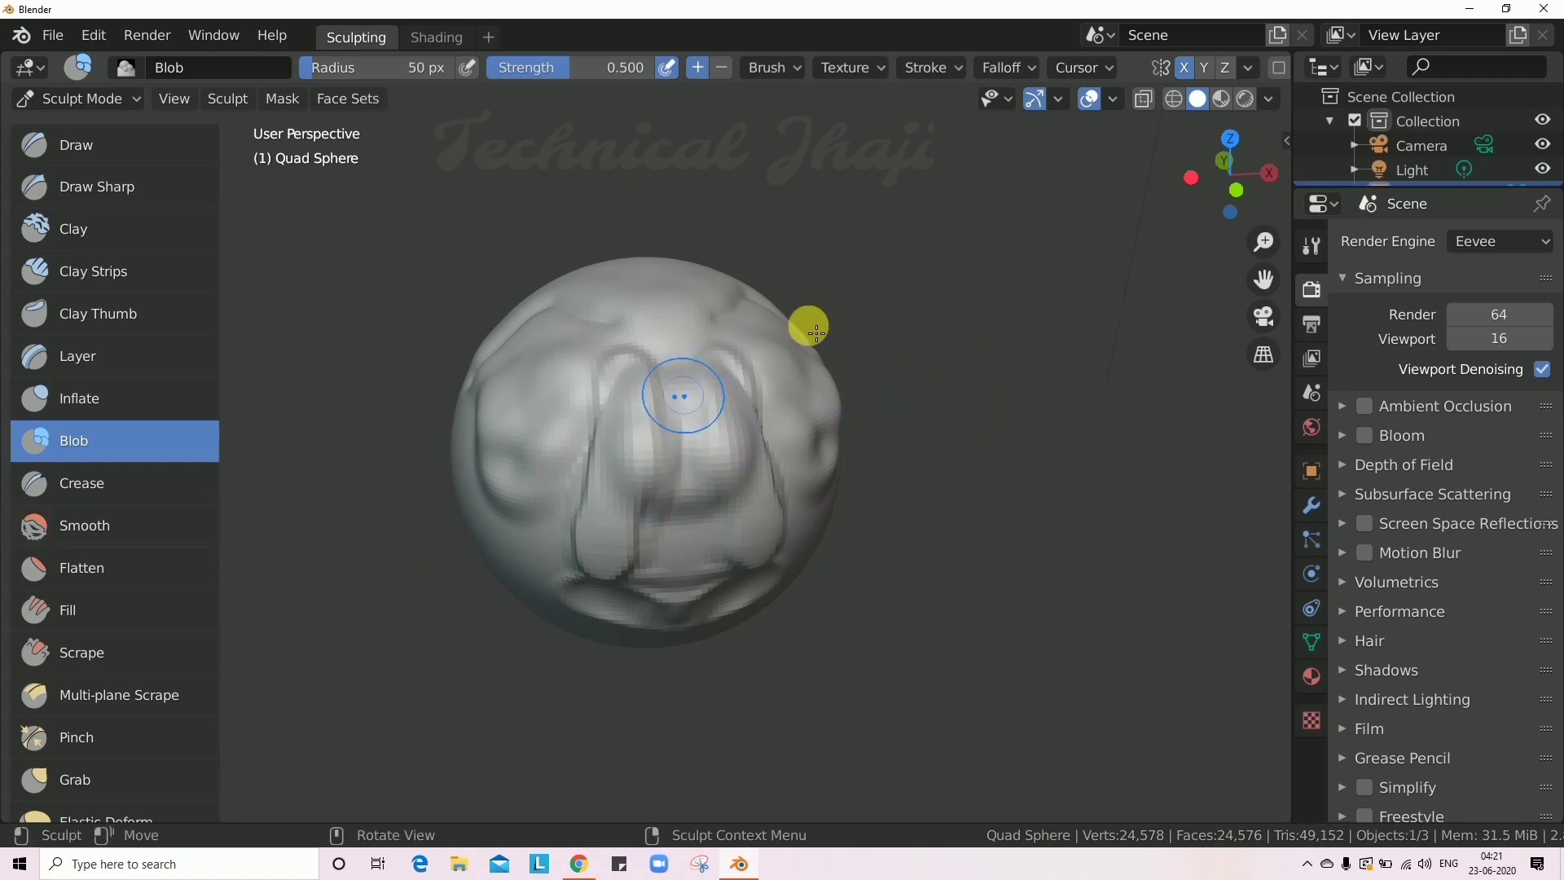
{"action": "mouse_move", "coordinate": [692, 333]}
{"action": "left_mouse_down"}
{"action": "mouse_move", "coordinate": [681, 395]}
{"action": "mouse_move", "coordinate": [723, 374]}
{"action": "left_mouse_up"}
{"action": "mouse_move", "coordinate": [754, 506]}
{"action": "left_mouse_down"}
{"action": "mouse_move", "coordinate": [684, 440]}
{"action": "mouse_move", "coordinate": [722, 479]}
{"action": "mouse_move", "coordinate": [497, 469]}
{"action": "left_mouse_up"}
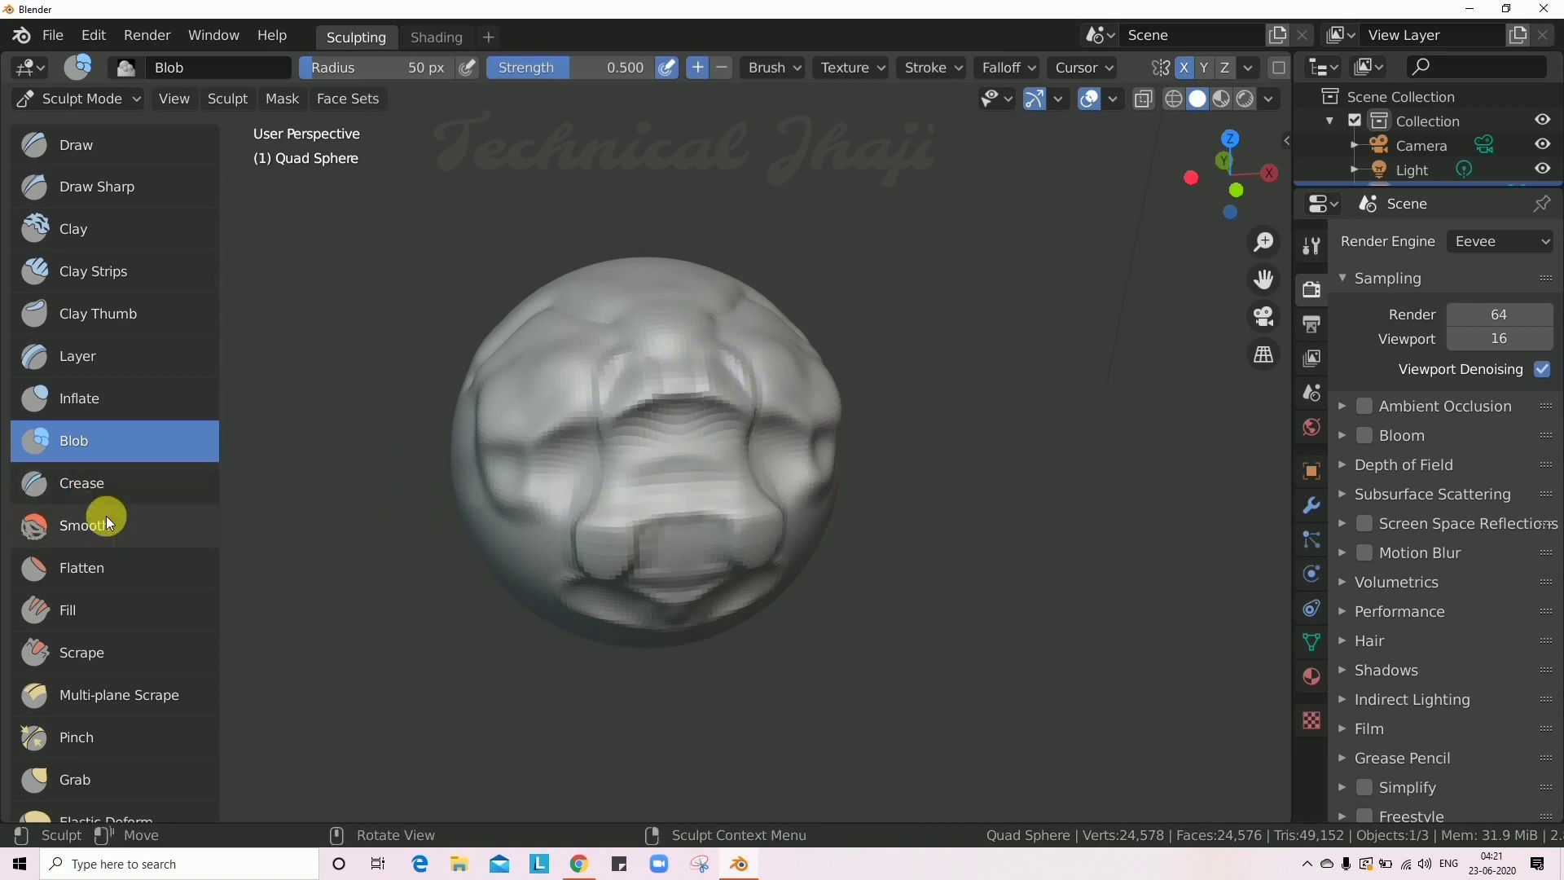
Soften the central forms with the Smooth brush at strength 0.700 and level the area below them with Flatten.
{"action": "left_click", "coordinate": [106, 521]}
{"action": "left_click_drag", "start_coordinate": [727, 414], "coordinate": [747, 440]}
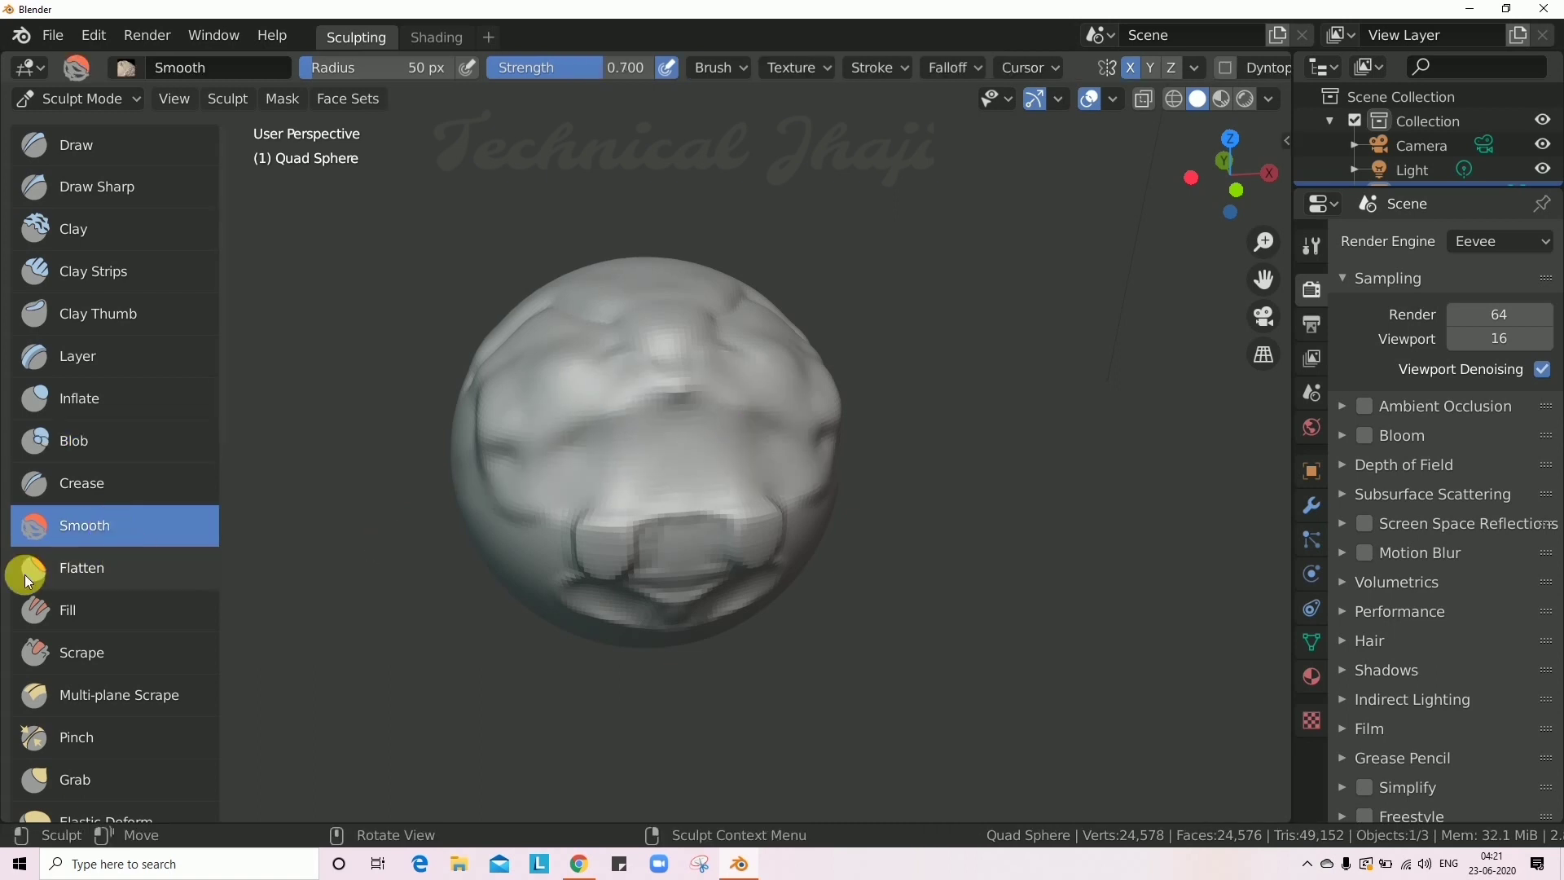
{"action": "left_click", "coordinate": [79, 562]}
{"action": "mouse_move", "coordinate": [654, 471]}
{"action": "left_mouse_down"}
{"action": "mouse_move", "coordinate": [611, 488]}
{"action": "mouse_move", "coordinate": [619, 542]}
{"action": "left_mouse_up"}
Fill the hollows in the centre of the face-like area with the Fill brush and shave its lower part with Scrape.
{"action": "left_click", "coordinate": [115, 607]}
{"action": "left_click_drag", "start_coordinate": [614, 370], "coordinate": [766, 514]}
{"action": "scroll", "coordinate": [89, 554], "scroll_direction": "down", "scroll_amount": 3}
{"action": "left_click", "coordinate": [94, 520]}
{"action": "left_click_drag", "start_coordinate": [624, 513], "coordinate": [671, 472]}
Cut angular ridges into the face-like area and the smooth top of the sphere with Multi-plane Scrape at strength 0.700.
{"action": "left_click", "coordinate": [119, 574]}
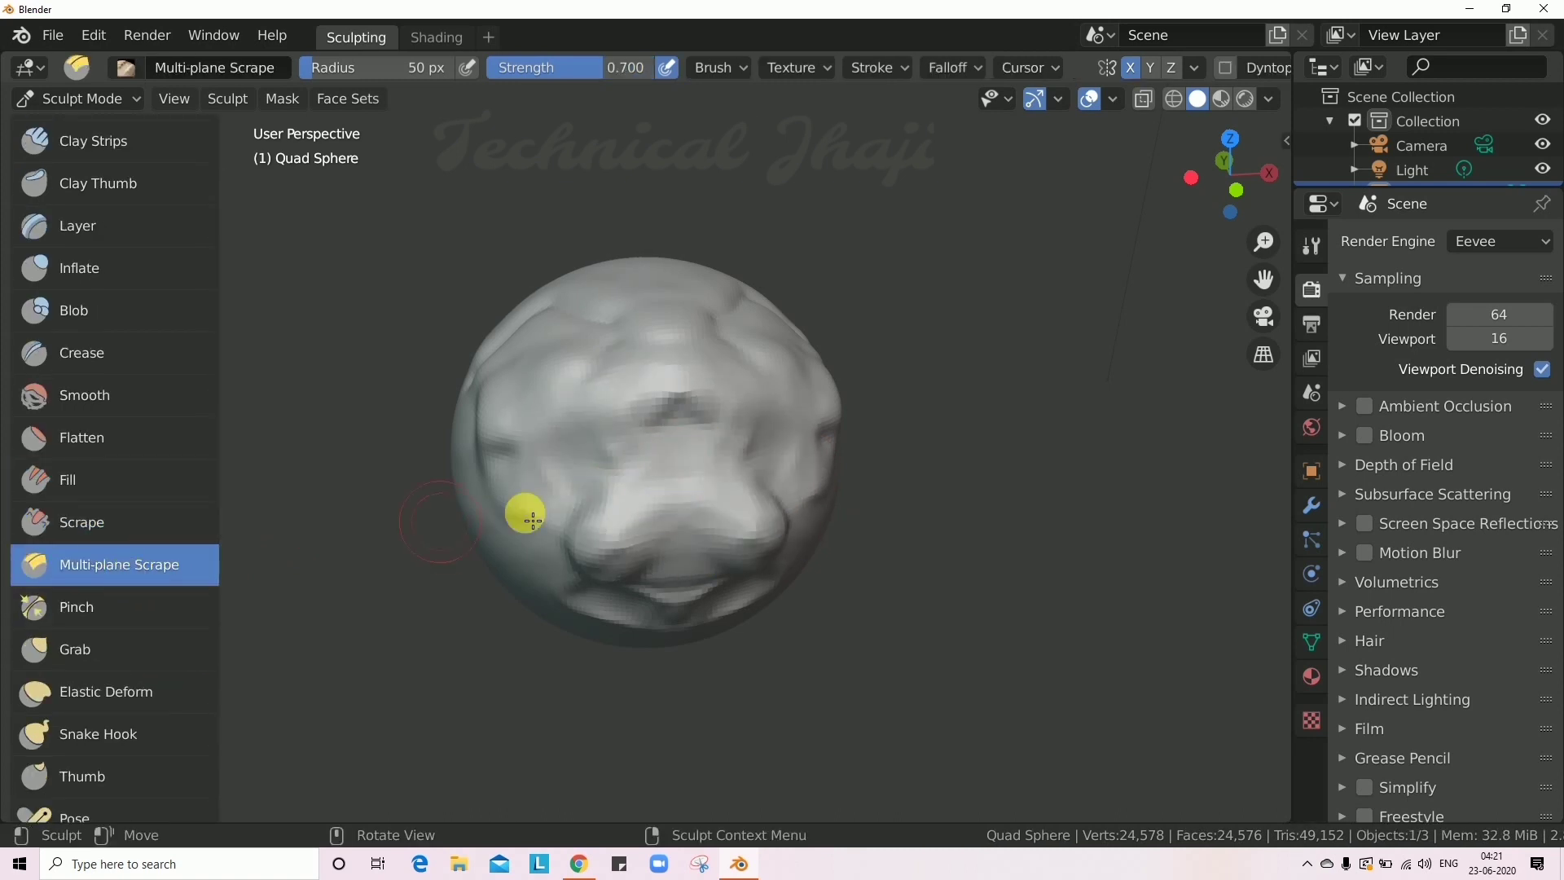
{"action": "mouse_move", "coordinate": [633, 405]}
{"action": "left_mouse_down"}
{"action": "mouse_move", "coordinate": [691, 477]}
{"action": "mouse_move", "coordinate": [648, 377]}
{"action": "left_mouse_up"}
{"action": "middle_click_drag", "start_coordinate": [696, 401], "coordinate": [692, 484]}
{"action": "mouse_move", "coordinate": [708, 368]}
{"action": "left_mouse_down"}
{"action": "mouse_move", "coordinate": [577, 380]}
{"action": "mouse_move", "coordinate": [513, 486]}
{"action": "left_mouse_up"}
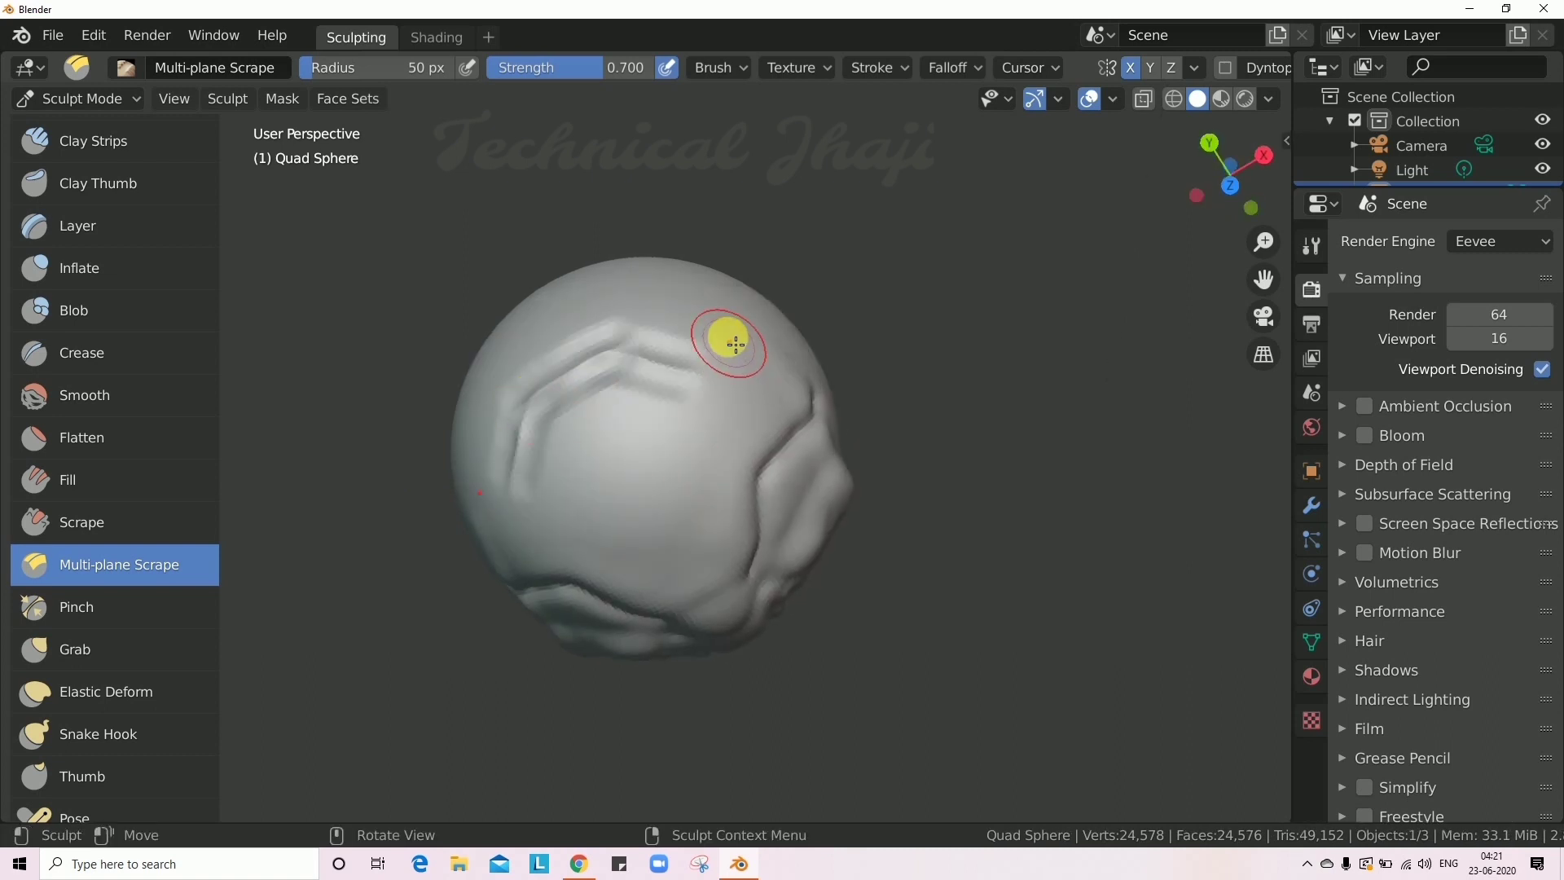
{"action": "mouse_move", "coordinate": [721, 341]}
{"action": "left_mouse_down"}
{"action": "mouse_move", "coordinate": [541, 323]}
{"action": "mouse_move", "coordinate": [490, 444]}
{"action": "left_mouse_up"}
{"action": "mouse_move", "coordinate": [684, 453]}
{"action": "middle_mouse_down"}
{"action": "mouse_move", "coordinate": [815, 388]}
{"action": "mouse_move", "coordinate": [586, 301]}
{"action": "mouse_move", "coordinate": [639, 423]}
{"action": "mouse_move", "coordinate": [611, 451]}
{"action": "mouse_move", "coordinate": [773, 507]}
{"action": "mouse_move", "coordinate": [698, 478]}
{"action": "mouse_move", "coordinate": [646, 408]}
{"action": "mouse_move", "coordinate": [567, 468]}
{"action": "middle_mouse_up"}
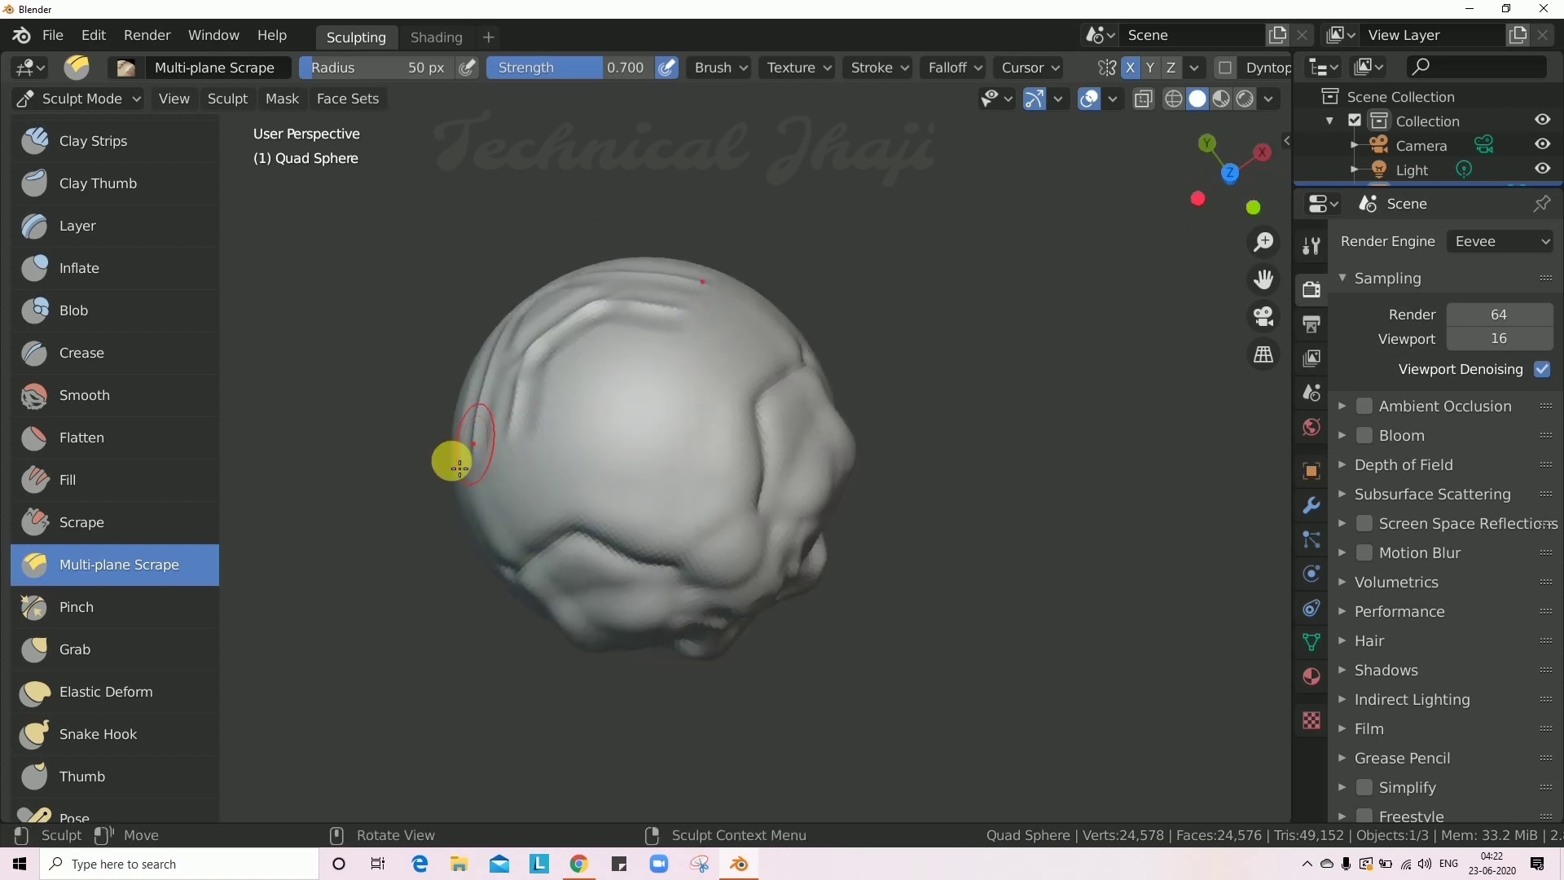
Tighten the creases on the top and front of the sphere with the Pinch brush at strength 0.500.
{"action": "left_click", "coordinate": [104, 602]}
{"action": "left_click_drag", "start_coordinate": [708, 372], "coordinate": [558, 481]}
{"action": "mouse_move", "coordinate": [627, 414]}
{"action": "left_mouse_down"}
{"action": "mouse_move", "coordinate": [669, 471]}
{"action": "mouse_move", "coordinate": [710, 483]}
{"action": "left_mouse_up"}
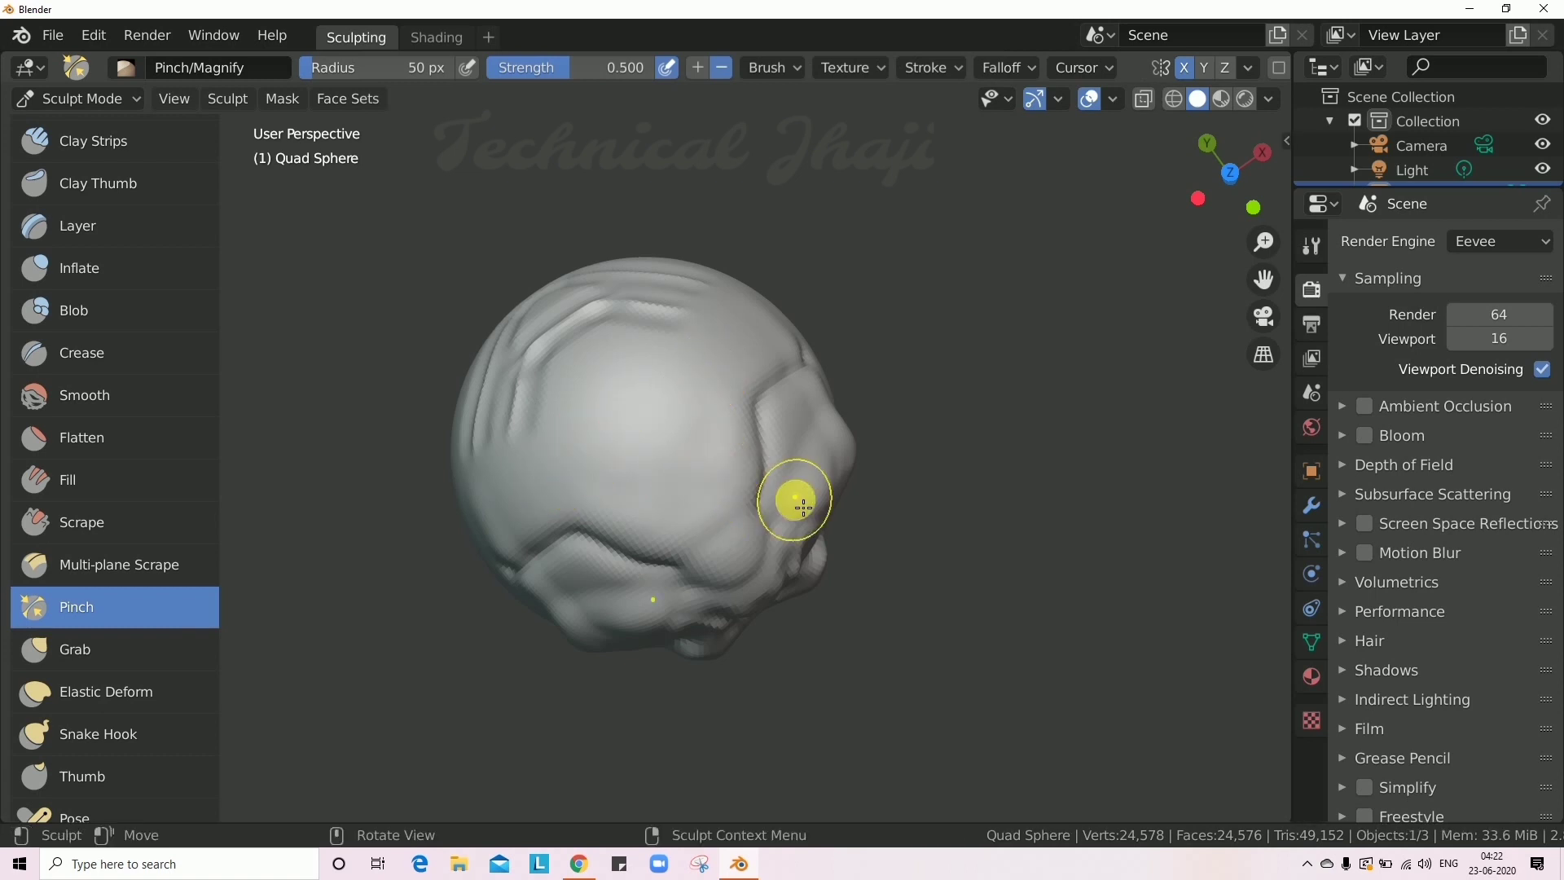
{"action": "mouse_move", "coordinate": [716, 451]}
{"action": "middle_mouse_down"}
{"action": "mouse_move", "coordinate": [674, 395]}
{"action": "mouse_move", "coordinate": [708, 333]}
{"action": "middle_mouse_up"}
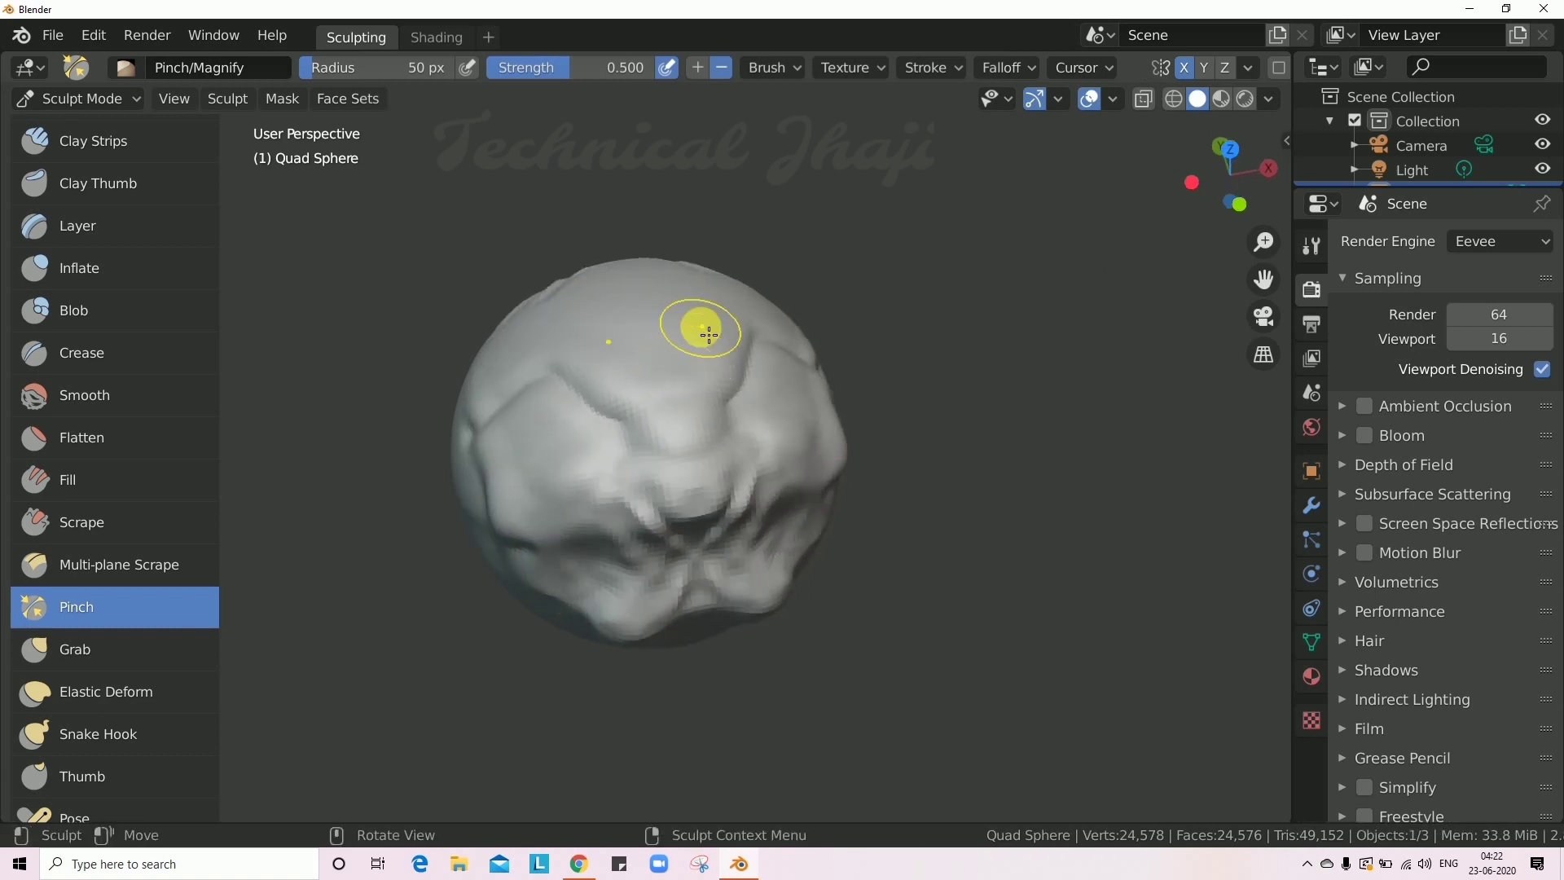
{"action": "mouse_move", "coordinate": [709, 335]}
{"action": "left_mouse_down"}
{"action": "mouse_move", "coordinate": [797, 215]}
{"action": "mouse_move", "coordinate": [844, 374]}
{"action": "left_mouse_up"}
{"action": "mouse_move", "coordinate": [753, 334]}
{"action": "left_mouse_down"}
{"action": "mouse_move", "coordinate": [866, 300]}
{"action": "mouse_move", "coordinate": [596, 434]}
{"action": "left_mouse_up"}
Pull a pair of mirrored pointed horns out of the top of the head with the Grab brush.
{"action": "left_click", "coordinate": [185, 644]}
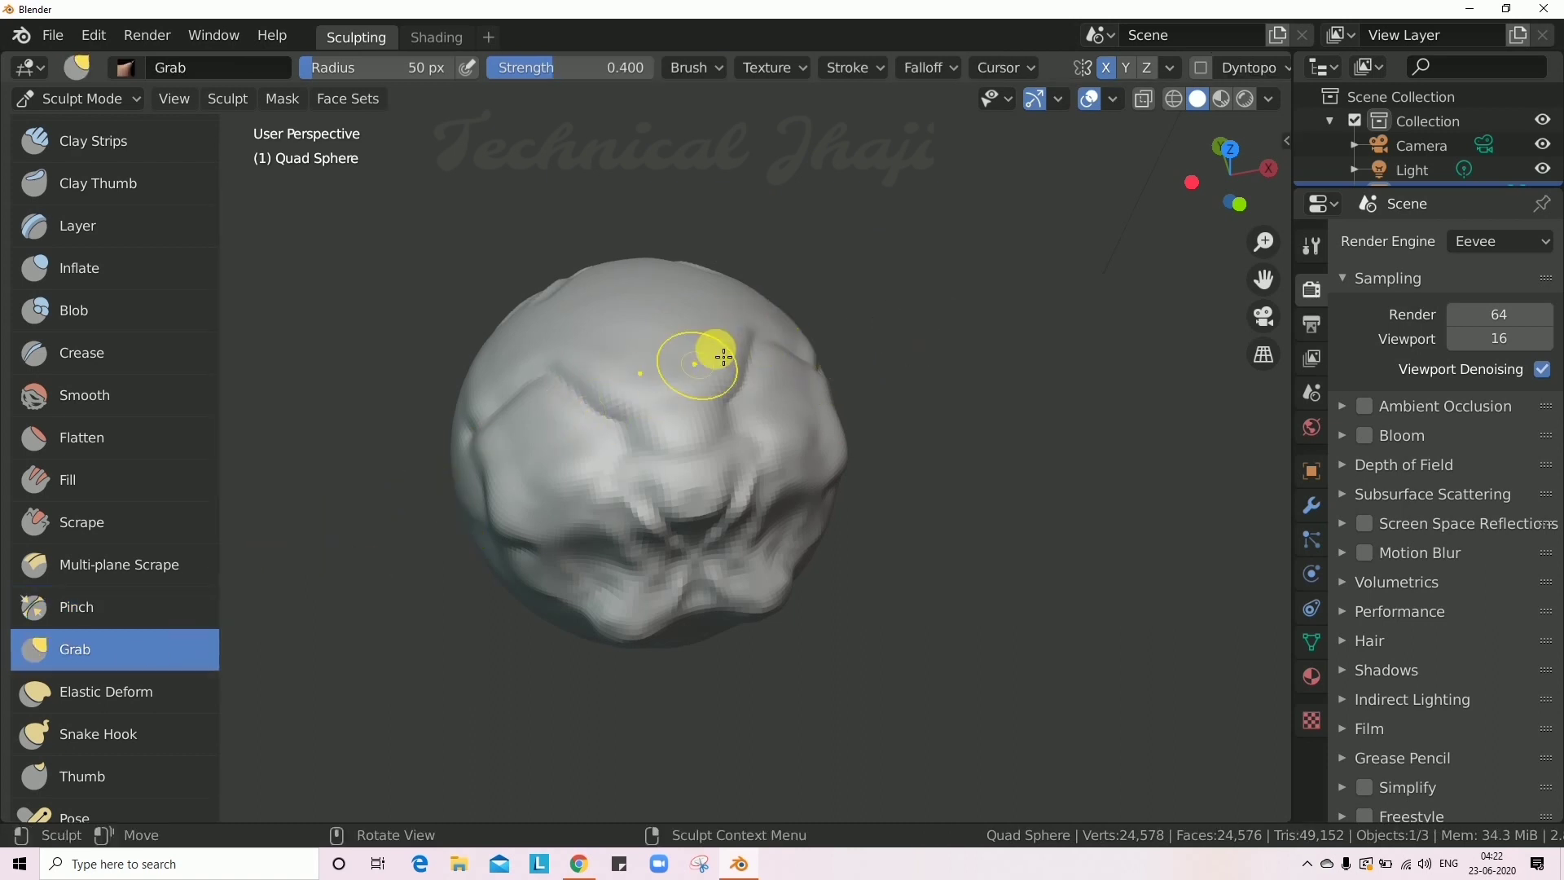
{"action": "mouse_move", "coordinate": [743, 338]}
{"action": "left_mouse_down"}
{"action": "mouse_move", "coordinate": [940, 244]}
{"action": "mouse_move", "coordinate": [961, 304]}
{"action": "left_mouse_up"}
{"action": "middle_click_drag", "start_coordinate": [961, 303], "coordinate": [607, 414]}
Deform the forehead and bend the horn tips upward with the Elastic Deform brush at strength 0.500.
{"action": "left_click", "coordinate": [154, 691]}
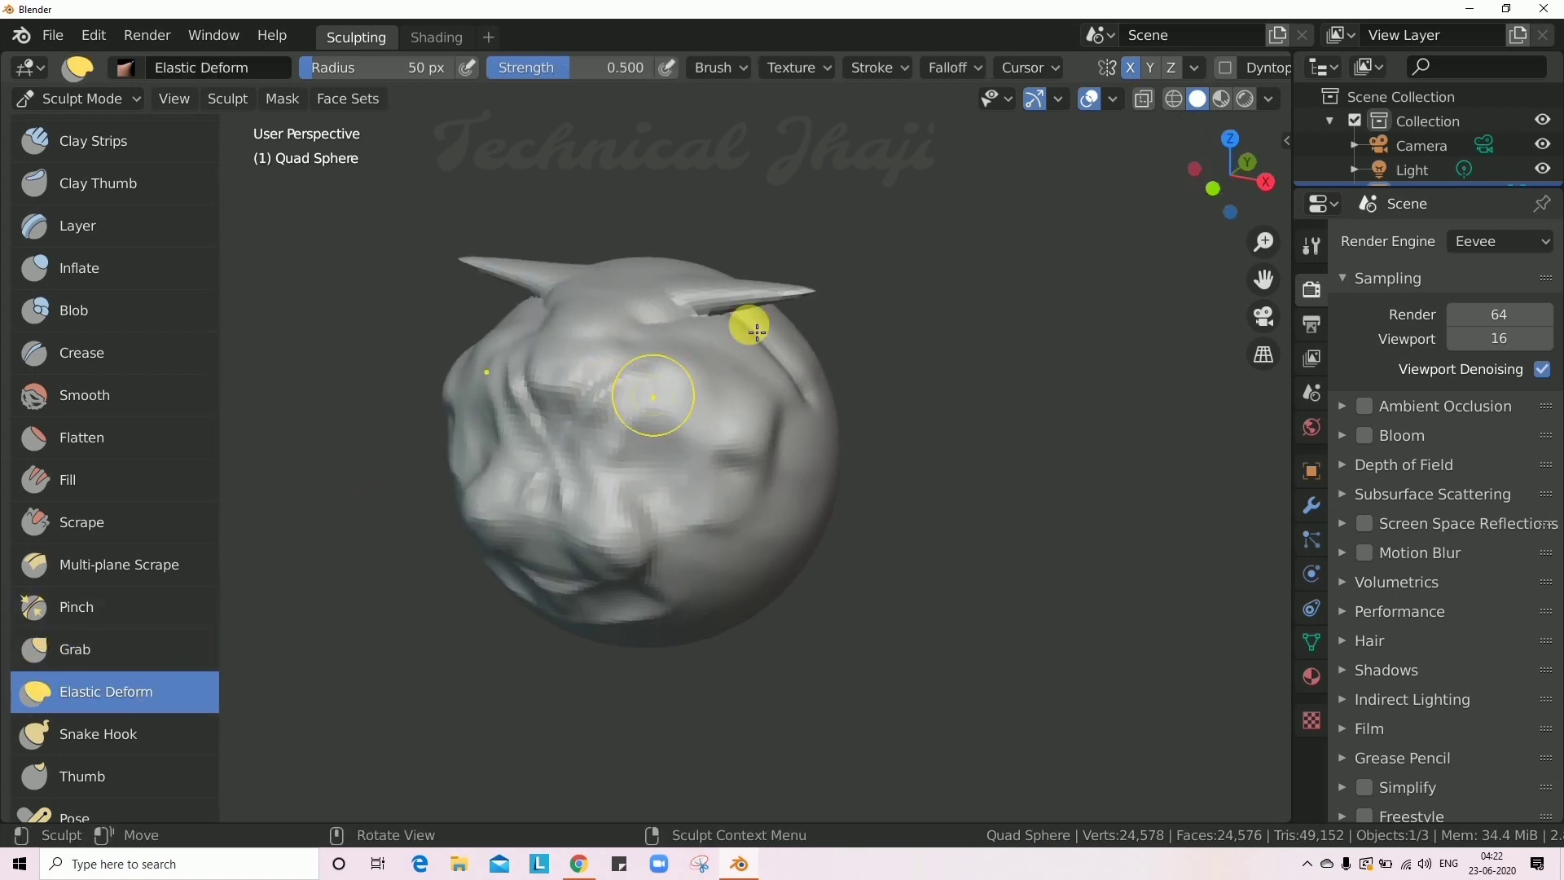
{"action": "mouse_move", "coordinate": [653, 349]}
{"action": "left_mouse_down"}
{"action": "mouse_move", "coordinate": [1016, 503]}
{"action": "mouse_move", "coordinate": [587, 353]}
{"action": "mouse_move", "coordinate": [842, 412]}
{"action": "mouse_move", "coordinate": [559, 374]}
{"action": "mouse_move", "coordinate": [634, 376]}
{"action": "left_mouse_up"}
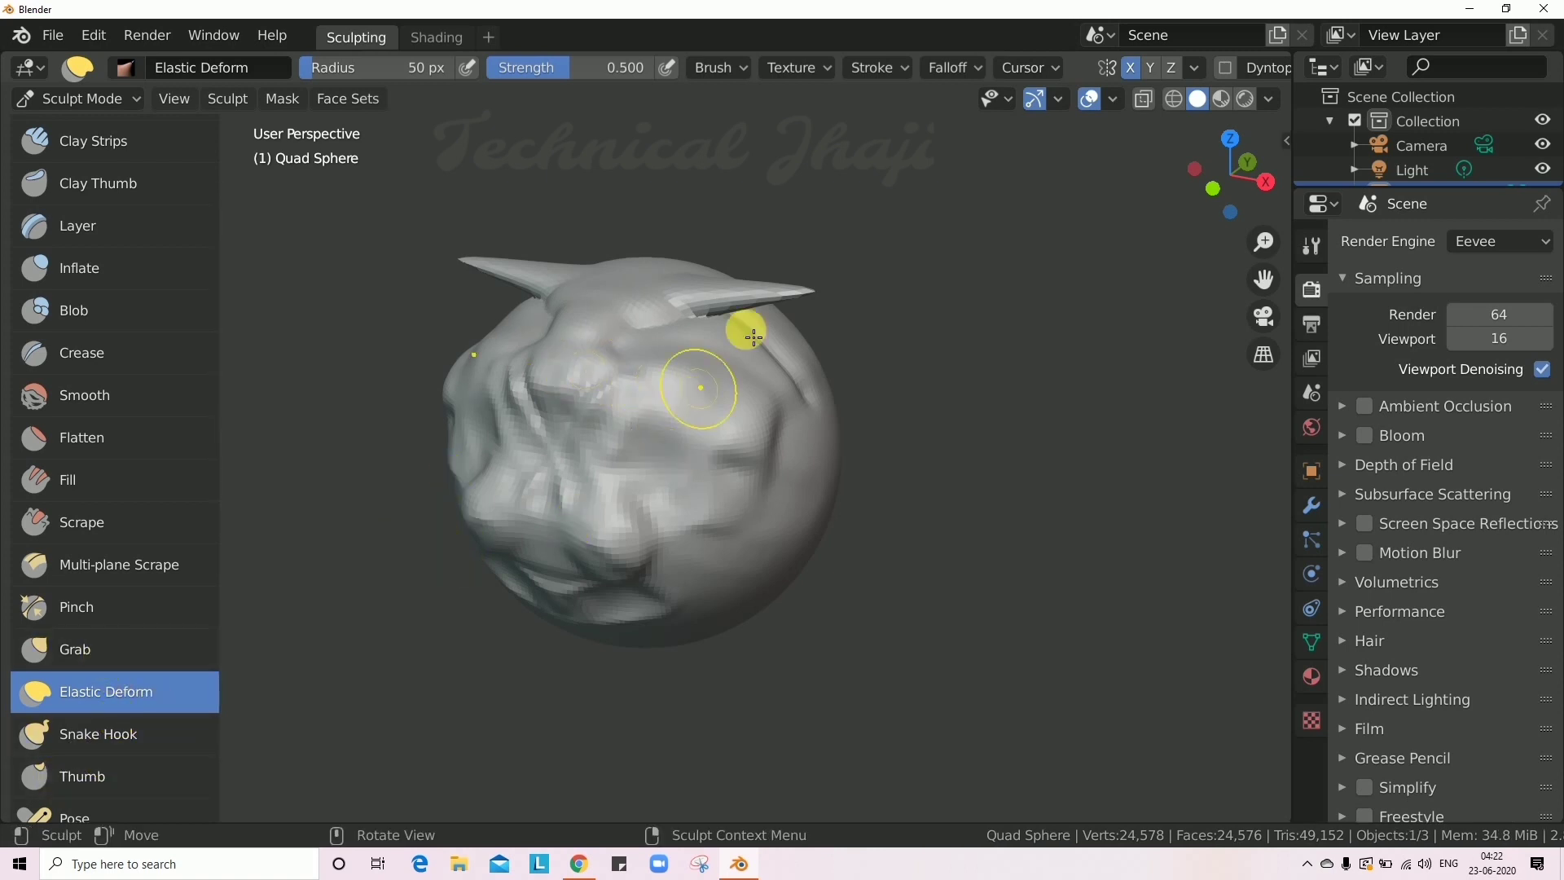
{"action": "mouse_move", "coordinate": [810, 301]}
{"action": "left_mouse_down"}
{"action": "mouse_move", "coordinate": [855, 300]}
{"action": "mouse_move", "coordinate": [1037, 359]}
{"action": "mouse_move", "coordinate": [967, 164]}
{"action": "mouse_move", "coordinate": [839, 173]}
{"action": "mouse_move", "coordinate": [646, 92]}
{"action": "mouse_move", "coordinate": [703, 114]}
{"action": "left_mouse_up"}
{"action": "mouse_move", "coordinate": [698, 366]}
{"action": "middle_mouse_down"}
{"action": "mouse_move", "coordinate": [817, 436]}
{"action": "mouse_move", "coordinate": [741, 321]}
{"action": "mouse_move", "coordinate": [709, 350]}
{"action": "middle_mouse_up"}
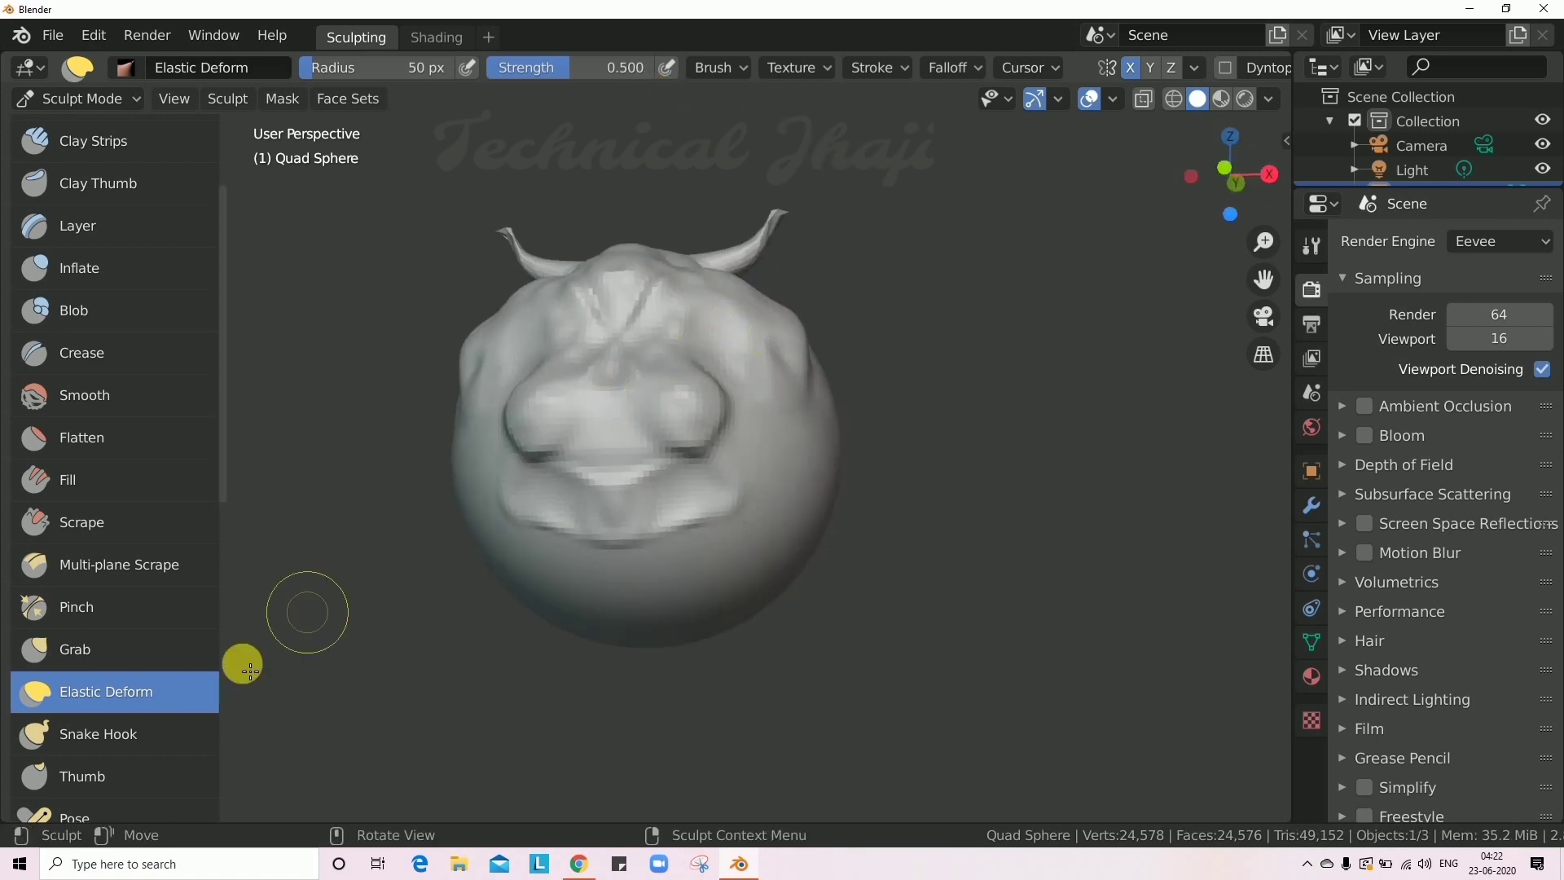
Pull long mirrored wing-like ears out of the sides of the head with the Snake Hook brush at strength 1.000.
{"action": "left_click", "coordinate": [114, 733]}
{"action": "mouse_move", "coordinate": [718, 313]}
{"action": "left_mouse_down"}
{"action": "mouse_move", "coordinate": [834, 247]}
{"action": "mouse_move", "coordinate": [1015, 308]}
{"action": "mouse_move", "coordinate": [991, 231]}
{"action": "mouse_move", "coordinate": [1013, 157]}
{"action": "mouse_move", "coordinate": [969, 182]}
{"action": "left_mouse_up"}
{"action": "mouse_move", "coordinate": [862, 413]}
{"action": "middle_mouse_down"}
{"action": "mouse_move", "coordinate": [883, 304]}
{"action": "mouse_move", "coordinate": [862, 261]}
{"action": "mouse_move", "coordinate": [484, 615]}
{"action": "middle_mouse_up"}
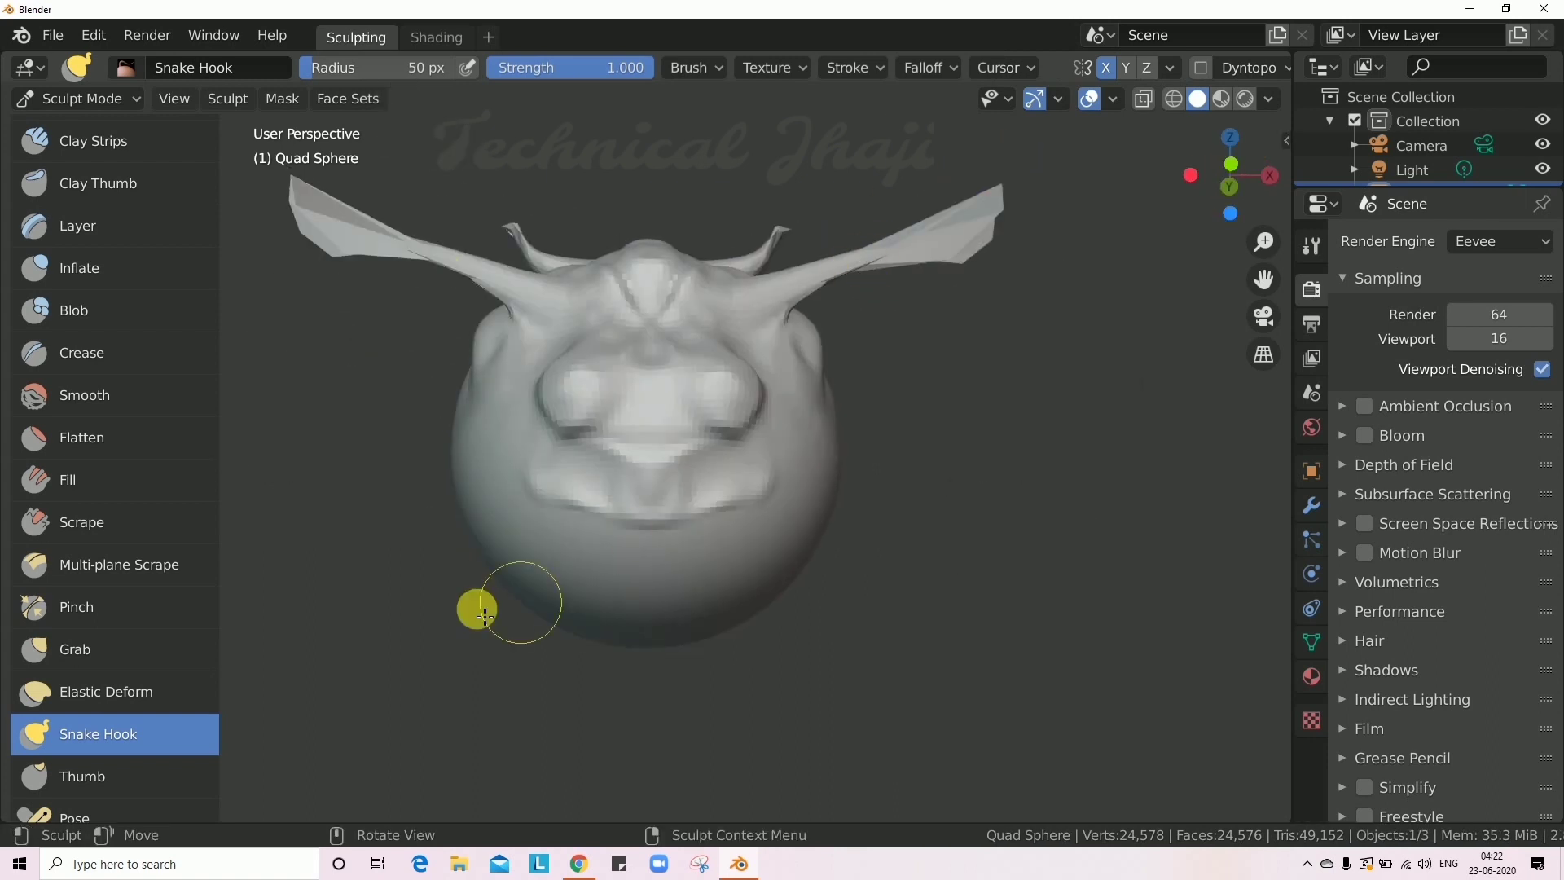
Stretch the eye bulges outward into mirrored points with the Thumb brush and bend the ears with the Pose brush at strength 0.500.
{"action": "left_click", "coordinate": [114, 778]}
{"action": "left_click_drag", "start_coordinate": [758, 387], "coordinate": [1171, 352]}
{"action": "scroll", "coordinate": [158, 608], "scroll_direction": "down", "scroll_amount": 3}
{"action": "left_click", "coordinate": [114, 686]}
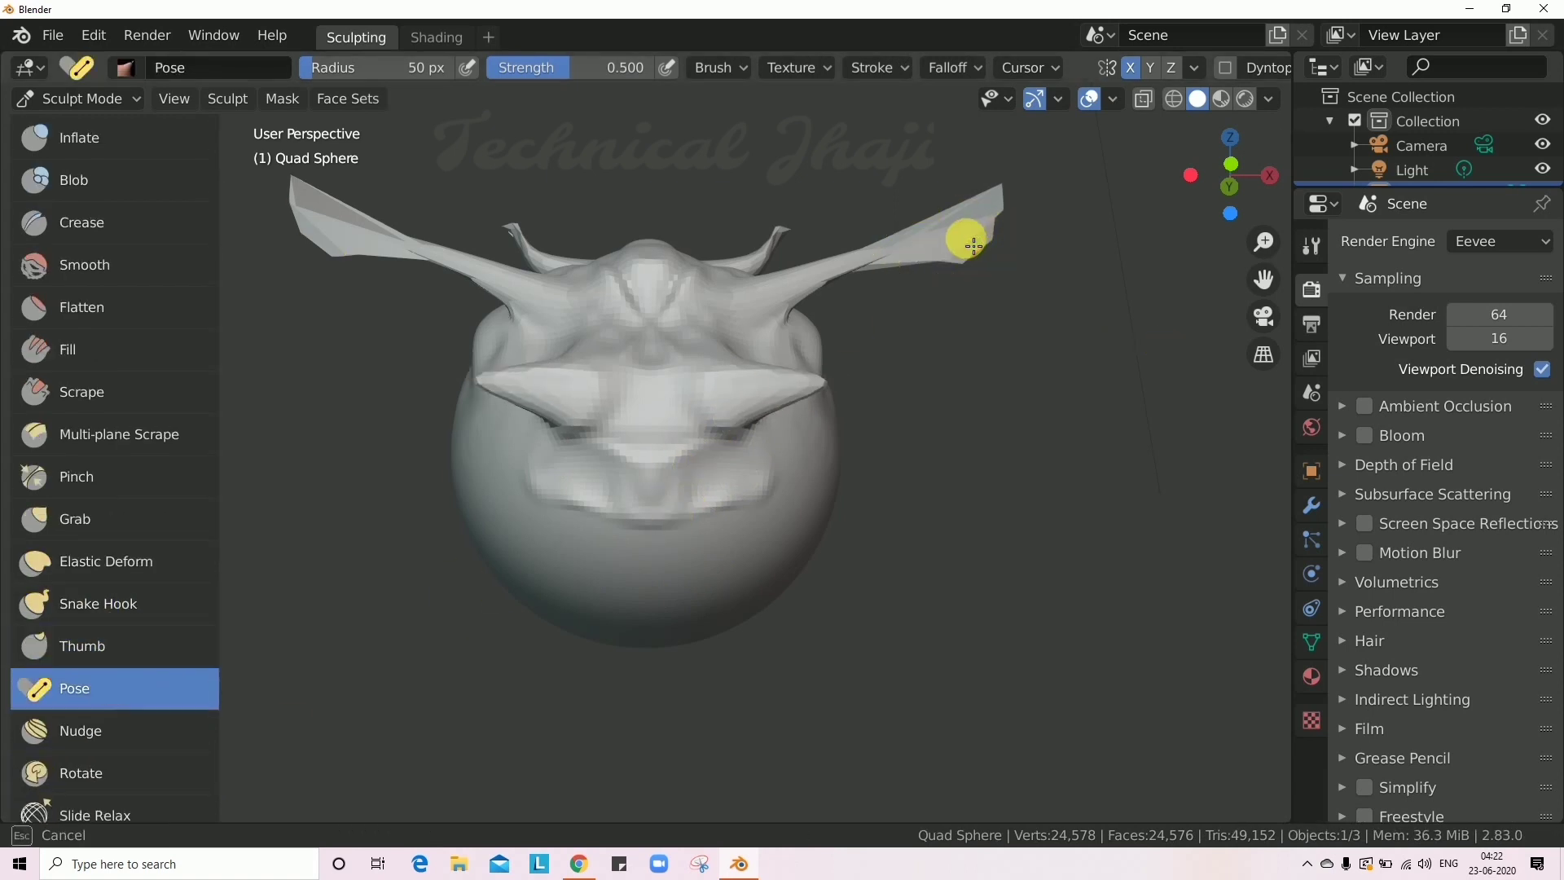
{"action": "mouse_move", "coordinate": [988, 238]}
{"action": "left_mouse_down"}
{"action": "mouse_move", "coordinate": [964, 174]}
{"action": "mouse_move", "coordinate": [992, 315]}
{"action": "mouse_move", "coordinate": [957, 146]}
{"action": "mouse_move", "coordinate": [971, 195]}
{"action": "left_mouse_up"}
Push the brow sideways with the Nudge brush and twist mirrored spirals around the mouth with the Rotate brush at strength 1.000.
{"action": "scroll", "coordinate": [153, 637], "scroll_direction": "down", "scroll_amount": 3}
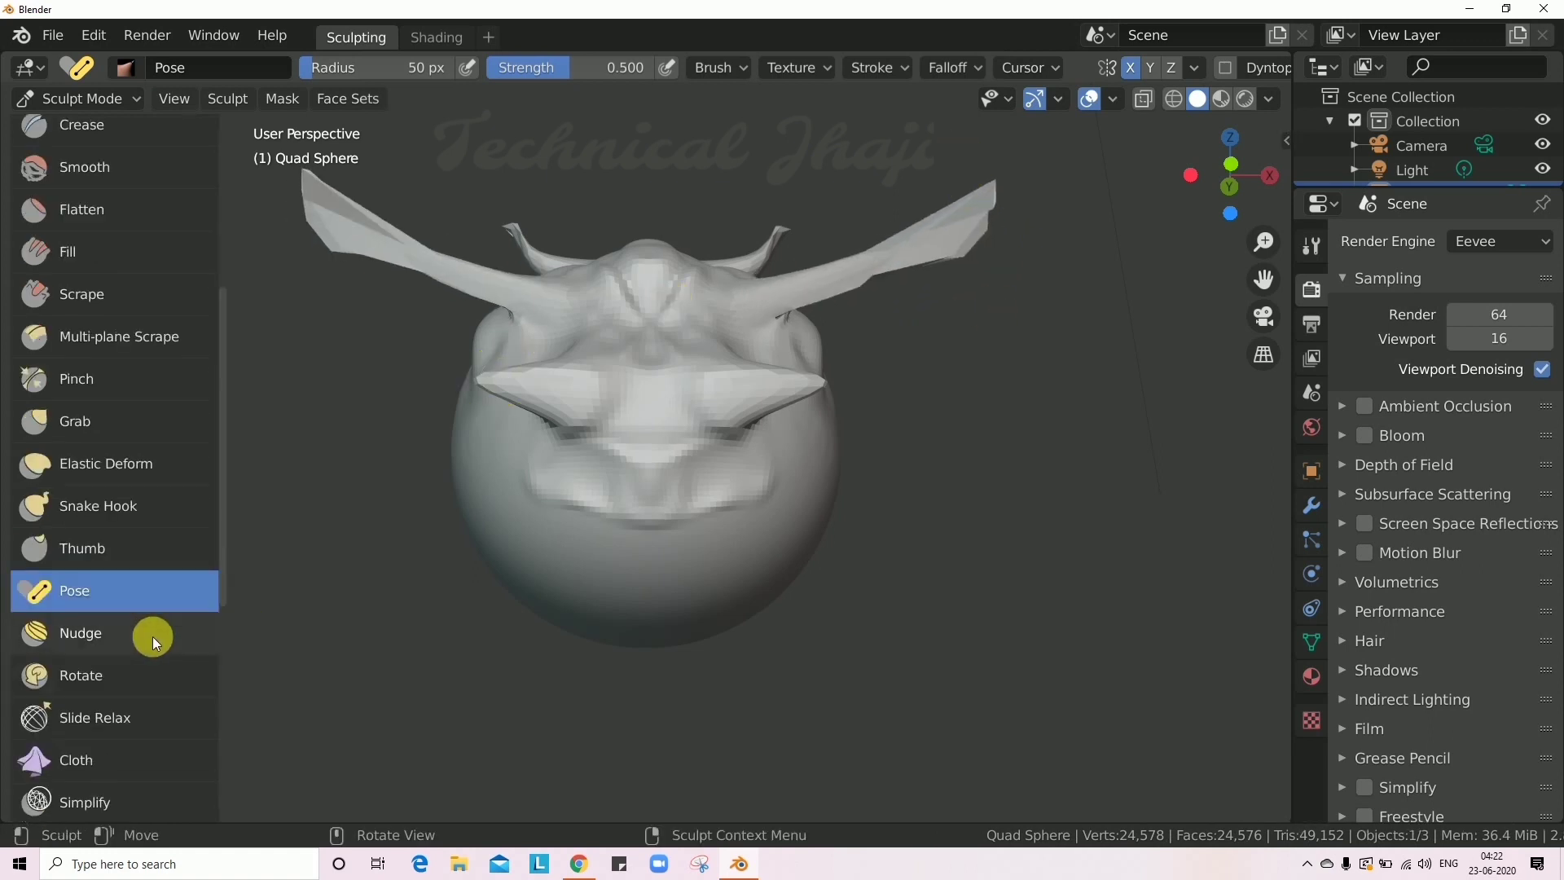
{"action": "left_click", "coordinate": [130, 634]}
{"action": "mouse_move", "coordinate": [698, 372]}
{"action": "left_mouse_down"}
{"action": "mouse_move", "coordinate": [835, 448]}
{"action": "mouse_move", "coordinate": [865, 419]}
{"action": "left_mouse_up"}
{"action": "left_click", "coordinate": [131, 681]}
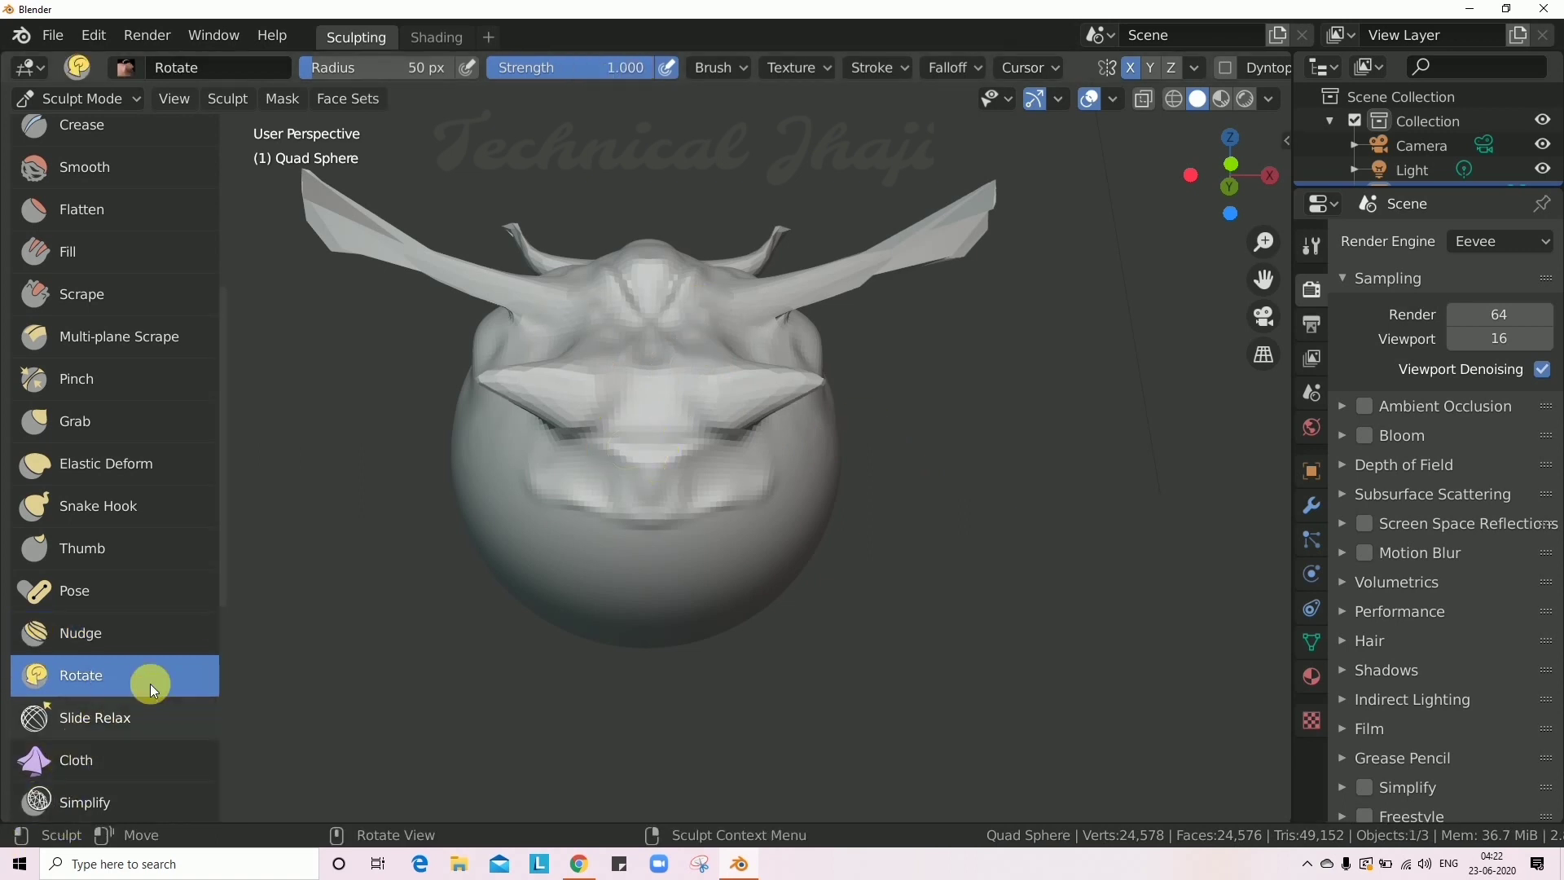
{"action": "left_click_drag", "start_coordinate": [719, 548], "coordinate": [716, 614]}
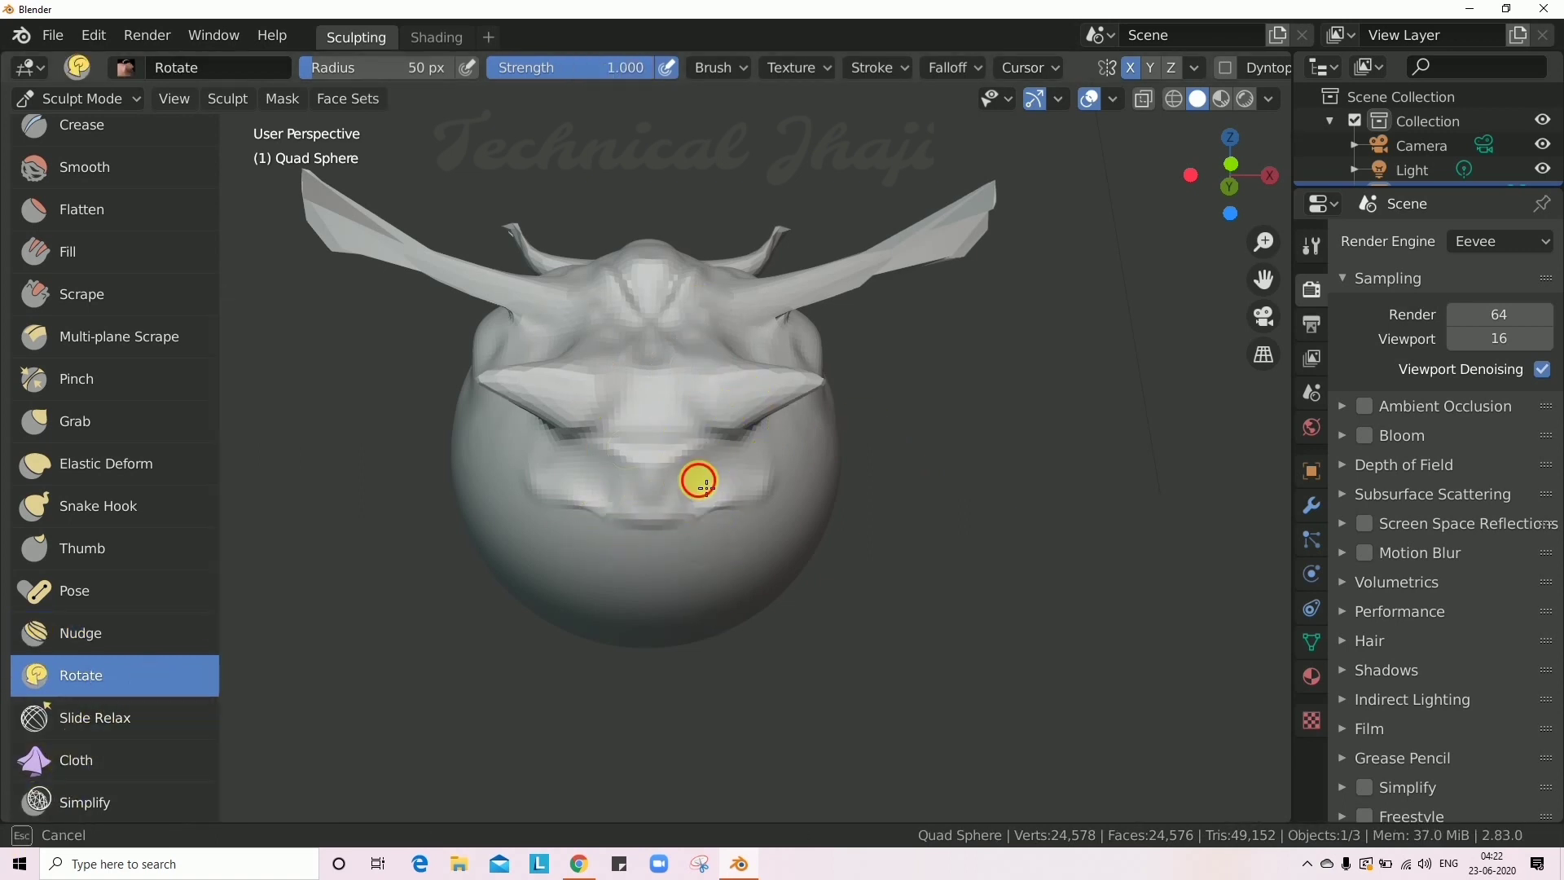
{"action": "left_click_drag", "start_coordinate": [690, 507], "coordinate": [731, 499]}
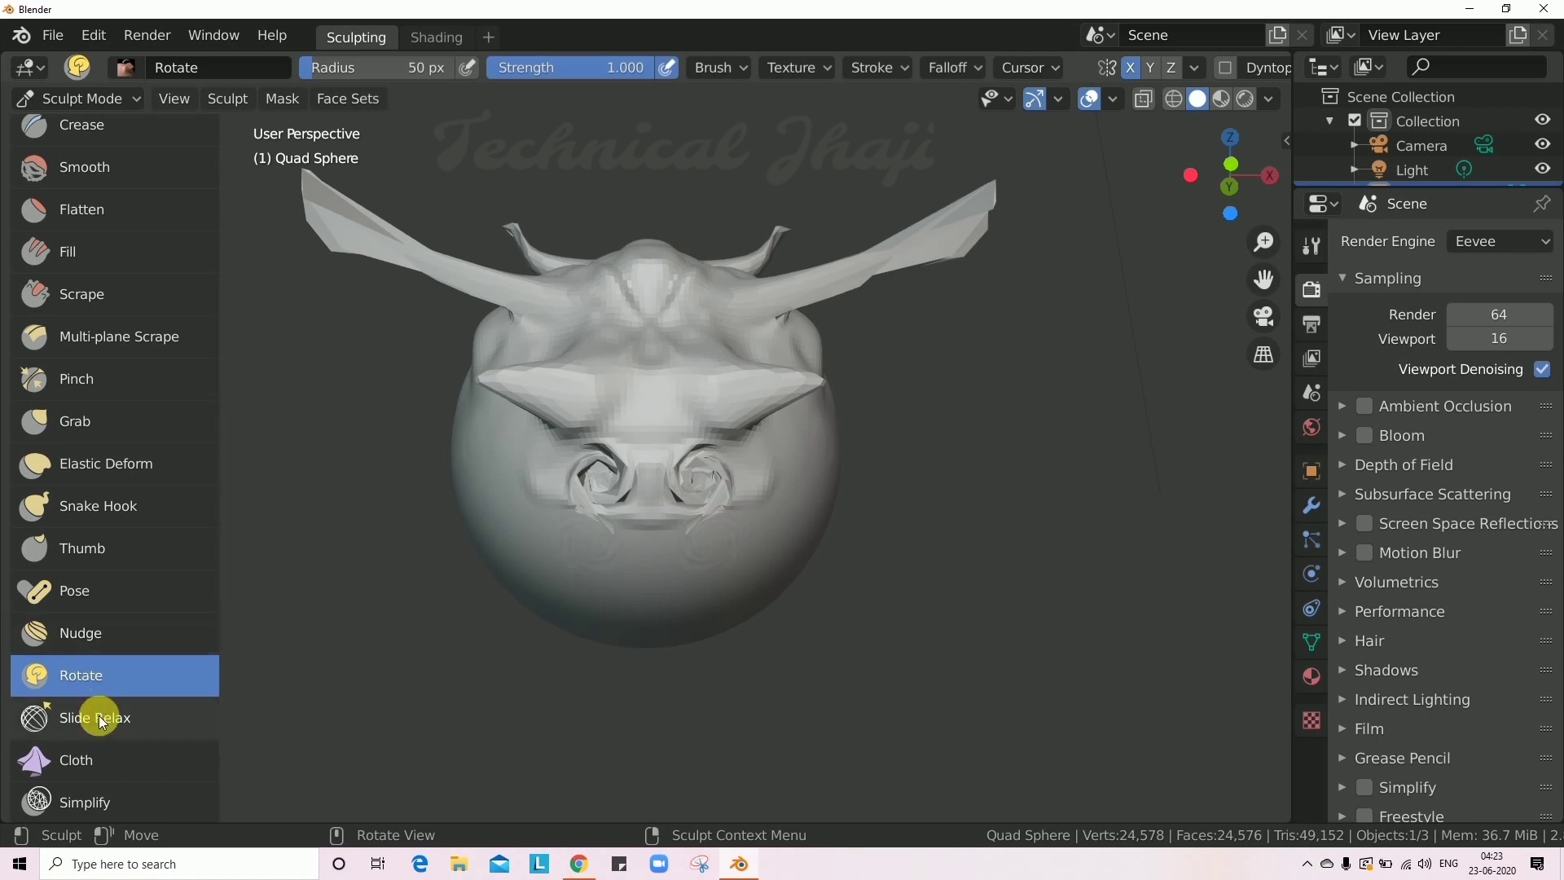
Wrinkle the chin with the Cloth brush at radius 50 px and strength 0.500.
{"action": "scroll", "coordinate": [100, 684], "scroll_direction": "down", "scroll_amount": 3}
{"action": "left_click", "coordinate": [94, 629]}
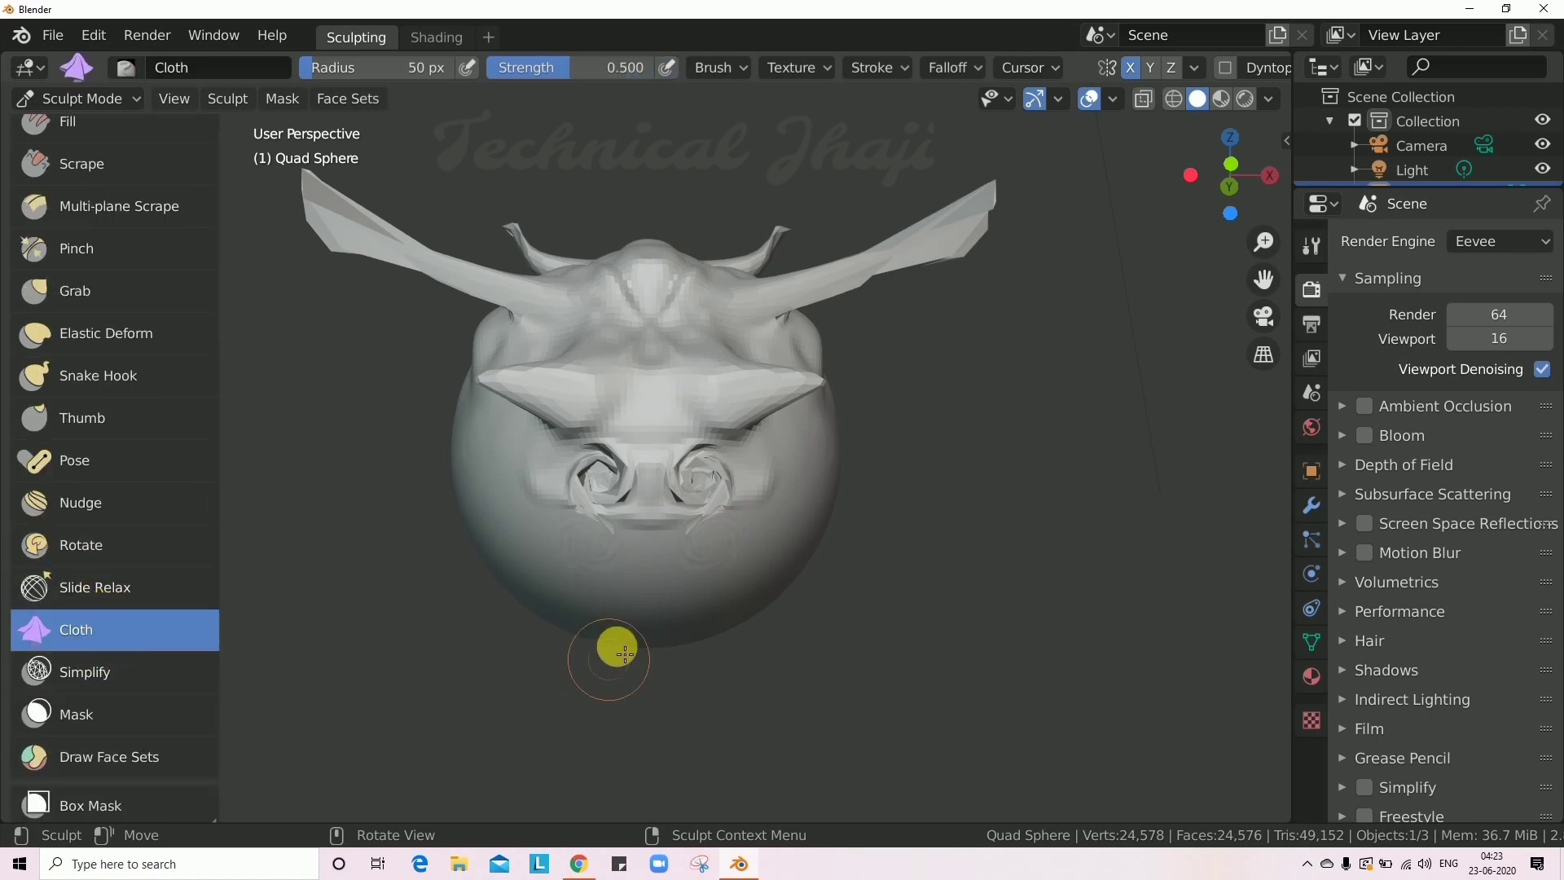
{"action": "left_click_drag", "start_coordinate": [614, 642], "coordinate": [621, 576]}
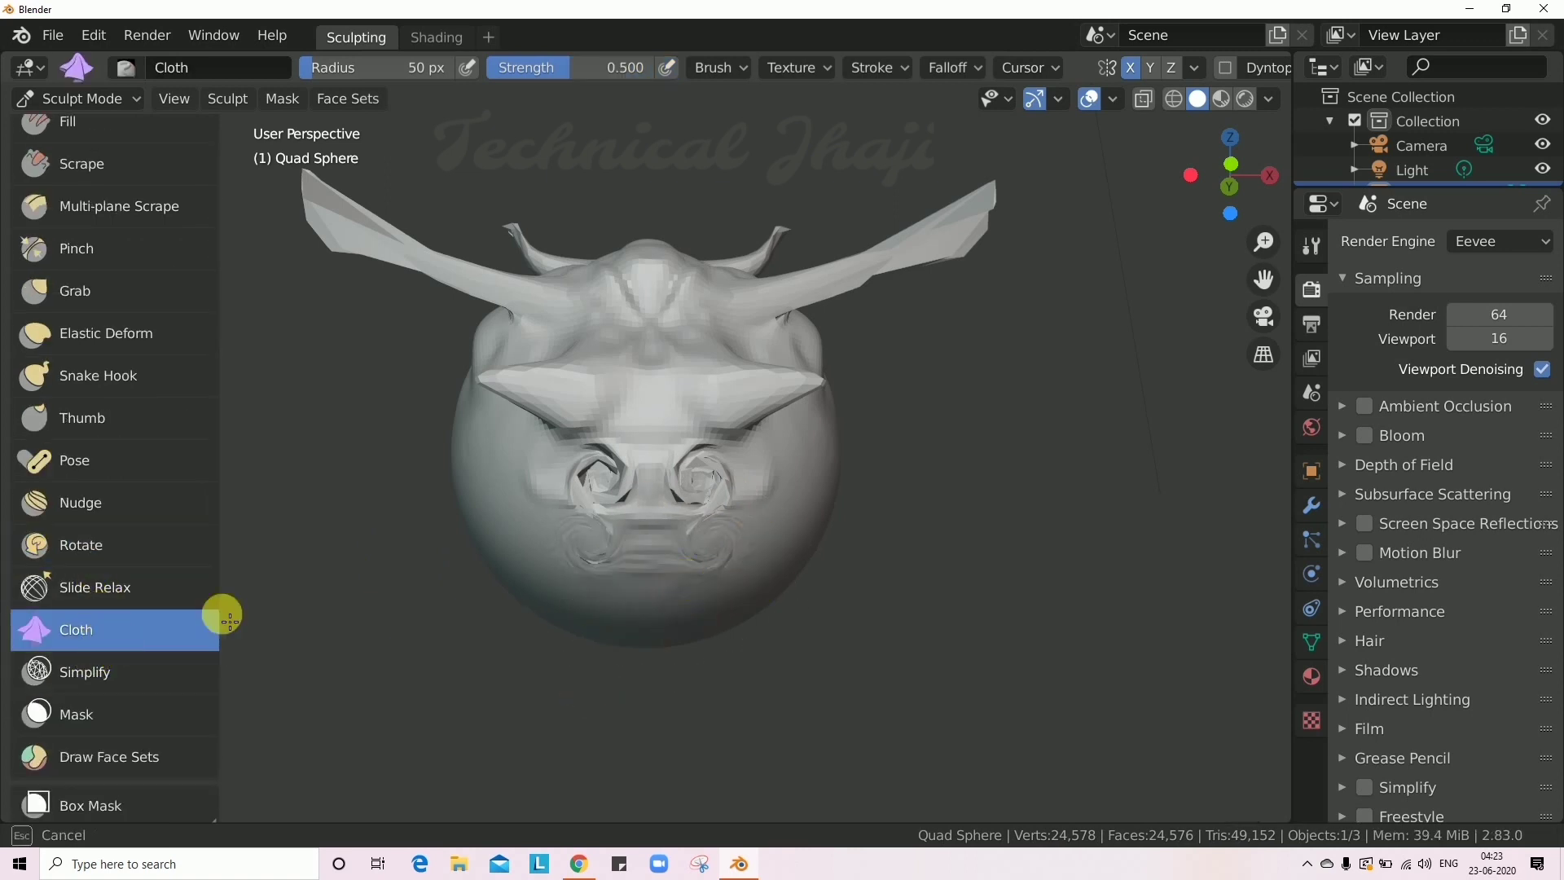
{"action": "left_click_drag", "start_coordinate": [92, 673], "coordinate": [114, 651]}
{"action": "scroll", "coordinate": [118, 645], "scroll_direction": "down", "scroll_amount": 3}
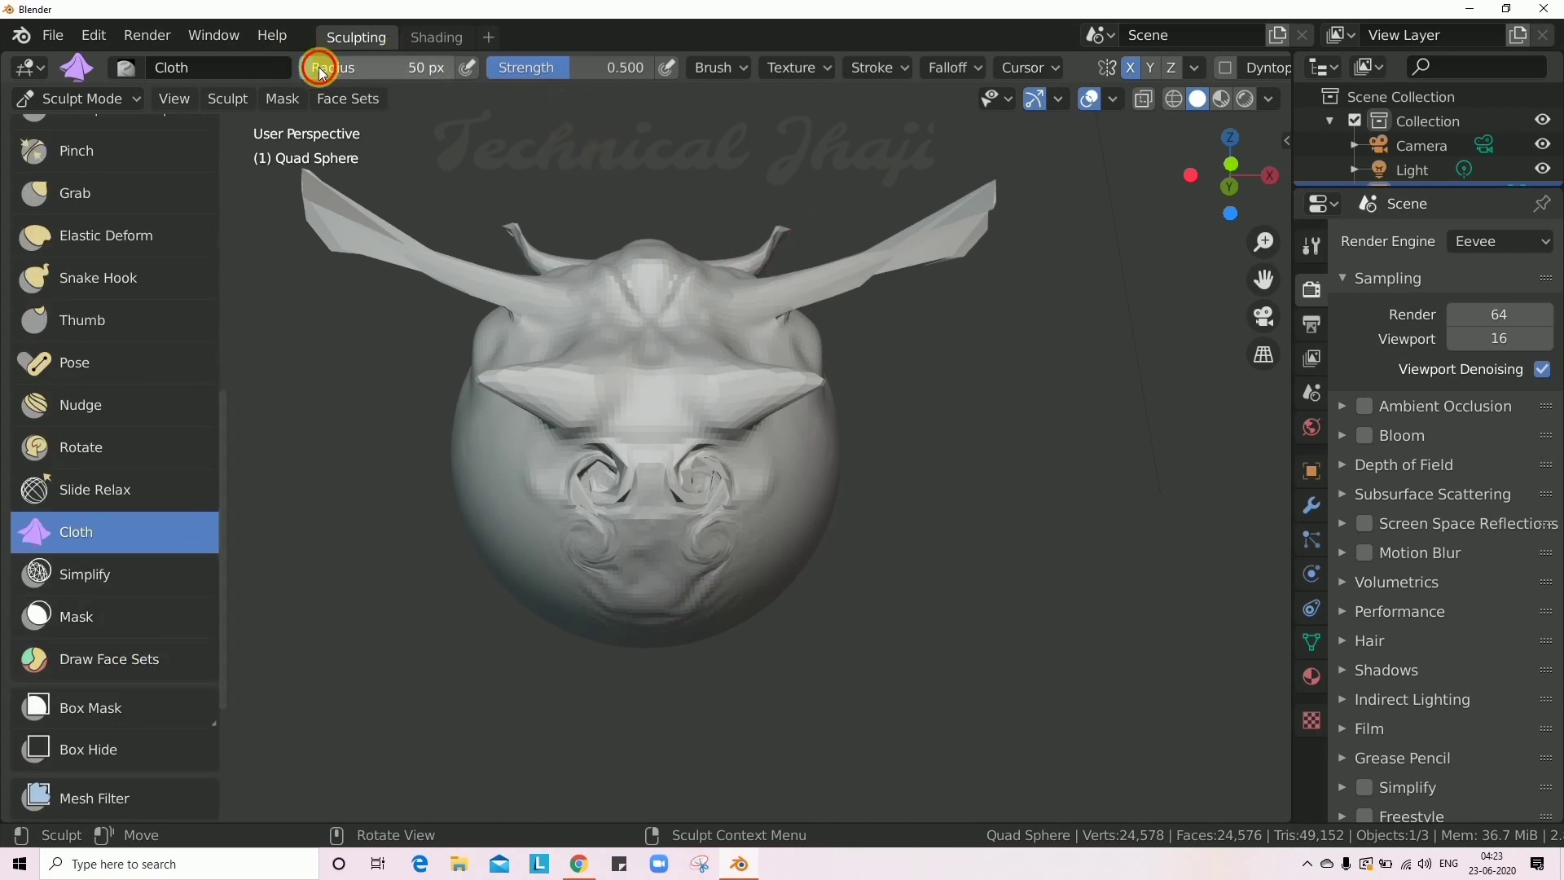
Set the brush radius to 218 px, then reshape the forehead with Snake Hook and draw the head's sides inward and up with Elastic Deform.
{"action": "scroll", "coordinate": [111, 304], "scroll_direction": "up", "scroll_amount": 3}
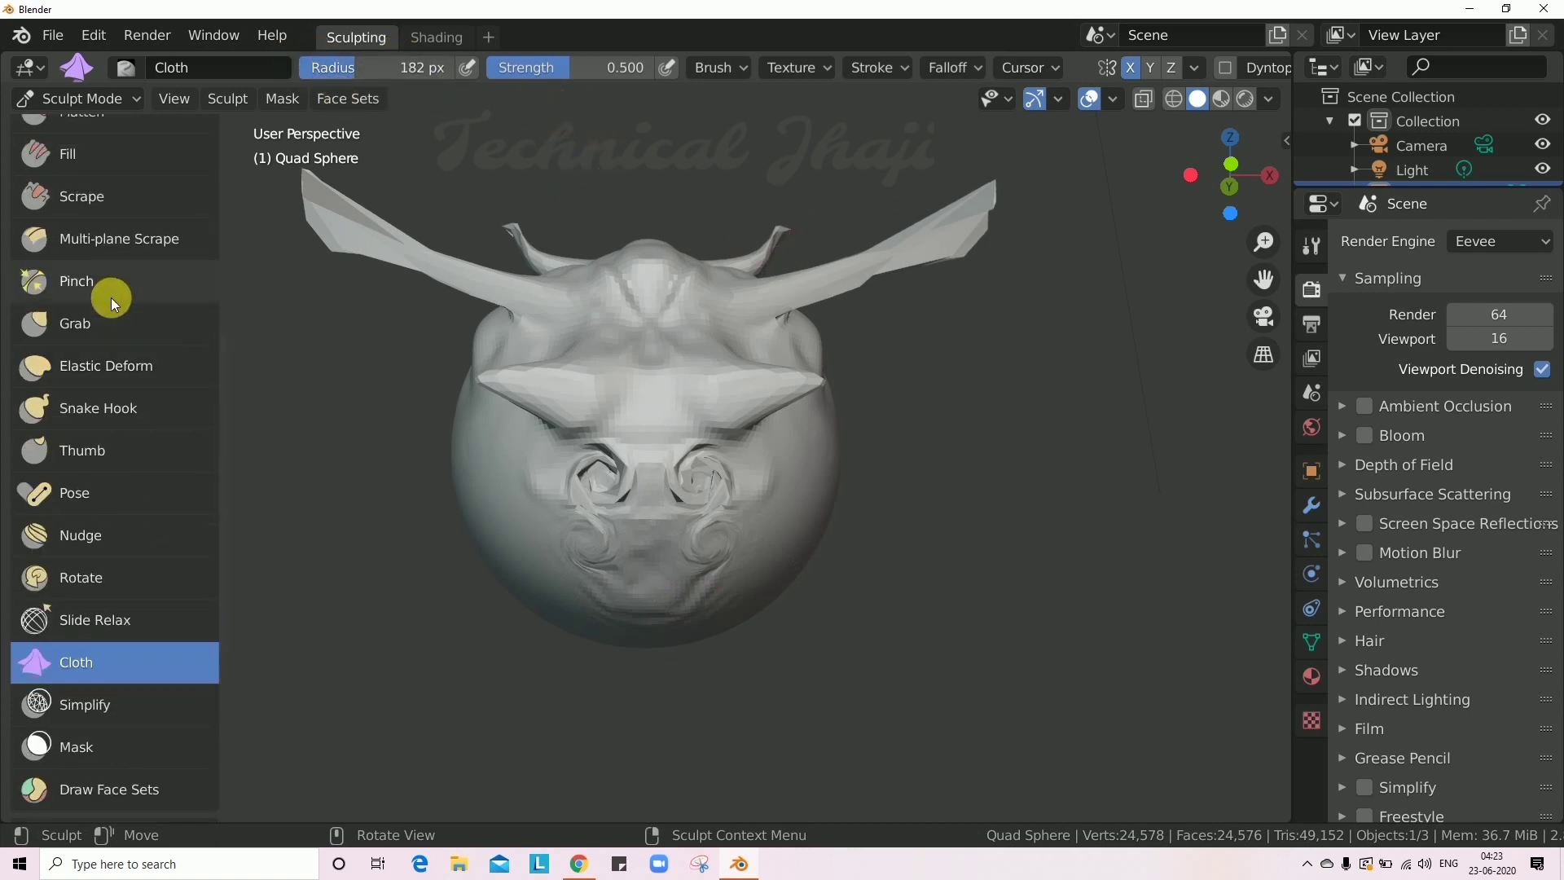
{"action": "left_click", "coordinate": [98, 409]}
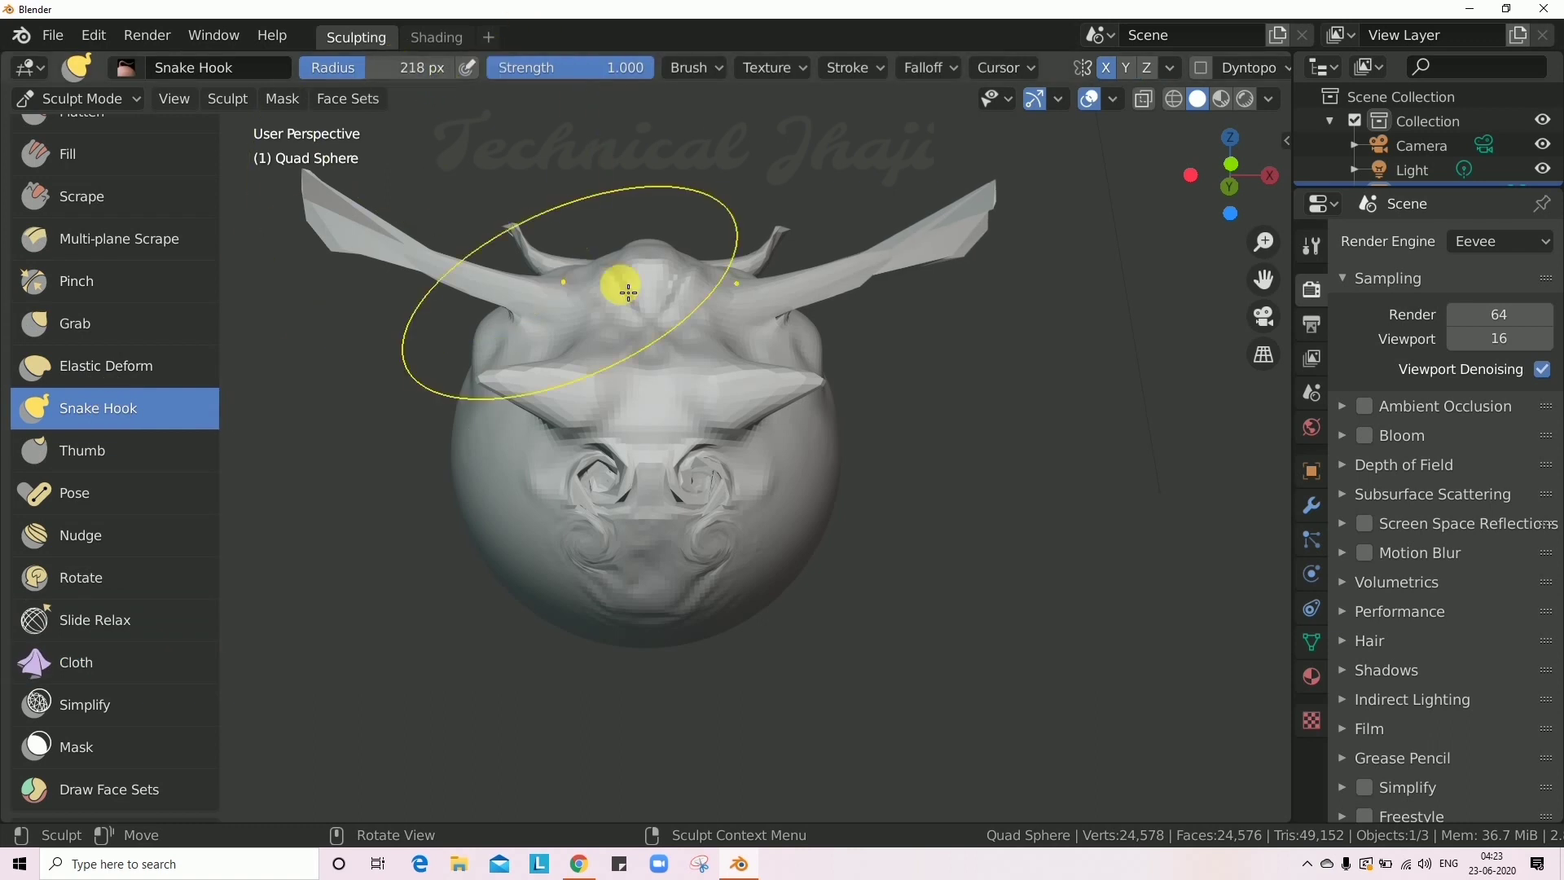
{"action": "mouse_move", "coordinate": [628, 291]}
{"action": "left_mouse_down"}
{"action": "mouse_move", "coordinate": [880, 331]}
{"action": "mouse_move", "coordinate": [733, 307]}
{"action": "mouse_move", "coordinate": [847, 413]}
{"action": "mouse_move", "coordinate": [489, 391]}
{"action": "left_mouse_up"}
{"action": "left_click", "coordinate": [122, 366]}
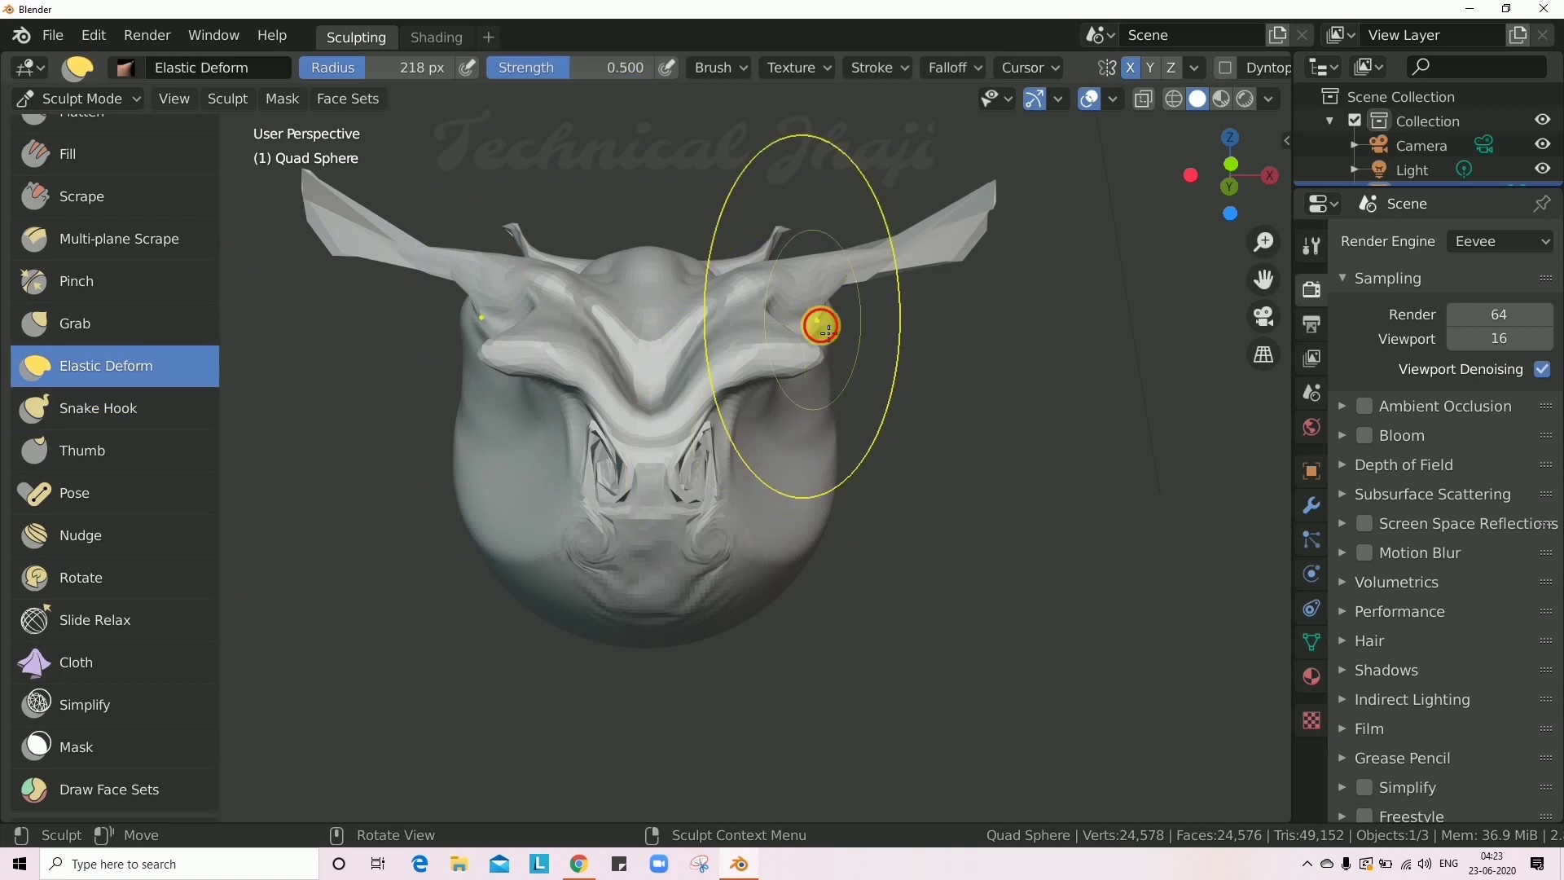
{"action": "mouse_move", "coordinate": [822, 326]}
{"action": "left_mouse_down"}
{"action": "mouse_move", "coordinate": [834, 584]}
{"action": "mouse_move", "coordinate": [722, 245]}
{"action": "mouse_move", "coordinate": [603, 143]}
{"action": "left_mouse_up"}
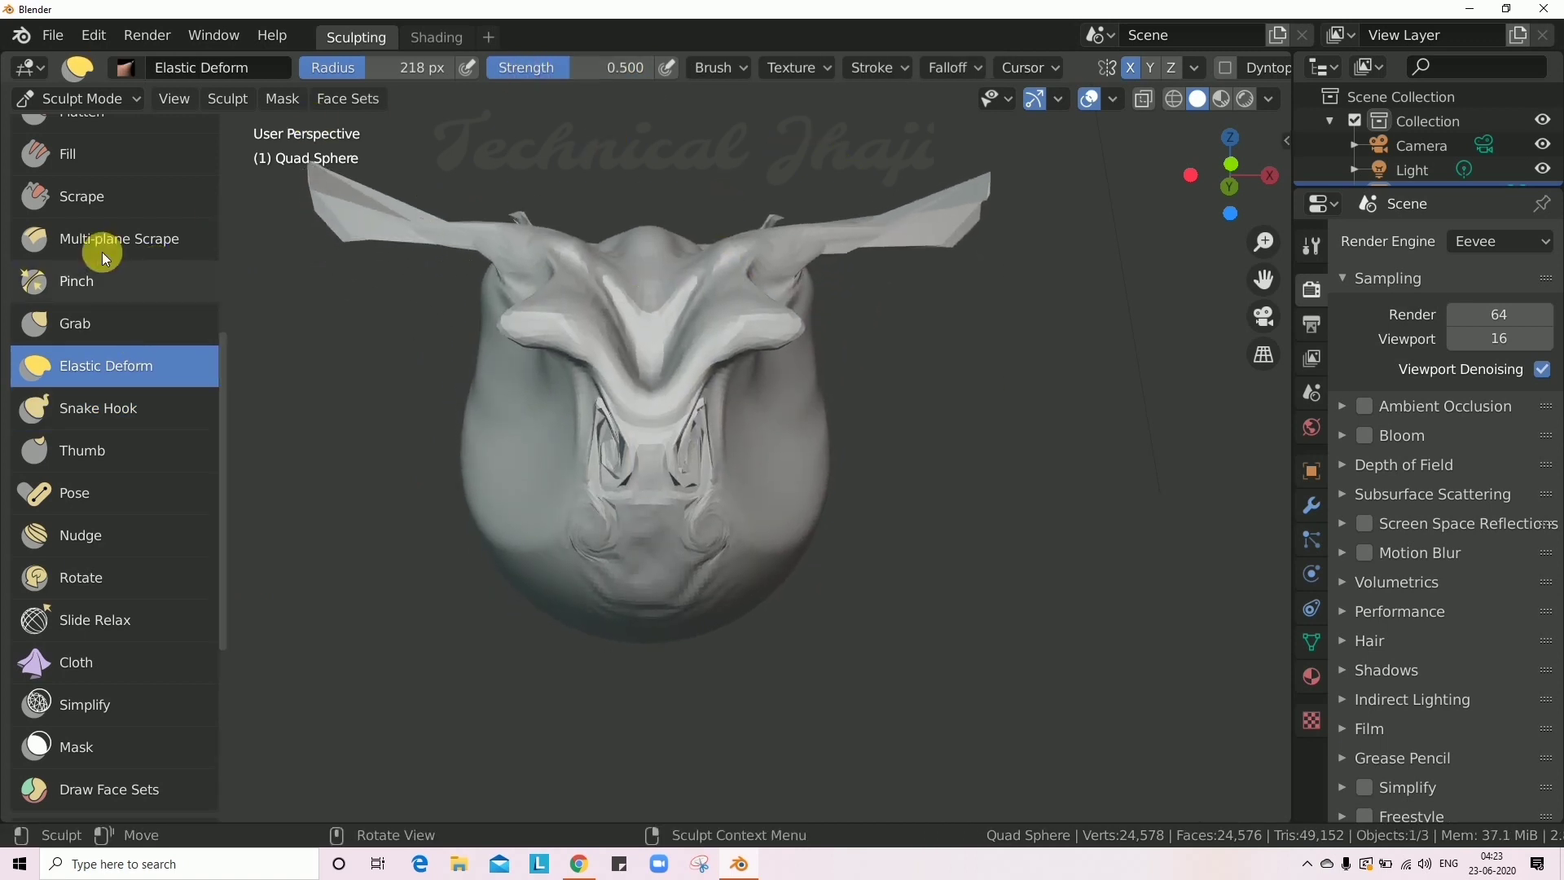
Try the Pinch brush on the cheek and pull the forehead and face with the Grab brush at radius 218 px and strength 0.400.
{"action": "left_click", "coordinate": [104, 285]}
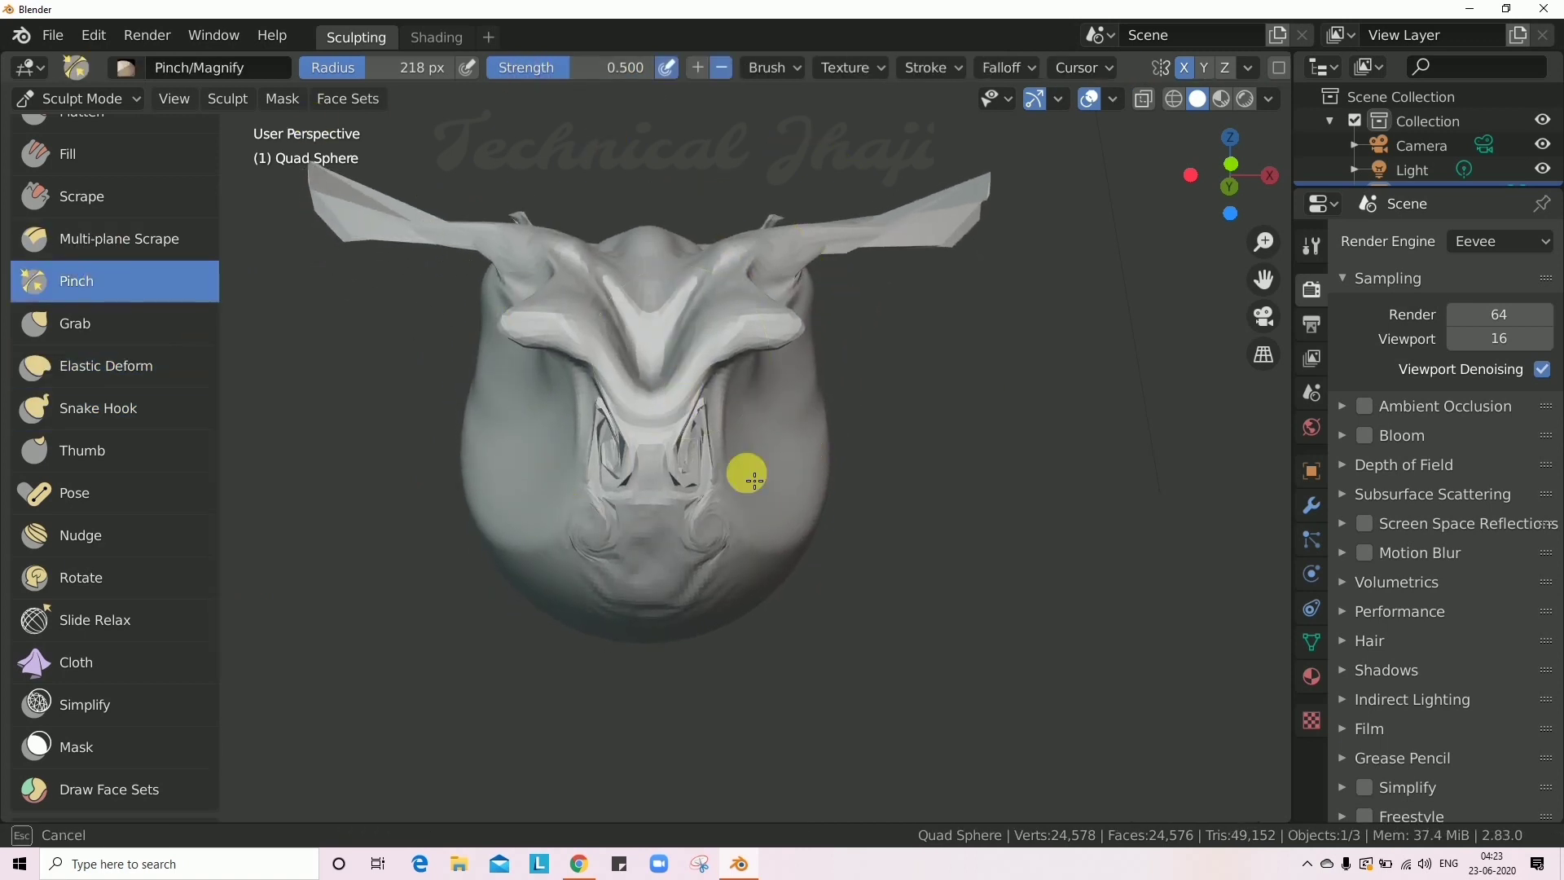
{"action": "left_click", "coordinate": [95, 309]}
{"action": "mouse_move", "coordinate": [583, 377]}
{"action": "left_mouse_down"}
{"action": "mouse_move", "coordinate": [733, 566]}
{"action": "mouse_move", "coordinate": [670, 408]}
{"action": "mouse_move", "coordinate": [721, 343]}
{"action": "left_mouse_up"}
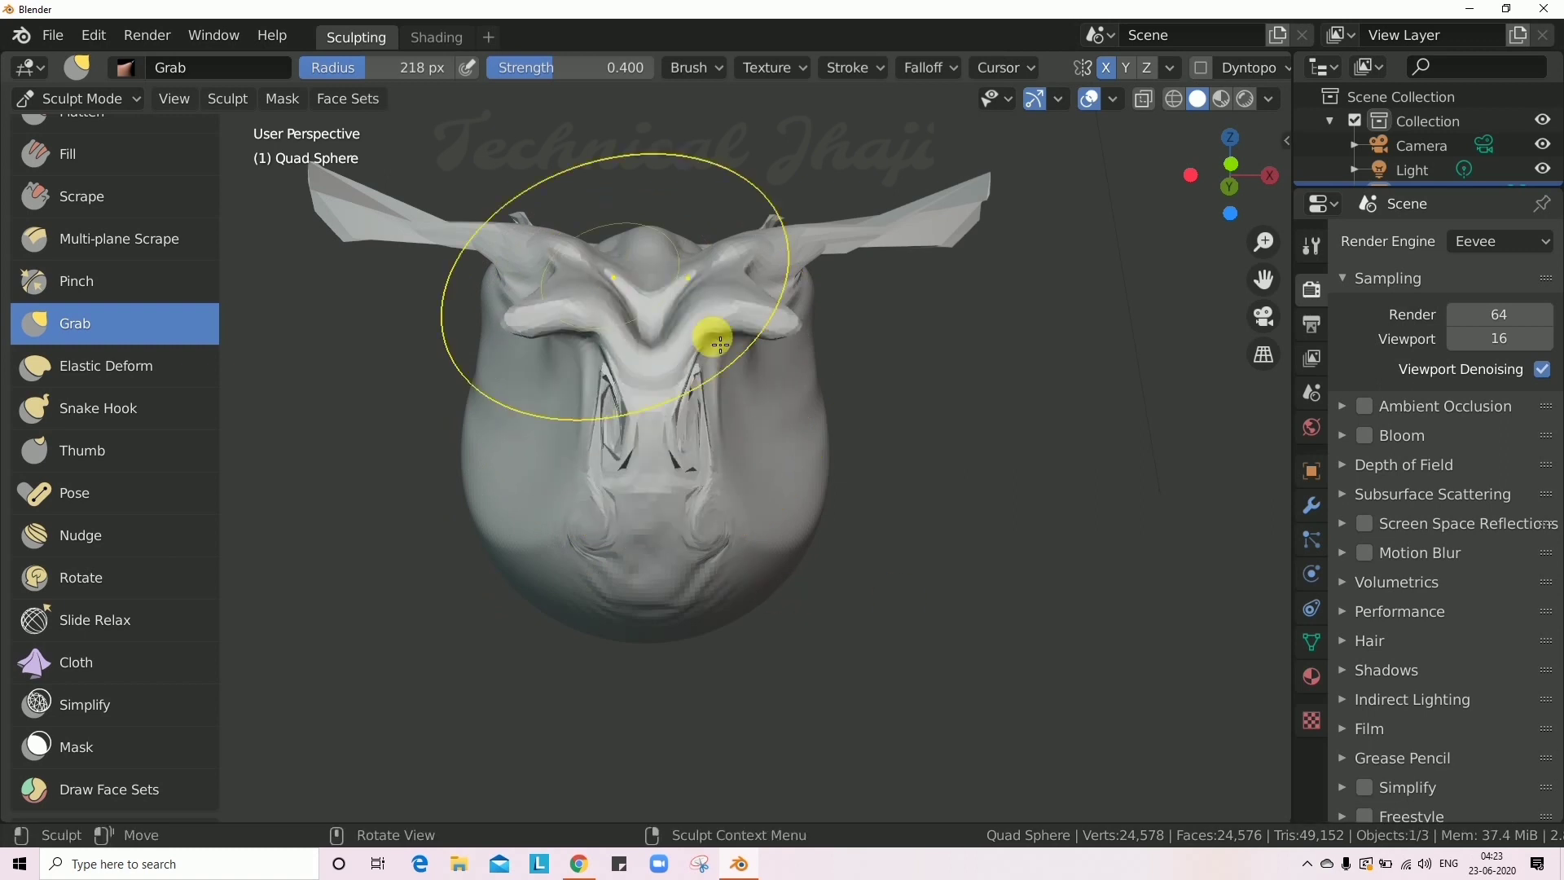
{"action": "mouse_move", "coordinate": [625, 548]}
{"action": "middle_mouse_down"}
{"action": "mouse_move", "coordinate": [419, 576]}
{"action": "mouse_move", "coordinate": [549, 392]}
{"action": "mouse_move", "coordinate": [985, 521]}
{"action": "middle_mouse_up"}
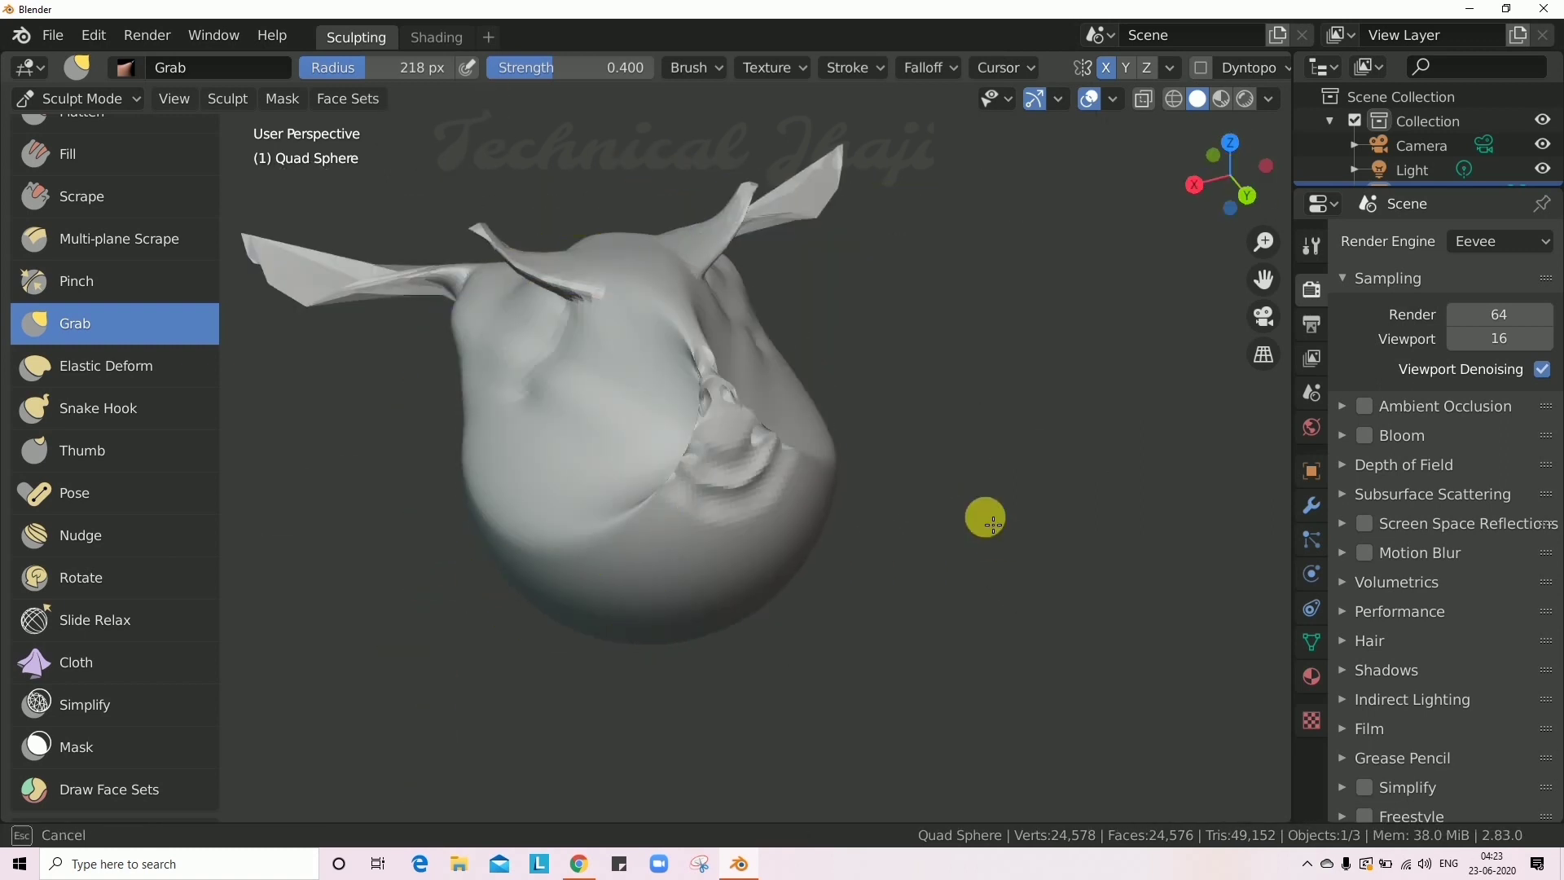
{"action": "mouse_move", "coordinate": [993, 526]}
{"action": "left_mouse_down"}
{"action": "mouse_move", "coordinate": [649, 370]}
{"action": "mouse_move", "coordinate": [387, 470]}
{"action": "mouse_move", "coordinate": [714, 397]}
{"action": "mouse_move", "coordinate": [361, 612]}
{"action": "mouse_move", "coordinate": [409, 488]}
{"action": "mouse_move", "coordinate": [583, 455]}
{"action": "left_mouse_up"}
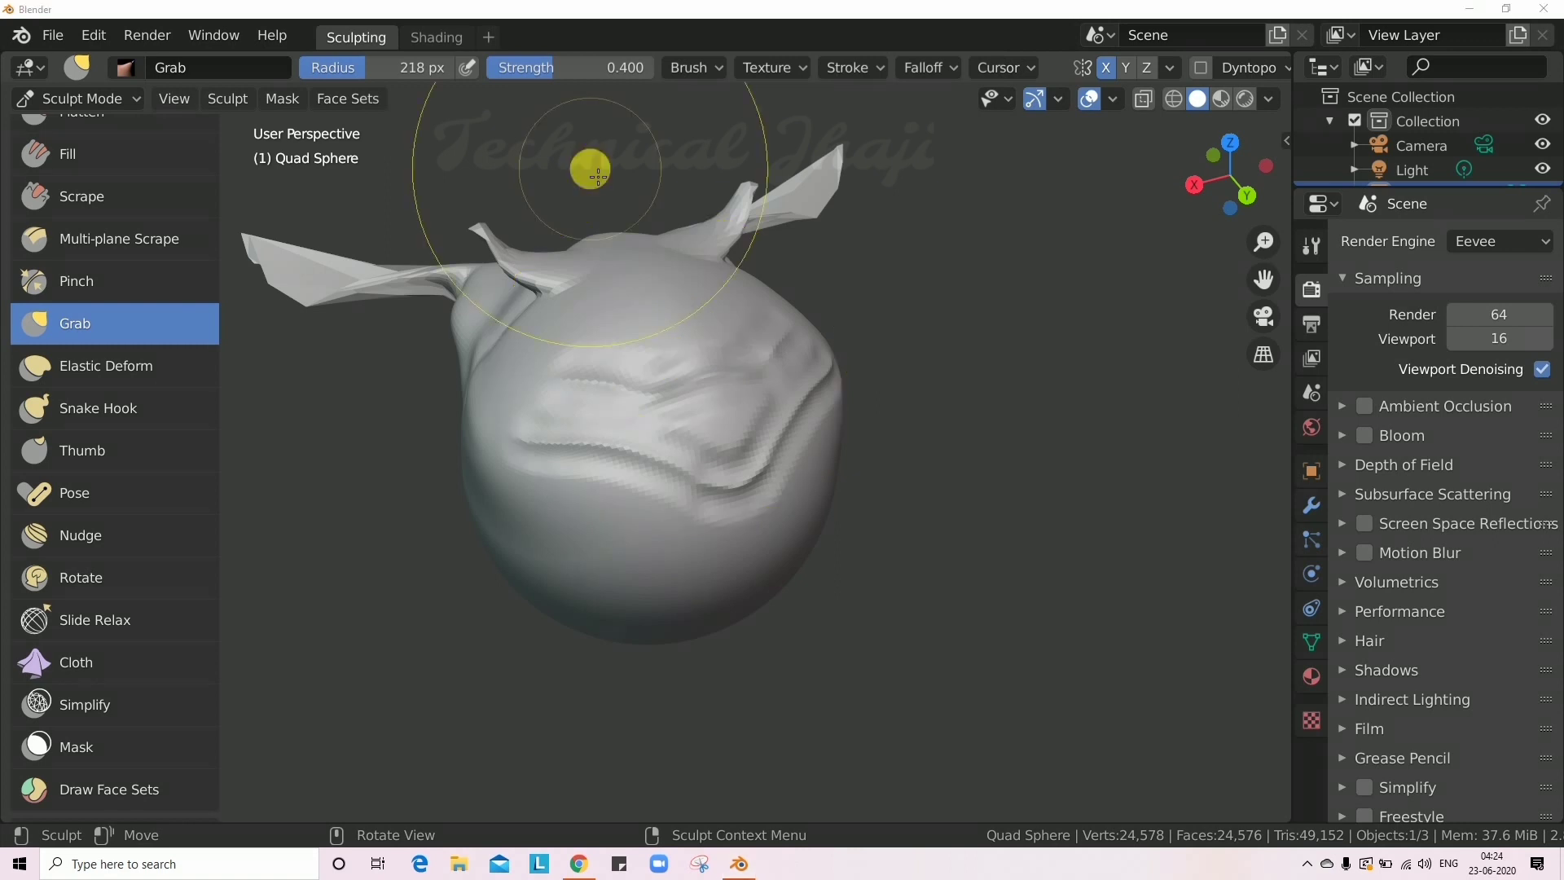
Start a new General file without saving the sculpted sphere and deselect everything in the scene.
{"action": "left_click", "coordinate": [52, 37]}
{"action": "mouse_move", "coordinate": [98, 56]}
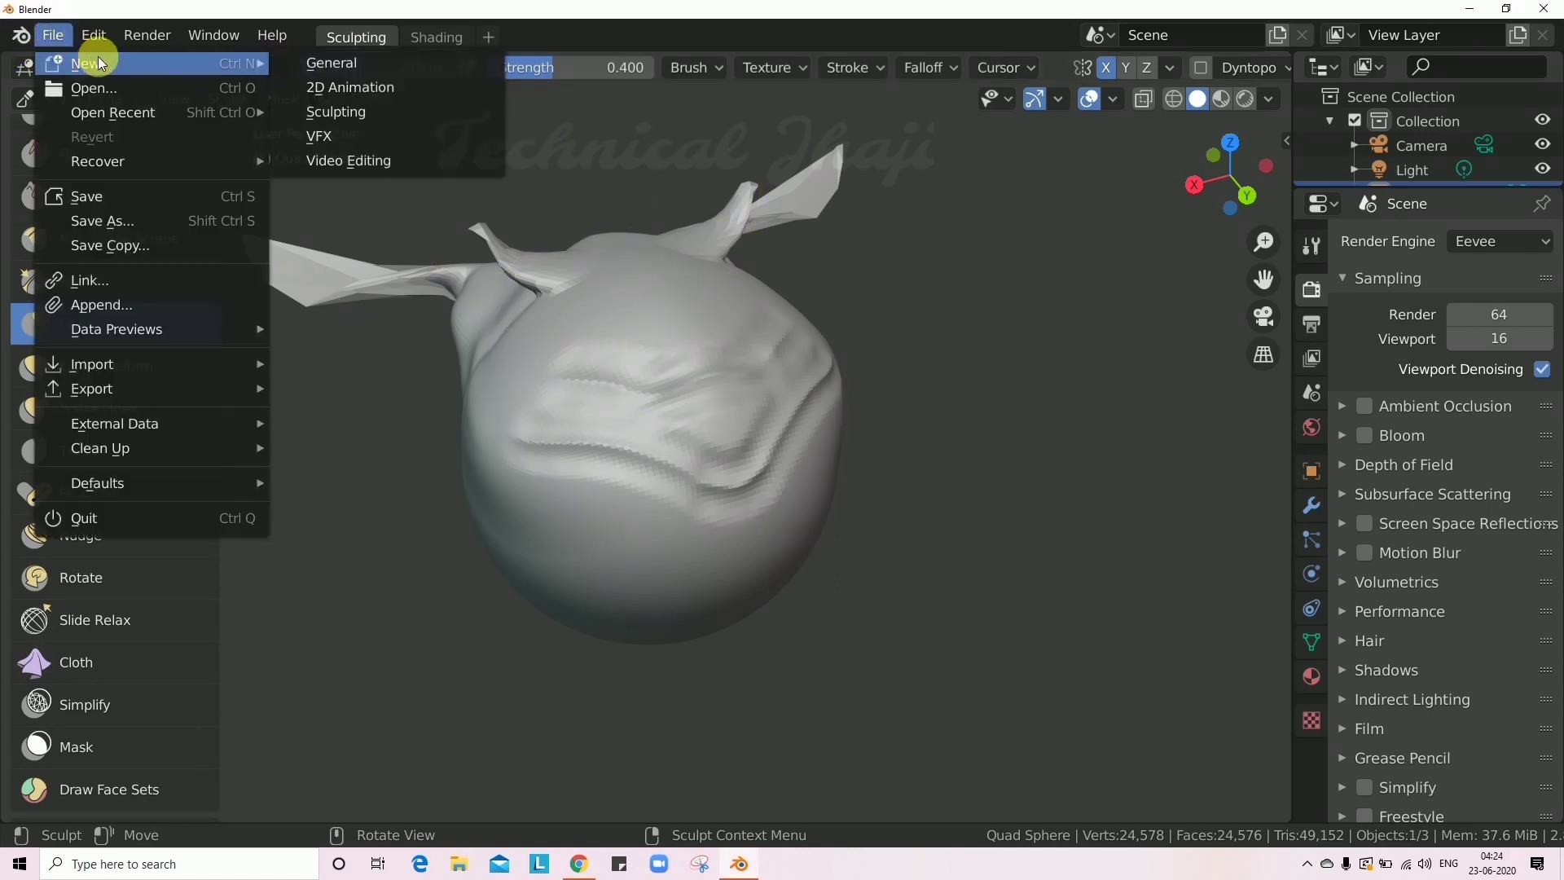
{"action": "left_click", "coordinate": [356, 70]}
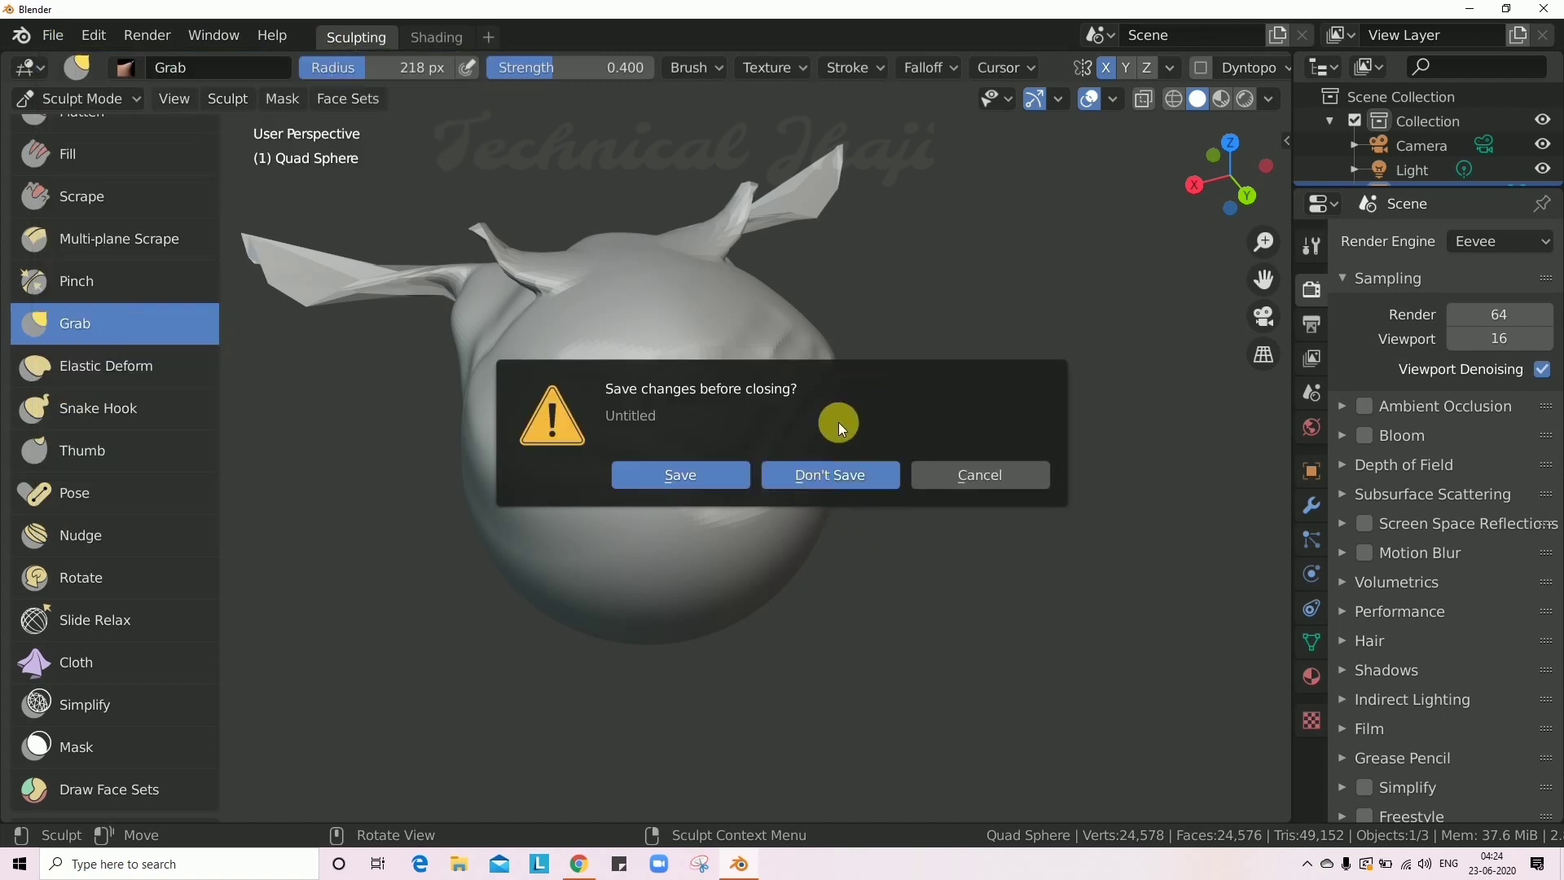
{"action": "left_click", "coordinate": [843, 465]}
{"action": "key", "text": "alt+a"}
{"action": "scroll", "coordinate": [628, 477], "scroll_direction": "up", "scroll_amount": 2}
{"action": "scroll", "coordinate": [628, 477], "scroll_direction": "down", "scroll_amount": 2}
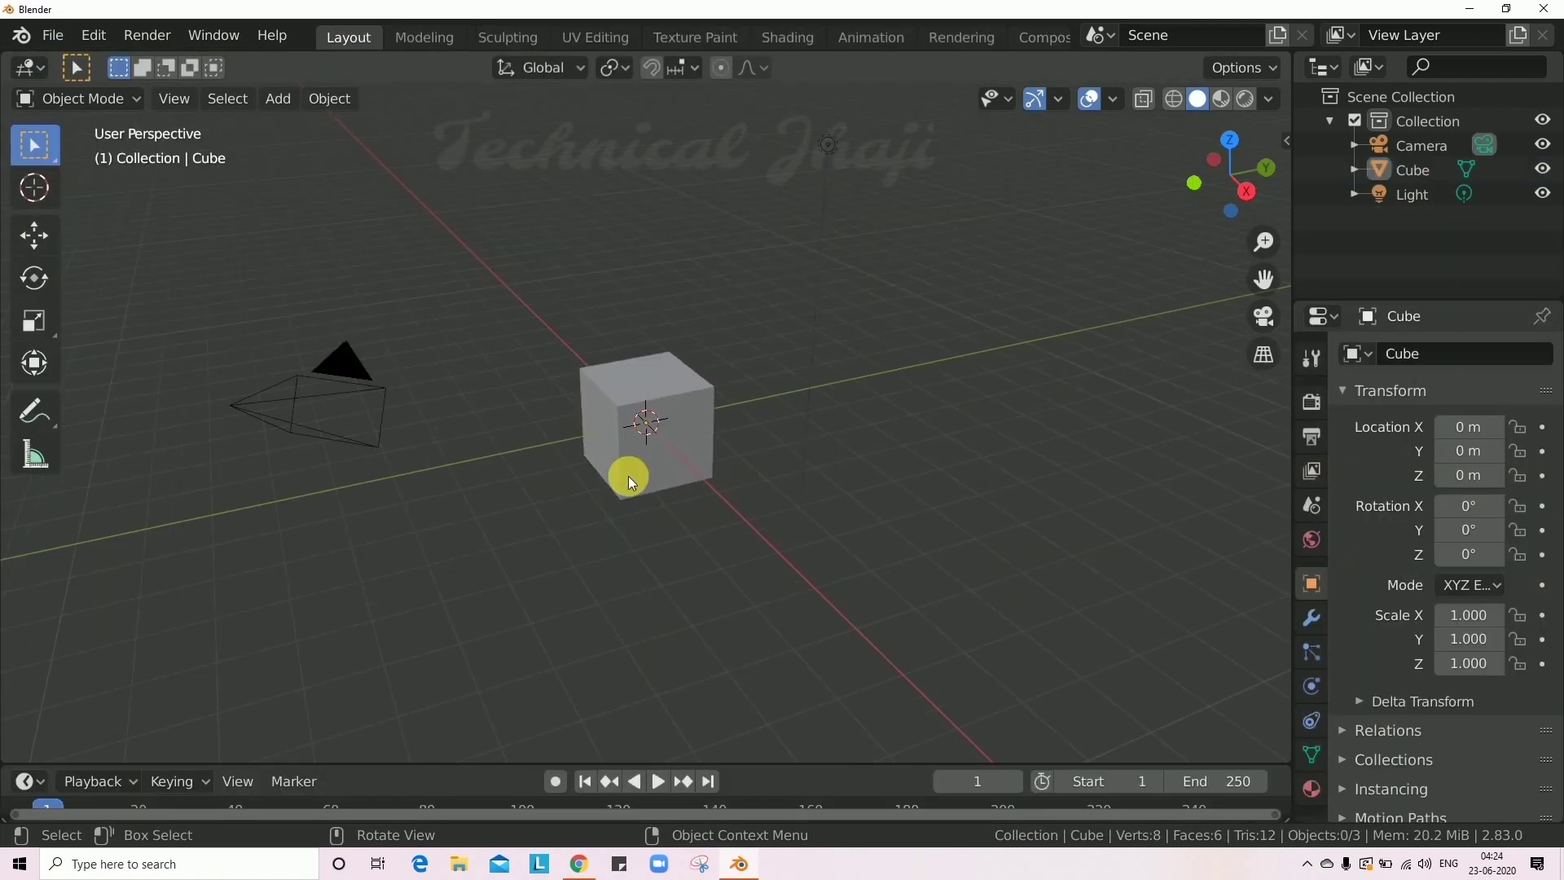
Delete the camera and the light so only the default cube remains.
{"action": "left_click", "coordinate": [326, 393]}
{"action": "key", "text": "Delete"}
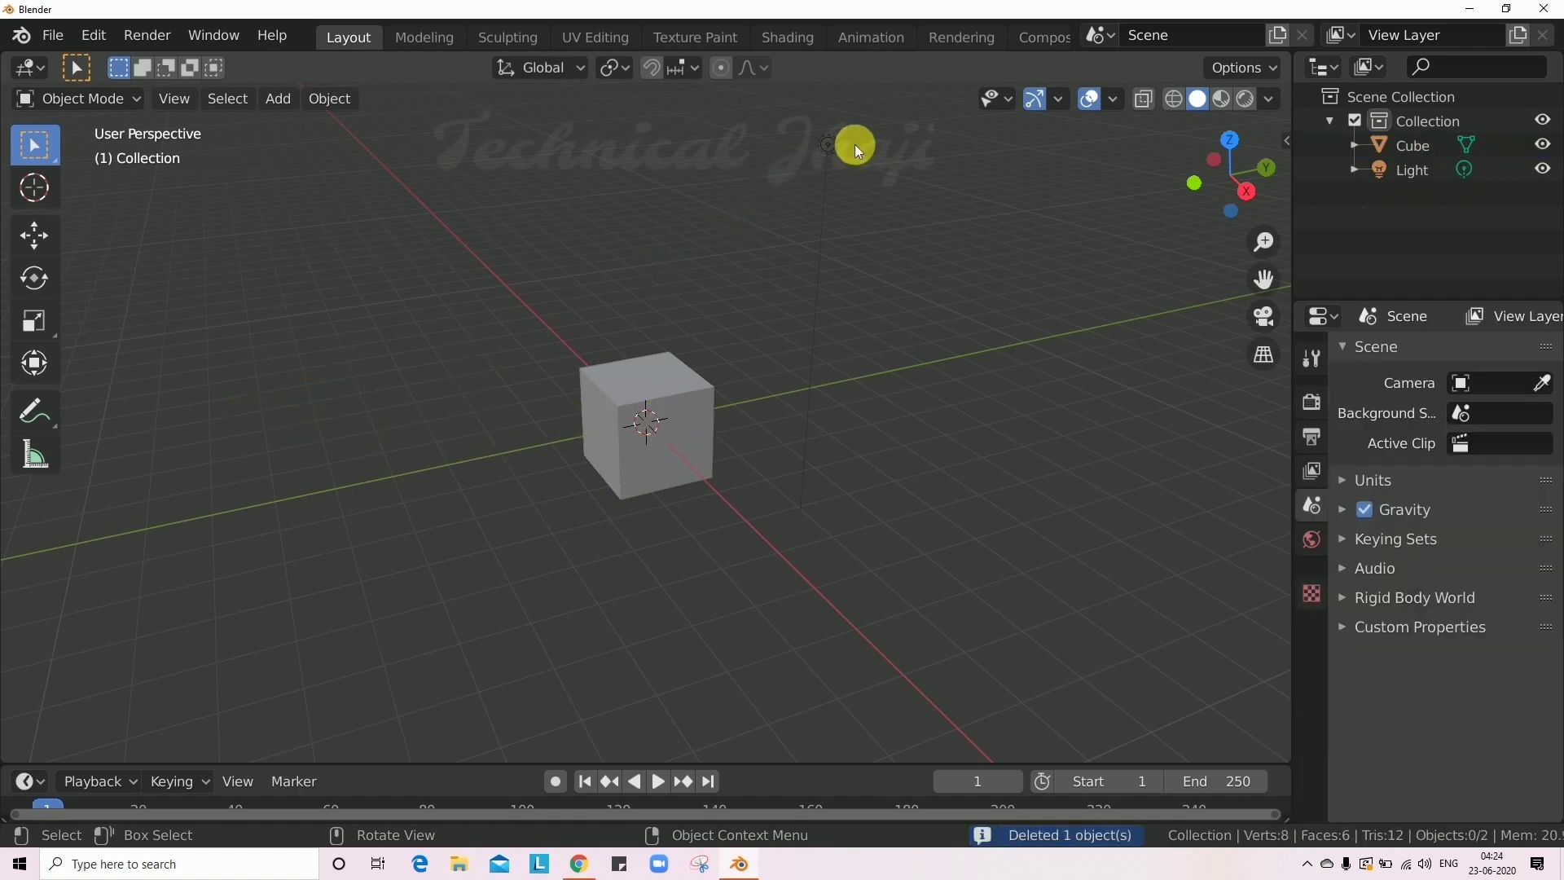
{"action": "left_click", "coordinate": [831, 150]}
{"action": "key", "text": "Delete"}
{"action": "scroll", "coordinate": [658, 463], "scroll_direction": "up", "scroll_amount": 2}
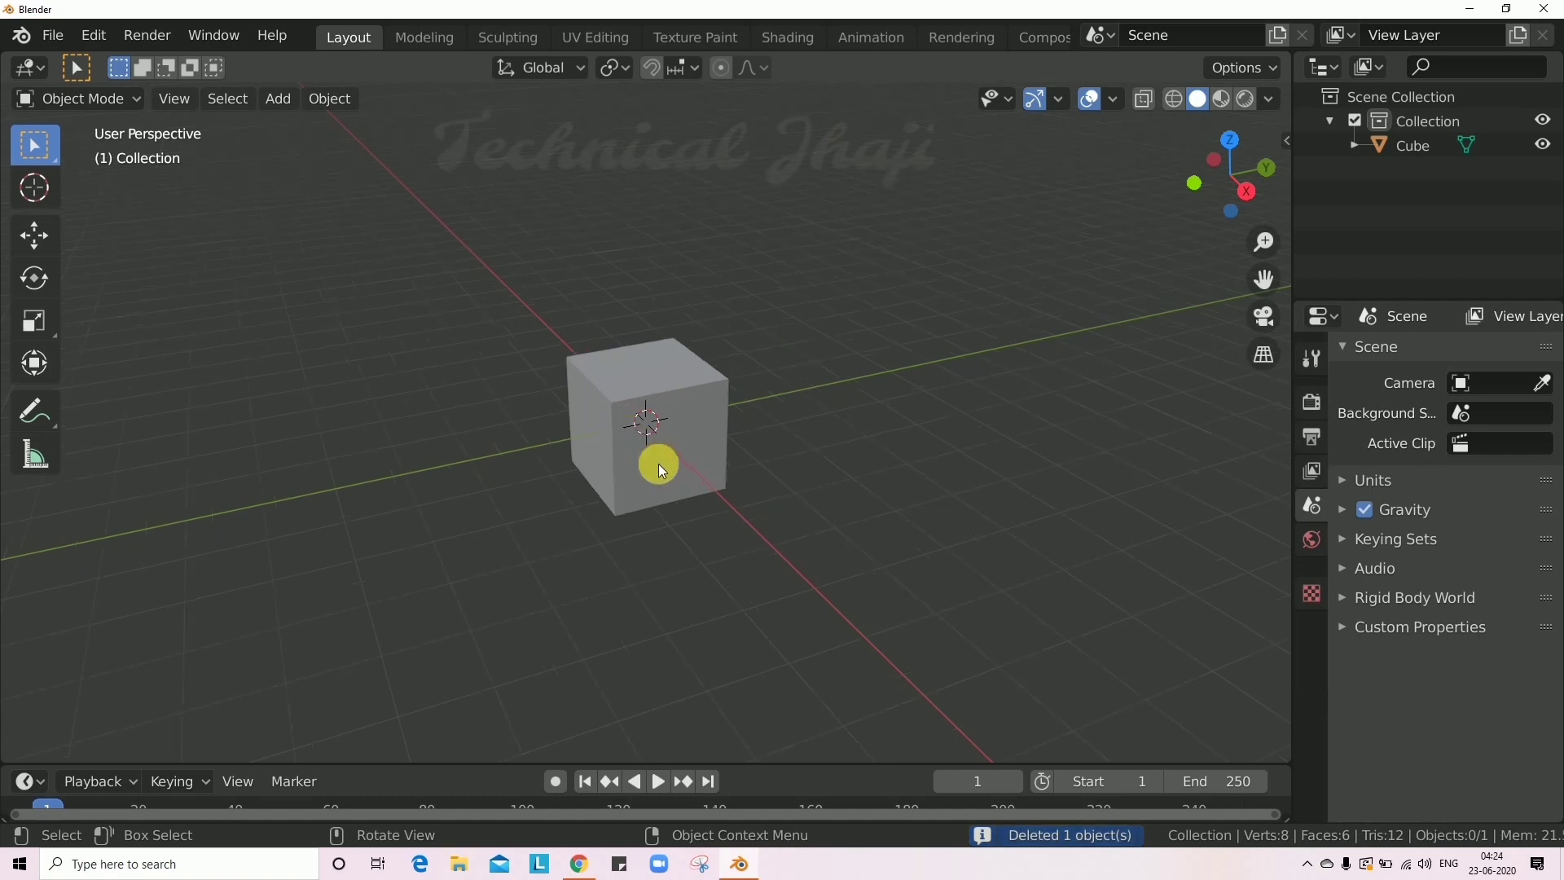
Hide the viewport overlays around the cube.
{"action": "left_click", "coordinate": [1093, 98]}
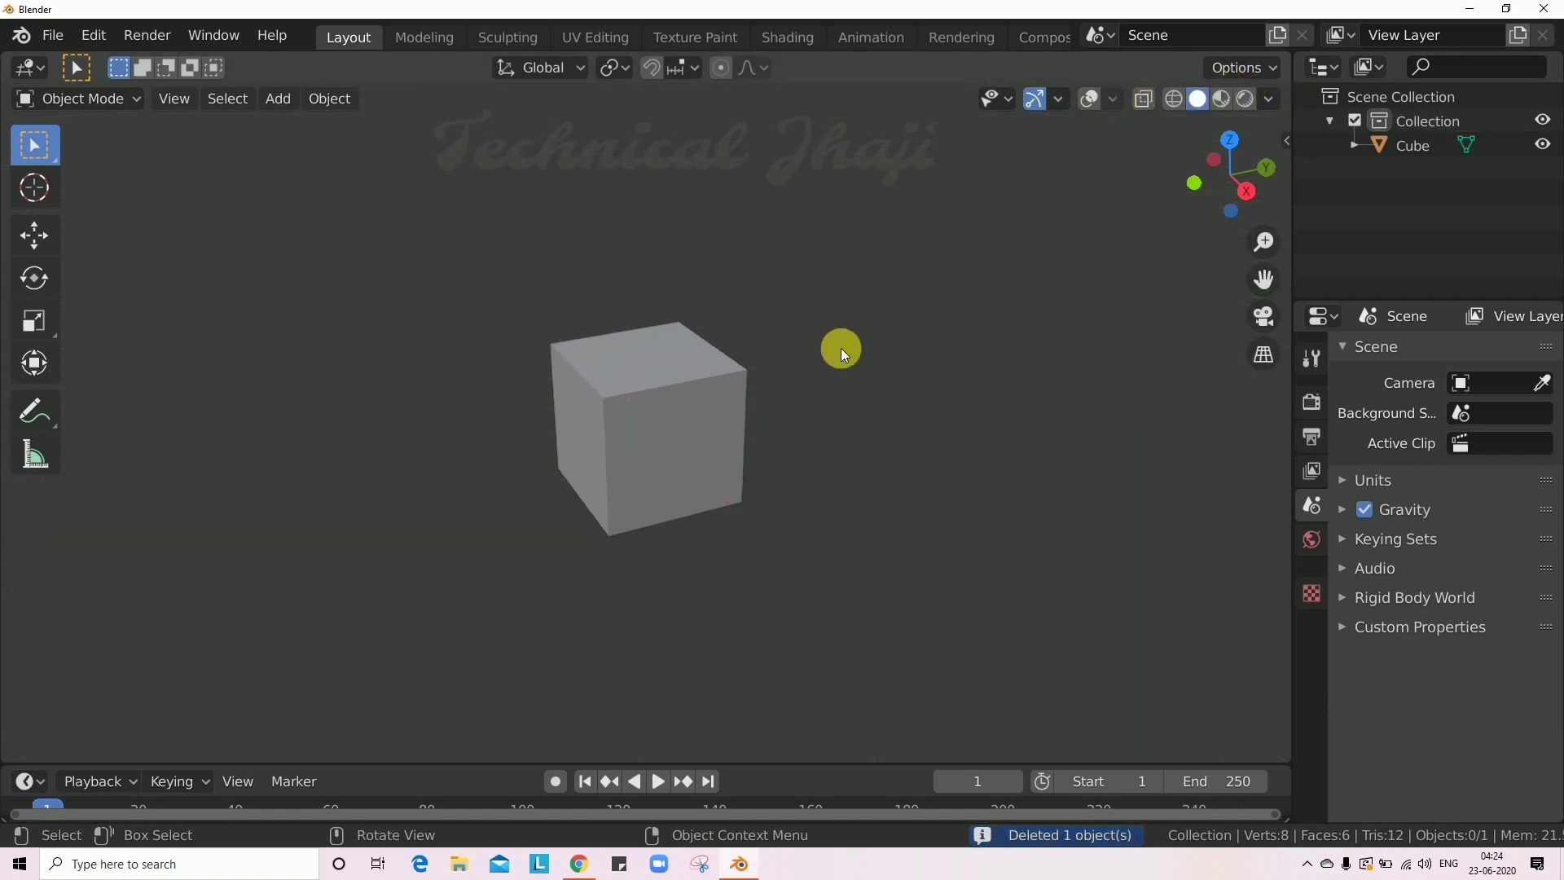
{"action": "middle_click_drag", "start_coordinate": [668, 441], "coordinate": [540, 417]}
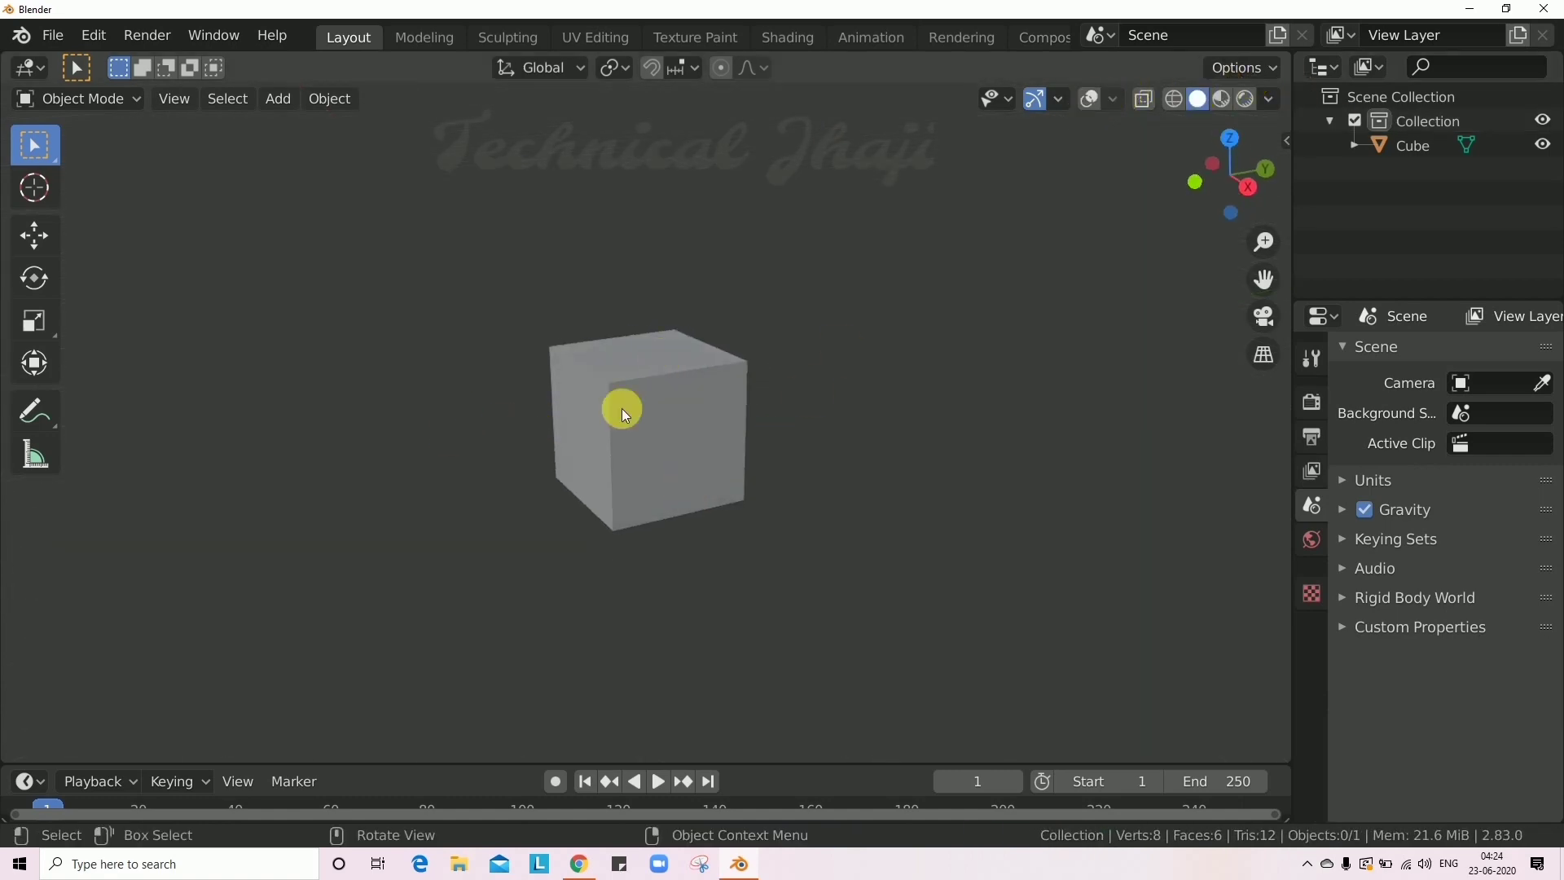
{"action": "scroll", "coordinate": [704, 453], "scroll_direction": "up", "scroll_amount": 2}
{"action": "left_click", "coordinate": [89, 102]}
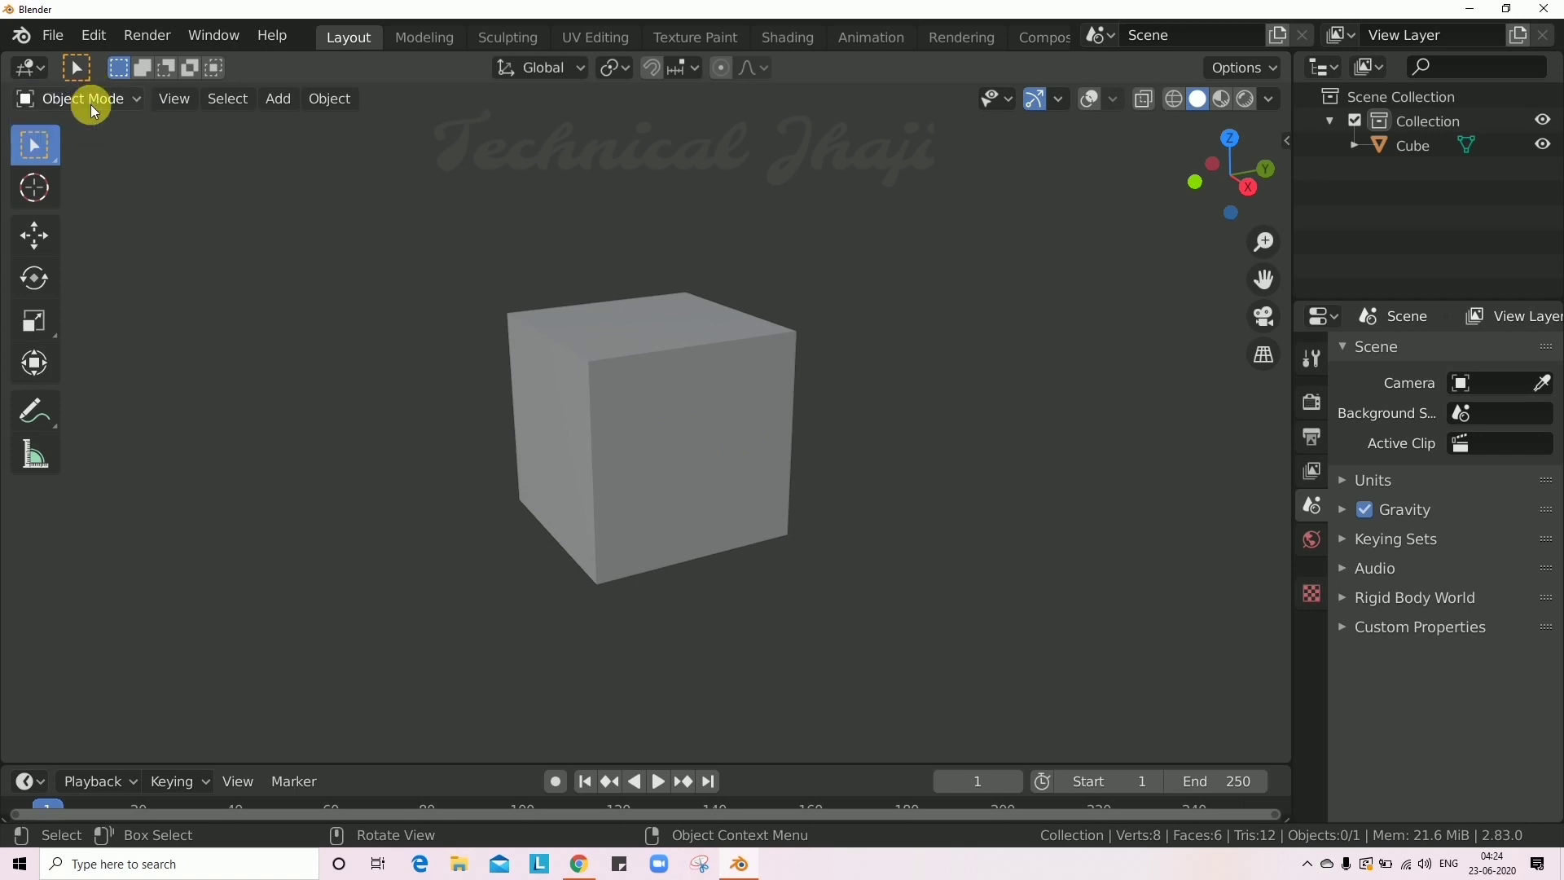
Turn the viewport overlays back on and switch the cube to Sculpt Mode.
{"action": "left_click", "coordinate": [644, 459]}
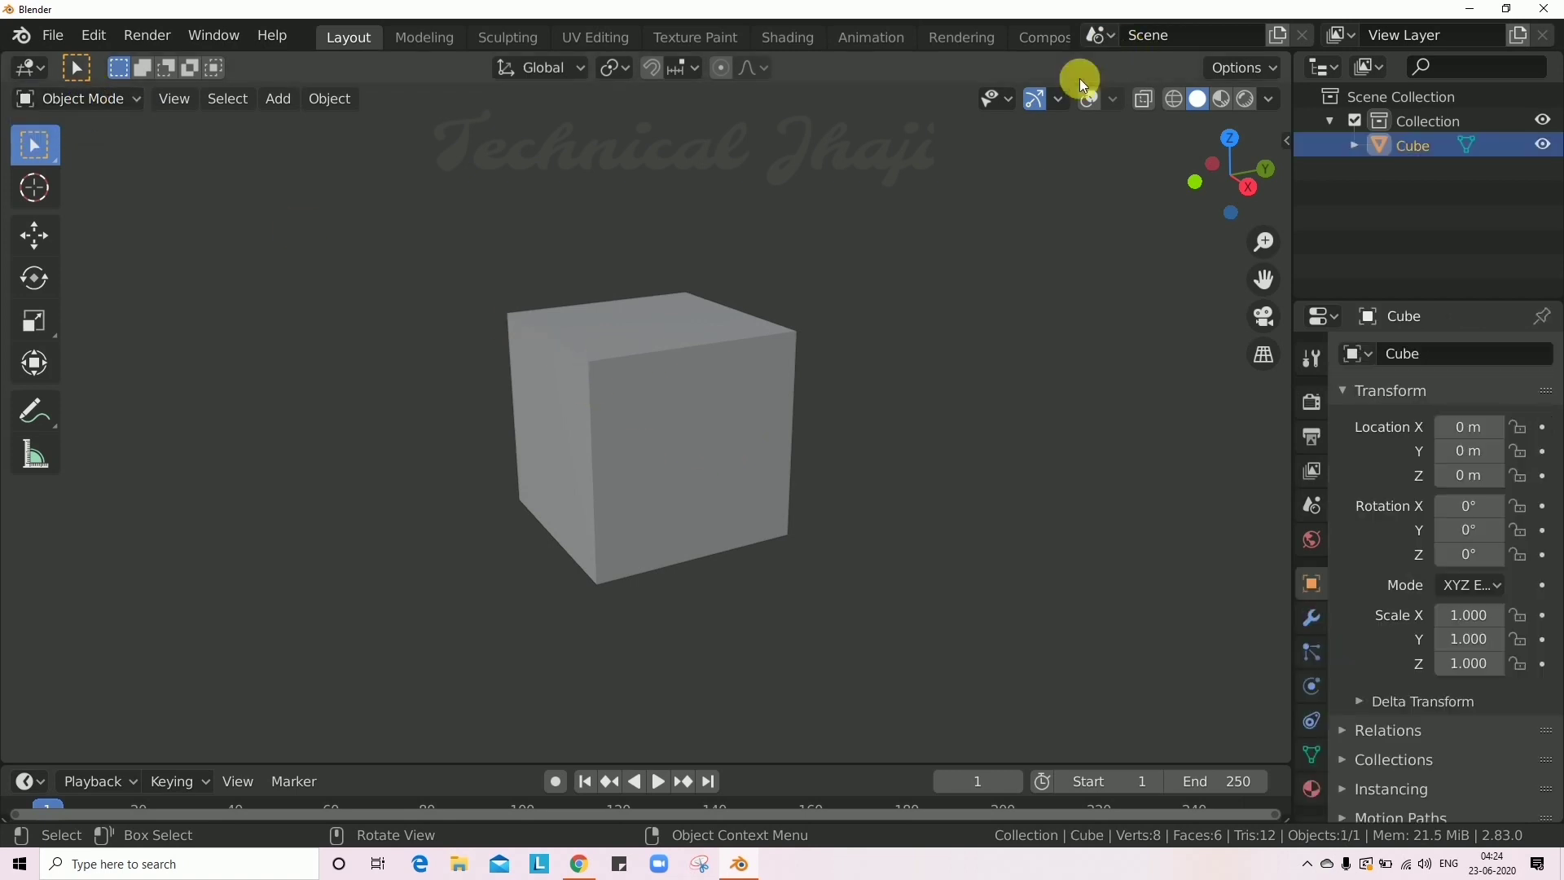
{"action": "left_click", "coordinate": [1089, 100]}
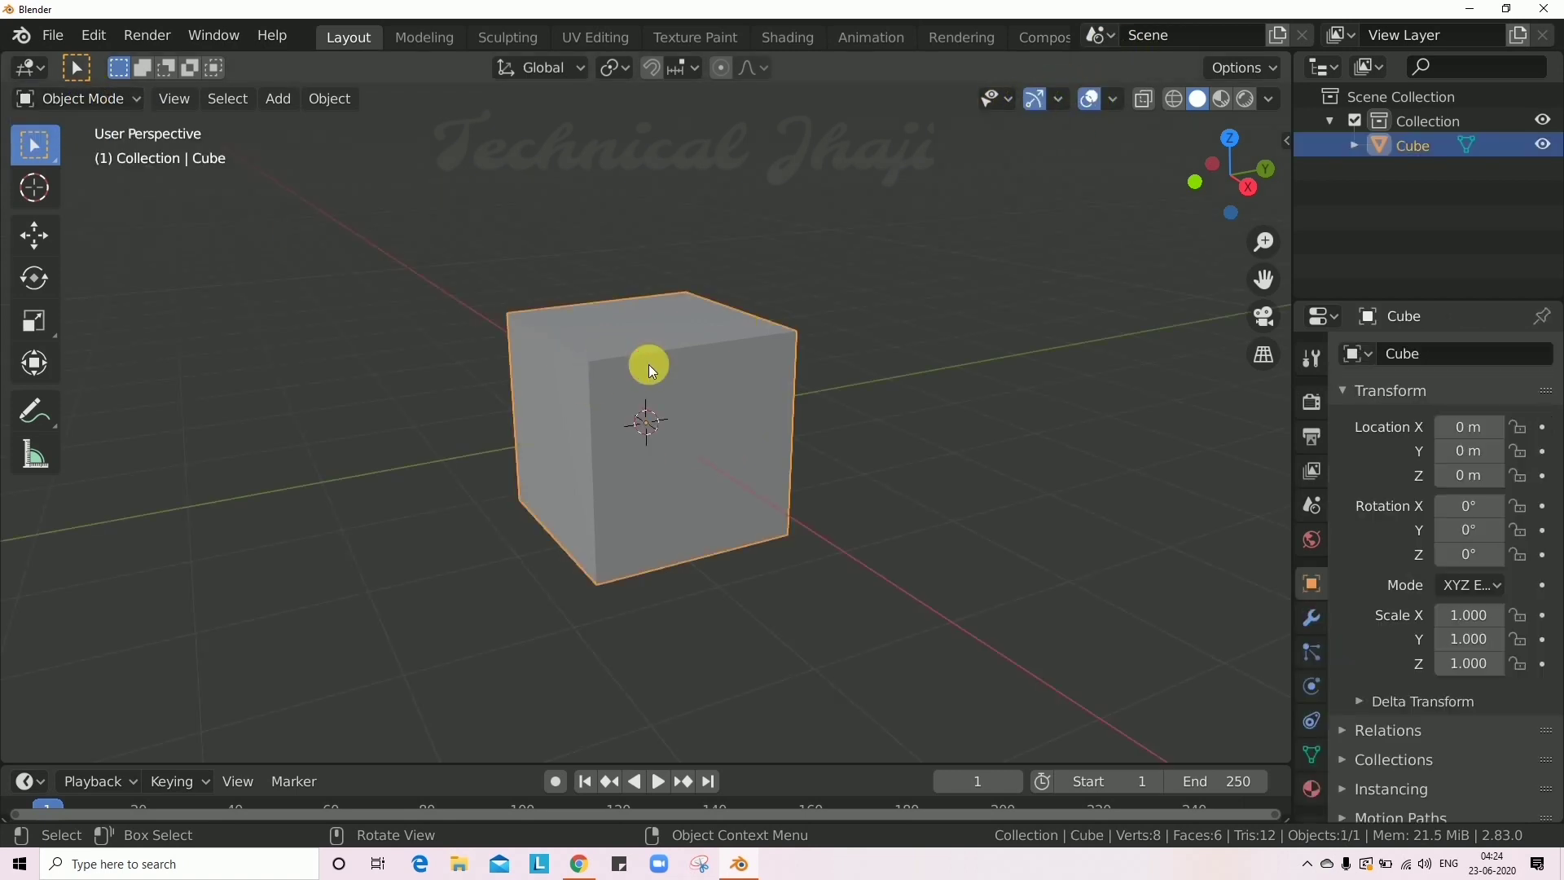
{"action": "left_click", "coordinate": [86, 98]}
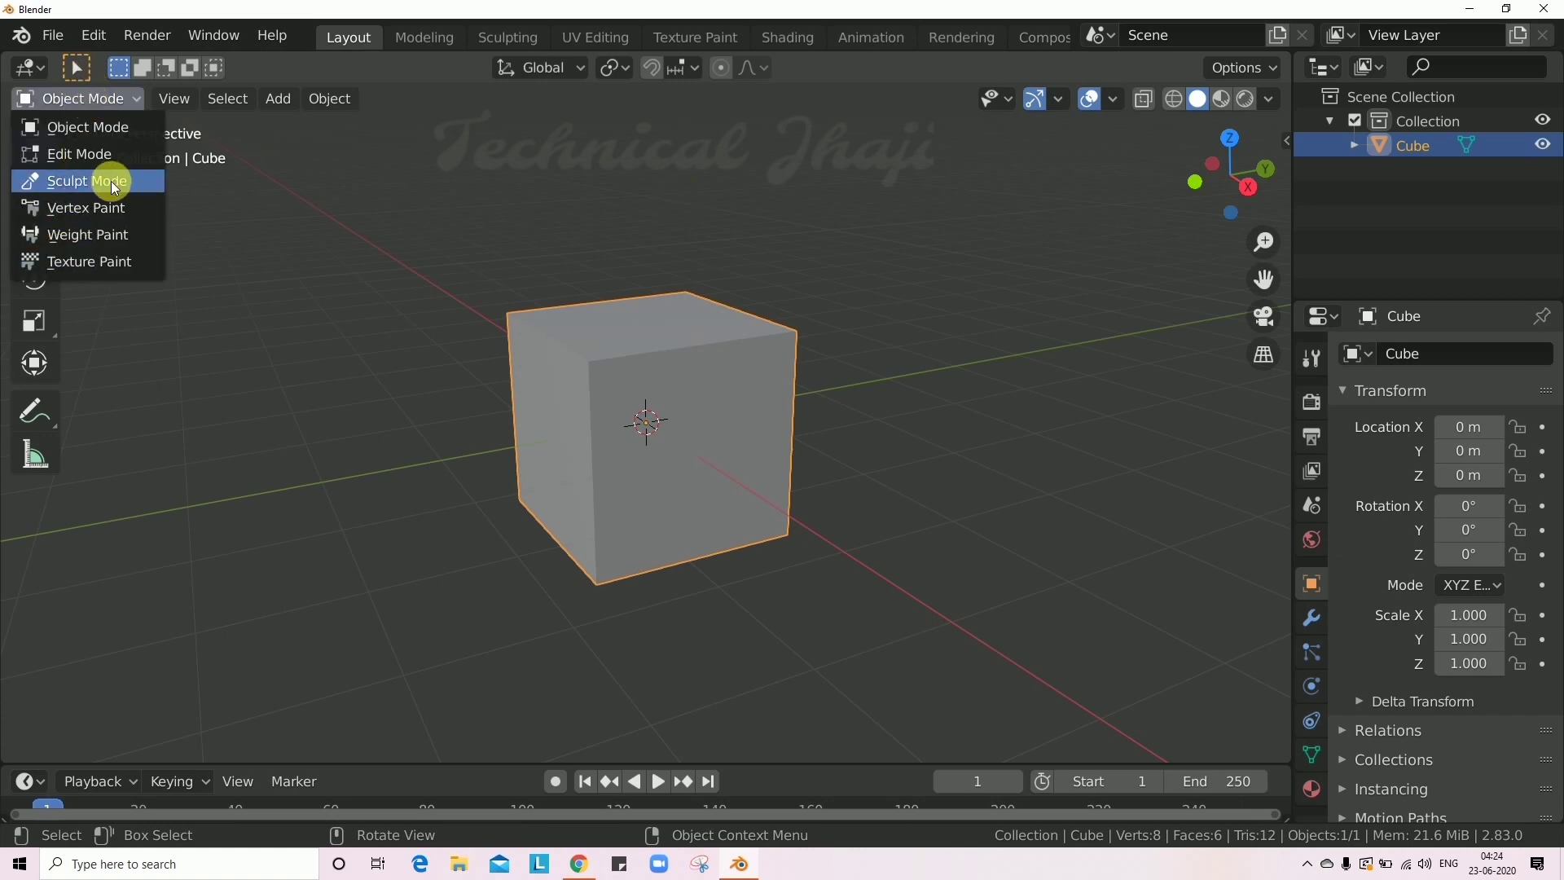
{"action": "left_click", "coordinate": [111, 181]}
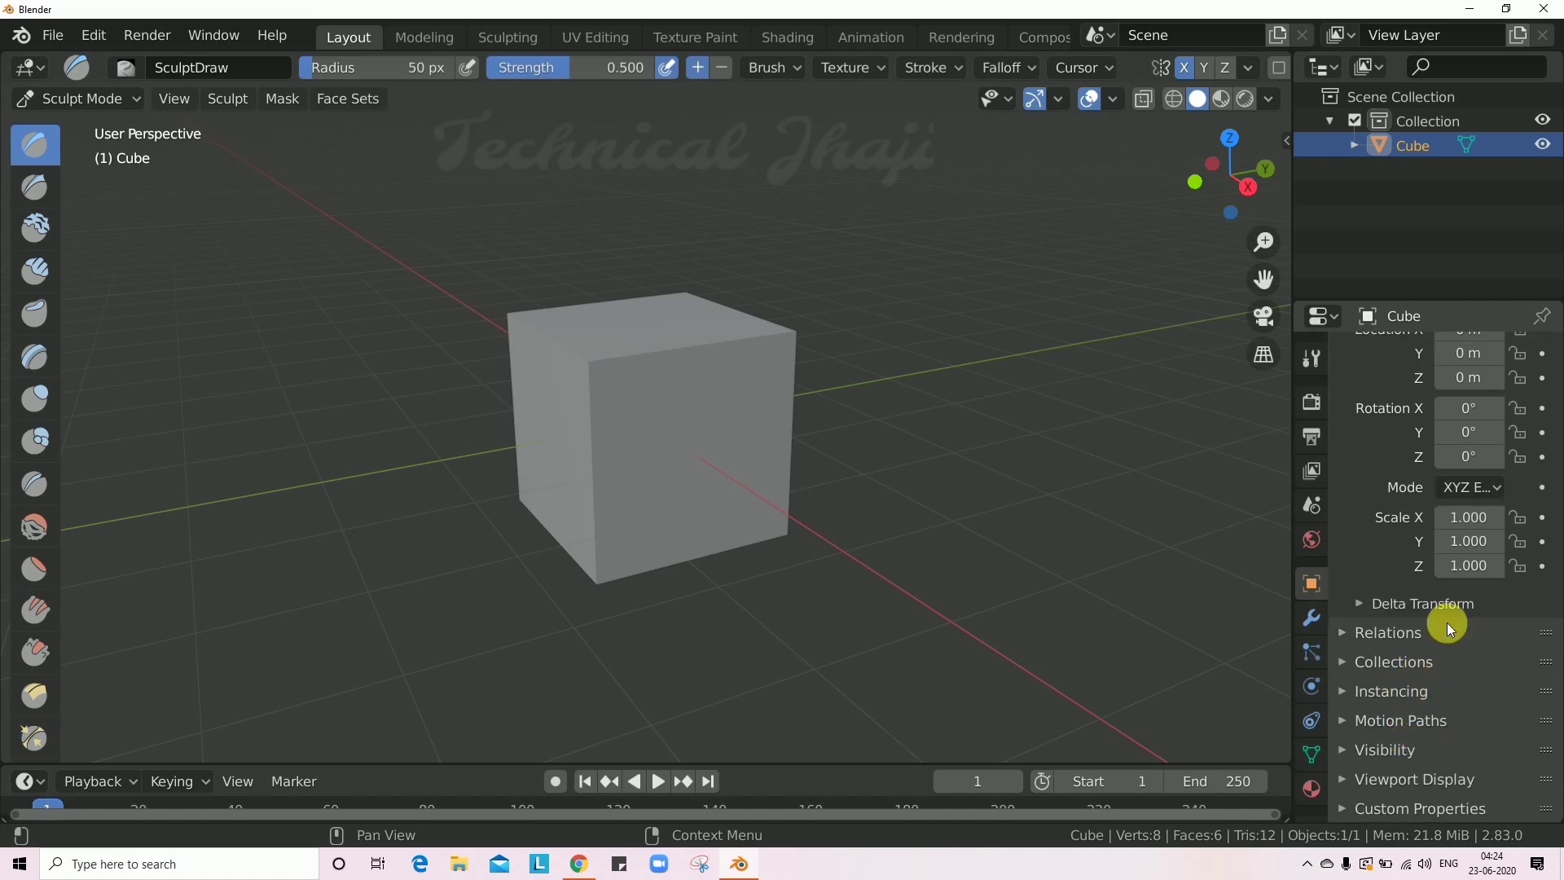
Enable Dyntopo for the cube in the active tool settings.
{"action": "left_click", "coordinate": [1313, 360]}
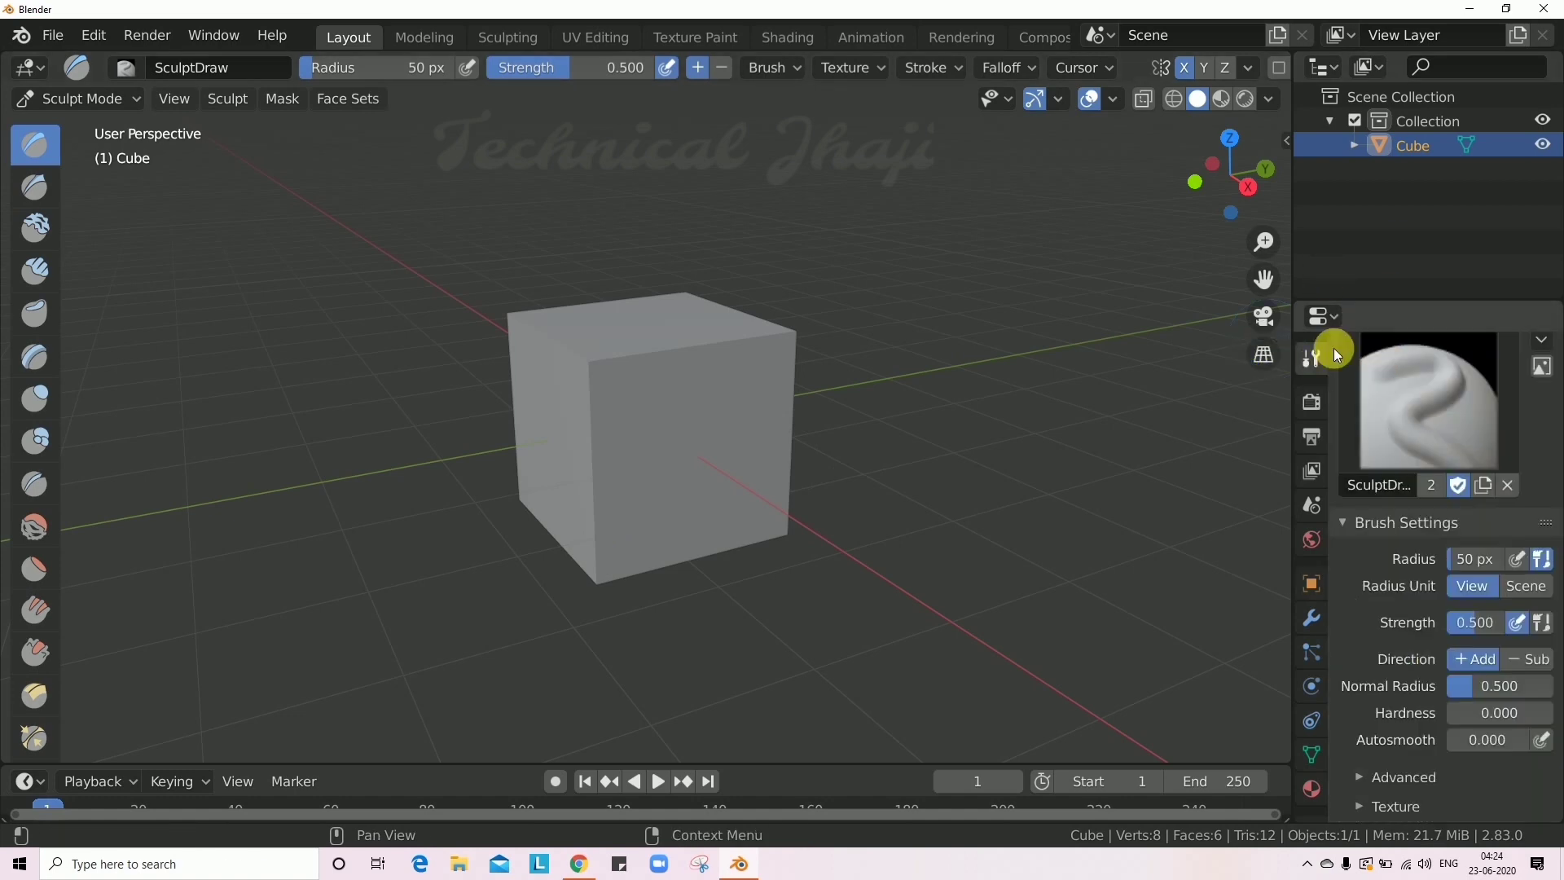
{"action": "scroll", "coordinate": [1388, 658], "scroll_direction": "down", "scroll_amount": 6}
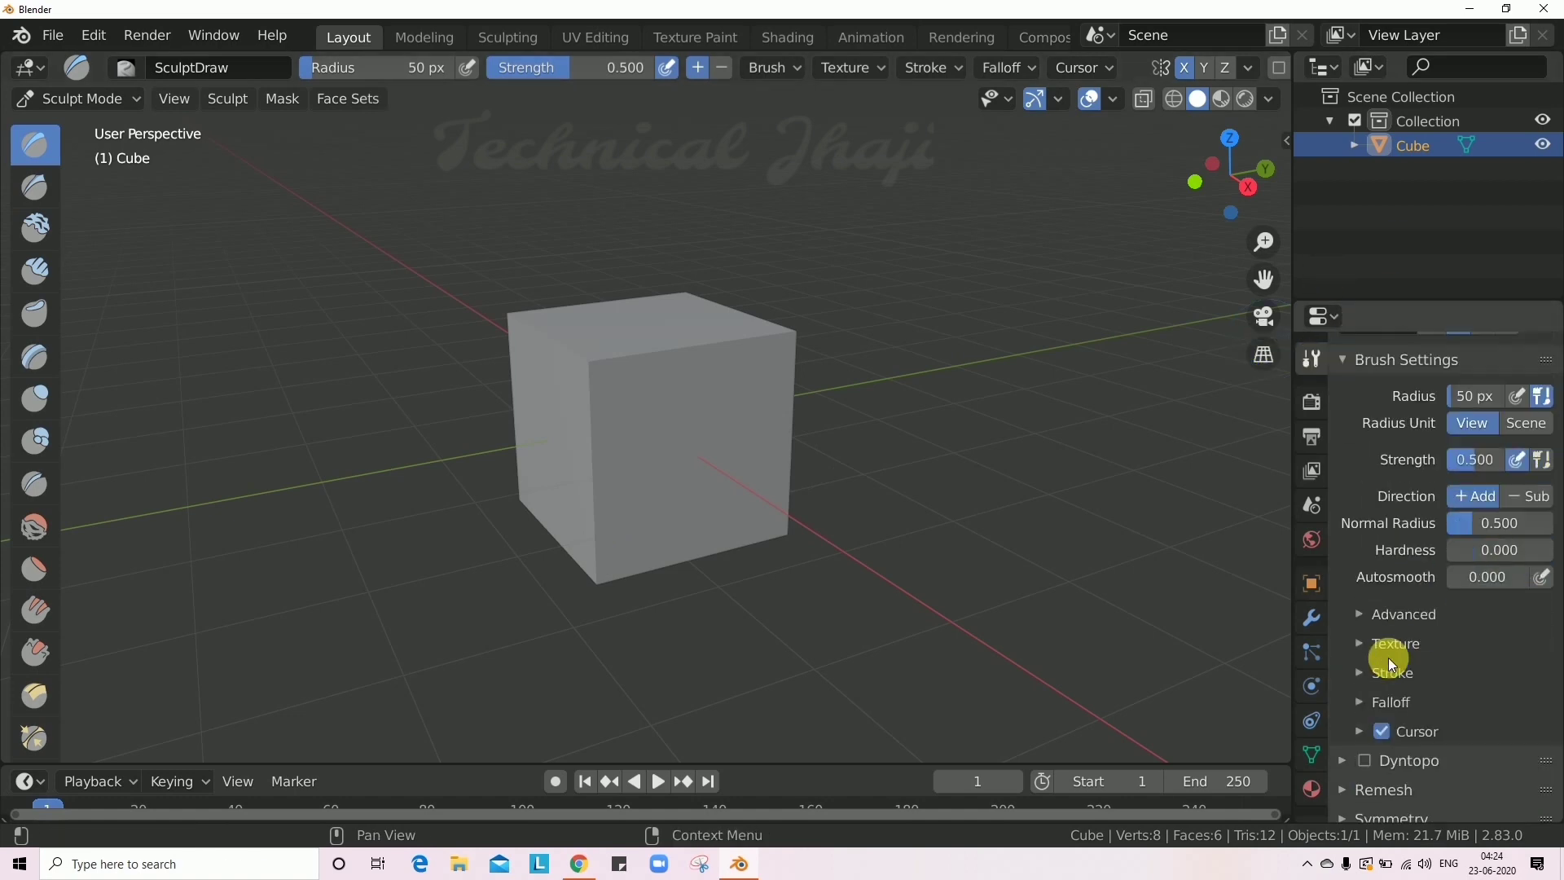
{"action": "left_click", "coordinate": [1367, 697]}
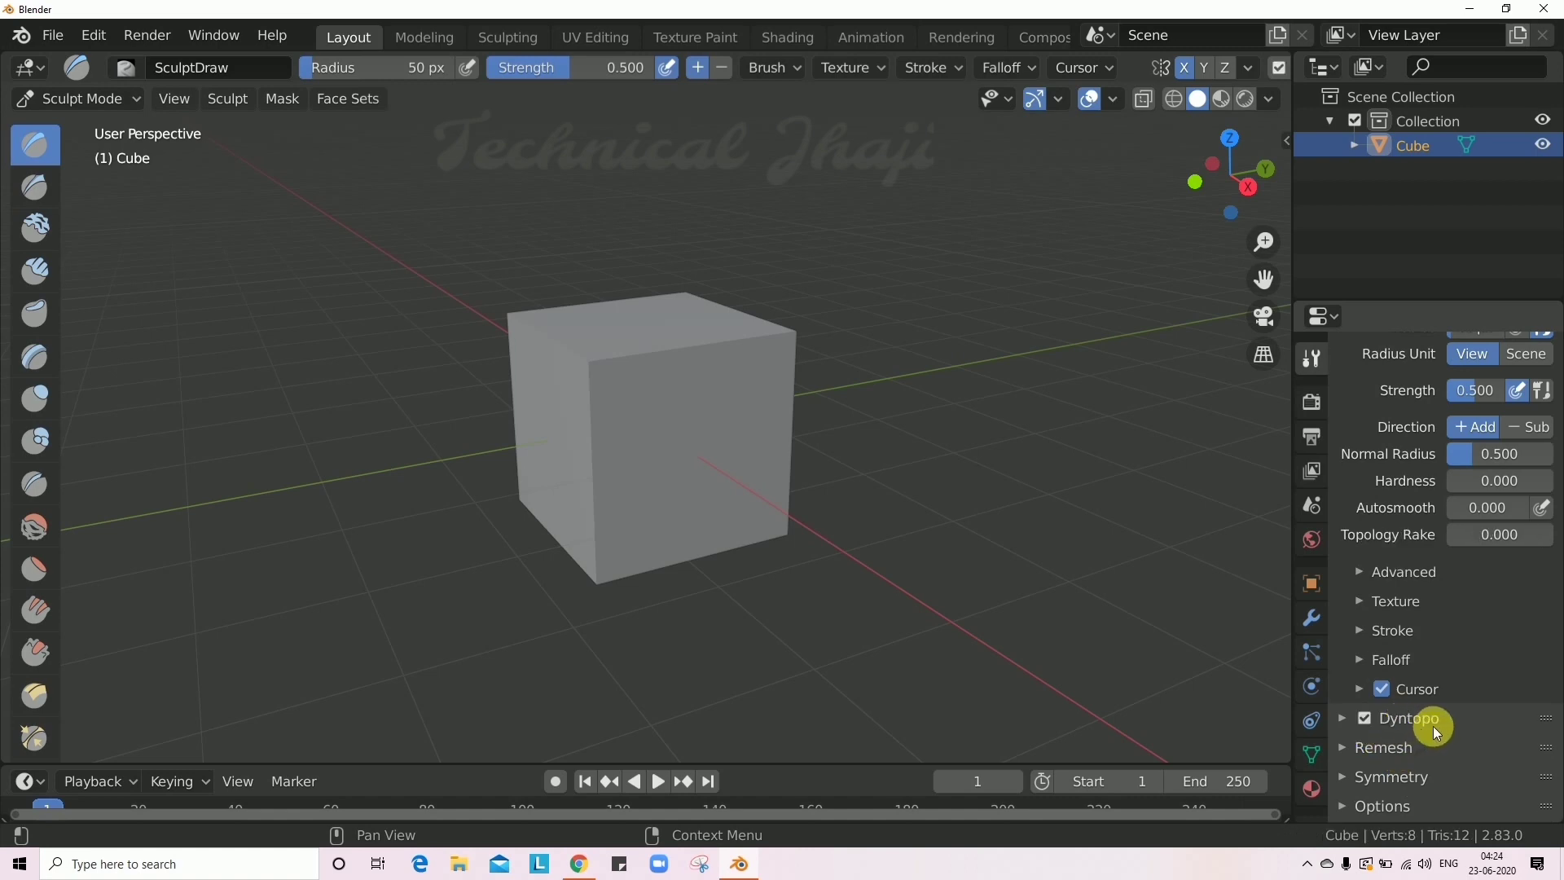
{"action": "left_click", "coordinate": [1344, 719]}
{"action": "scroll", "coordinate": [1385, 699], "scroll_direction": "down", "scroll_amount": 3}
{"action": "left_click", "coordinate": [1344, 626]}
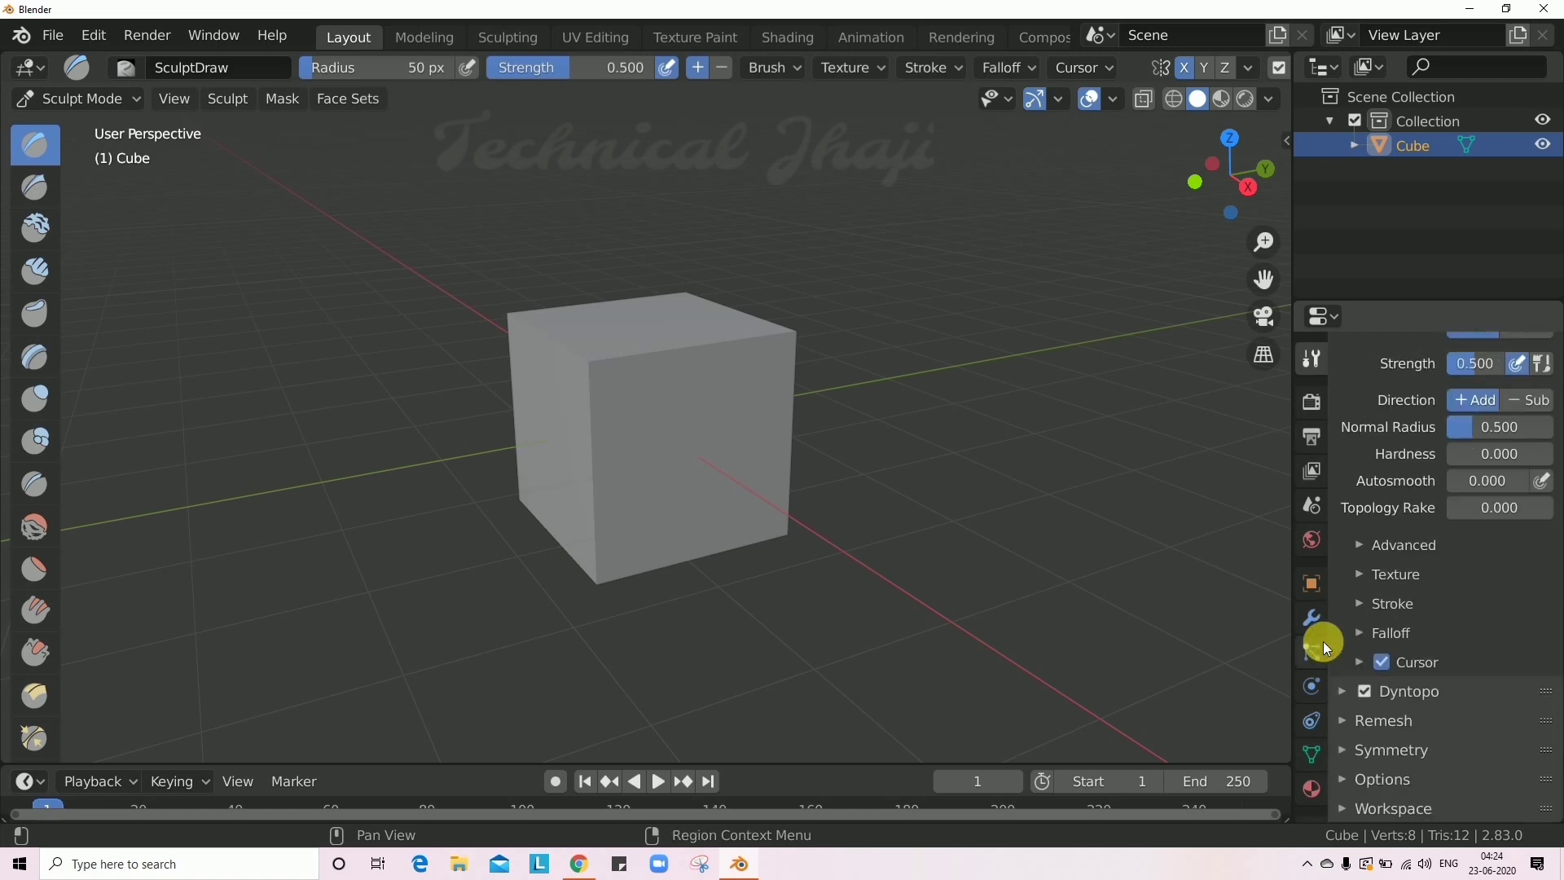
Build up raised material on the cube's upper front corner and down its front edge with the Draw brush at radius 50 px and strength 0.500.
{"action": "scroll", "coordinate": [815, 480], "scroll_direction": "up", "scroll_amount": 2}
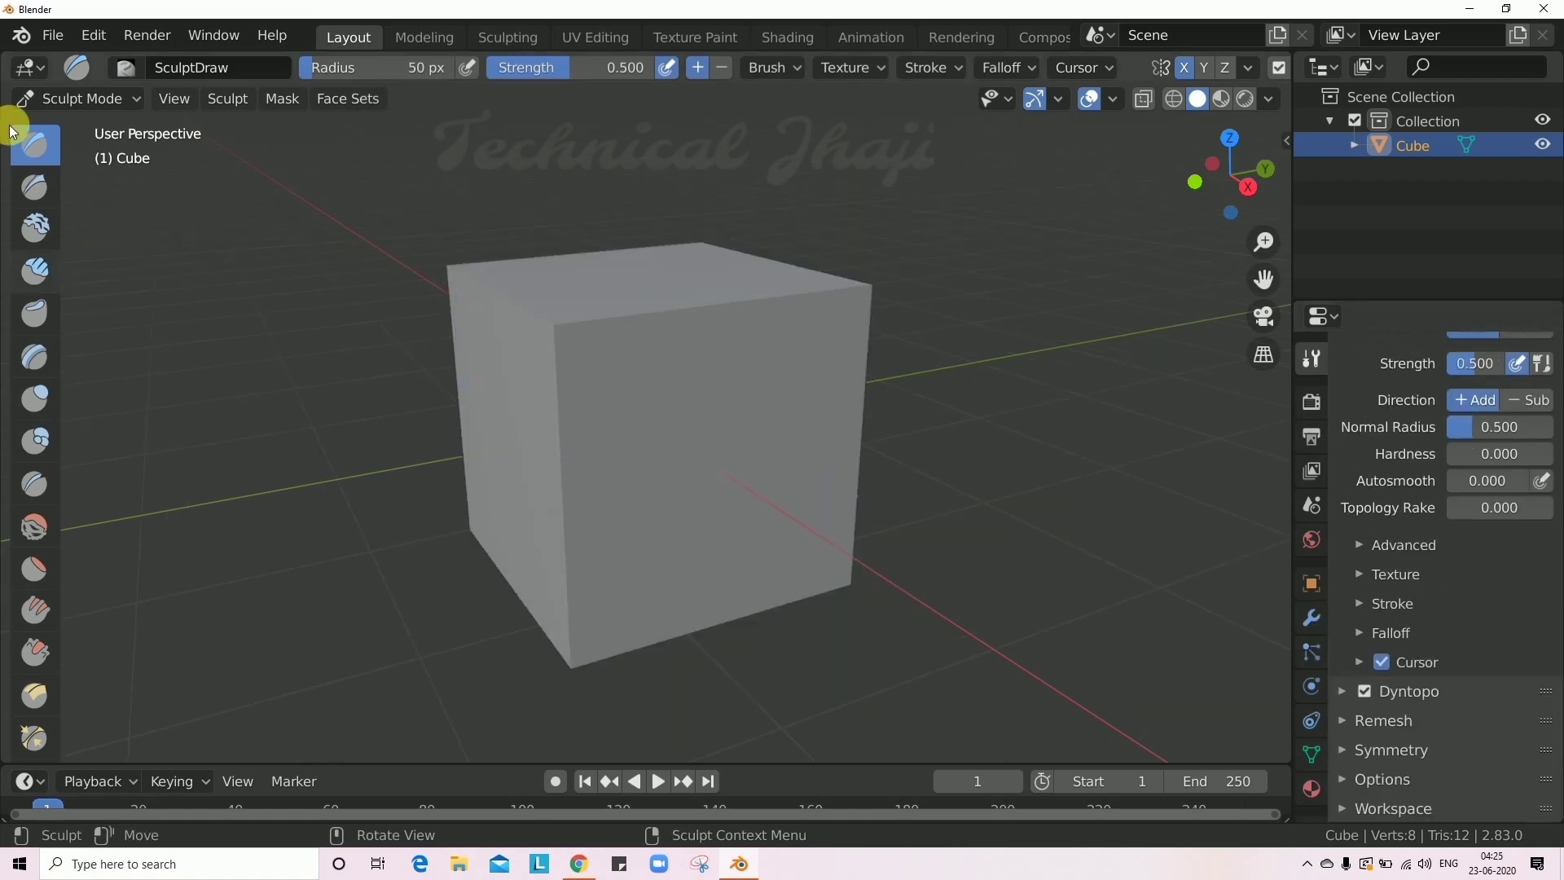
{"action": "mouse_move", "coordinate": [568, 334]}
{"action": "left_mouse_down"}
{"action": "mouse_move", "coordinate": [549, 307]}
{"action": "mouse_move", "coordinate": [639, 350]}
{"action": "mouse_move", "coordinate": [646, 388]}
{"action": "mouse_move", "coordinate": [592, 283]}
{"action": "mouse_move", "coordinate": [642, 296]}
{"action": "left_mouse_up"}
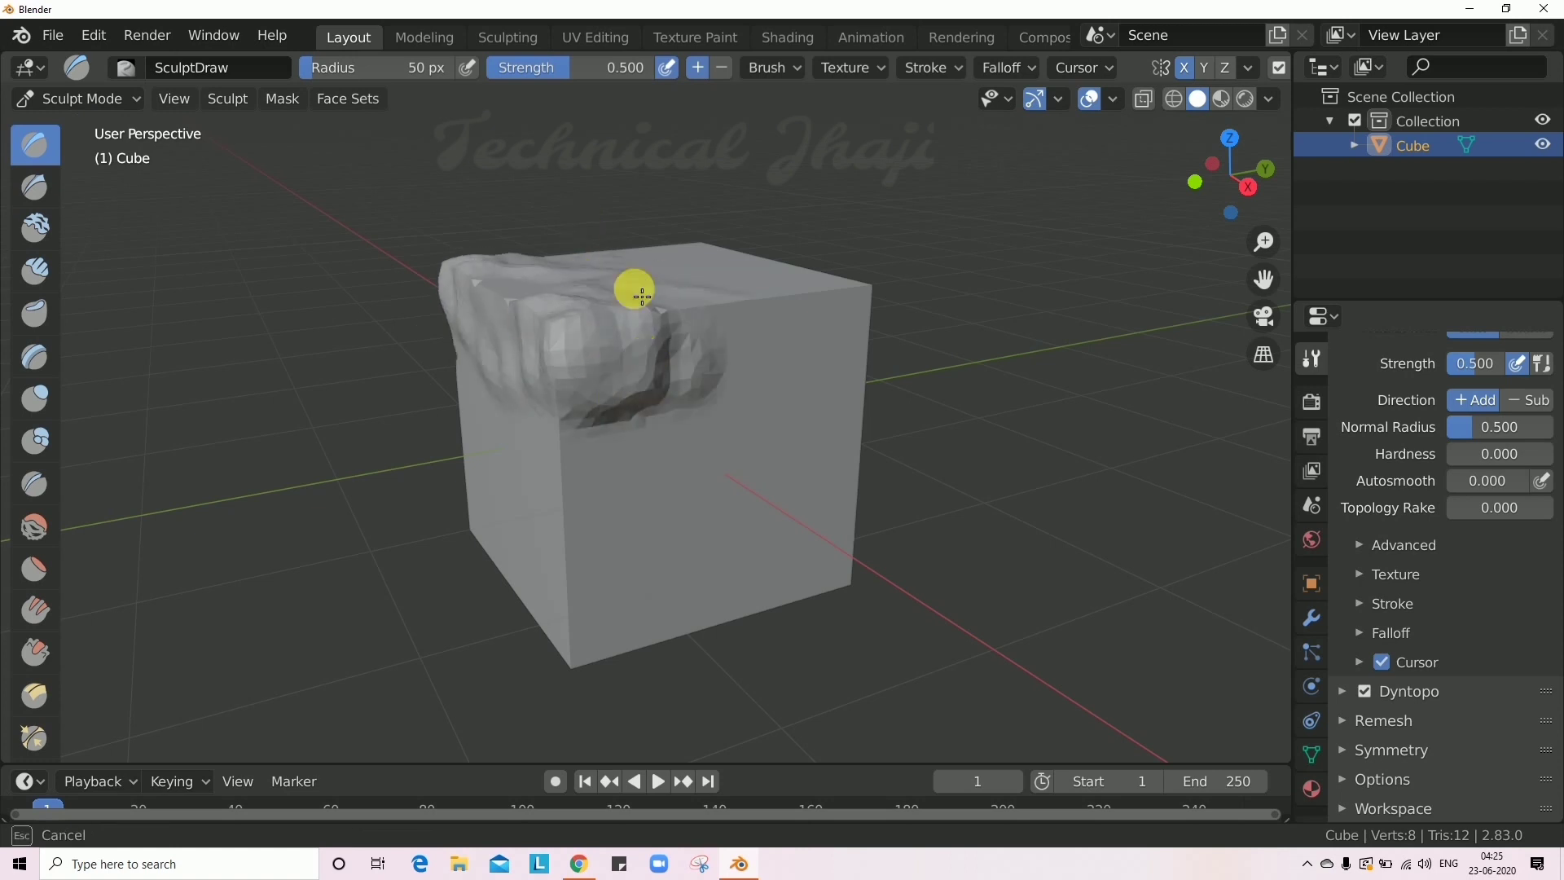
{"action": "mouse_move", "coordinate": [553, 415]}
{"action": "left_mouse_down"}
{"action": "mouse_move", "coordinate": [667, 402]}
{"action": "mouse_move", "coordinate": [586, 552]}
{"action": "mouse_move", "coordinate": [603, 506]}
{"action": "left_mouse_up"}
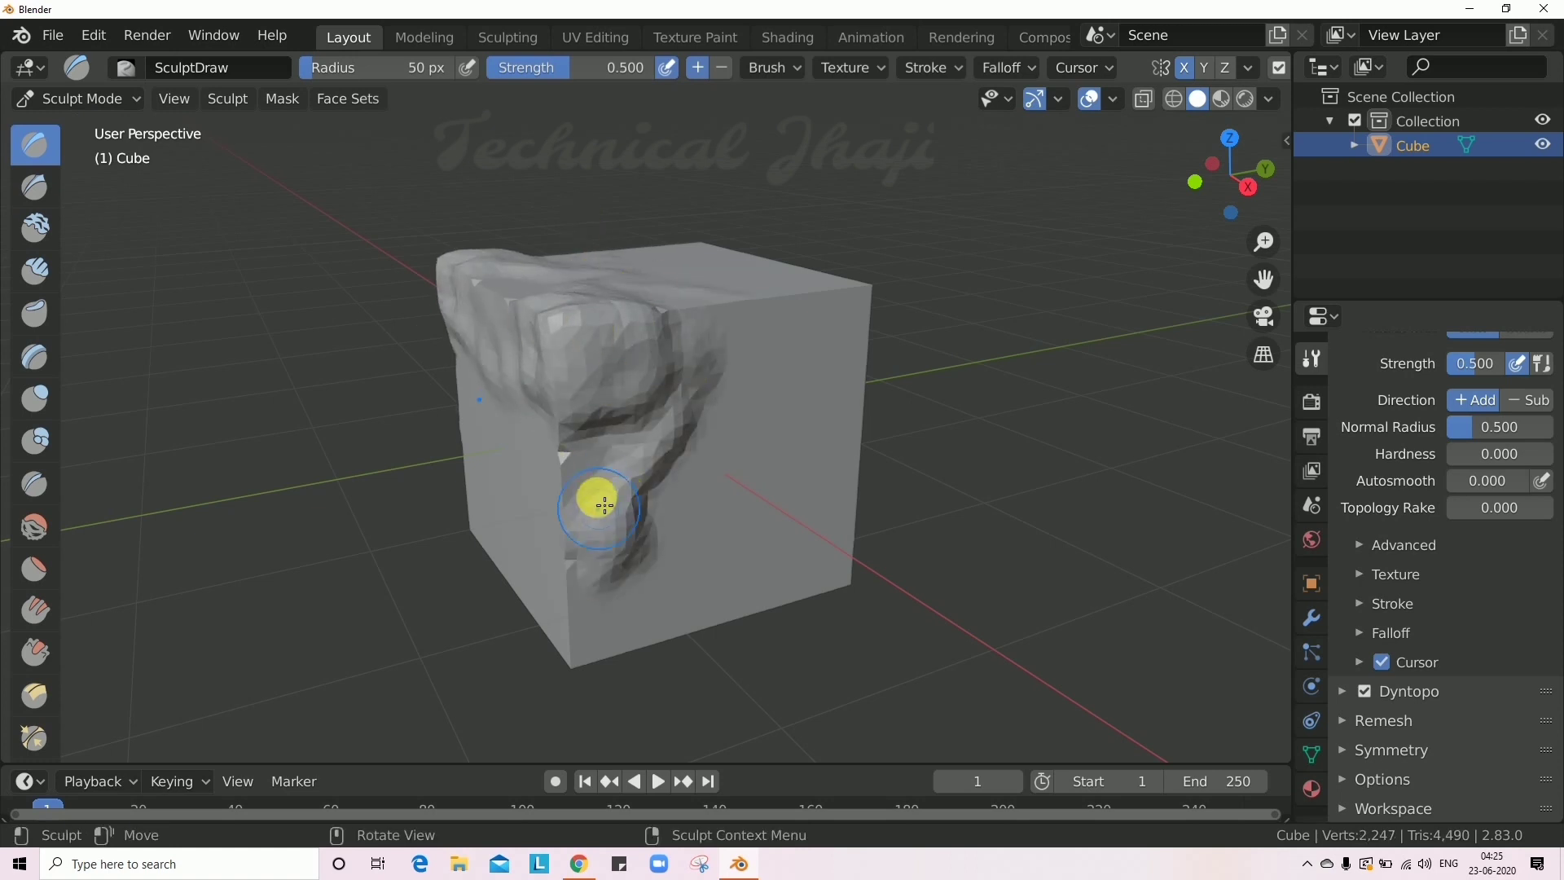
Smooth the raised material on the cube's upper front corner and down its front edge with the 50 px brush.
{"action": "mouse_move", "coordinate": [590, 407]}
{"action": "left_mouse_down", "text": "shift"}
{"action": "mouse_move", "coordinate": [726, 345]}
{"action": "mouse_move", "coordinate": [612, 426]}
{"action": "mouse_move", "coordinate": [570, 332]}
{"action": "mouse_move", "coordinate": [604, 359]}
{"action": "mouse_move", "coordinate": [614, 423]}
{"action": "mouse_move", "coordinate": [562, 335]}
{"action": "mouse_move", "coordinate": [548, 353]}
{"action": "mouse_move", "coordinate": [697, 379]}
{"action": "mouse_move", "coordinate": [492, 339]}
{"action": "mouse_move", "coordinate": [580, 391]}
{"action": "left_mouse_up", "text": "shift"}
{"action": "mouse_move", "coordinate": [579, 391]}
{"action": "middle_mouse_down"}
{"action": "mouse_move", "coordinate": [622, 339]}
{"action": "mouse_move", "coordinate": [556, 405]}
{"action": "middle_mouse_up"}
{"action": "mouse_move", "coordinate": [556, 405]}
{"action": "left_mouse_down", "text": "shift"}
{"action": "mouse_move", "coordinate": [668, 411]}
{"action": "mouse_move", "coordinate": [600, 391]}
{"action": "mouse_move", "coordinate": [723, 359]}
{"action": "mouse_move", "coordinate": [618, 416]}
{"action": "mouse_move", "coordinate": [613, 326]}
{"action": "mouse_move", "coordinate": [674, 331]}
{"action": "left_mouse_up", "text": "shift"}
{"action": "mouse_move", "coordinate": [673, 332]}
{"action": "middle_mouse_down"}
{"action": "mouse_move", "coordinate": [848, 331]}
{"action": "mouse_move", "coordinate": [679, 405]}
{"action": "middle_mouse_up"}
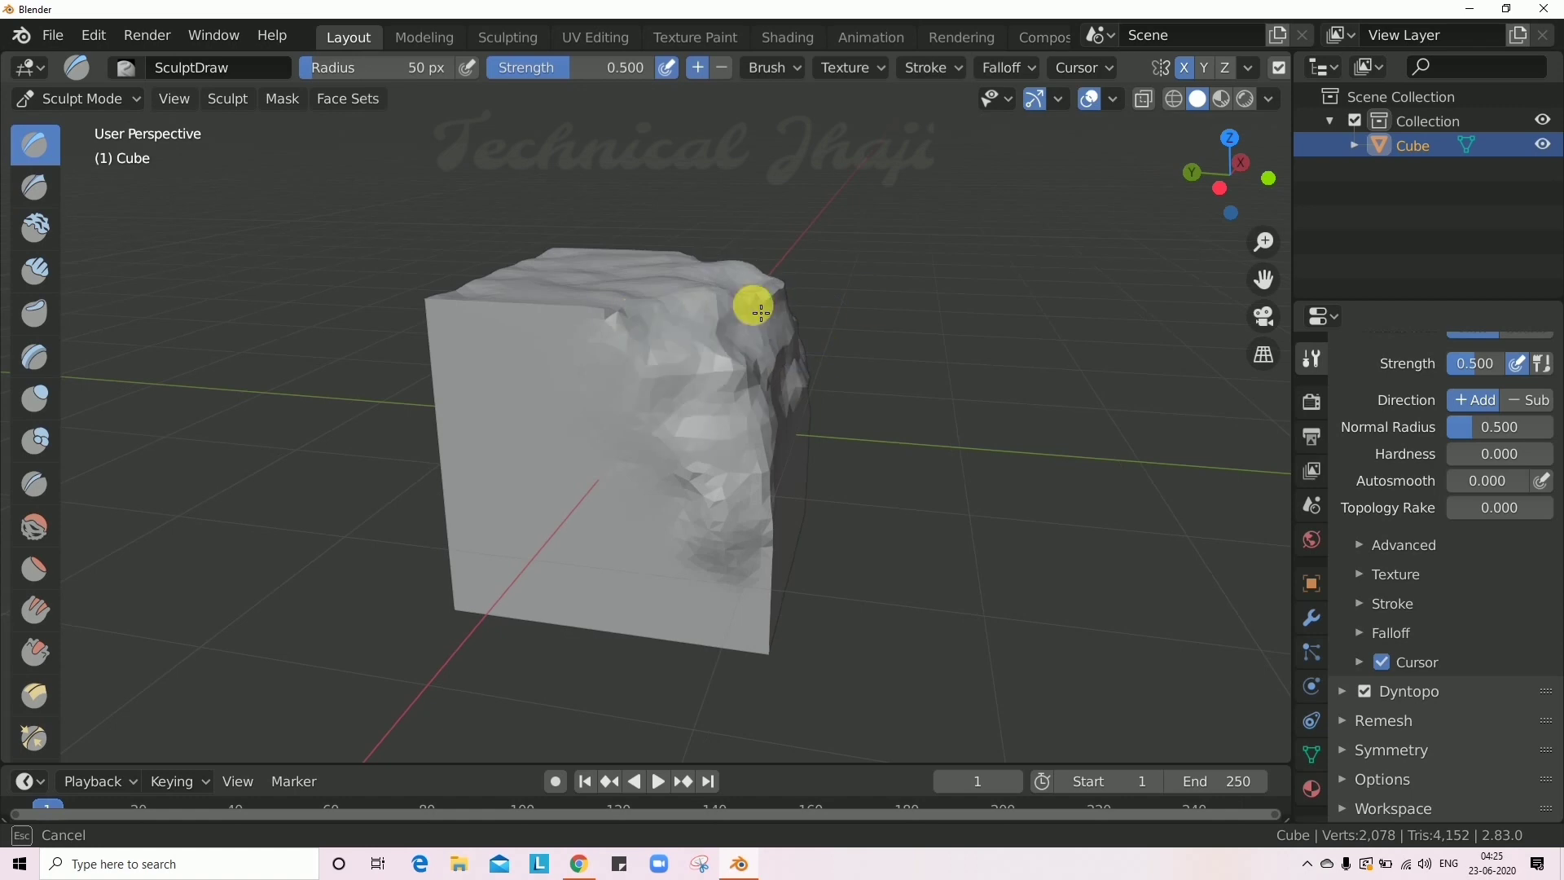
Soften the lumpy upper corner and its neighbouring faces with broad strokes, enlarging the brush radius to about 195 px.
{"action": "left_click_drag", "start_coordinate": [662, 278], "coordinate": [656, 275]}
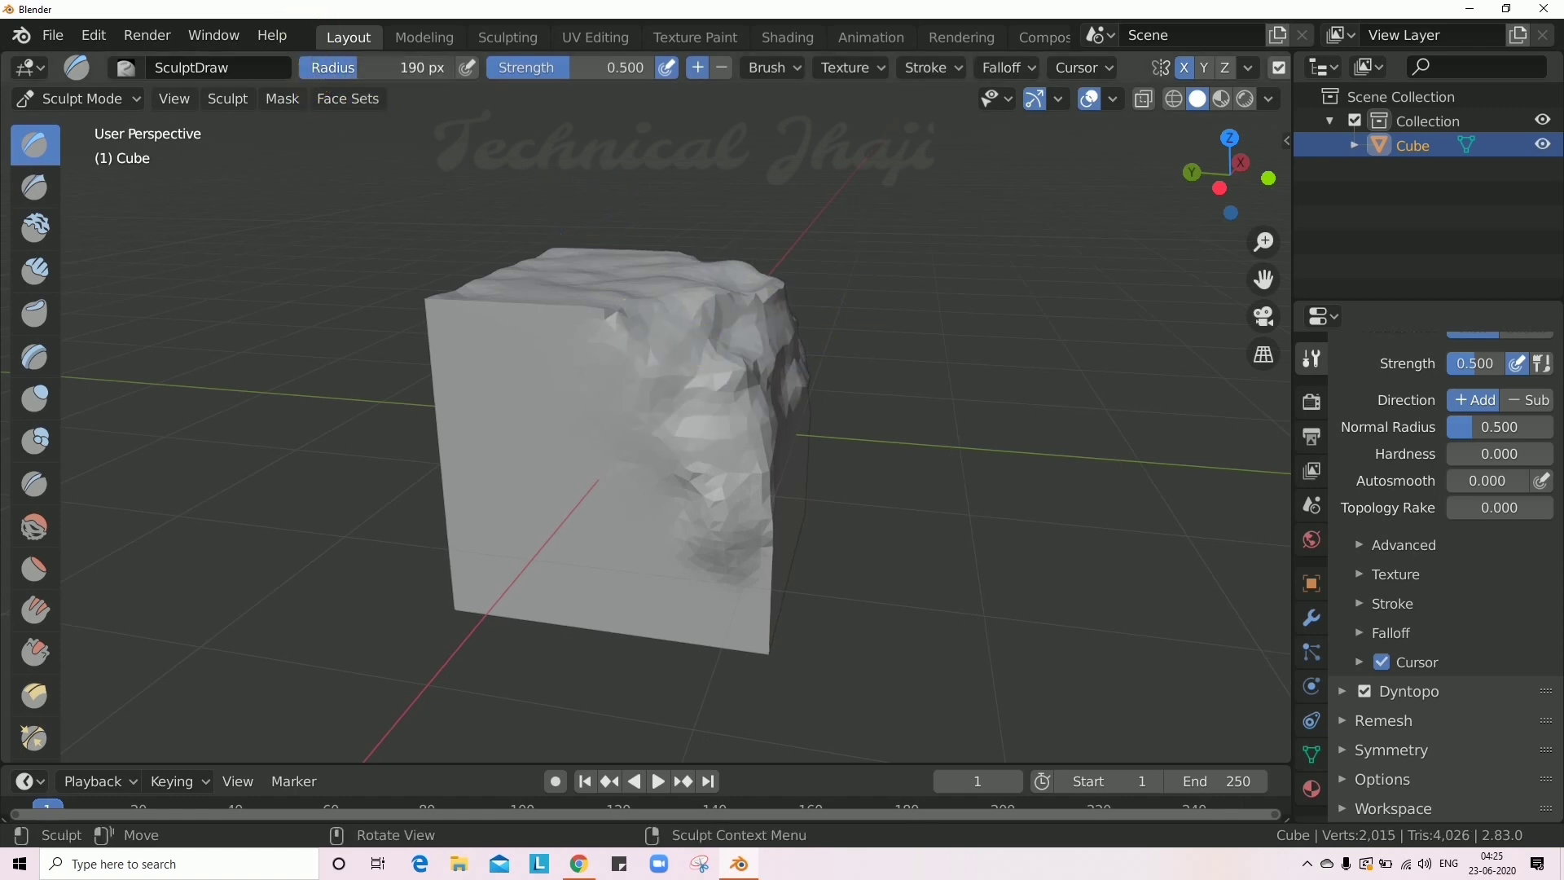
{"action": "mouse_move", "coordinate": [757, 301]}
{"action": "left_mouse_down"}
{"action": "mouse_move", "coordinate": [663, 418]}
{"action": "mouse_move", "coordinate": [761, 350]}
{"action": "mouse_move", "coordinate": [775, 307]}
{"action": "left_mouse_up"}
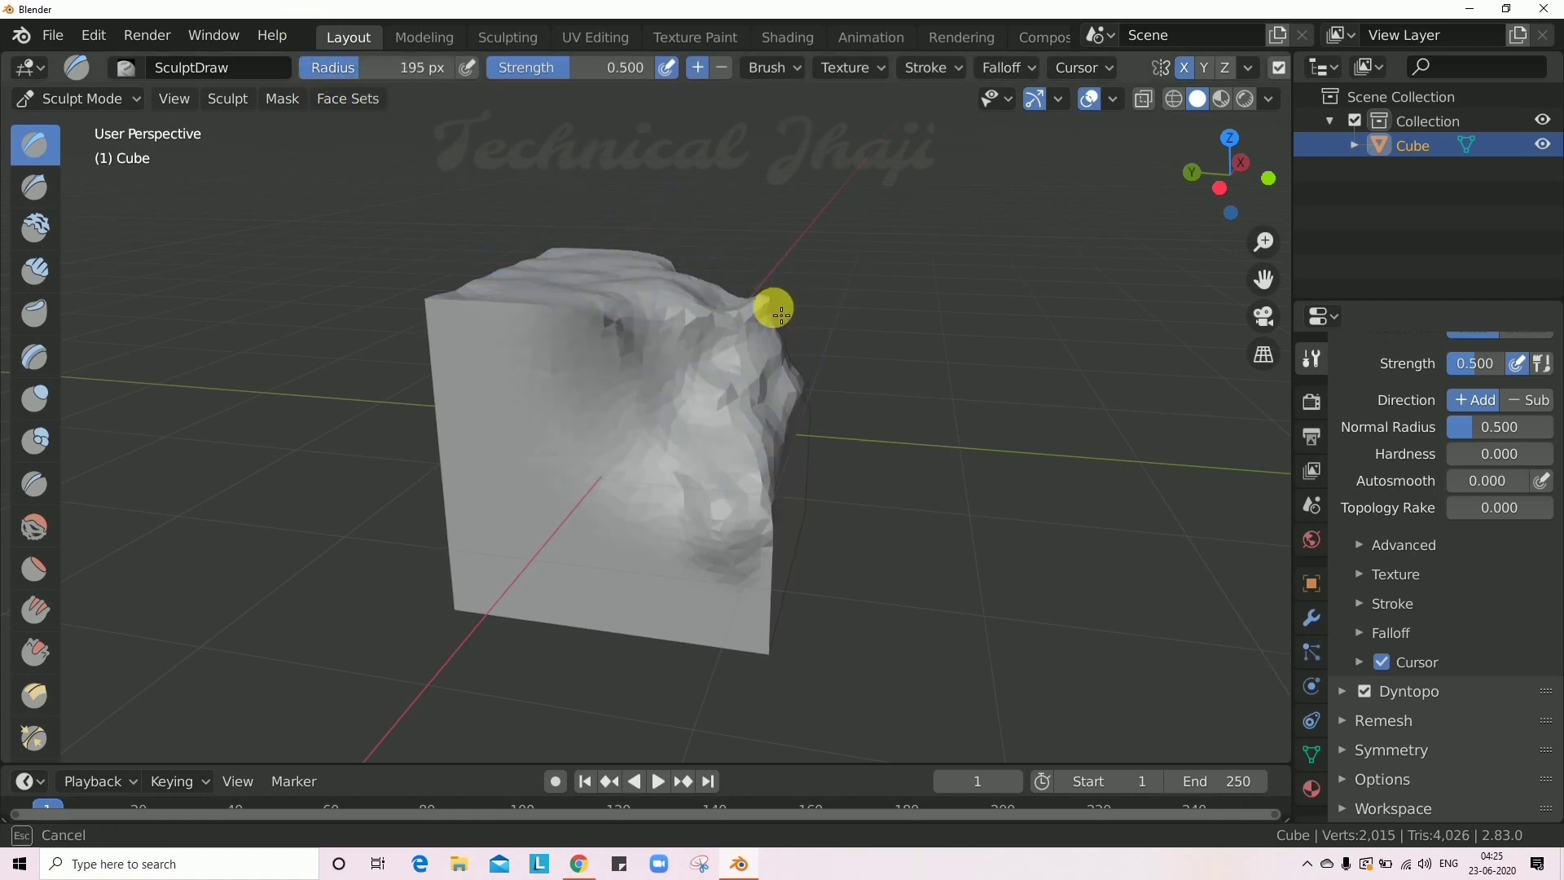
{"action": "middle_click_drag", "start_coordinate": [775, 307], "coordinate": [657, 349]}
{"action": "mouse_move", "coordinate": [657, 348]}
{"action": "left_mouse_down"}
{"action": "mouse_move", "coordinate": [698, 349]}
{"action": "mouse_move", "coordinate": [622, 391]}
{"action": "mouse_move", "coordinate": [695, 361]}
{"action": "left_mouse_up"}
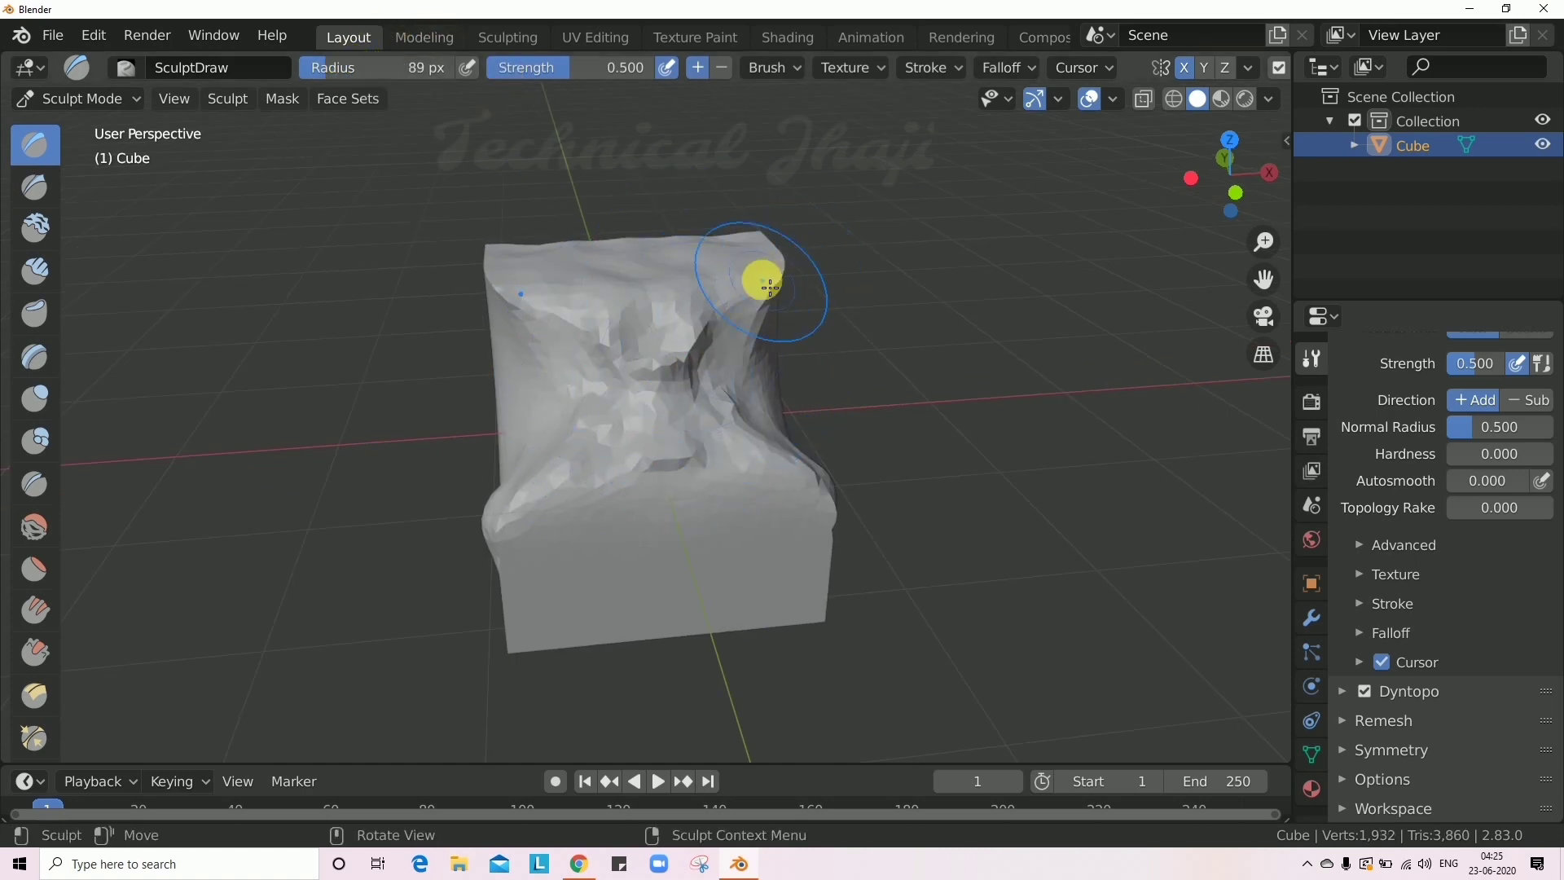
Reshape the cube's top edges and upper side faces into softer slopes with the brush at radius 89 px.
{"action": "left_click_drag", "start_coordinate": [770, 286], "coordinate": [772, 345]}
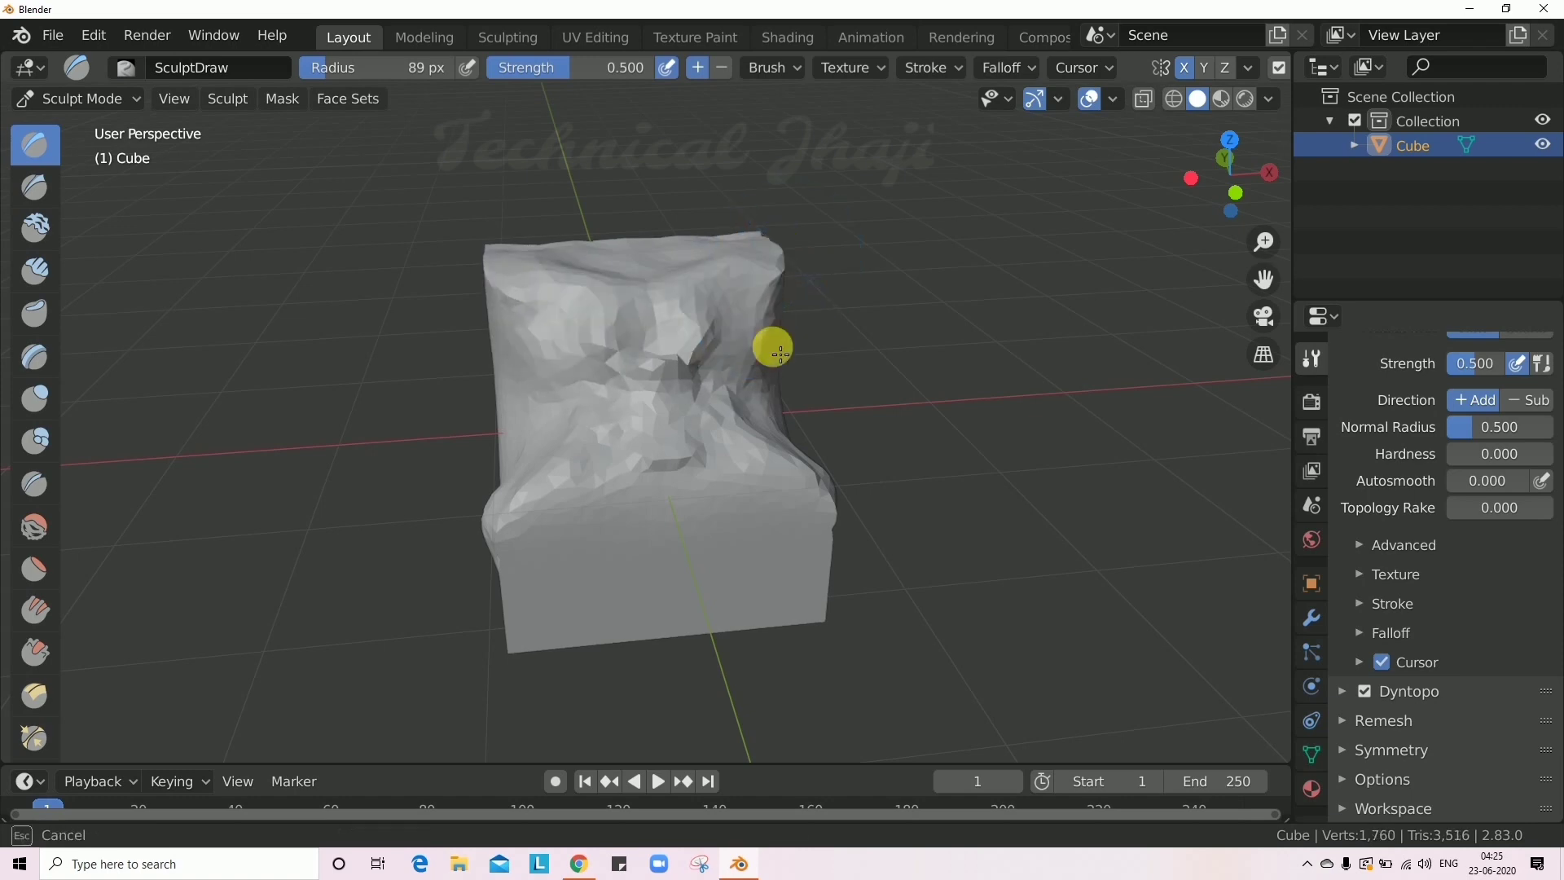
{"action": "middle_click_drag", "start_coordinate": [869, 279], "coordinate": [778, 305]}
{"action": "left_click_drag", "start_coordinate": [772, 383], "coordinate": [769, 405]}
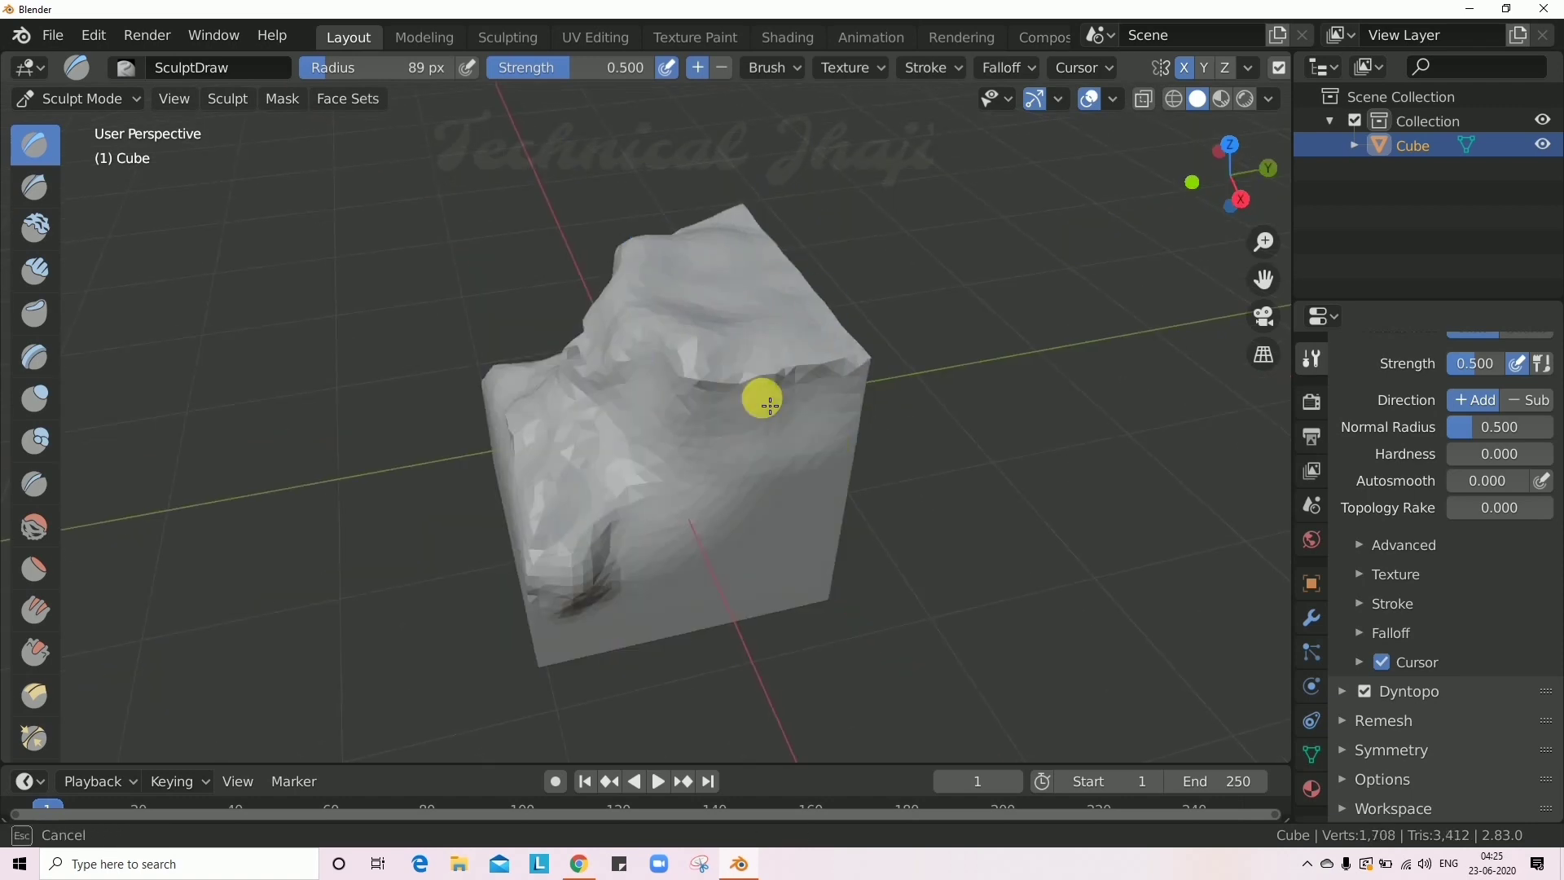
{"action": "middle_click_drag", "start_coordinate": [901, 364], "coordinate": [829, 375]}
{"action": "left_click_drag", "start_coordinate": [764, 430], "coordinate": [796, 377]}
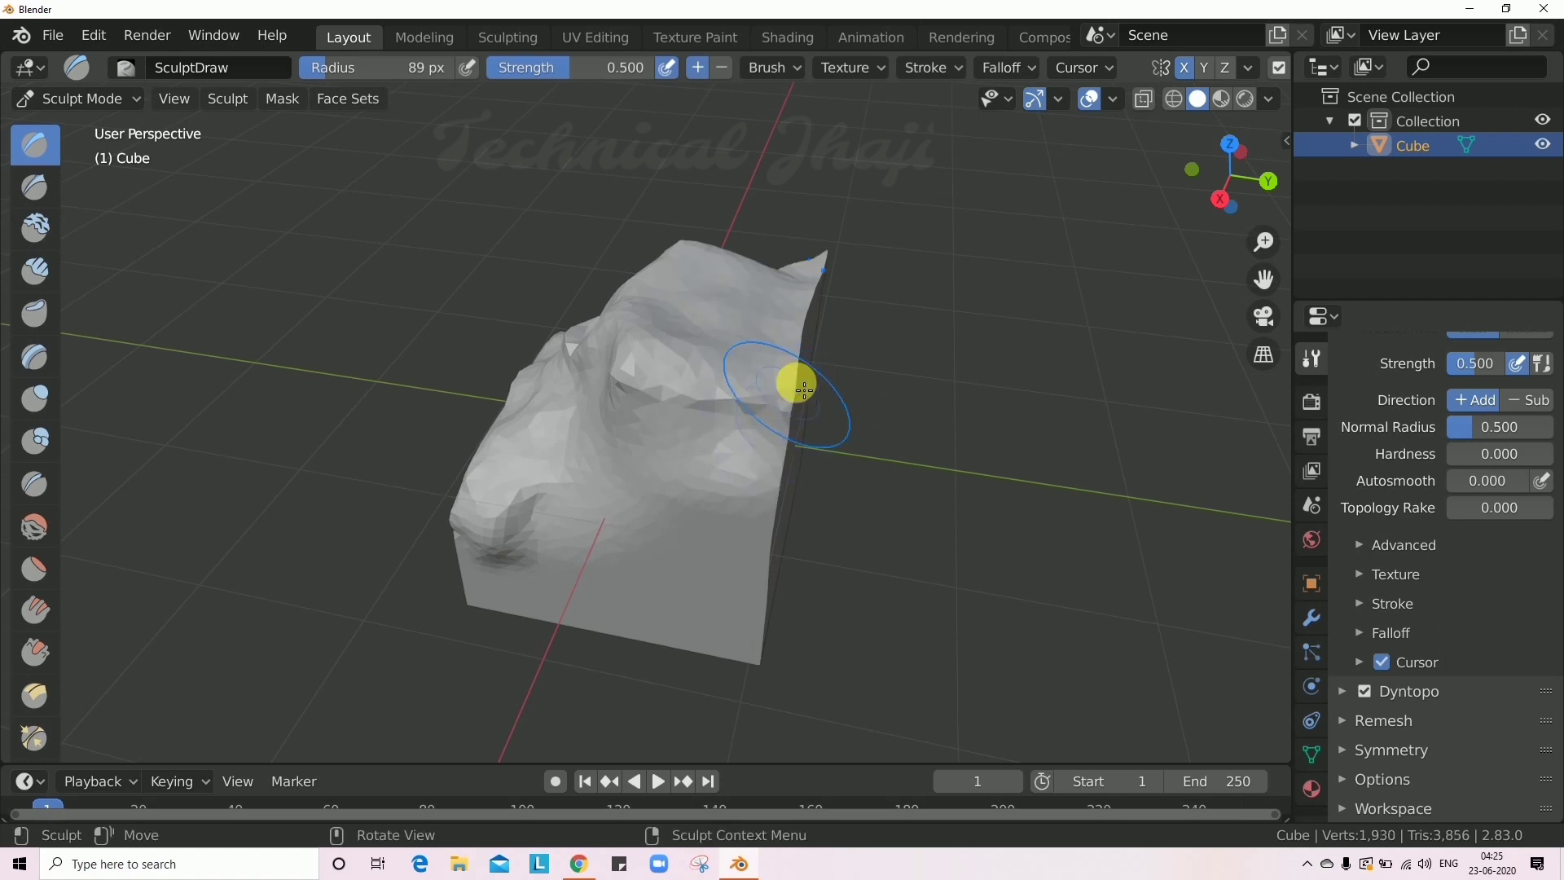
Work the 89 px Draw brush around the remaining sharp upper edges and sides to turn the block into a rounded mass.
{"action": "middle_click_drag", "start_coordinate": [880, 310], "coordinate": [846, 302]}
{"action": "mouse_move", "coordinate": [845, 301]}
{"action": "left_mouse_down"}
{"action": "mouse_move", "coordinate": [768, 342]}
{"action": "mouse_move", "coordinate": [774, 305]}
{"action": "mouse_move", "coordinate": [654, 397]}
{"action": "mouse_move", "coordinate": [722, 394]}
{"action": "left_mouse_up"}
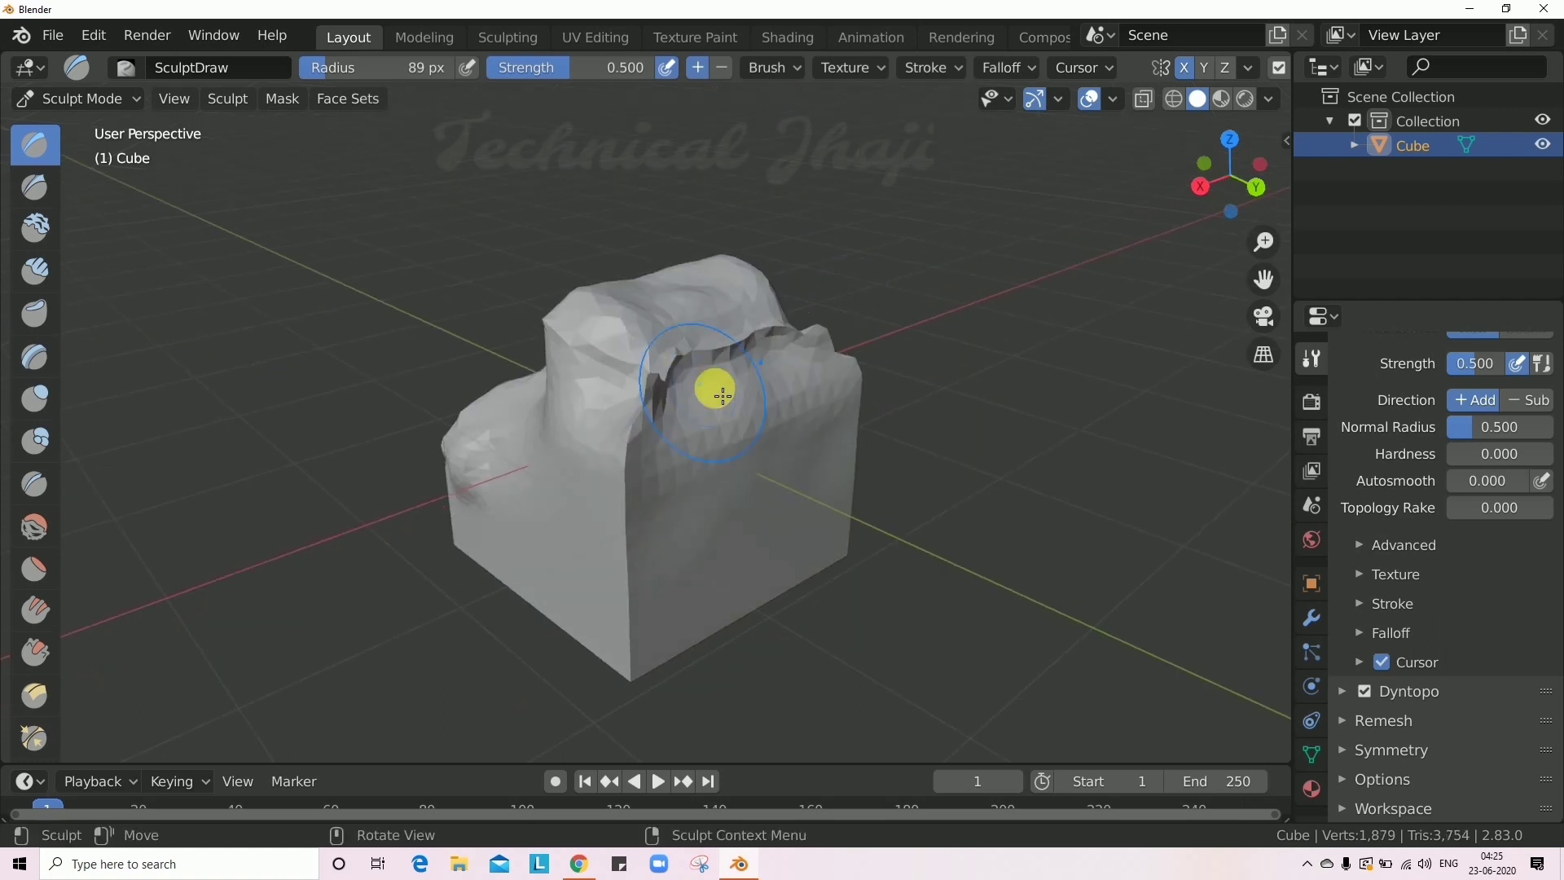
{"action": "middle_click_drag", "start_coordinate": [724, 395], "coordinate": [787, 380]}
{"action": "mouse_move", "coordinate": [764, 386]}
{"action": "left_mouse_down"}
{"action": "mouse_move", "coordinate": [748, 366]}
{"action": "mouse_move", "coordinate": [774, 314]}
{"action": "mouse_move", "coordinate": [717, 314]}
{"action": "left_mouse_up"}
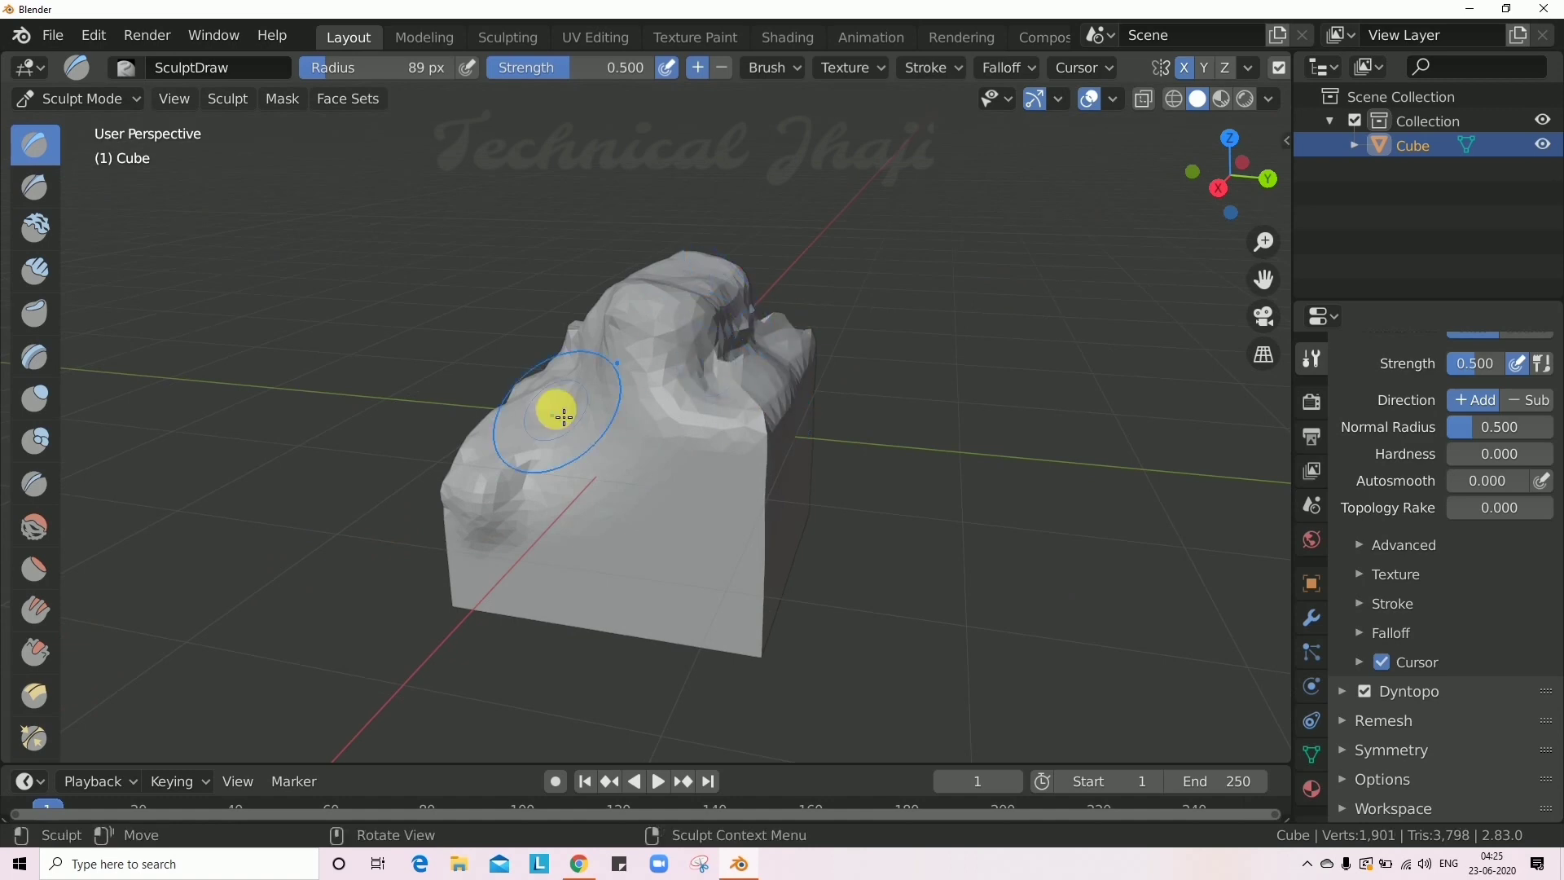
{"action": "mouse_move", "coordinate": [573, 427]}
{"action": "middle_mouse_down"}
{"action": "mouse_move", "coordinate": [702, 393]}
{"action": "mouse_move", "coordinate": [700, 351]}
{"action": "middle_mouse_up"}
{"action": "mouse_move", "coordinate": [646, 425]}
{"action": "left_mouse_down"}
{"action": "mouse_move", "coordinate": [690, 435]}
{"action": "mouse_move", "coordinate": [646, 496]}
{"action": "mouse_move", "coordinate": [699, 530]}
{"action": "mouse_move", "coordinate": [601, 391]}
{"action": "mouse_move", "coordinate": [691, 416]}
{"action": "mouse_move", "coordinate": [551, 353]}
{"action": "mouse_move", "coordinate": [653, 360]}
{"action": "left_mouse_up"}
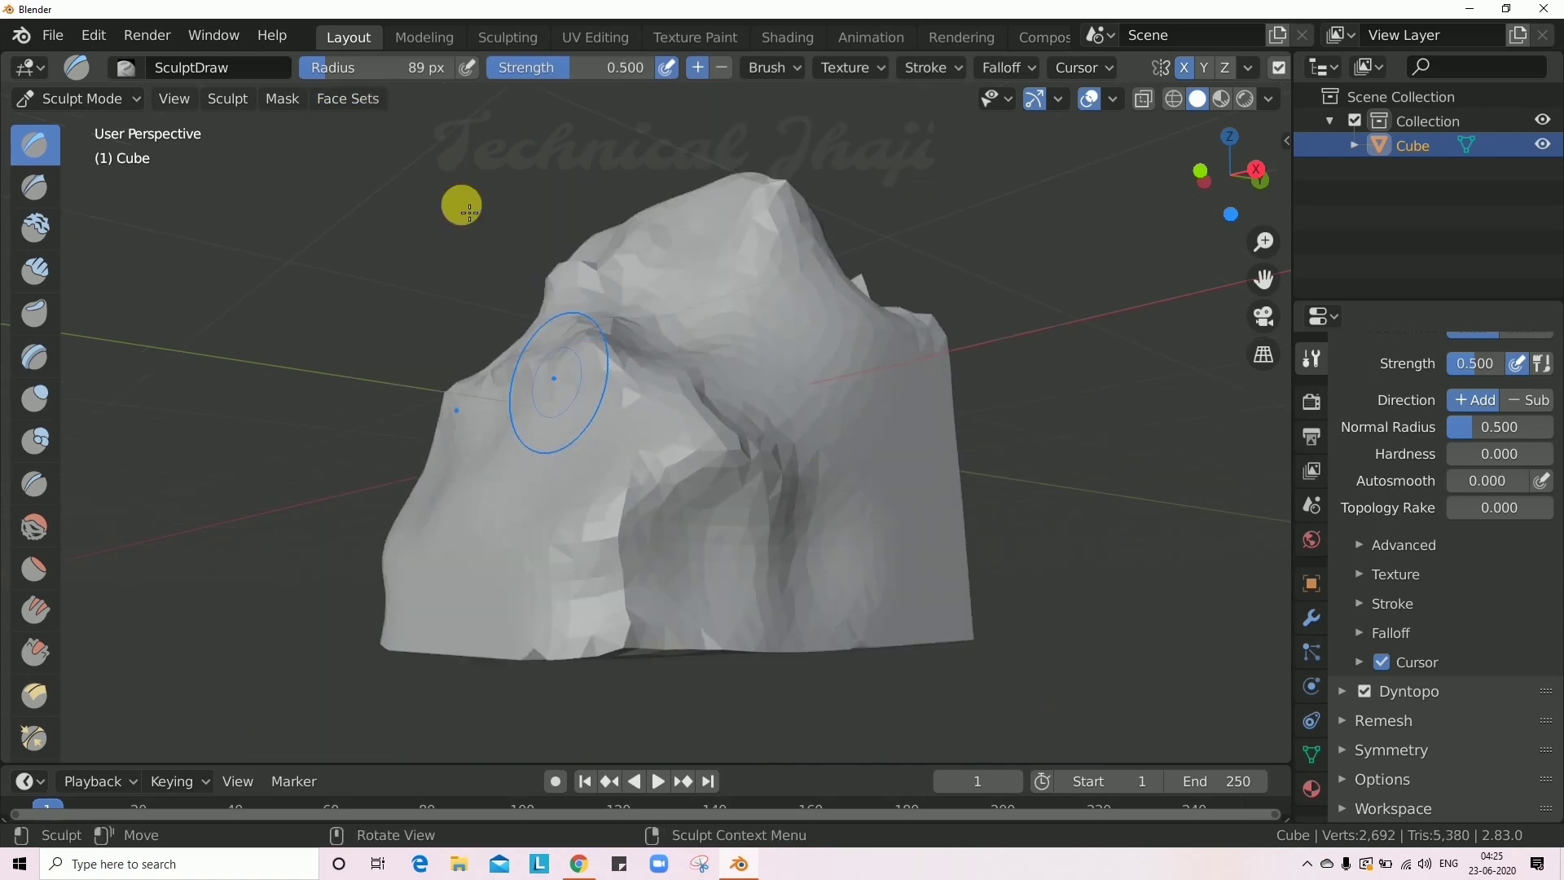
{"action": "mouse_move", "coordinate": [656, 336]}
{"action": "left_mouse_down"}
{"action": "mouse_move", "coordinate": [646, 374]}
{"action": "mouse_move", "coordinate": [552, 419]}
{"action": "mouse_move", "coordinate": [663, 413]}
{"action": "mouse_move", "coordinate": [582, 240]}
{"action": "mouse_move", "coordinate": [751, 220]}
{"action": "mouse_move", "coordinate": [598, 301]}
{"action": "left_mouse_up"}
Sculpt the underside, sides and back of the block with large Draw strokes at radius 223 px.
{"action": "mouse_move", "coordinate": [1075, 527]}
{"action": "middle_mouse_down"}
{"action": "mouse_move", "coordinate": [860, 503]}
{"action": "mouse_move", "coordinate": [833, 515]}
{"action": "middle_mouse_up"}
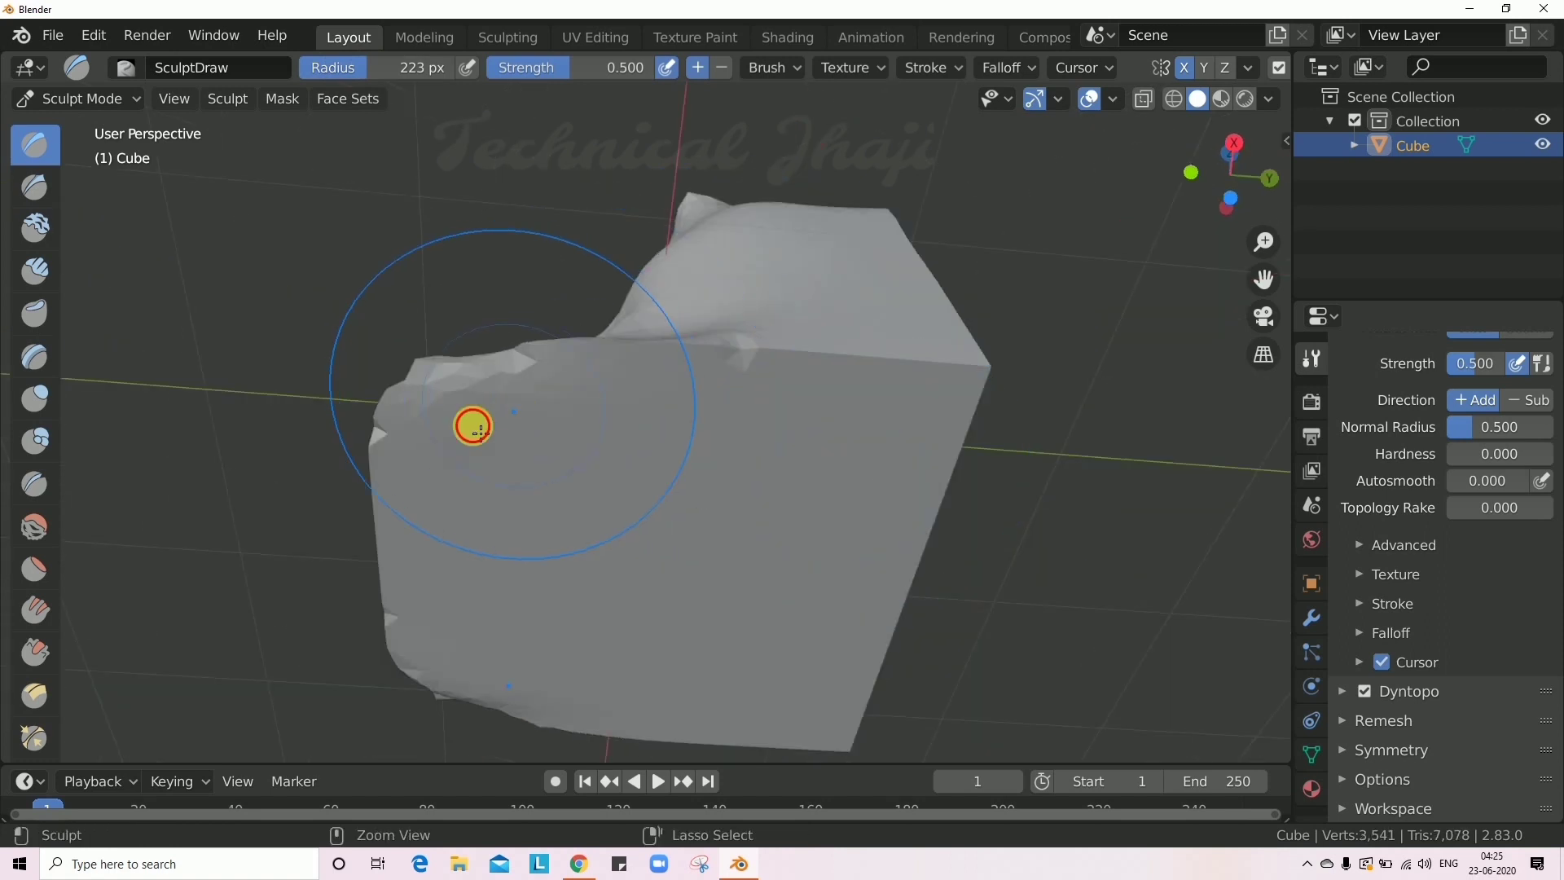
{"action": "mouse_move", "coordinate": [479, 431]}
{"action": "left_mouse_down"}
{"action": "mouse_move", "coordinate": [570, 497]}
{"action": "mouse_move", "coordinate": [535, 455]}
{"action": "left_mouse_up"}
{"action": "middle_click_drag", "start_coordinate": [615, 484], "coordinate": [748, 512]}
{"action": "mouse_move", "coordinate": [638, 511]}
{"action": "left_mouse_down"}
{"action": "mouse_move", "coordinate": [677, 524]}
{"action": "mouse_move", "coordinate": [622, 423]}
{"action": "mouse_move", "coordinate": [712, 486]}
{"action": "mouse_move", "coordinate": [722, 474]}
{"action": "left_mouse_up"}
{"action": "mouse_move", "coordinate": [722, 474]}
{"action": "middle_mouse_down"}
{"action": "mouse_move", "coordinate": [759, 548]}
{"action": "mouse_move", "coordinate": [741, 567]}
{"action": "middle_mouse_up"}
{"action": "mouse_move", "coordinate": [548, 582]}
{"action": "left_mouse_down"}
{"action": "mouse_move", "coordinate": [758, 646]}
{"action": "mouse_move", "coordinate": [654, 665]}
{"action": "mouse_move", "coordinate": [803, 663]}
{"action": "mouse_move", "coordinate": [545, 622]}
{"action": "mouse_move", "coordinate": [570, 620]}
{"action": "left_mouse_up"}
{"action": "mouse_move", "coordinate": [988, 626]}
{"action": "middle_mouse_down"}
{"action": "mouse_move", "coordinate": [828, 619]}
{"action": "mouse_move", "coordinate": [845, 632]}
{"action": "middle_mouse_up"}
{"action": "mouse_move", "coordinate": [845, 632]}
{"action": "left_mouse_down"}
{"action": "mouse_move", "coordinate": [775, 646]}
{"action": "mouse_move", "coordinate": [677, 623]}
{"action": "mouse_move", "coordinate": [796, 643]}
{"action": "mouse_move", "coordinate": [747, 660]}
{"action": "mouse_move", "coordinate": [611, 541]}
{"action": "mouse_move", "coordinate": [949, 367]}
{"action": "mouse_move", "coordinate": [722, 392]}
{"action": "mouse_move", "coordinate": [695, 300]}
{"action": "mouse_move", "coordinate": [925, 276]}
{"action": "mouse_move", "coordinate": [929, 414]}
{"action": "left_mouse_up"}
{"action": "middle_click_drag", "start_coordinate": [929, 414], "coordinate": [869, 412]}
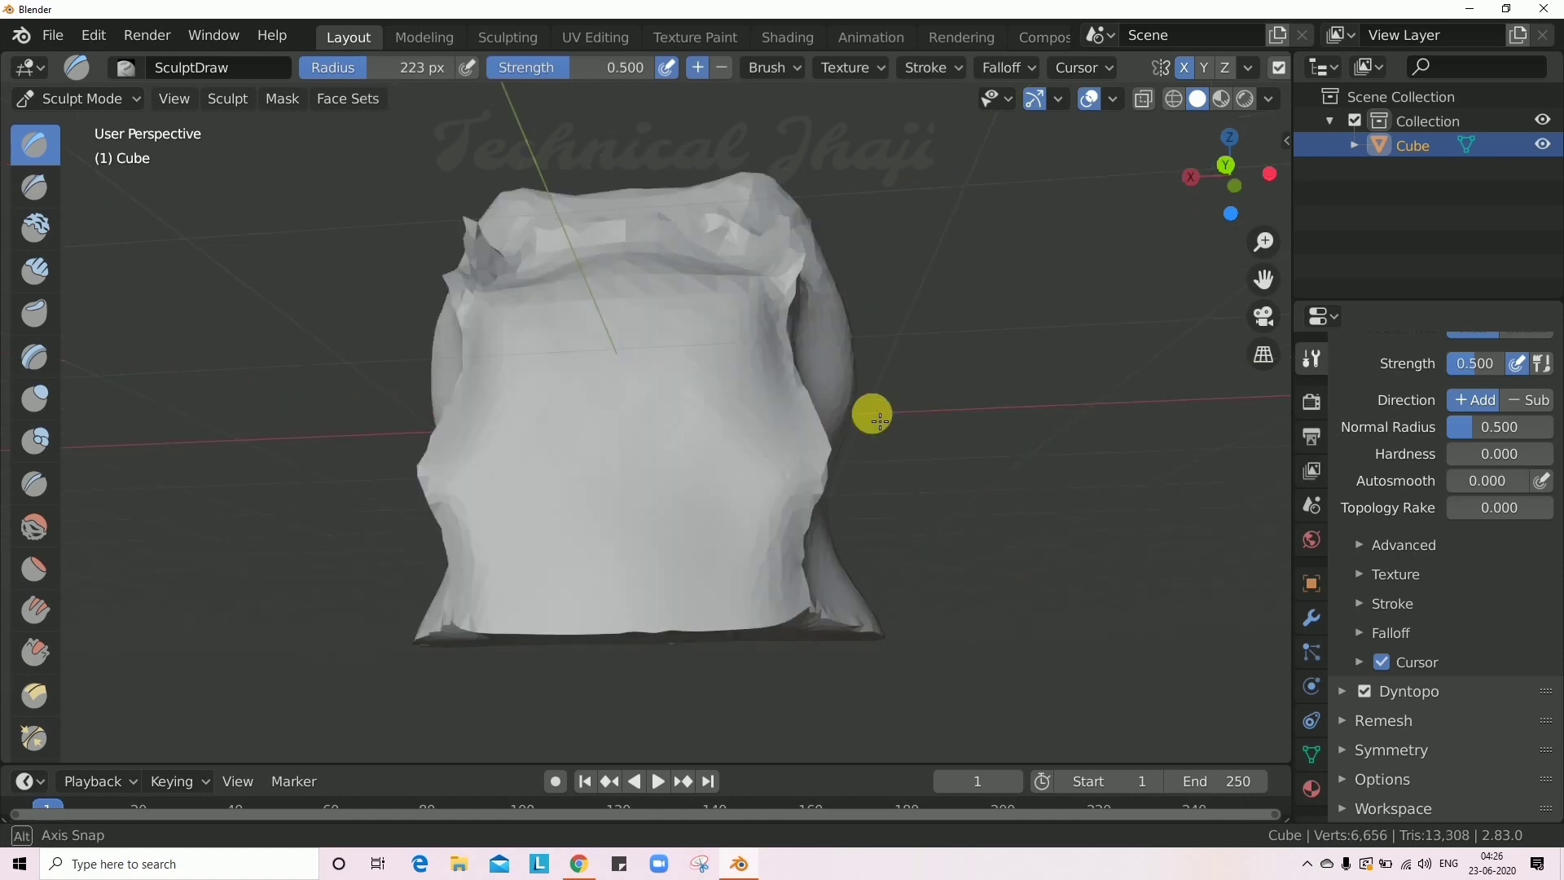
{"action": "mouse_move", "coordinate": [869, 412]}
{"action": "left_mouse_down"}
{"action": "mouse_move", "coordinate": [733, 492]}
{"action": "mouse_move", "coordinate": [710, 282]}
{"action": "mouse_move", "coordinate": [717, 534]}
{"action": "mouse_move", "coordinate": [852, 622]}
{"action": "mouse_move", "coordinate": [605, 502]}
{"action": "mouse_move", "coordinate": [622, 576]}
{"action": "left_mouse_up"}
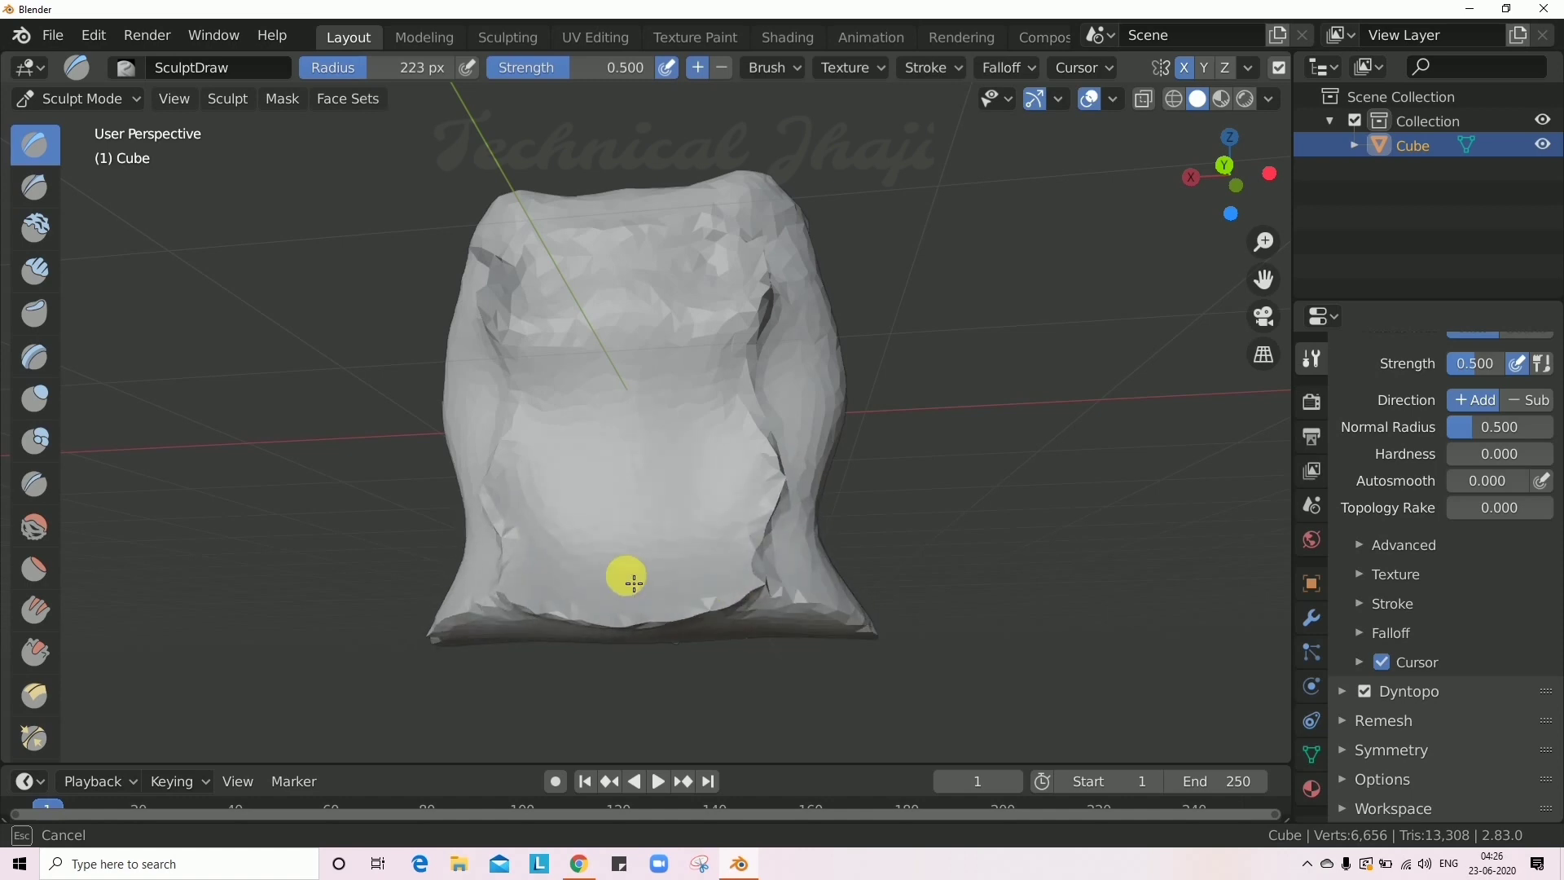
Even out the form's sides and front into a tall head shape with a flared base, using the 223 px brush.
{"action": "mouse_move", "coordinate": [622, 576]}
{"action": "middle_mouse_down"}
{"action": "mouse_move", "coordinate": [716, 457]}
{"action": "mouse_move", "coordinate": [667, 496]}
{"action": "mouse_move", "coordinate": [700, 486]}
{"action": "middle_mouse_up"}
{"action": "left_click_drag", "start_coordinate": [700, 486], "coordinate": [778, 515]}
{"action": "middle_click_drag", "start_coordinate": [931, 540], "coordinate": [770, 507]}
{"action": "mouse_move", "coordinate": [640, 405]}
{"action": "left_mouse_down"}
{"action": "mouse_move", "coordinate": [646, 524]}
{"action": "mouse_move", "coordinate": [821, 541]}
{"action": "left_mouse_up"}
{"action": "mouse_move", "coordinate": [821, 541]}
{"action": "middle_mouse_down"}
{"action": "mouse_move", "coordinate": [646, 576]}
{"action": "mouse_move", "coordinate": [608, 485]}
{"action": "middle_mouse_up"}
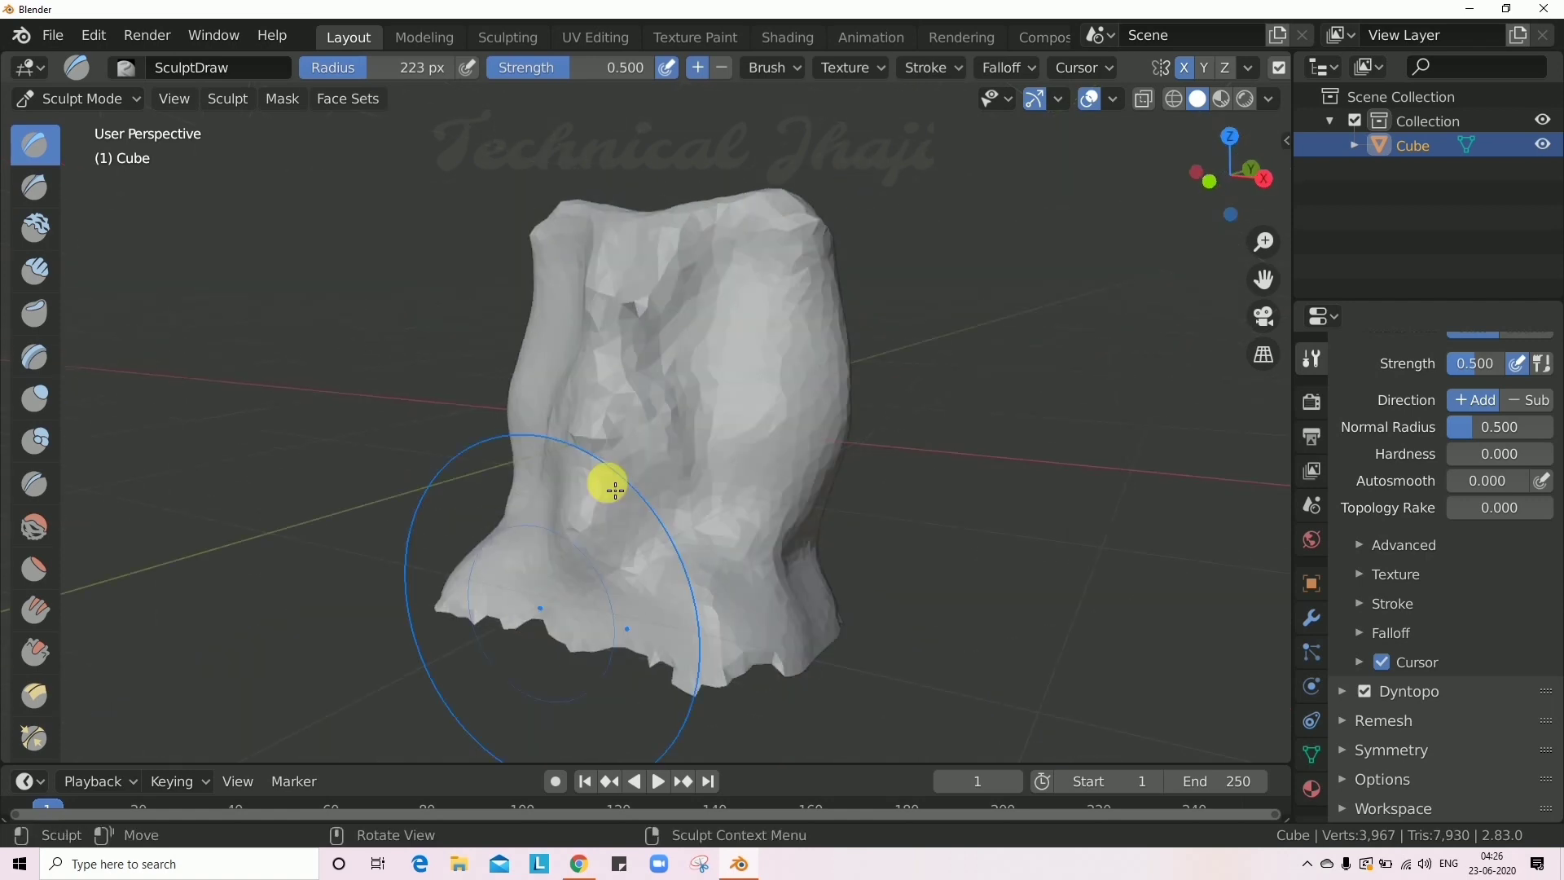
{"action": "mouse_move", "coordinate": [608, 485]}
{"action": "left_mouse_down"}
{"action": "mouse_move", "coordinate": [639, 394]}
{"action": "mouse_move", "coordinate": [548, 443]}
{"action": "mouse_move", "coordinate": [609, 518]}
{"action": "mouse_move", "coordinate": [628, 383]}
{"action": "left_mouse_up"}
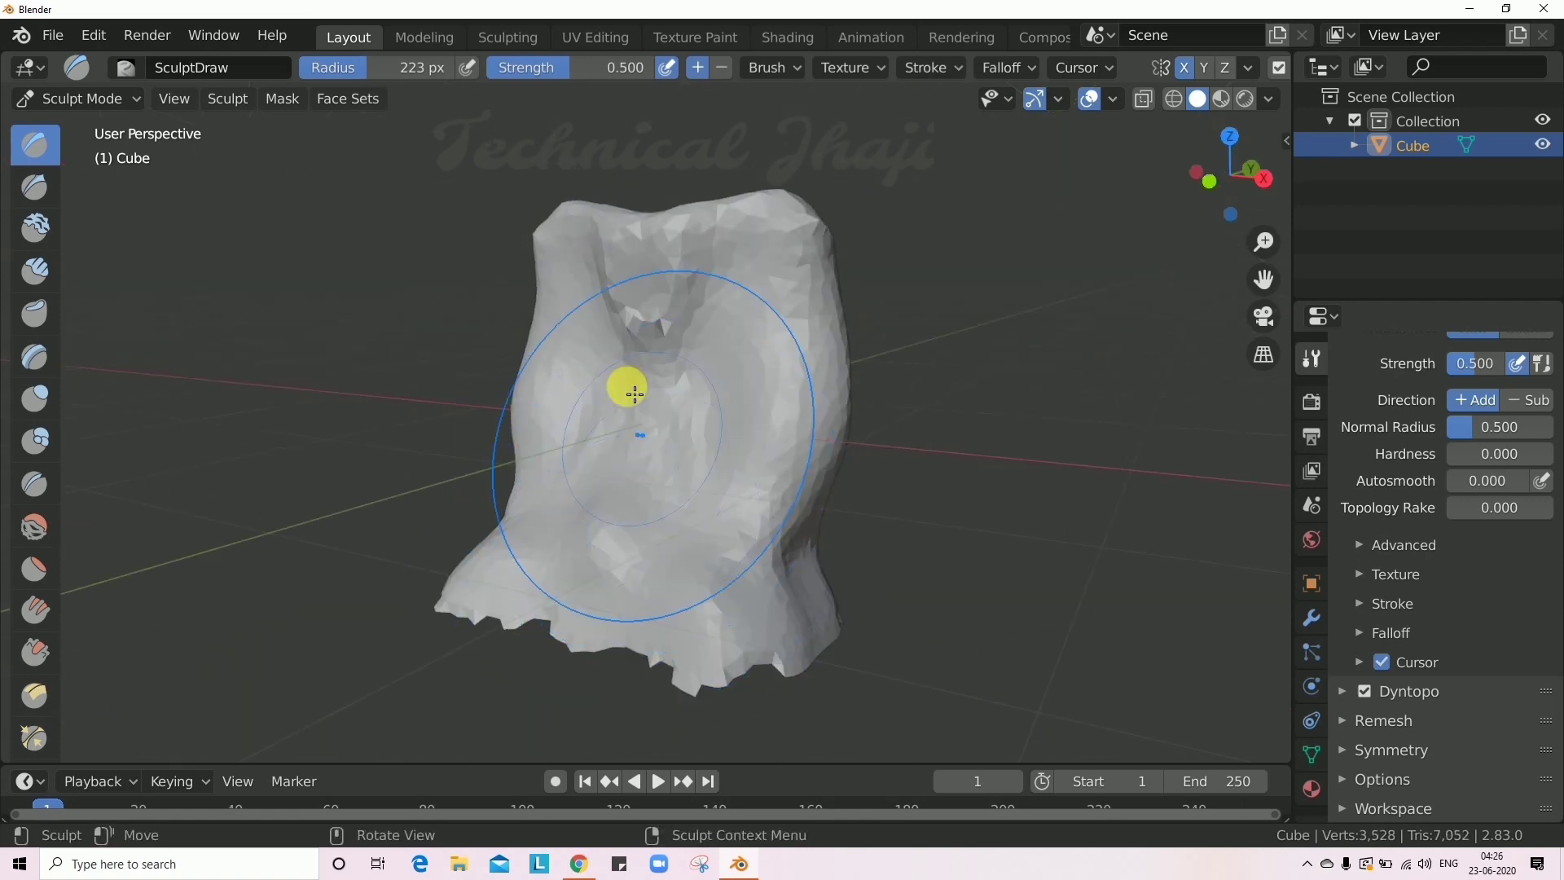
Switch the Draw brush to Subtract and carve two symmetrical eye sockets into the front at radius 86 px.
{"action": "scroll", "coordinate": [587, 286], "scroll_direction": "up", "scroll_amount": 5}
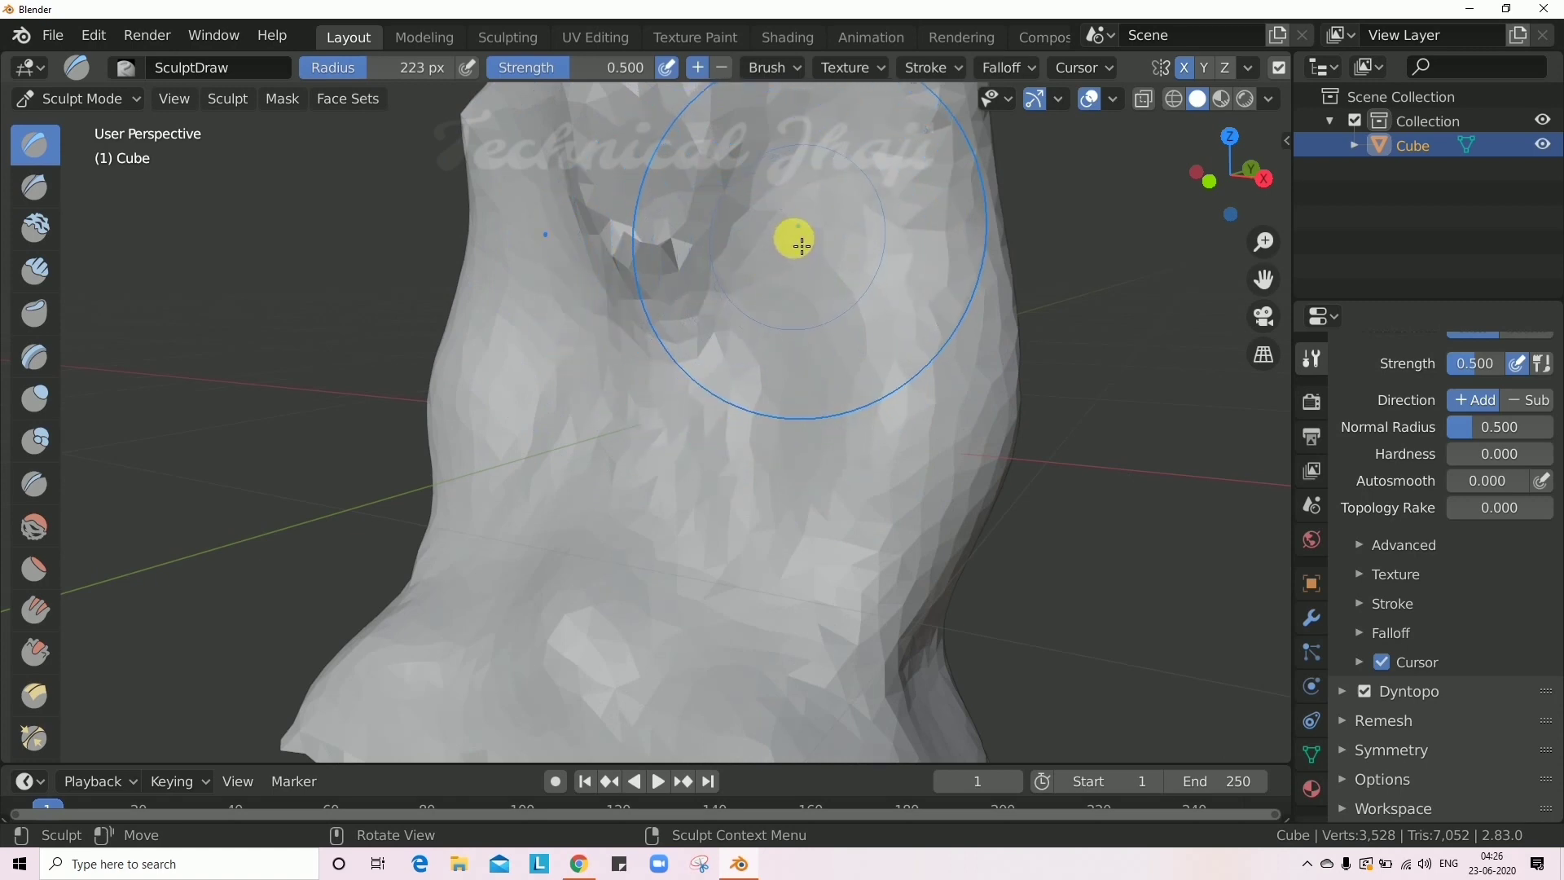
{"action": "left_click", "coordinate": [720, 67]}
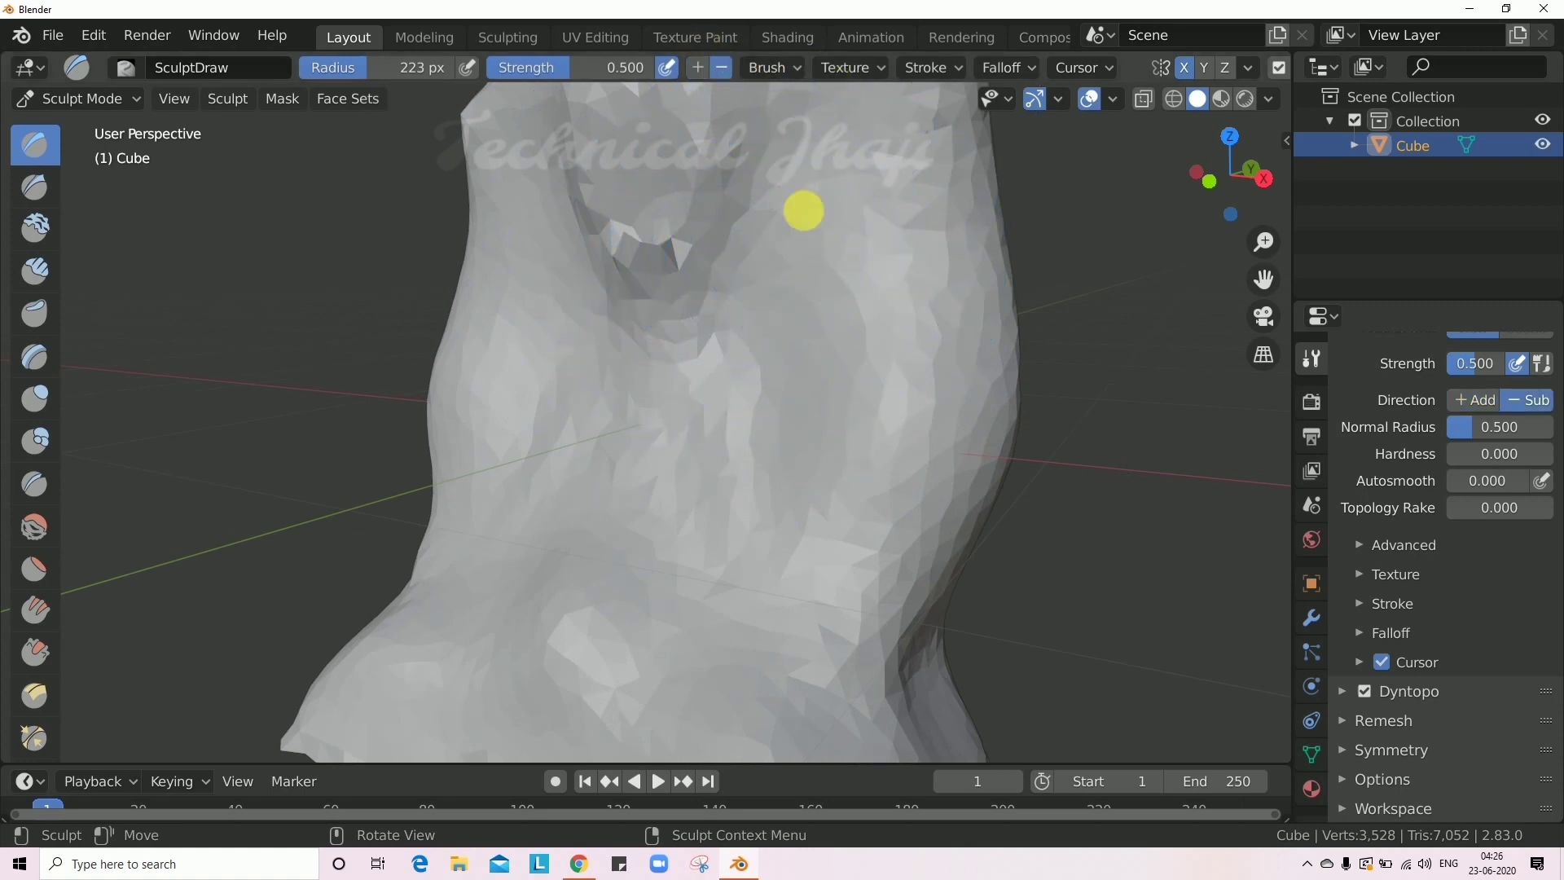
{"action": "mouse_move", "coordinate": [800, 237]}
{"action": "left_mouse_down"}
{"action": "mouse_move", "coordinate": [828, 272]}
{"action": "mouse_move", "coordinate": [657, 303]}
{"action": "left_mouse_up"}
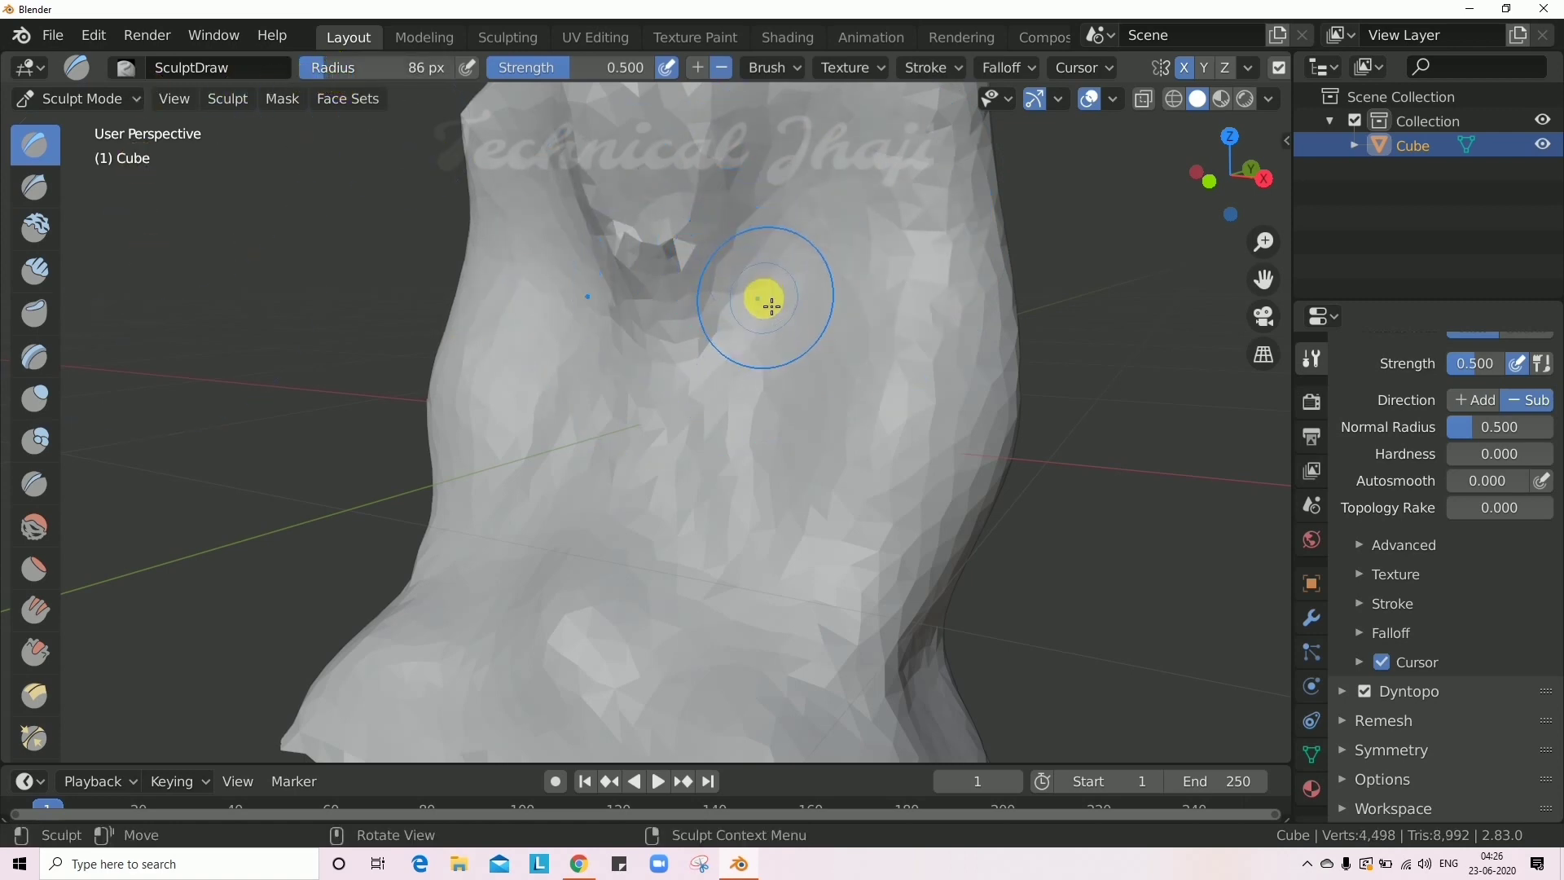
{"action": "mouse_move", "coordinate": [779, 302]}
{"action": "left_mouse_down"}
{"action": "mouse_move", "coordinate": [663, 262]}
{"action": "mouse_move", "coordinate": [724, 270]}
{"action": "mouse_move", "coordinate": [771, 309]}
{"action": "left_mouse_up"}
{"action": "scroll", "coordinate": [774, 319], "scroll_direction": "up", "scroll_amount": 2}
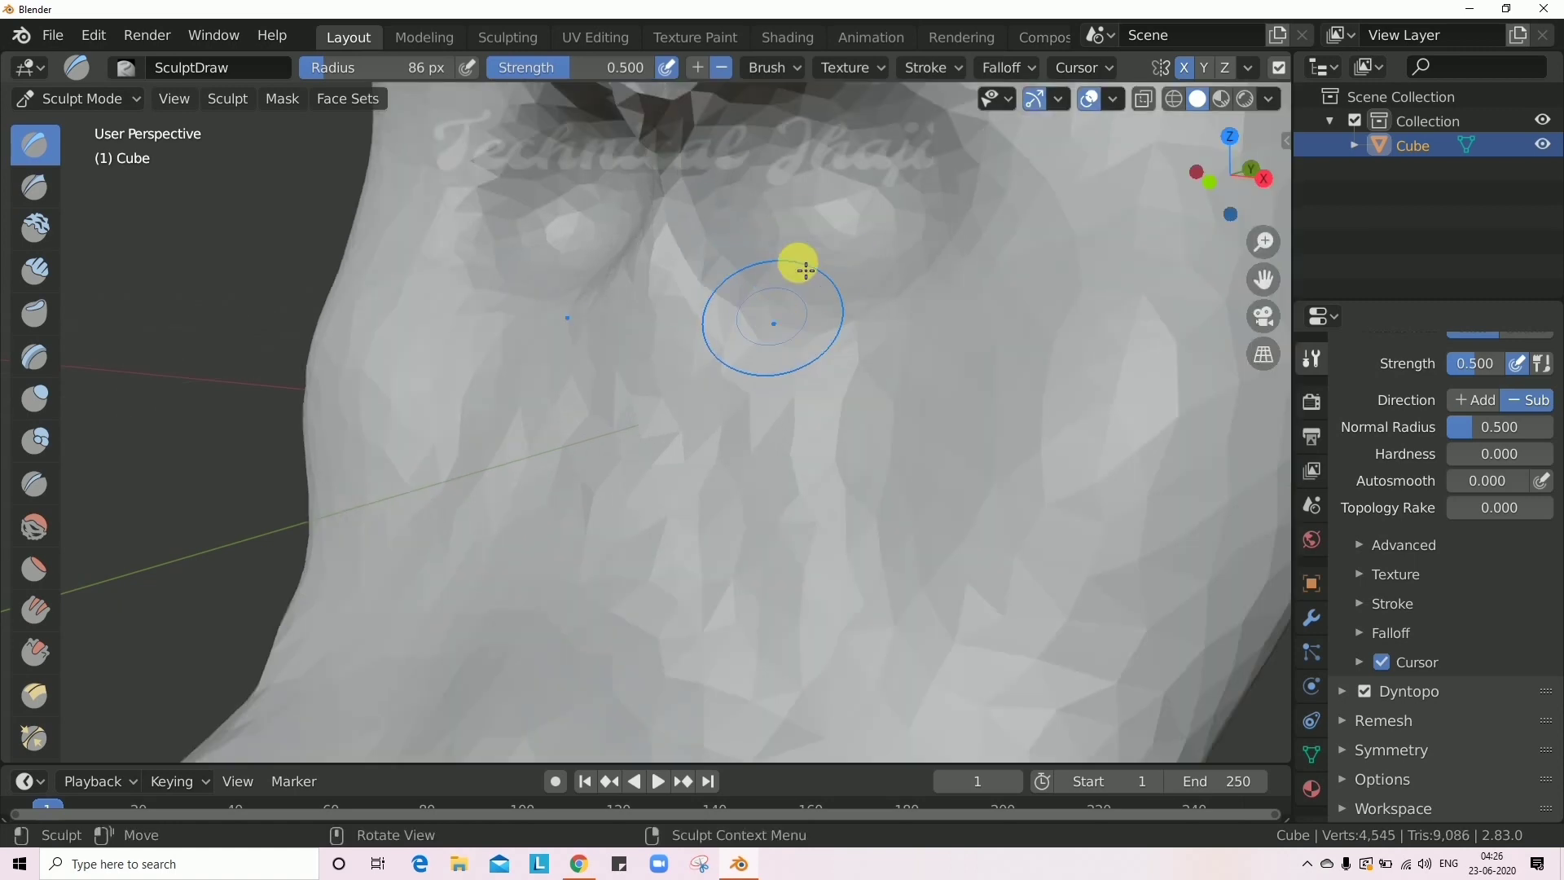
{"action": "left_click_drag", "start_coordinate": [827, 210], "coordinate": [783, 240]}
{"action": "scroll", "coordinate": [824, 285], "scroll_direction": "down", "scroll_amount": 5}
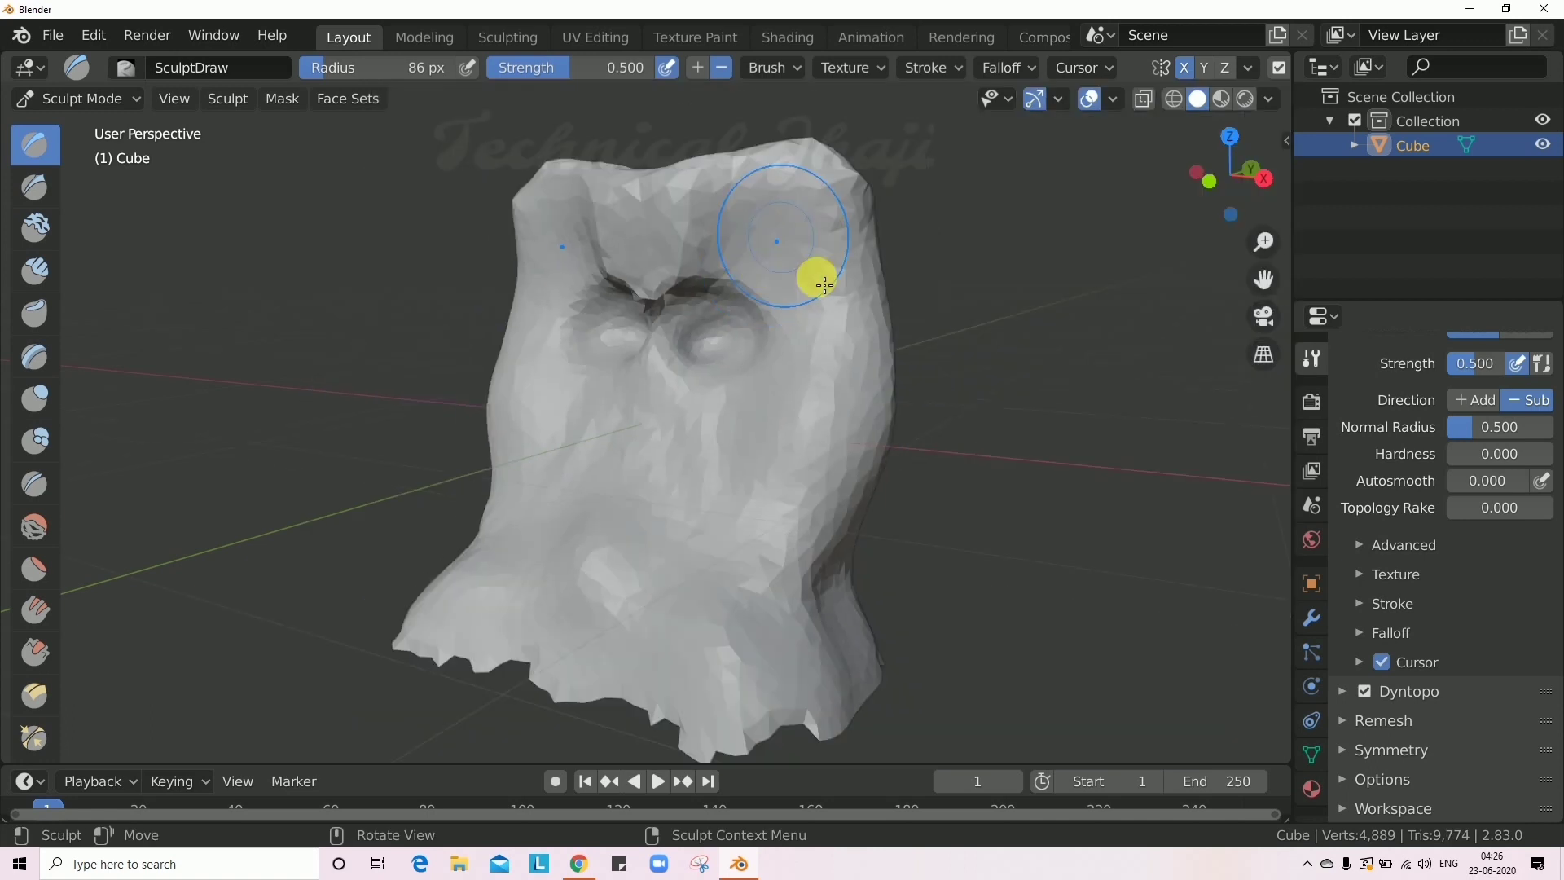
{"action": "scroll", "coordinate": [778, 393], "scroll_direction": "down", "scroll_amount": 1}
{"action": "middle_click_drag", "start_coordinate": [779, 393], "coordinate": [822, 391]}
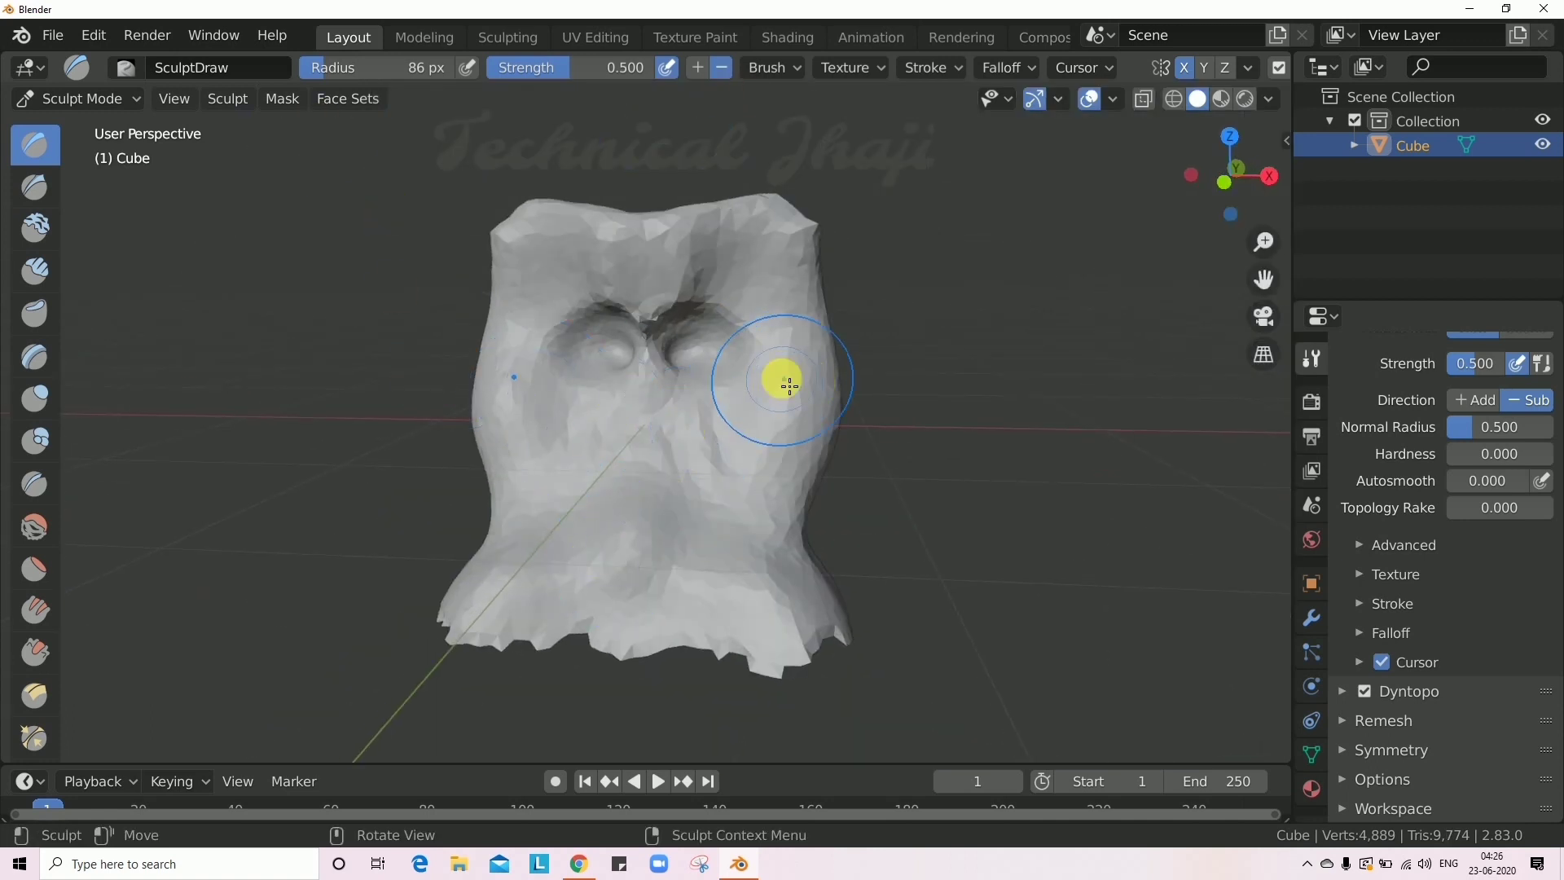
Cut a small dent for the nose below the eye sockets with the Draw Sharp brush at radius 86 px.
{"action": "scroll", "coordinate": [665, 430], "scroll_direction": "up", "scroll_amount": 3}
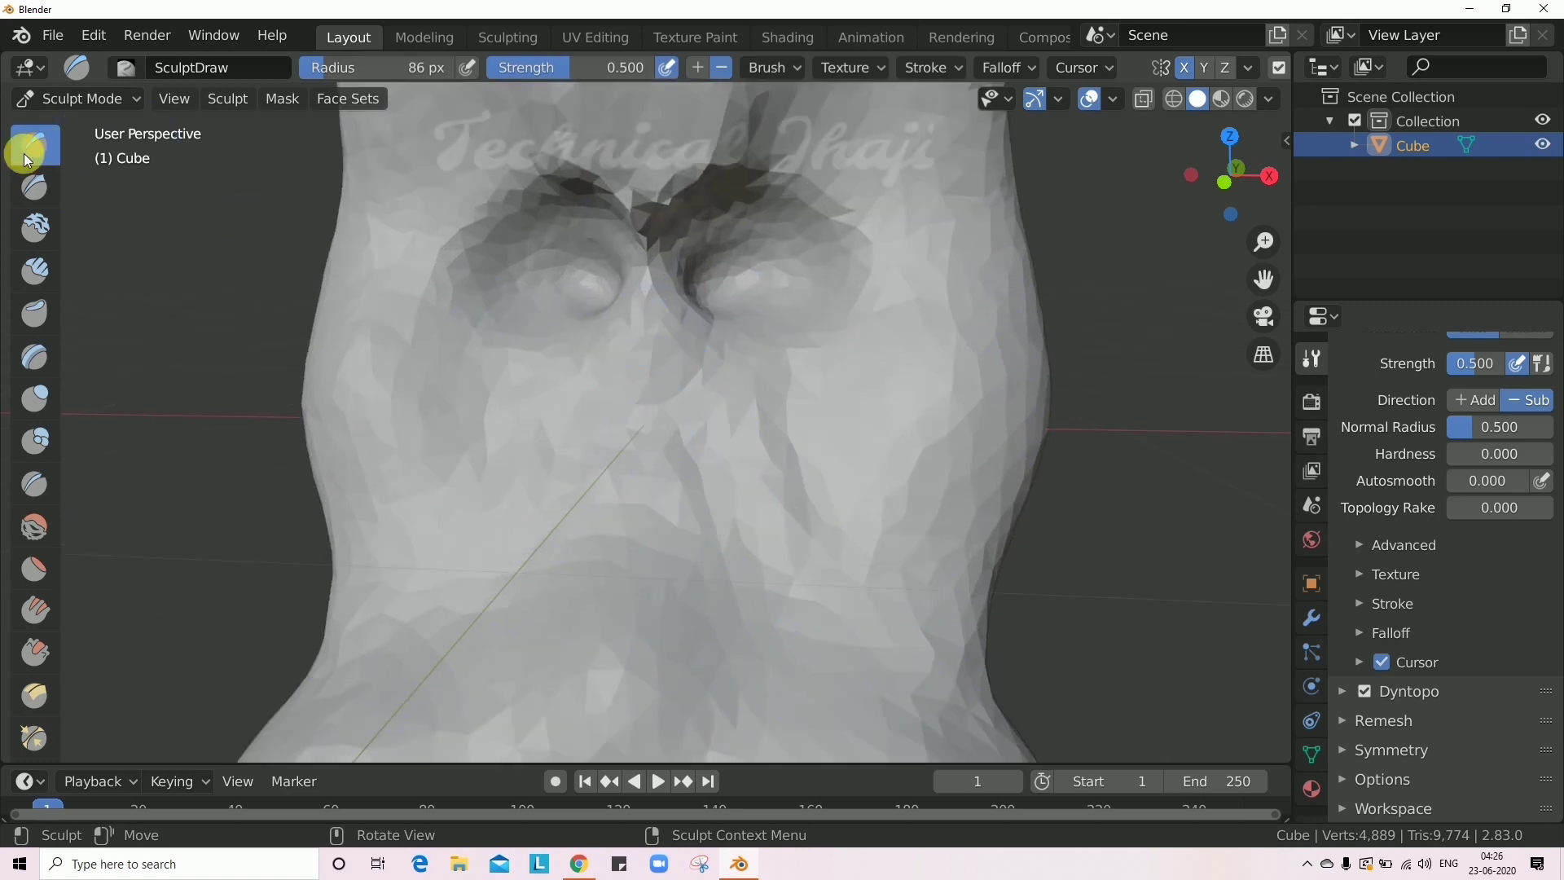
{"action": "left_click", "coordinate": [37, 185]}
{"action": "mouse_move", "coordinate": [629, 408]}
{"action": "left_mouse_down"}
{"action": "mouse_move", "coordinate": [661, 470]}
{"action": "mouse_move", "coordinate": [671, 451]}
{"action": "left_mouse_up"}
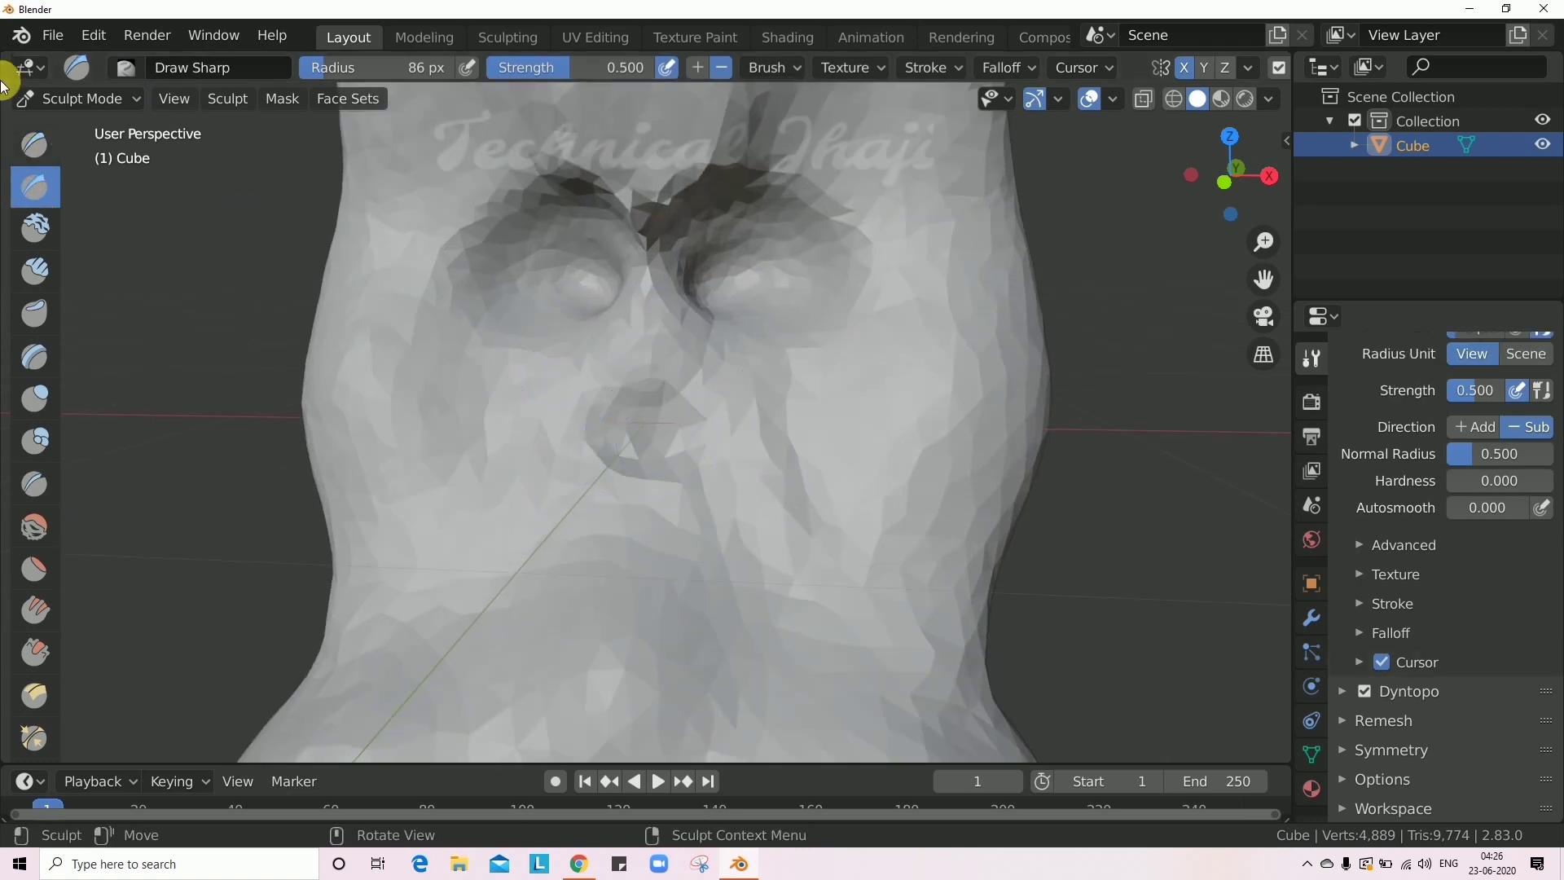
Deepen the nose dent into a rounded hole with the subtracting Draw brush at radius 86 px.
{"action": "left_click", "coordinate": [29, 145]}
{"action": "scroll", "coordinate": [649, 453], "scroll_direction": "up", "scroll_amount": 6}
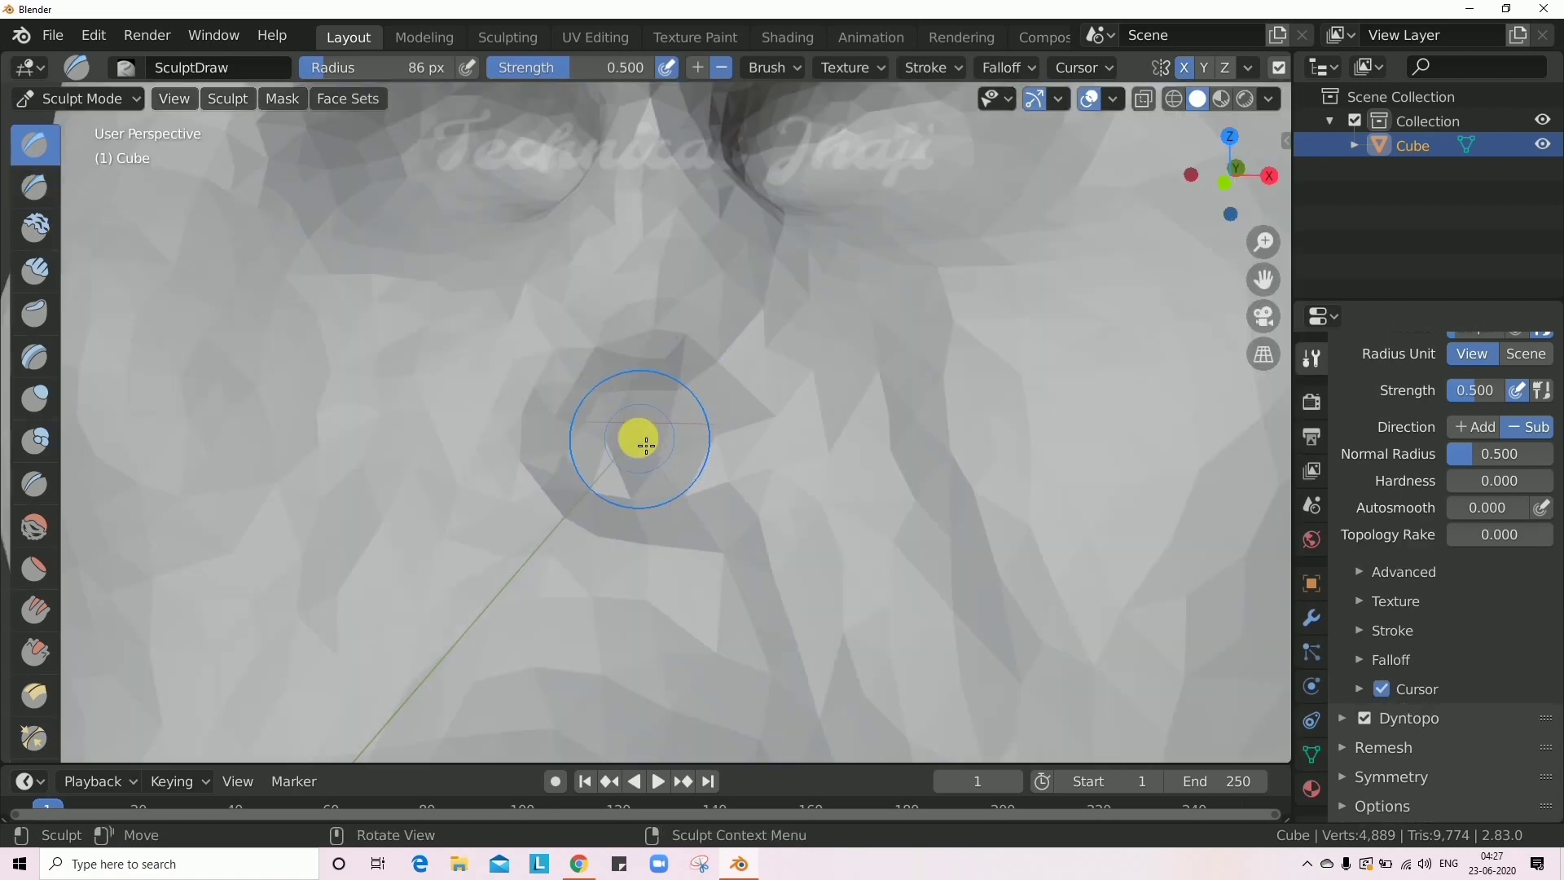
{"action": "left_click_drag", "start_coordinate": [587, 465], "coordinate": [639, 478]}
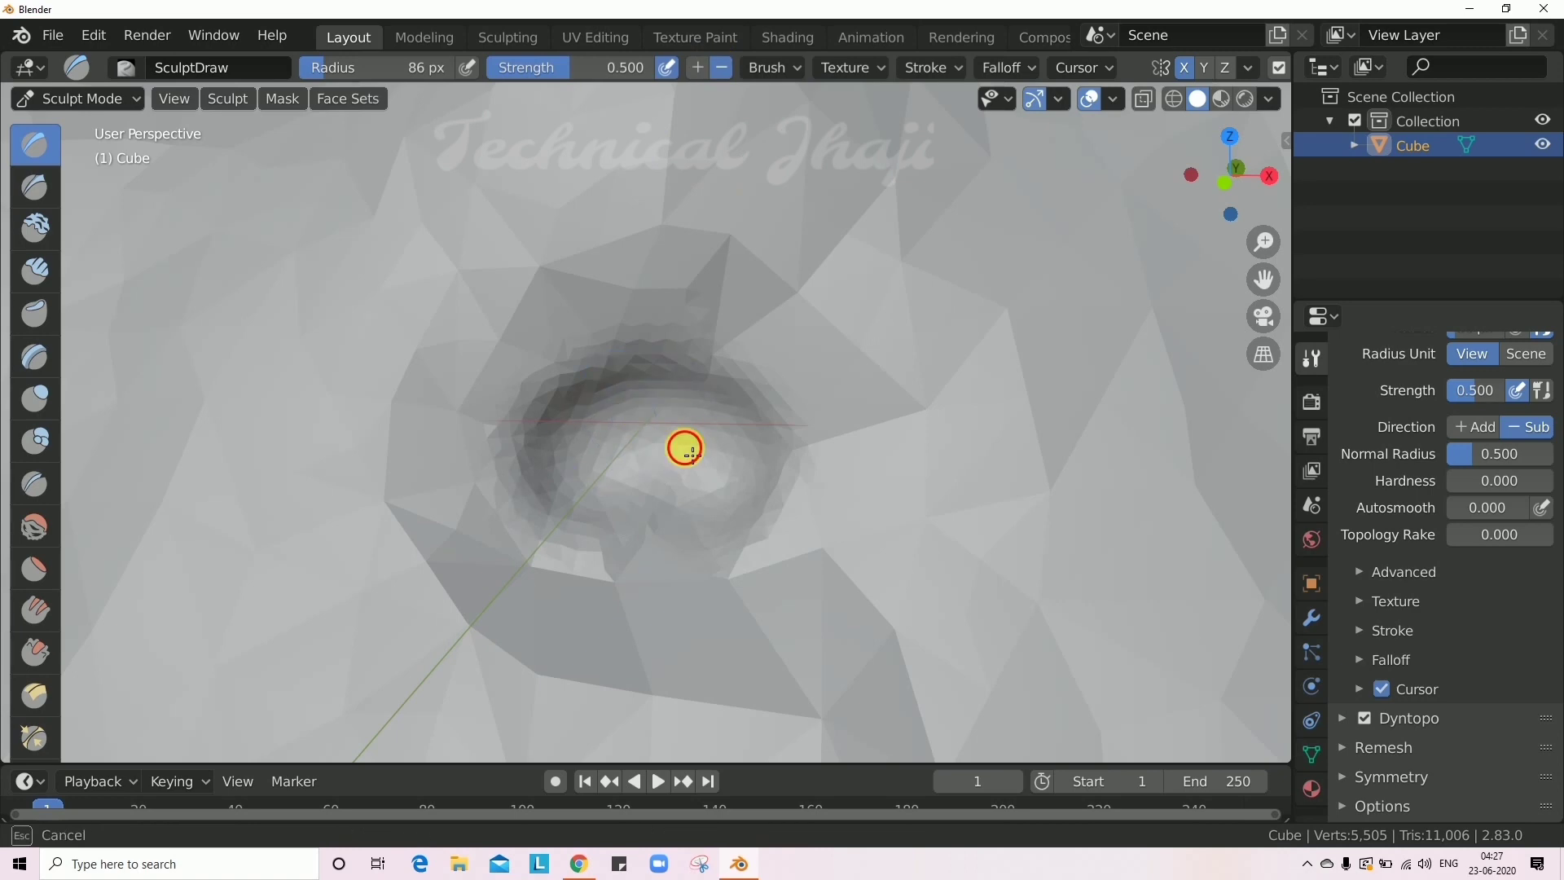
{"action": "left_click_drag", "start_coordinate": [644, 467], "coordinate": [646, 456]}
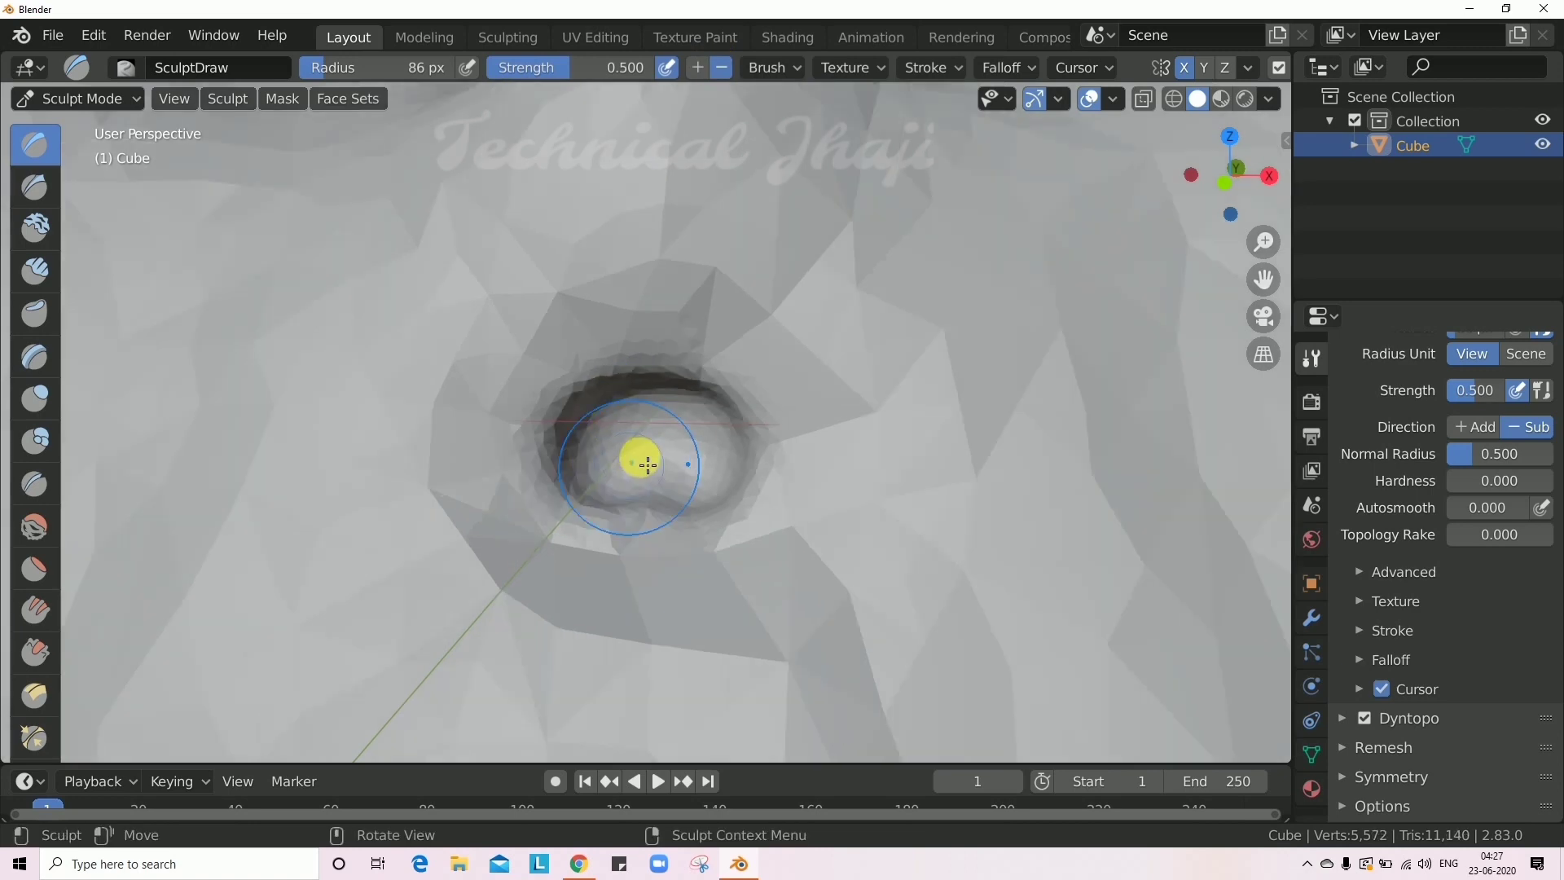
{"action": "scroll", "coordinate": [661, 476], "scroll_direction": "down", "scroll_amount": 5}
{"action": "scroll", "coordinate": [692, 509], "scroll_direction": "down", "scroll_amount": 3}
{"action": "scroll", "coordinate": [688, 486], "scroll_direction": "up", "scroll_amount": 2}
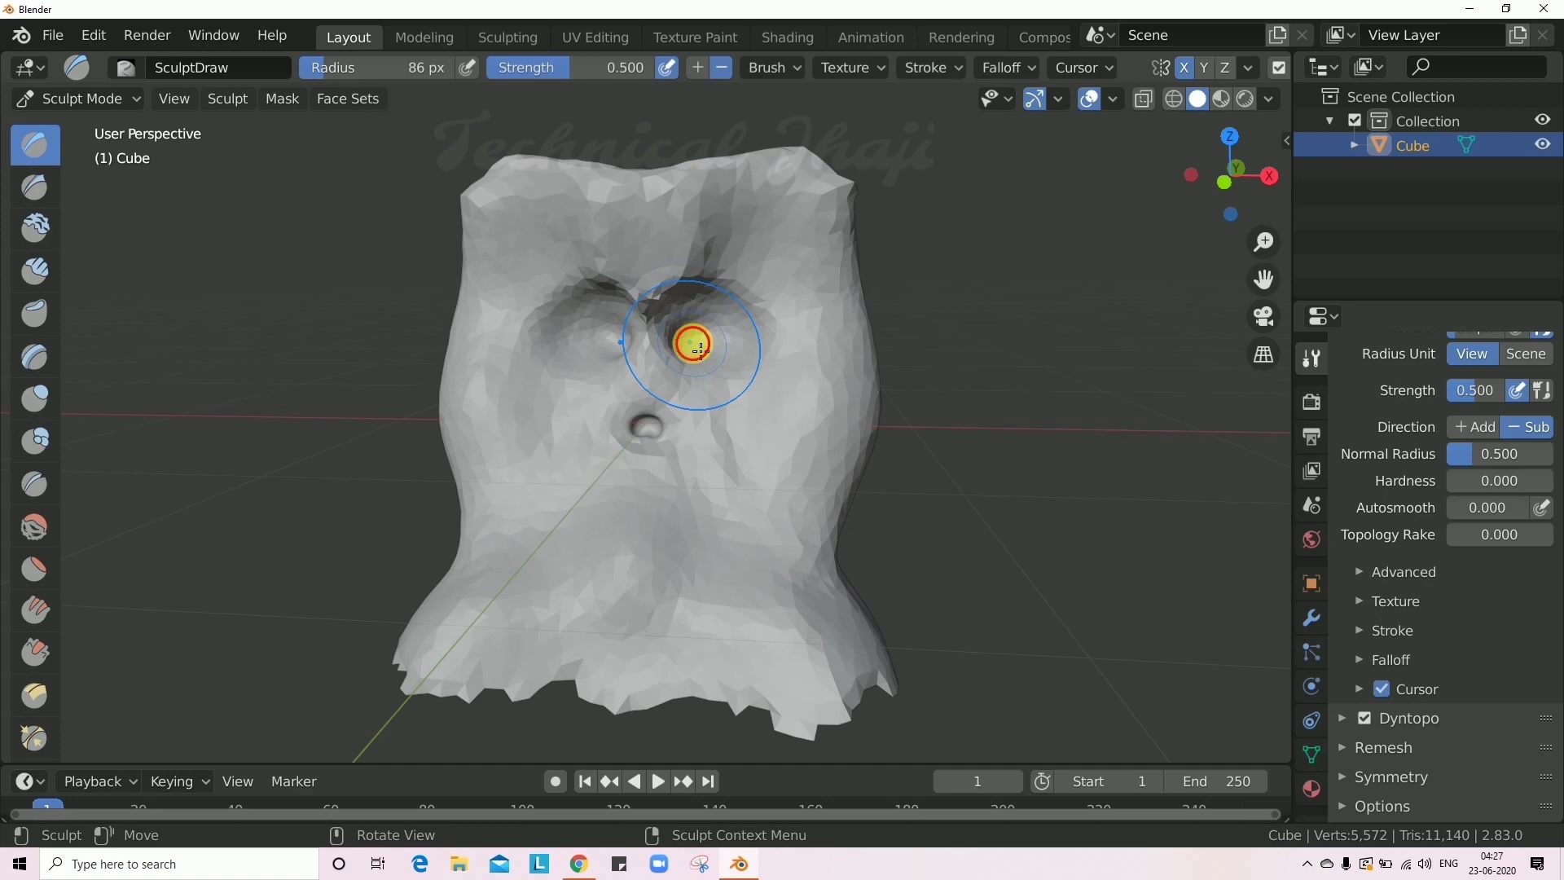
Rework the eye sockets and widen the nose hole with the 86 px Draw brush.
{"action": "left_click_drag", "start_coordinate": [699, 350], "coordinate": [707, 350]}
{"action": "scroll", "coordinate": [652, 460], "scroll_direction": "up", "scroll_amount": 5}
{"action": "left_click_drag", "start_coordinate": [674, 460], "coordinate": [674, 460]}
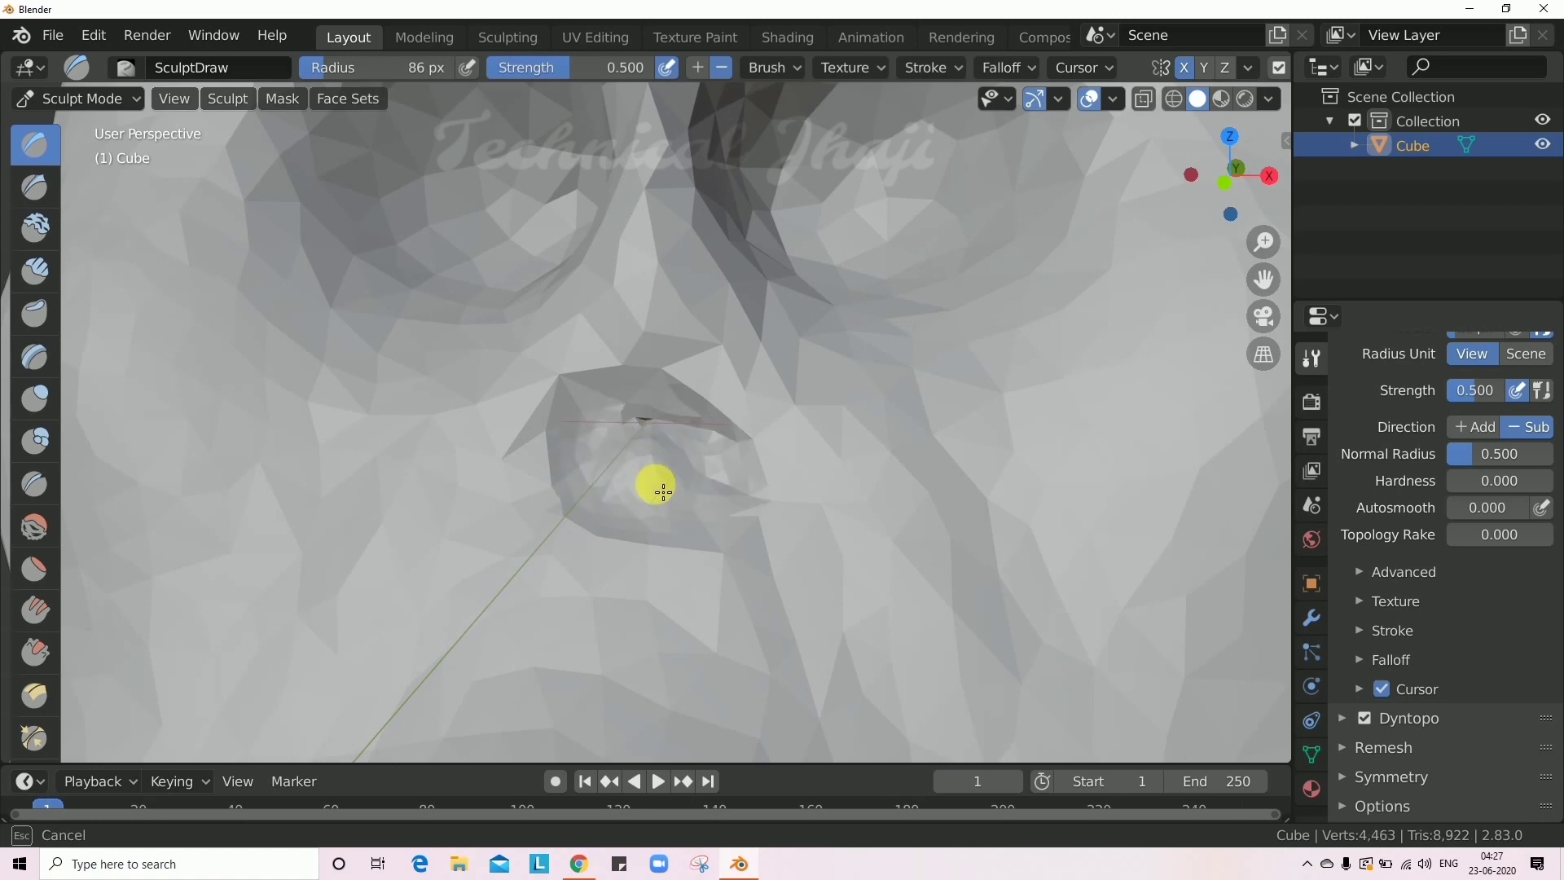
{"action": "left_click_drag", "start_coordinate": [617, 440], "coordinate": [619, 441]}
{"action": "scroll", "coordinate": [663, 433], "scroll_direction": "down", "scroll_amount": 5}
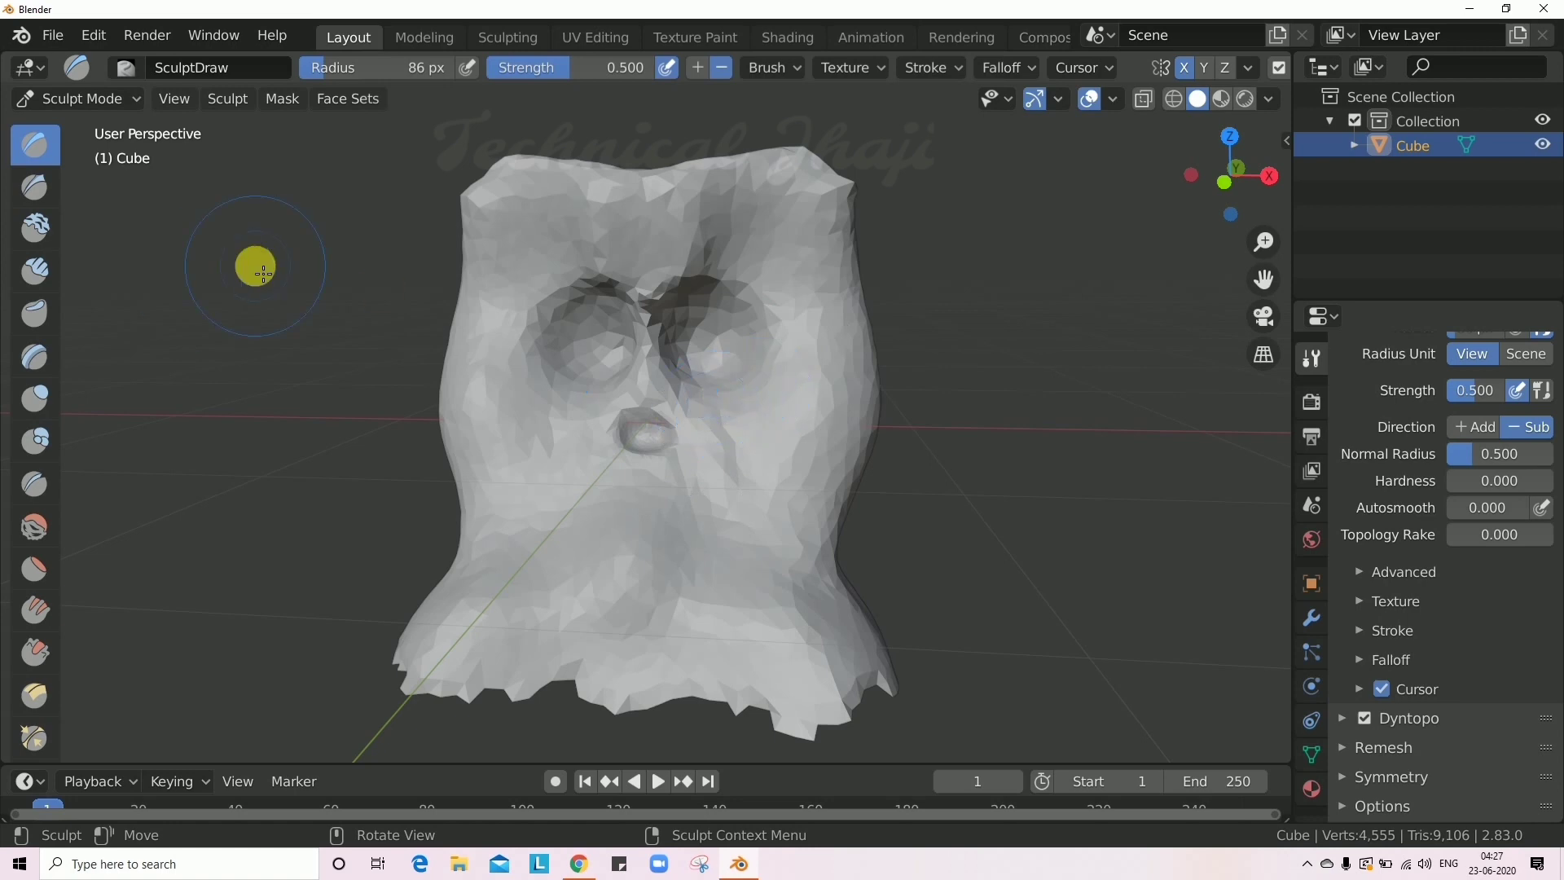
Carve a horizontal mouth below the nose hole with the Draw Sharp brush at radius 86 px and check the head's form.
{"action": "scroll", "coordinate": [611, 436], "scroll_direction": "up", "scroll_amount": 8}
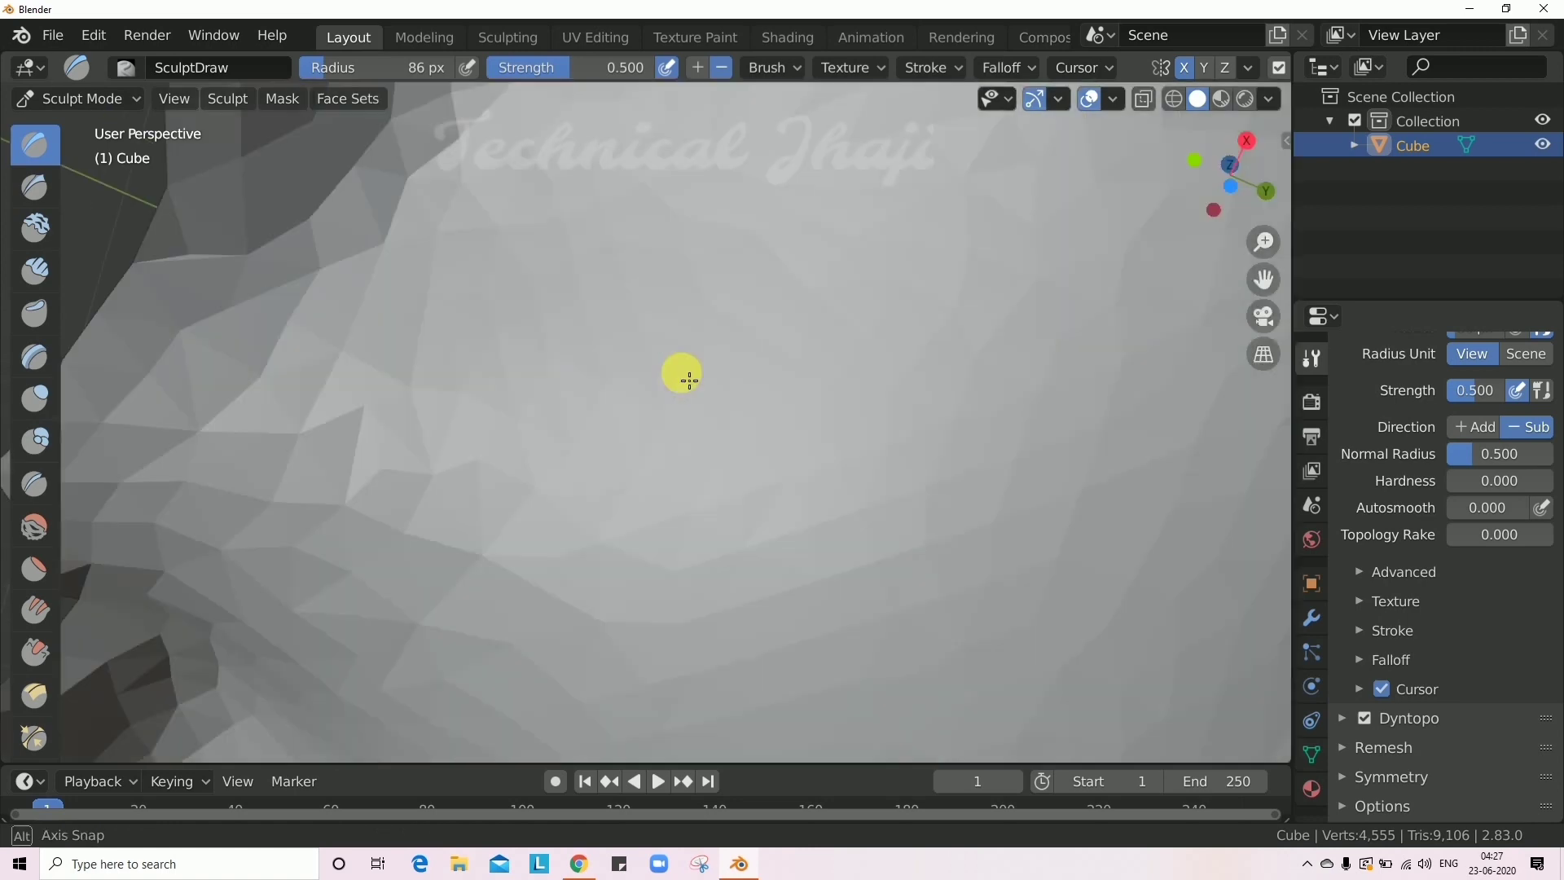
{"action": "mouse_move", "coordinate": [684, 374]}
{"action": "middle_mouse_down"}
{"action": "mouse_move", "coordinate": [674, 527]}
{"action": "mouse_move", "coordinate": [775, 521]}
{"action": "mouse_move", "coordinate": [806, 545]}
{"action": "mouse_move", "coordinate": [510, 633]}
{"action": "middle_mouse_up"}
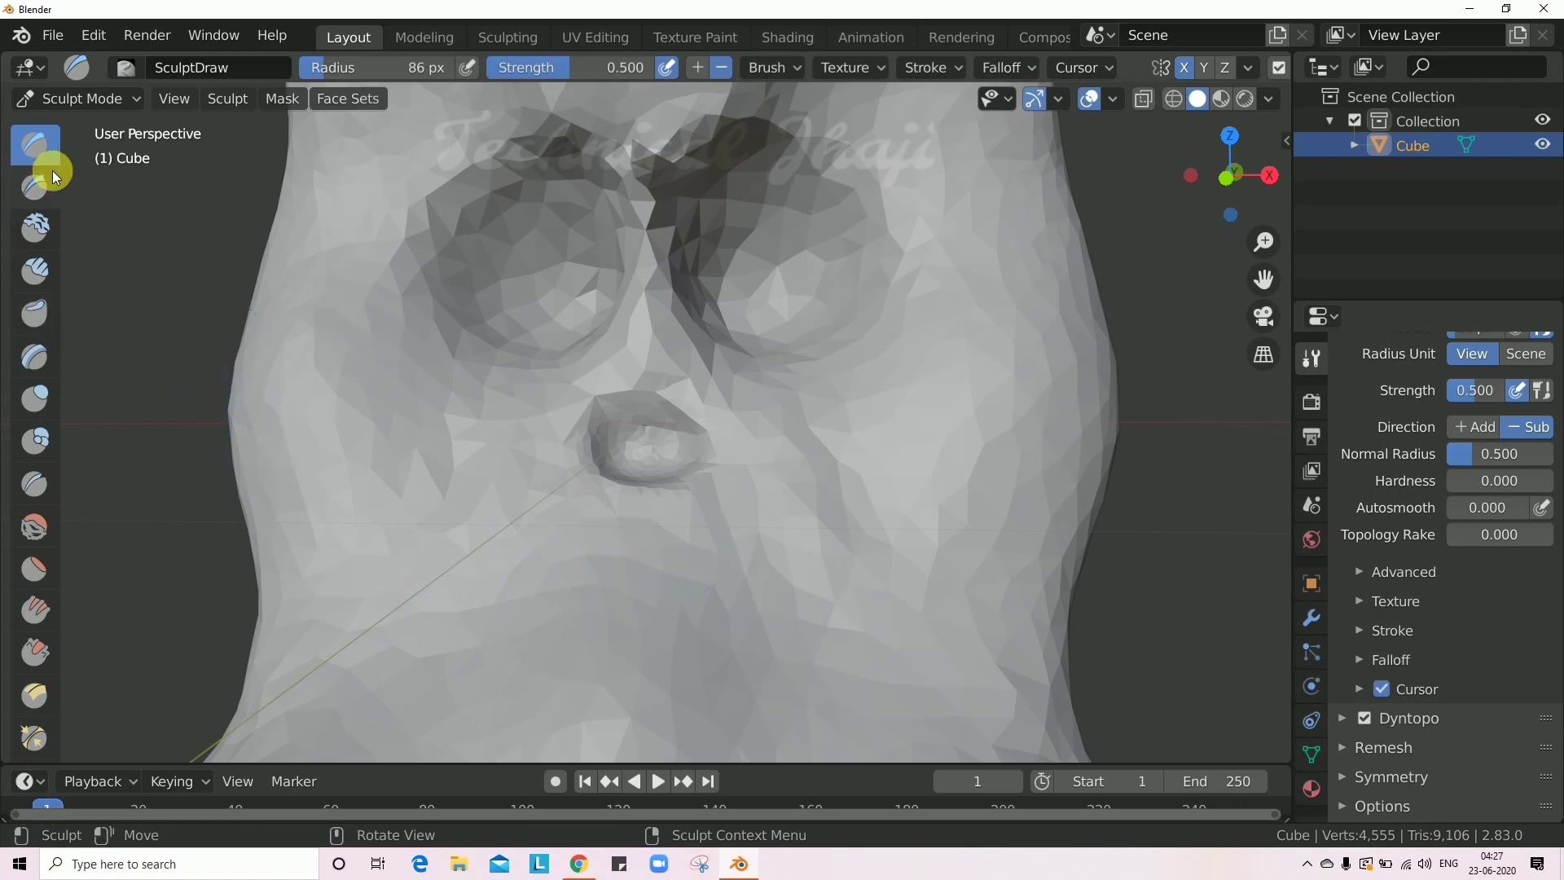
{"action": "left_click", "coordinate": [36, 189]}
{"action": "left_click_drag", "start_coordinate": [541, 552], "coordinate": [625, 564]}
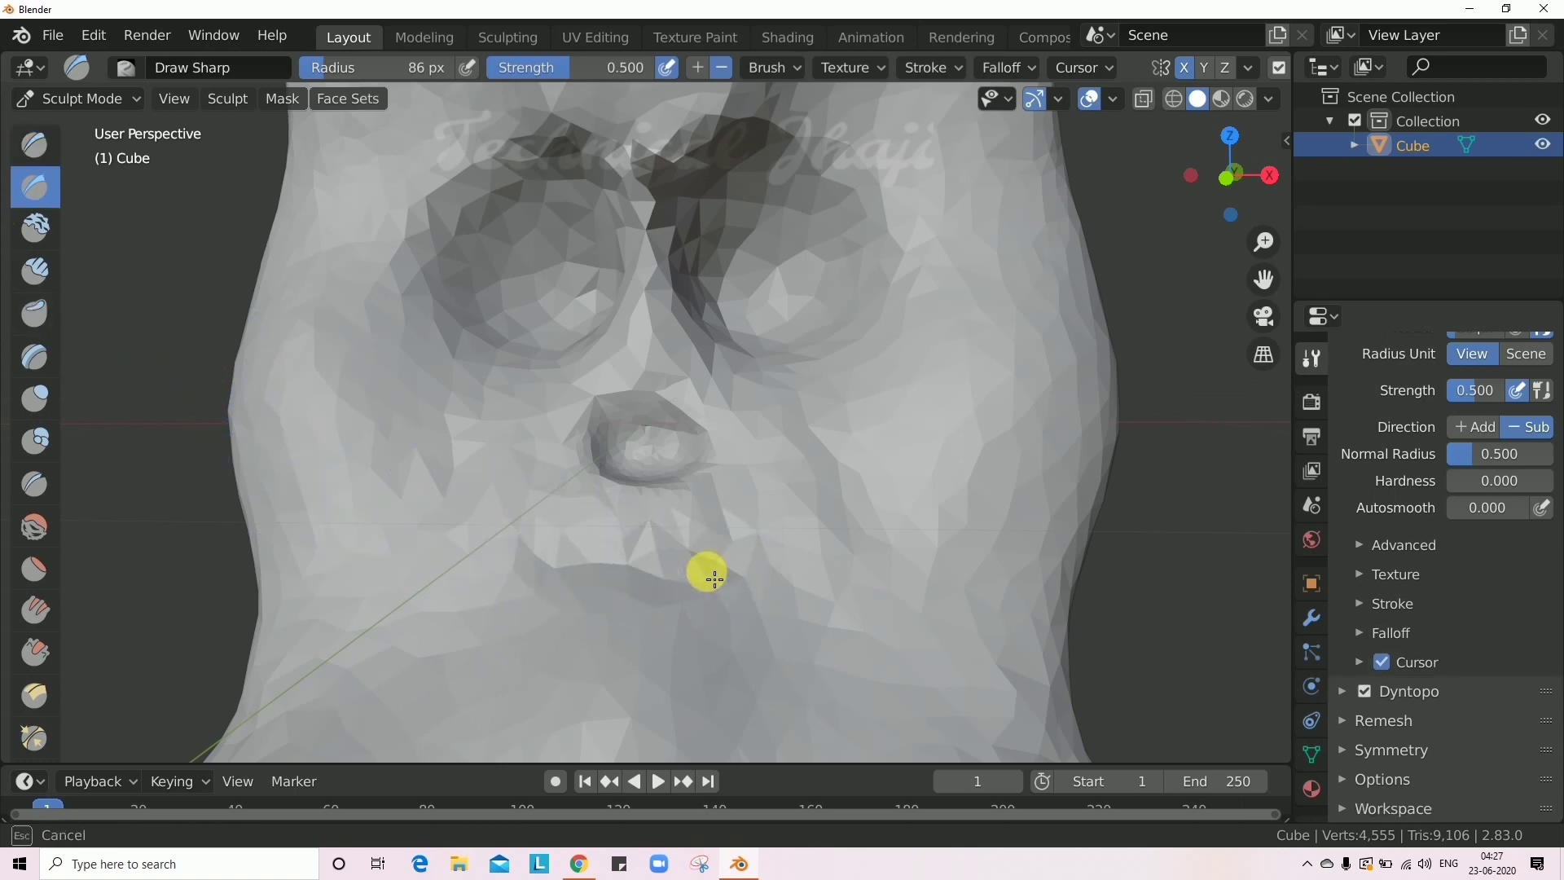
{"action": "scroll", "coordinate": [615, 576], "scroll_direction": "down", "scroll_amount": 4}
{"action": "mouse_move", "coordinate": [679, 560]}
{"action": "middle_mouse_down"}
{"action": "mouse_move", "coordinate": [796, 559]}
{"action": "mouse_move", "coordinate": [681, 538]}
{"action": "mouse_move", "coordinate": [691, 528]}
{"action": "middle_mouse_up"}
{"action": "scroll", "coordinate": [745, 584], "scroll_direction": "up", "scroll_amount": 4}
{"action": "mouse_move", "coordinate": [746, 585]}
{"action": "left_mouse_down"}
{"action": "mouse_move", "coordinate": [774, 575]}
{"action": "mouse_move", "coordinate": [749, 580]}
{"action": "left_mouse_up"}
{"action": "scroll", "coordinate": [692, 523], "scroll_direction": "down", "scroll_amount": 5}
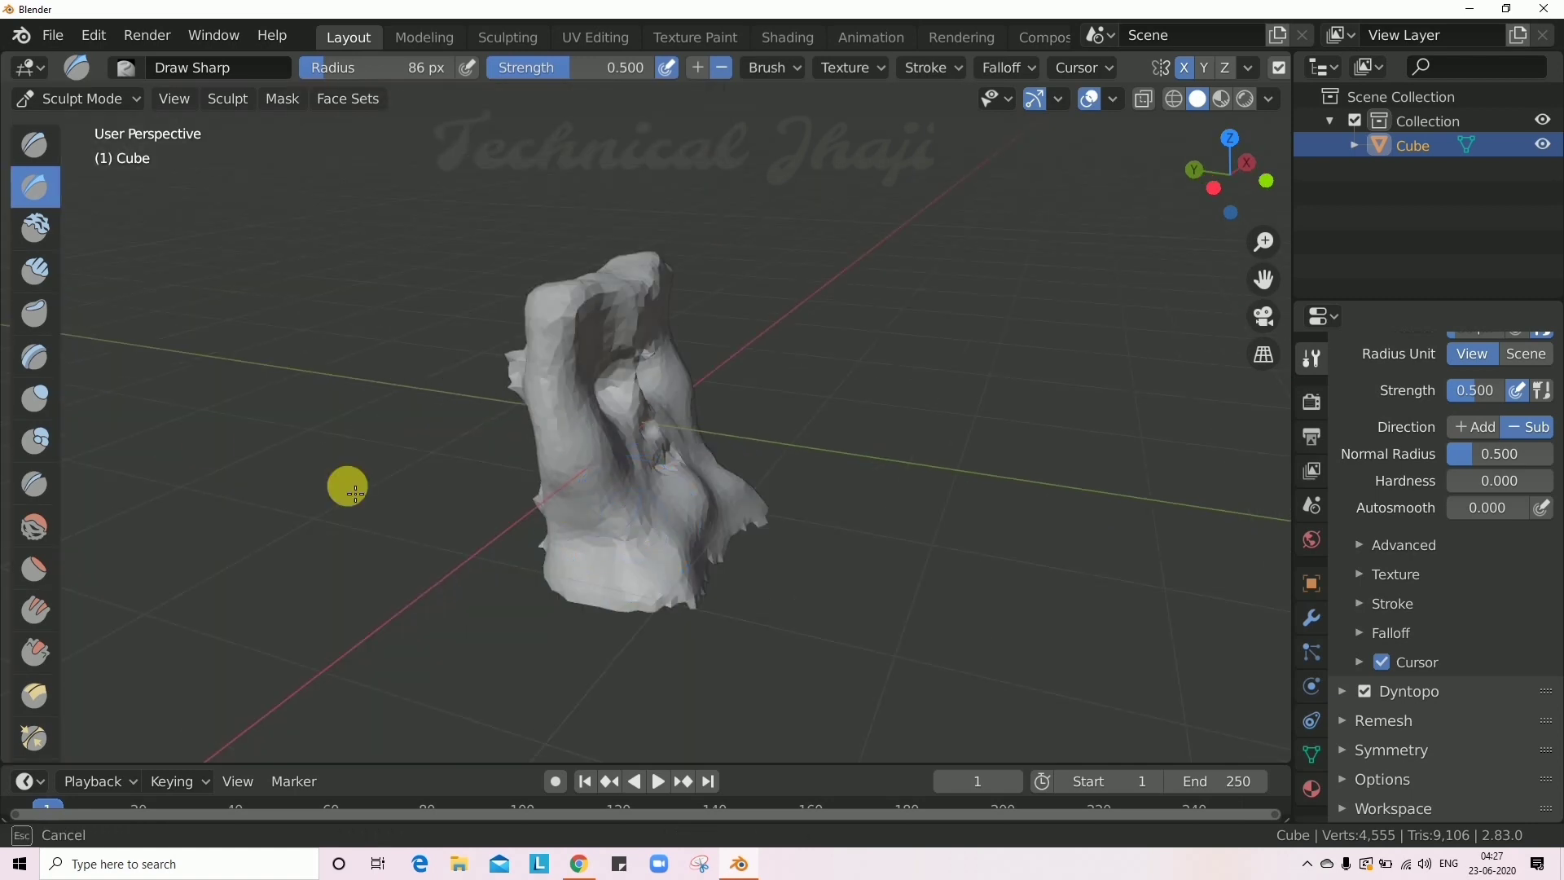
{"action": "mouse_move", "coordinate": [587, 497]}
{"action": "middle_mouse_down"}
{"action": "mouse_move", "coordinate": [488, 454]}
{"action": "mouse_move", "coordinate": [535, 419]}
{"action": "mouse_move", "coordinate": [486, 457]}
{"action": "mouse_move", "coordinate": [557, 573]}
{"action": "mouse_move", "coordinate": [454, 510]}
{"action": "mouse_move", "coordinate": [693, 330]}
{"action": "mouse_move", "coordinate": [814, 465]}
{"action": "mouse_move", "coordinate": [747, 458]}
{"action": "mouse_move", "coordinate": [709, 478]}
{"action": "mouse_move", "coordinate": [887, 485]}
{"action": "mouse_move", "coordinate": [914, 458]}
{"action": "middle_mouse_up"}
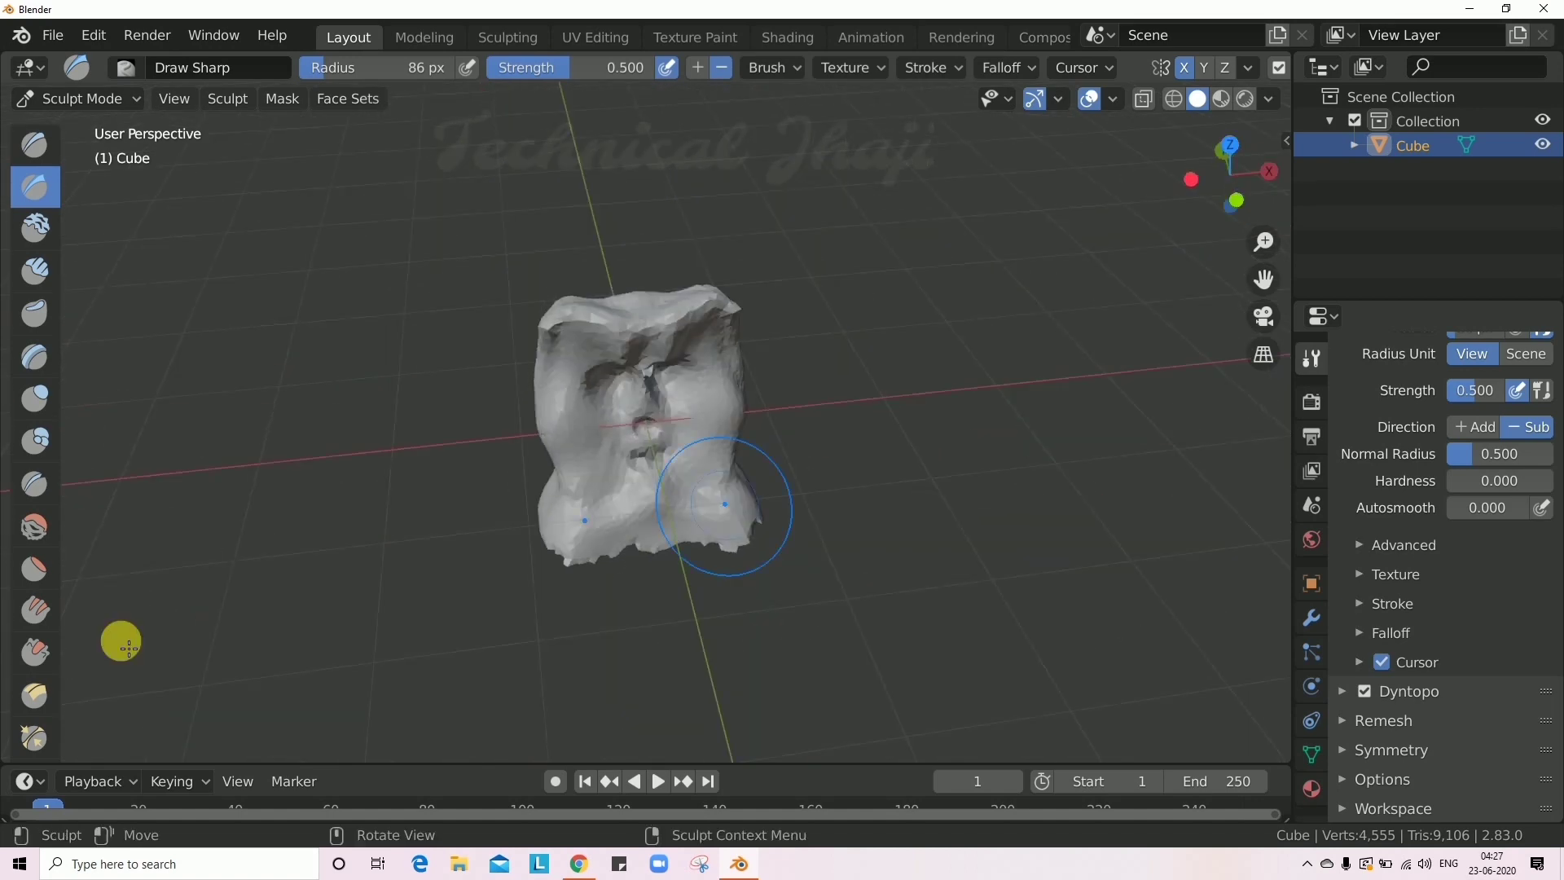
Pull long symmetric horns out of the head's upper front corners and back with the Snake Hook brush at radius 86 px and strength 1.000.
{"action": "scroll", "coordinate": [54, 659], "scroll_direction": "down", "scroll_amount": 5}
{"action": "left_click", "coordinate": [32, 604]}
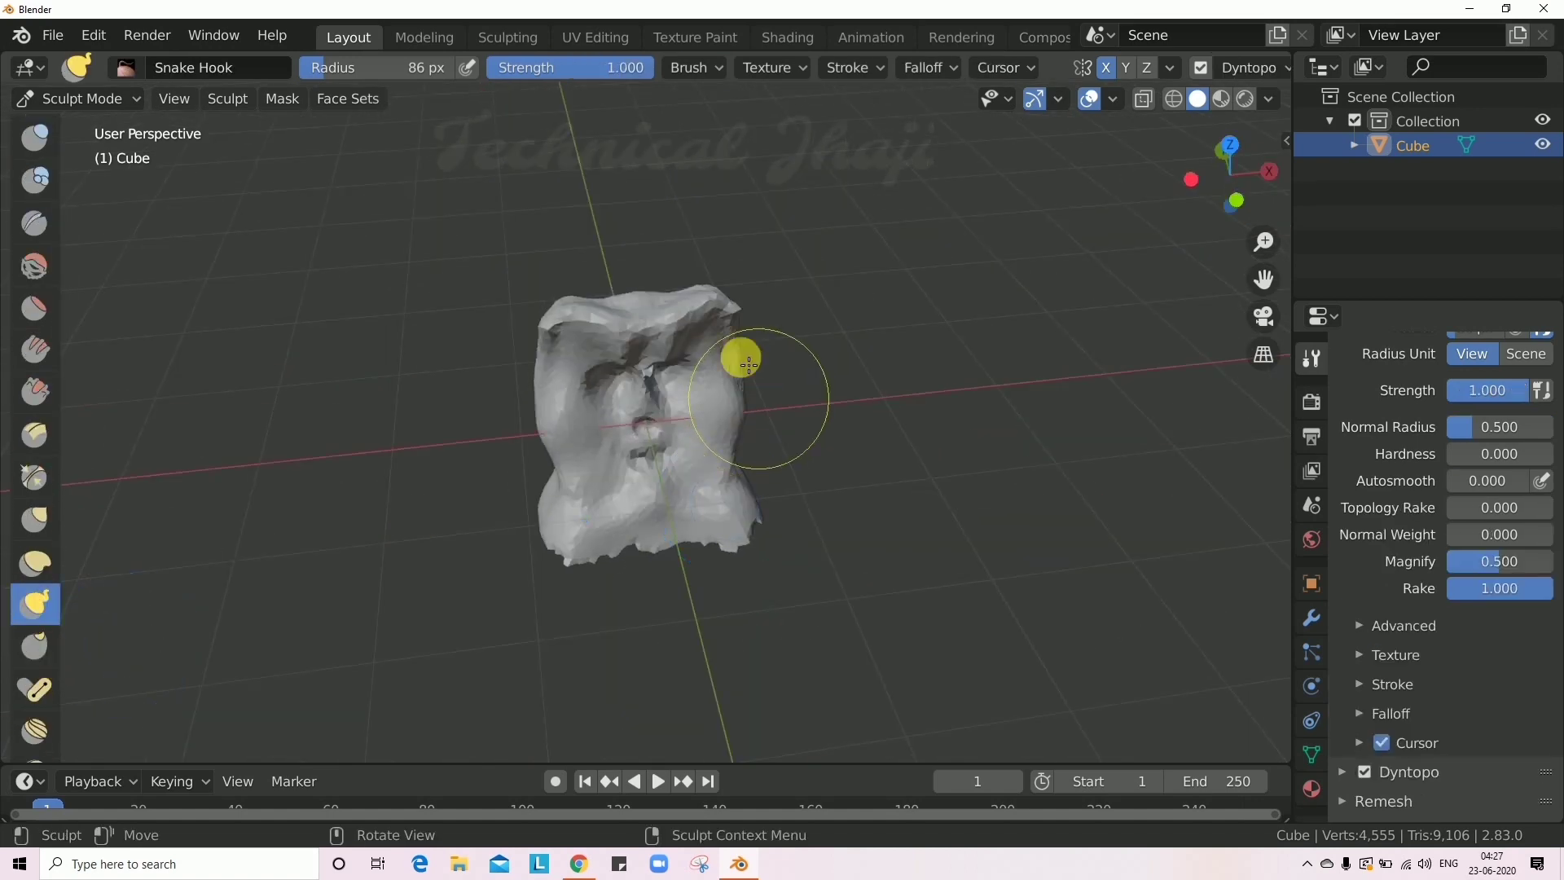
{"action": "mouse_move", "coordinate": [737, 316]}
{"action": "left_mouse_down"}
{"action": "mouse_move", "coordinate": [845, 304]}
{"action": "mouse_move", "coordinate": [1009, 408]}
{"action": "left_mouse_up"}
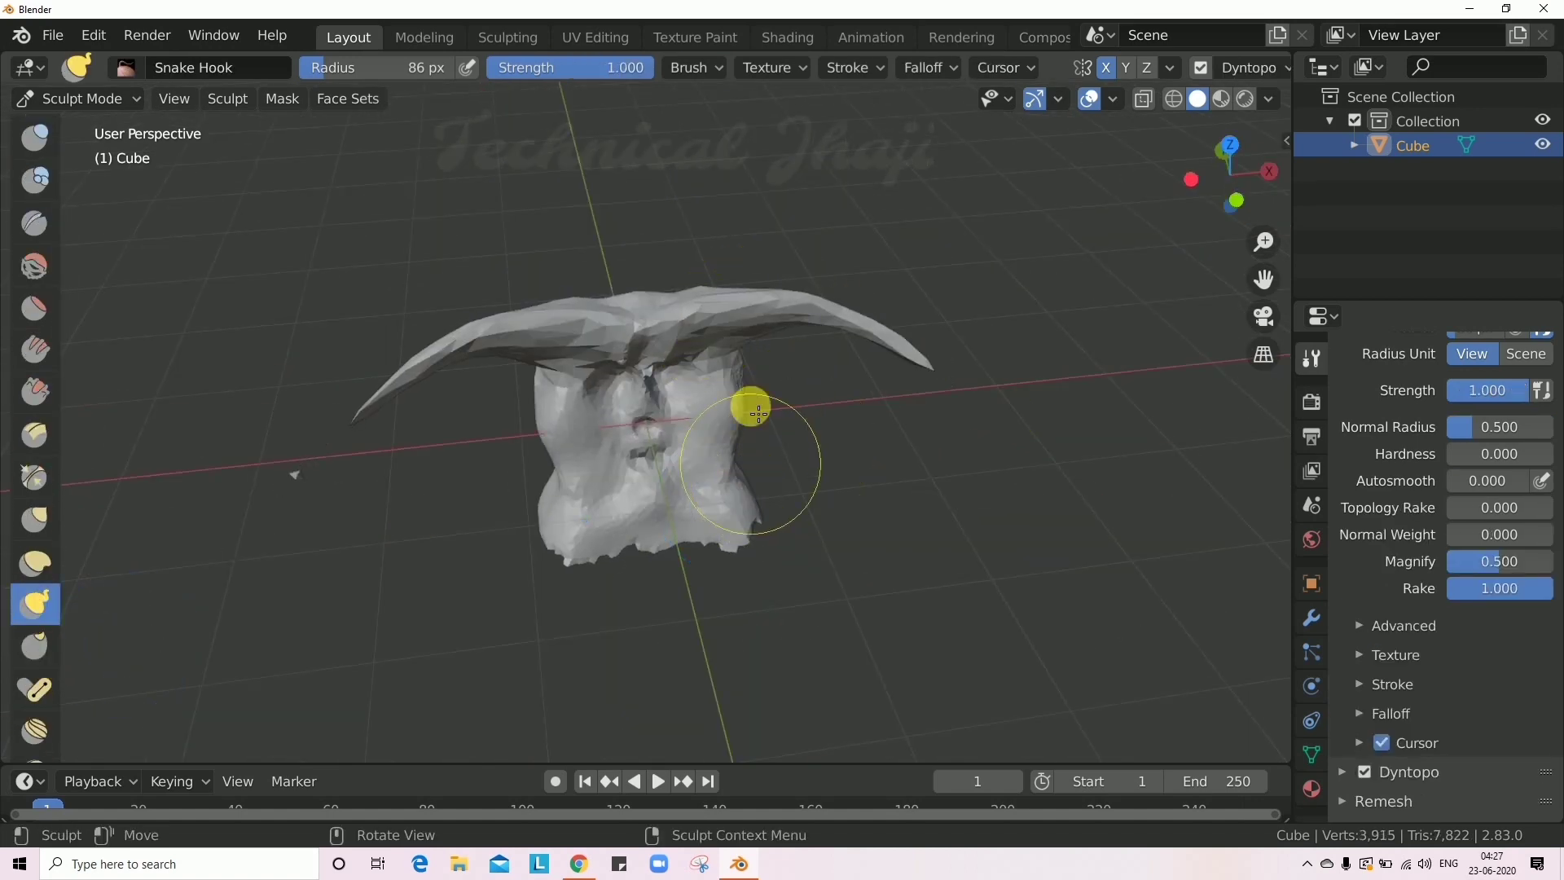
{"action": "mouse_move", "coordinate": [818, 354]}
{"action": "middle_mouse_down"}
{"action": "mouse_move", "coordinate": [863, 520]}
{"action": "mouse_move", "coordinate": [627, 356]}
{"action": "middle_mouse_up"}
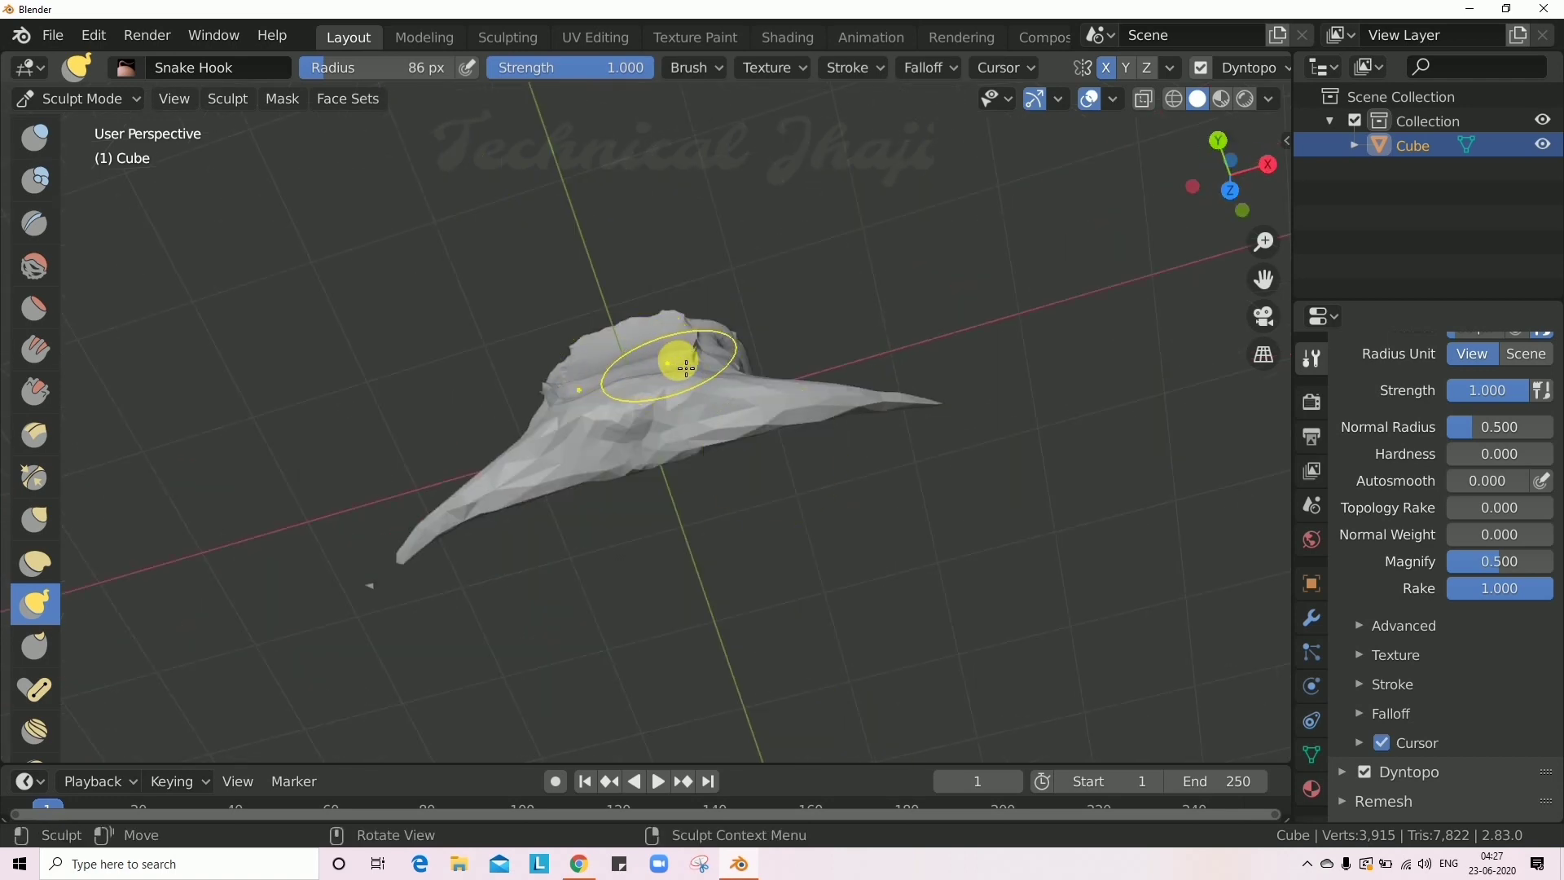
{"action": "left_click_drag", "start_coordinate": [686, 368], "coordinate": [702, 209]}
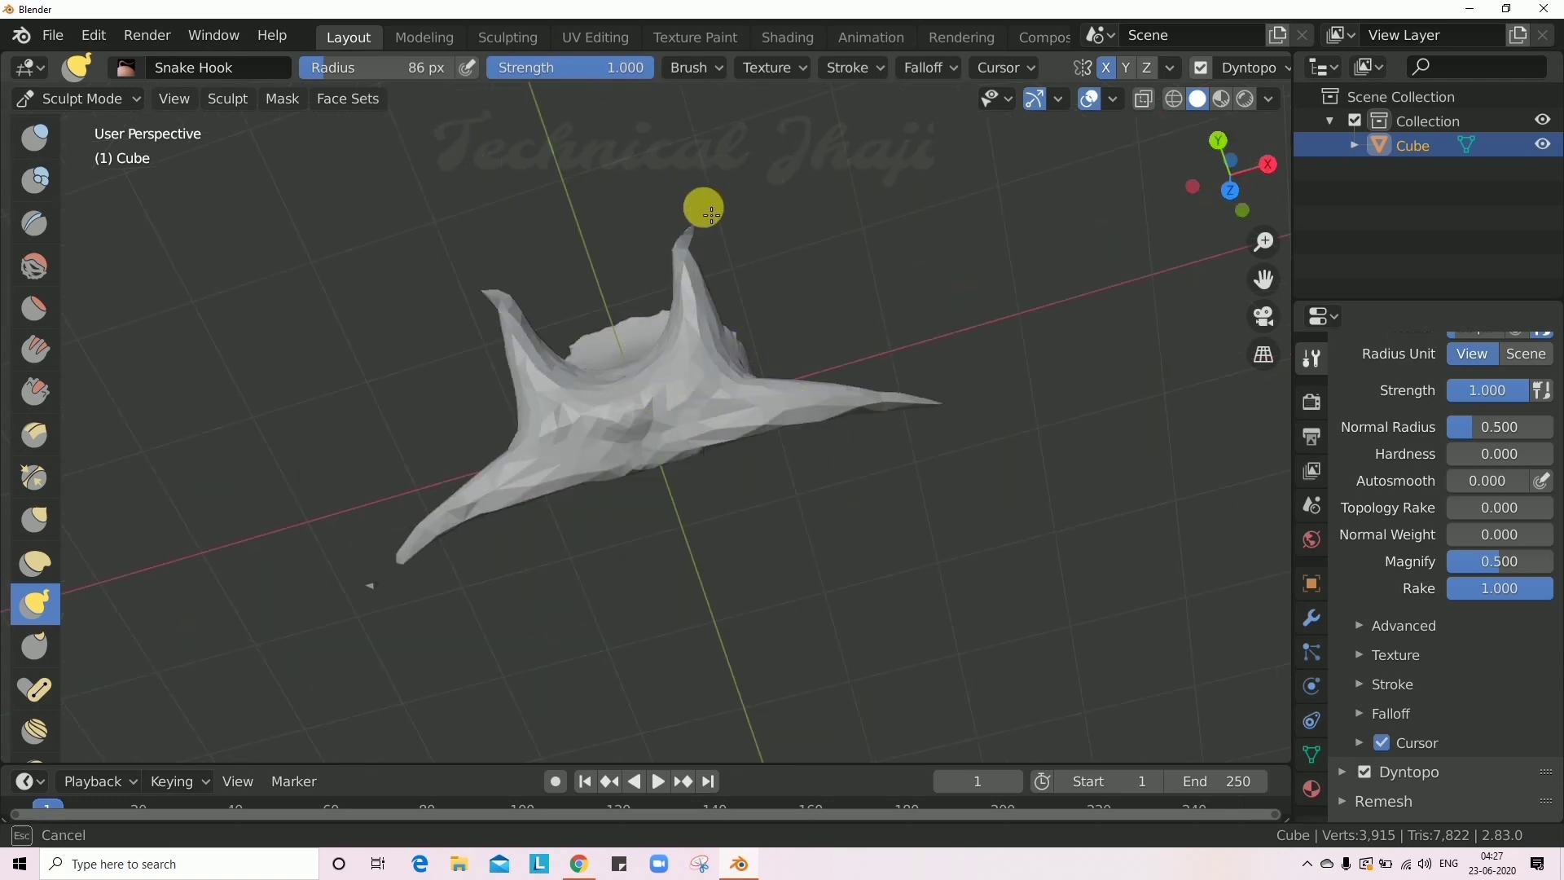
Deform the top of the head between the horns with the Elastic Deform brush at radius 86 px and strength 0.500.
{"action": "left_click", "coordinate": [39, 570]}
{"action": "mouse_move", "coordinate": [677, 464]}
{"action": "left_mouse_down"}
{"action": "mouse_move", "coordinate": [629, 444]}
{"action": "mouse_move", "coordinate": [646, 436]}
{"action": "left_mouse_up"}
{"action": "middle_click_drag", "start_coordinate": [646, 437], "coordinate": [626, 317]}
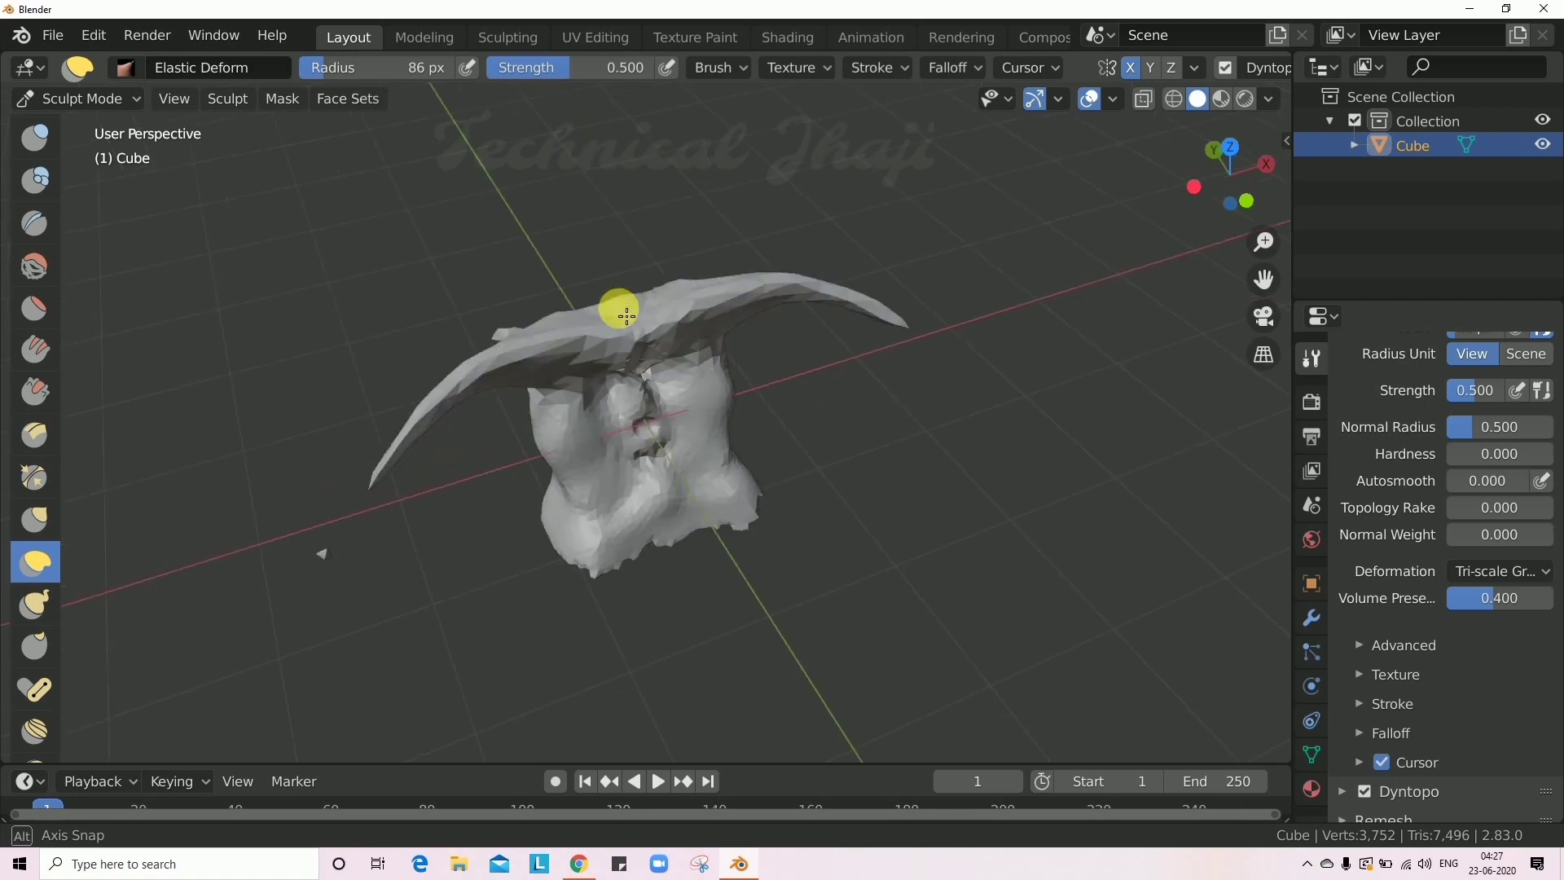
{"action": "mouse_move", "coordinate": [629, 321]}
{"action": "left_mouse_down"}
{"action": "mouse_move", "coordinate": [608, 217]}
{"action": "mouse_move", "coordinate": [603, 246]}
{"action": "left_mouse_up"}
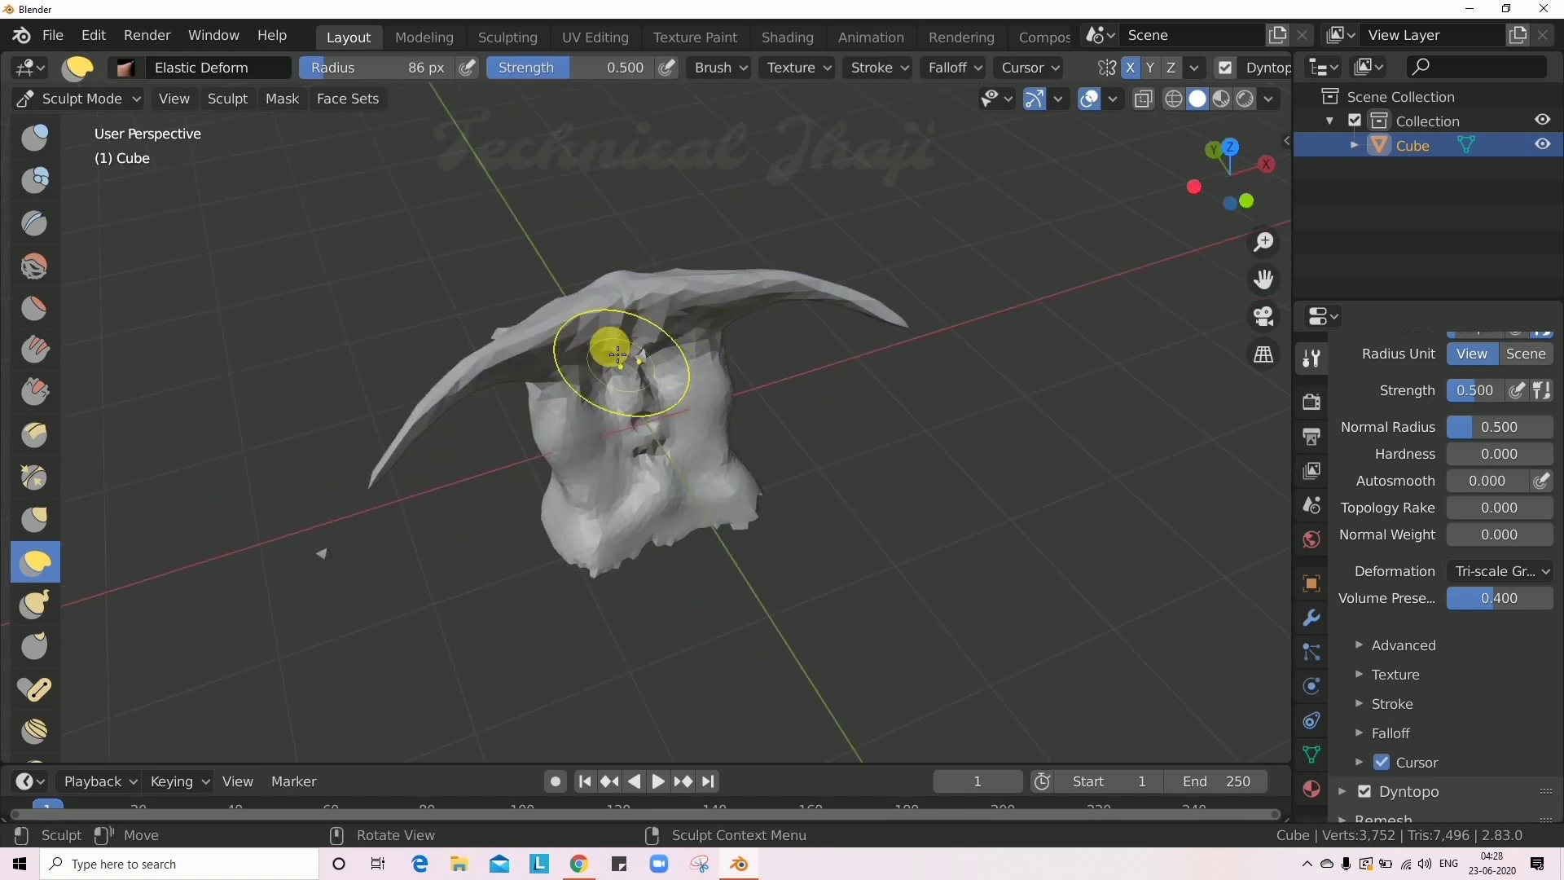
Push up the top ridge and stretch the head's lower corners outward into spikes with the Thumb brush at radius 86 px and strength 0.500.
{"action": "left_click", "coordinate": [33, 648]}
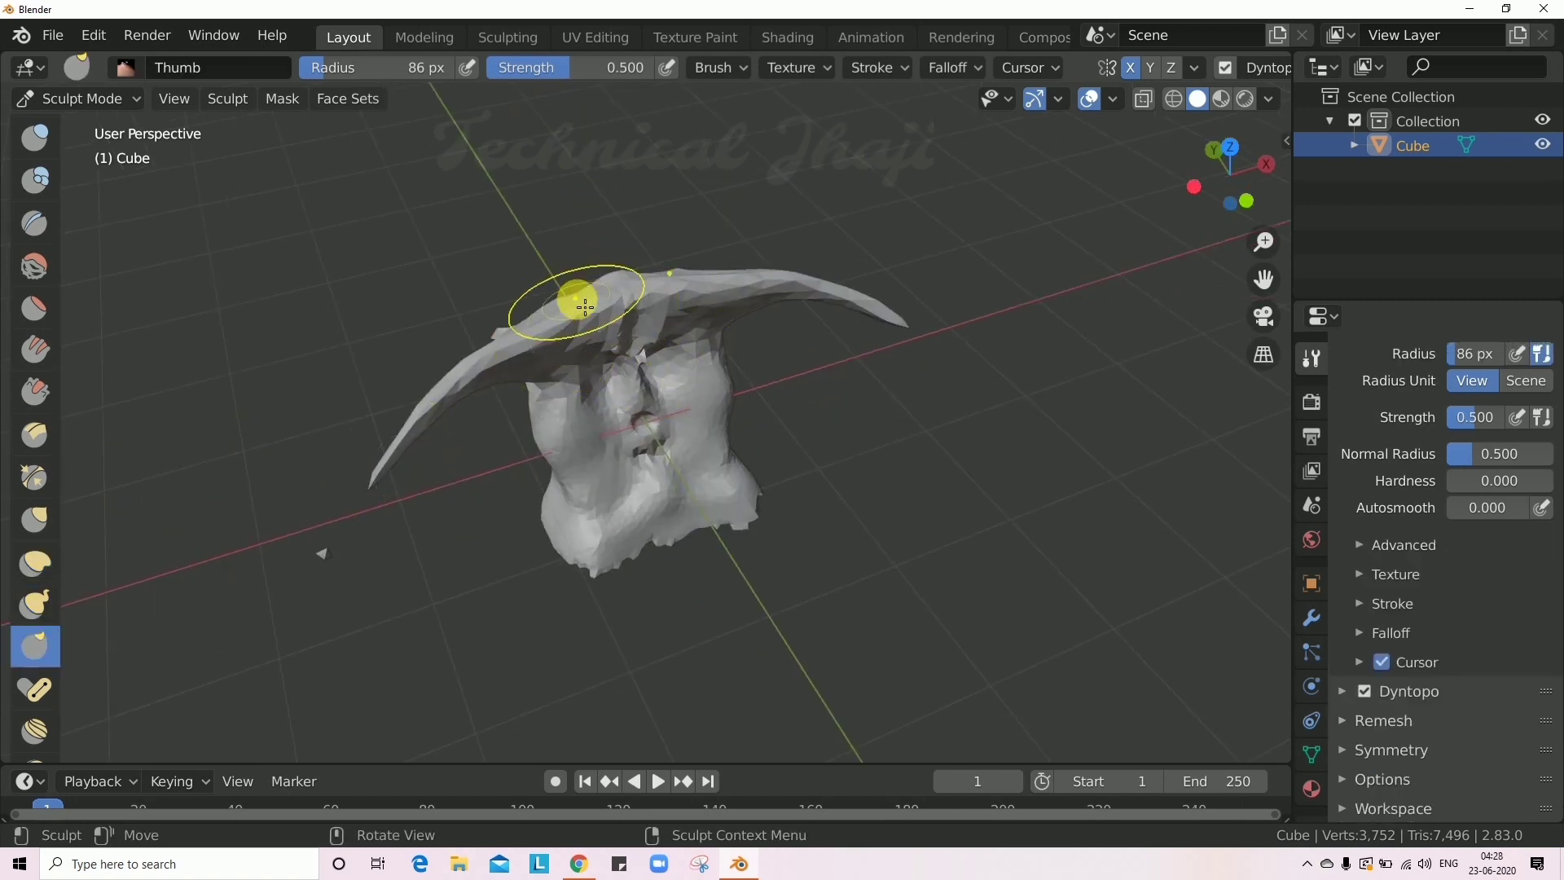
{"action": "left_click_drag", "start_coordinate": [622, 307], "coordinate": [603, 172]}
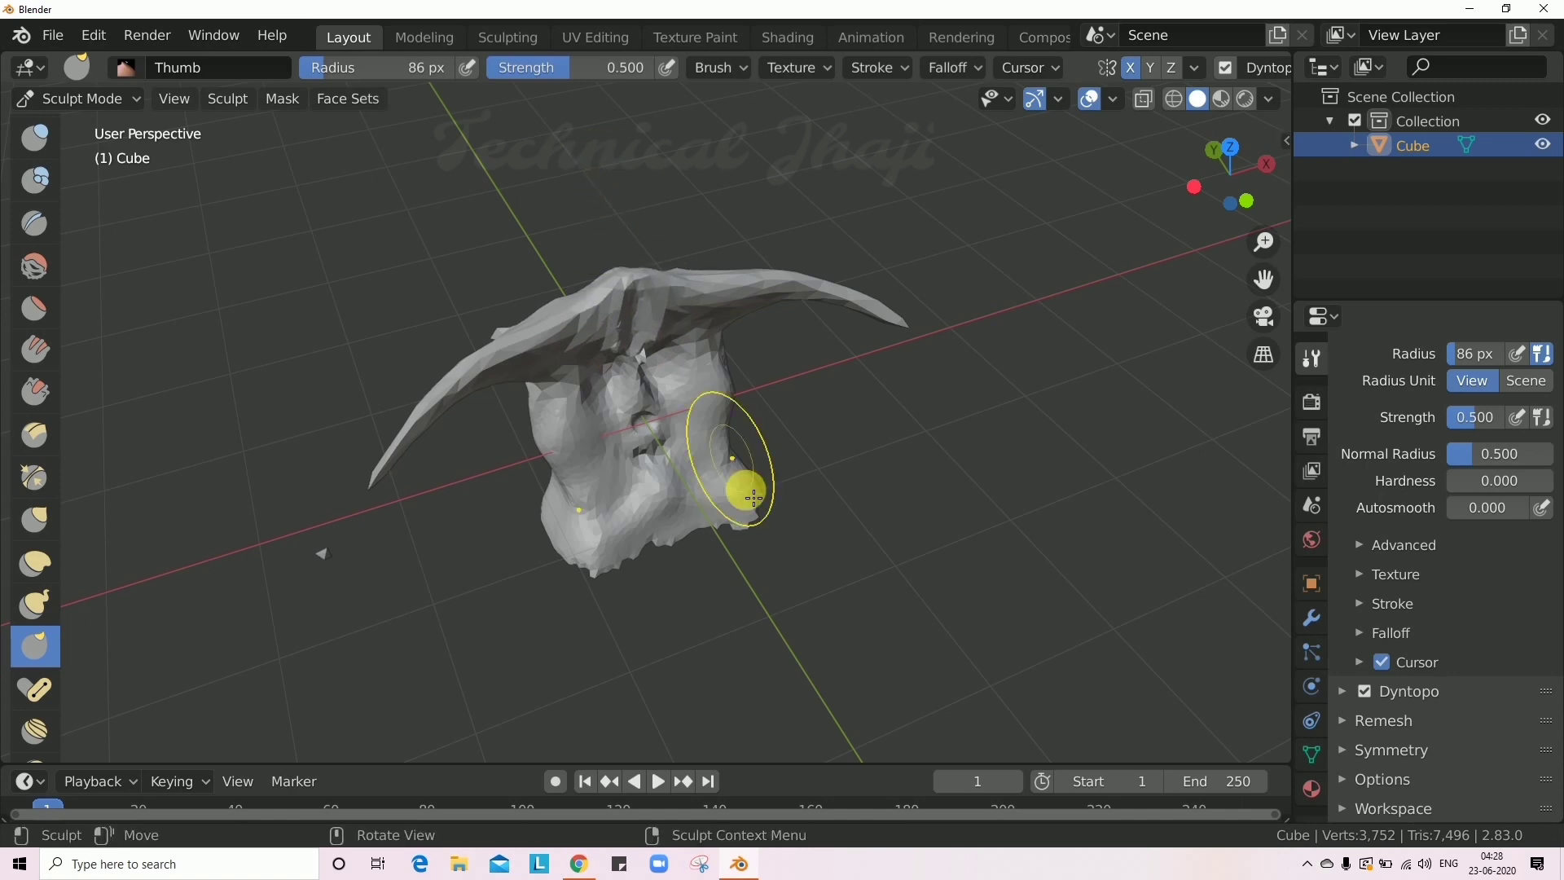
{"action": "mouse_move", "coordinate": [734, 525]}
{"action": "left_mouse_down"}
{"action": "mouse_move", "coordinate": [1051, 566]}
{"action": "mouse_move", "coordinate": [996, 559]}
{"action": "left_mouse_up"}
{"action": "mouse_move", "coordinate": [802, 534]}
{"action": "middle_mouse_down"}
{"action": "mouse_move", "coordinate": [766, 472]}
{"action": "mouse_move", "coordinate": [660, 428]}
{"action": "middle_mouse_up"}
{"action": "mouse_move", "coordinate": [699, 558]}
{"action": "left_mouse_down"}
{"action": "mouse_move", "coordinate": [818, 634]}
{"action": "mouse_move", "coordinate": [714, 805]}
{"action": "mouse_move", "coordinate": [744, 852]}
{"action": "left_mouse_up"}
{"action": "mouse_move", "coordinate": [775, 628]}
{"action": "middle_mouse_down"}
{"action": "mouse_move", "coordinate": [838, 660]}
{"action": "mouse_move", "coordinate": [641, 586]}
{"action": "middle_mouse_up"}
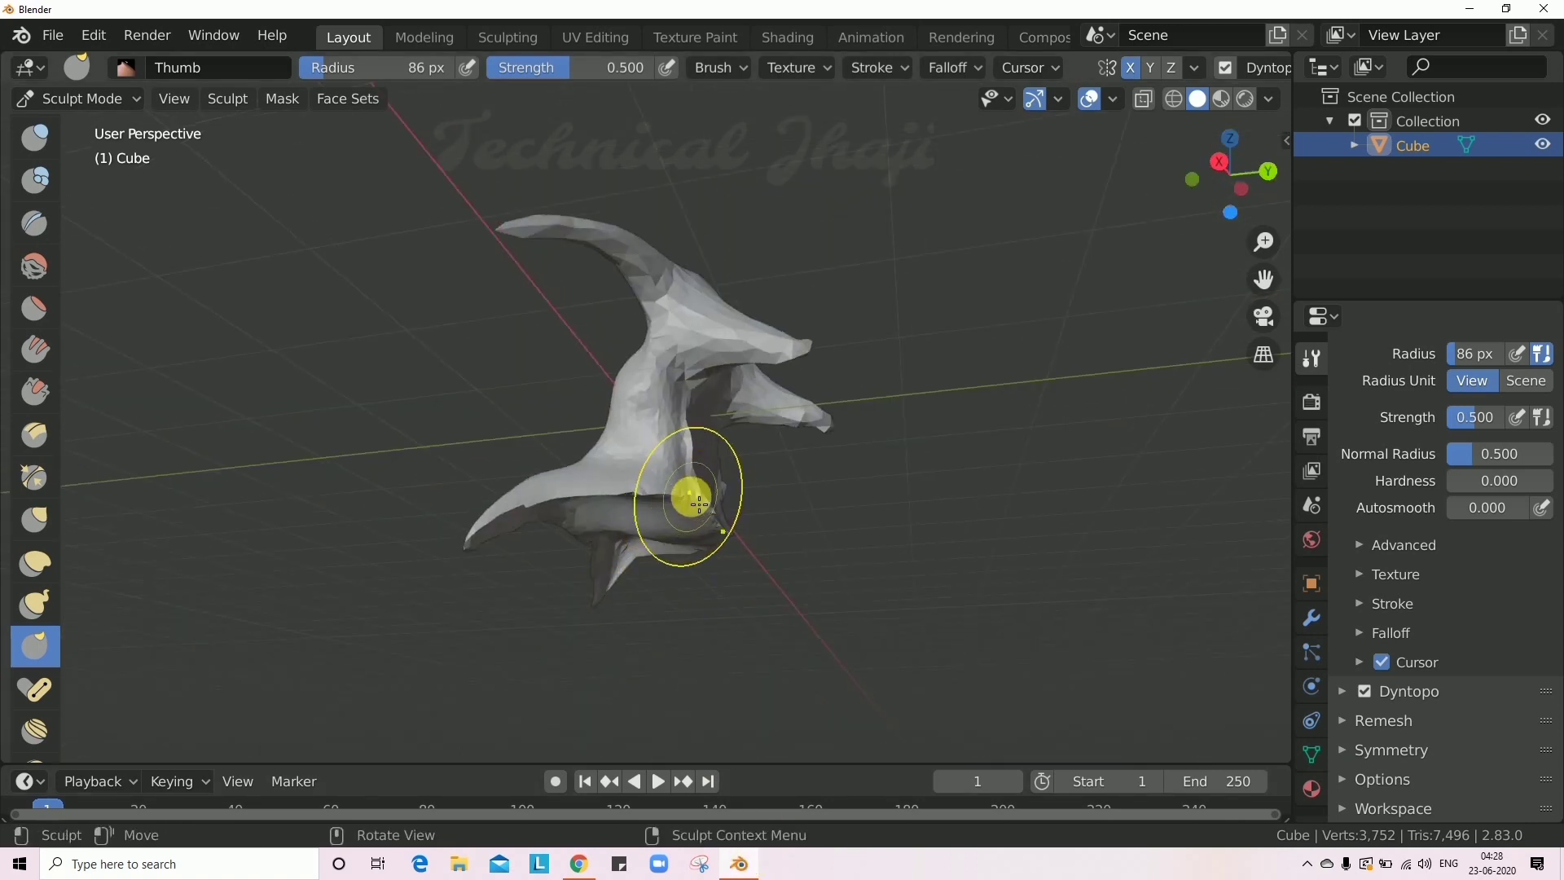
{"action": "left_click_drag", "start_coordinate": [687, 499], "coordinate": [722, 622]}
{"action": "left_click_drag", "start_coordinate": [734, 650], "coordinate": [731, 705]}
{"action": "mouse_move", "coordinate": [633, 540]}
{"action": "middle_mouse_down"}
{"action": "mouse_move", "coordinate": [807, 635]}
{"action": "mouse_move", "coordinate": [775, 615]}
{"action": "middle_mouse_up"}
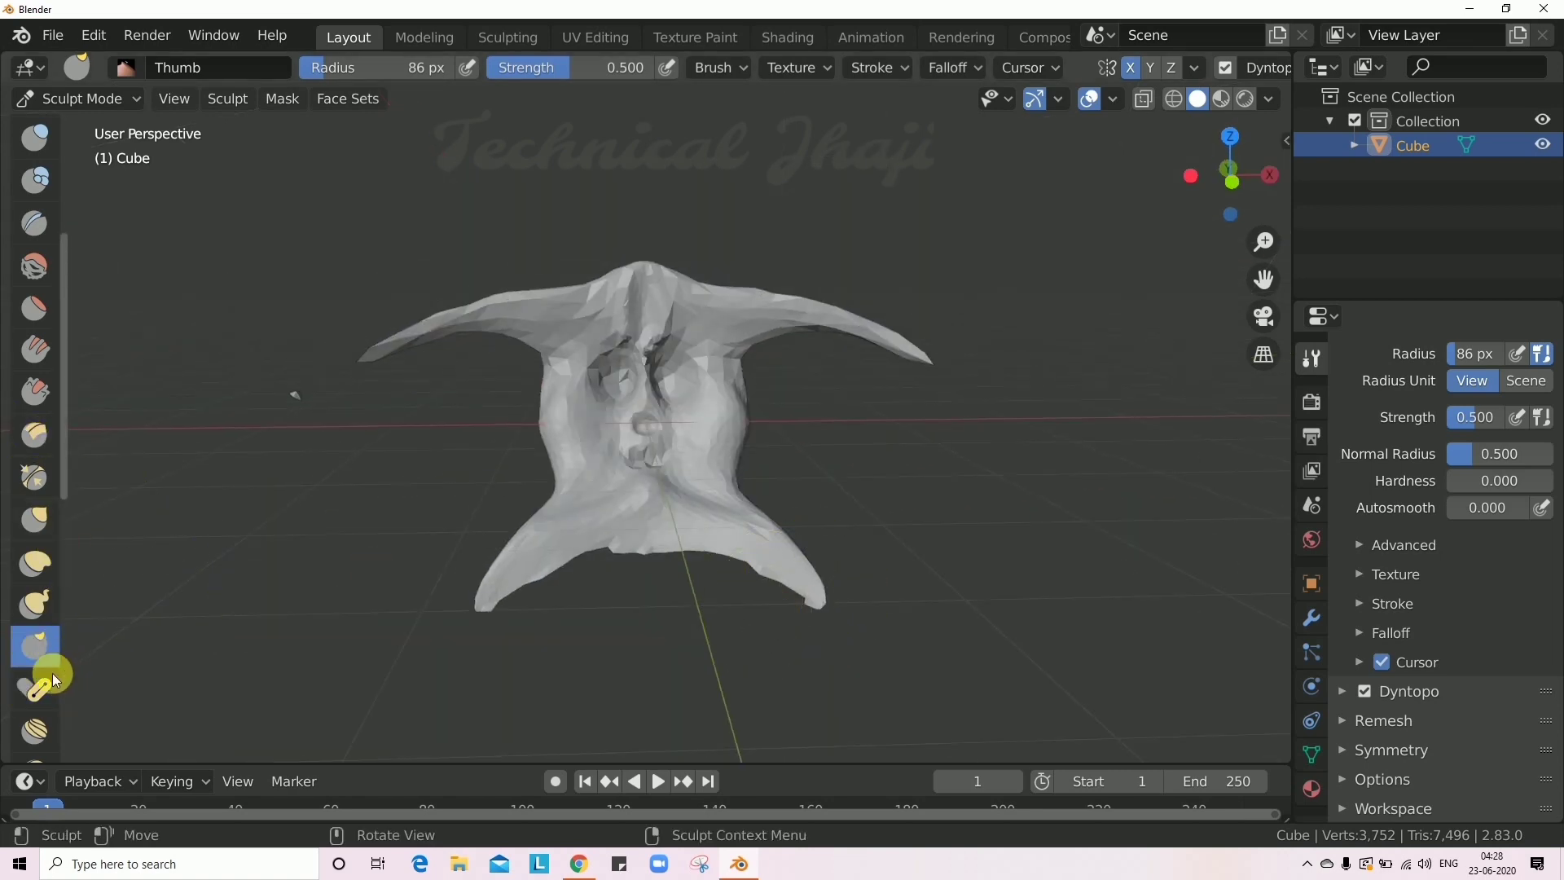
Scrape the horns and face into flat facets with the Multi-plane Scrape brush at radius 86 px and strength 0.700.
{"action": "left_click", "coordinate": [39, 444]}
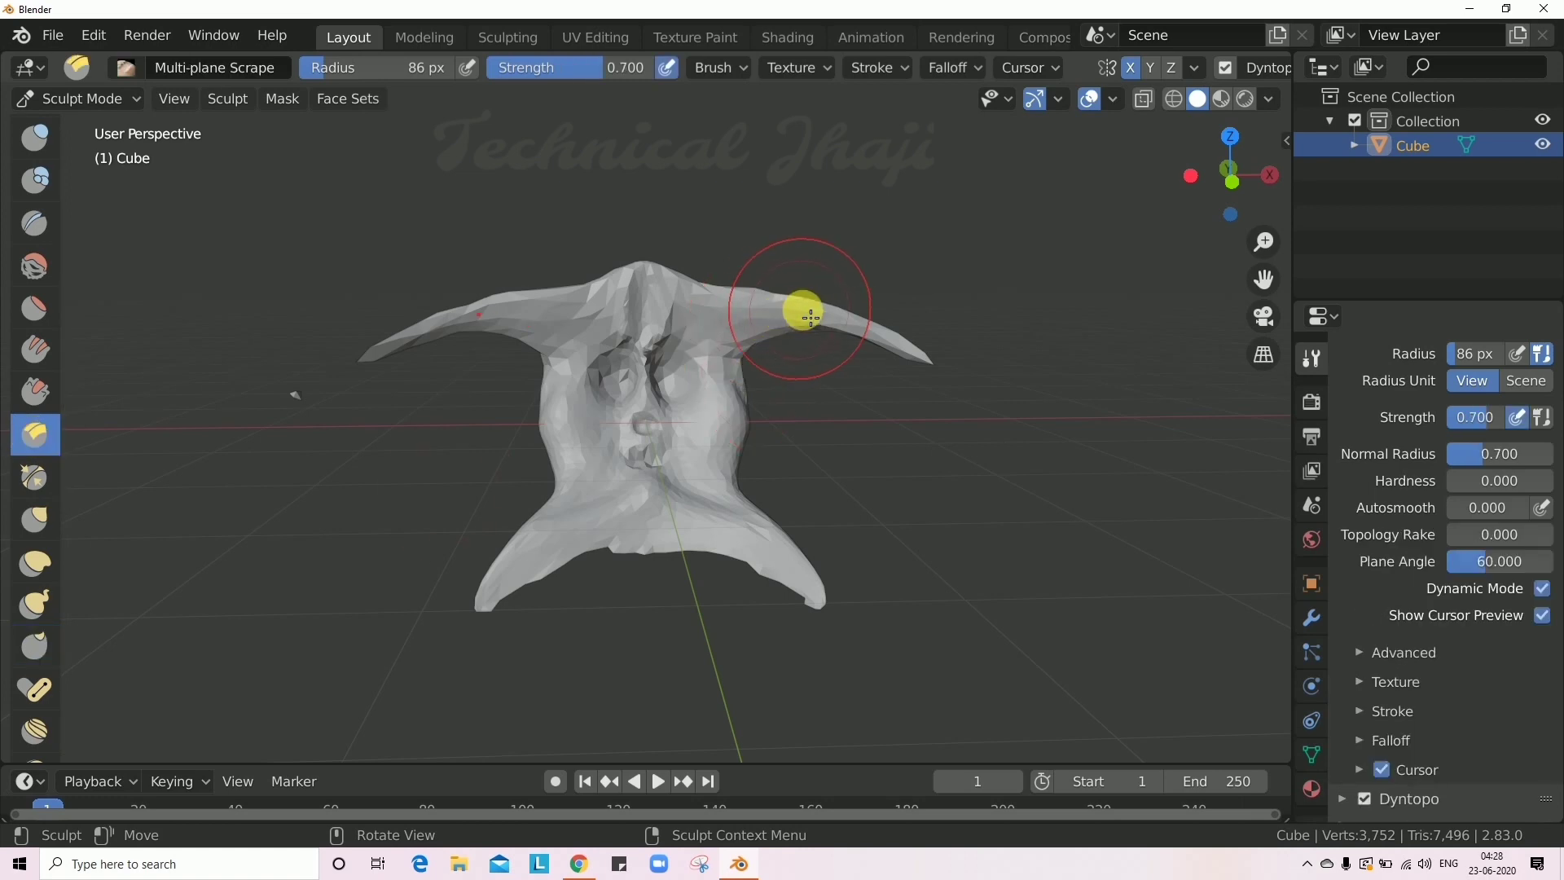
{"action": "mouse_move", "coordinate": [811, 314]}
{"action": "left_mouse_down"}
{"action": "mouse_move", "coordinate": [860, 353]}
{"action": "mouse_move", "coordinate": [882, 497]}
{"action": "mouse_move", "coordinate": [807, 440]}
{"action": "left_mouse_up"}
{"action": "mouse_move", "coordinate": [807, 440]}
{"action": "middle_mouse_down"}
{"action": "mouse_move", "coordinate": [782, 482]}
{"action": "mouse_move", "coordinate": [771, 377]}
{"action": "mouse_move", "coordinate": [733, 366]}
{"action": "middle_mouse_up"}
{"action": "mouse_move", "coordinate": [596, 338]}
{"action": "left_mouse_down"}
{"action": "mouse_move", "coordinate": [594, 398]}
{"action": "mouse_move", "coordinate": [594, 325]}
{"action": "mouse_move", "coordinate": [684, 395]}
{"action": "mouse_move", "coordinate": [681, 368]}
{"action": "mouse_move", "coordinate": [690, 415]}
{"action": "mouse_move", "coordinate": [611, 475]}
{"action": "left_mouse_up"}
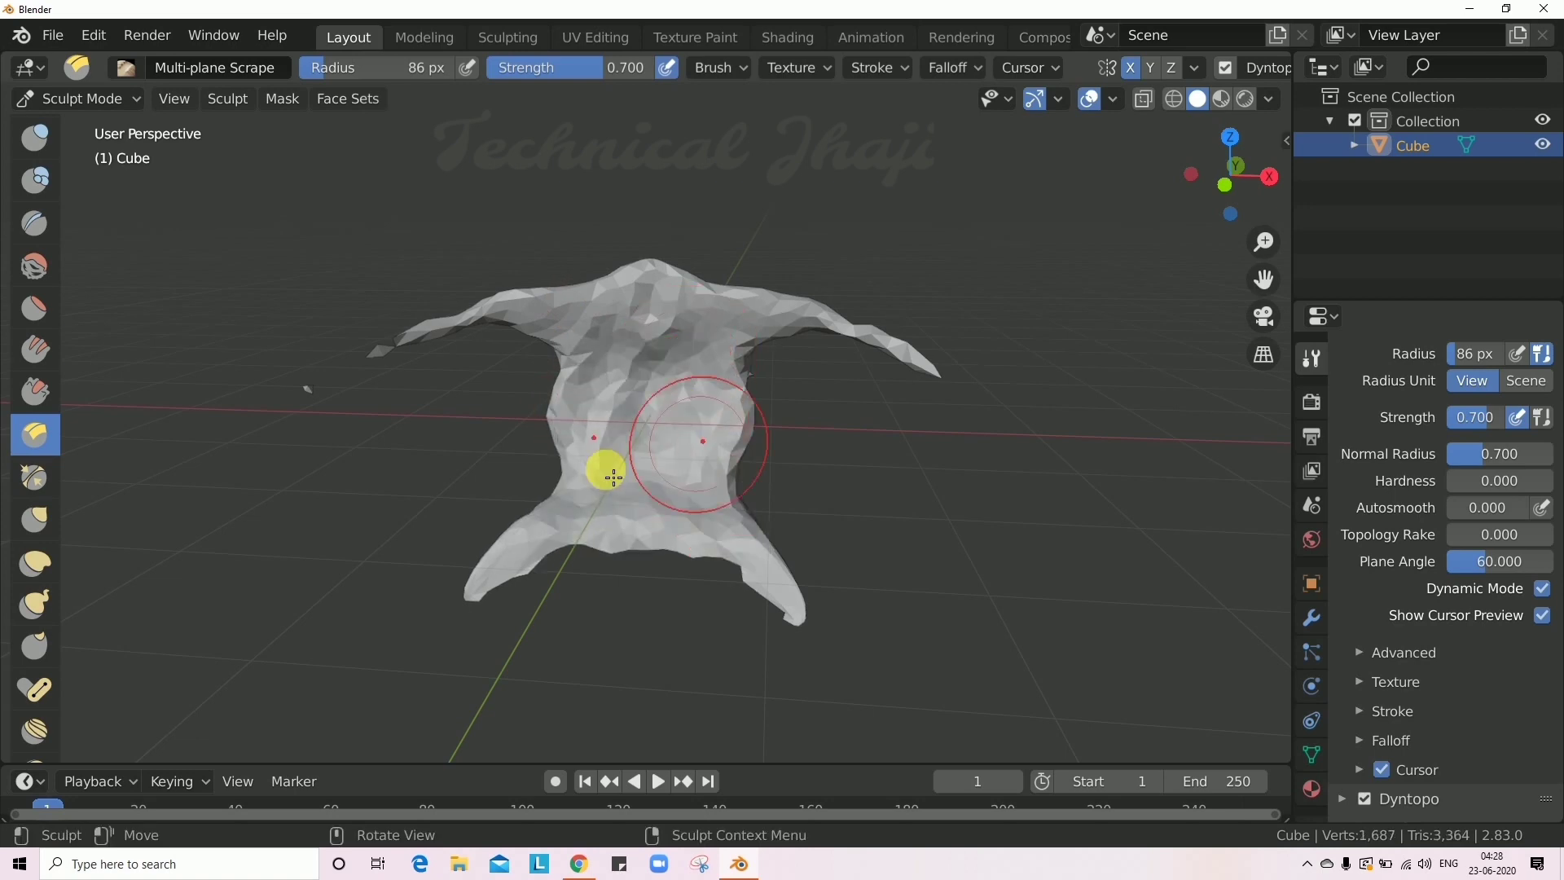
{"action": "middle_click_drag", "start_coordinate": [807, 370], "coordinate": [594, 371]}
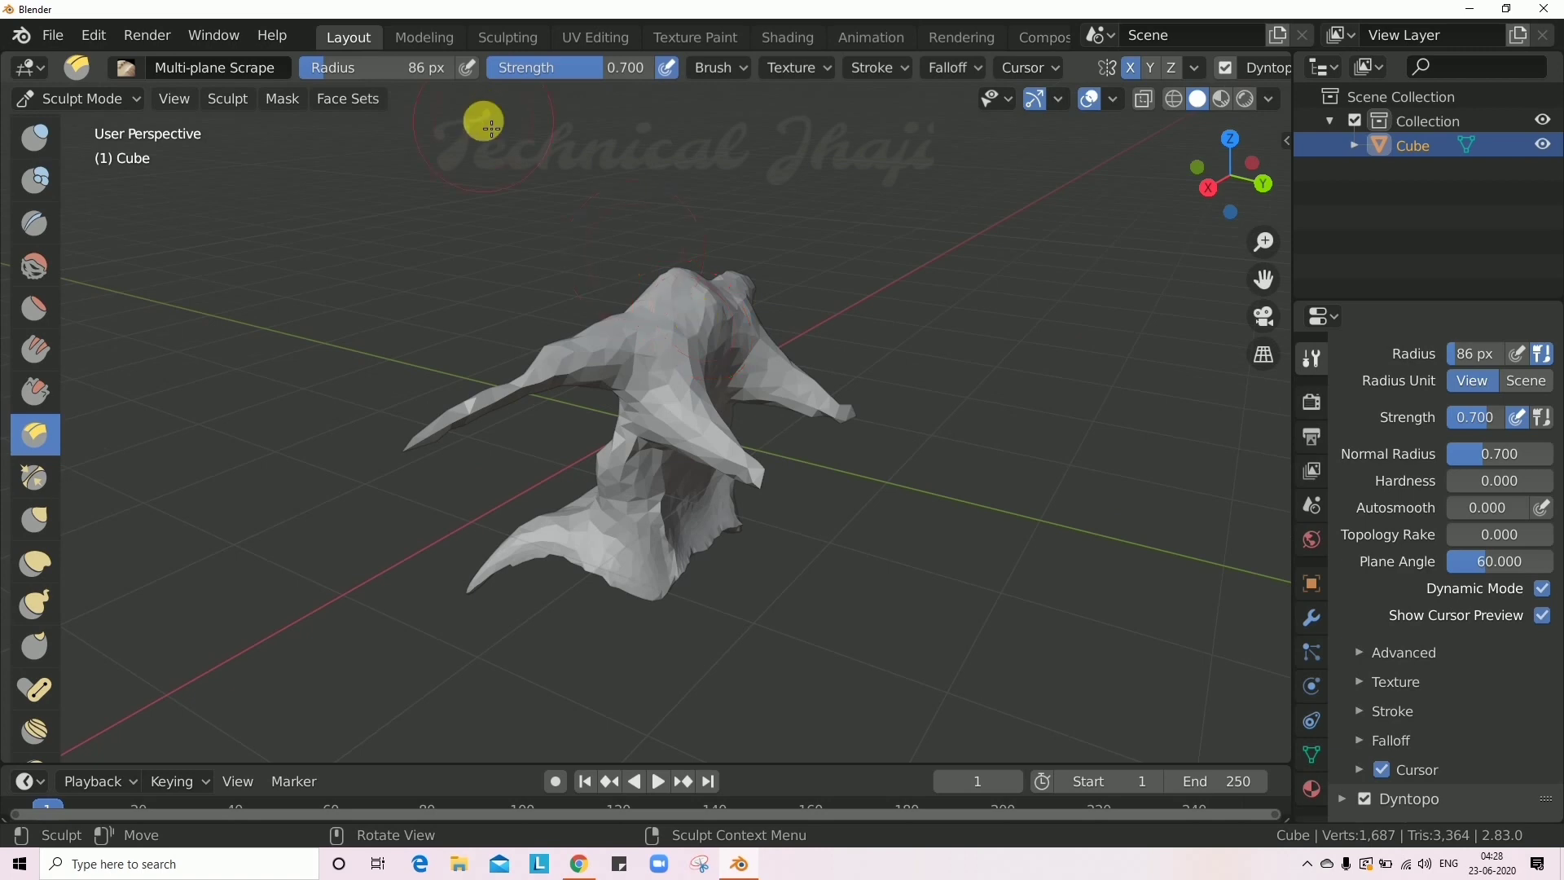